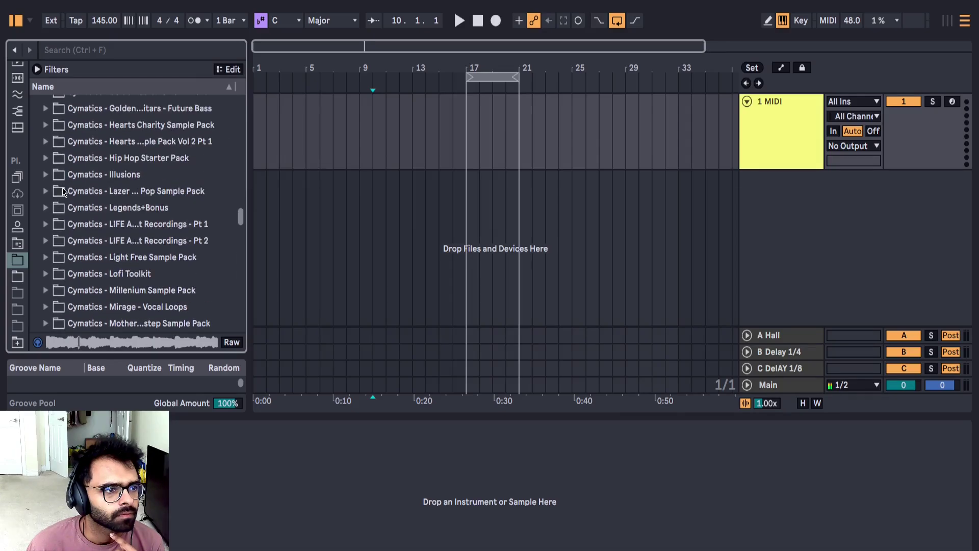
Step: Find the 100 BPM A Min Ocean guitar loop folder in the Cymatics sample packs and expand it
scroll(58, 179, up, 10)
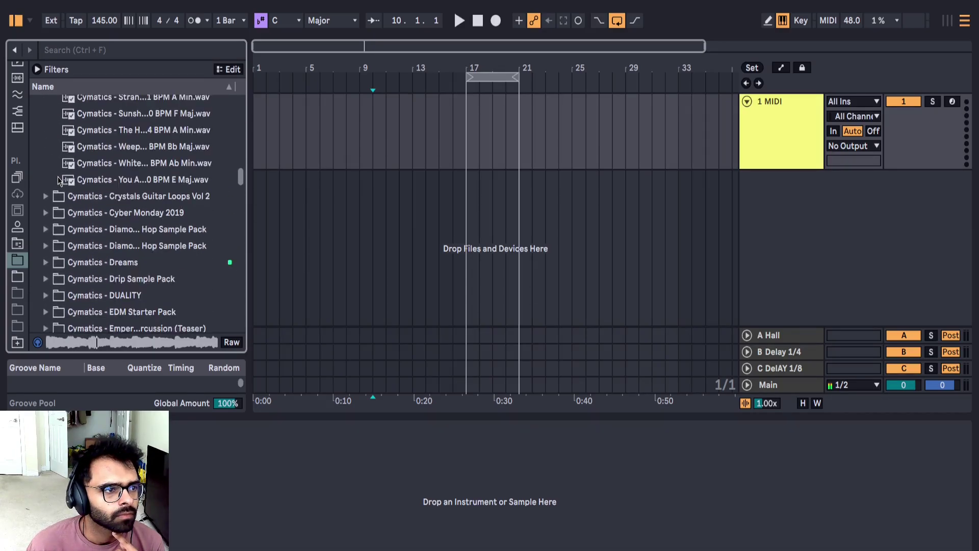
scroll(120, 212, up, 10)
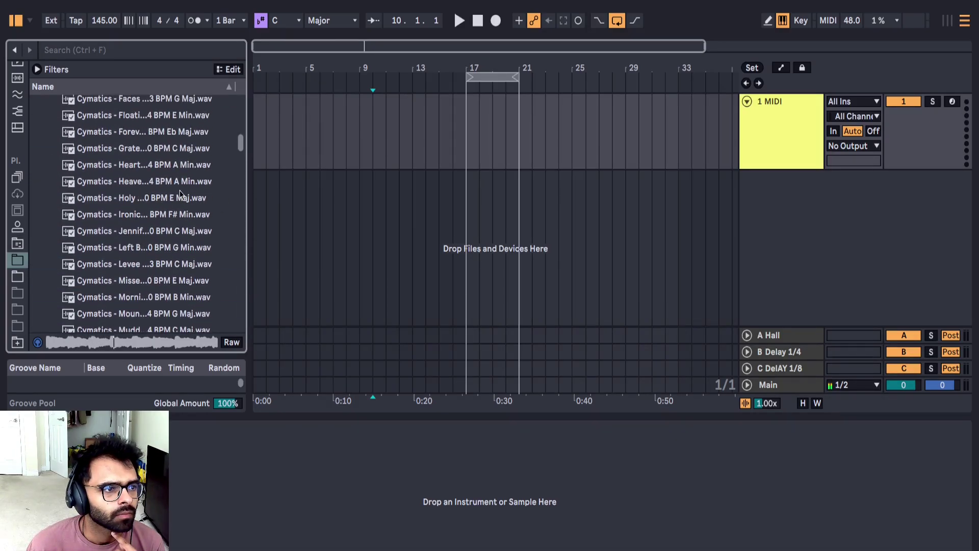
click(55, 144)
scroll(73, 219, down, 3)
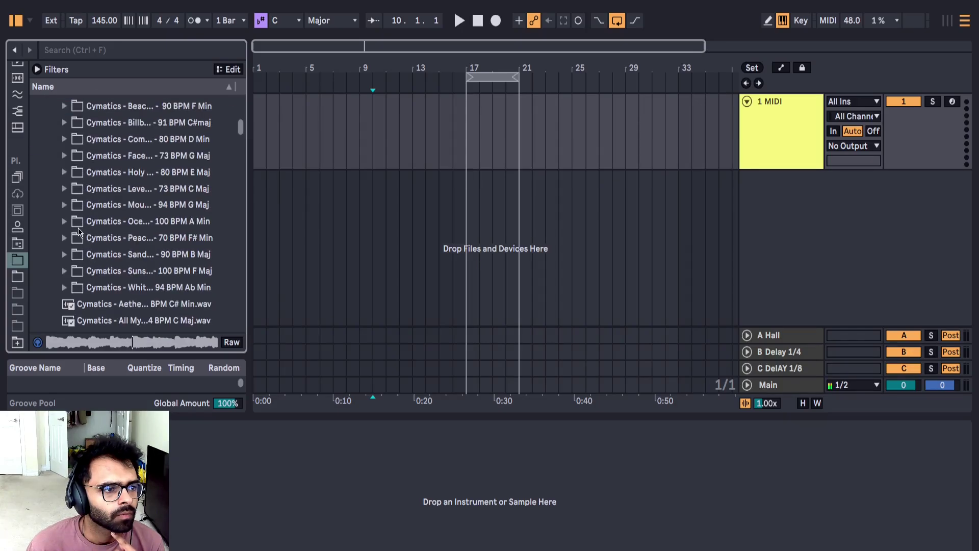
scroll(63, 204, up, 2)
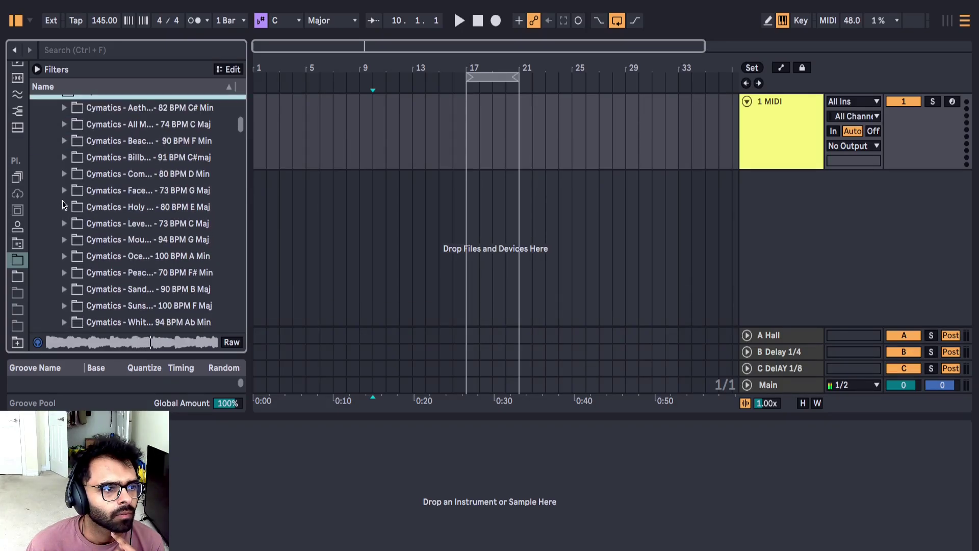
scroll(62, 205, down, 3)
click(63, 186)
click(64, 169)
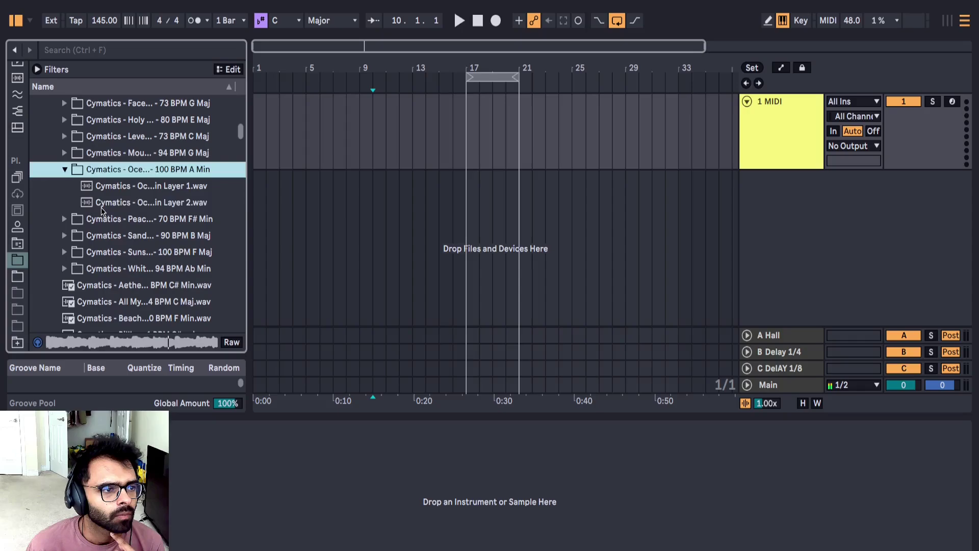
Step: Audition the two Ocean loop layers, place Layer 2 on the first track at bar 17, and transpose it to -3 semitones
click(116, 186)
click(118, 207)
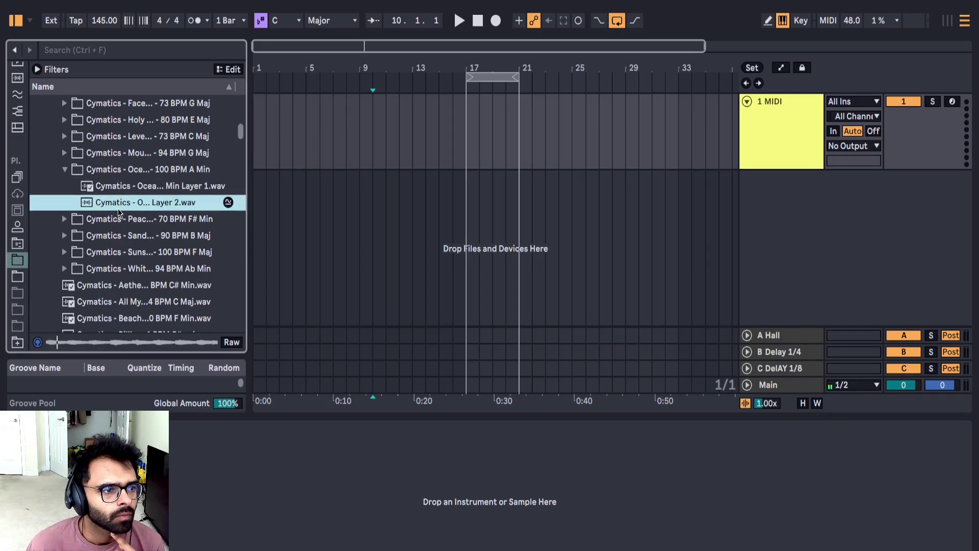
drag(134, 203, 469, 153)
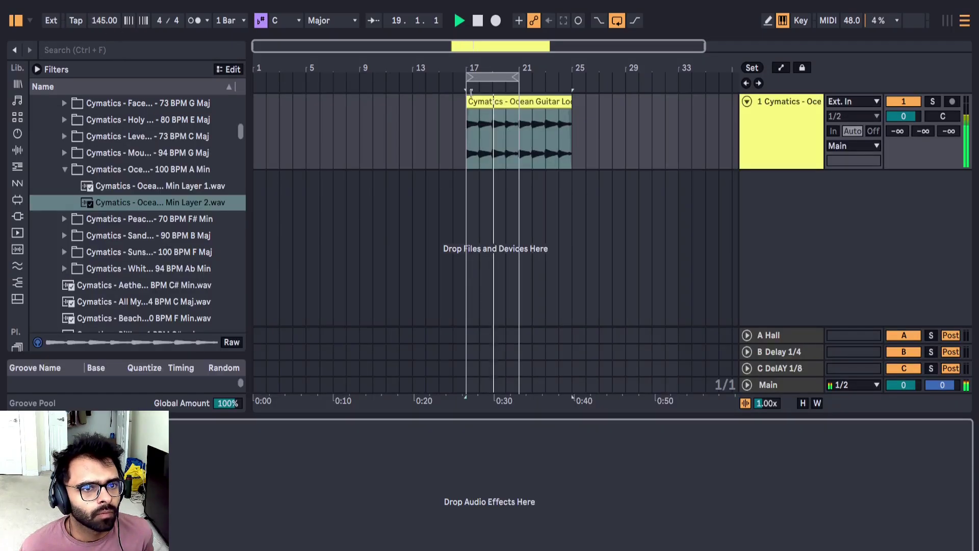
drag(246, 277, 246, 283)
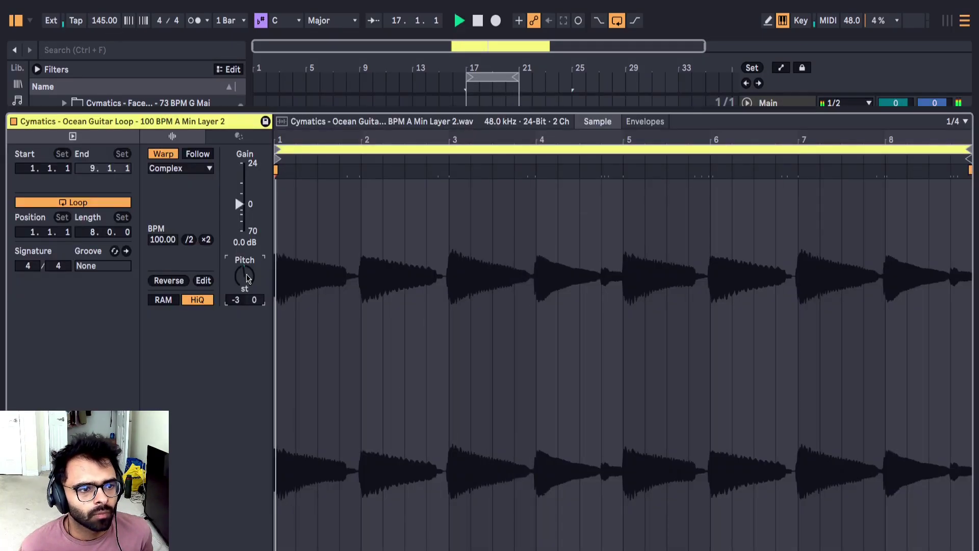
key(shift+Tab)
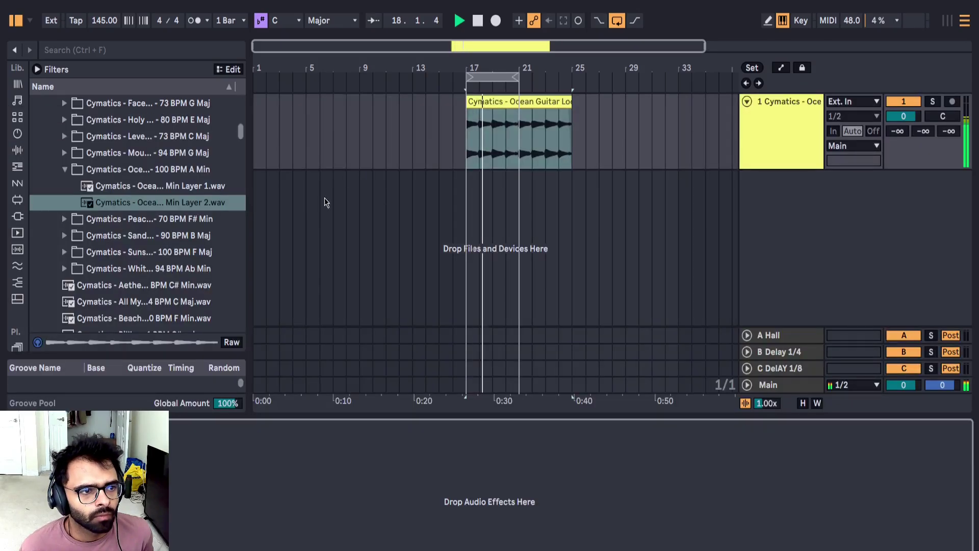
Step: Put the Ocean guitar track into a new group track
scroll(11, 88, up, 2)
scroll(12, 87, up, 2)
click(18, 104)
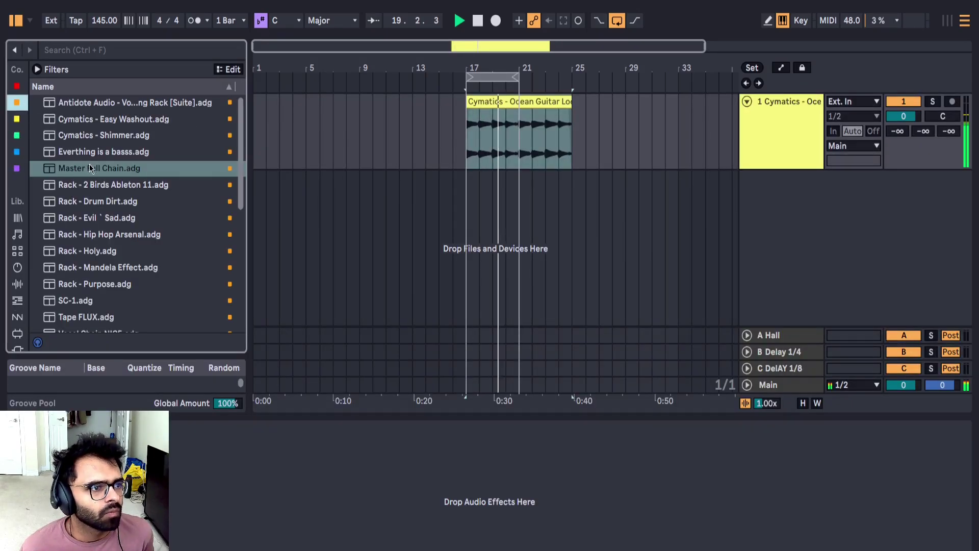
click(752, 139)
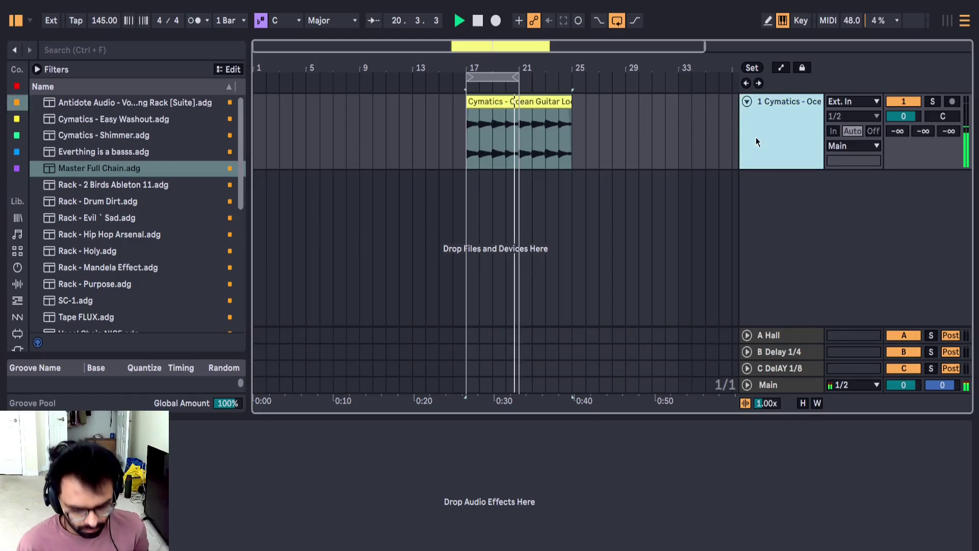
key(ctrl+g)
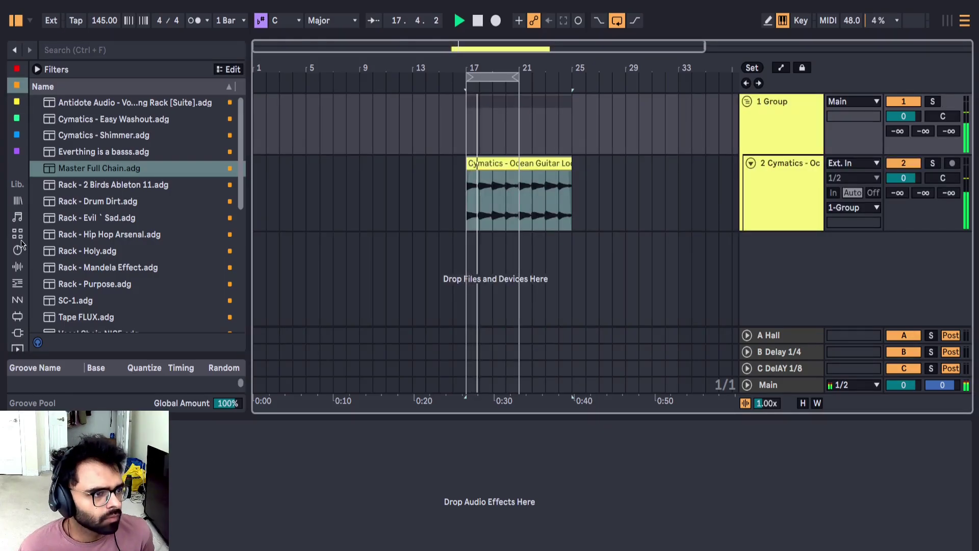
Step: Look through the instruments and user folders, including the Mixing Racks folder, for an effect rack for the guitar
click(18, 218)
scroll(20, 255, down, 5)
scroll(22, 264, down, 3)
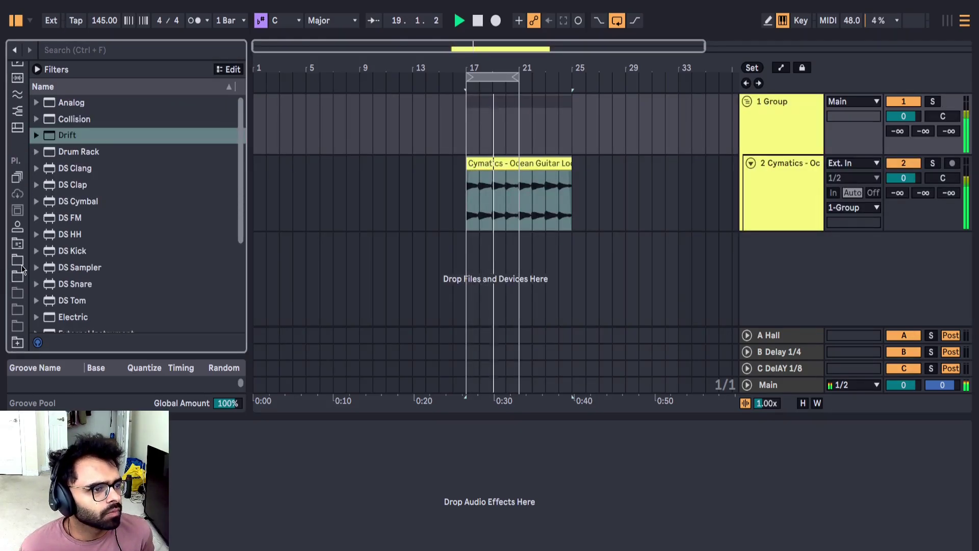
click(21, 259)
click(20, 291)
click(18, 282)
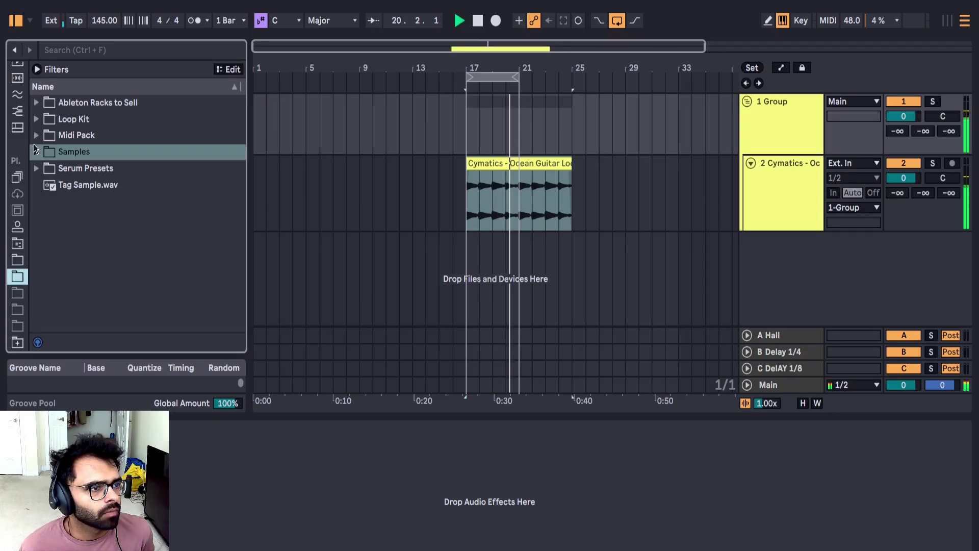
click(36, 119)
click(42, 103)
click(37, 118)
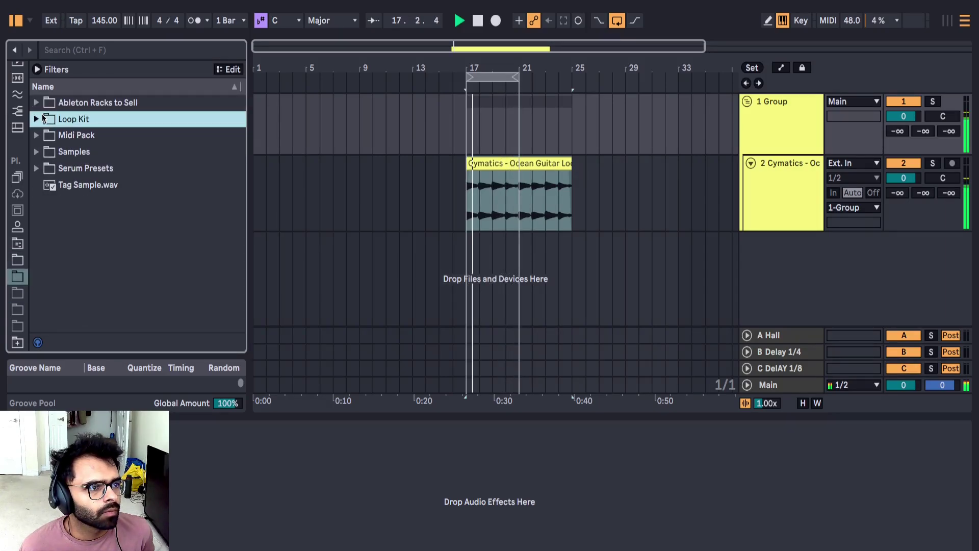
click(38, 103)
click(47, 202)
scroll(54, 230, down, 3)
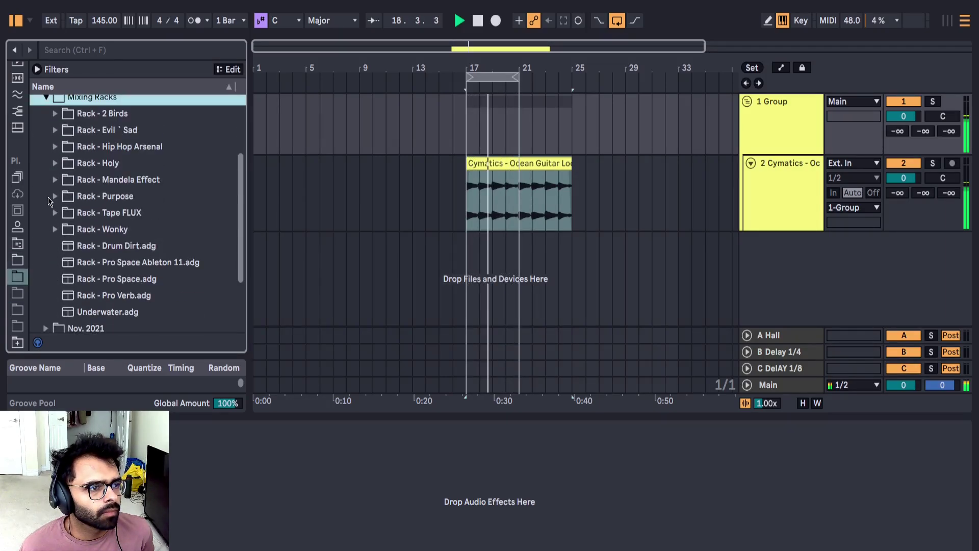
scroll(24, 112, up, 6)
scroll(24, 112, up, 3)
Step: Try Rack - Holy from the orange collection on the guitar track and replace it with Rack - Mandela Effect
click(17, 102)
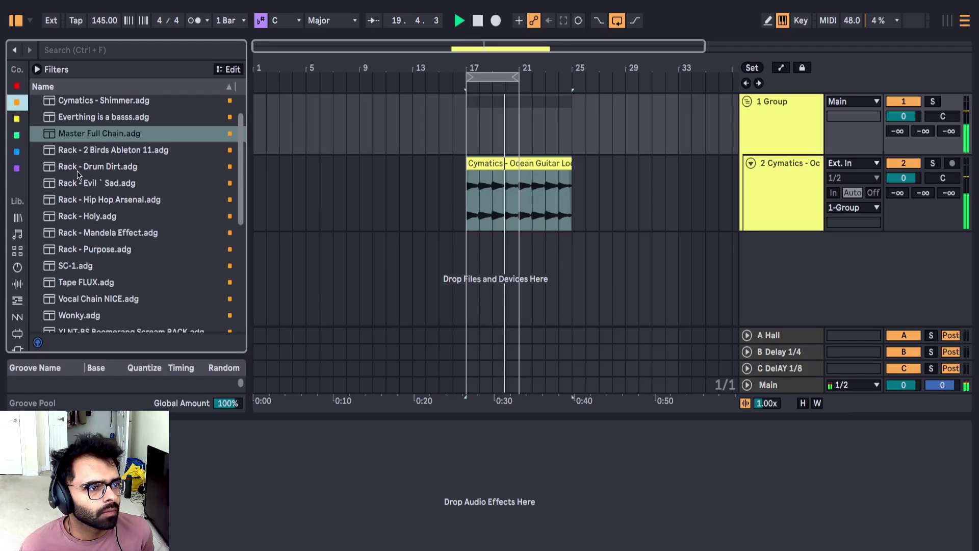
click(123, 181)
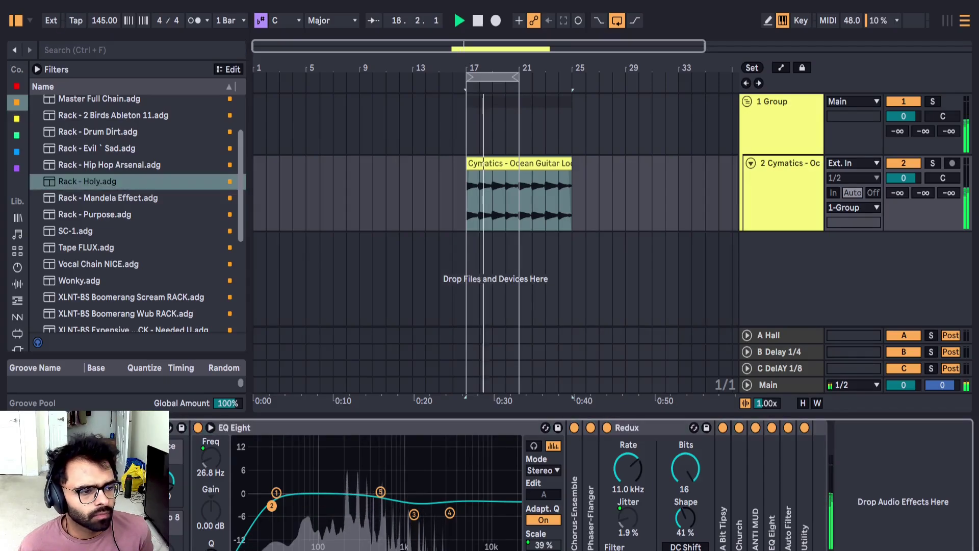
click(136, 349)
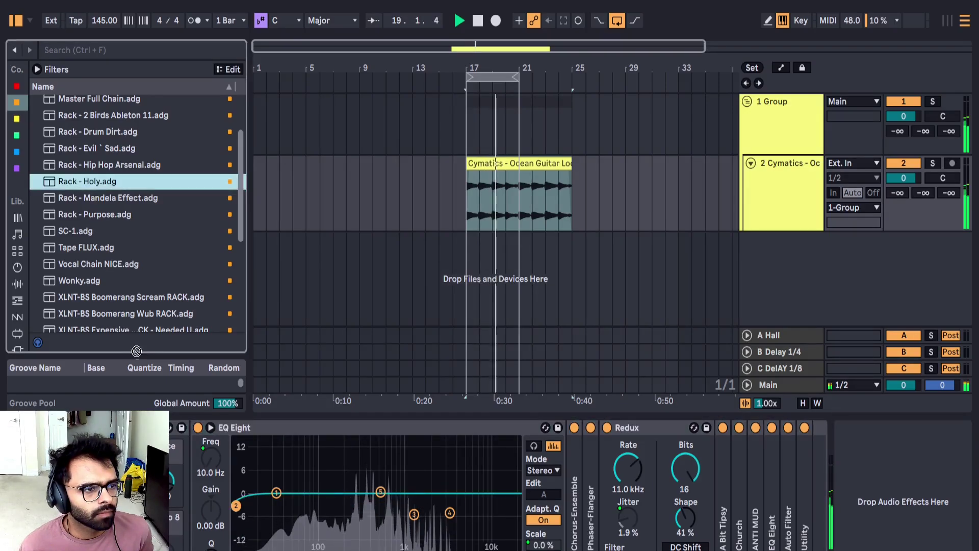
double_click(83, 200)
scroll(24, 298, down, 3)
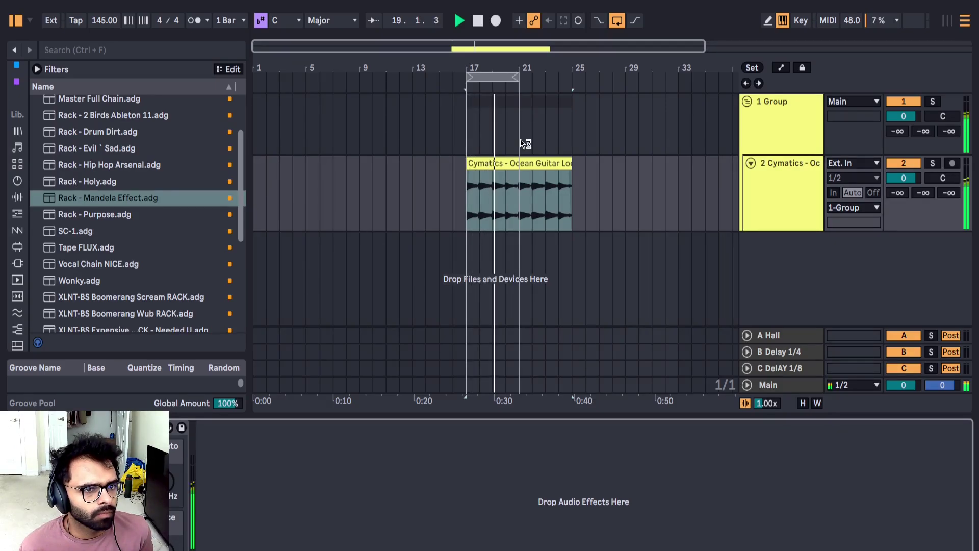
Step: Lower the Ocean guitar clip's gain to -5.8 dB and change its warp mode to Complex Pro
double_click(504, 164)
drag(238, 203, 239, 210)
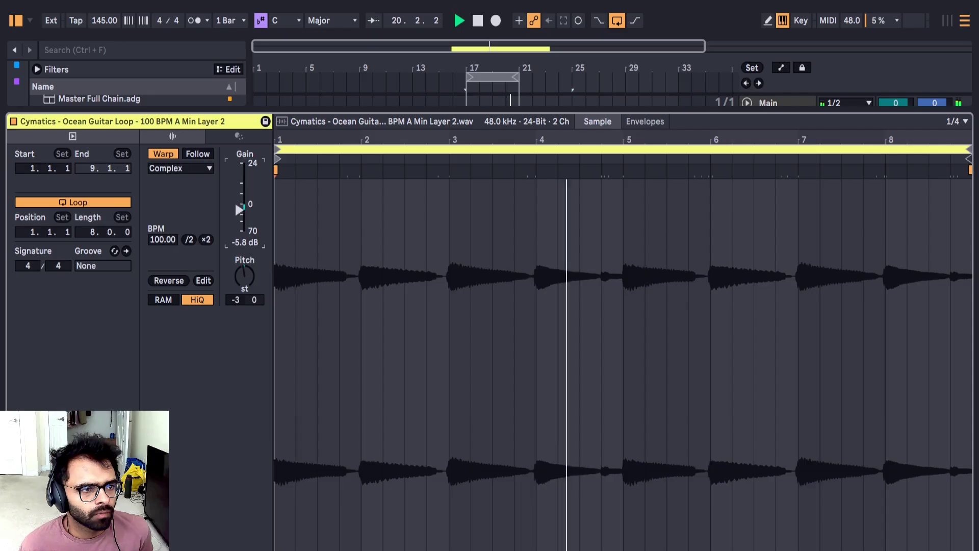
click(181, 168)
click(43, 70)
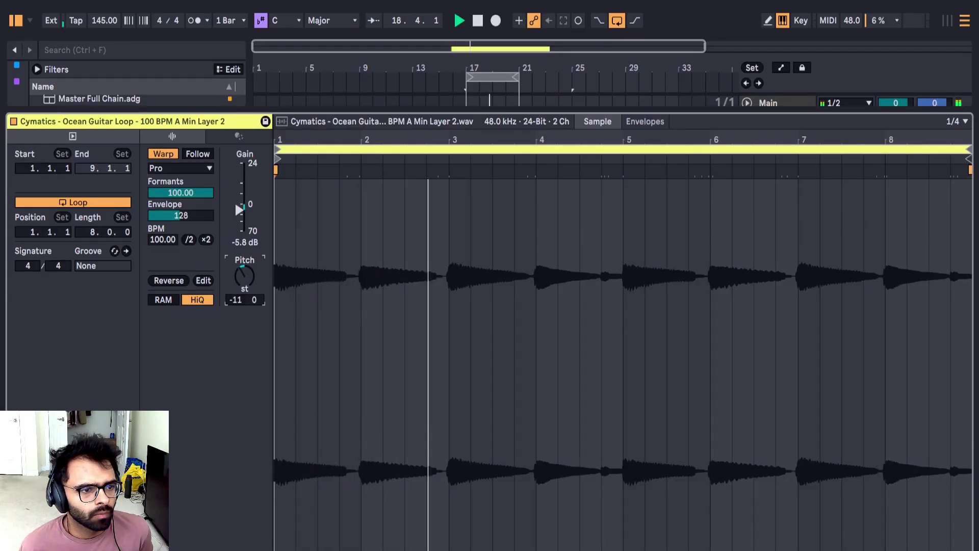
Step: Transpose the Ocean guitar clip further down and lower its warp formants
drag(245, 275, 245, 278)
drag(181, 192, 180, 233)
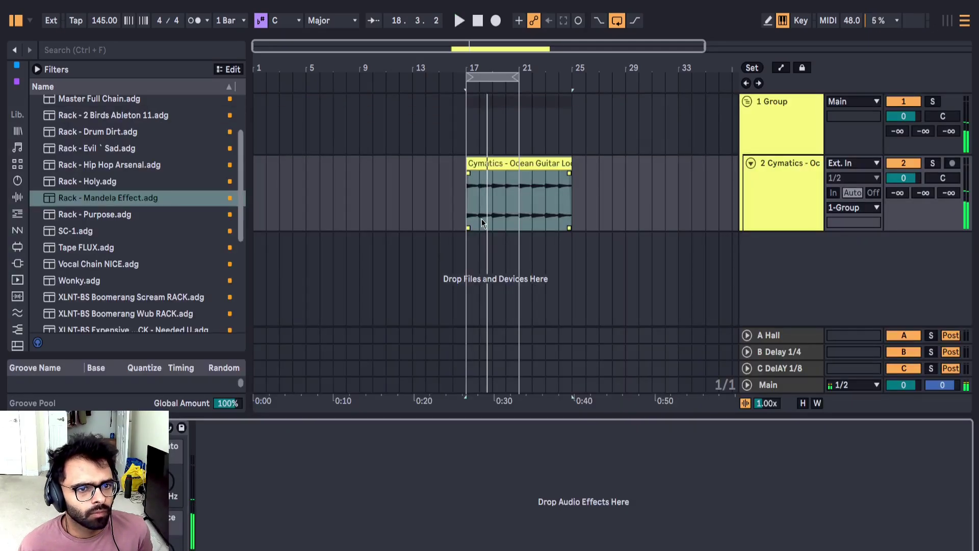
Step: Duplicate the first eighth-note slice of the guitar clip six times from bar 17 and play the repeats
scroll(480, 217, up, 6)
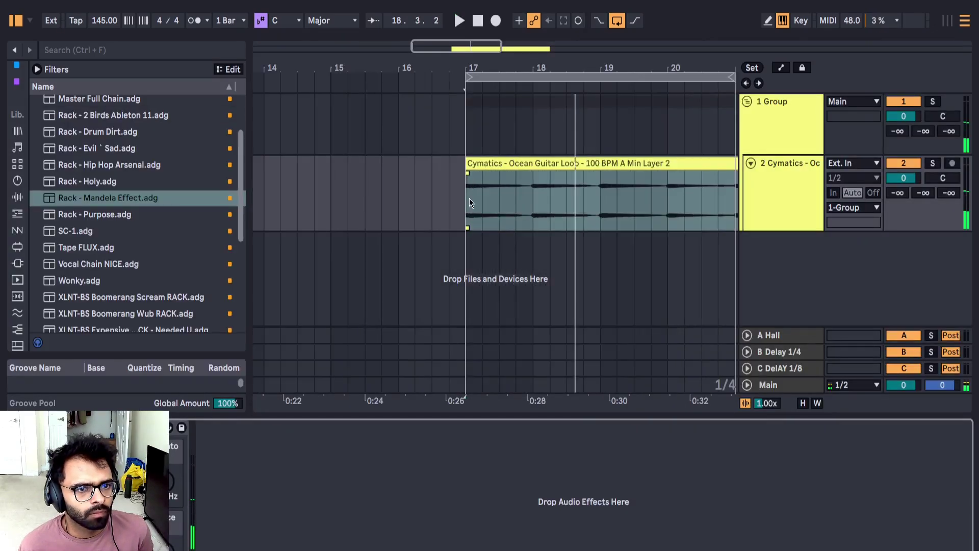
drag(470, 199, 491, 205)
key(ctrl+d)
key(ctrl+d)
key(ctrl+d)
key(ctrl+d)
key(ctrl+d)
key(ctrl+d)
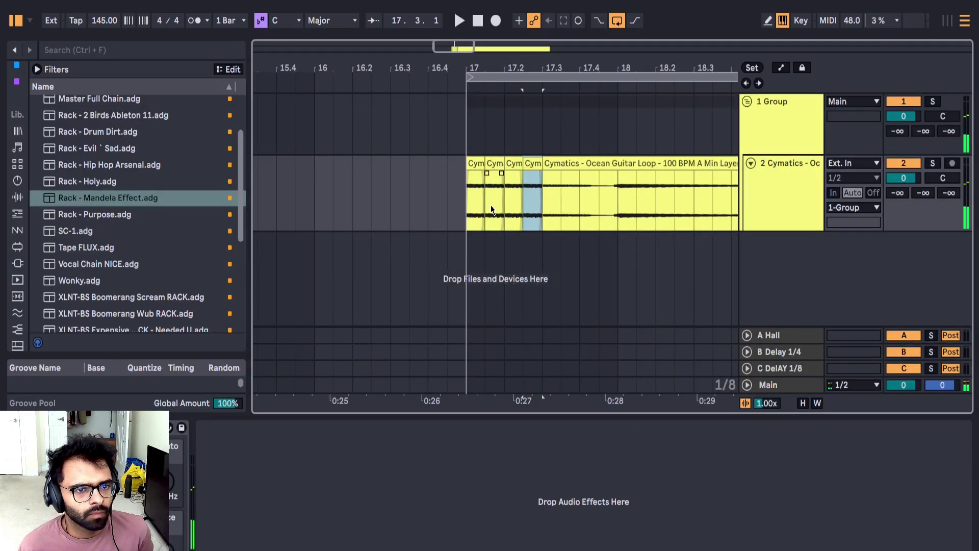
key(space)
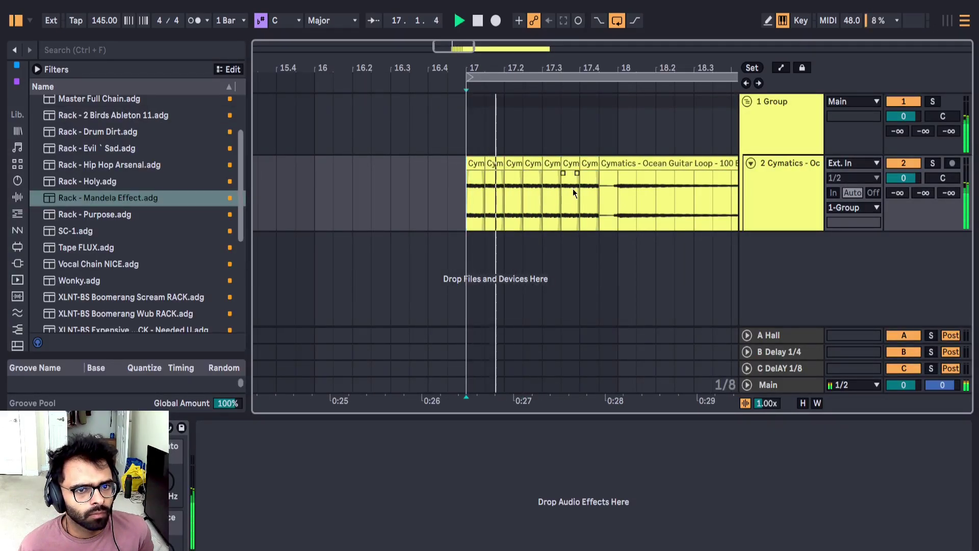
Step: Continue duplicating the eighth-note guitar slice until the repeats fill the loop up to bar 21
click(593, 165)
key(ctrl+d)
key(ctrl+d)
key(ctrl+d)
key(ctrl+d)
key(ctrl+d)
key(ctrl+d)
key(ctrl+d)
key(ctrl+d)
key(ctrl+d)
key(ctrl+d)
key(ctrl+d)
key(ctrl+d)
key(ctrl+d)
key(ctrl+d)
key(ctrl+d)
key(ctrl+d)
key(ctrl+d)
key(ctrl+d)
key(ctrl+d)
key(ctrl+d)
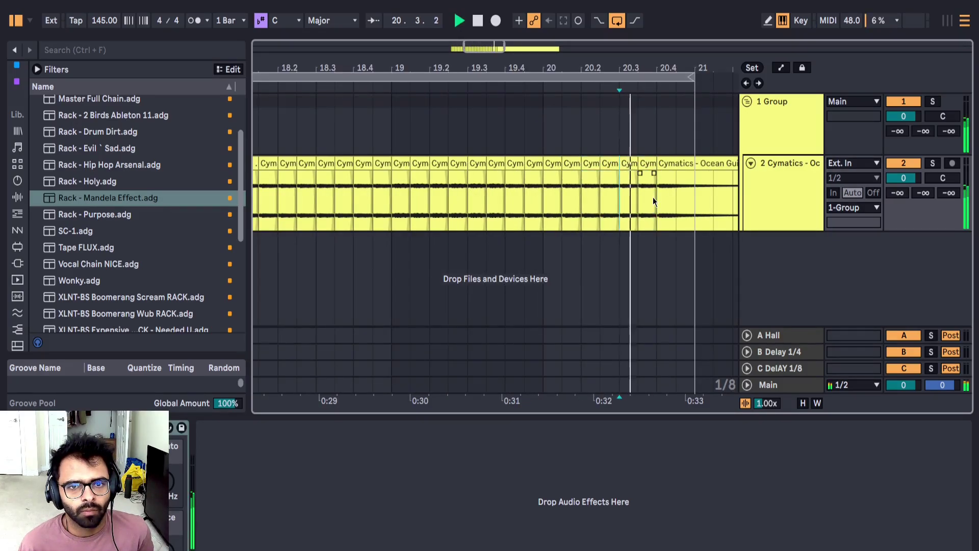
key(ctrl+d)
key(ctrl+d)
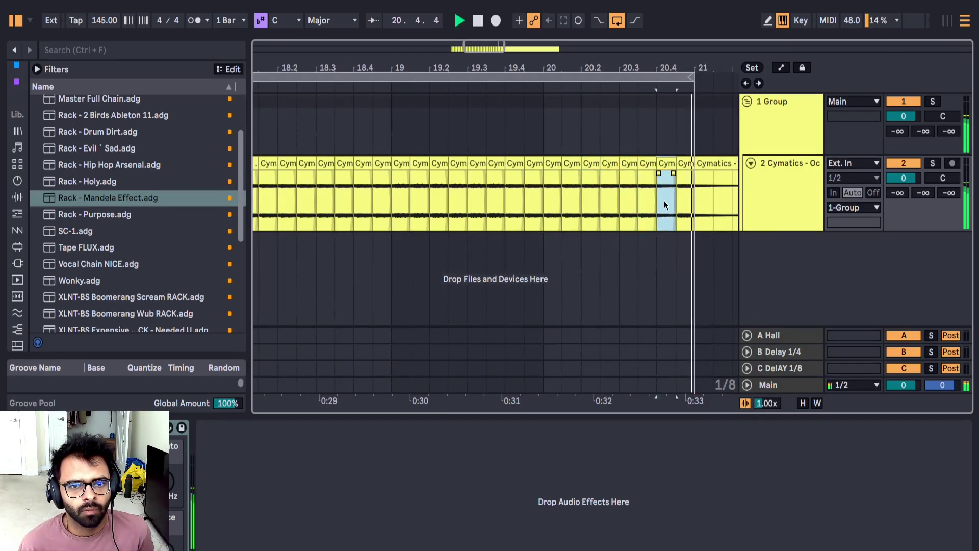
key(space)
scroll(607, 212, down, 6)
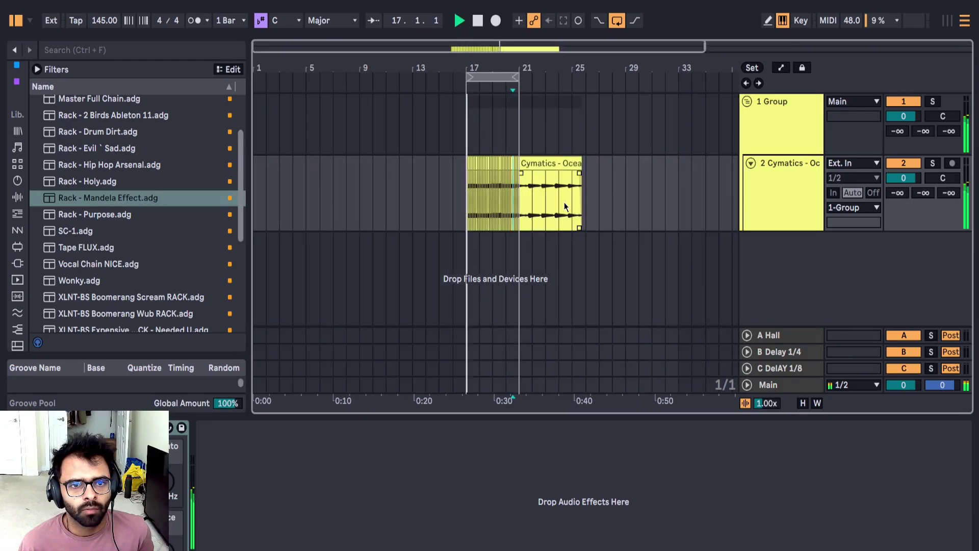
Step: Play the guitar track from several points around the end of the repeated slices and in the remaining clip
click(562, 202)
key(space)
key(space)
scroll(561, 201, up, 2)
click(579, 211)
key(space)
key(space)
scroll(579, 206, up, 4)
scroll(597, 198, down, 6)
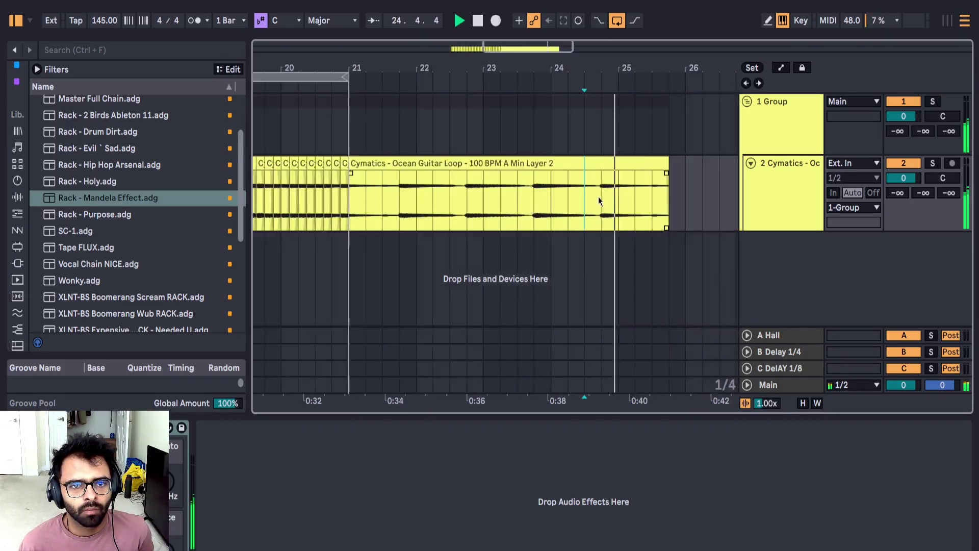
click(532, 205)
key(space)
key(space)
scroll(531, 205, up, 2)
click(475, 200)
key(space)
key(space)
scroll(496, 197, up, 3)
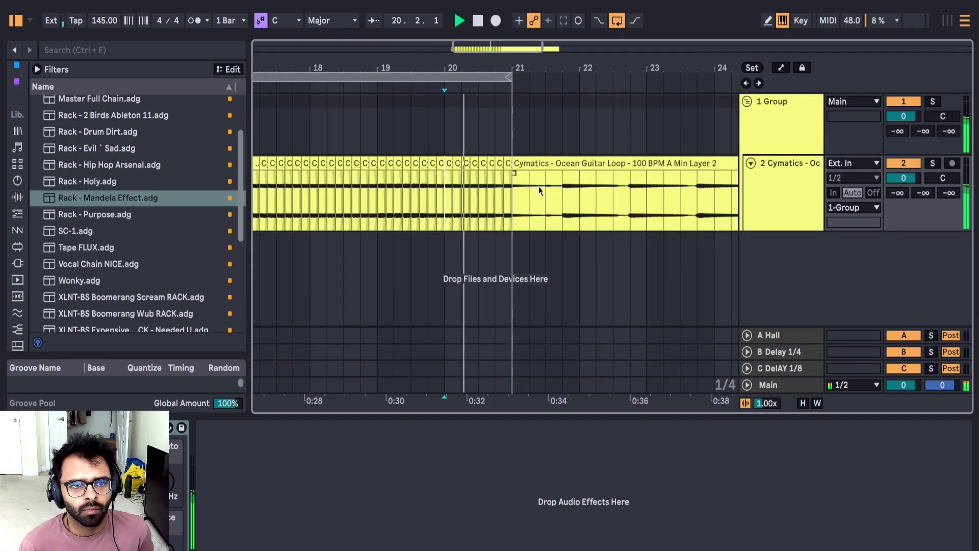
Step: Delete the leftover guitar clip after bar 21 and select all the repeated slices from bar 17 to bar 21
click(542, 162)
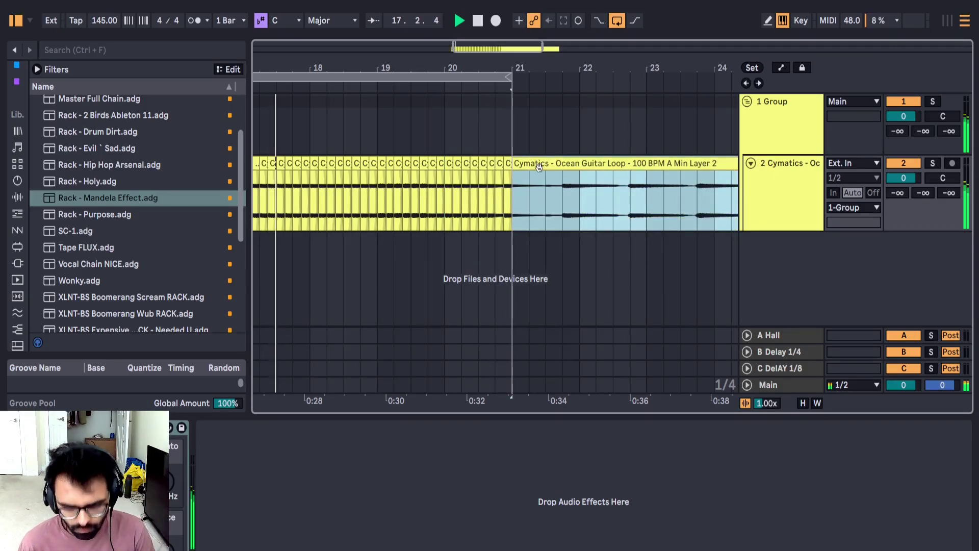
key(Delete)
scroll(510, 199, down, 4)
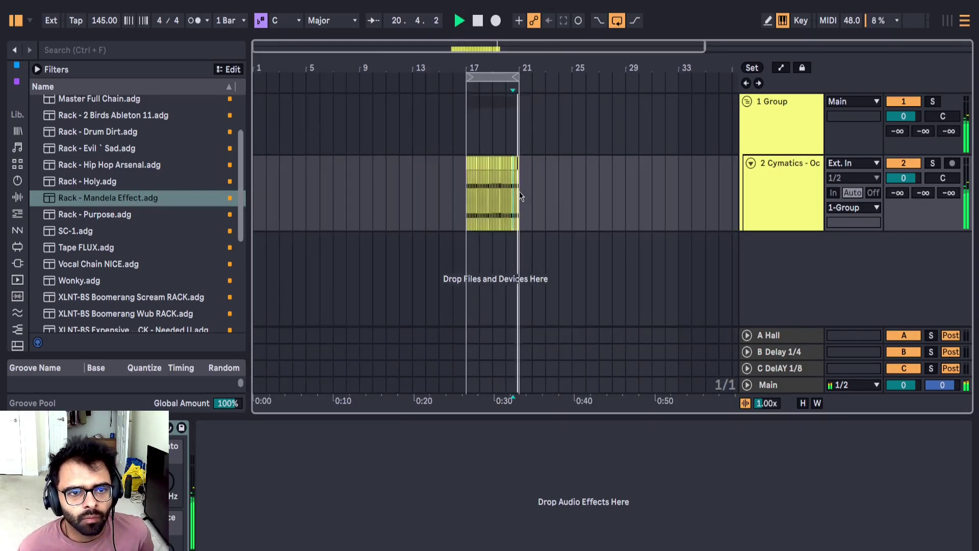
drag(518, 194, 464, 213)
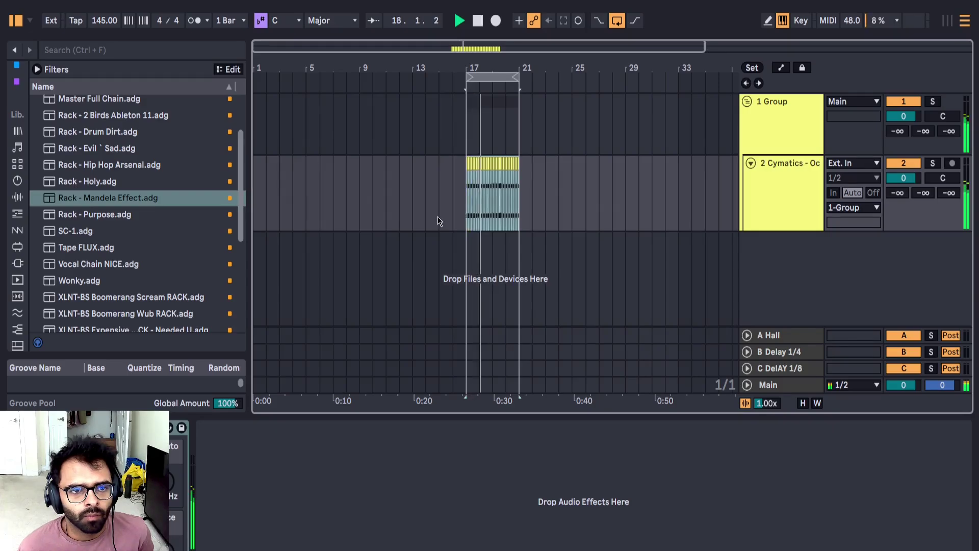
click(112, 459)
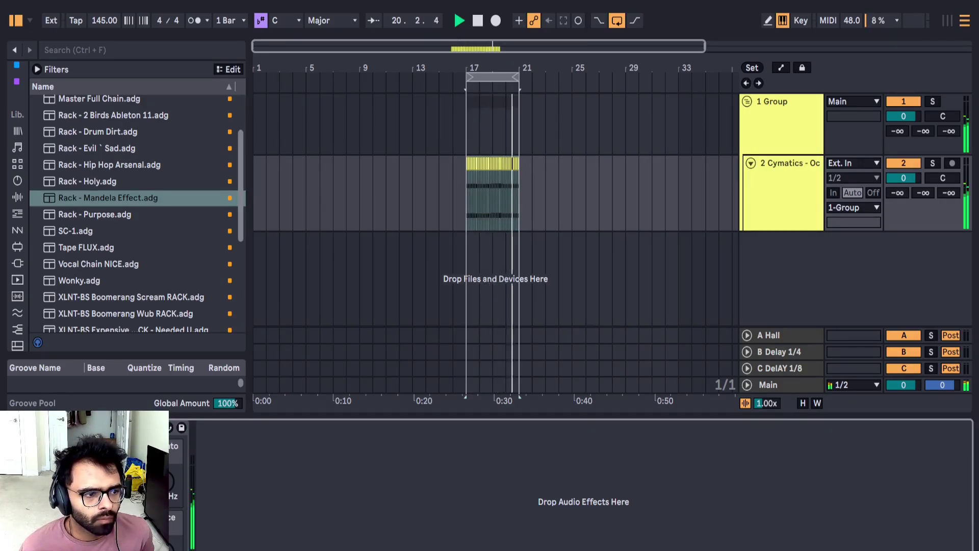
Step: Set the guitar track's first send to -16.6 dB and add a MIDI track below it
scroll(467, 209, up, 4)
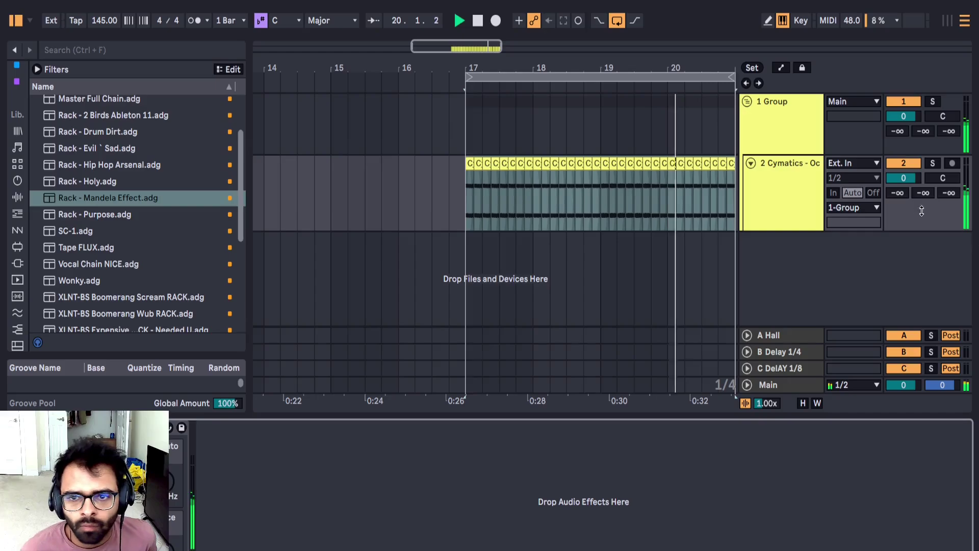
scroll(464, 162, down, 2)
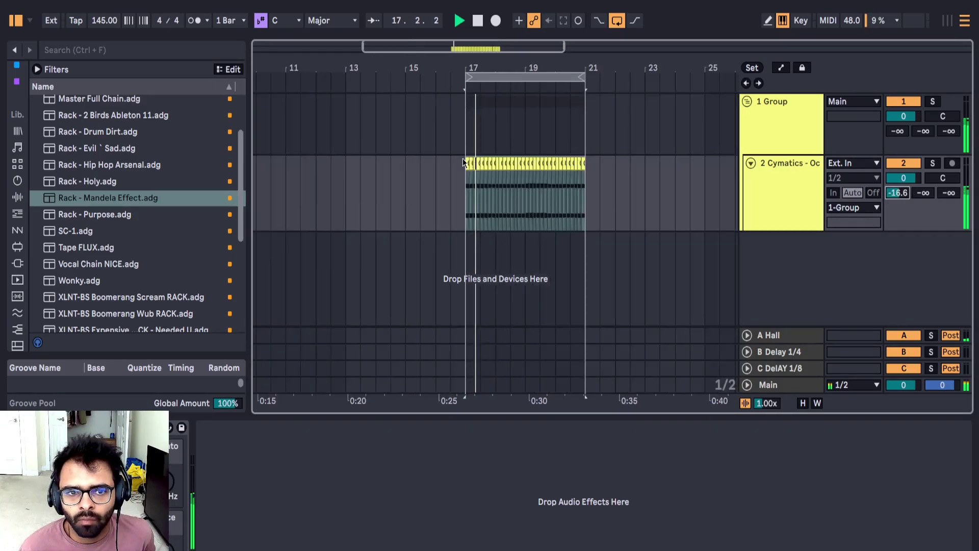
click(777, 203)
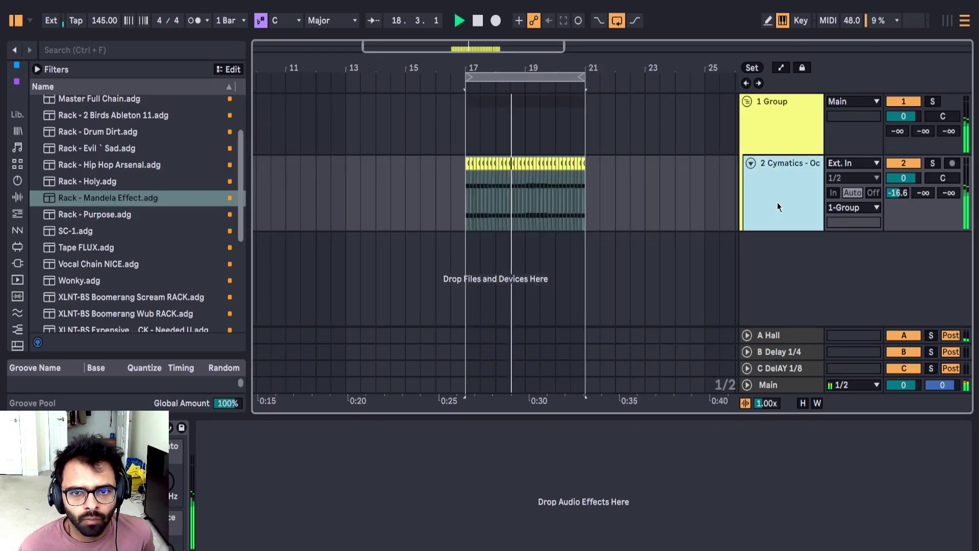
key(ctrl+shift+t)
Step: Play the arrangement from bar 15 to listen to the lead-in to the repeated guitar slices
drag(462, 206, 592, 205)
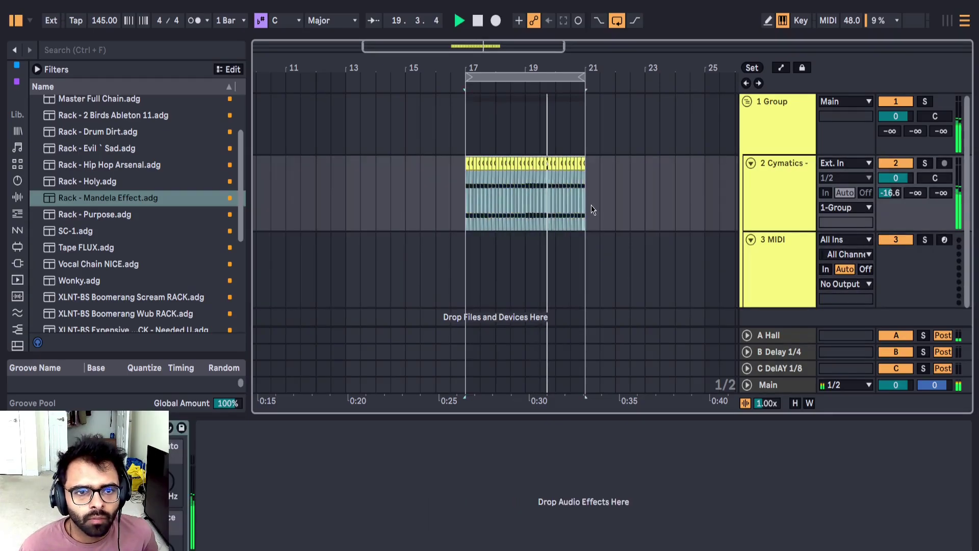
mouse_move(461, 186)
mouse_down()
mouse_move(480, 185)
mouse_move(464, 194)
mouse_move(474, 189)
mouse_up()
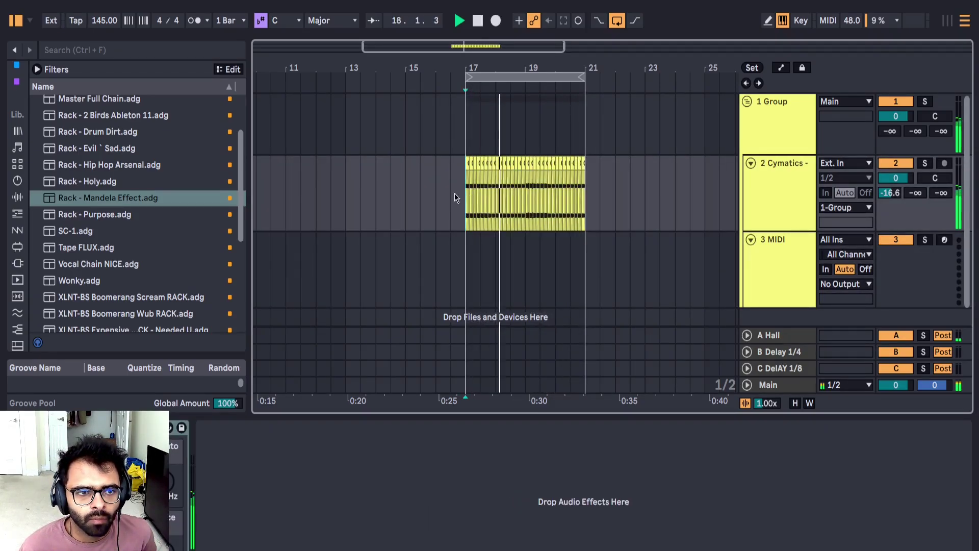
click(410, 189)
key(space)
key(space)
key(plus)
key(plus)
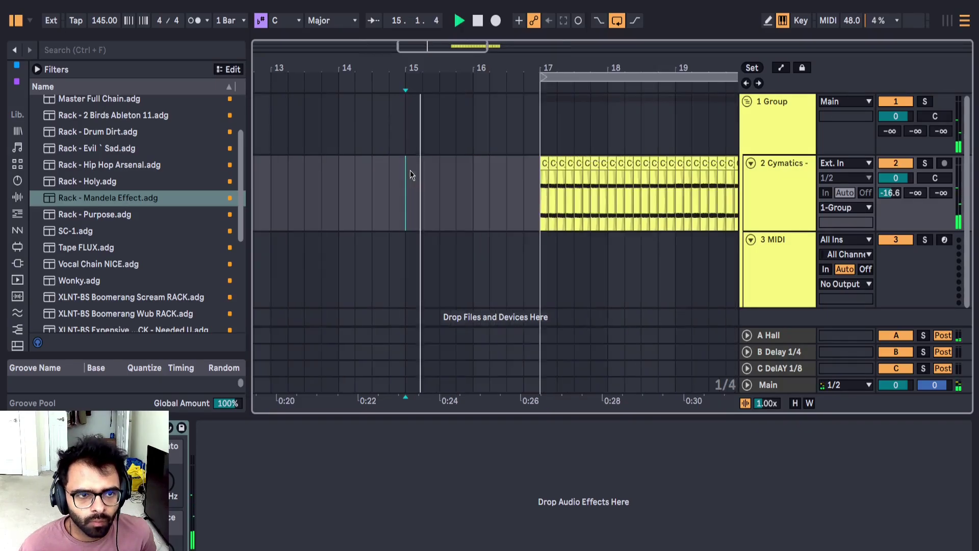
Step: Copy the first guitar slice from bar 17 to bar 14 and extend the pasted clip to bar 16
key(space)
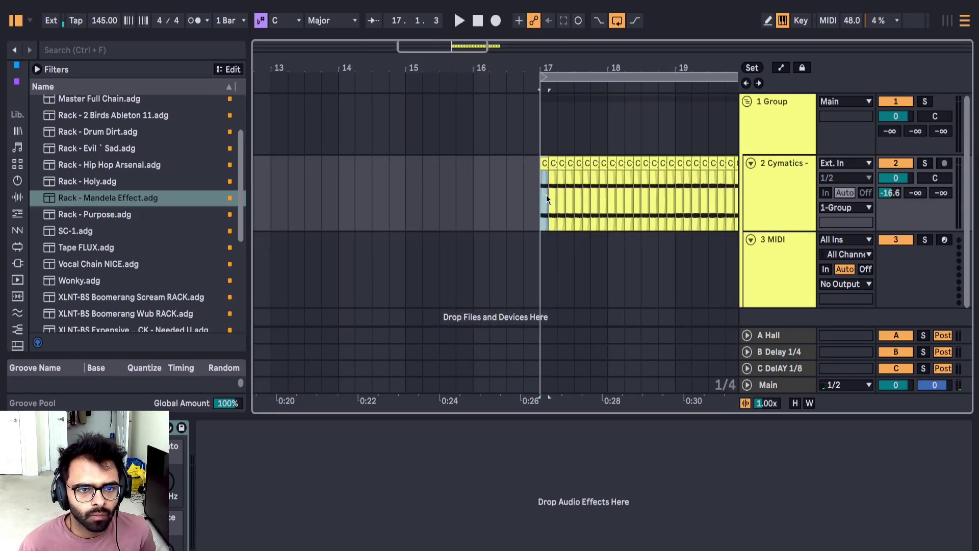
click(341, 197)
key(ctrl+v)
key(space)
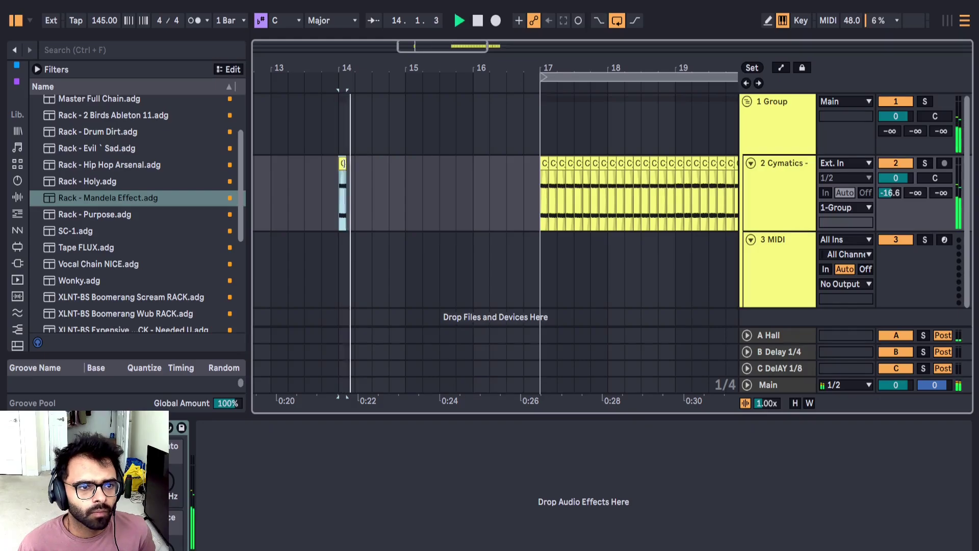
mouse_move(347, 172)
mouse_down()
mouse_move(525, 176)
mouse_move(475, 201)
mouse_up()
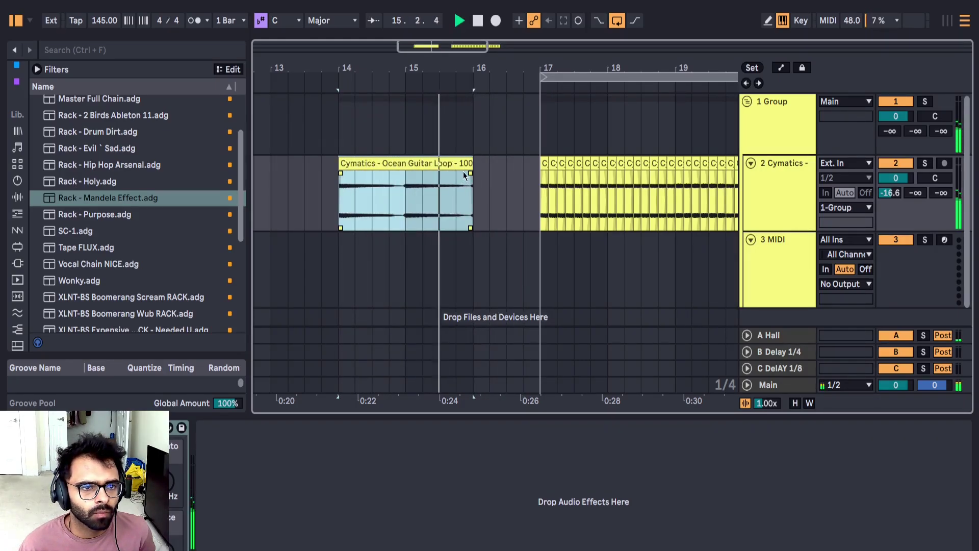
Step: Stretch the copied guitar clip's range from bar 13 to just before bar 17 and convert its harmony to a new MIDI track
scroll(463, 172, down, 3)
click(552, 191)
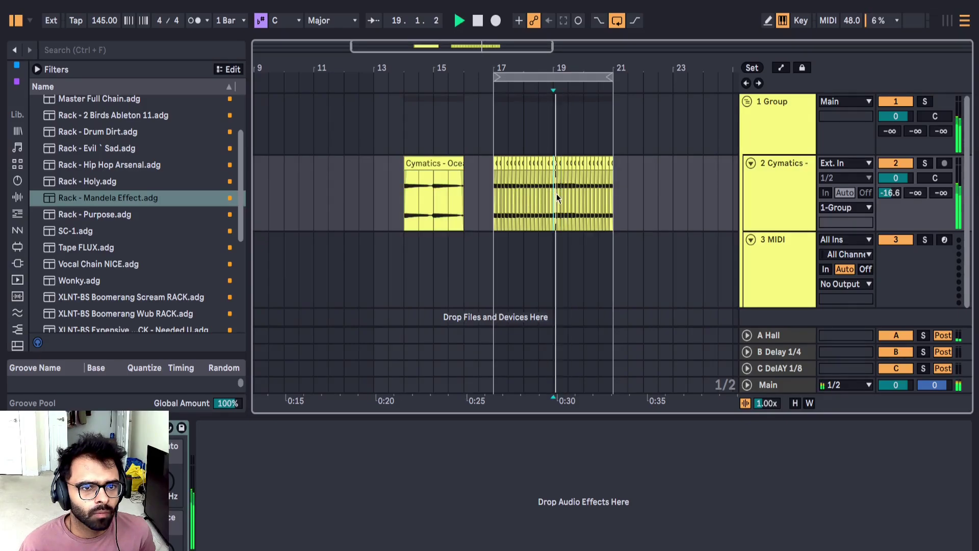
drag(445, 175, 482, 169)
scroll(453, 189, up, 3)
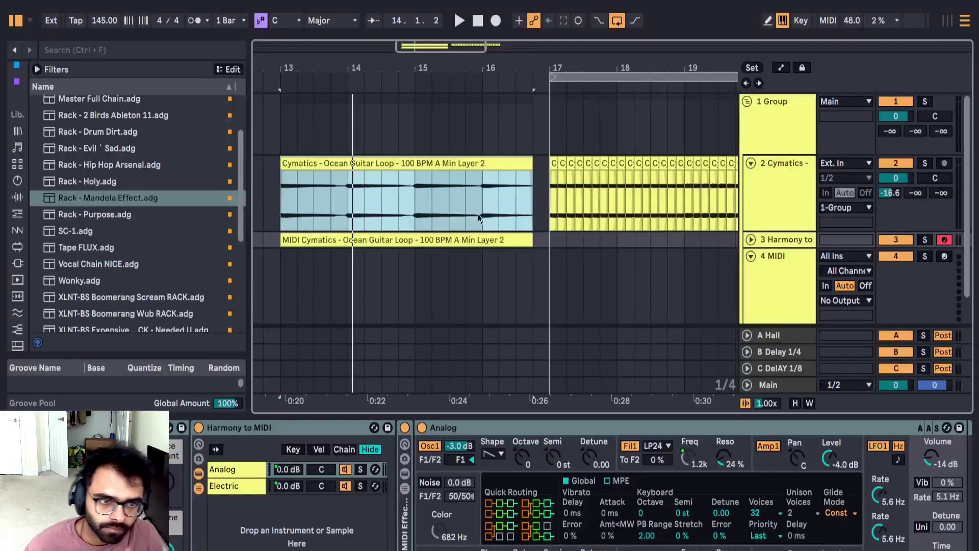
click(484, 149)
click(483, 162)
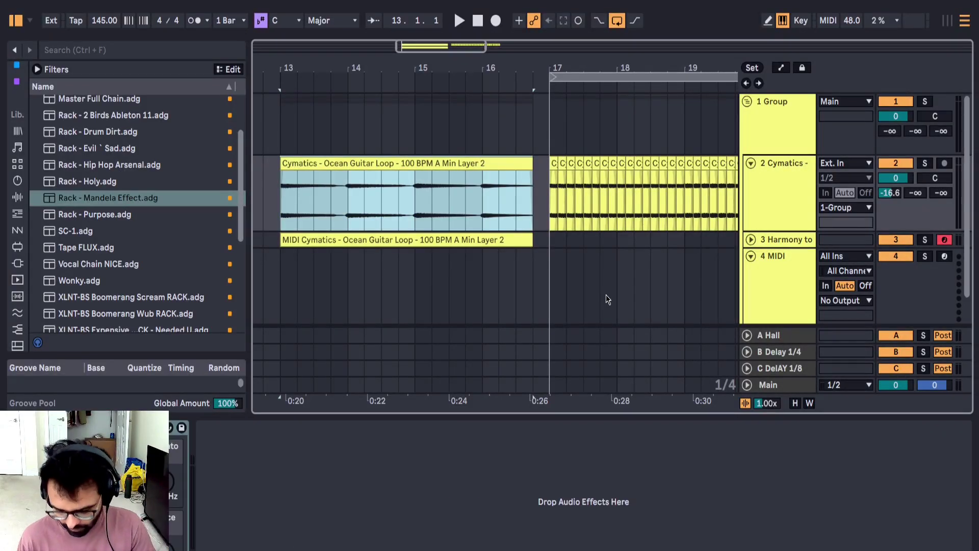
Step: Open the harmony MIDI clip, set its scale to G#/Ab Minor and play it
double_click(490, 240)
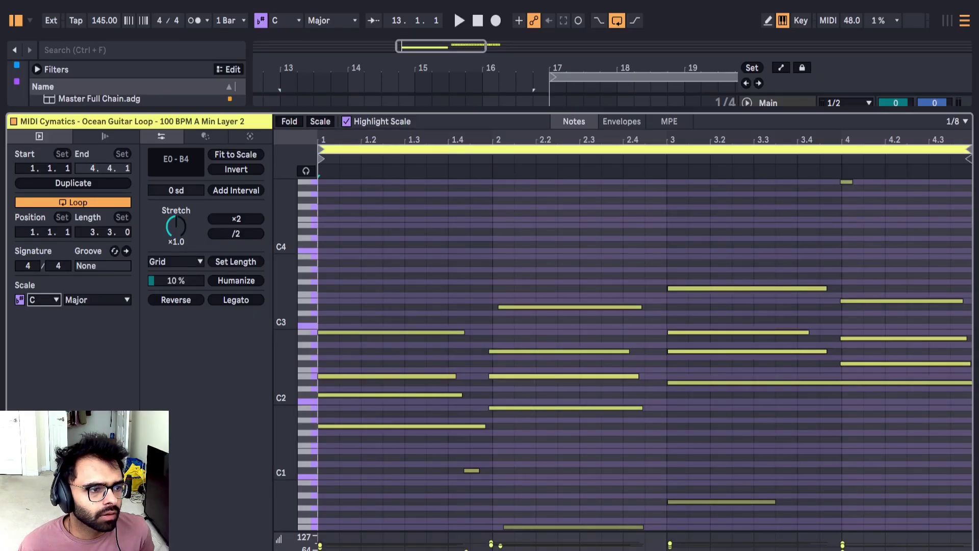
click(106, 320)
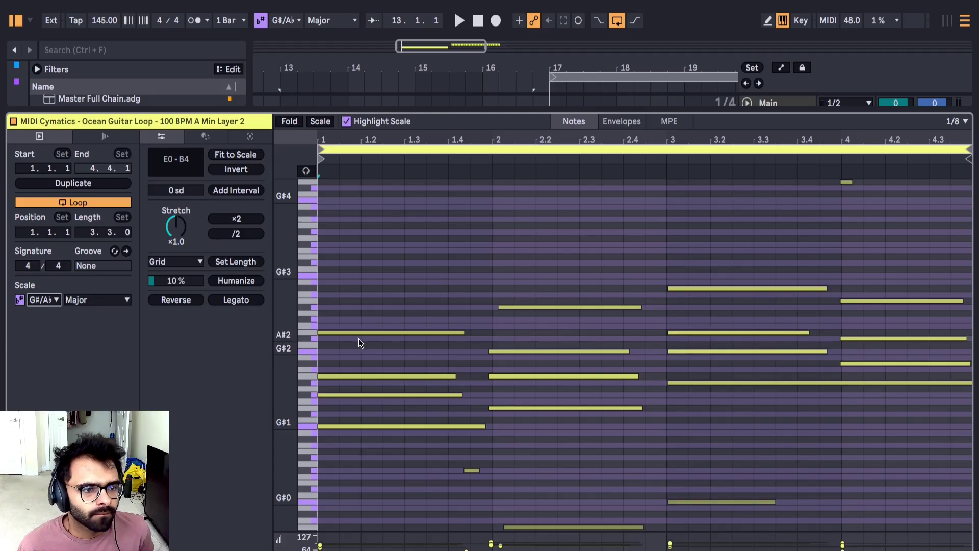
drag(283, 349, 309, 349)
click(123, 308)
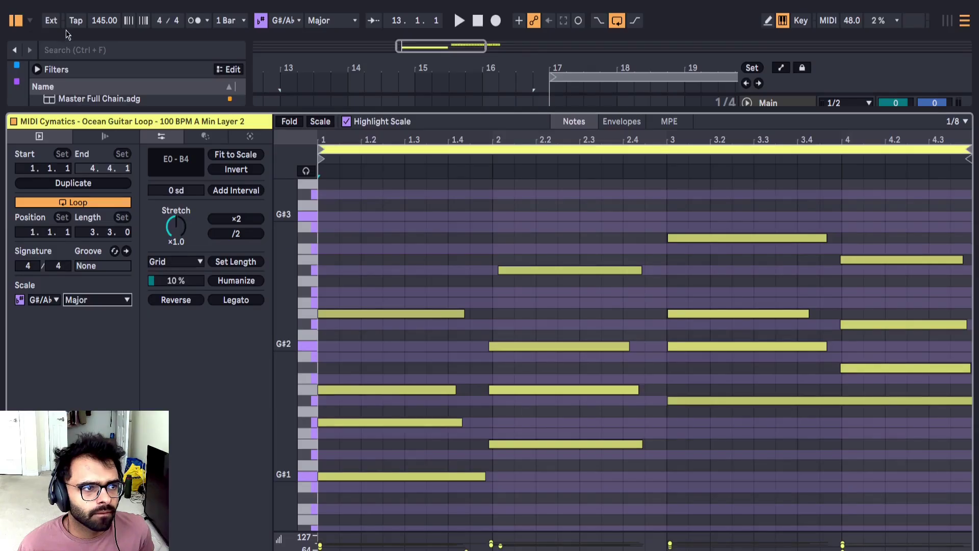
click(66, 20)
key(space)
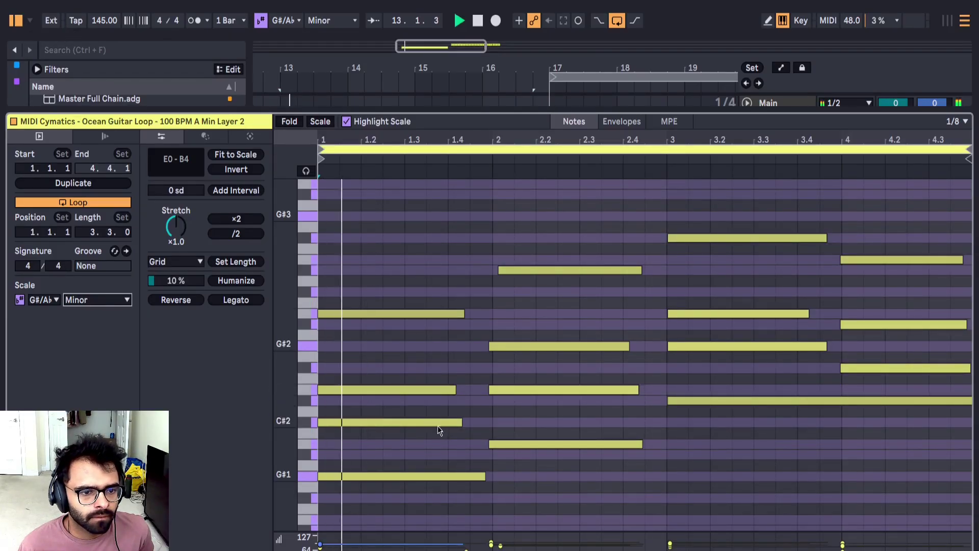
Step: Turn on note preview, delete the C#2 note from the first chord and play the progression
click(418, 389)
click(411, 416)
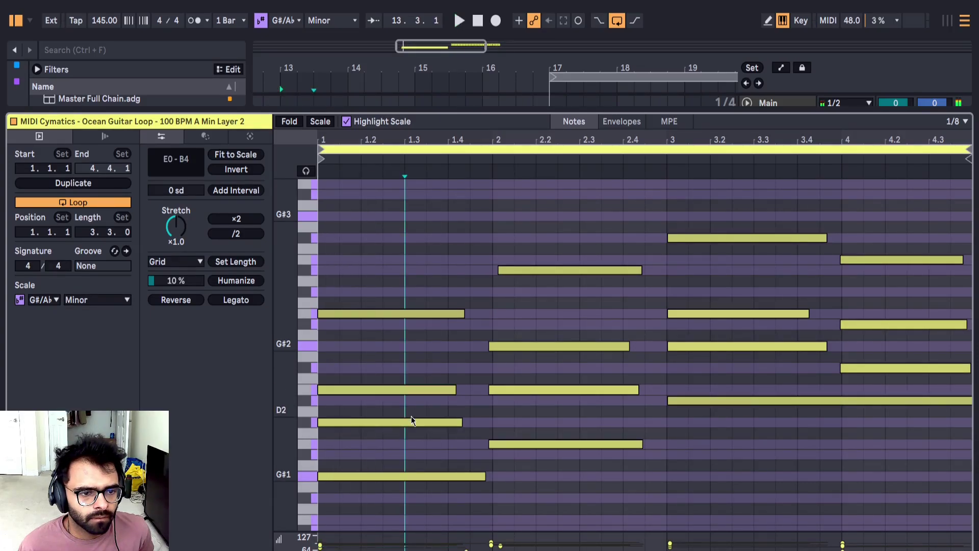
key(space)
key(space)
drag(380, 305, 391, 344)
key(space)
drag(389, 350, 388, 406)
drag(387, 408, 388, 424)
key(Delete)
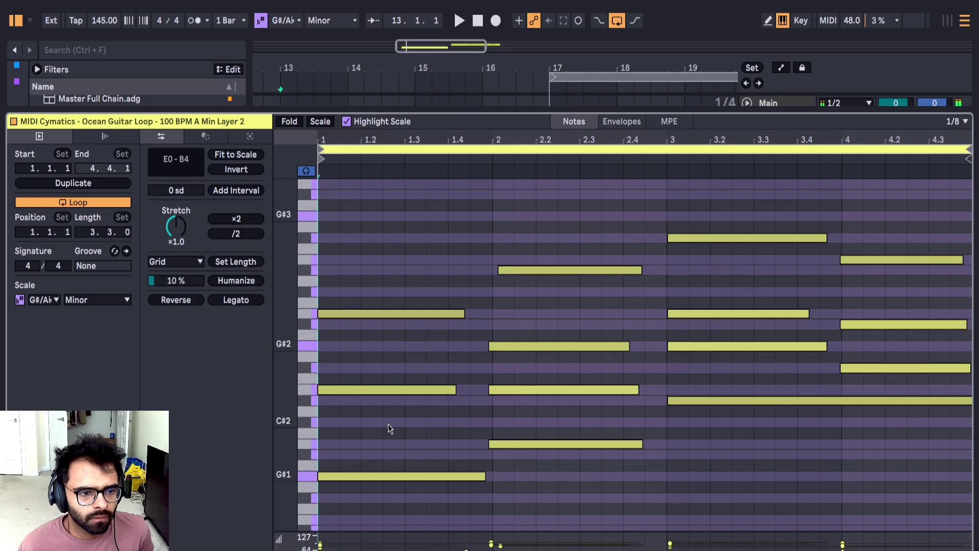
key(space)
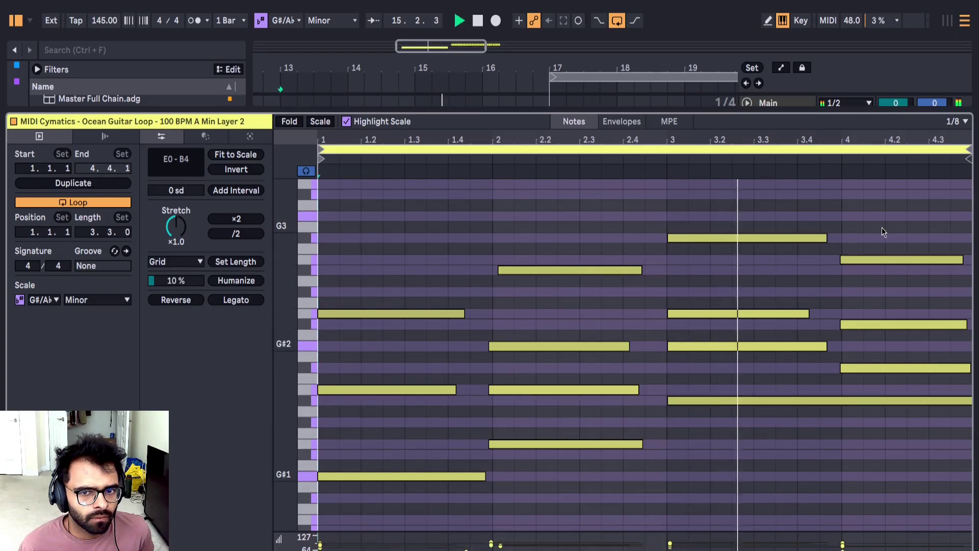
Step: Try the progression without the last chord's three upper notes at bar 4, and undo their deletion
key(space)
drag(882, 226, 913, 374)
key(Delete)
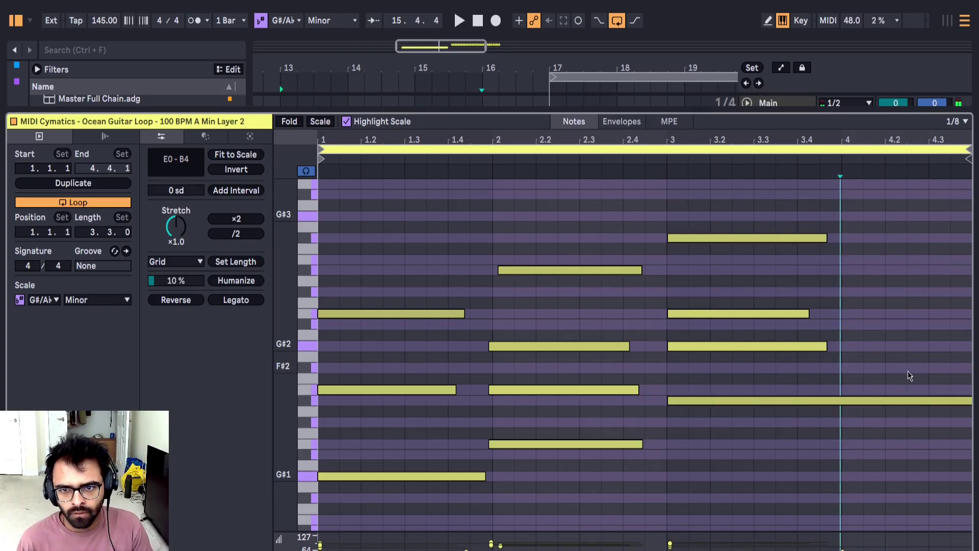
key(space)
key(ctrl+z)
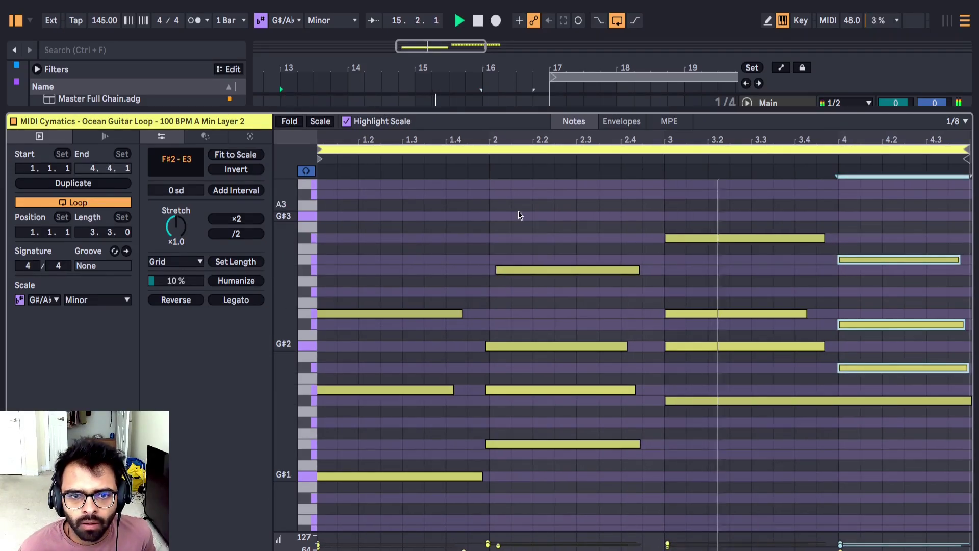
Step: Move the harmony MIDI clip to start at bar 17 under the guitar slices and solo the guitar track
key(shift+Tab)
scroll(500, 214, down, 3)
click(750, 240)
drag(428, 260, 576, 259)
click(923, 166)
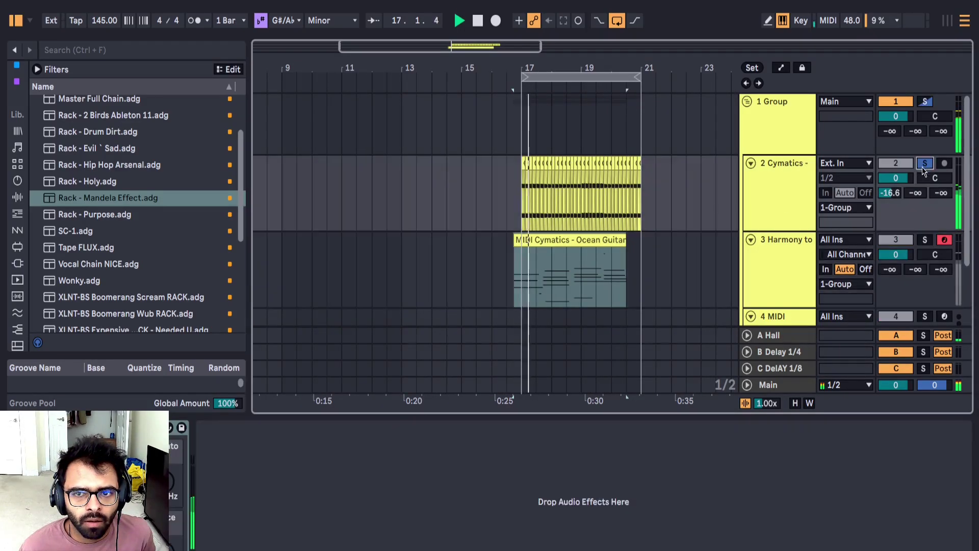
mouse_move(531, 234)
mouse_down()
mouse_move(556, 243)
mouse_move(533, 248)
mouse_up()
click(925, 240)
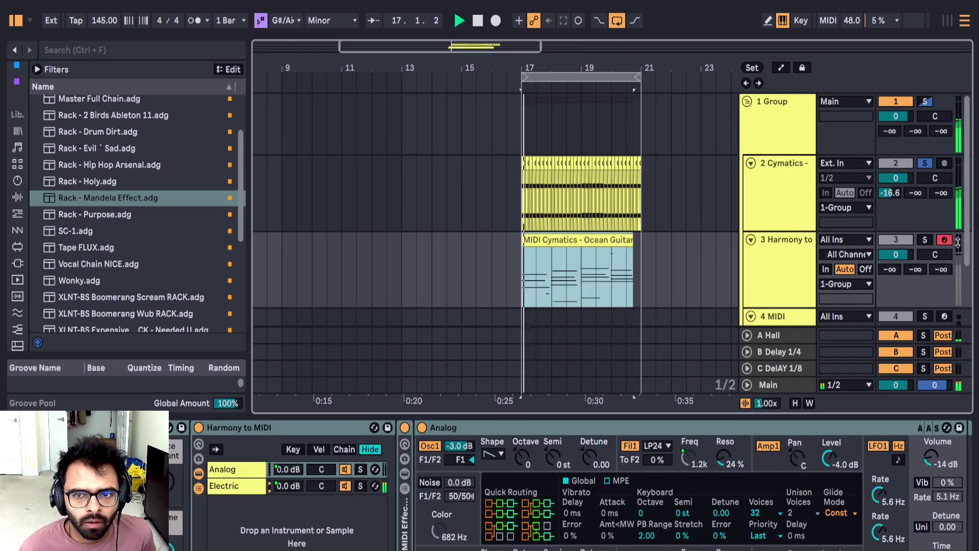
Step: In the harmony clip, raise the first chord's E2 note to F#2 and add a copy of it at C#2
scroll(564, 236, up, 3)
double_click(562, 238)
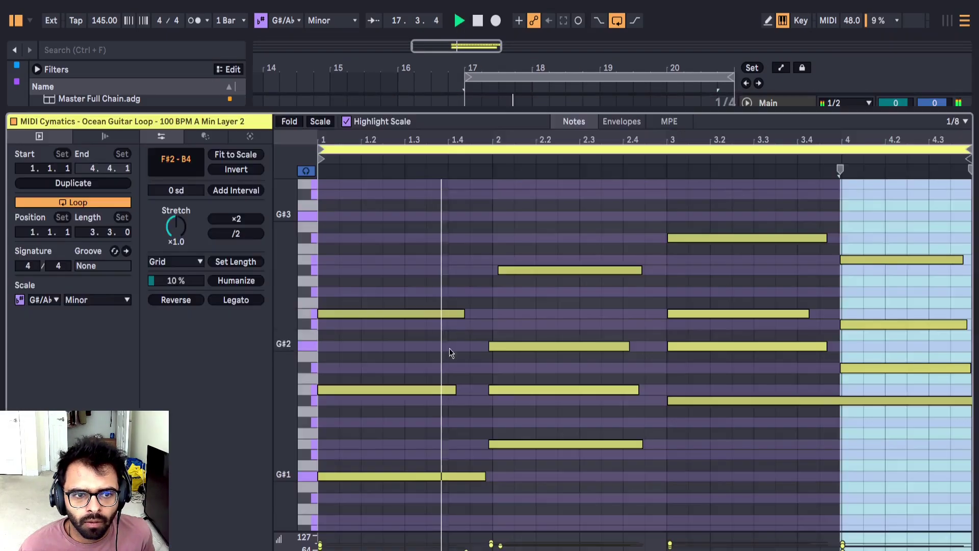
drag(362, 391, 364, 371)
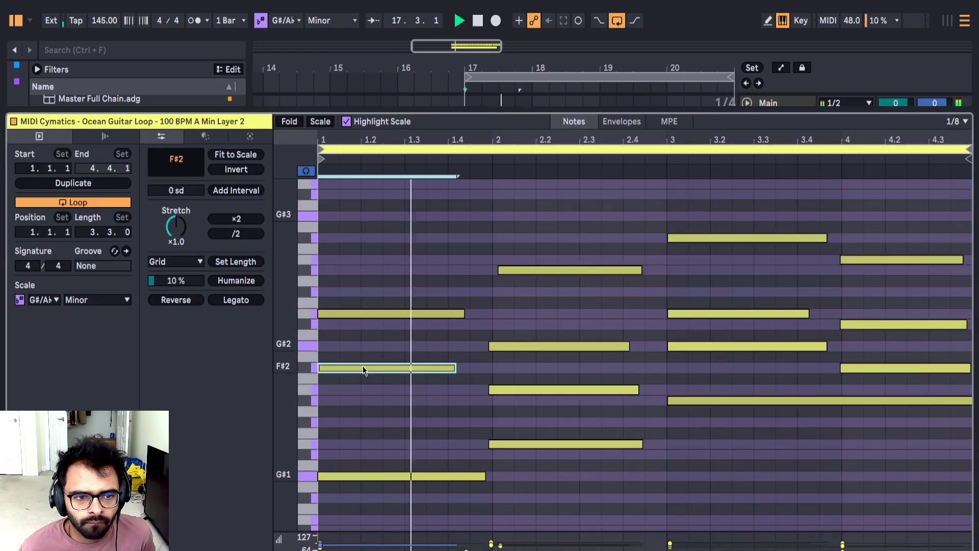
key(space)
drag(362, 367, 360, 423)
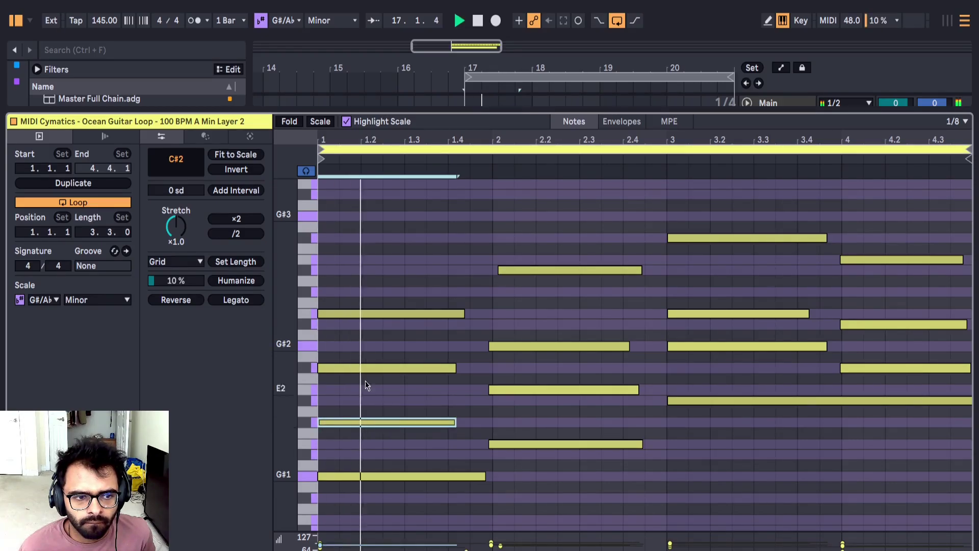
Step: Try the first chord's top note at A#2 during playback, and delete that note
drag(366, 313, 368, 333)
key(space)
key(0)
key(space)
key(space)
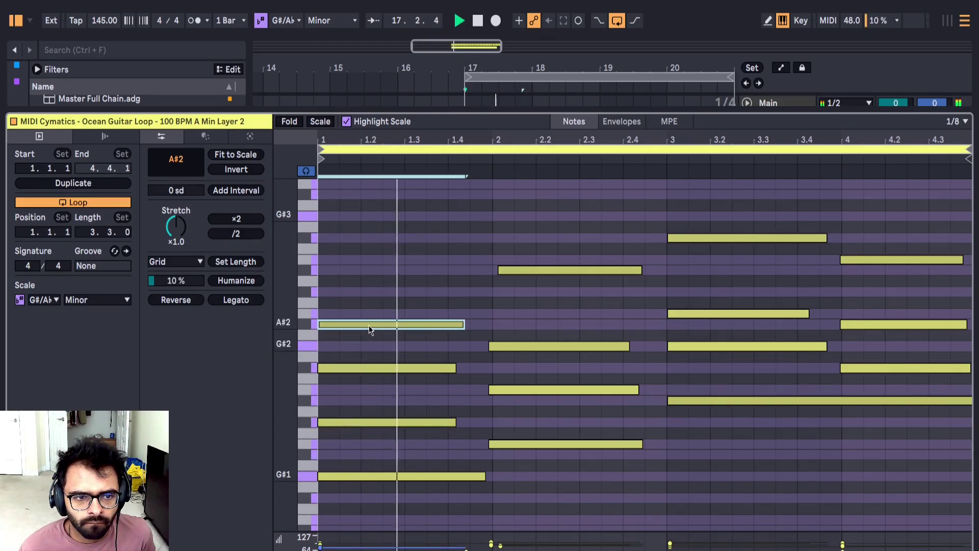
key(Delete)
Step: Raise the first chord's C#2 note to D#2 and play the progression
key(space)
key(space)
key(space)
drag(347, 421, 355, 402)
key(space)
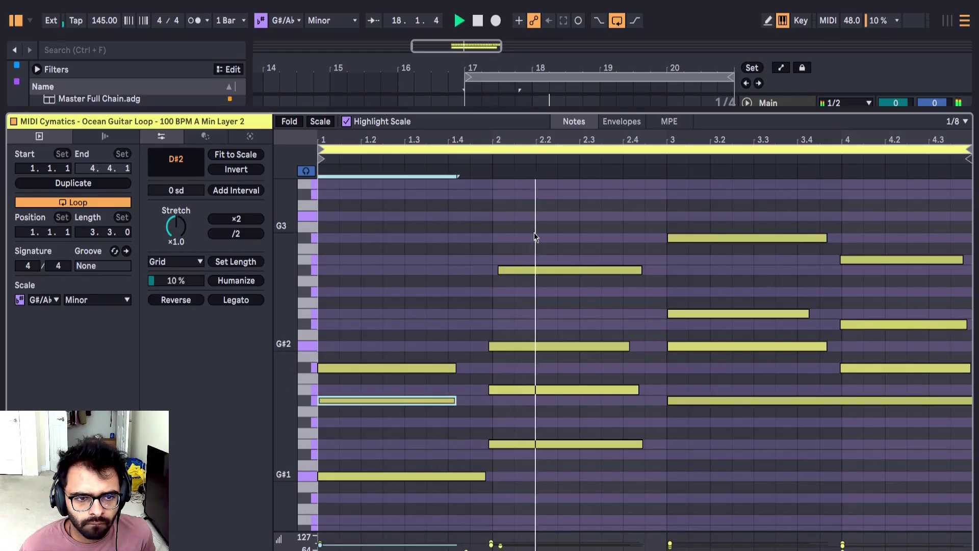
key(space)
Step: Shorten all three notes of the first chord to end at beat 1.4
drag(534, 233, 540, 448)
drag(397, 320, 404, 529)
click(484, 466)
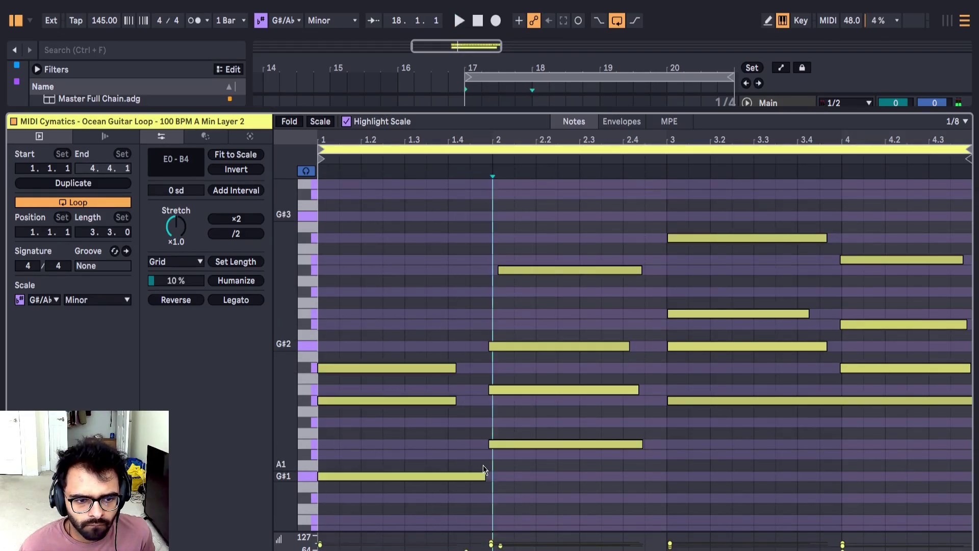
drag(483, 476, 447, 489)
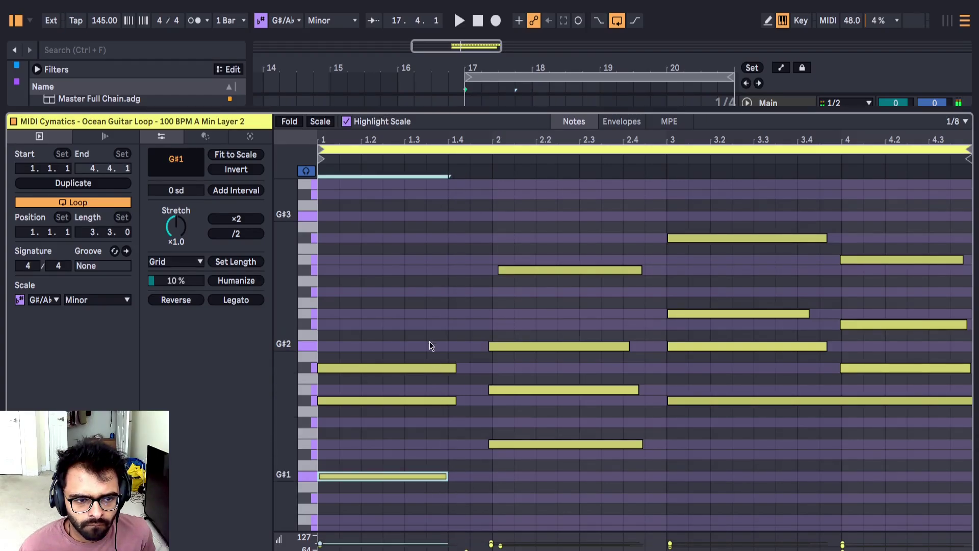
drag(430, 344, 439, 404)
drag(457, 365, 448, 365)
Step: Quantize all notes in the harmony clip and move the second chord earlier to start at beat 1.4
key(ctrl+a)
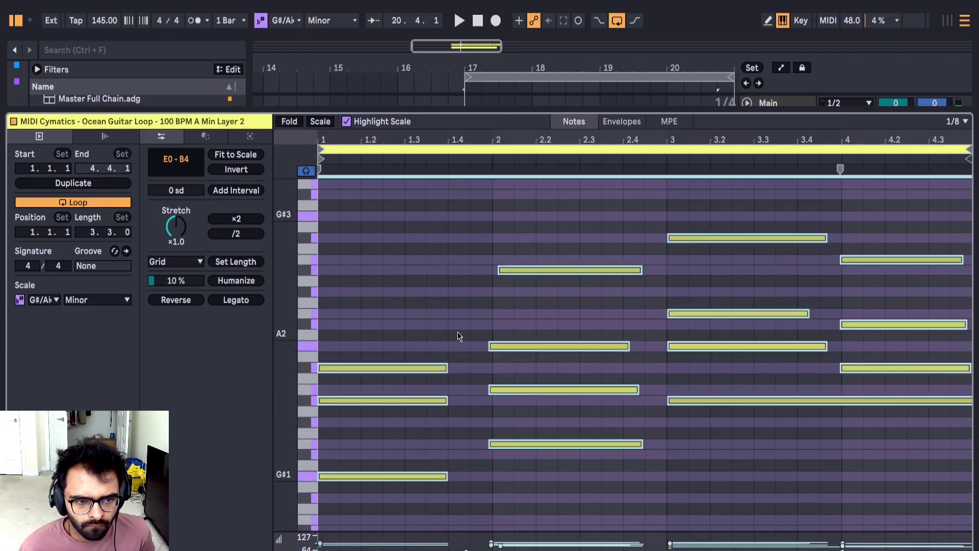
key(ctrl+u)
key(space)
drag(530, 261, 516, 484)
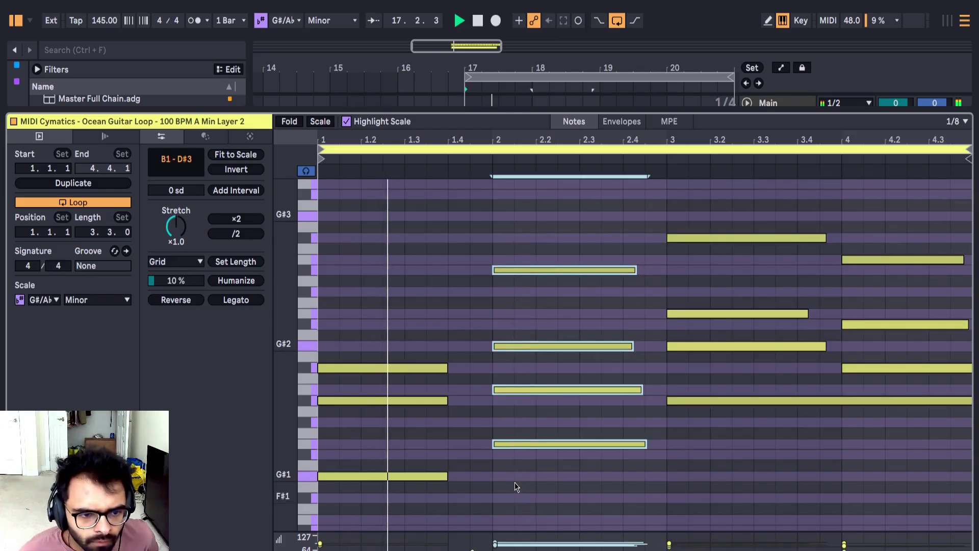
key(Left)
key(Left)
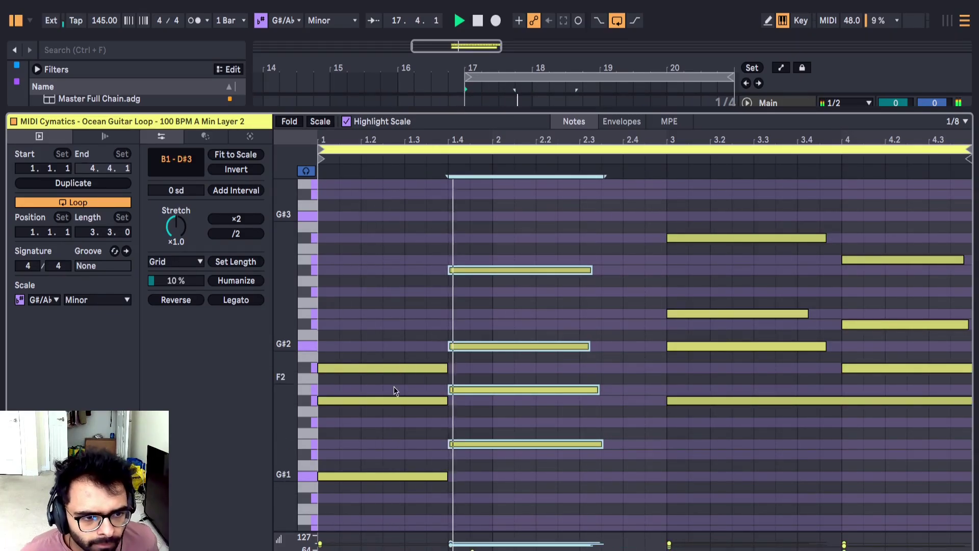
Step: Play the adjusted chord progression in the clip and from bar 17 in the arrangement
key(space)
key(space)
key(space)
key(shift+Tab)
key(space)
key(space)
Step: Play from bar 17 with the guitar track soloed and set the harmony track's volume to -4.7 dB
click(925, 163)
key(space)
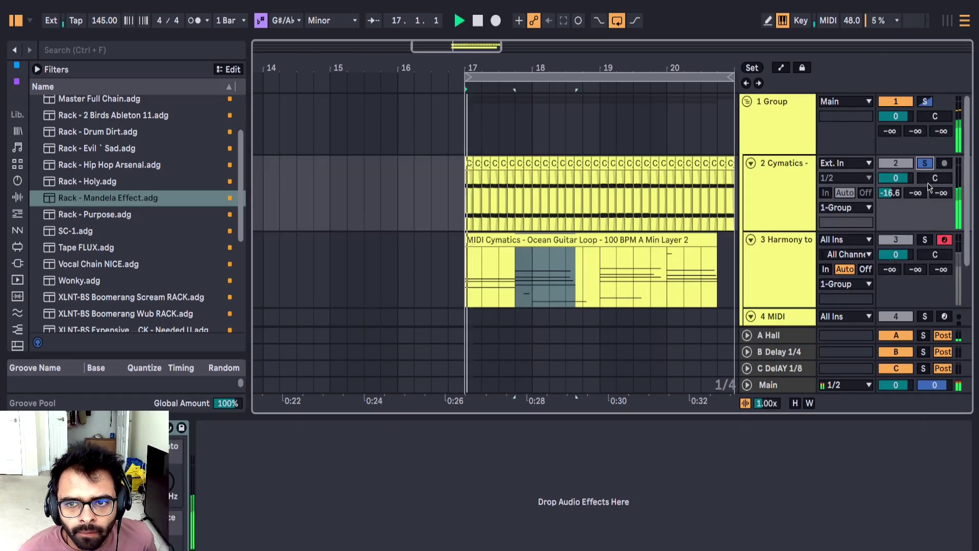
drag(899, 255, 900, 269)
key(Up)
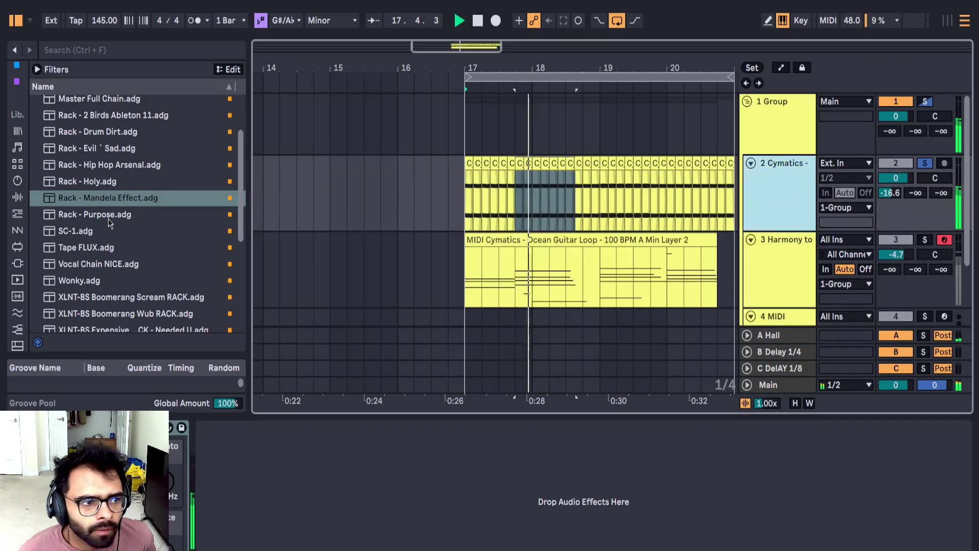
Step: Add an EQ Eight and a Tuner ahead of the Mandela Effect rack on the guitar track
click(17, 197)
scroll(81, 234, down, 5)
scroll(83, 239, down, 5)
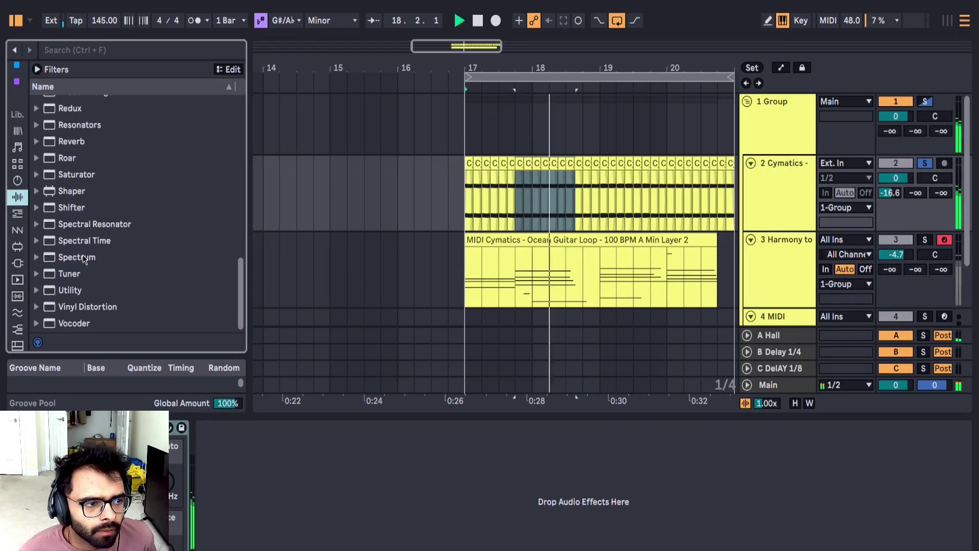
scroll(84, 259, up, 4)
scroll(74, 206, up, 10)
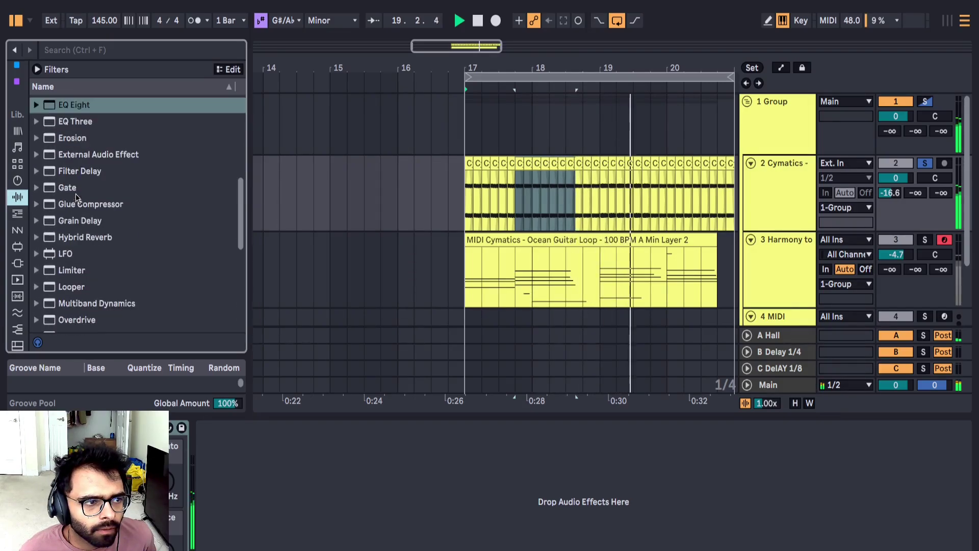
double_click(71, 197)
scroll(74, 214, down, 10)
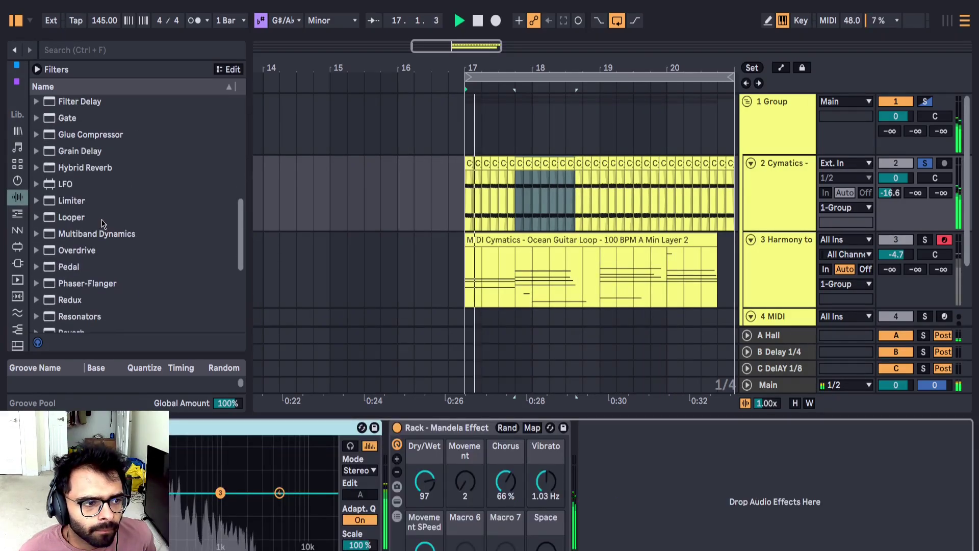
double_click(71, 273)
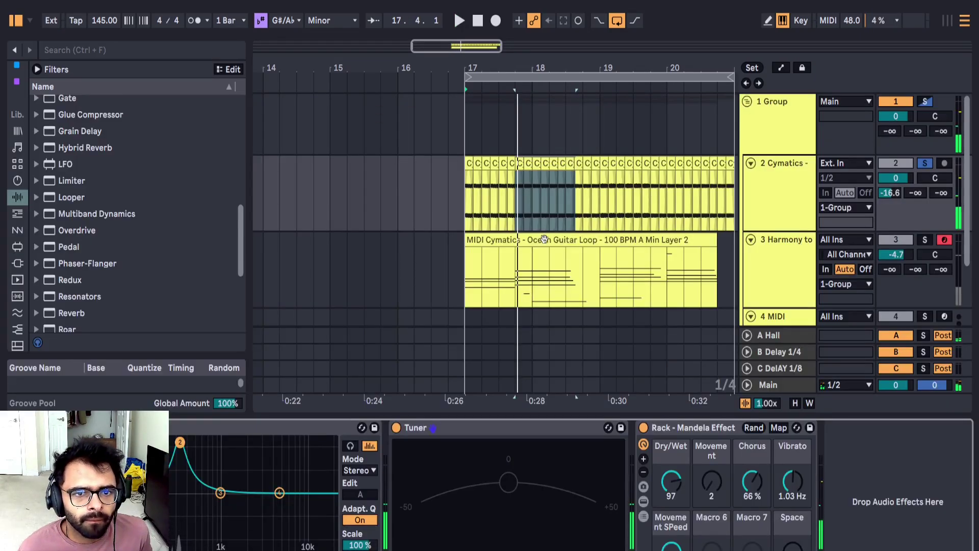
Step: Play the soloed guitar and harmony tracks together from bar 17 and open the harmony clip's notes
click(545, 239)
key(space)
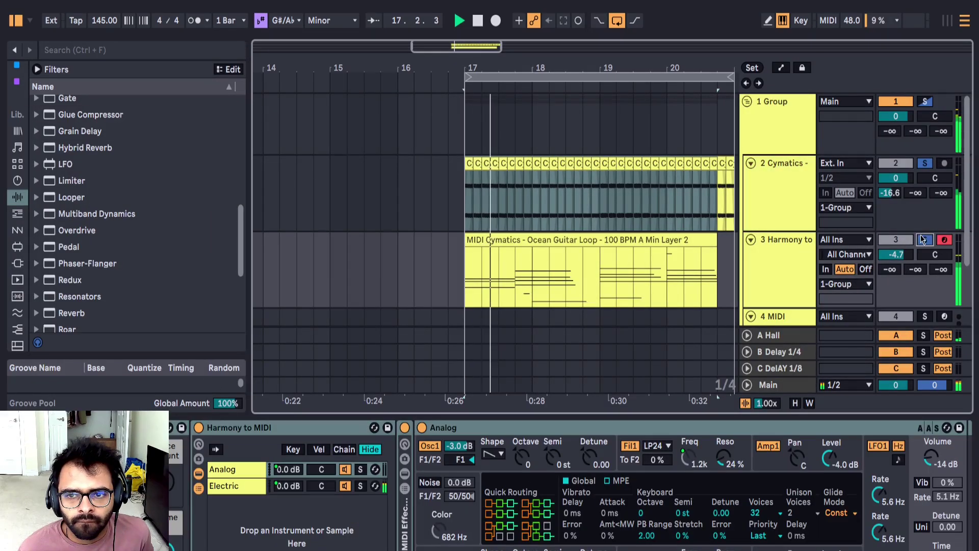
click(922, 239)
key(space)
key(space)
double_click(556, 241)
key(space)
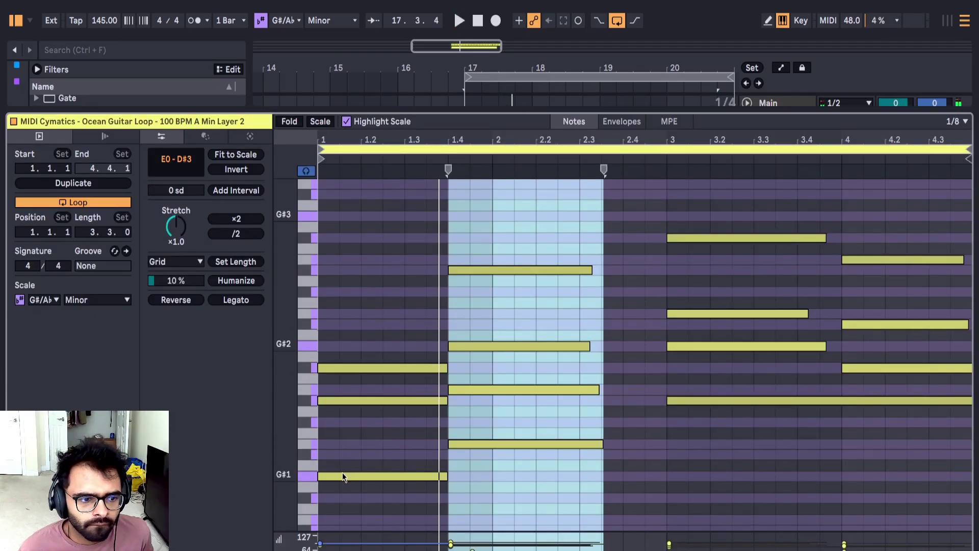
Step: Raise the first chord's G#1 note by a semitone to A1
click(341, 476)
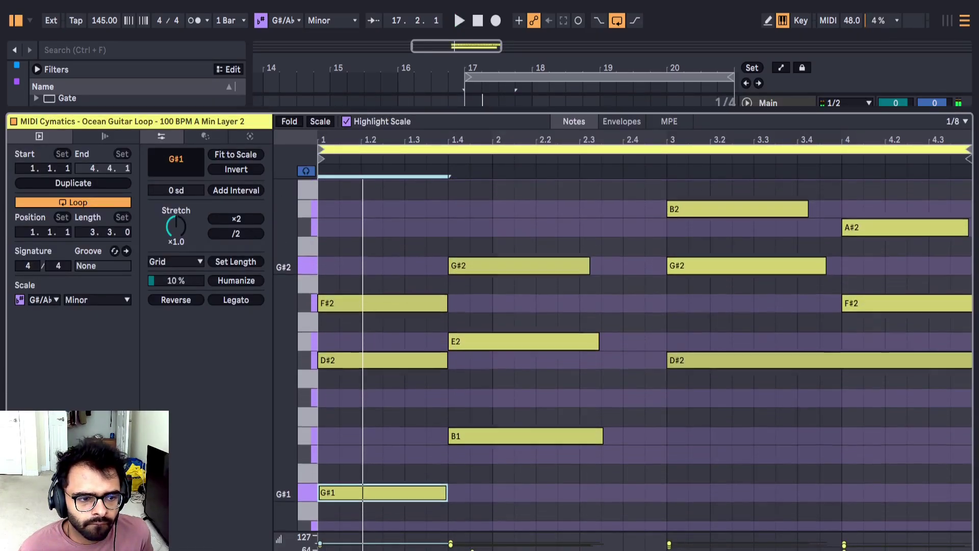
click(339, 483)
drag(340, 492, 339, 480)
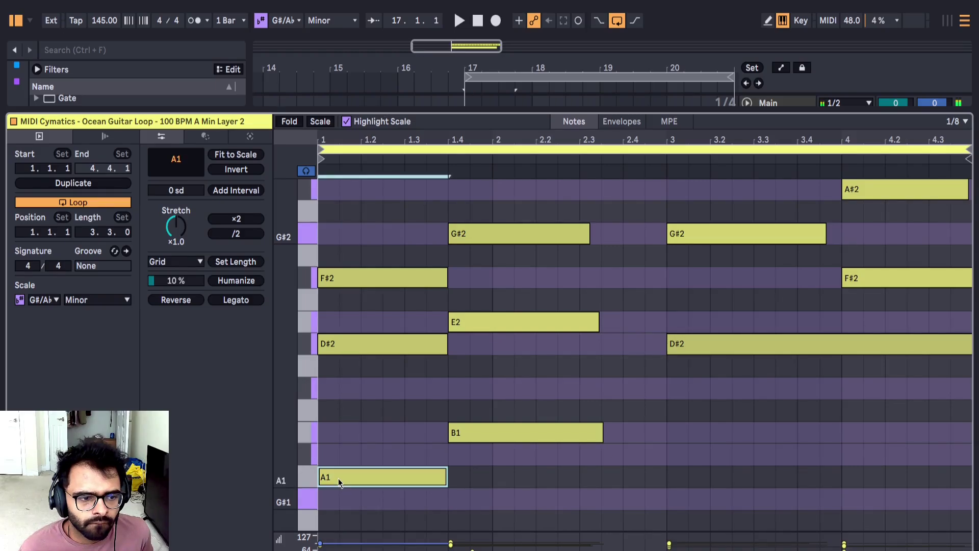
Step: Select the guitar slices from bar 17 to 17.3.3 and examine their sample settings
key(shift+Tab)
drag(470, 206, 509, 199)
key(z)
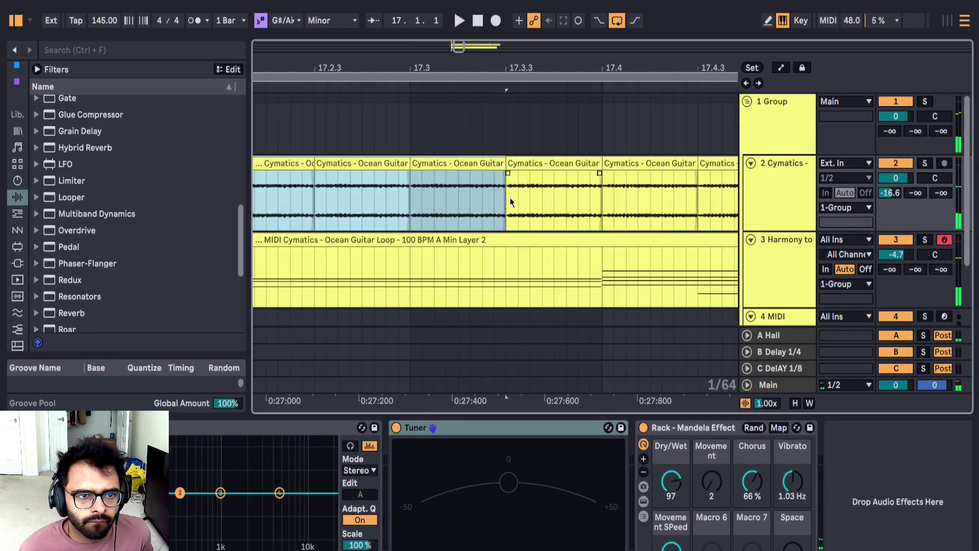
key(shift+Tab)
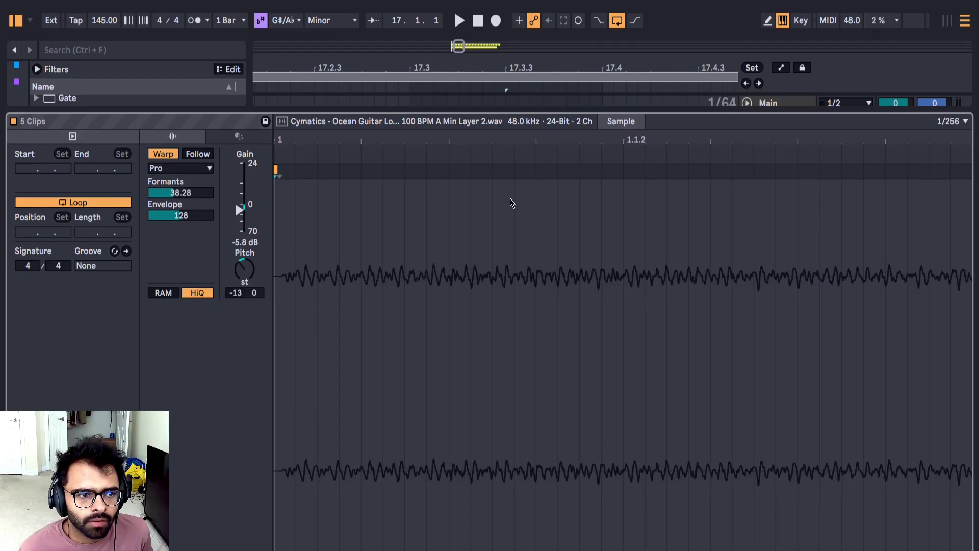
key(shift+Tab)
scroll(459, 262, down, 8)
Step: Delete the F#2 and D#2 notes from the harmony clip's first chord and play the remaining bass note
click(458, 241)
key(space)
key(shift+Tab)
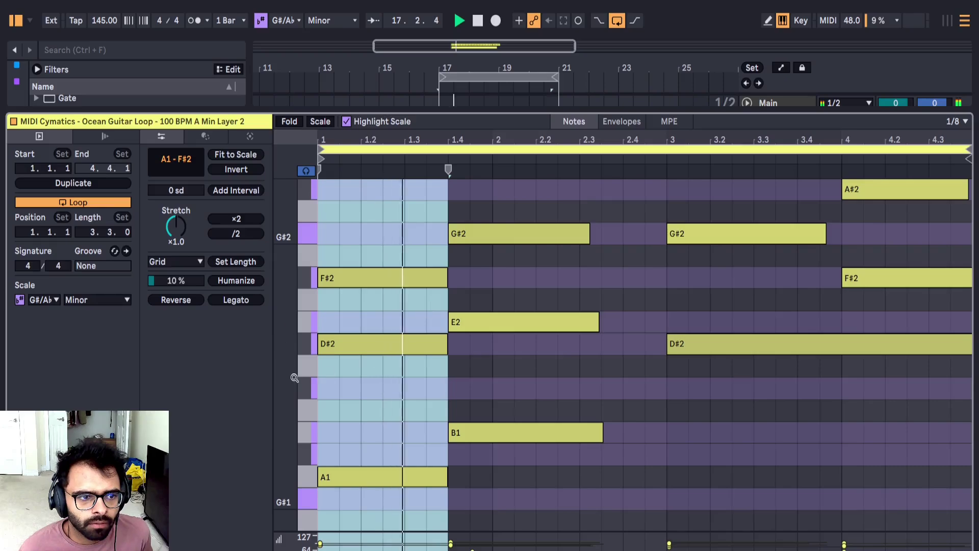
key(space)
double_click(384, 280)
double_click(368, 353)
key(space)
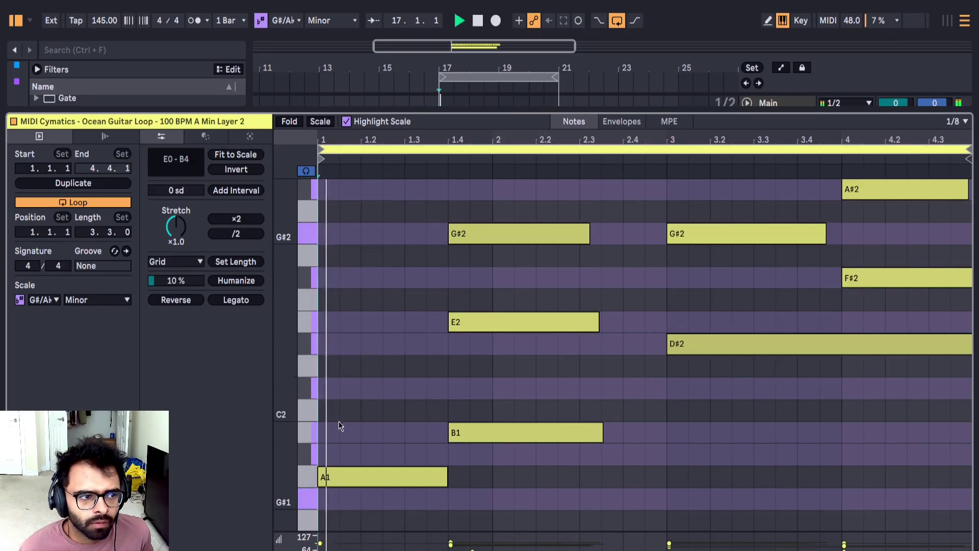
key(space)
key(space)
Step: Raise the first chord's bass note from A1 through A#1 to B1 and add a copy at D#2
drag(395, 485, 397, 464)
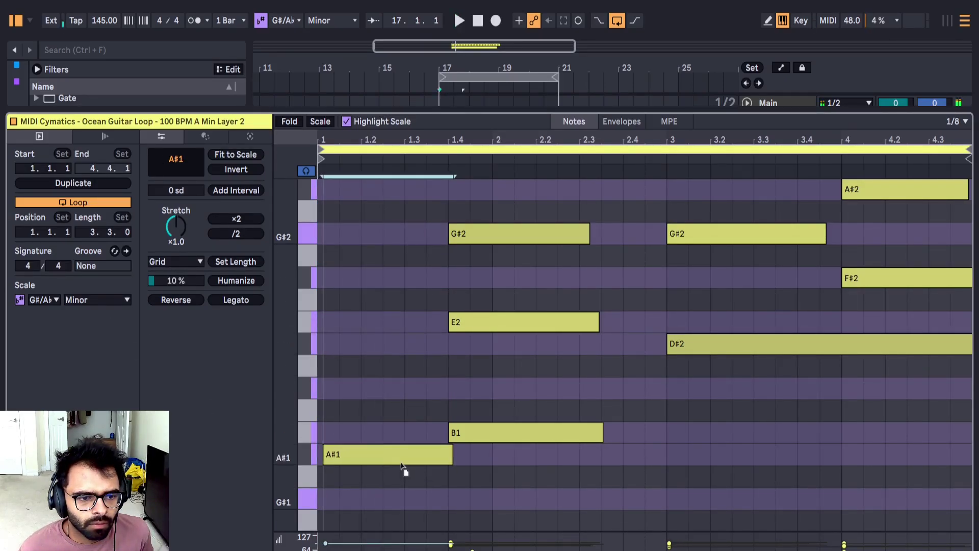
key(space)
key(space)
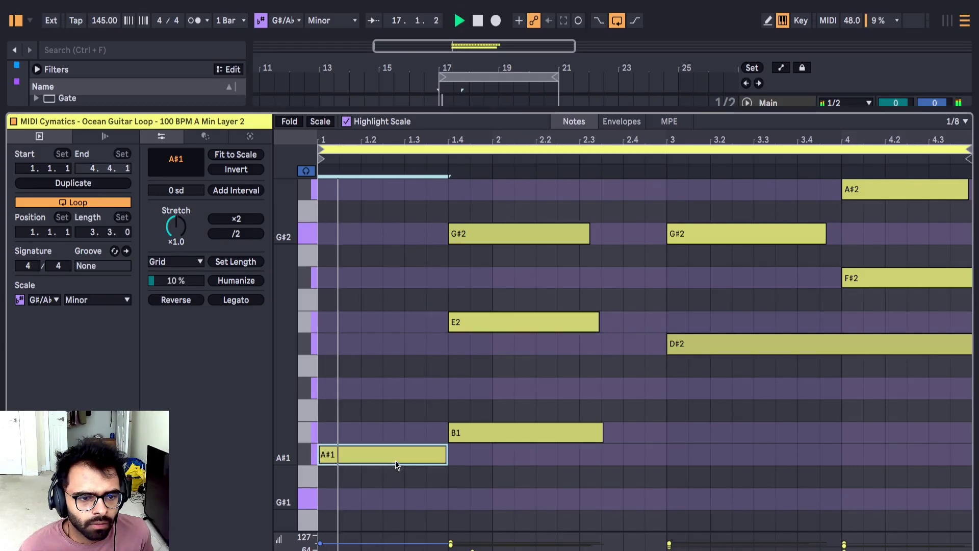
drag(396, 455, 411, 343)
key(space)
key(space)
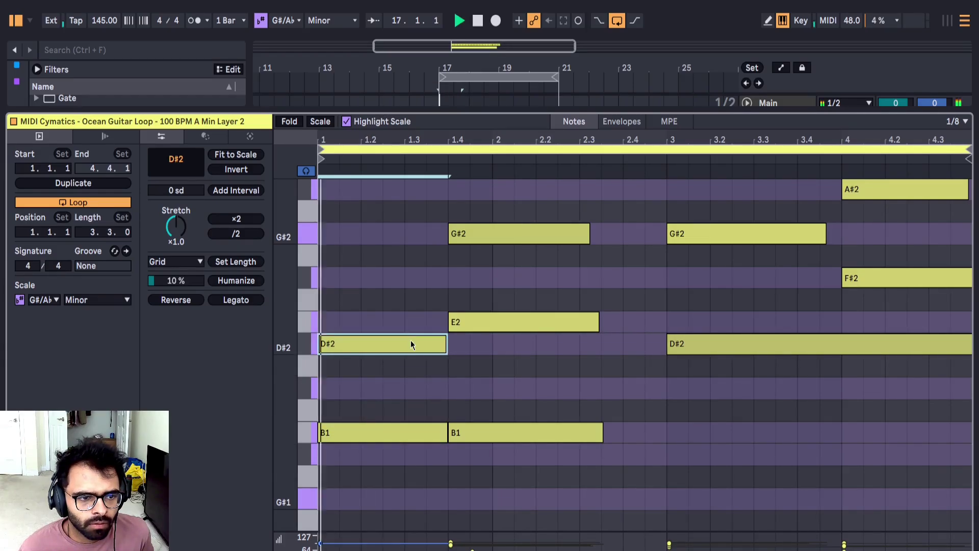
Step: Copy the first chord's D#2 note to F#2 and lower the copy an octave to F#1
scroll(410, 344, up, 2)
key(space)
drag(409, 397, 421, 323)
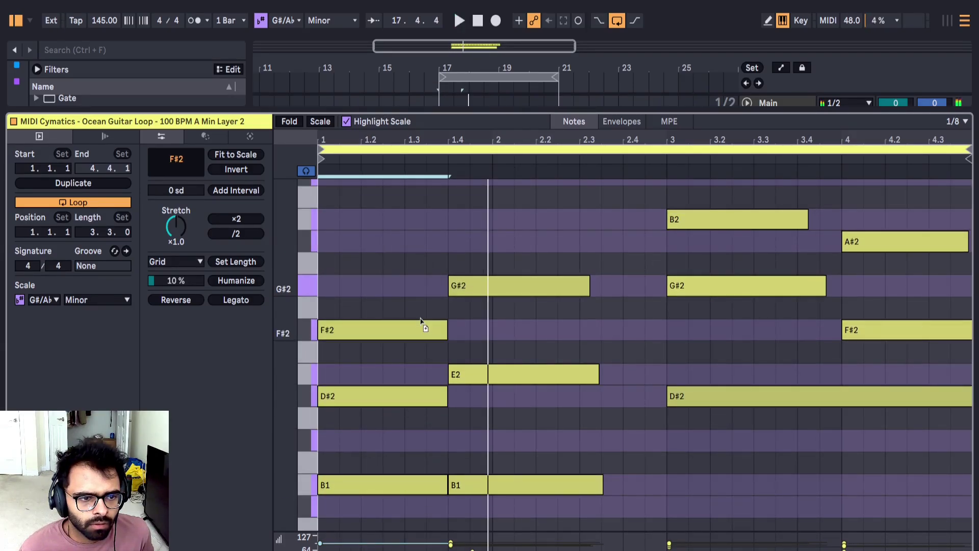
key(space)
scroll(421, 323, down, 1)
scroll(428, 332, up, 1)
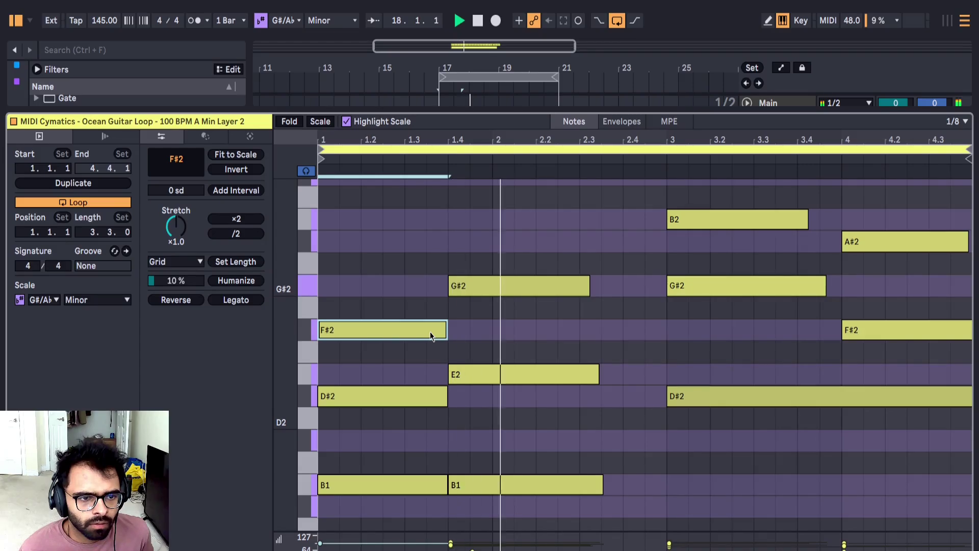
key(space)
key(shift+Down)
key(space)
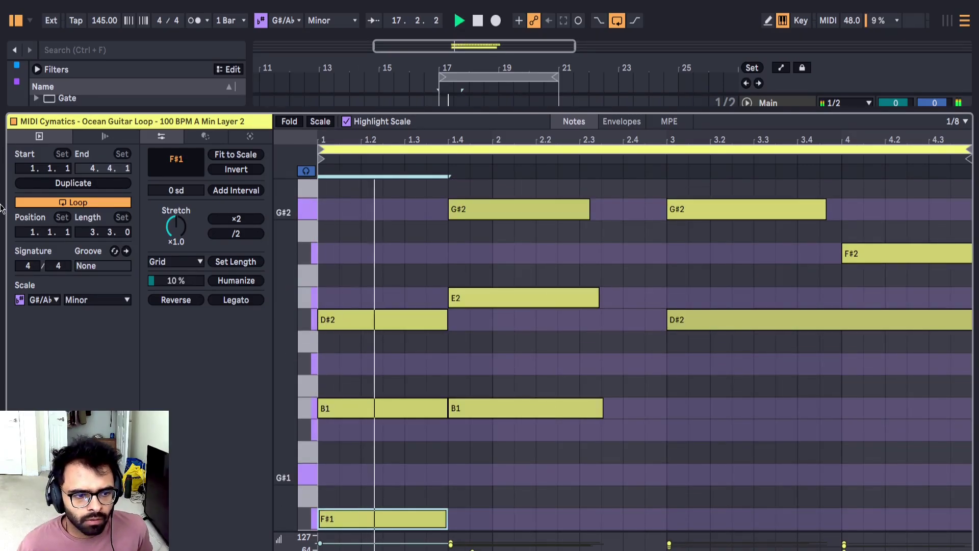
Step: Play back the progression and delete the first chord's D#2 note, leaving B1 and F#1
scroll(469, 301, up, 2)
scroll(494, 286, down, 2)
scroll(498, 277, up, 4)
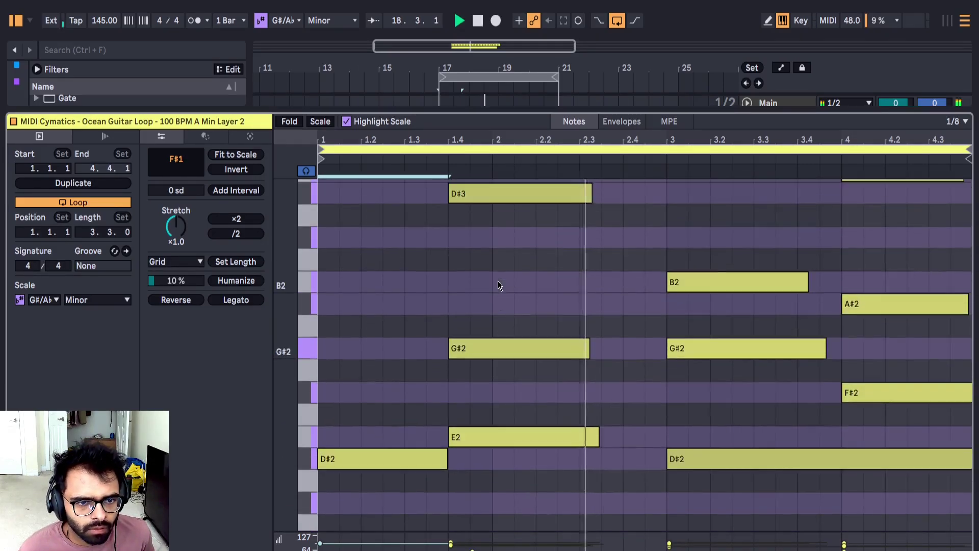
scroll(498, 282, down, 8)
scroll(487, 302, up, 7)
scroll(487, 297, down, 2)
key(space)
click(410, 400)
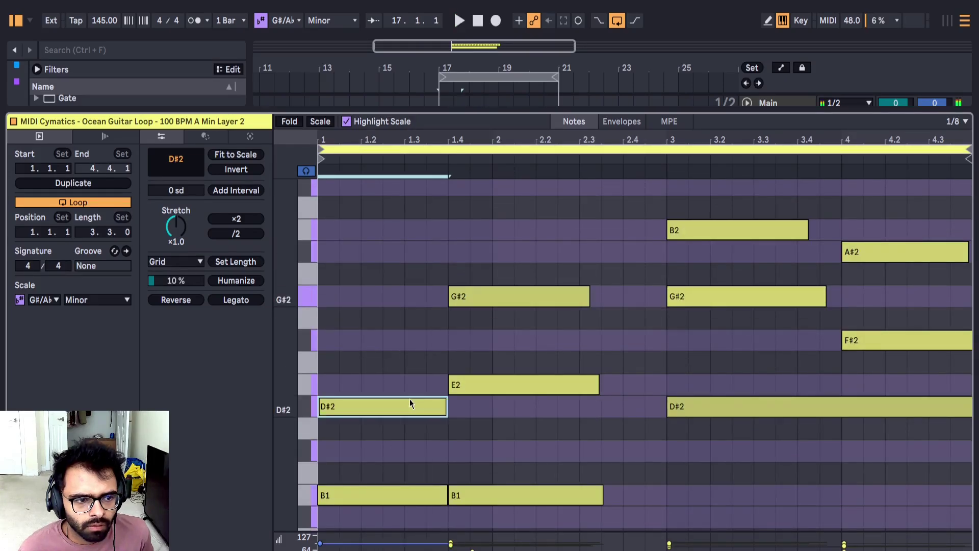
key(Delete)
key(space)
scroll(411, 395, down, 5)
scroll(388, 409, down, 3)
scroll(366, 454, down, 3)
key(space)
key(space)
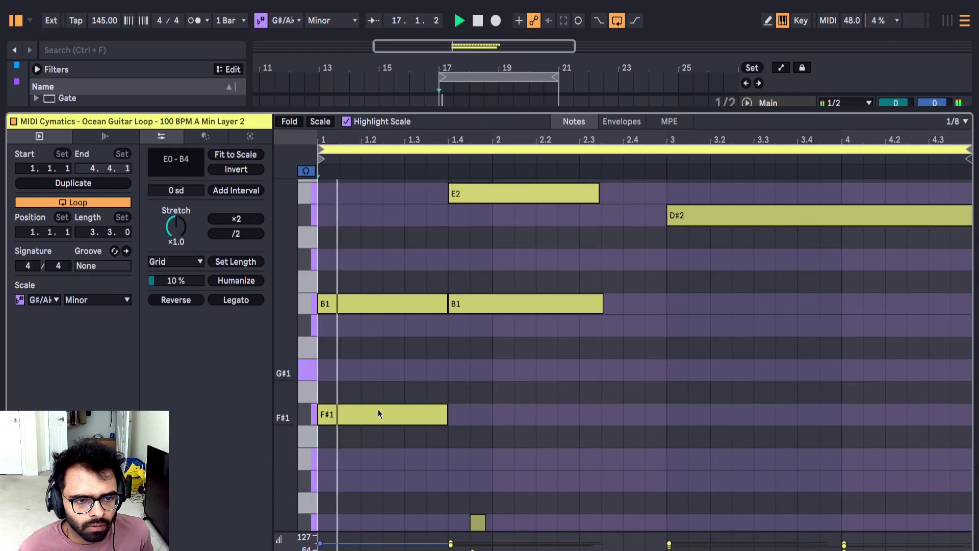
Step: Delete the stray low C#1, G#0 and E0 notes beneath the later chords
scroll(382, 412, down, 5)
click(479, 402)
key(Delete)
scroll(480, 409, down, 5)
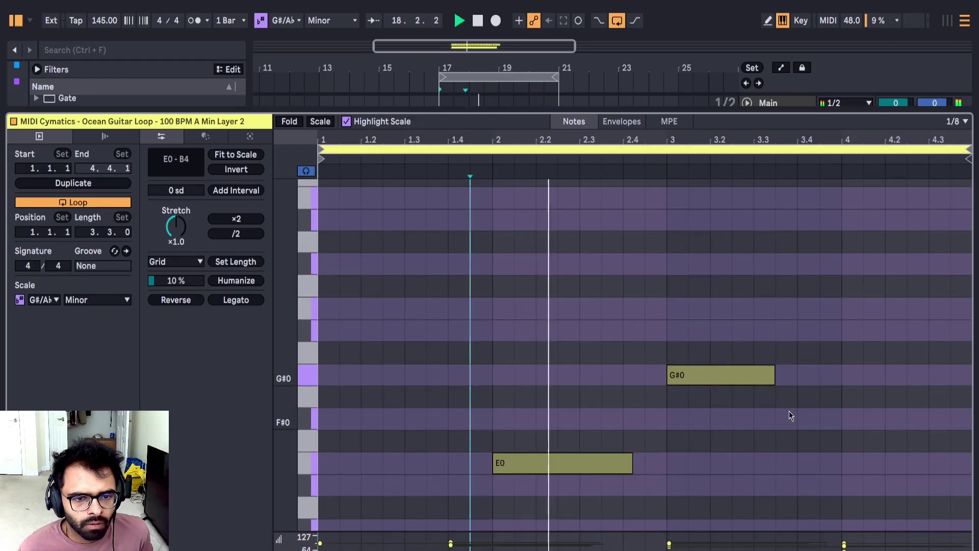
click(732, 383)
key(Delete)
scroll(526, 420, down, 4)
click(531, 380)
key(Delete)
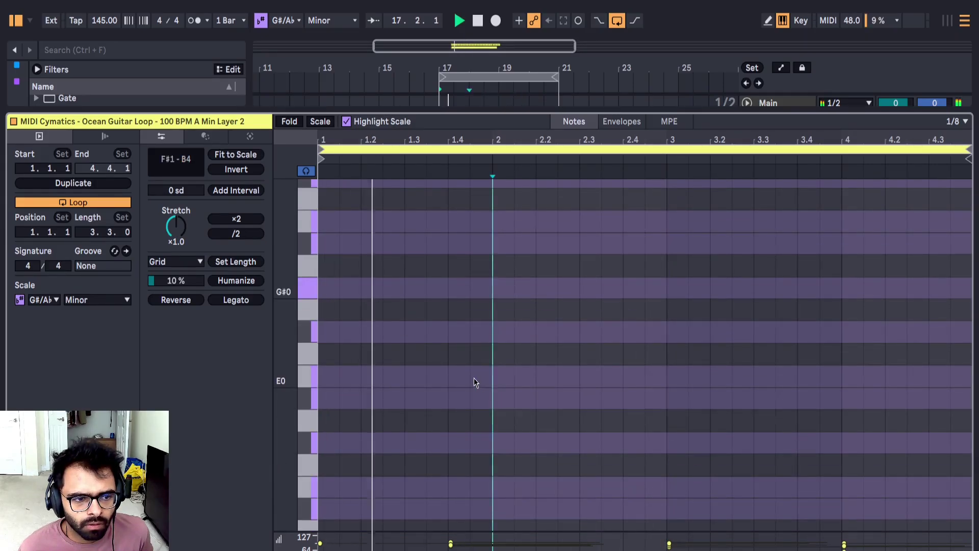
Step: Lower the first chord's F#1 note to C#1 and copy its B1 note up to D#2
scroll(449, 379, up, 14)
drag(363, 377, 360, 491)
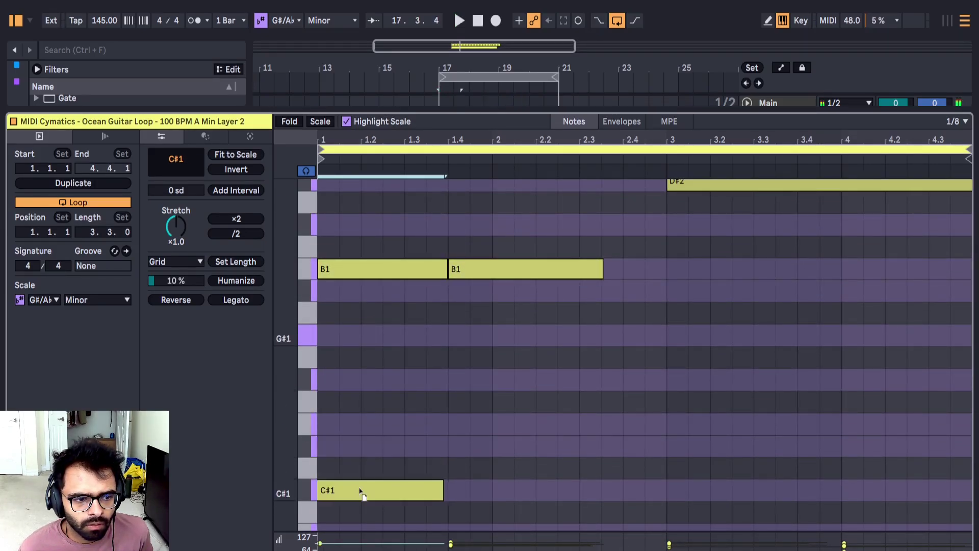
key(space)
scroll(369, 363, up, 5)
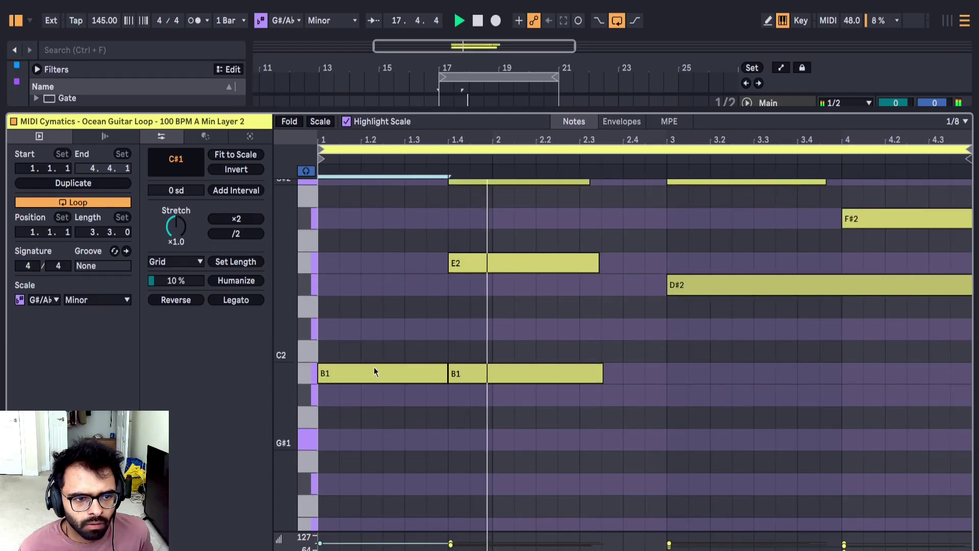
drag(374, 372, 377, 284)
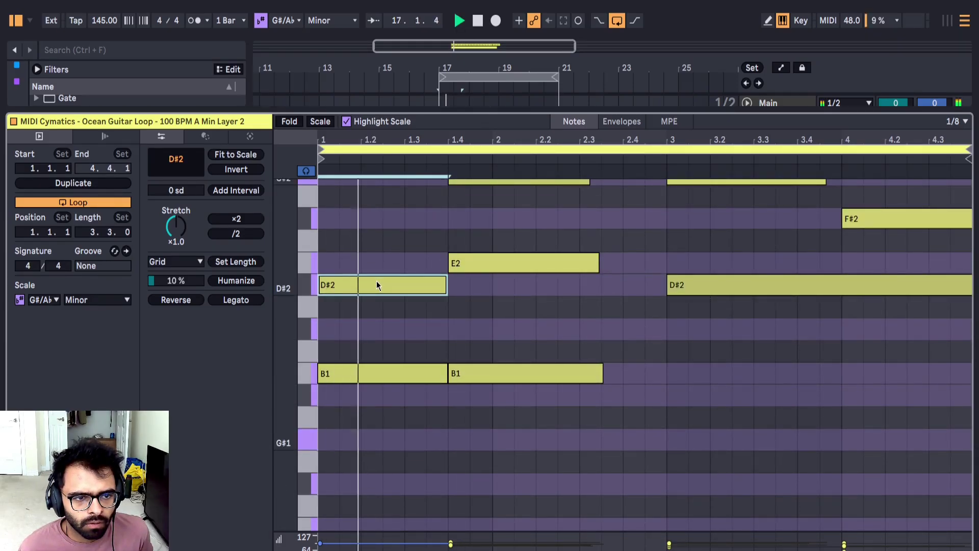
scroll(382, 301, down, 5)
key(space)
Step: Raise the first chord's C#1 note an octave to C#2 and add an A#2 note on top
drag(394, 406, 397, 481)
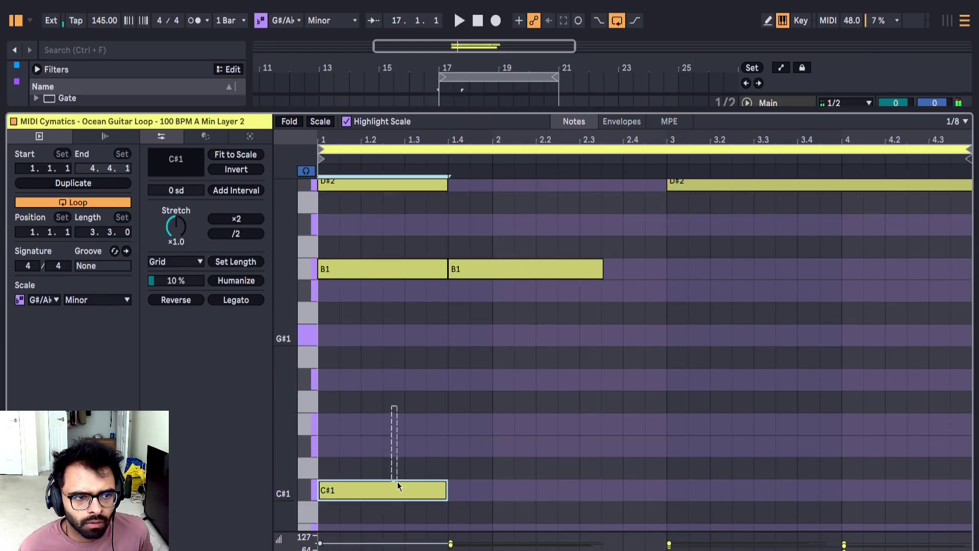
key(shift+Up)
scroll(377, 403, up, 5)
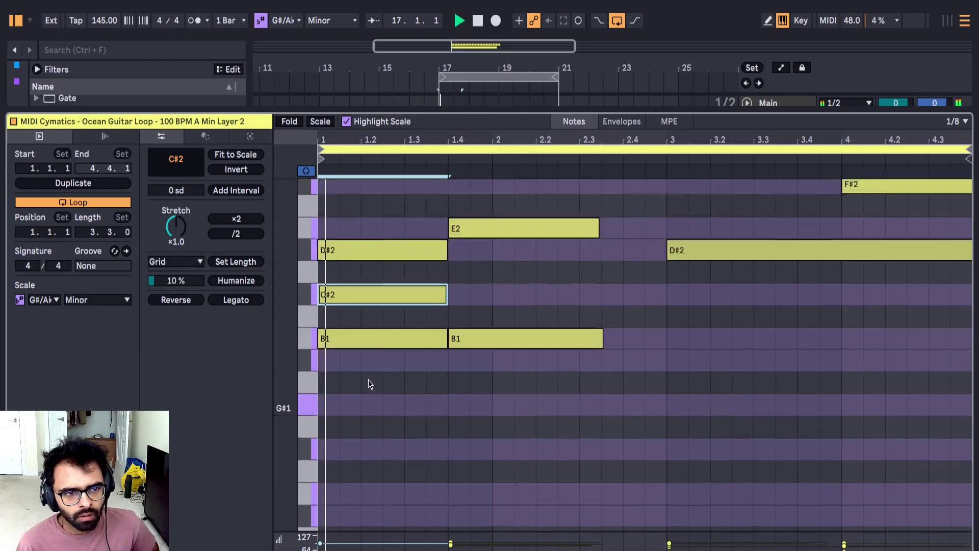
key(space)
mouse_move(353, 366)
mouse_down()
mouse_move(372, 240)
mouse_move(366, 144)
mouse_move(363, 380)
mouse_move(365, 356)
mouse_up()
key(space)
scroll(366, 356, down, 4)
key(space)
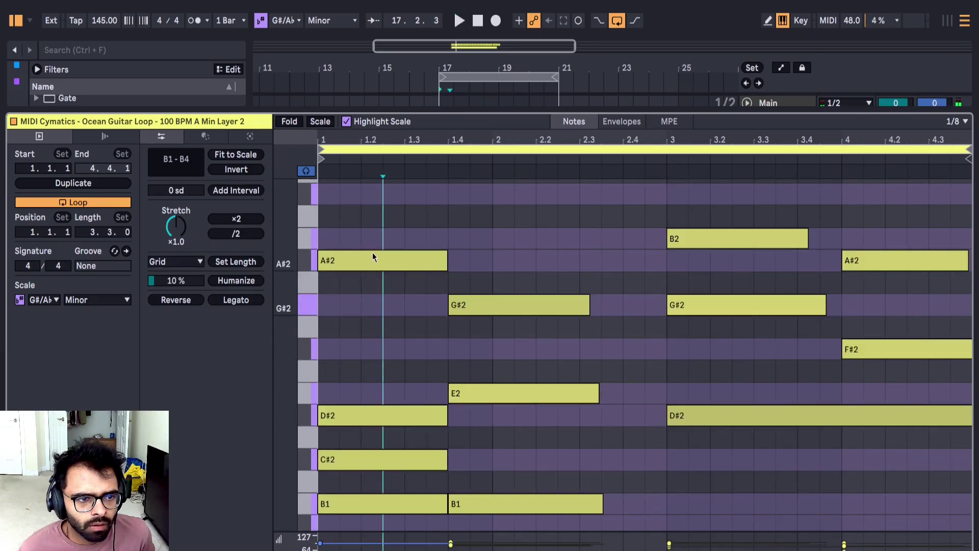
Step: Try the first chord's top note at G#2 during playback and undo the move
drag(372, 258, 373, 310)
key(space)
scroll(373, 341, down, 4)
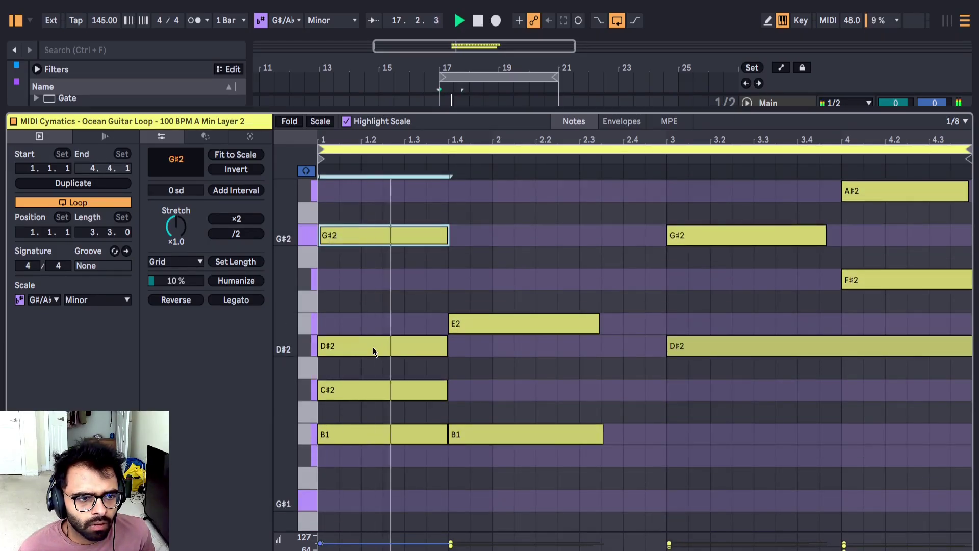
key(ctrl+z)
Step: Raise the first chord's top note to B2 and replace its B1 and D#2 notes with E2
scroll(381, 276, up, 4)
key(space)
key(Up)
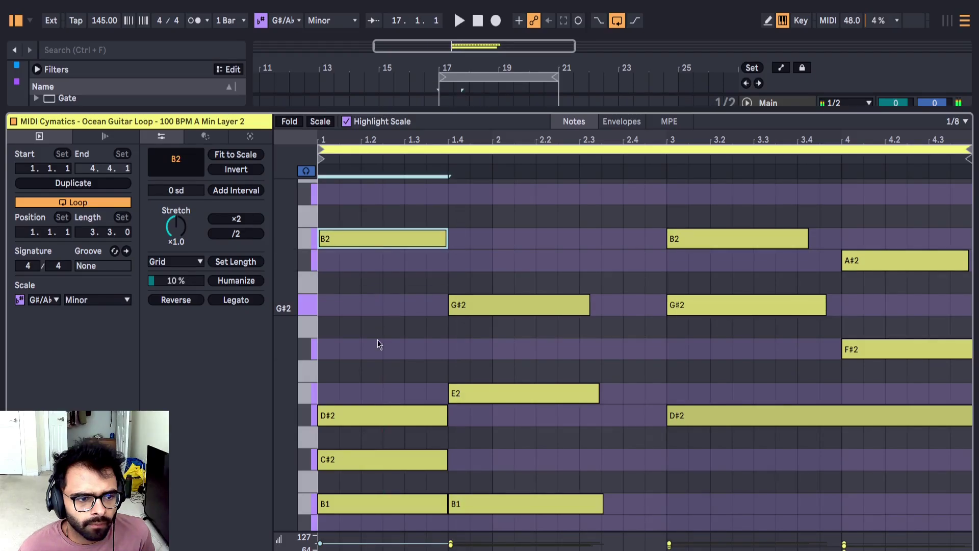
key(space)
drag(380, 508, 380, 403)
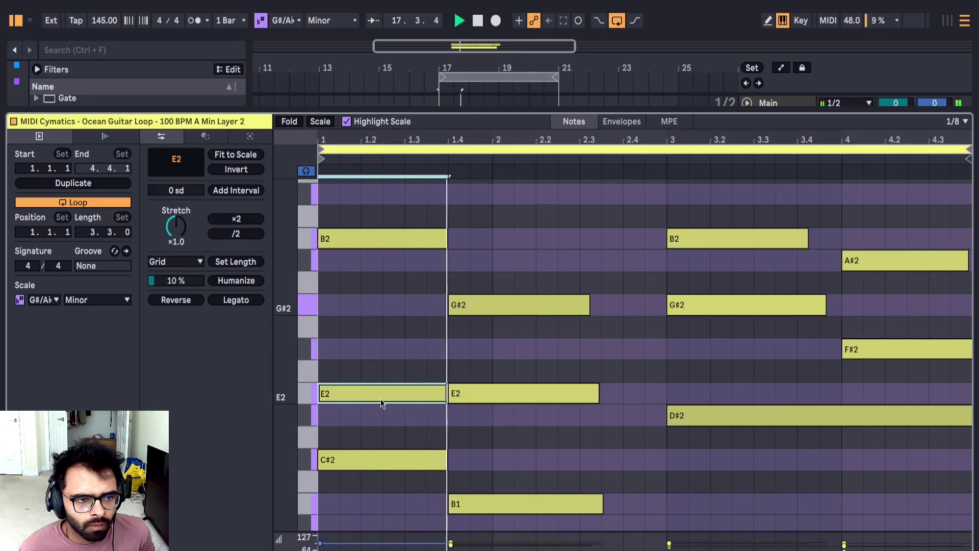
scroll(393, 363, up, 3)
scroll(395, 364, up, 1)
Step: Return to the arrangement, stop playback and select the whole harmony clip
key(ctrl+Tab)
key(shift+Tab)
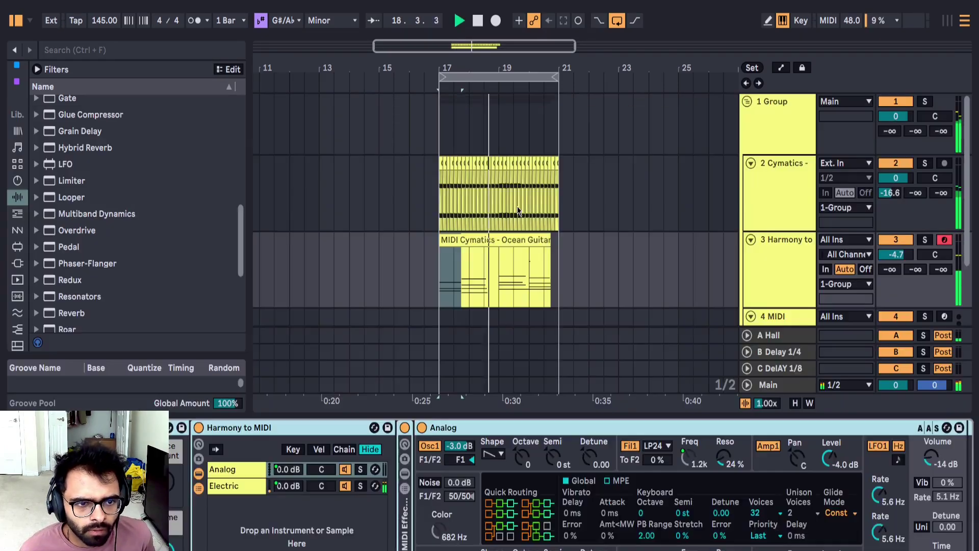
click(479, 241)
drag(460, 285, 470, 283)
key(space)
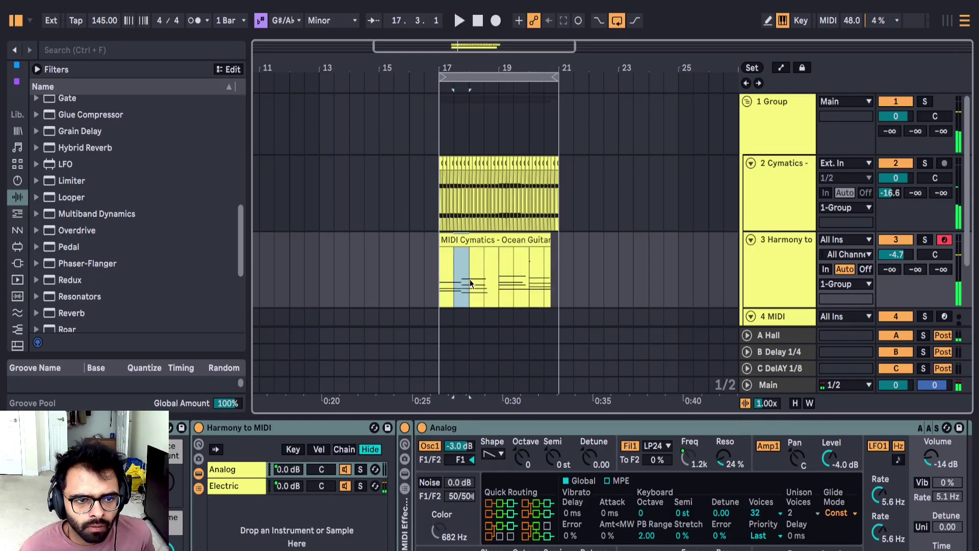
scroll(470, 280, up, 2)
click(610, 240)
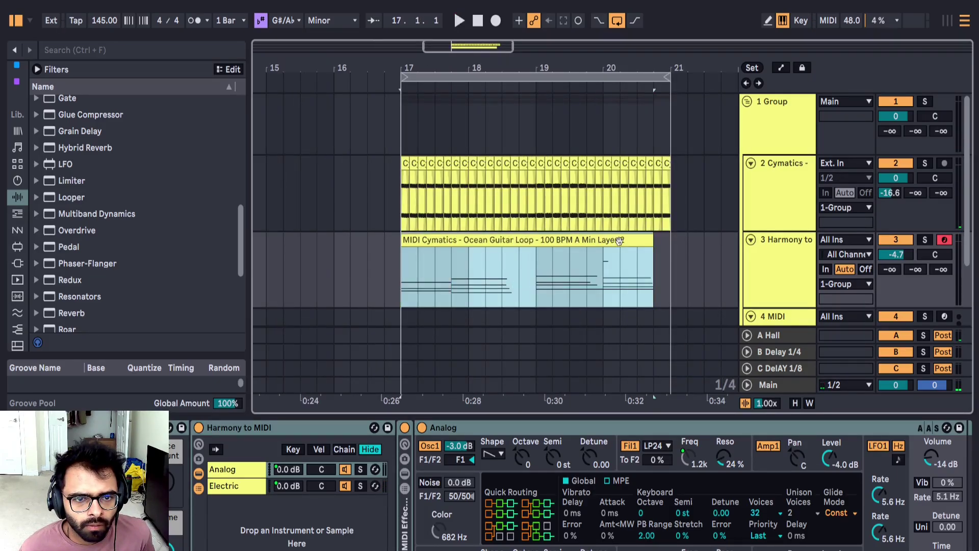
Step: Extend the harmony clip's end to bar 21 and review its notes during playback
key(space)
drag(653, 237, 671, 233)
key(shift+Tab)
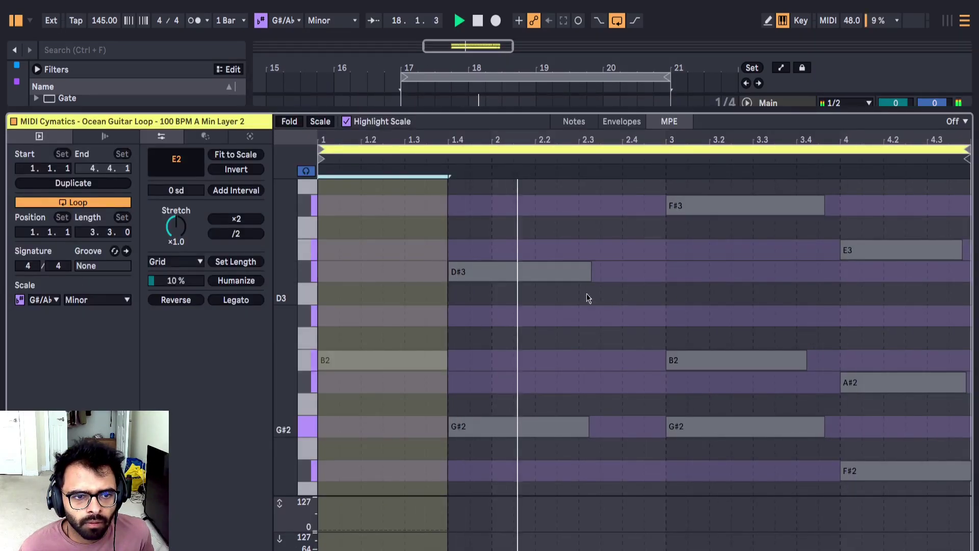
key(shift+Tab)
double_click(534, 241)
key(shift+Tab)
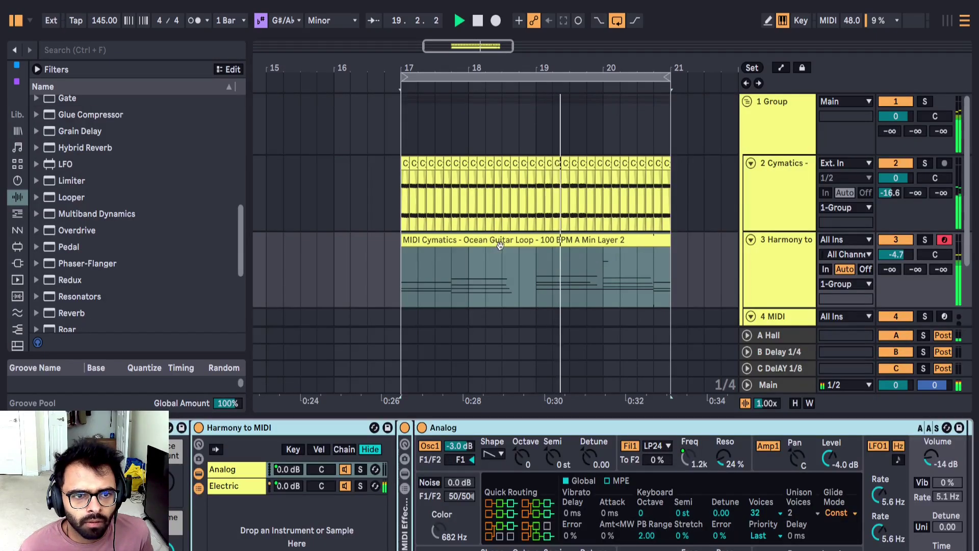
double_click(539, 284)
key(shift+Tab)
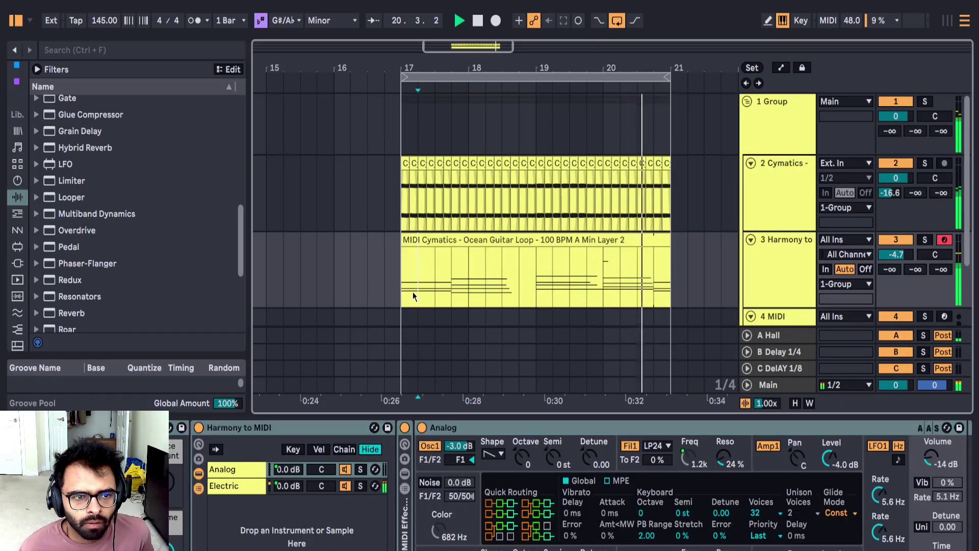
Step: Copy the harmony clip's first chord section to bar 19 and its second chord section to 19.4
key(space)
drag(444, 266, 587, 270)
click(451, 300)
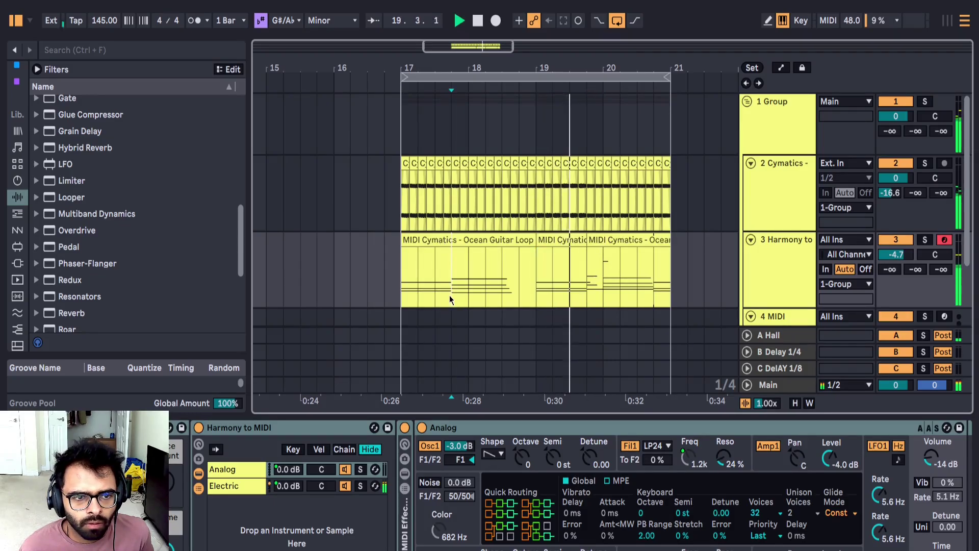
shift+click(503, 285)
key(space)
drag(485, 244, 241, 368)
key(space)
scroll(657, 261, up, 4)
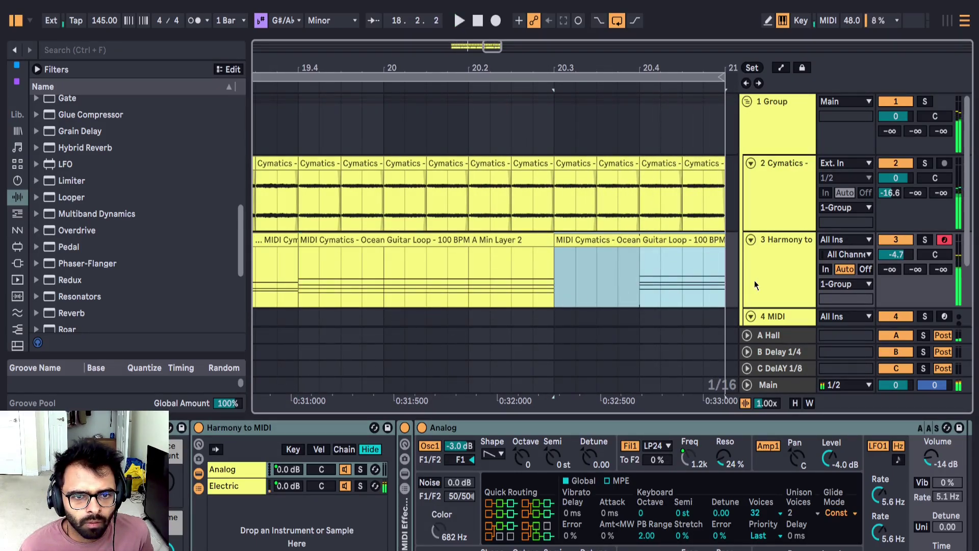
Step: Split the harmony clip at 20.4, shift its final slice an eighth note later and trim it to bar 21
key(space)
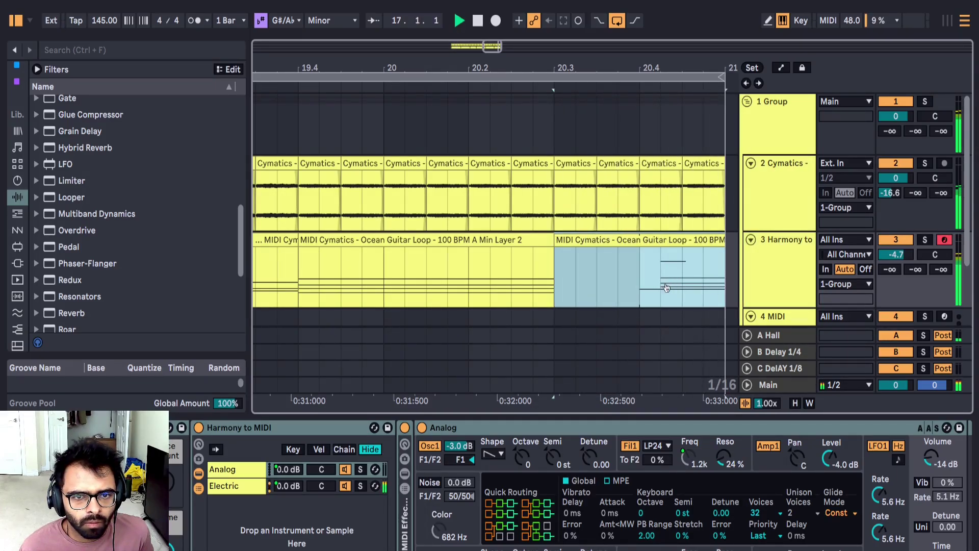
click(639, 279)
key(ctrl+e)
drag(676, 241, 709, 264)
click(519, 236)
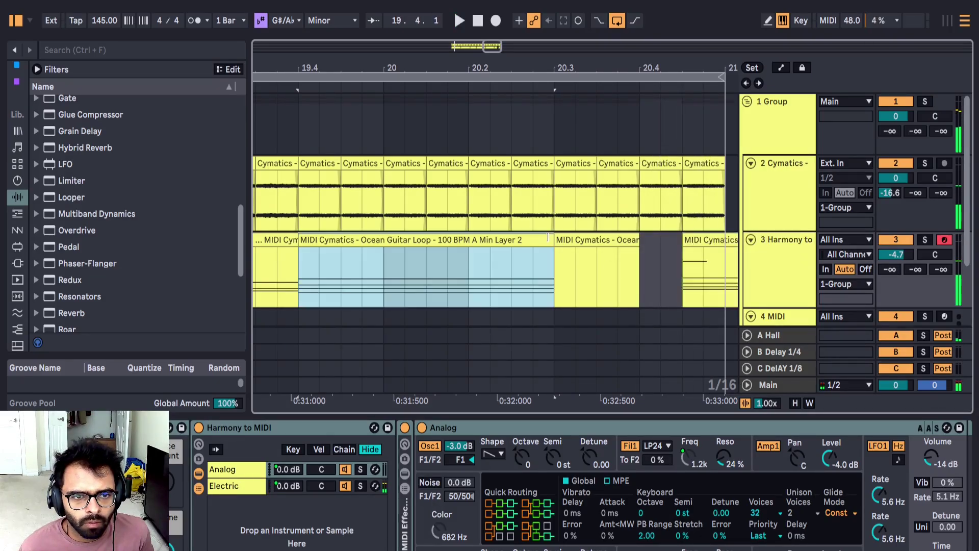
scroll(558, 256, down, 2)
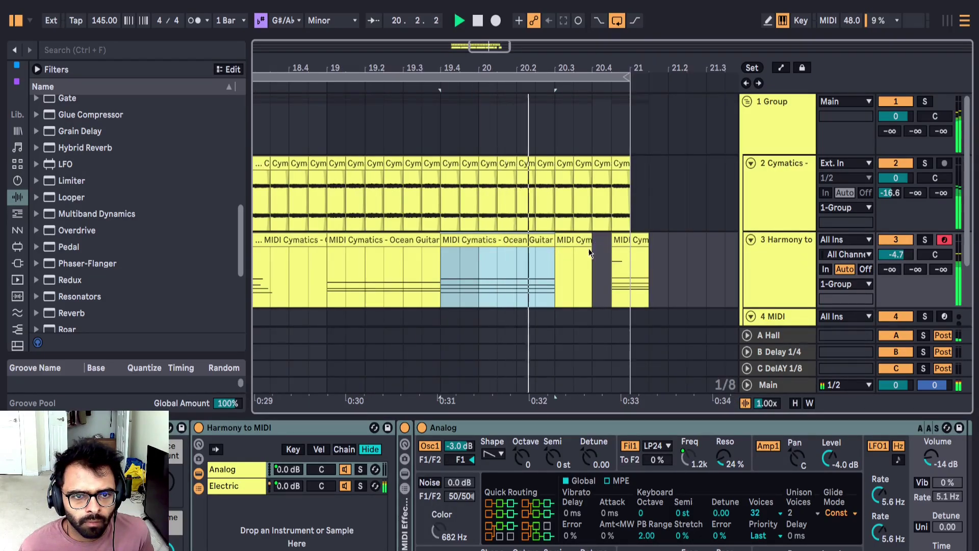
click(630, 253)
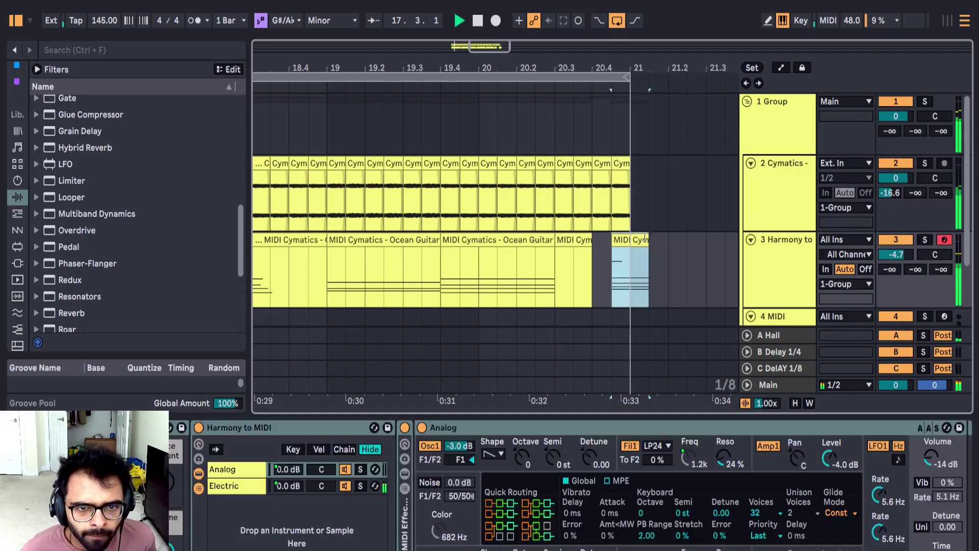
drag(647, 253, 631, 253)
Step: Consolidate the harmony clips from bar 17 to 21 into one clip and apply Legato to all its notes
scroll(631, 252, down, 4)
shift+click(512, 273)
key(space)
key(ctrl+j)
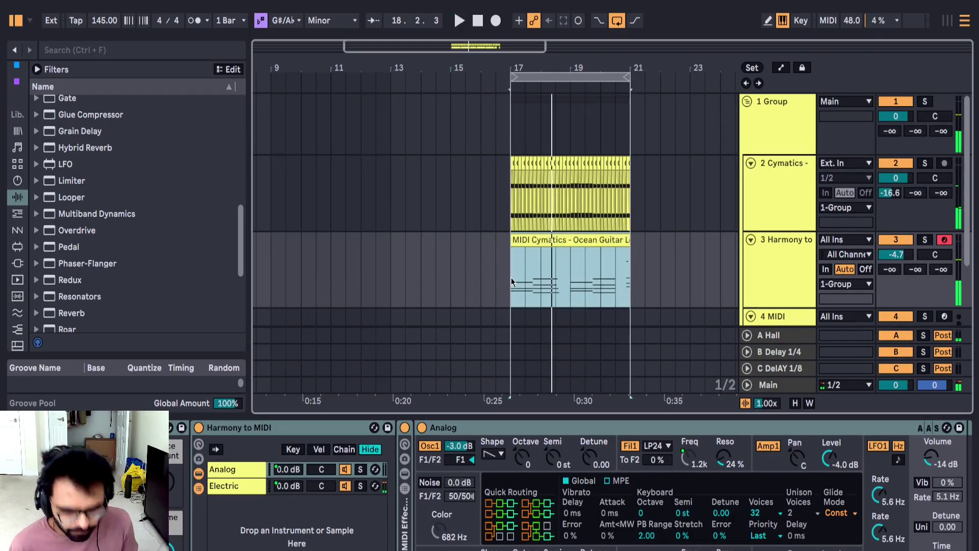
double_click(555, 275)
key(space)
key(ctrl+a)
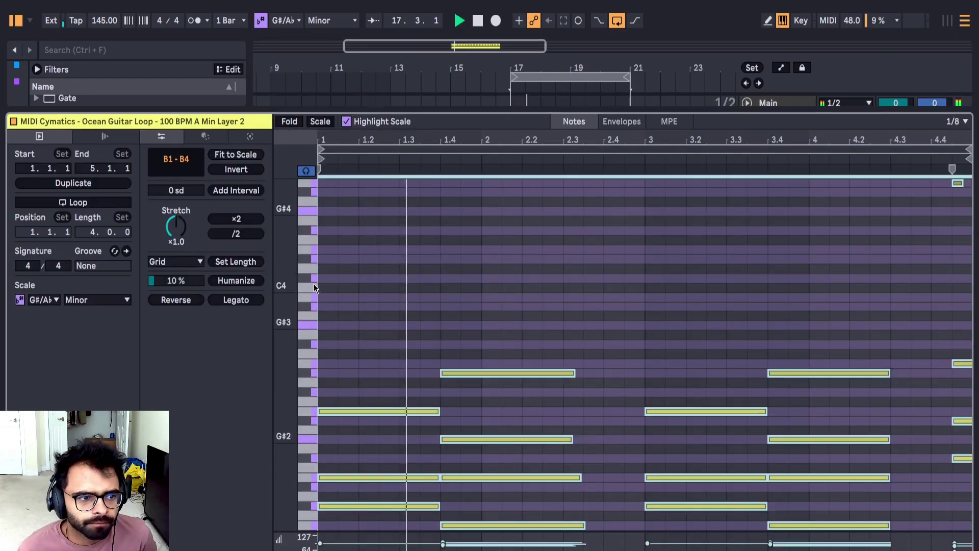
click(227, 300)
Step: Lengthen the fourth chord's E2 and B1 notes to the end of the harmony clip
scroll(486, 286, down, 3)
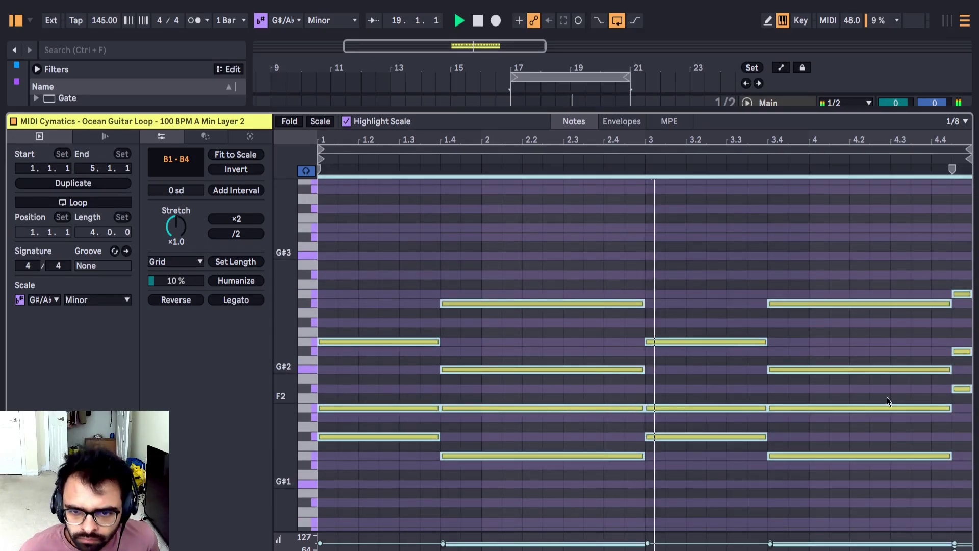
click(918, 408)
shift+click(897, 455)
drag(951, 408, 973, 415)
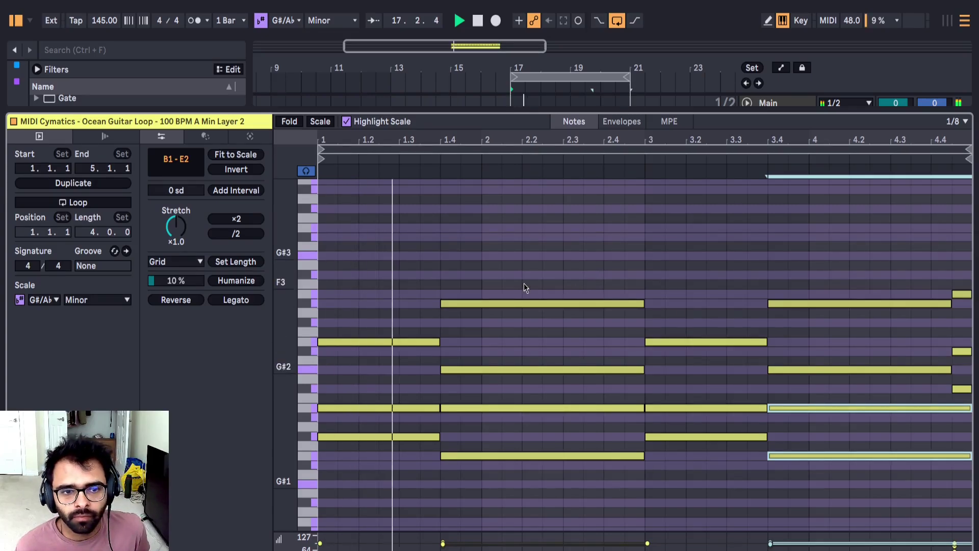
Step: Undo the copying, splitting, consolidating and lengthening edits back to the original harmony clip ending before bar 21
key(shift+Tab)
scroll(549, 262, up, 3)
key(ctrl+z)
key(ctrl+z)
scroll(598, 278, down, 3)
key(ctrl+z)
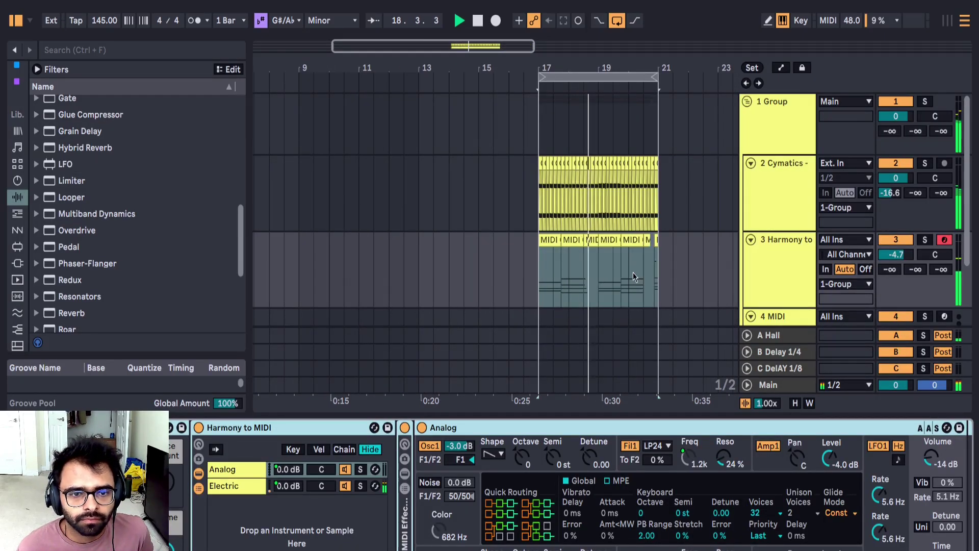
scroll(633, 272, up, 3)
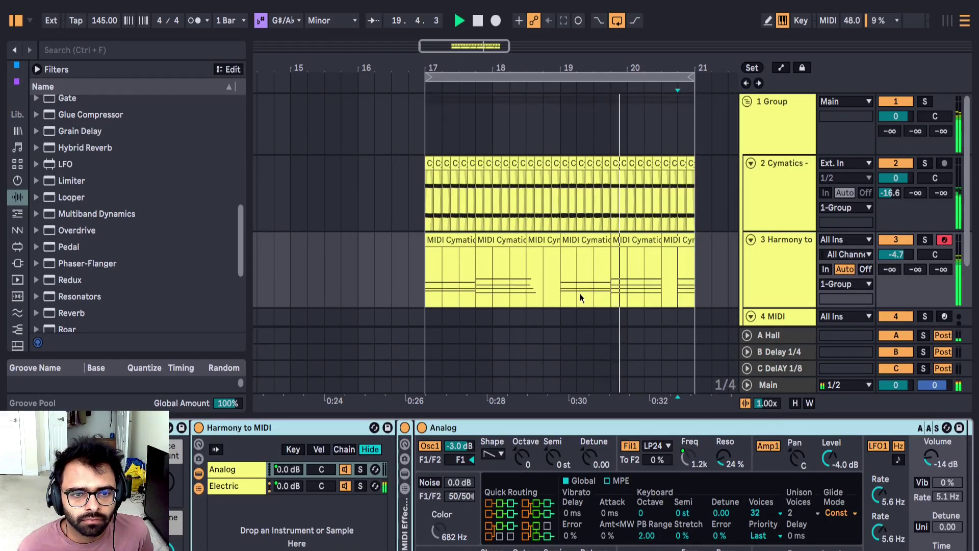
key(ctrl+z)
key(ctrl+z)
key(ctrl+z)
Step: Copy the second chord section to 19.4 so it fills up to bar 21, and consolidate the harmony clips
key(space)
click(452, 279)
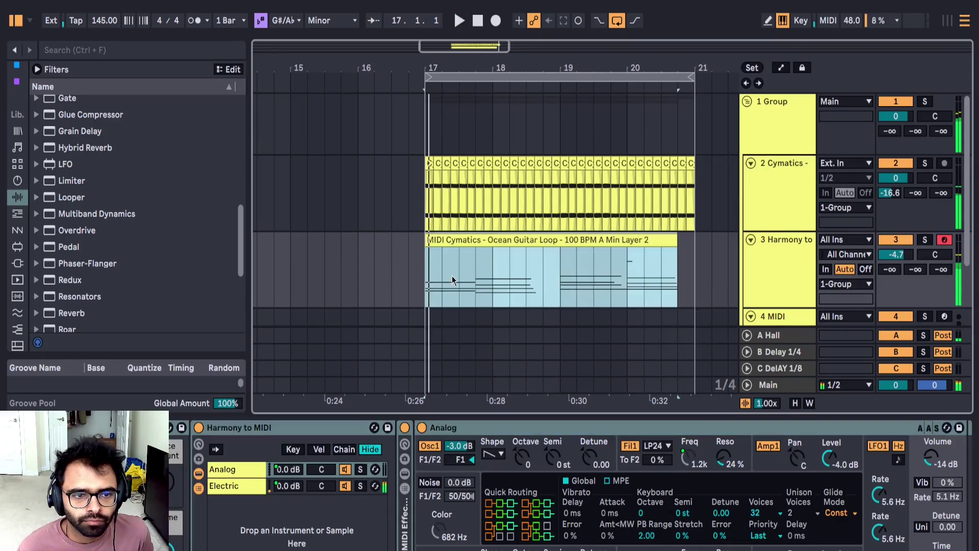
click(456, 276)
key(space)
drag(478, 295, 673, 258)
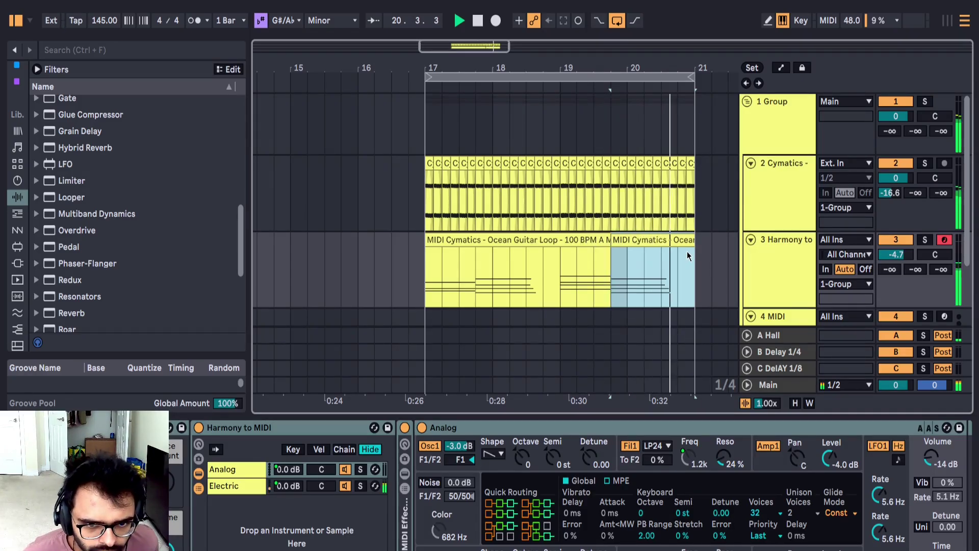
shift+click(546, 238)
key(ctrl+j)
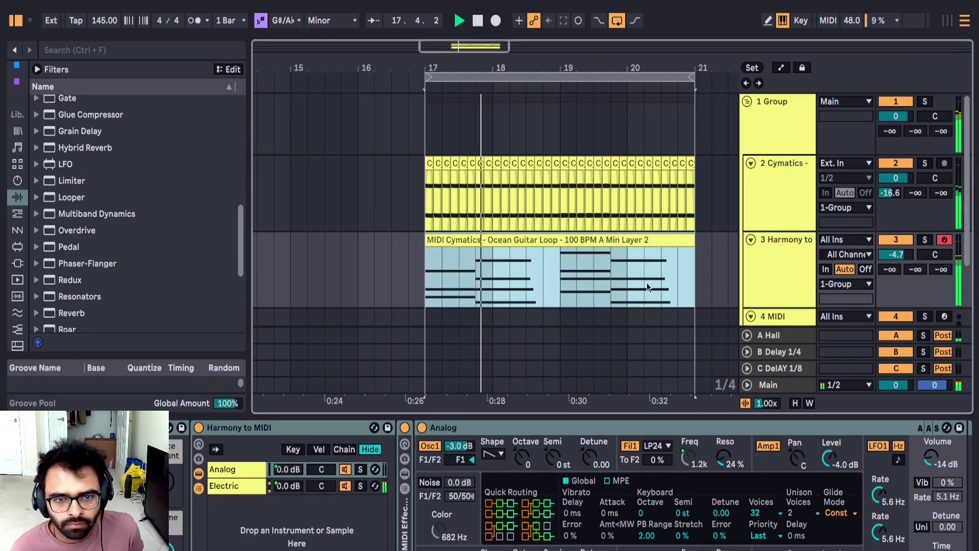
Step: Apply Legato to all notes of the consolidated harmony clip and set the harmony track's volume to -13.9 dB
double_click(650, 286)
key(ctrl+a)
click(235, 299)
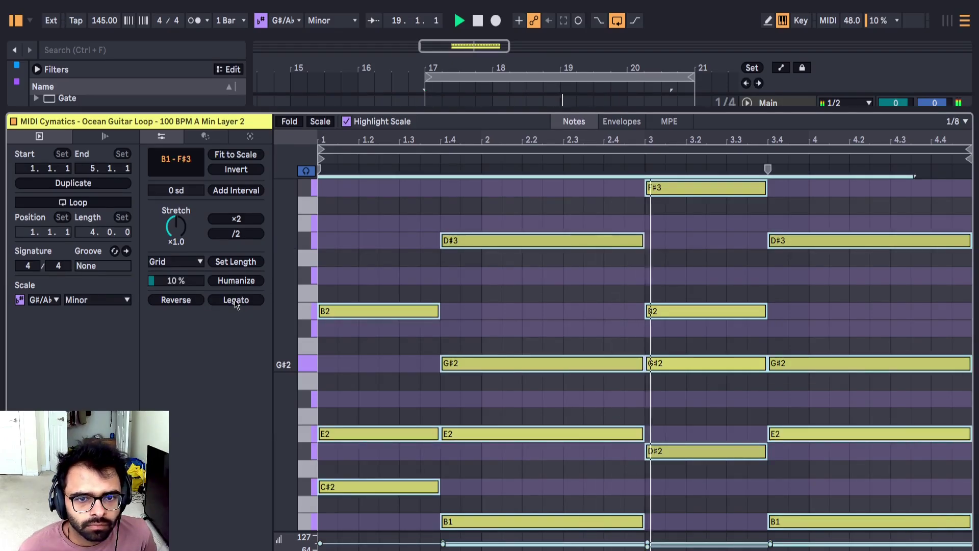
scroll(723, 260, down, 10)
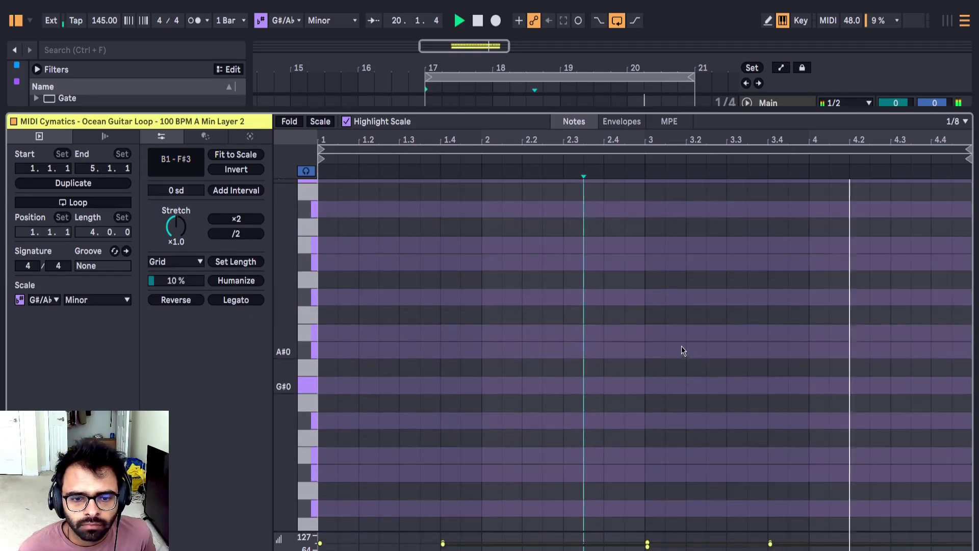
key(shift+Tab)
drag(899, 255, 899, 265)
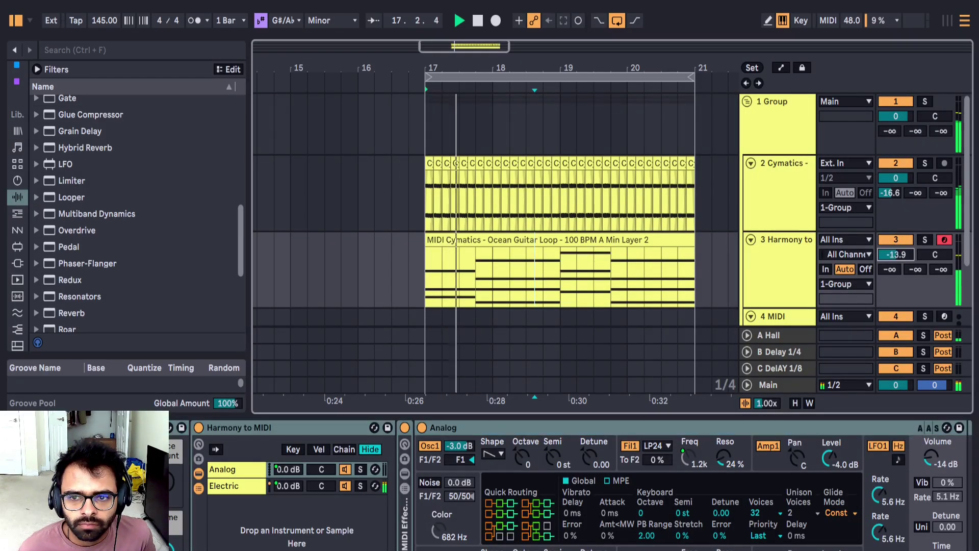
Step: Deactivate the harmony track and move its clip to start at bar 21
key(shift+w)
drag(393, 256, 436, 259)
scroll(390, 200, up, 5)
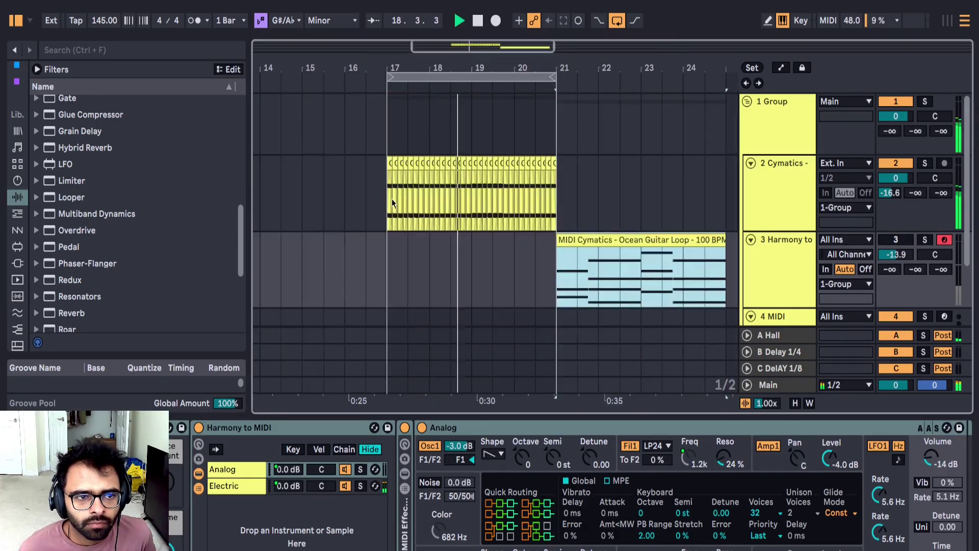
Step: Raise the Dry/Wet macro of the guitar track's Mandela Effect rack to 111
click(391, 199)
click(775, 192)
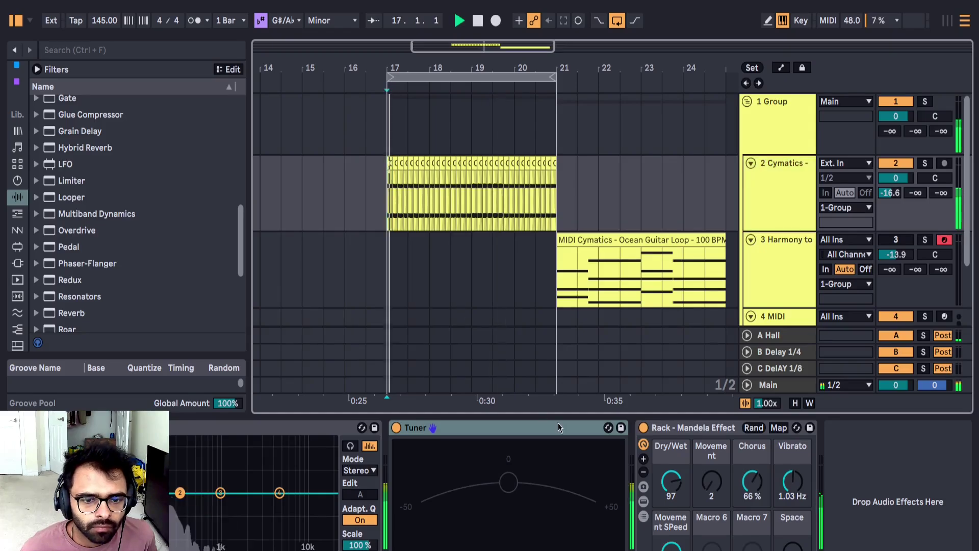
scroll(501, 185, down, 3)
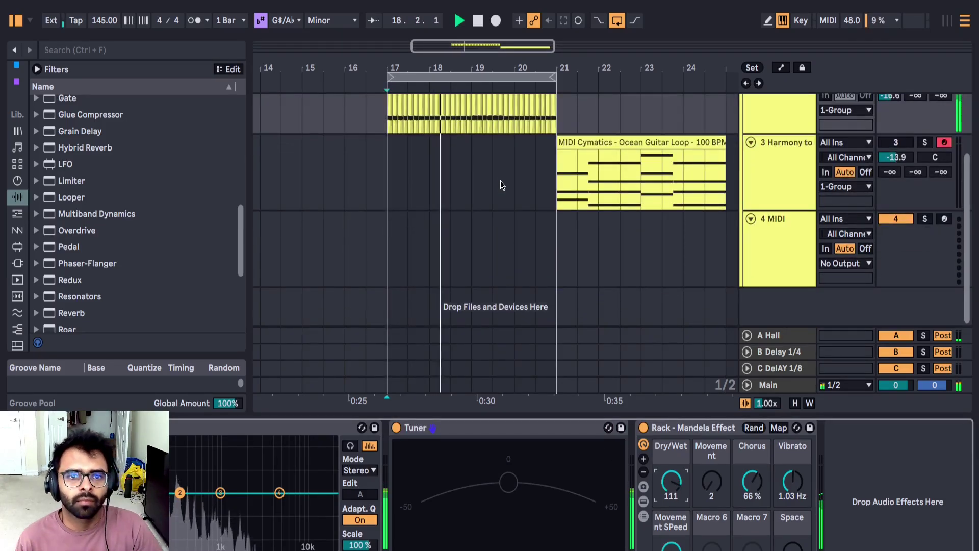
scroll(466, 267, up, 2)
scroll(607, 221, down, 1)
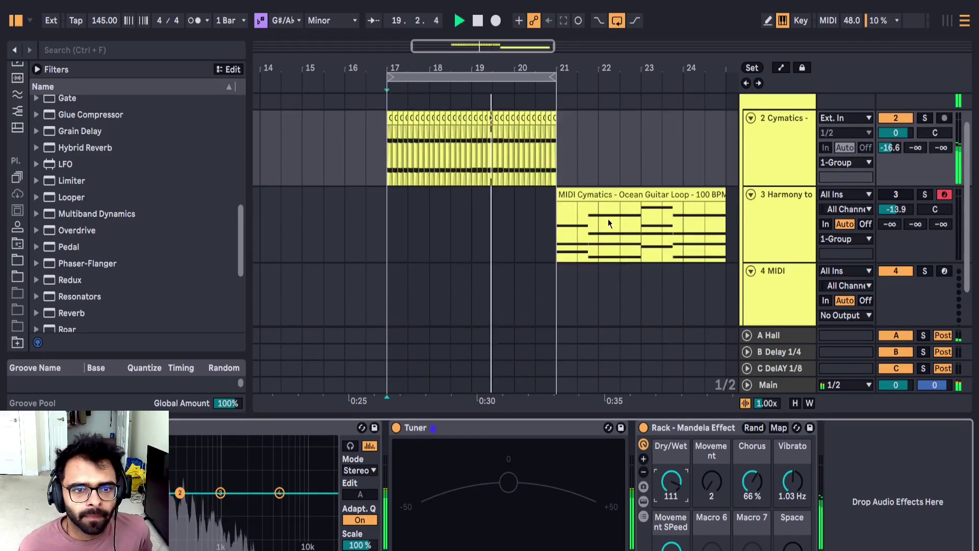
Step: Add a MIDI track below the guitar with Orchid KEYS Classic (C).wav and copy the harmony clip onto it at bar 17
click(771, 180)
key(ctrl+shift+t)
drag(635, 277, 482, 224)
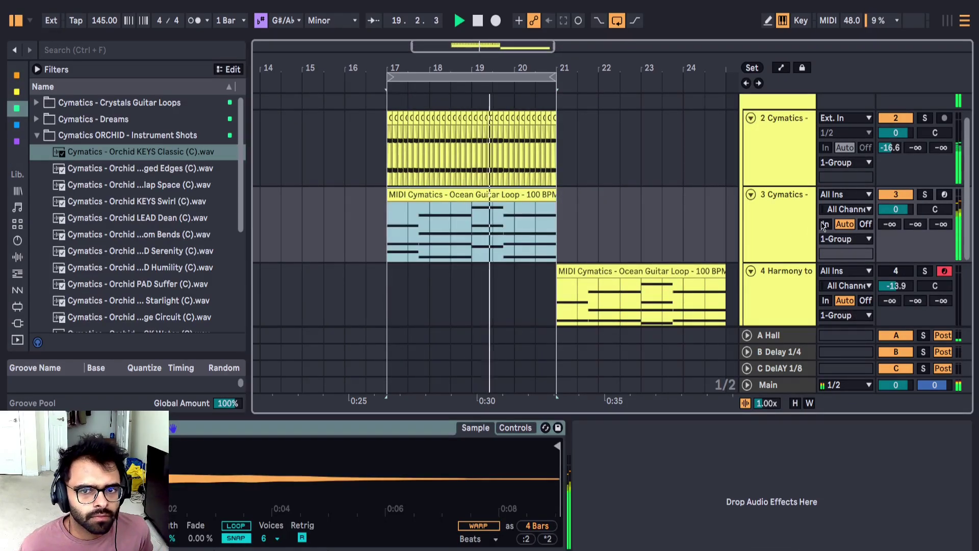
Step: Solo the new keys track and look over its harmony clip in the note editor
click(922, 196)
key(shift+Tab)
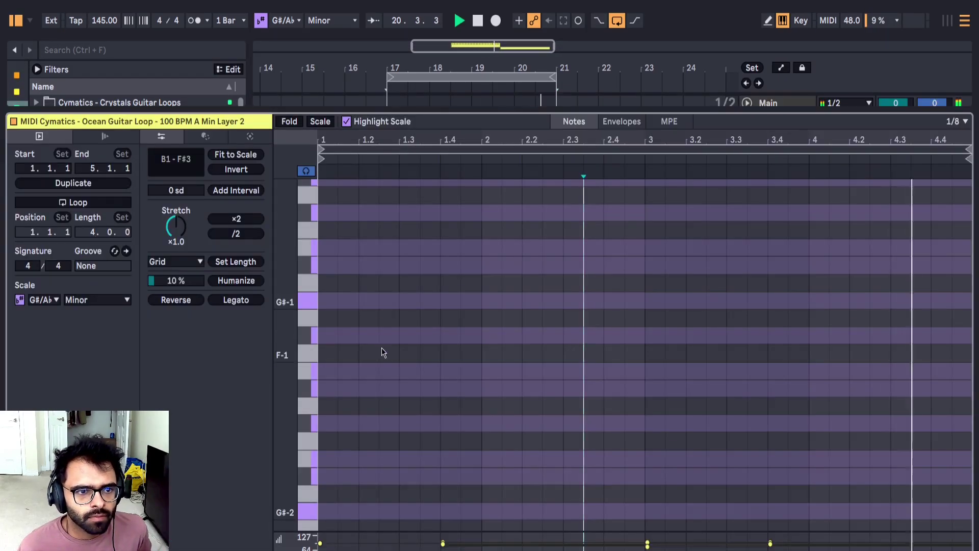
scroll(385, 341, down, 3)
click(448, 355)
scroll(449, 337, up, 8)
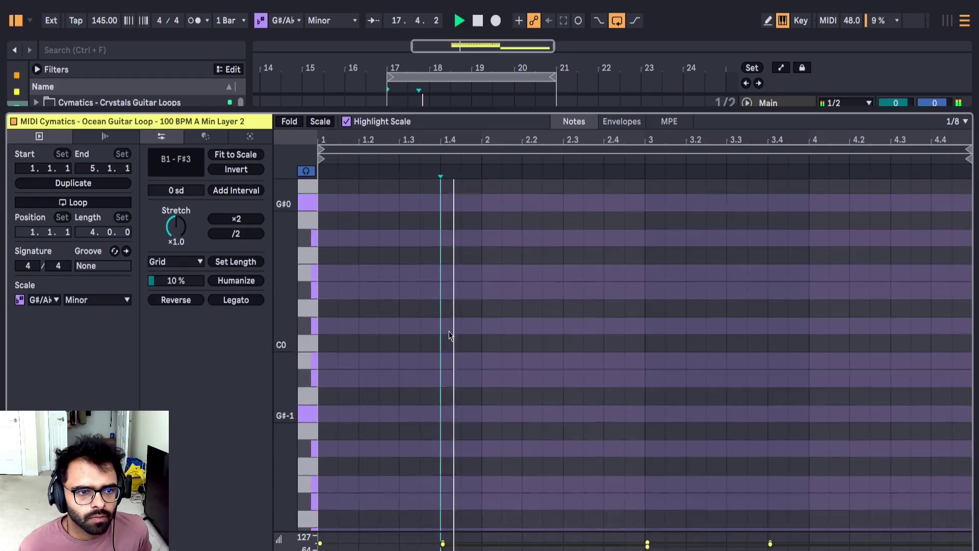
key(shift+Tab)
Step: Browse the Orchid keys one-shots and try Orchid KEYS Swirl (C).wav on the harmony chords
key(Down)
key(Down)
key(Down)
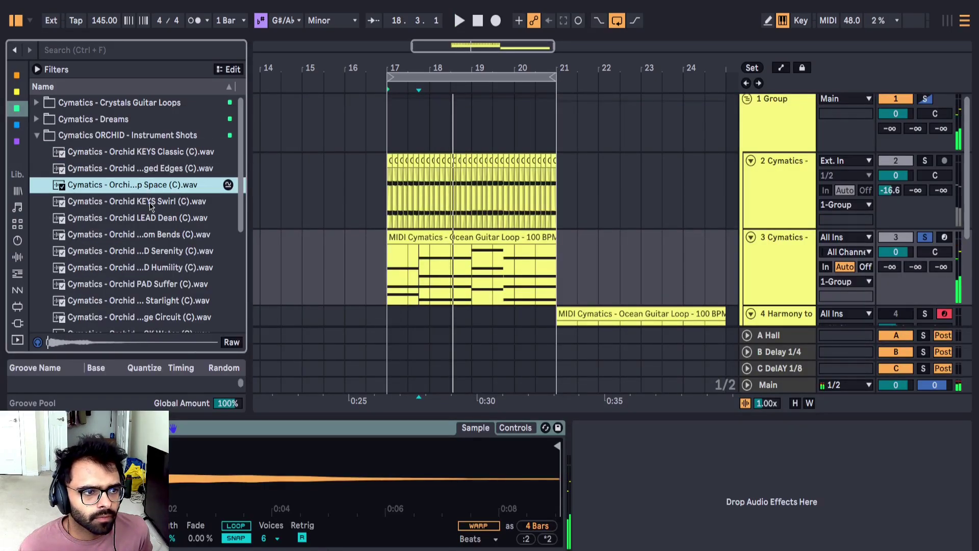
key(space)
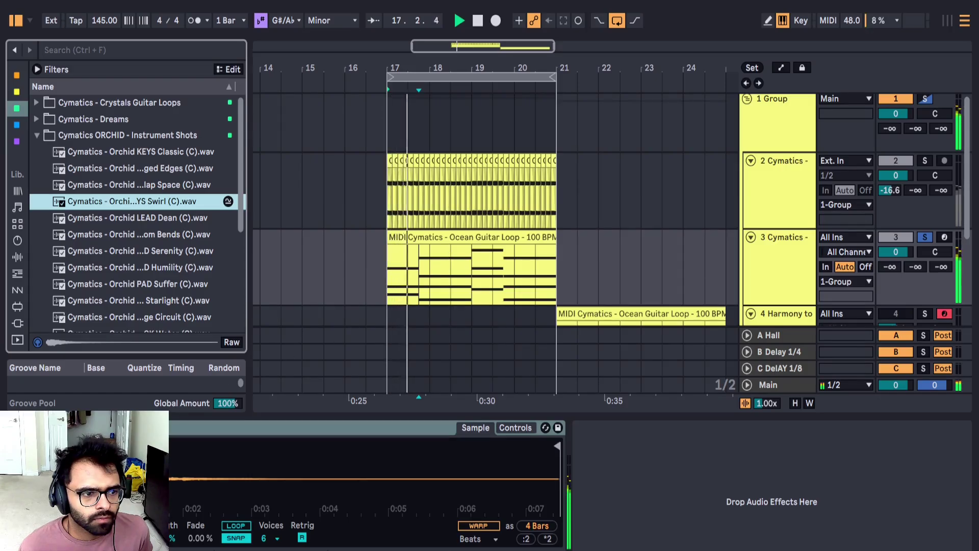
Step: Preview the Orchid Bends, Serenity, Humility, Suffer and Water one-shots as alternative chord sounds
click(127, 236)
click(136, 251)
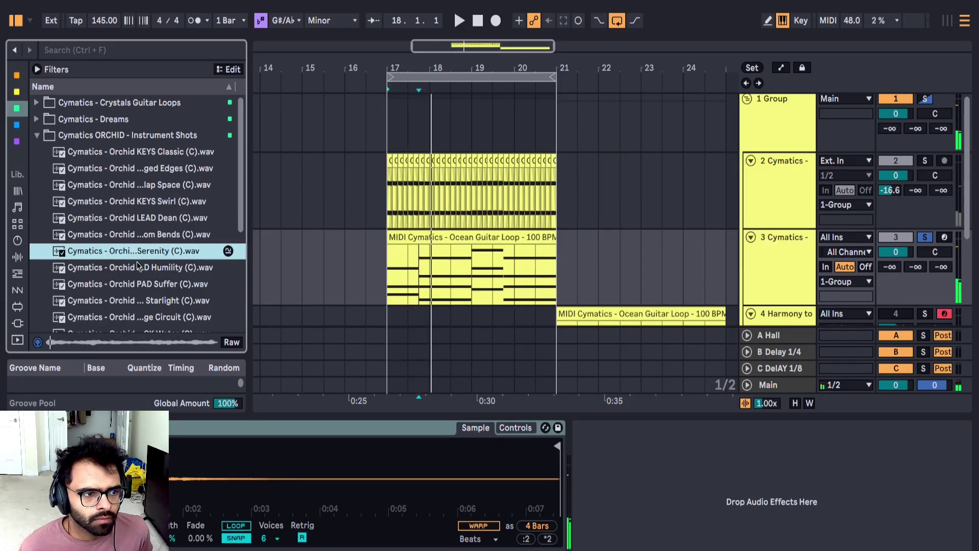
click(139, 269)
click(142, 286)
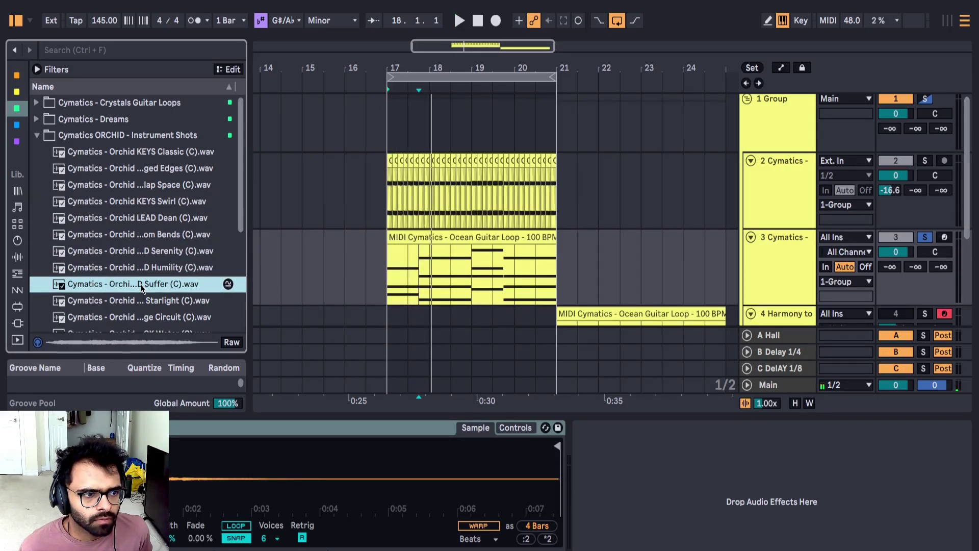
scroll(132, 230, down, 5)
click(125, 249)
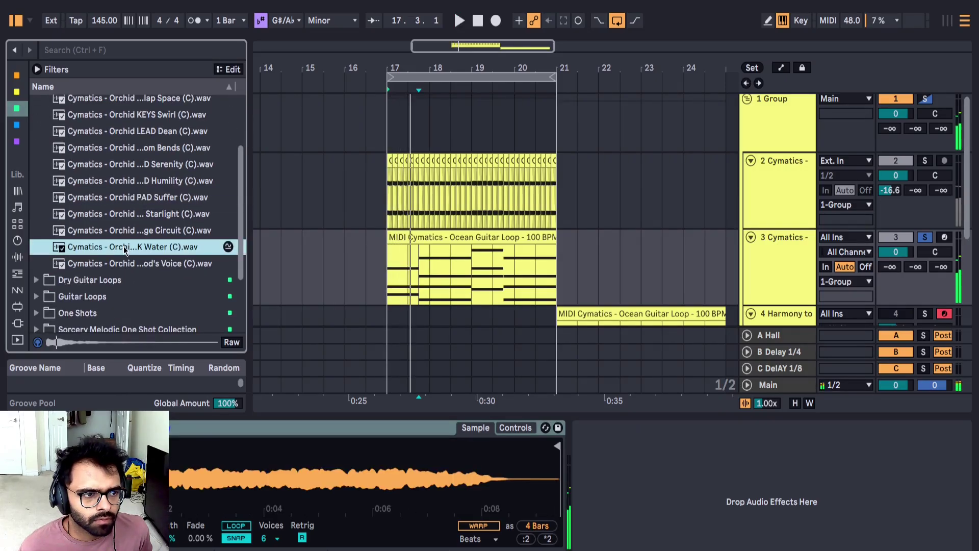
Step: Replace the soloed track's sample with the Orchid "...d's Voice (C).wav" one-shot and play the chords
click(142, 237)
click(135, 265)
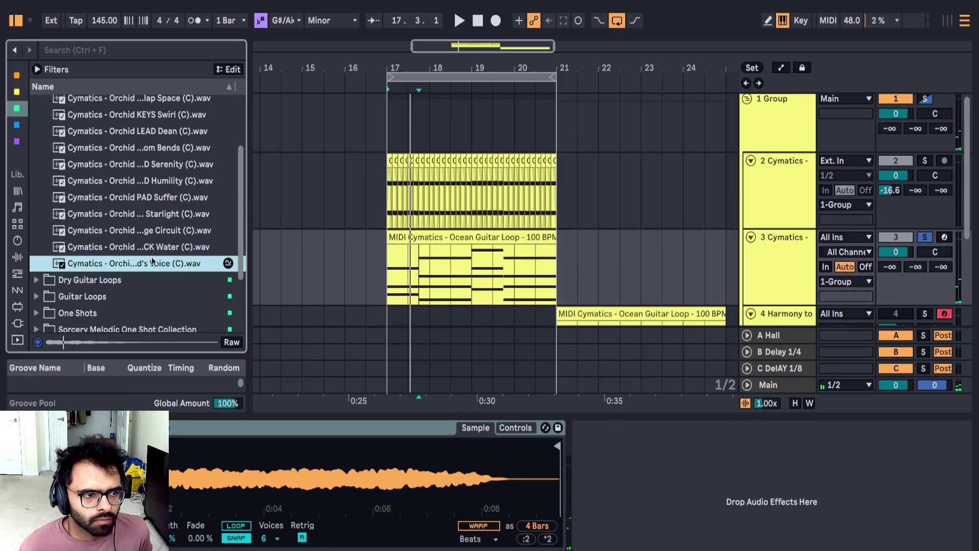
drag(136, 264, 138, 474)
key(space)
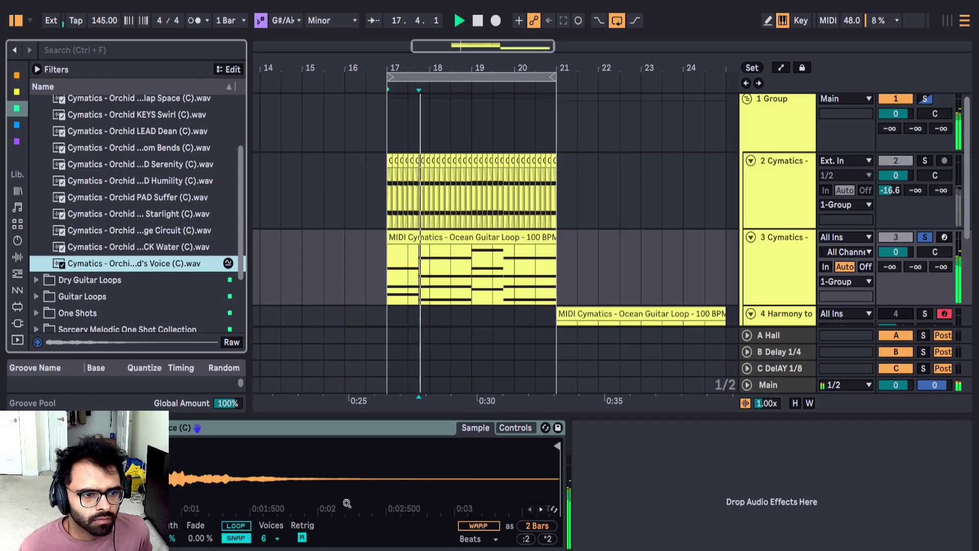
Step: Set the God's Voice sampler's random panning amount (Ran>Pan) to 35 % while playing the chords
click(513, 428)
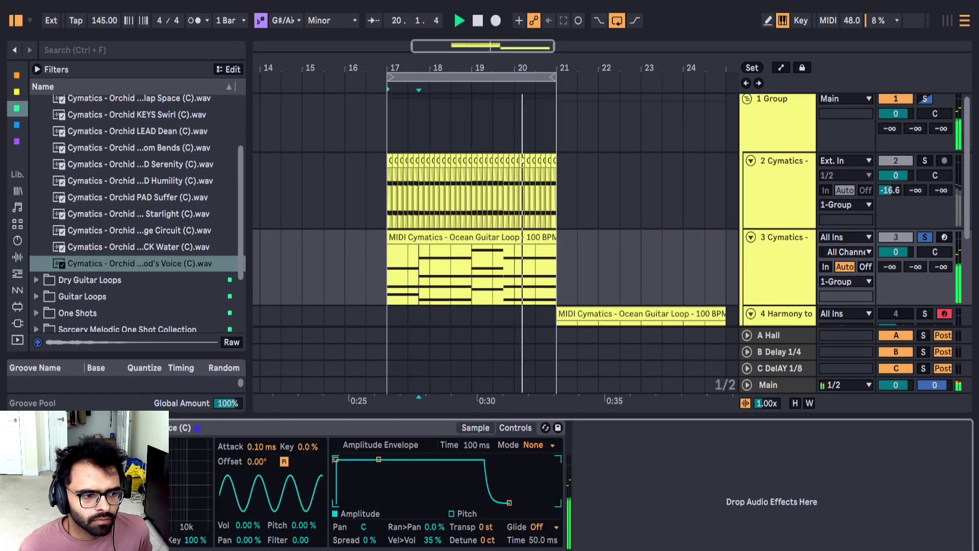
drag(444, 530, 444, 490)
key(space)
key(space)
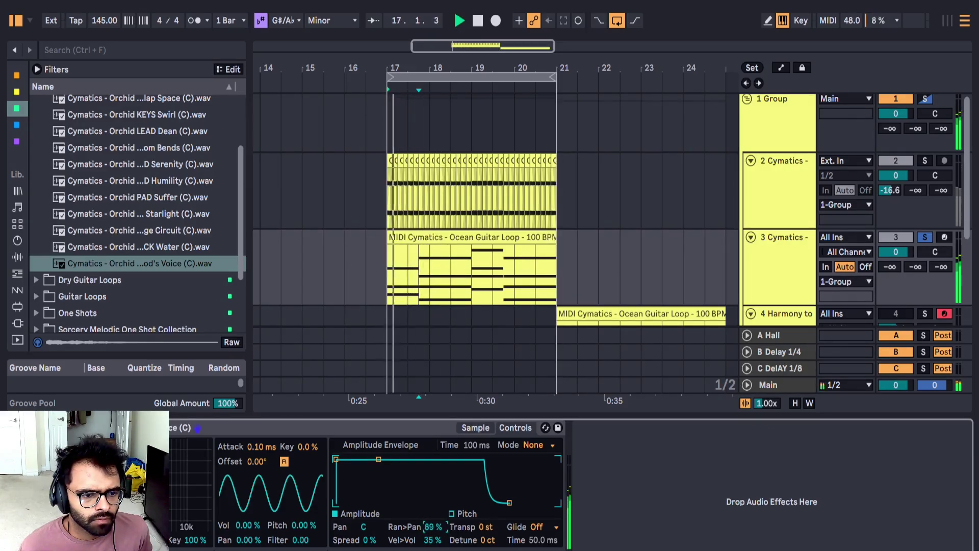
mouse_move(434, 527)
mouse_down()
mouse_move(434, 543)
mouse_move(435, 529)
mouse_up()
key(space)
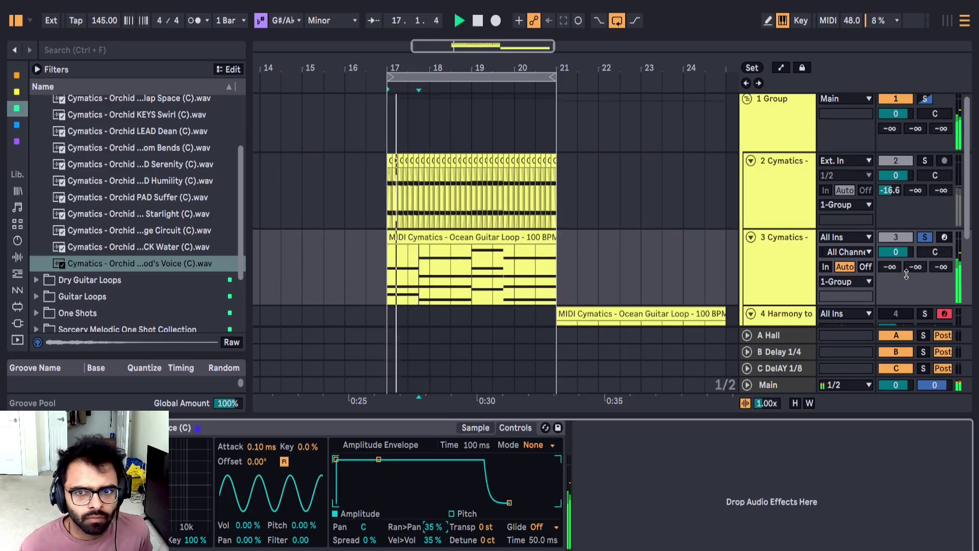
Step: Unsolo the chord track and lower its volume to -5.0 dB
click(925, 238)
drag(907, 253, 907, 260)
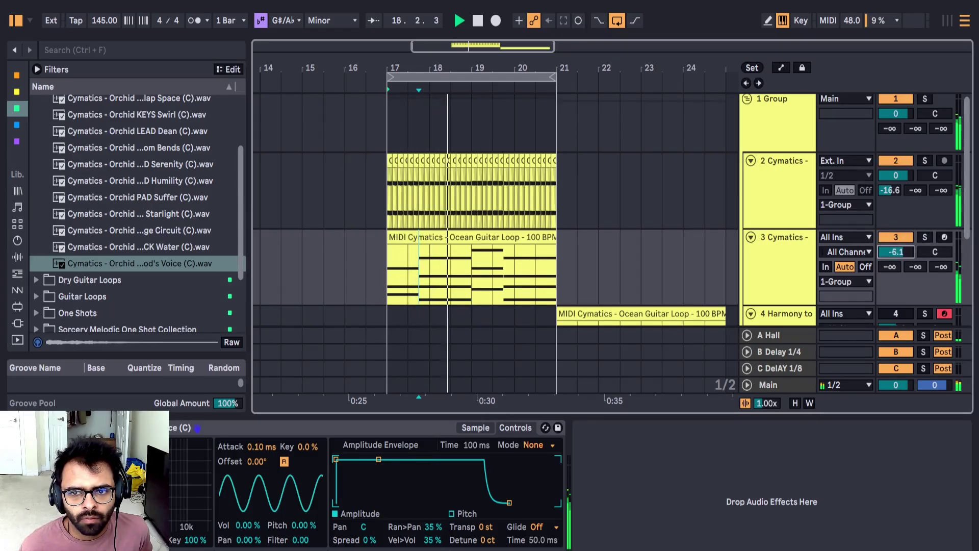
scroll(46, 225, down, 4)
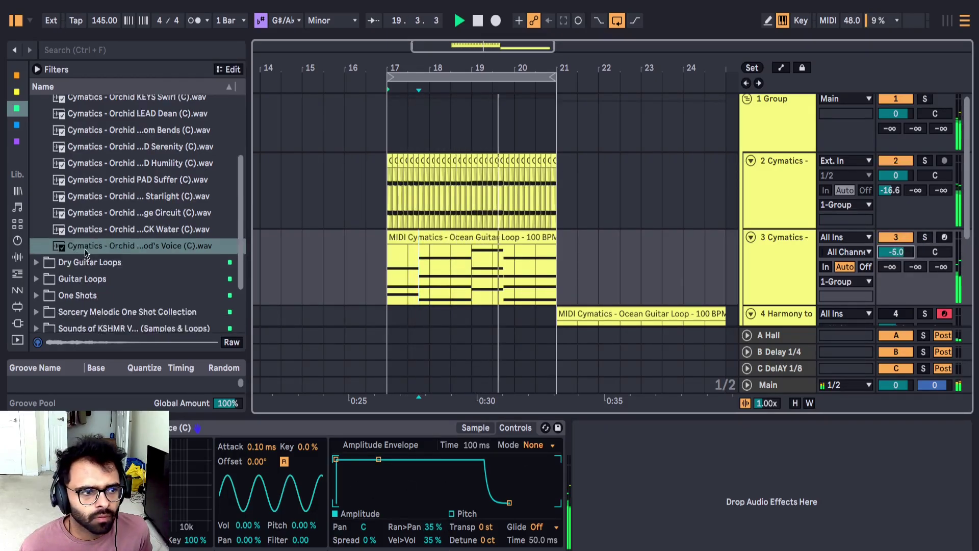
Step: Insert a new MIDI track directly below the chord track inside the group
scroll(636, 303, down, 3)
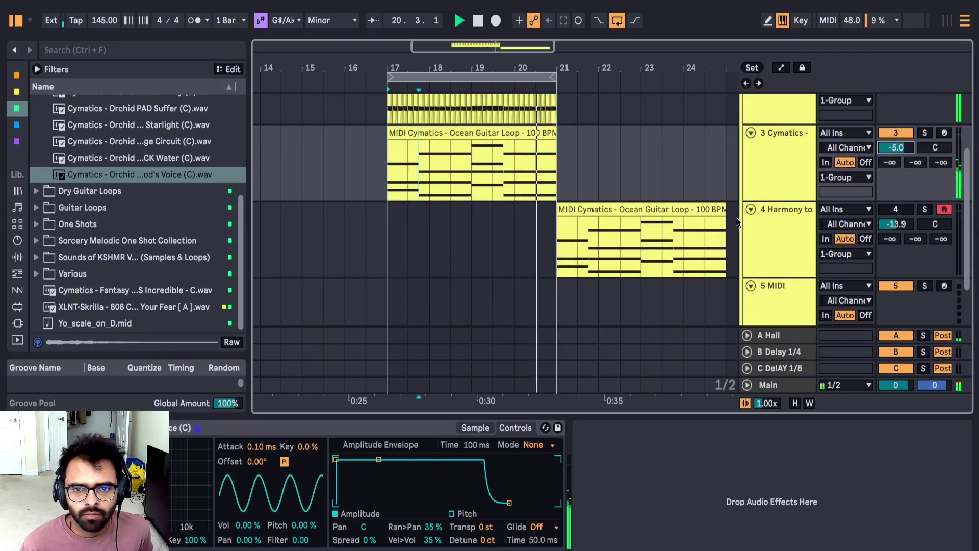
click(800, 176)
key(ctrl+shift+t)
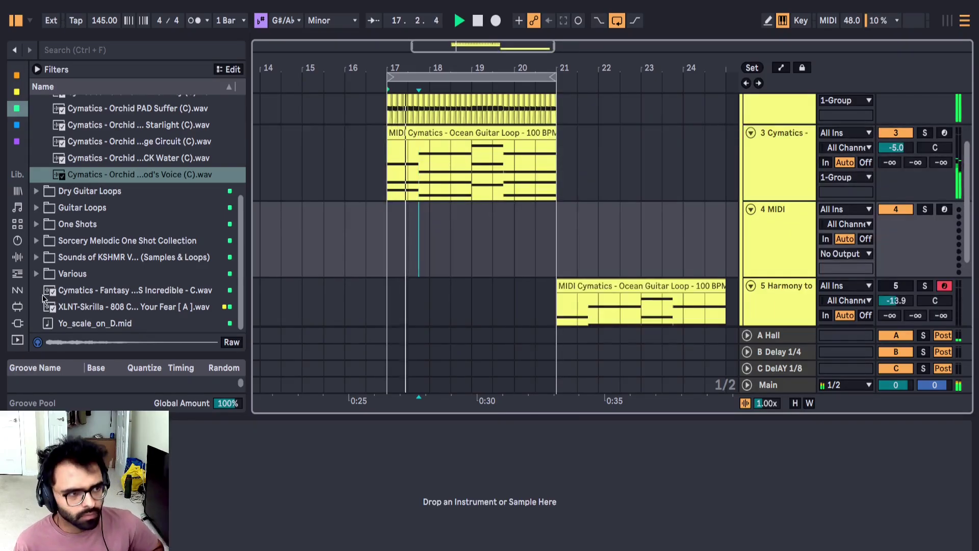
Step: Look through the Guitar Loops and One Shots folders in the current collection for a sample for the new track
scroll(41, 271, up, 2)
scroll(38, 246, down, 2)
click(36, 210)
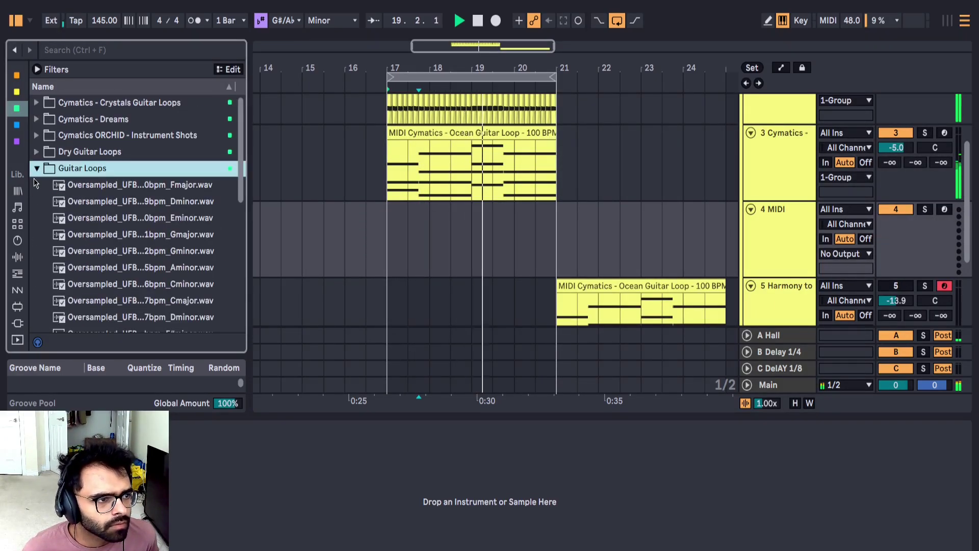
click(37, 168)
click(37, 185)
click(37, 185)
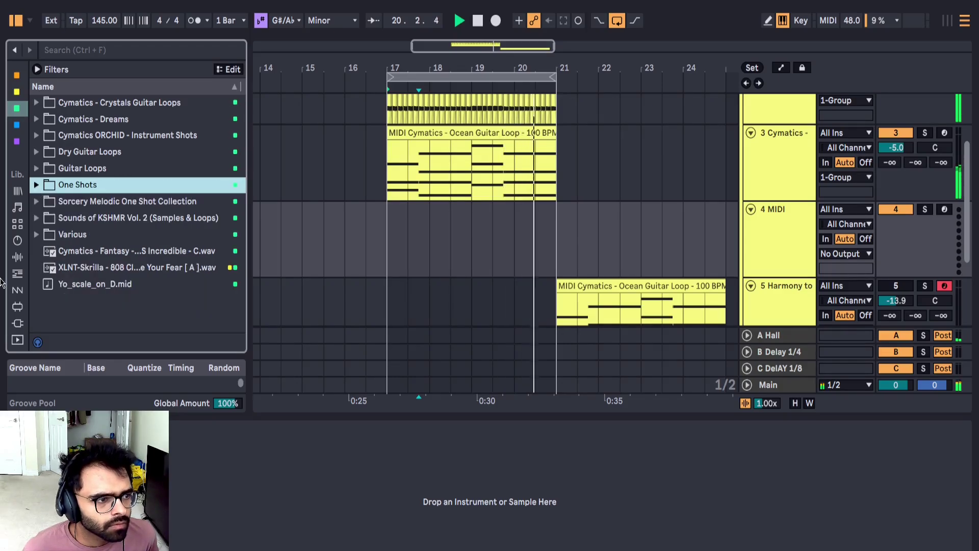
scroll(17, 255, down, 4)
Step: Switch the browser to the sample library and look over its vendor folders, including Cymatics
click(16, 261)
scroll(128, 204, up, 15)
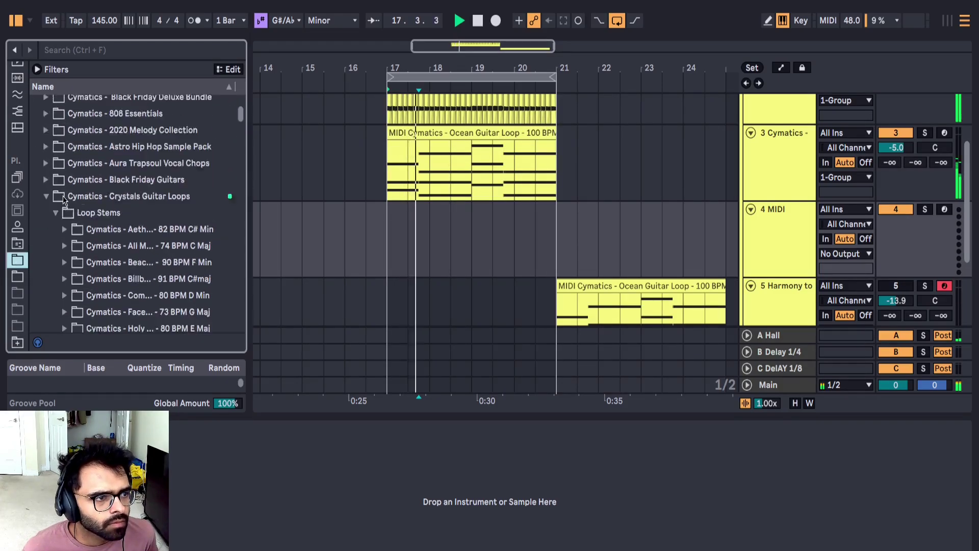
click(47, 203)
click(47, 204)
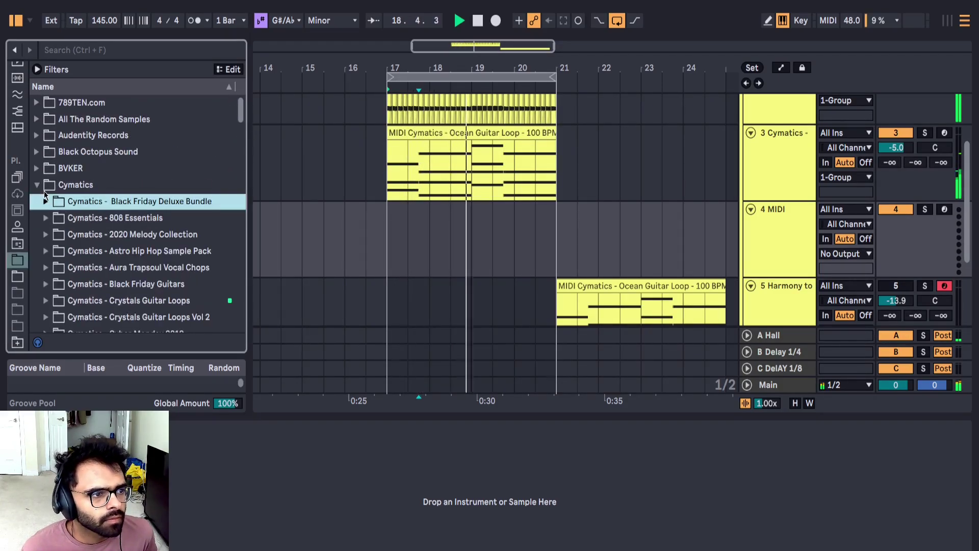
click(37, 184)
click(37, 135)
click(37, 135)
click(36, 185)
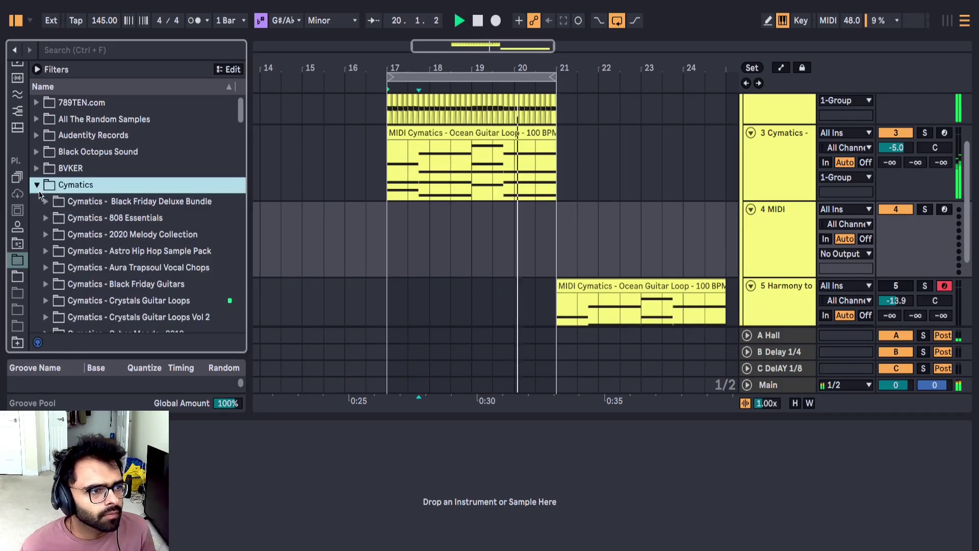
Step: Look inside the Cymatics - Astro Hip Hop Sample Pack folder, checking its Drums - One Shots and Melody Loops
scroll(46, 194, down, 2)
click(46, 199)
click(55, 232)
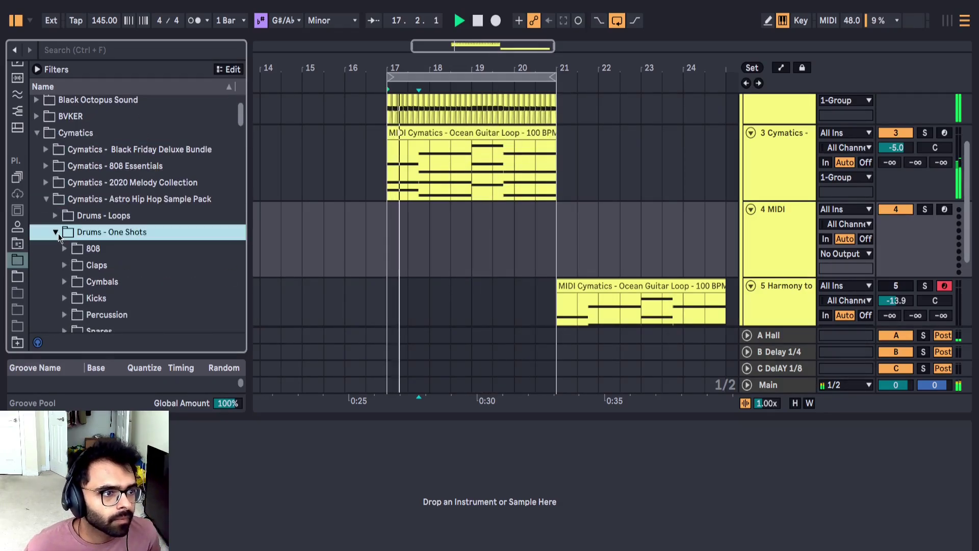
click(55, 232)
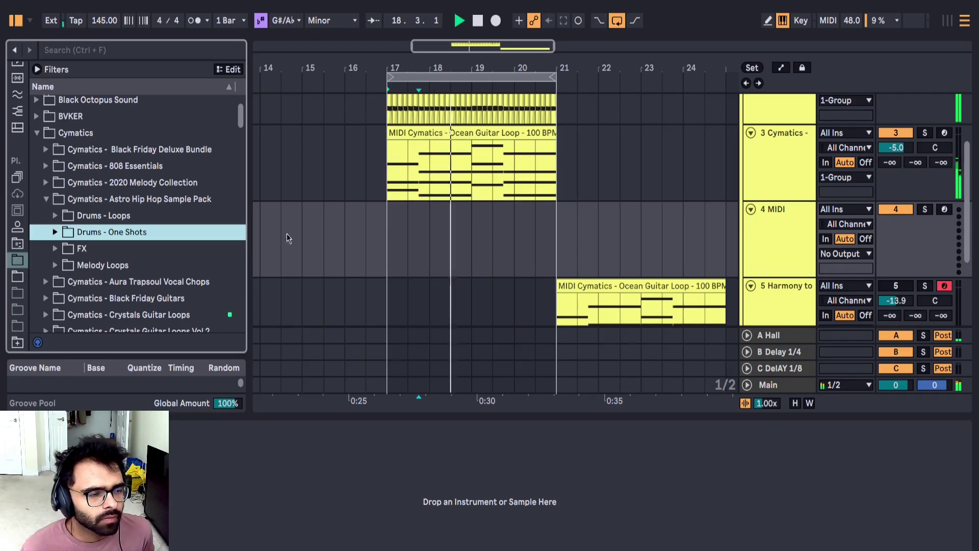
click(55, 265)
click(46, 198)
Step: Look through the remaining Cymatics packs, checking the Illusions pack, and stop playback
scroll(64, 234, down, 10)
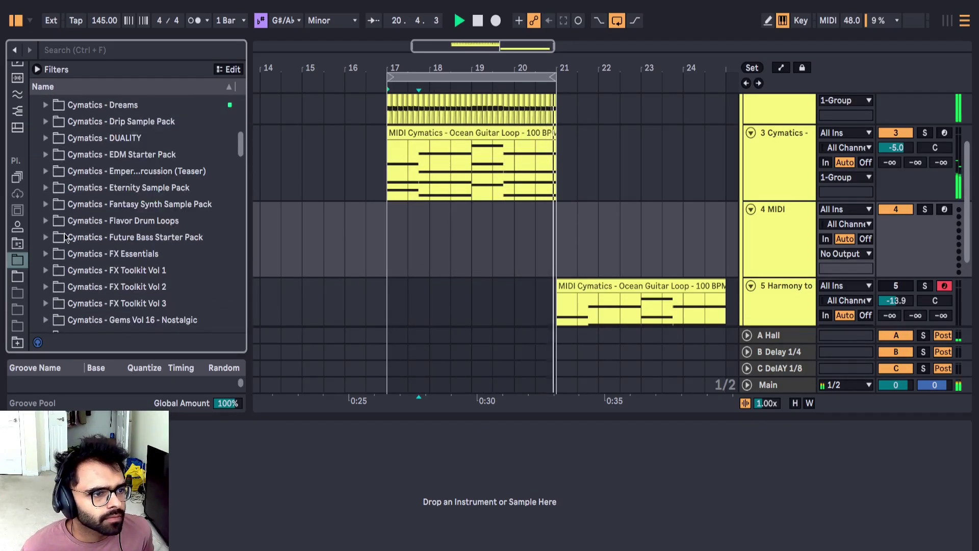
scroll(55, 229, down, 1)
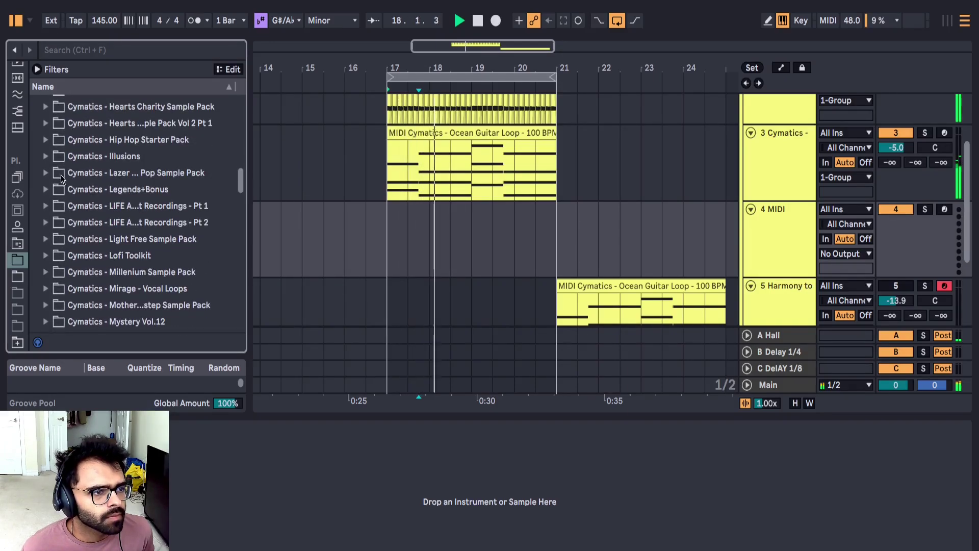
click(47, 157)
key(space)
click(47, 157)
scroll(54, 188, down, 1)
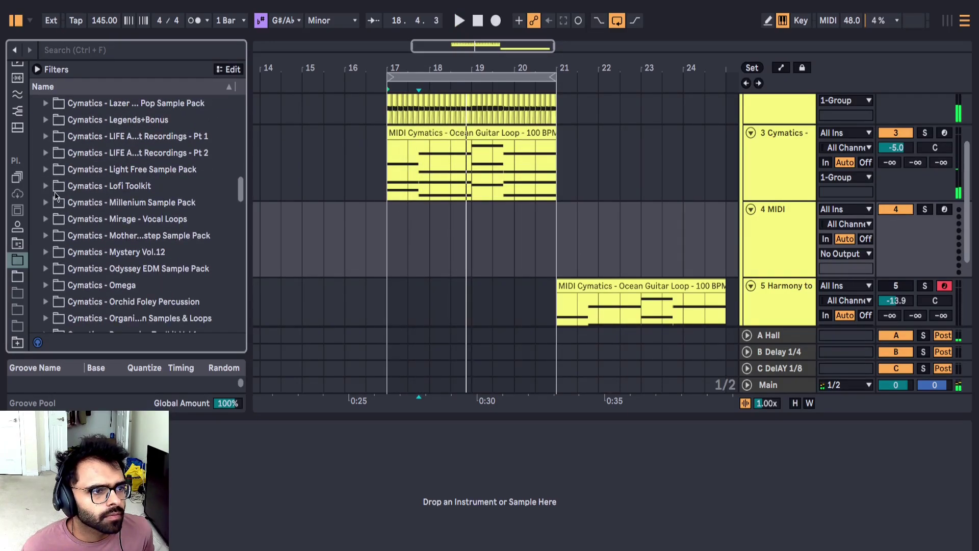
scroll(90, 244, down, 1)
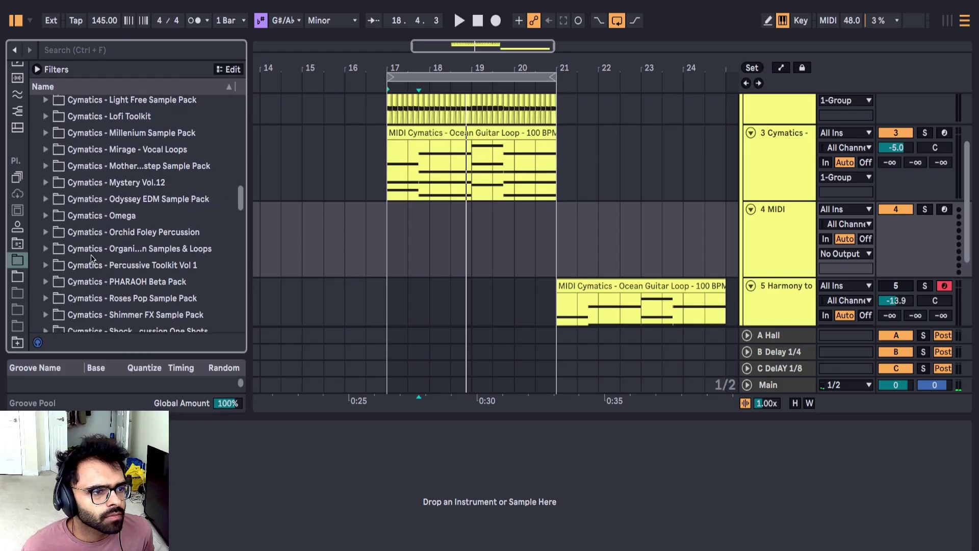
scroll(86, 240, down, 1)
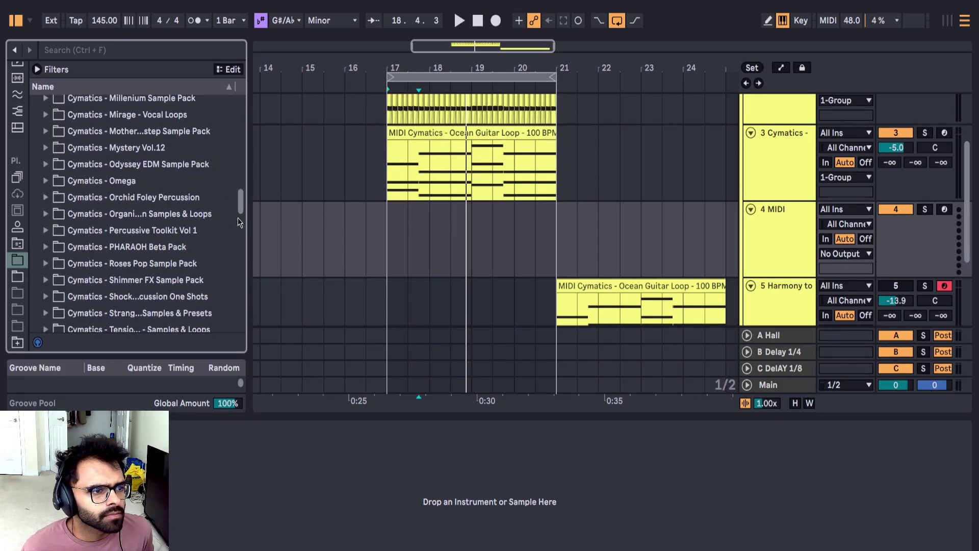
Step: Widen the browser and open the Cymatics - VIBES + Bonuses folder
drag(245, 218, 293, 219)
scroll(74, 244, down, 3)
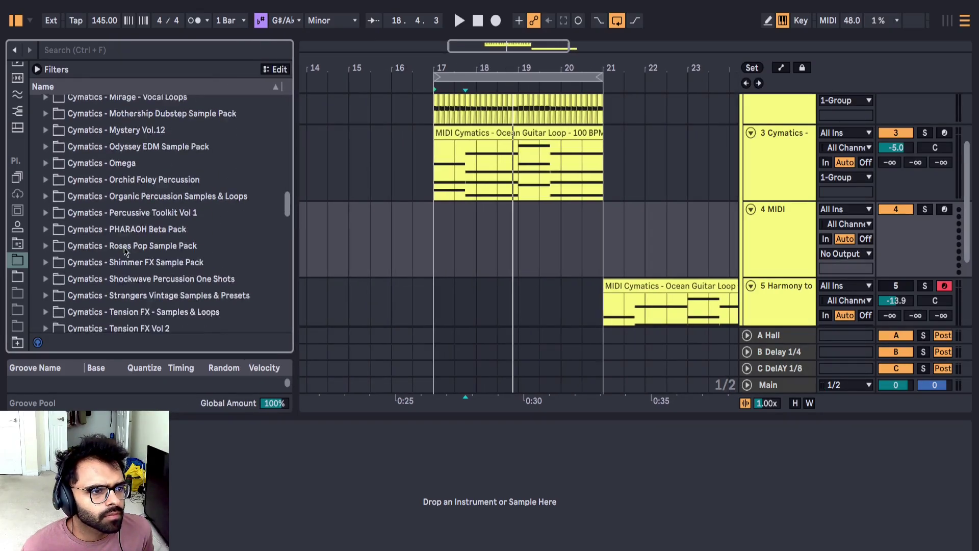
scroll(61, 246, down, 3)
click(44, 199)
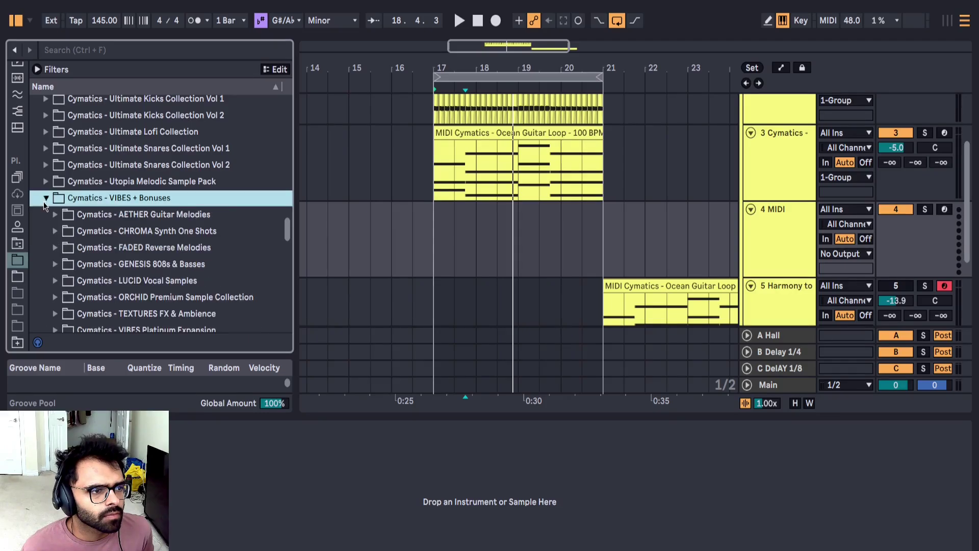
click(58, 168)
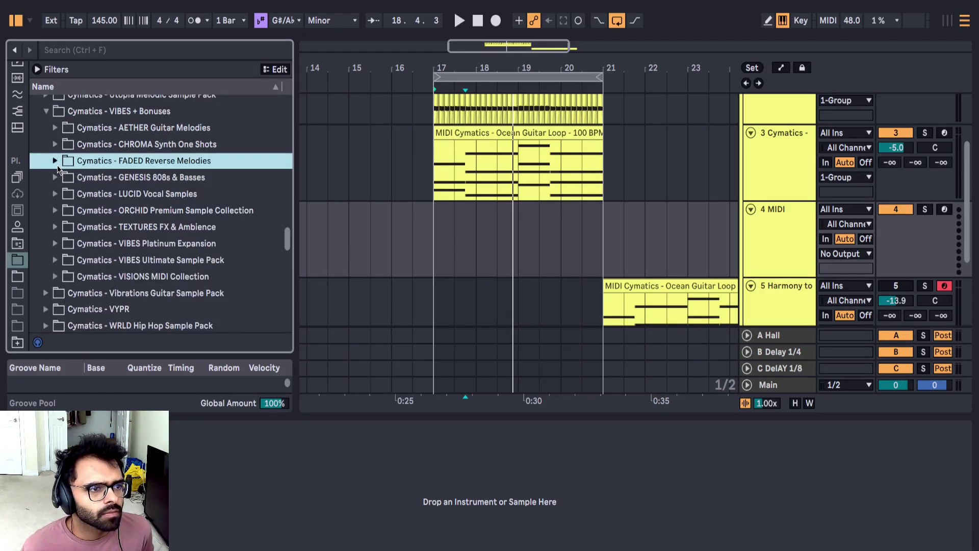
Step: Open the Cymatics LUCID - Vocal Loops folder inside LUCID Vocal Samples
click(55, 194)
click(65, 210)
click(65, 210)
click(65, 227)
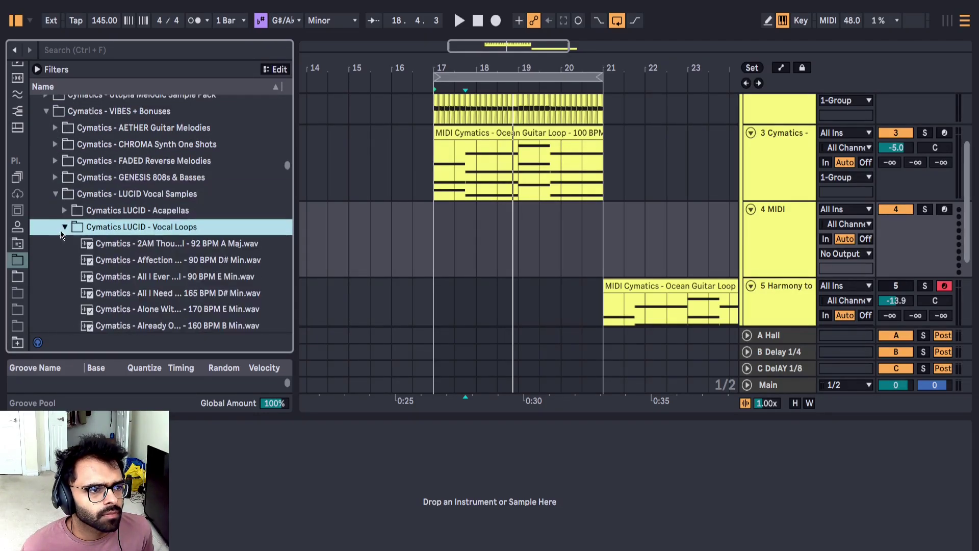
Step: Preview LUCID vocal loops, including Alone, Bachelor, Blue Eyes and Cold Breeze, for a vocal layer
click(150, 246)
scroll(152, 245, down, 3)
click(163, 225)
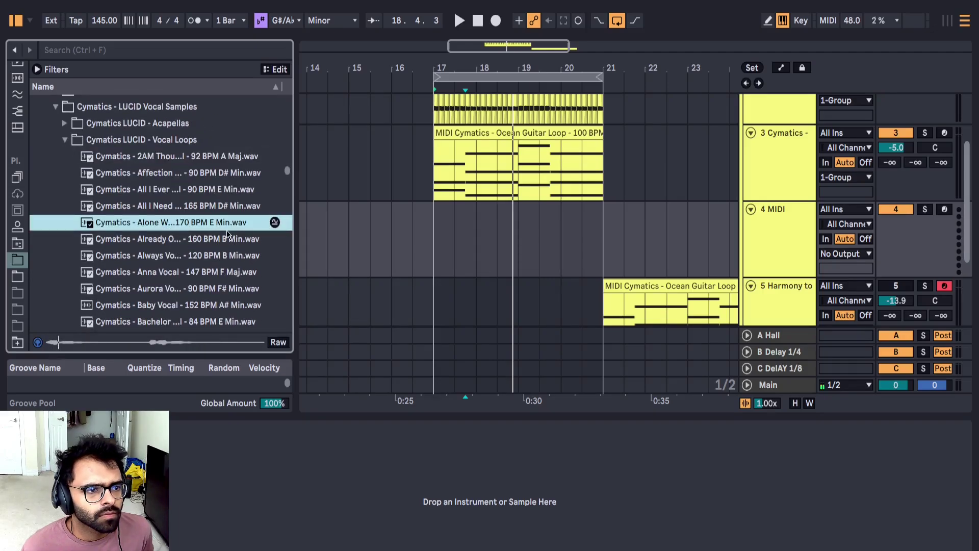
click(162, 257)
scroll(163, 256, down, 3)
click(154, 237)
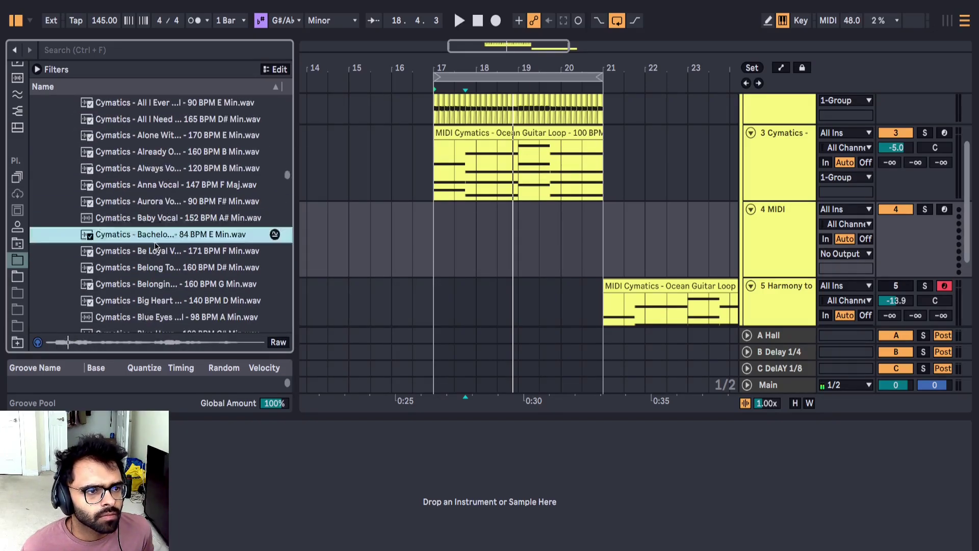
scroll(163, 240, down, 1)
click(196, 215)
click(185, 282)
scroll(192, 267, down, 2)
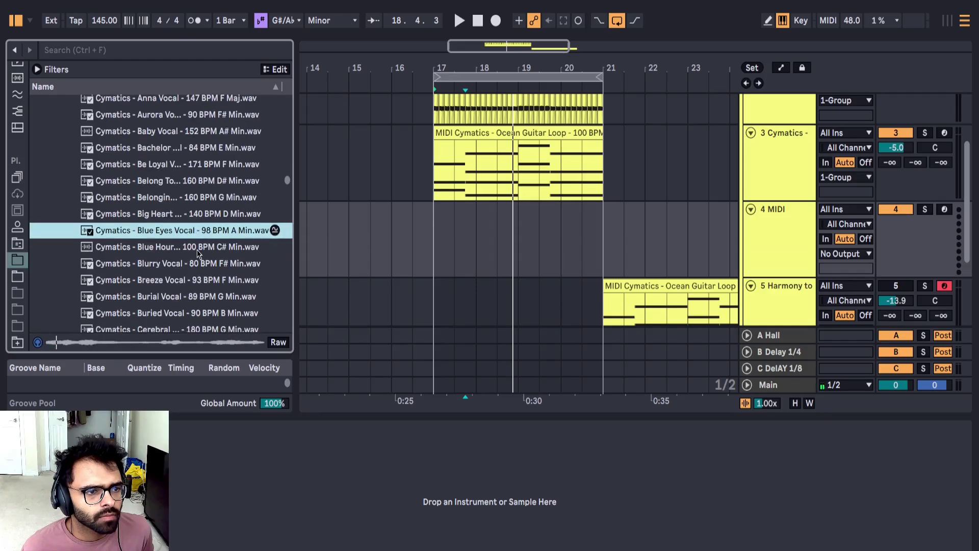
scroll(203, 239, down, 4)
click(183, 274)
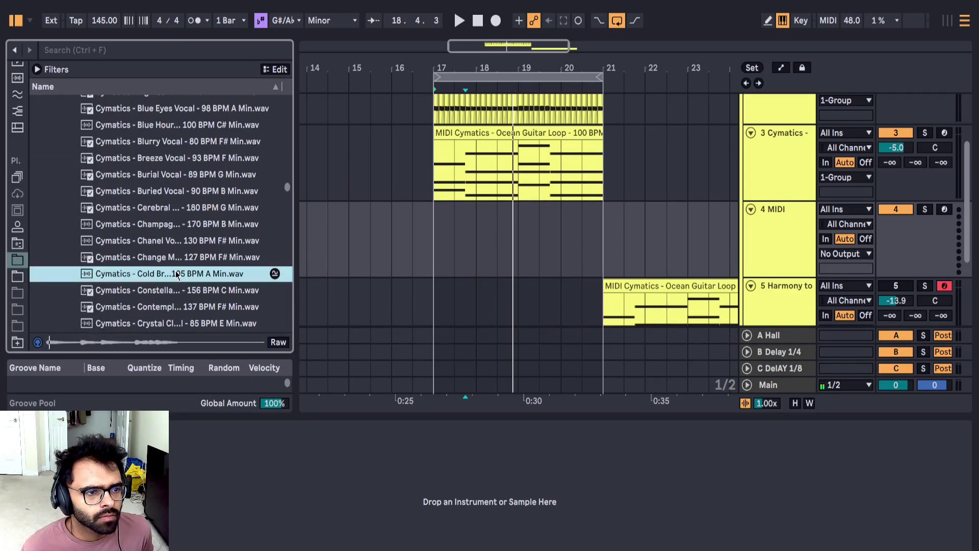
Step: Place the Cymatics - Cold Breeze Vocal - 105 BPM A Min.wav loop on the new track at bar 17 and open its clip
scroll(184, 256, down, 1)
drag(183, 256, 444, 251)
double_click(457, 214)
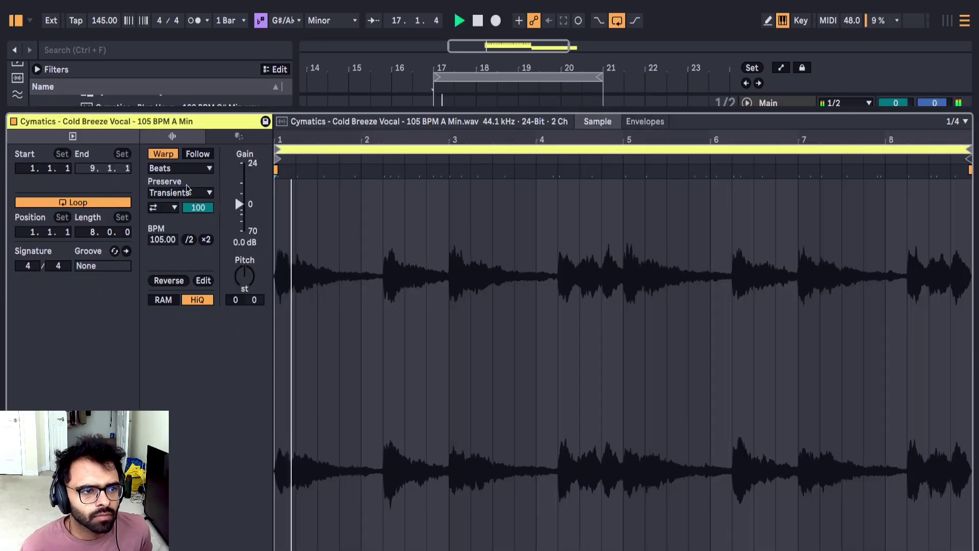
Step: Set the Cold Breeze Vocal clip's warp mode to Complex and its pitch to -1 semitone
key(space)
click(184, 169)
click(183, 232)
key(space)
click(236, 281)
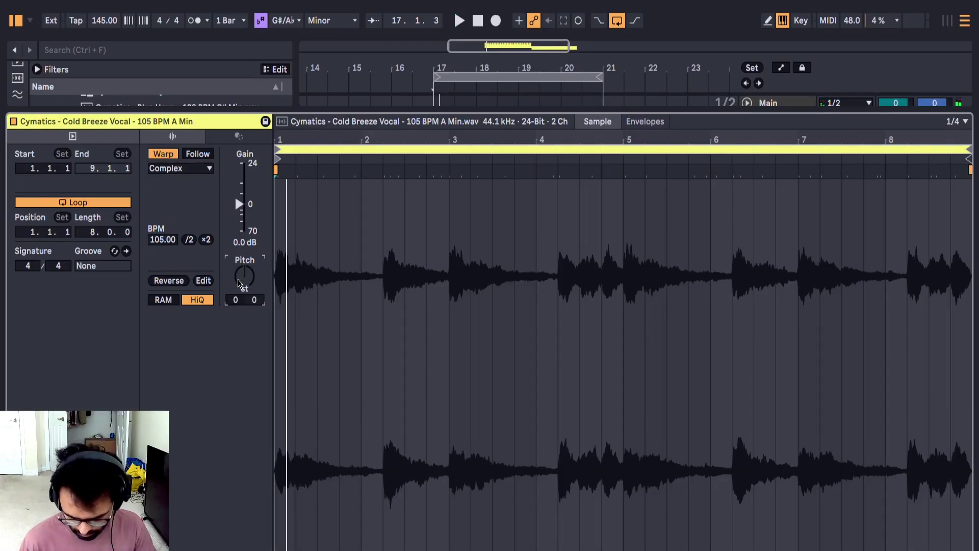
key(space)
Step: Lower the vocal track's volume to -15.5 dB and split its clip at bar 21
key(shift+Tab)
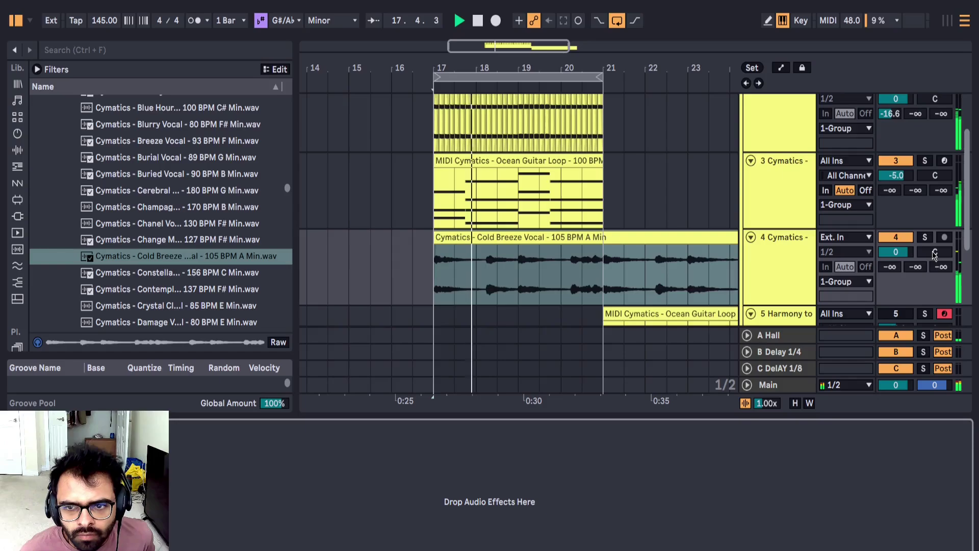
drag(896, 249, 896, 276)
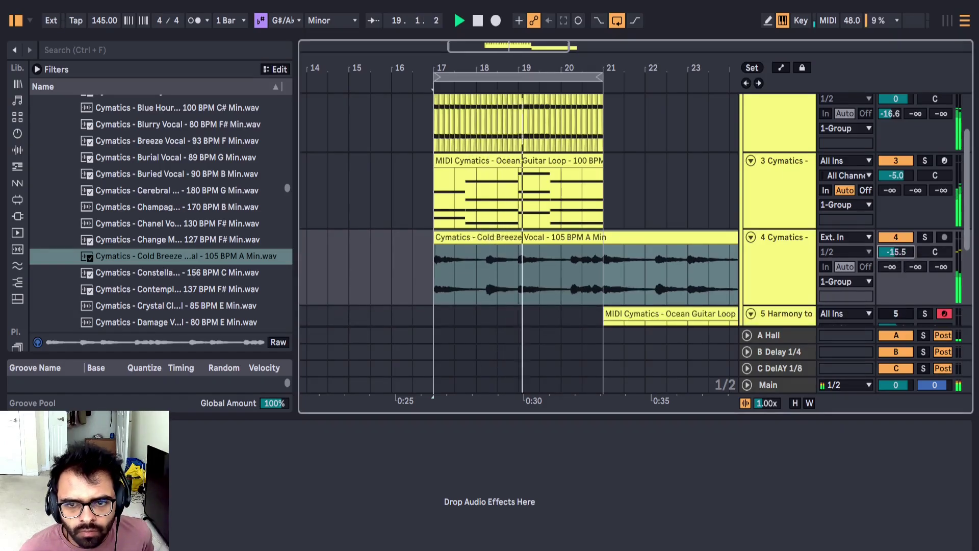
click(603, 266)
key(ctrl+e)
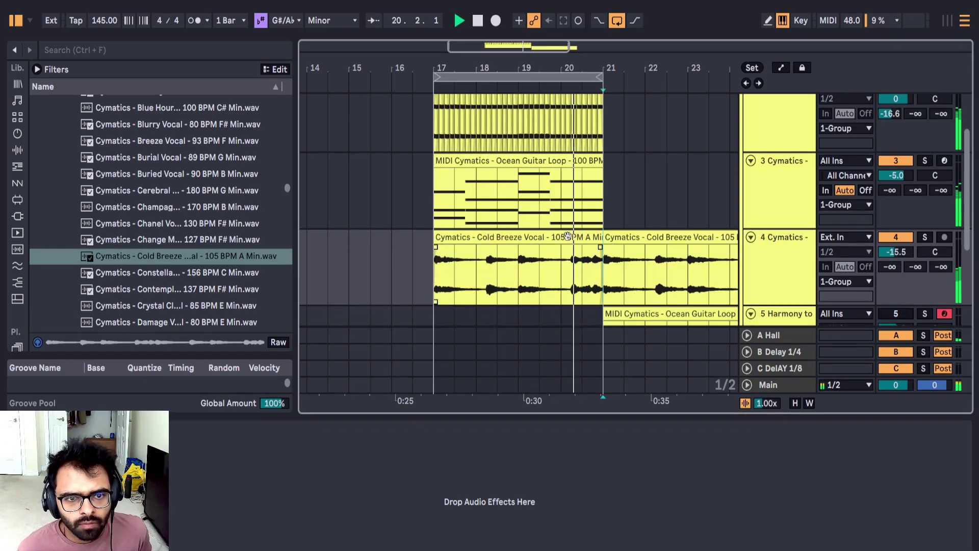
Step: Lower the pitch of the vocal clip from bar 17 to 21 and raise the vocal track's volume to about -9 dB
double_click(568, 236)
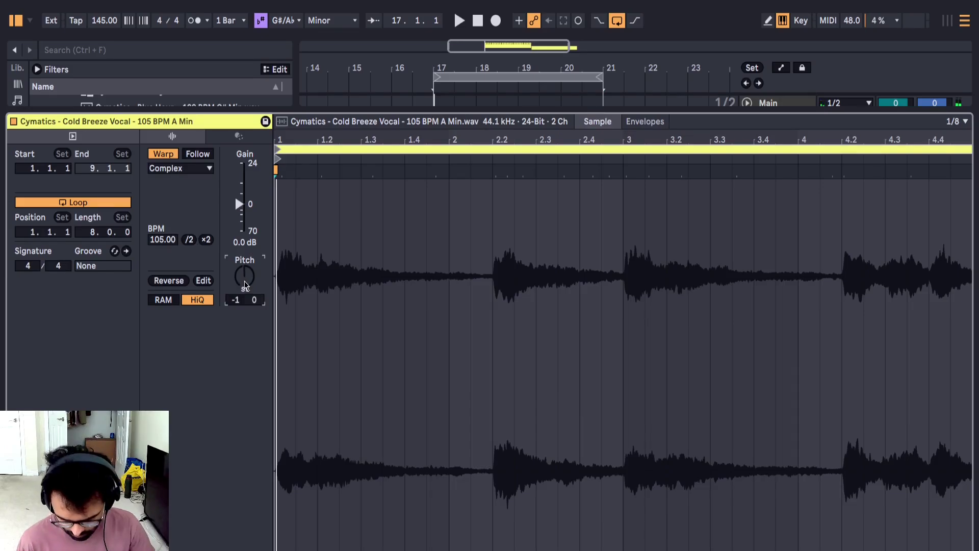
key(shift+Down)
key(space)
key(shift+Tab)
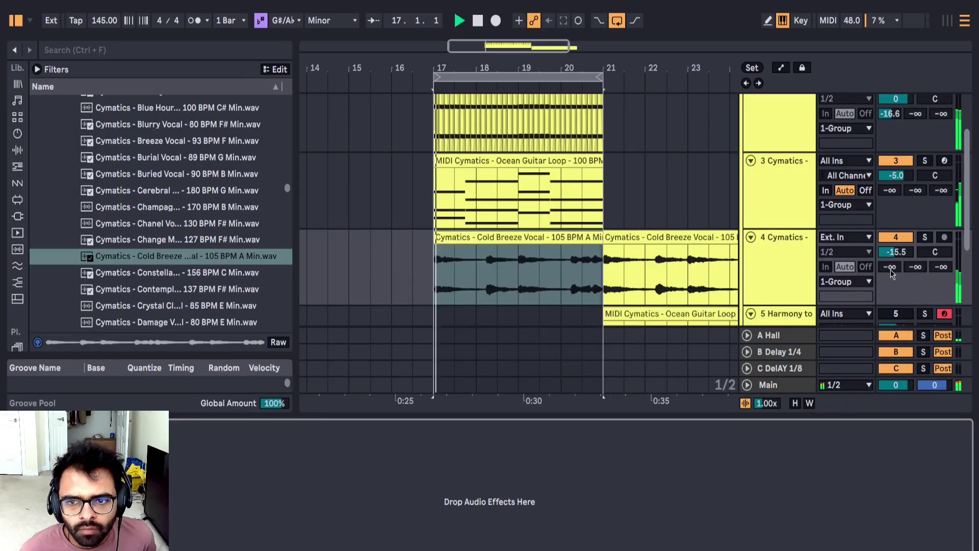
mouse_move(896, 261)
mouse_down()
mouse_move(899, 201)
mouse_move(912, 255)
mouse_move(900, 250)
mouse_up()
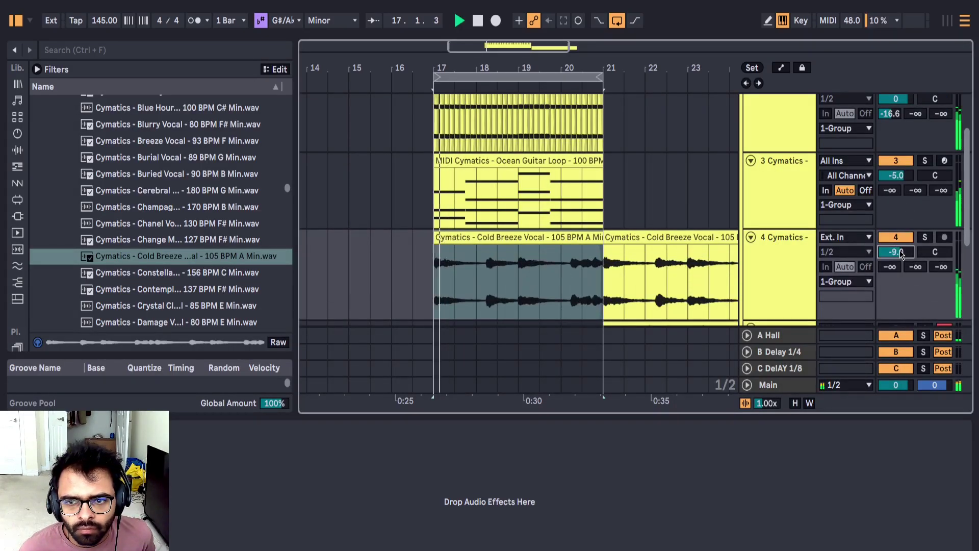
Step: Solo the vocal track and set the pitch of its clip at bar 17 to +11 semitones
click(924, 238)
double_click(519, 233)
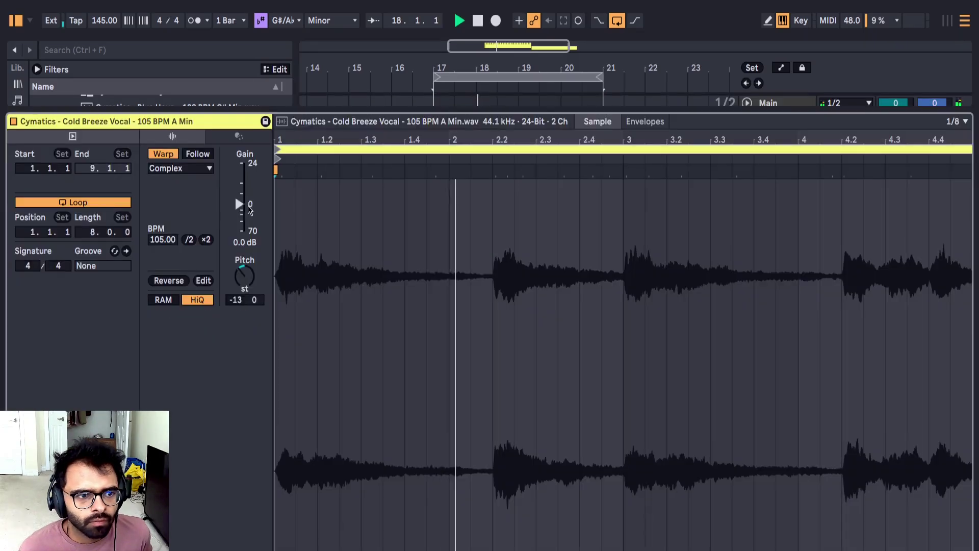
click(249, 282)
text(-1)
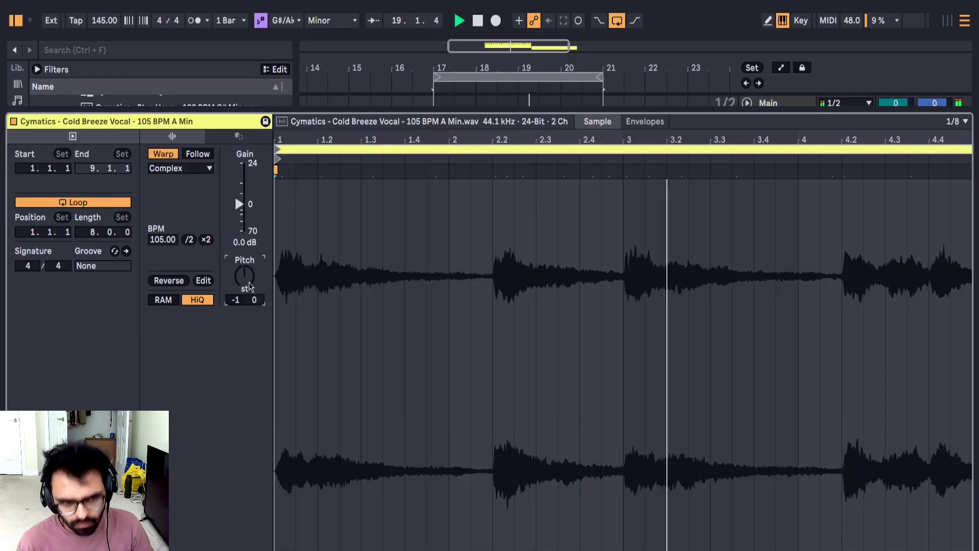
key(Return)
key(shift+Up)
Step: Set the vocal clip's warp mode to Complex Pro with formants at 100
click(186, 169)
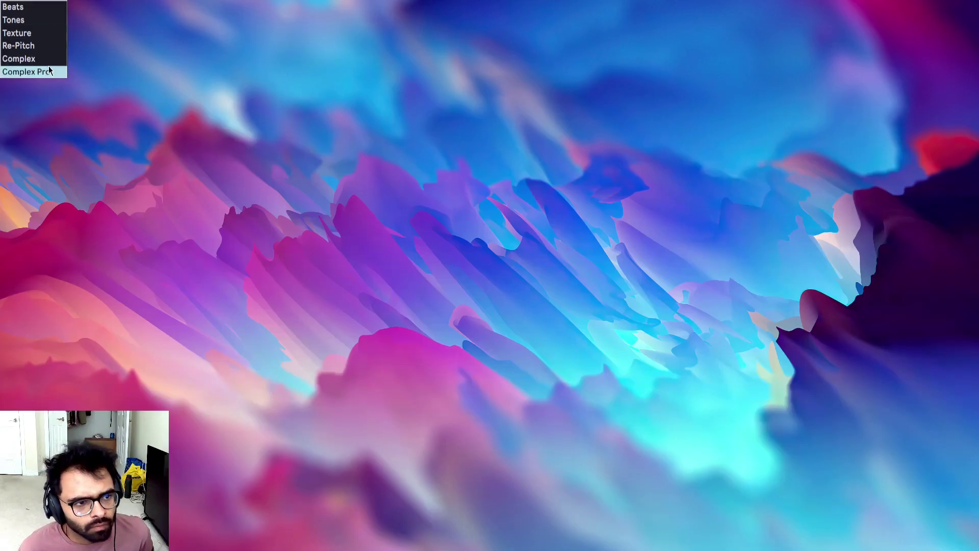
click(48, 71)
mouse_move(185, 193)
mouse_down()
mouse_move(184, 223)
mouse_move(185, 193)
mouse_up()
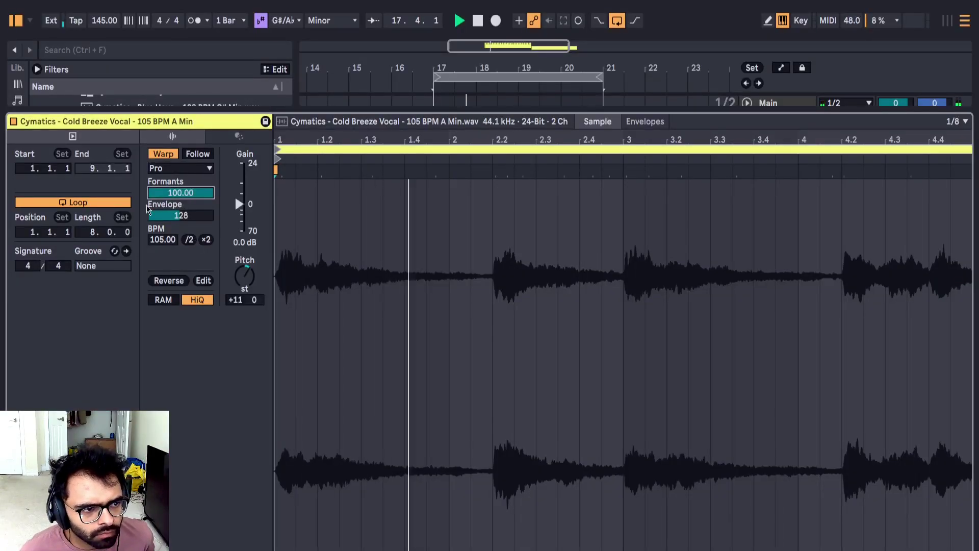
key(shift+Tab)
Step: Add an Auto Pan effect to the vocal track and play the loop with it
scroll(17, 203, up, 3)
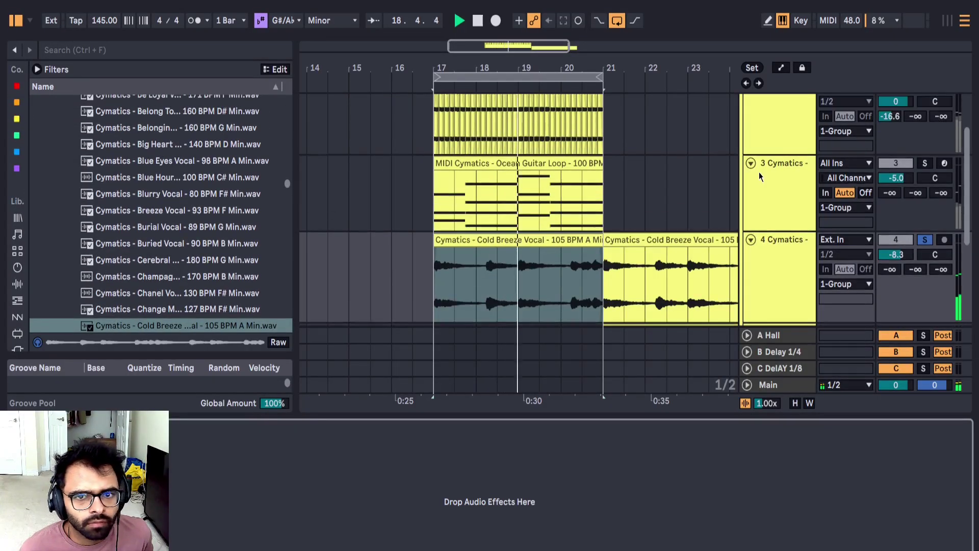
scroll(758, 172, up, 1)
click(778, 134)
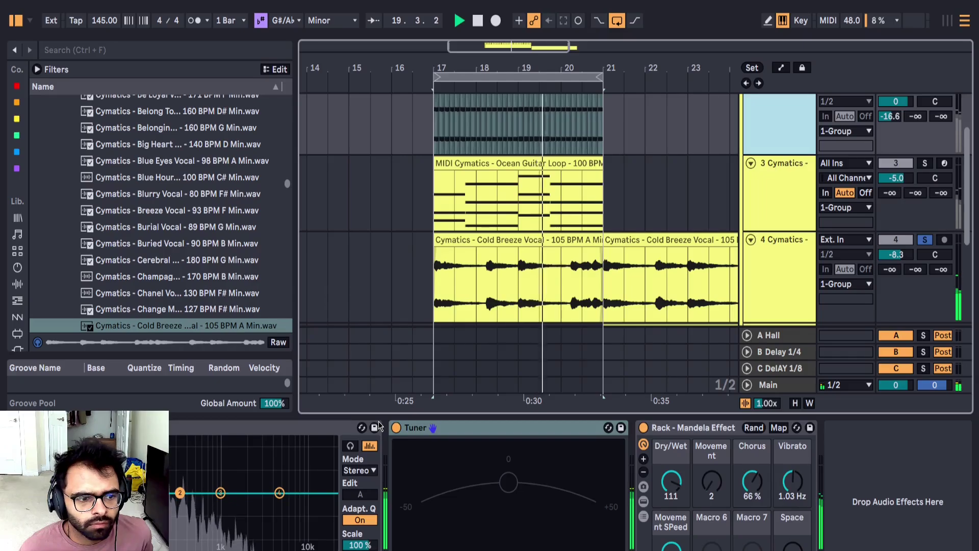
click(17, 102)
scroll(153, 214, up, 2)
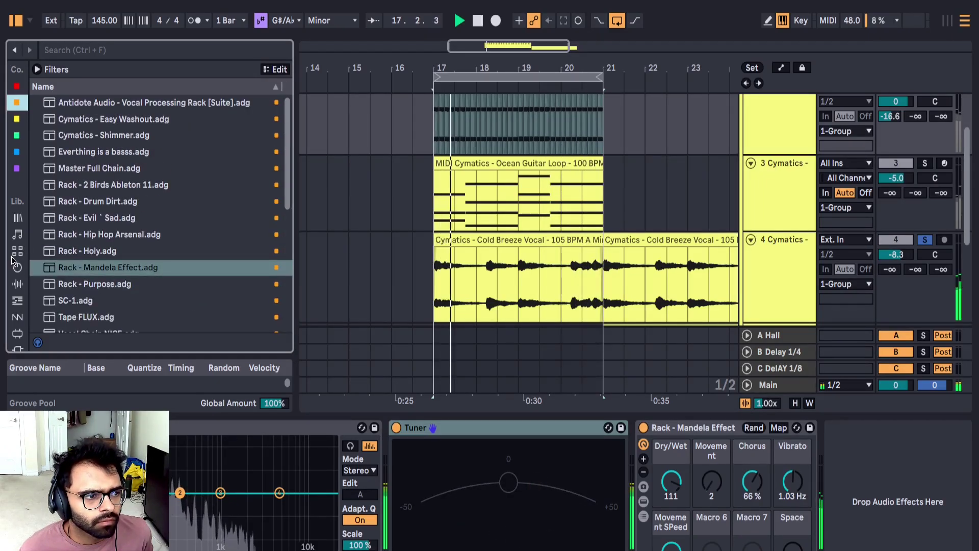
click(17, 283)
scroll(64, 196, up, 10)
click(80, 169)
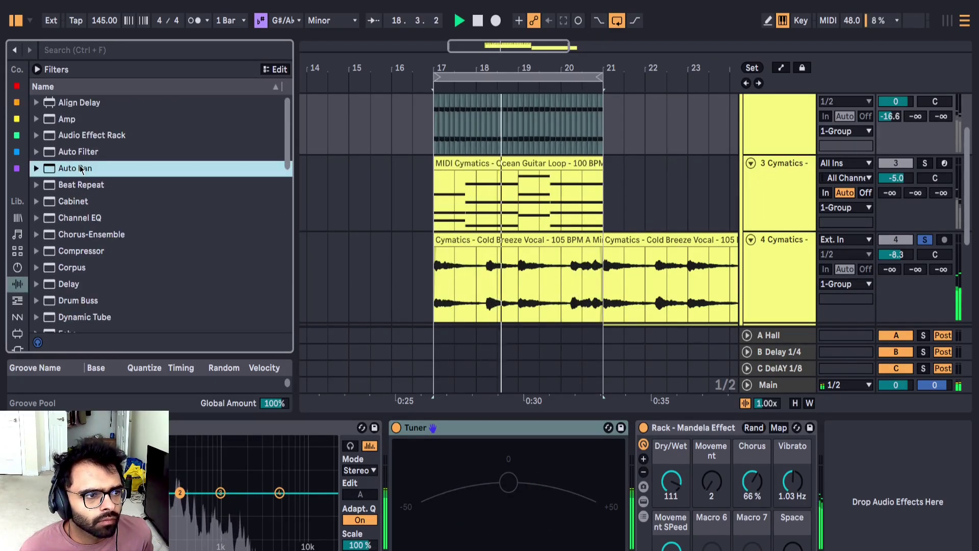
click(450, 291)
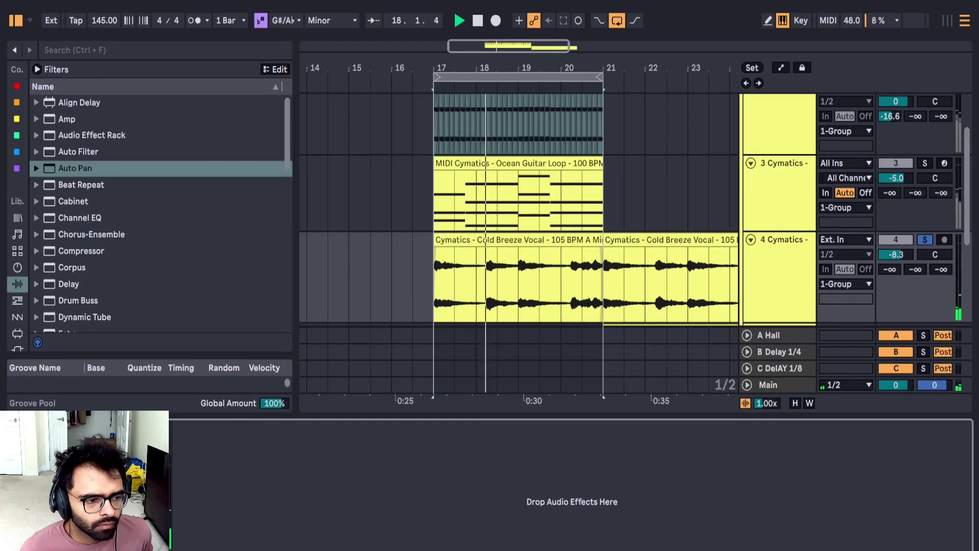
key(space)
key(space)
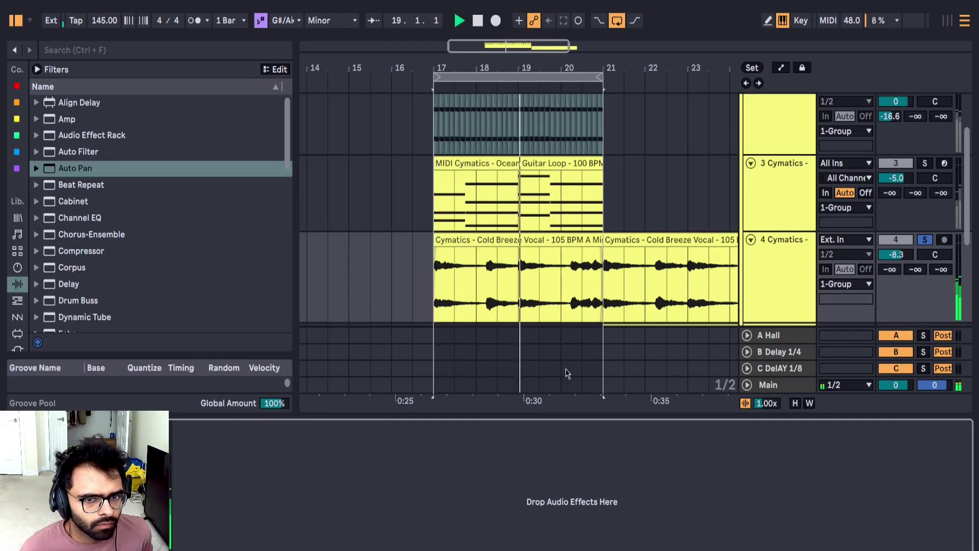
Step: Unsolo the vocal track and lower its volume to -25.5 dB
drag(911, 323, 911, 337)
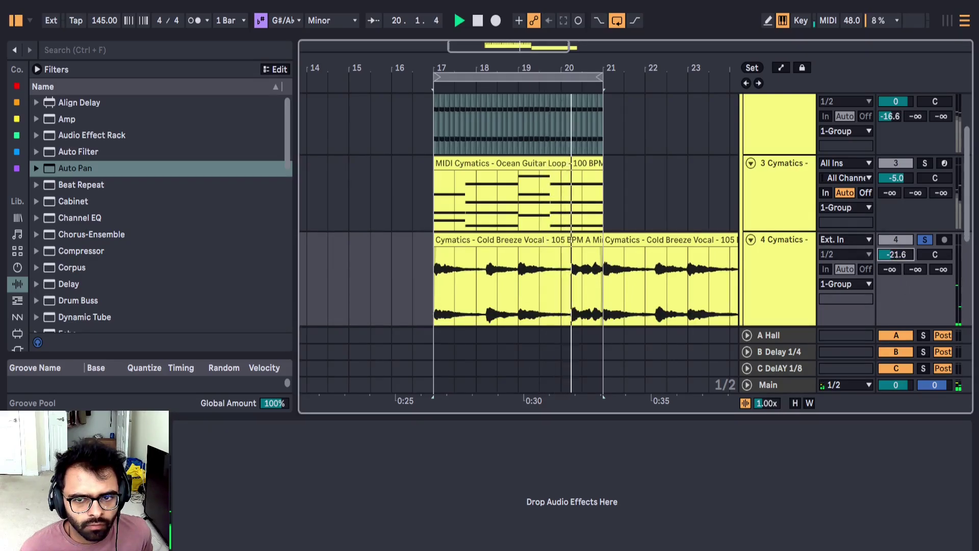
click(571, 485)
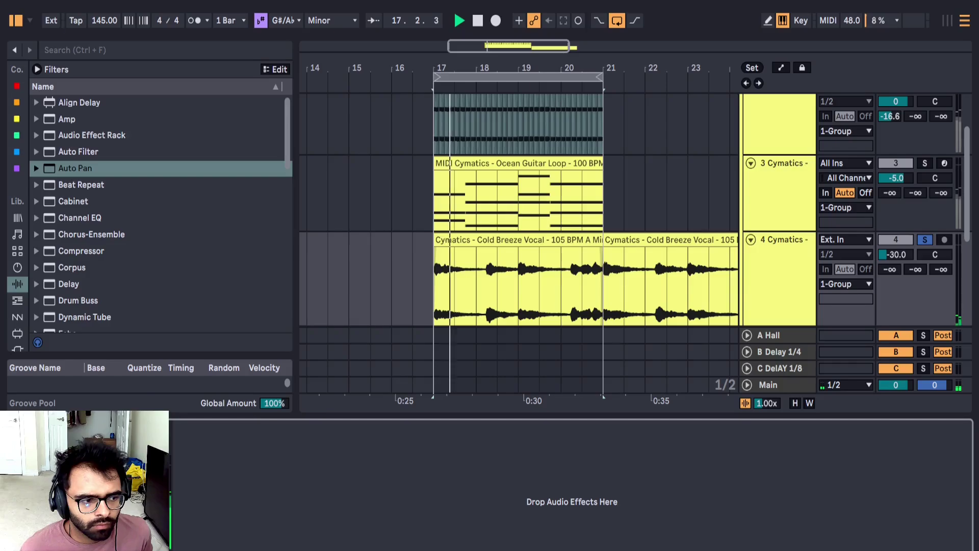
click(924, 240)
drag(908, 255, 907, 250)
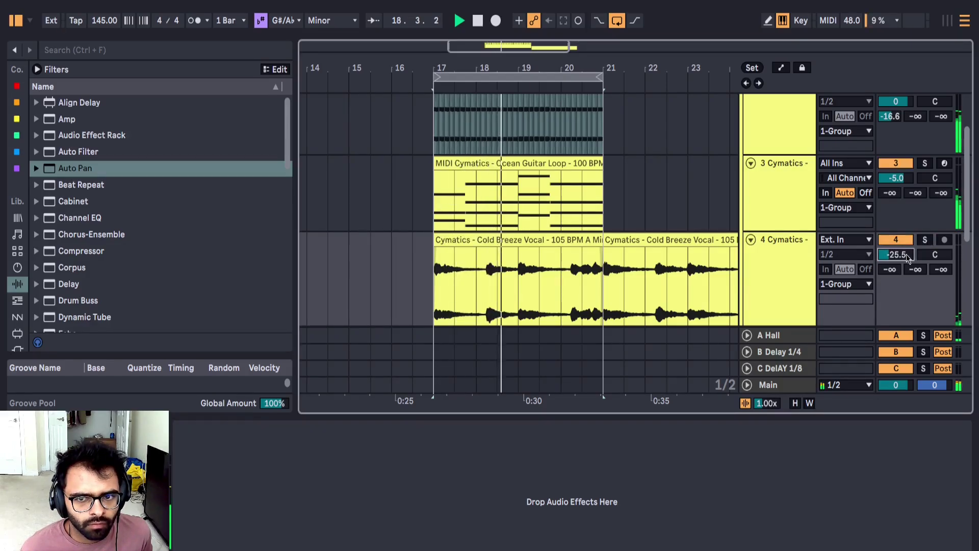
scroll(502, 227, down, 2)
scroll(644, 185, up, 2)
Step: Copy the Mandela Effect rack from the sliced Ocean guitar track onto the vocal track
click(765, 148)
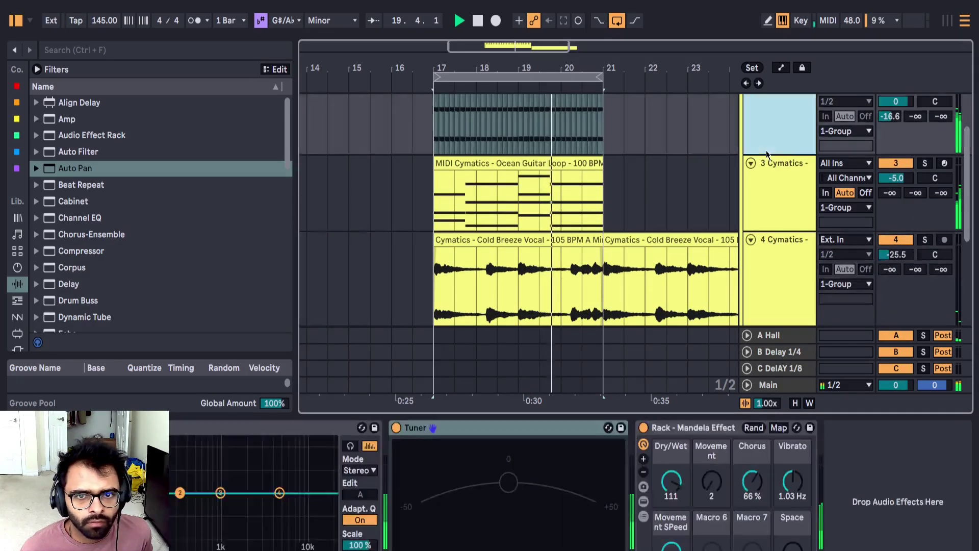
click(782, 169)
click(780, 139)
click(665, 431)
drag(665, 433, 566, 286)
Step: Solo the vocal track and set its volume to -19.4 dB
click(925, 230)
click(900, 231)
click(899, 243)
drag(897, 243, 898, 236)
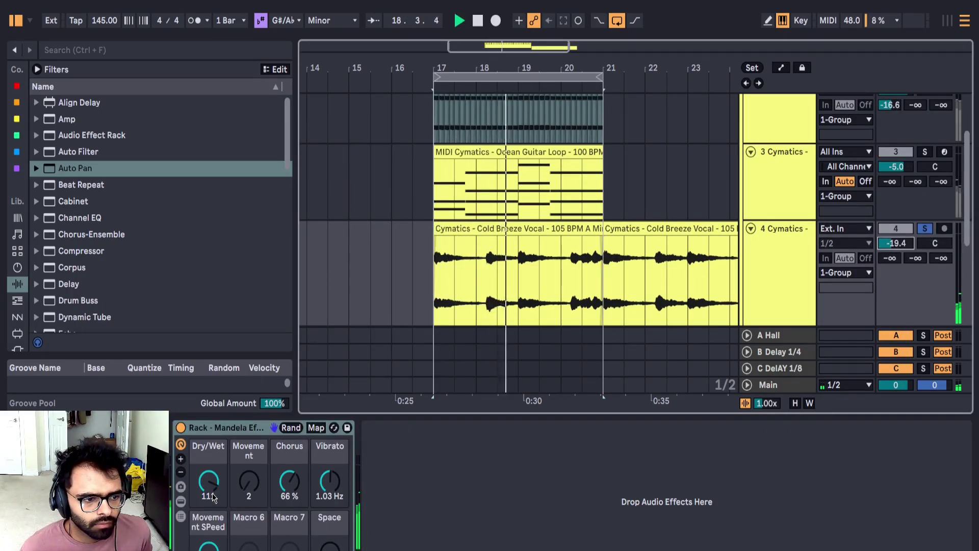
Step: Set the vocal track's Mandela Effect rack Dry/Wet to 127 and place a copy of the rack after Auto Pan
drag(209, 484, 210, 467)
click(428, 493)
key(Return)
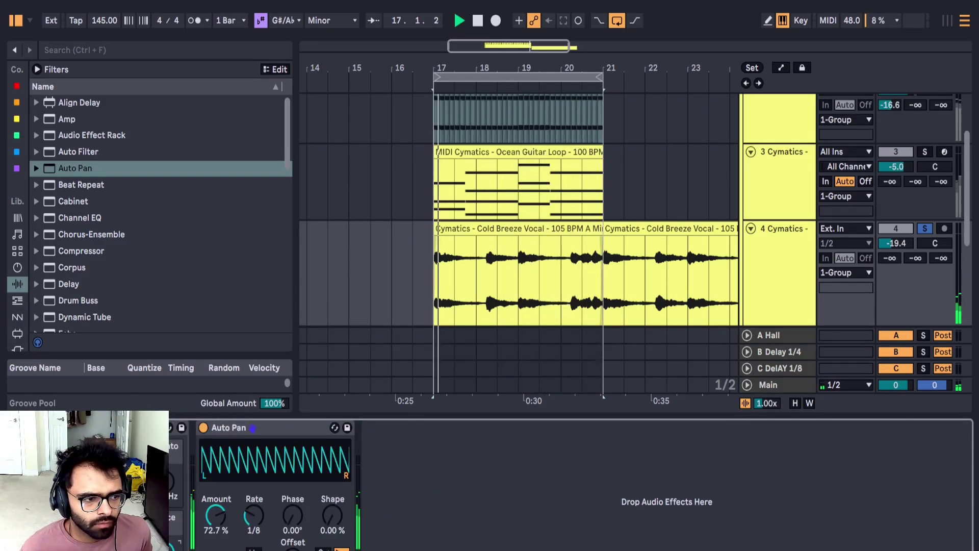
drag(67, 427, 413, 454)
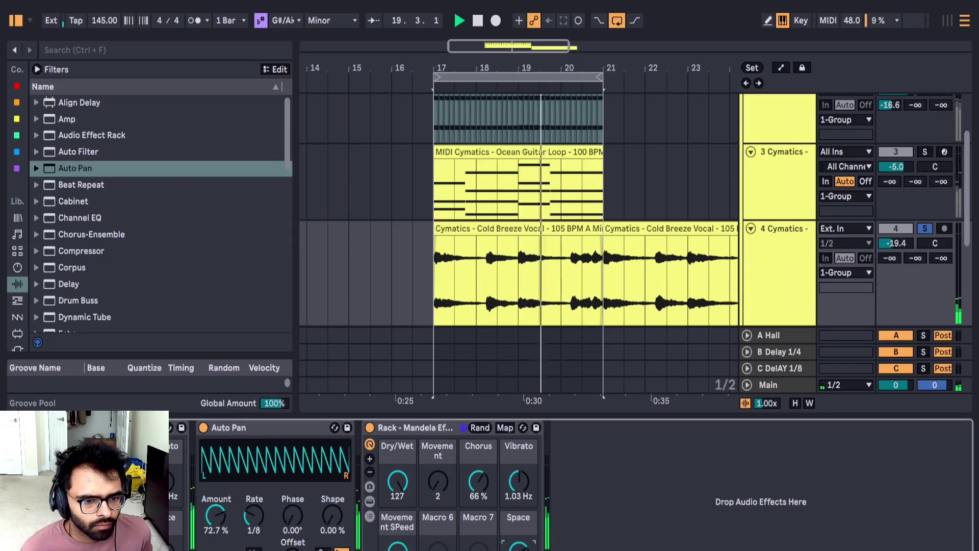
click(673, 293)
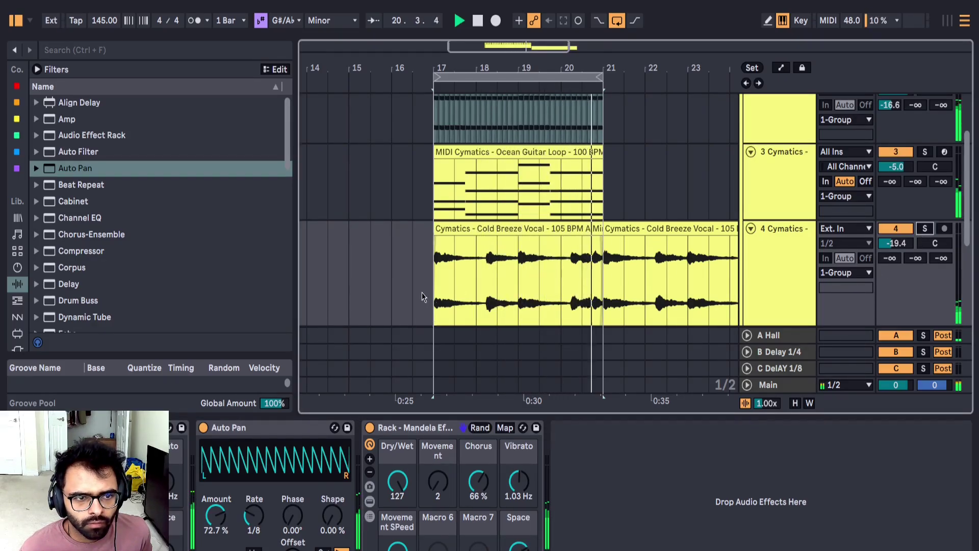
Step: Try to repeat the first beat of the vocal clip at bar 17 twice
scroll(433, 268, up, 5)
drag(434, 268, 488, 263)
key(ctrl+d)
key(ctrl+d)
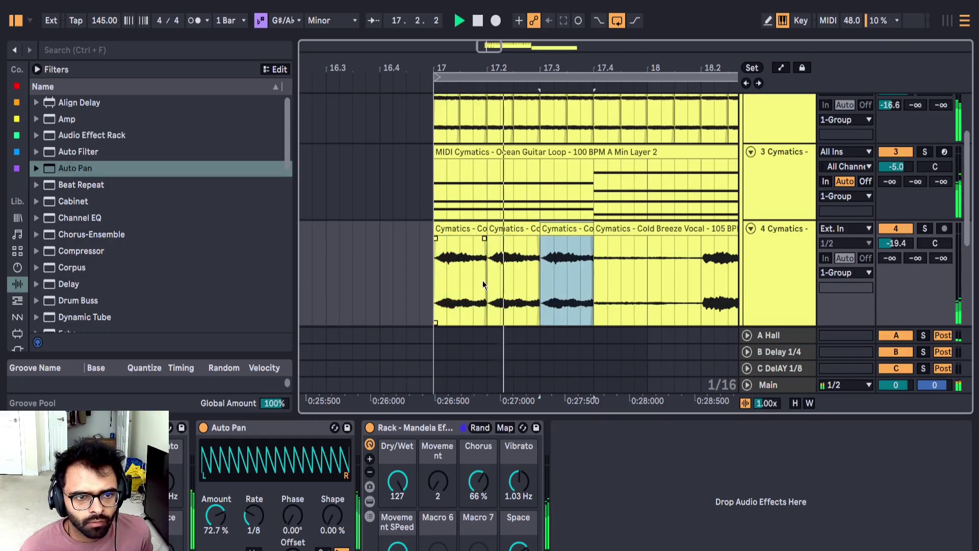
key(space)
key(ctrl+z)
key(ctrl+z)
Step: Repeat the vocal's eighth-note slice before 17.2 eight times, filling the track up to 18.2
drag(457, 278, 476, 271)
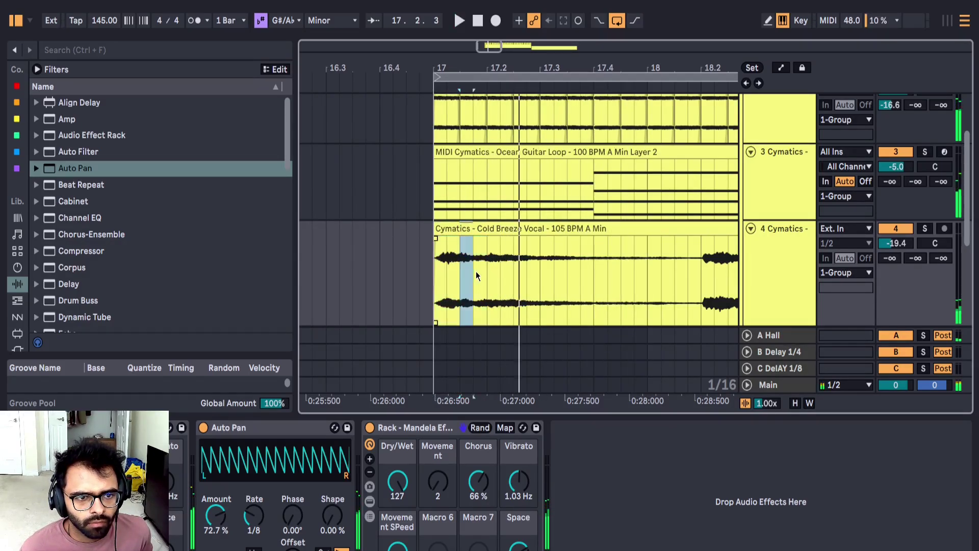
key(space)
key(ctrl+d)
key(ctrl+d)
key(ctrl+d)
key(ctrl+d)
key(ctrl+d)
key(ctrl+d)
key(ctrl+d)
key(ctrl+d)
scroll(484, 265, down, 3)
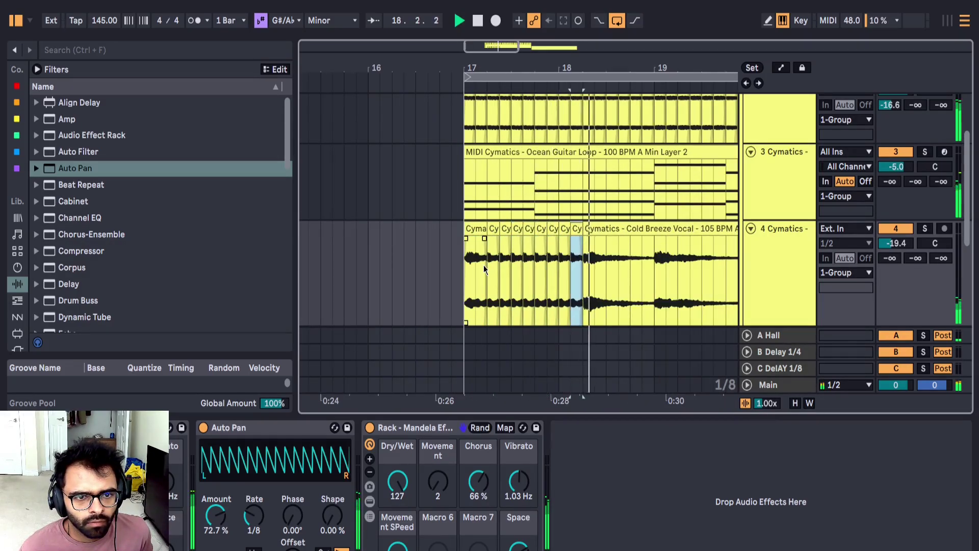
Step: Crossfade the joint at 17.2 between the opening vocal clip and the first repeated slice
click(464, 280)
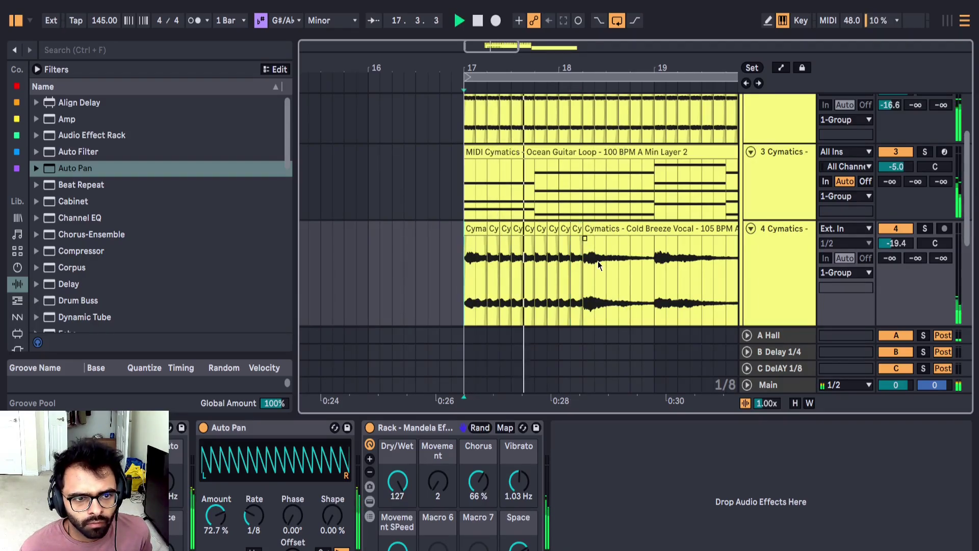
key(space)
scroll(488, 271, up, 5)
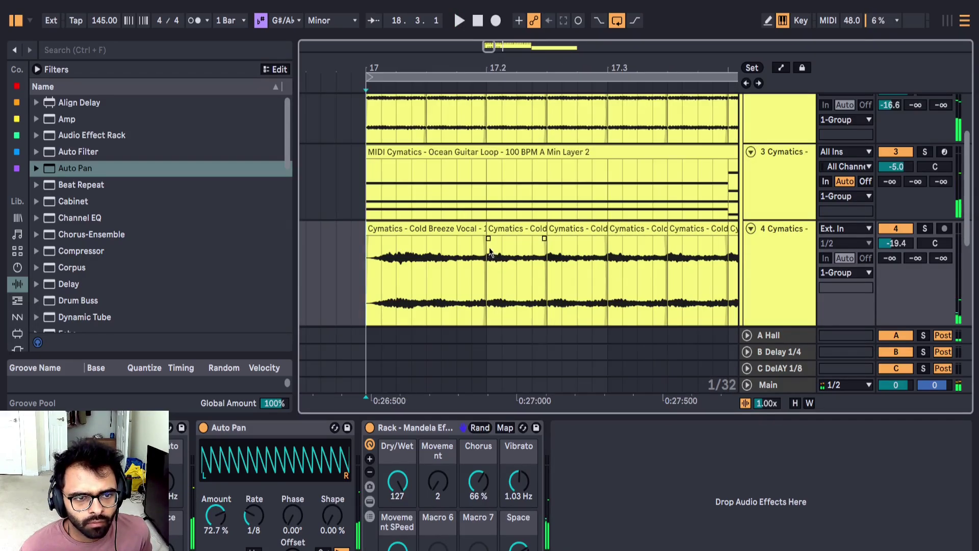
scroll(489, 255, up, 2)
click(475, 286)
key(space)
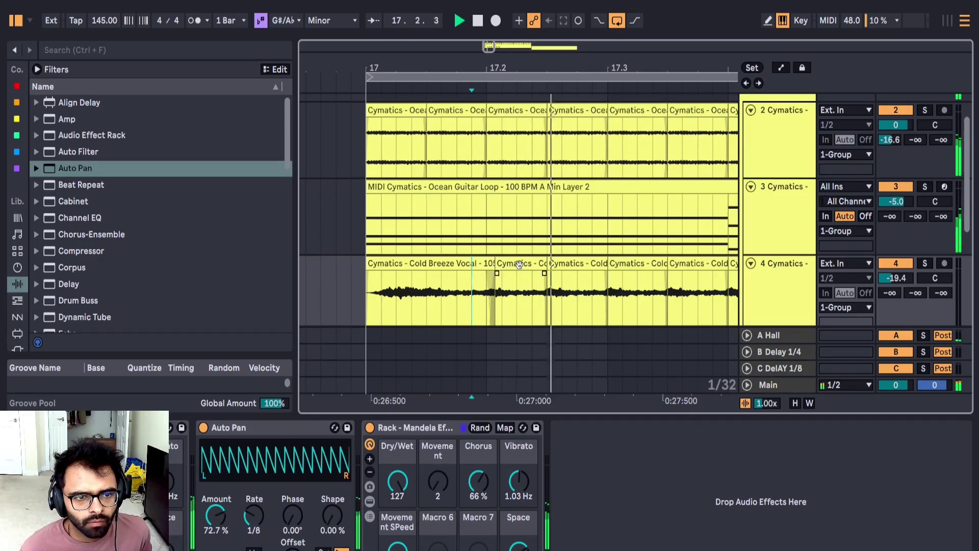
Step: Duplicate the crossfaded vocal slice starting at 17.2 over the slice that follows it
click(518, 263)
key(space)
key(space)
drag(485, 288, 546, 292)
key(space)
key(space)
key(ctrl+d)
Step: Crossfade the joints around the short vocal slice at 17.2.3
click(472, 306)
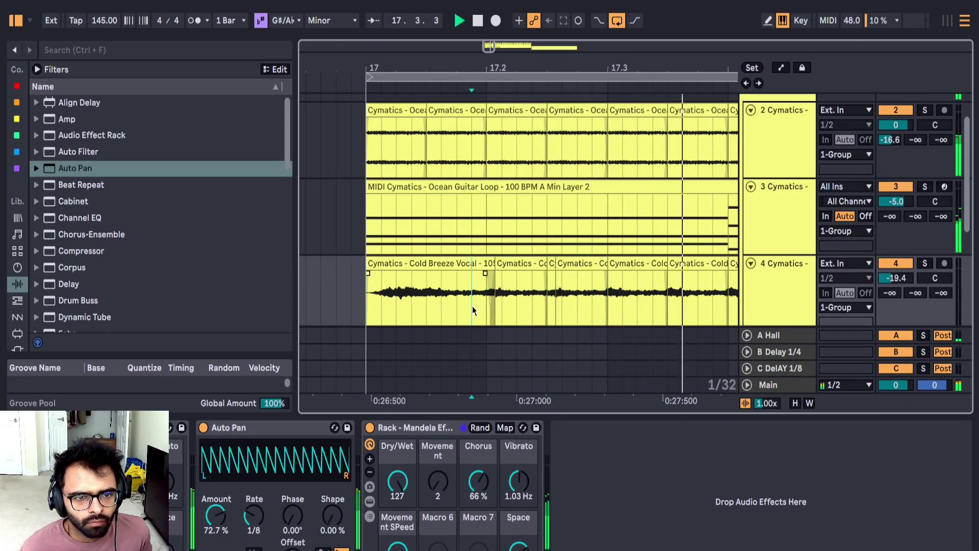
key(space)
key(space)
scroll(516, 275, down, 2)
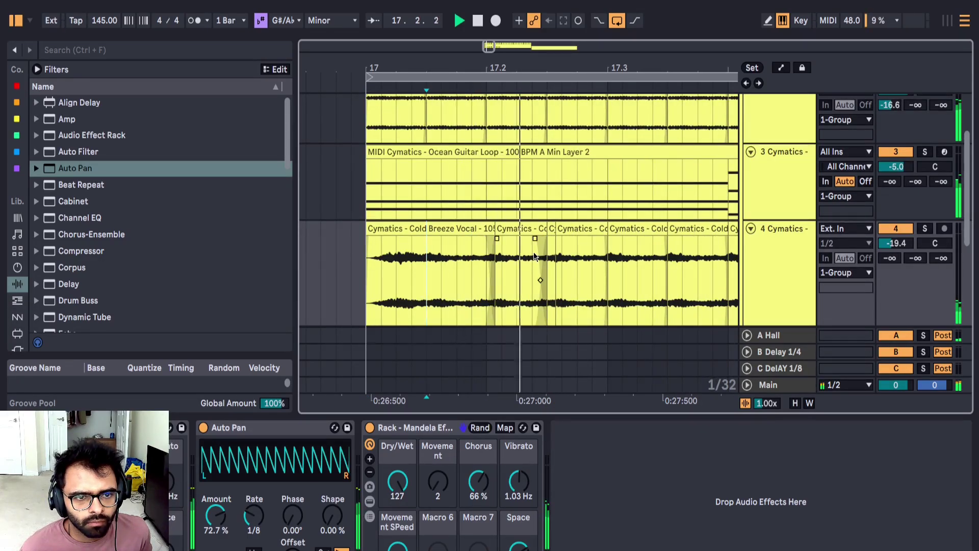
scroll(549, 237, up, 5)
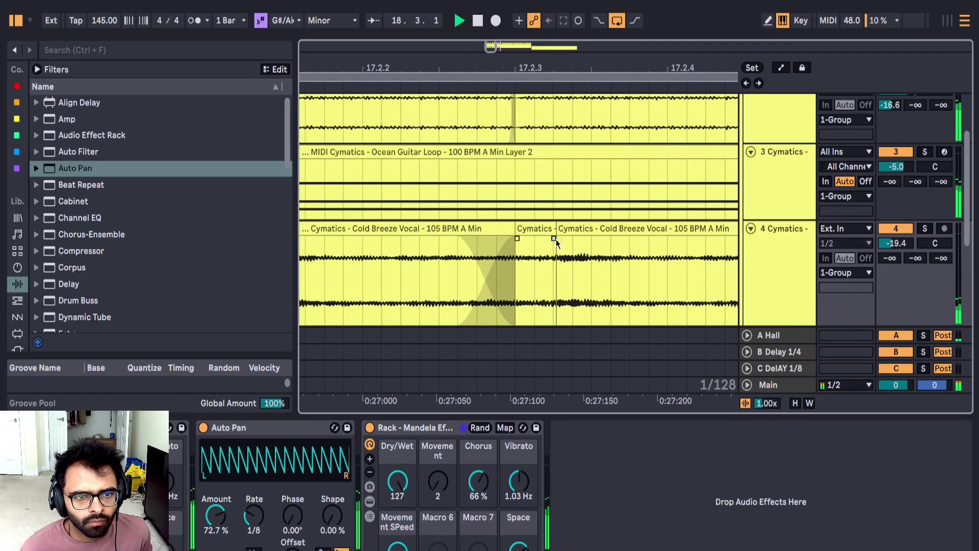
drag(555, 239, 514, 258)
scroll(514, 258, down, 5)
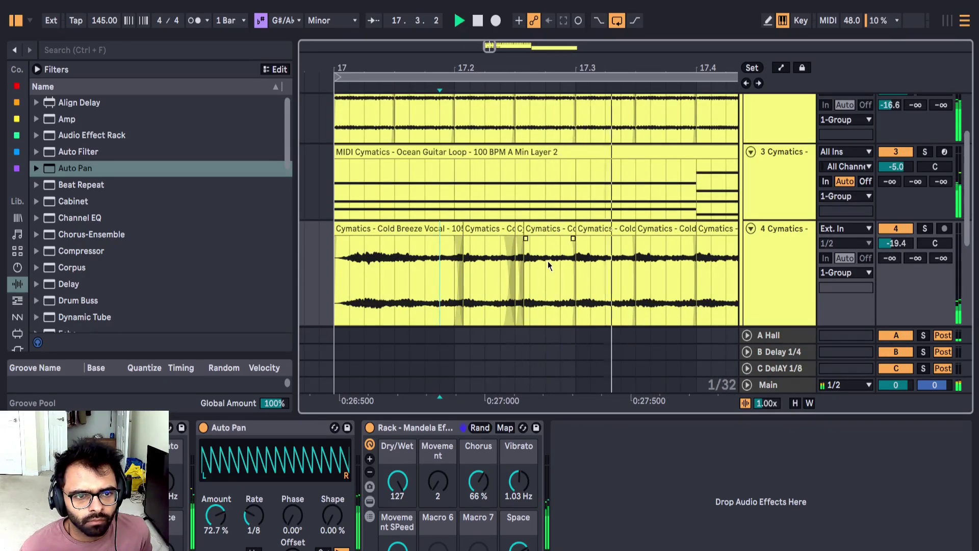
Step: Duplicate the crossfaded vocal slices from 17.2 to 17.3 over the next beat and crossfade the joint at 17.3
scroll(547, 261, down, 1)
drag(454, 258, 572, 259)
key(ctrl+d)
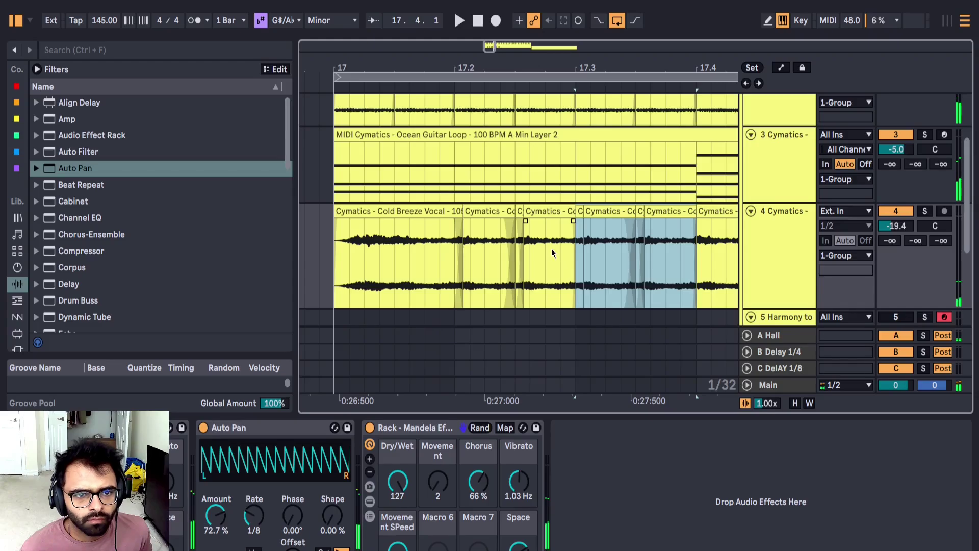
click(551, 250)
key(space)
scroll(561, 229, up, 5)
drag(638, 227, 622, 226)
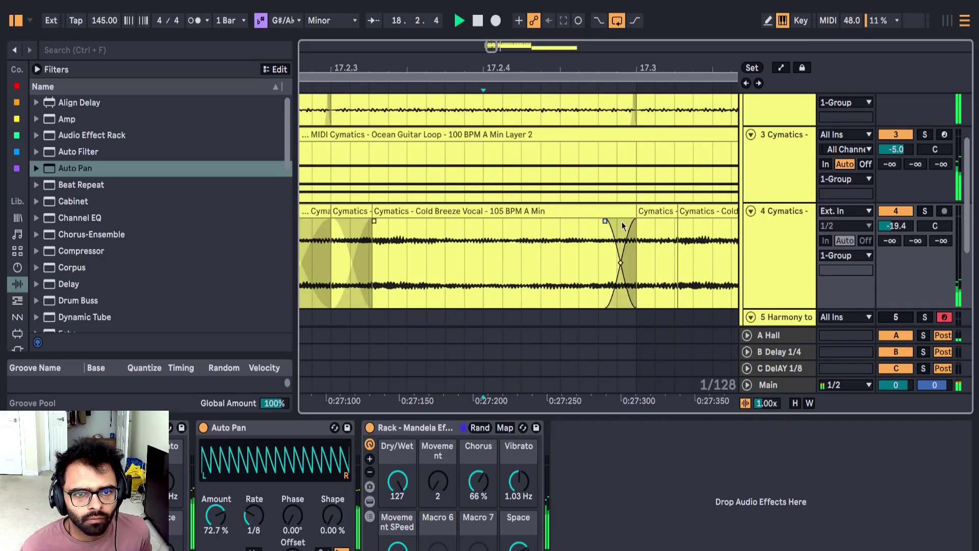
scroll(540, 229, down, 10)
click(477, 224)
key(space)
key(space)
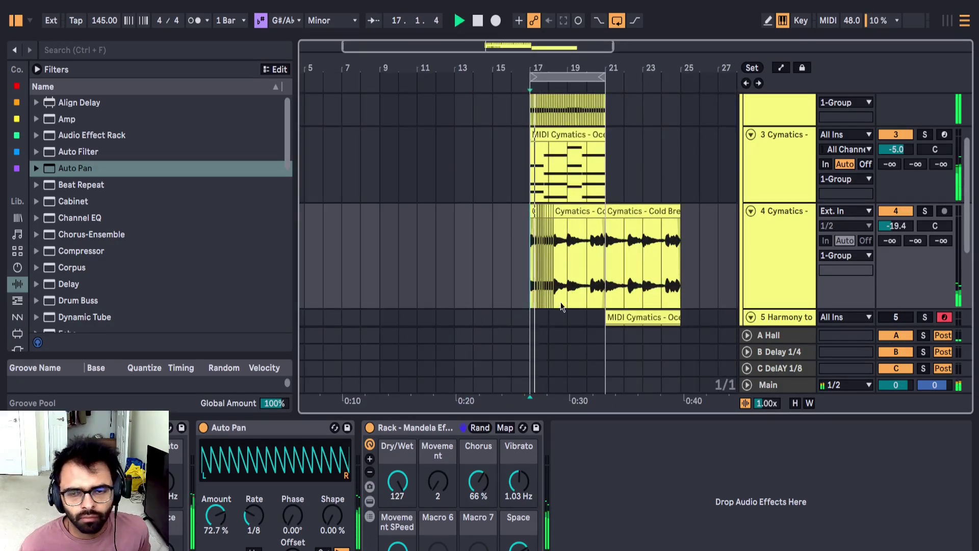
Step: Repeat the eighth-note vocal slice at 18.2 up to bar 19
scroll(515, 275, up, 5)
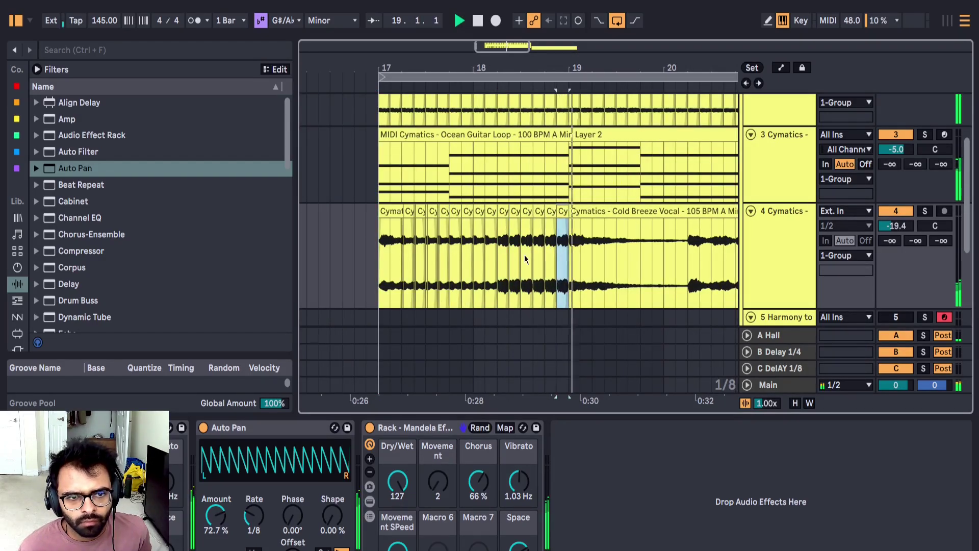
click(411, 259)
click(520, 209)
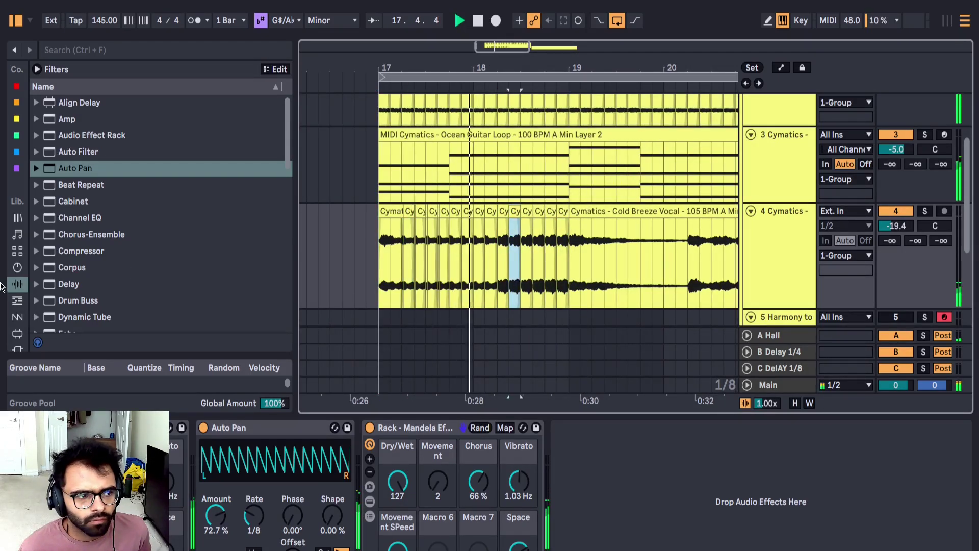
Step: Place the Cymatics - Cerebral Experience Vocal - 180 BPM G Min.wav loop on the vocal track at bar 17
scroll(15, 275, down, 5)
key(space)
click(17, 260)
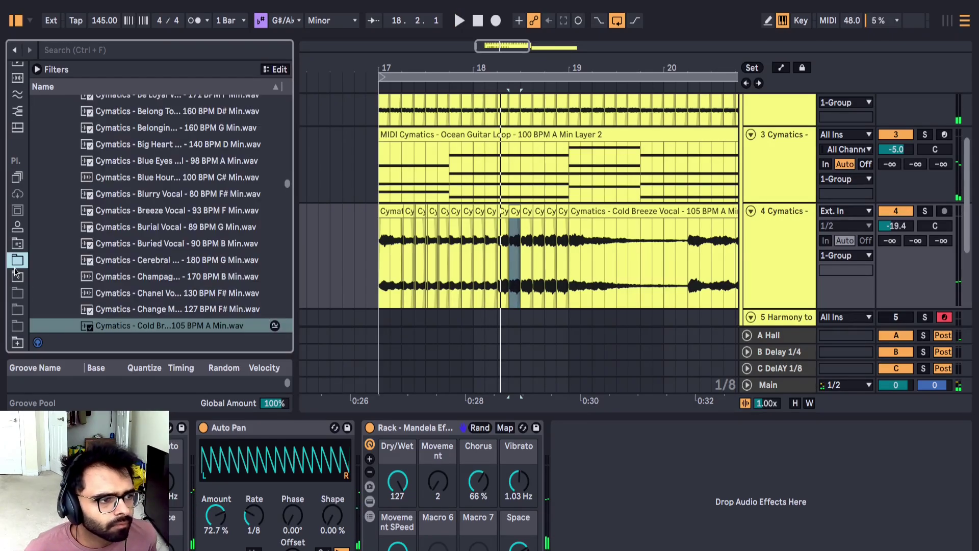
click(134, 255)
scroll(135, 253, down, 3)
drag(173, 155, 379, 244)
Step: Open the Cerebral Experience Vocal clip during playback and set its warp mode to Complex
key(space)
key(shift+Tab)
click(179, 169)
click(43, 59)
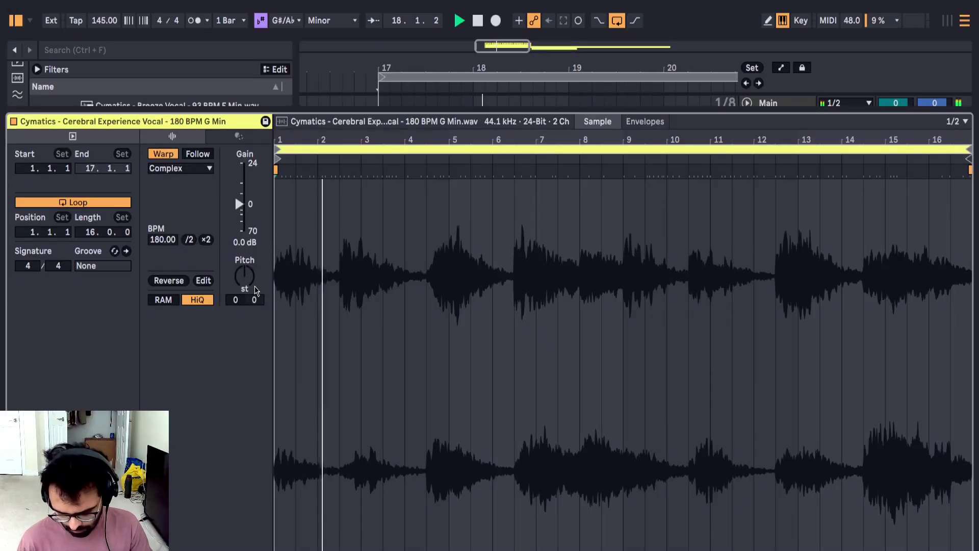
Step: Adjust the Cerebral Experience Vocal clip's pitch, then set the vocal track's volume to -11.1 dB and solo it
drag(255, 287, 254, 283)
key(shift+Tab)
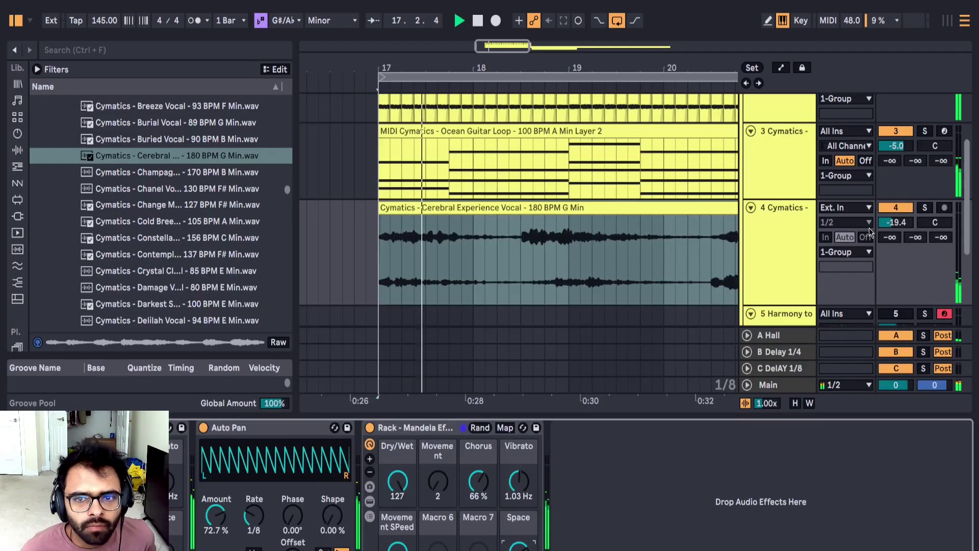
drag(896, 222, 896, 214)
click(925, 209)
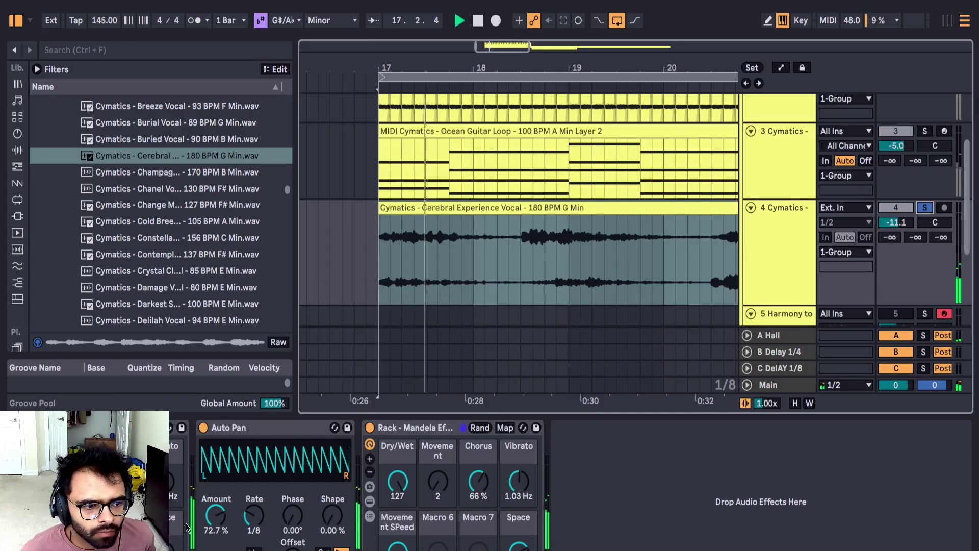
Step: Reset the vocal track's Auto Pan amount to 0% and take the track out of solo during playback
double_click(215, 515)
key(space)
key(space)
click(925, 208)
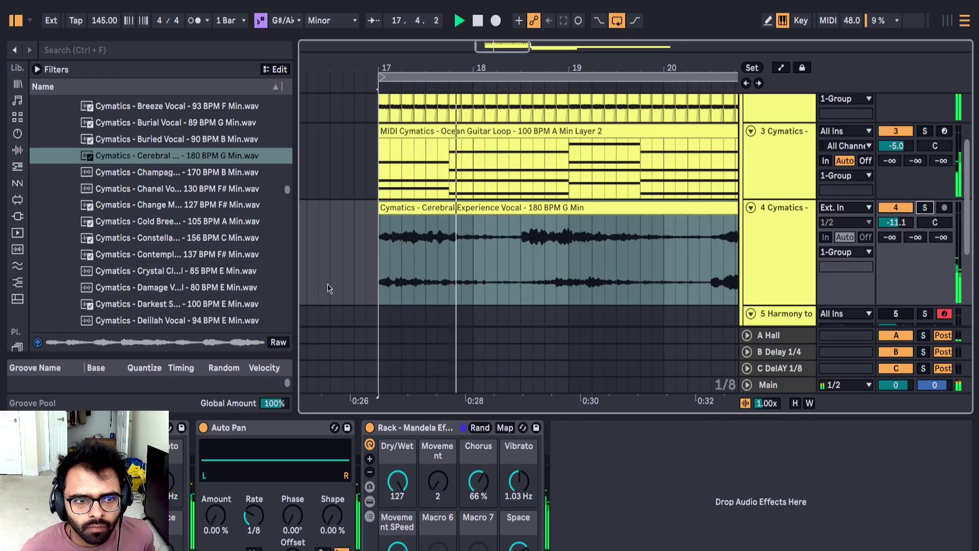
scroll(373, 243, up, 3)
scroll(378, 247, down, 3)
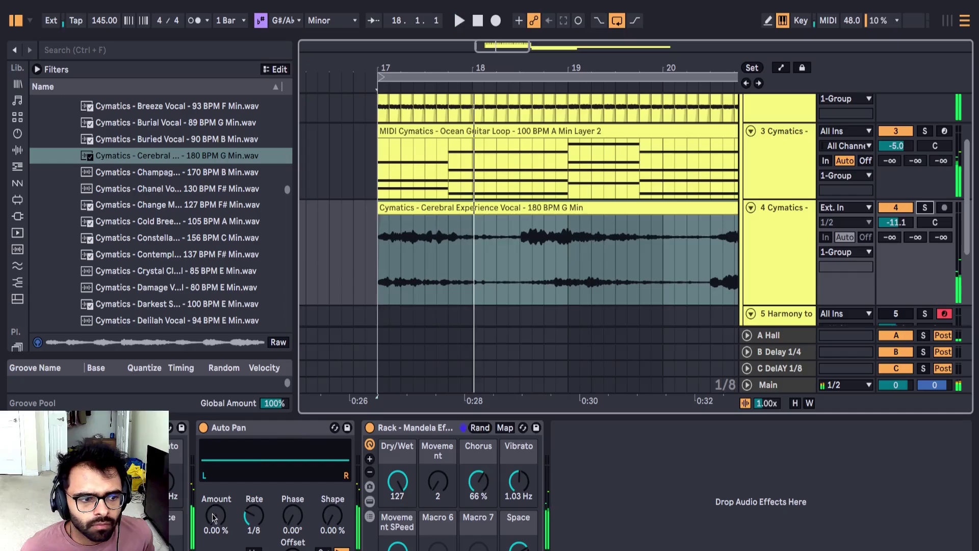
Step: Set the vocal track's Auto Pan amount to 100% and the Mandela Effect rack's Movement to 83
drag(213, 517, 213, 459)
key(space)
drag(444, 488, 443, 447)
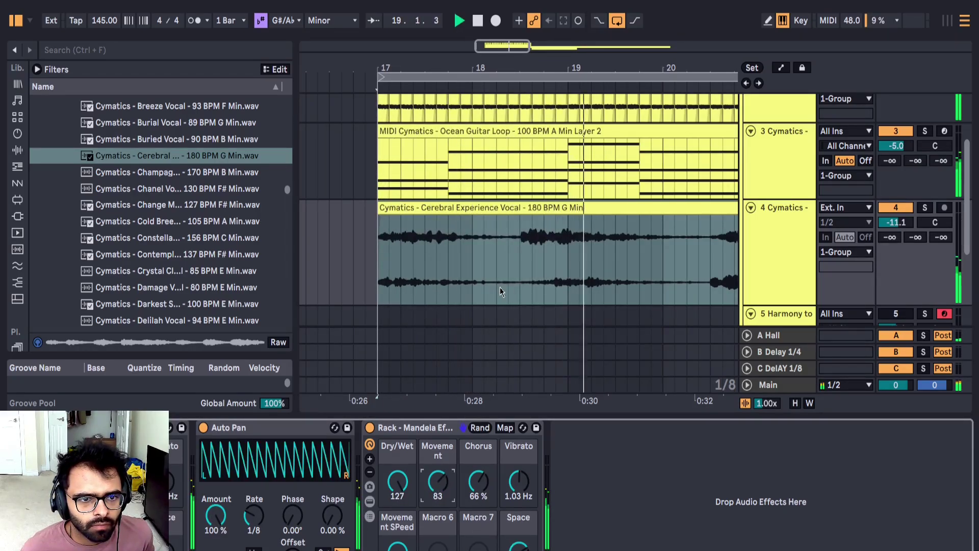
Step: Split the vocal clip at 18.3, slide the second part back to 17.4, and lower the vocal track to -16.8 dB
click(521, 276)
scroll(521, 276, down, 2)
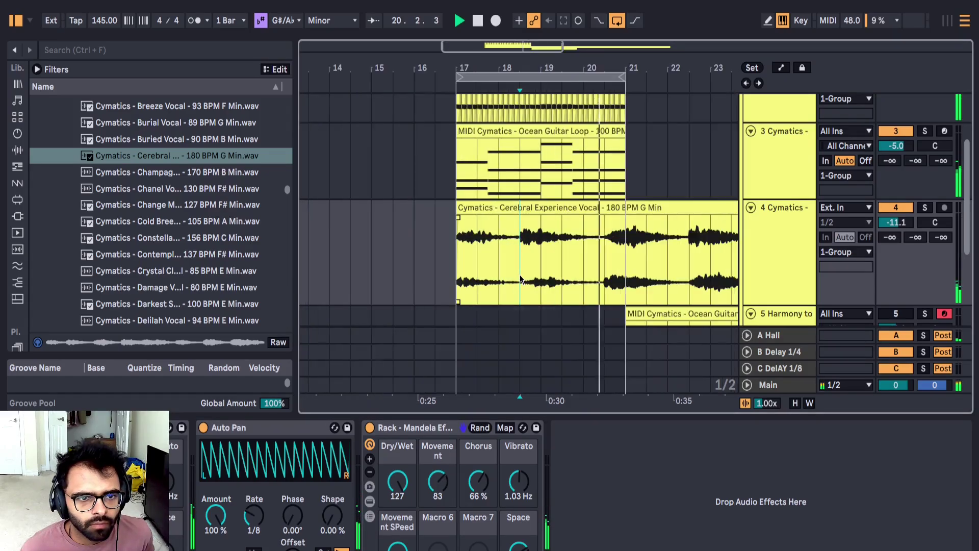
key(ctrl+e)
key(space)
mouse_move(554, 211)
mouse_down()
mouse_move(542, 219)
mouse_move(492, 209)
mouse_up()
scroll(520, 236, up, 2)
click(351, 260)
key(space)
drag(896, 223, 896, 227)
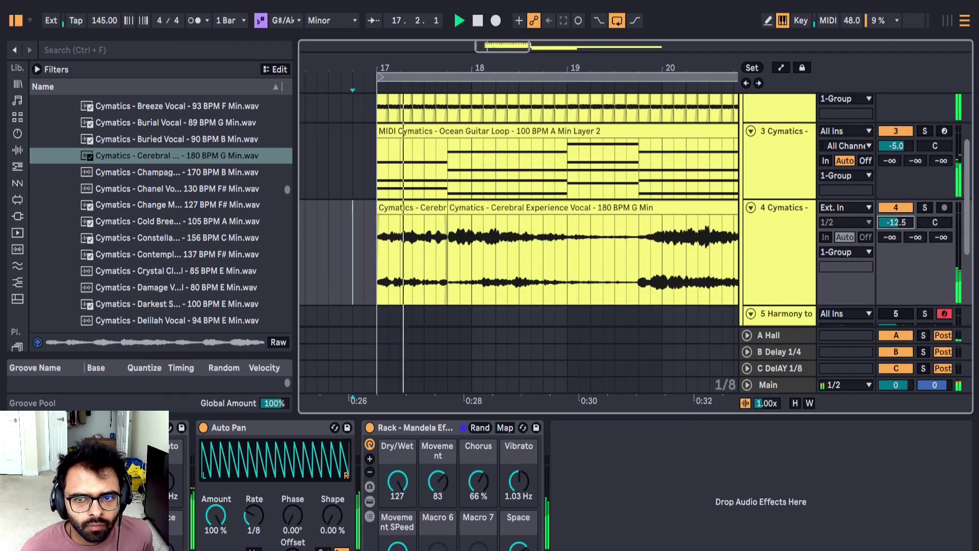
Step: Split the vocal clip at 19.4 and slide the part after the cut back to bar 19
scroll(390, 263, down, 3)
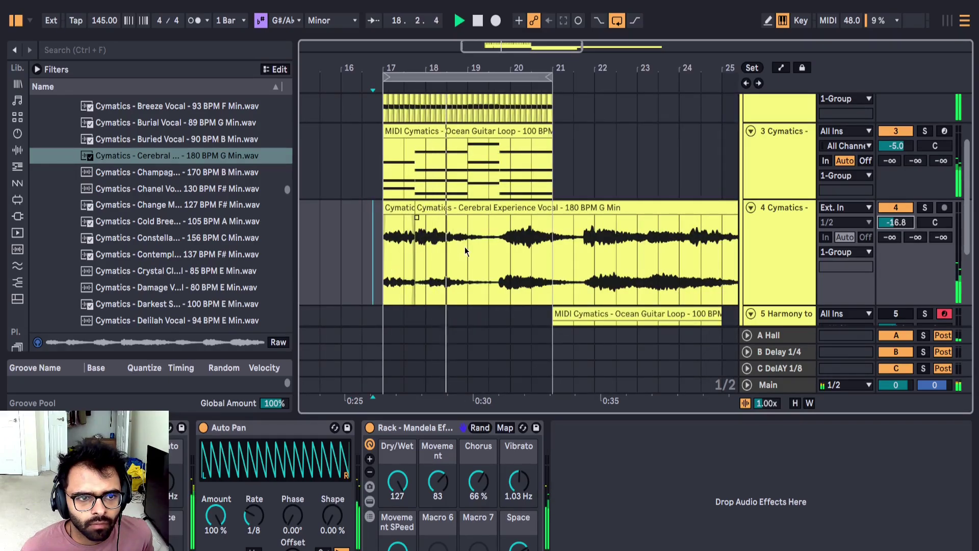
scroll(497, 245, up, 3)
click(497, 245)
key(ctrl+e)
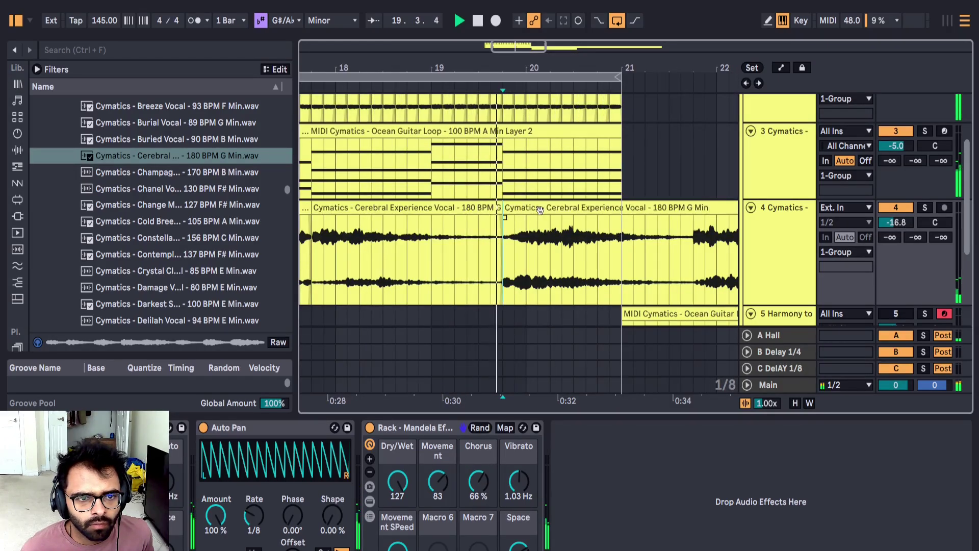
key(space)
drag(526, 210, 469, 232)
key(space)
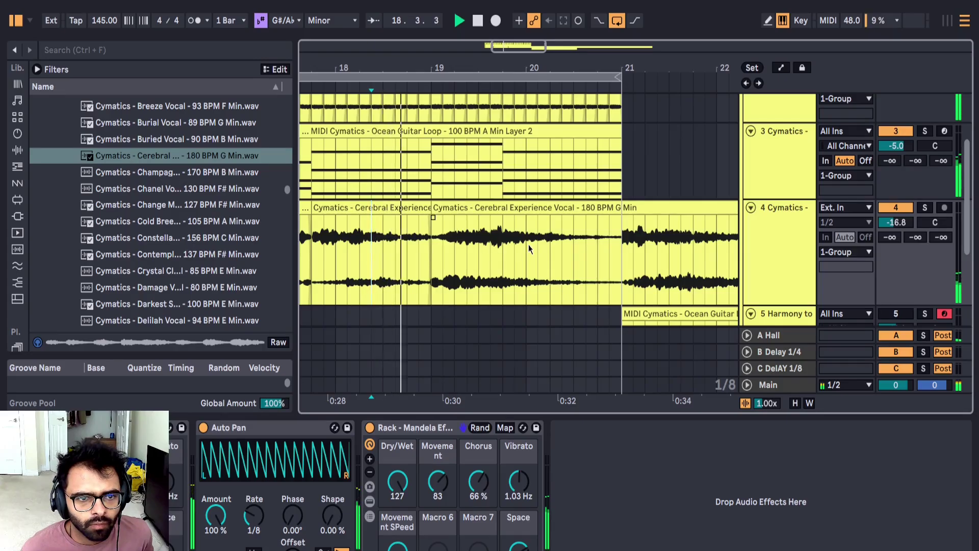
Step: Copy the vocal slice at 17.4 to 19.4 and shift the joint at bar 19 to 19.2 with a crossfade
drag(355, 209, 552, 238)
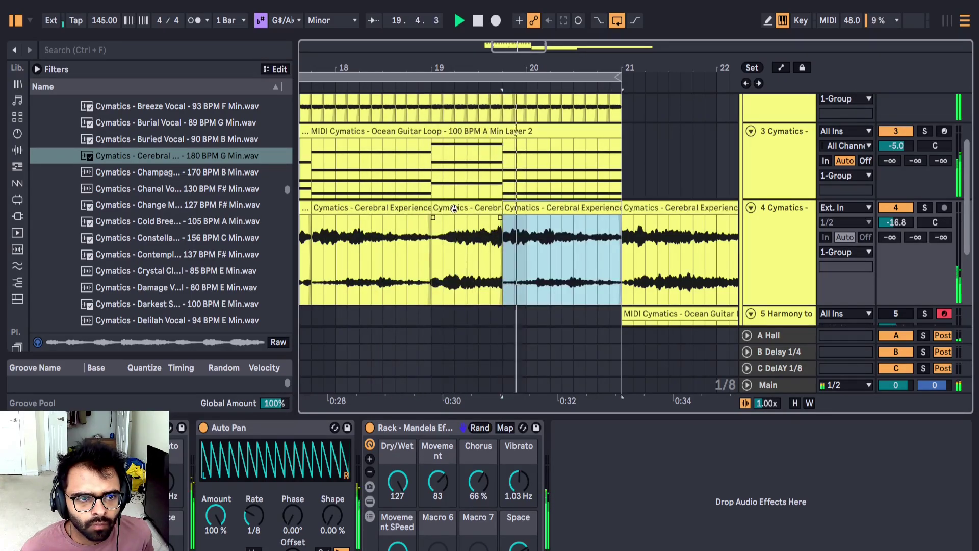
drag(433, 207, 452, 218)
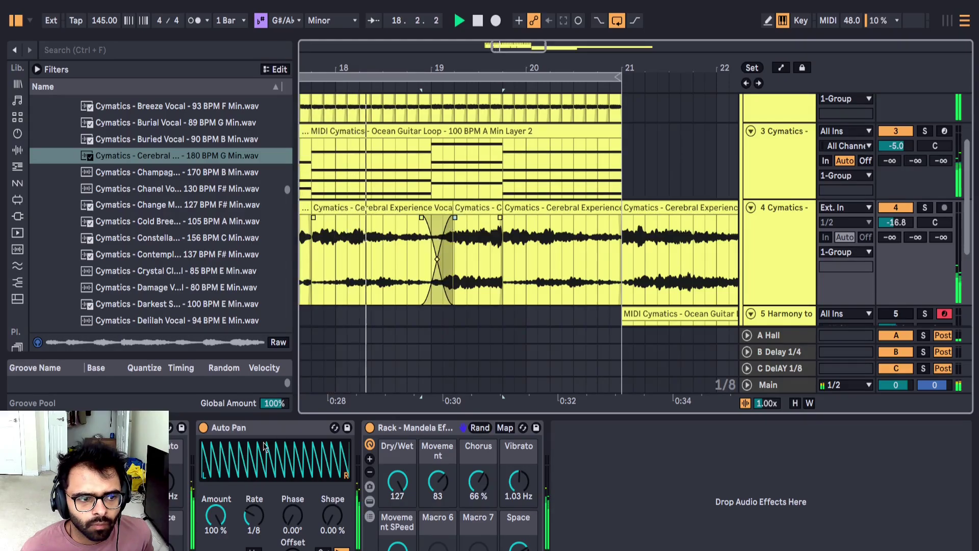
Step: Remove the Auto Pan and the Mandela Effect rack from the vocal track
click(204, 427)
click(204, 427)
key(Delete)
key(Delete)
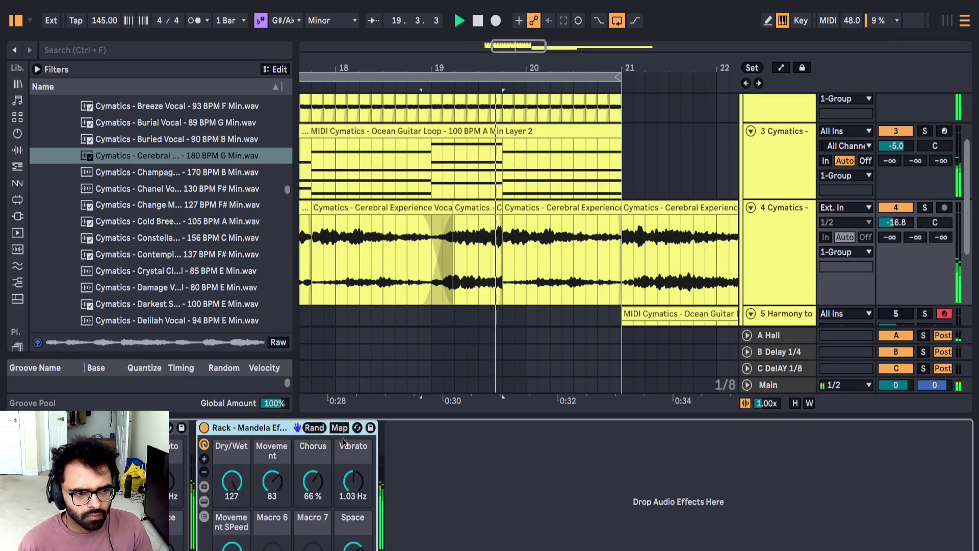
Step: Lower the Cerebral Experience vocal track's volume to -29.8 dB and pan it to 13R
scroll(447, 288, down, 3)
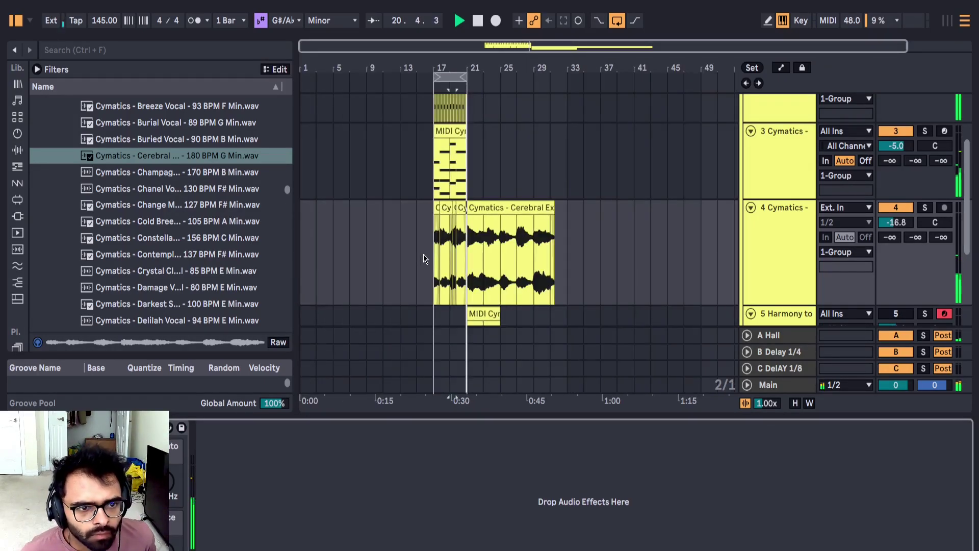
click(424, 255)
scroll(438, 256, up, 3)
scroll(475, 269, down, 1)
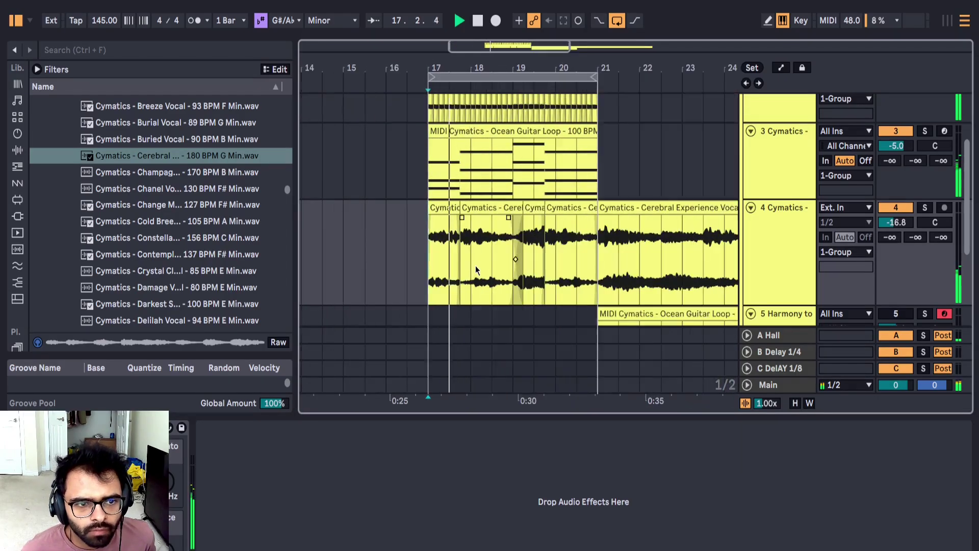
shift+click(587, 268)
mouse_move(896, 222)
mouse_down()
mouse_move(935, 216)
mouse_move(895, 230)
mouse_up()
scroll(775, 220, down, 1)
scroll(776, 221, down, 1)
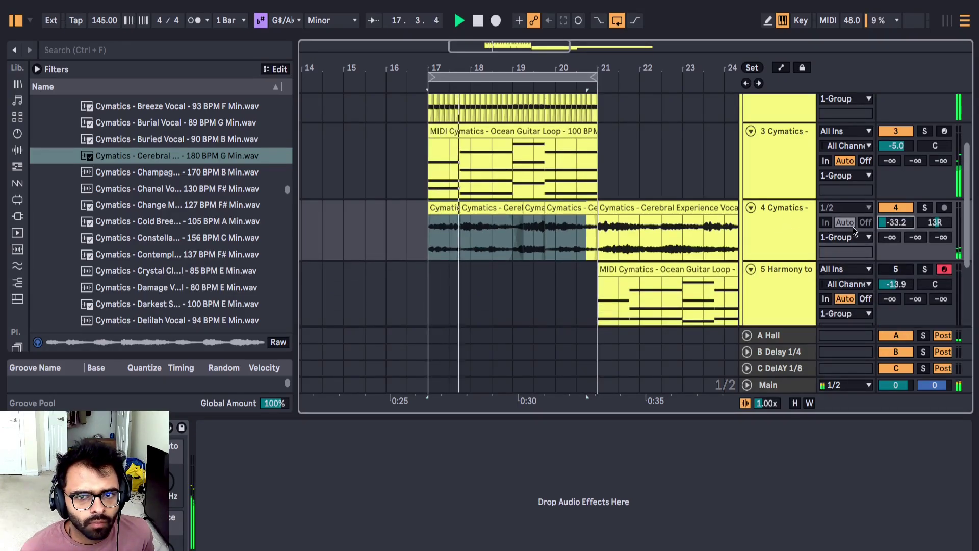
Step: Add an audio track below the vocal track and audition the 84 BPM G# Min Cymatics vocal loop
click(785, 253)
key(ctrl+t)
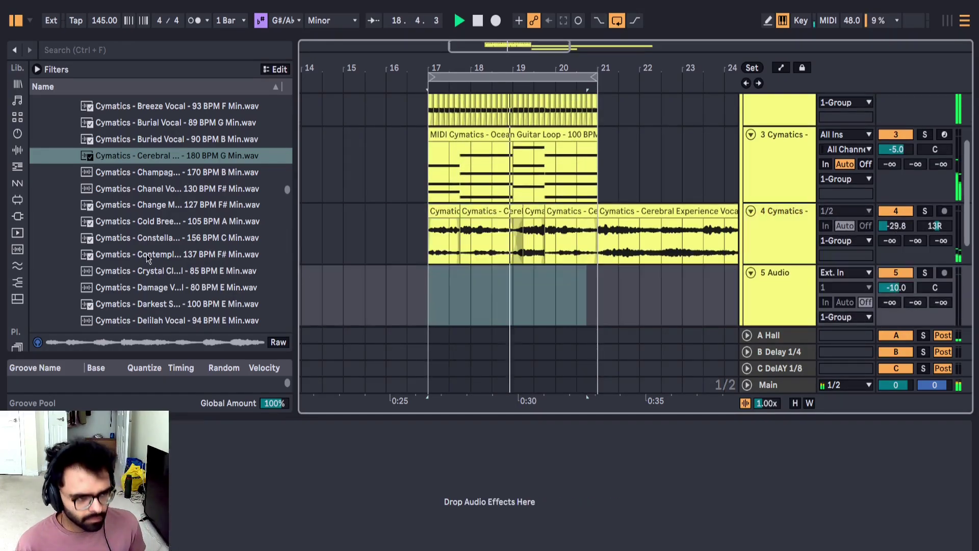
scroll(148, 234, down, 5)
scroll(149, 234, down, 10)
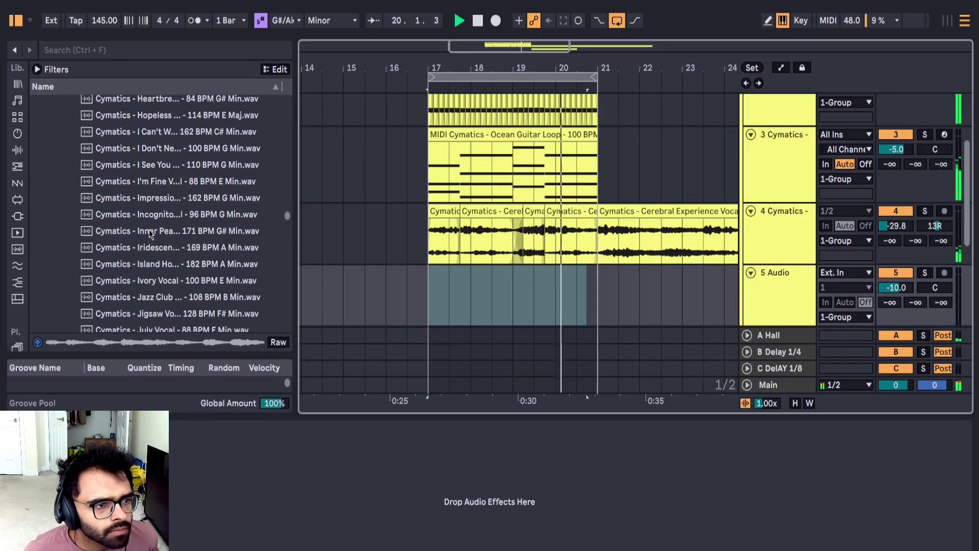
scroll(198, 204, up, 3)
click(208, 182)
key(space)
click(205, 167)
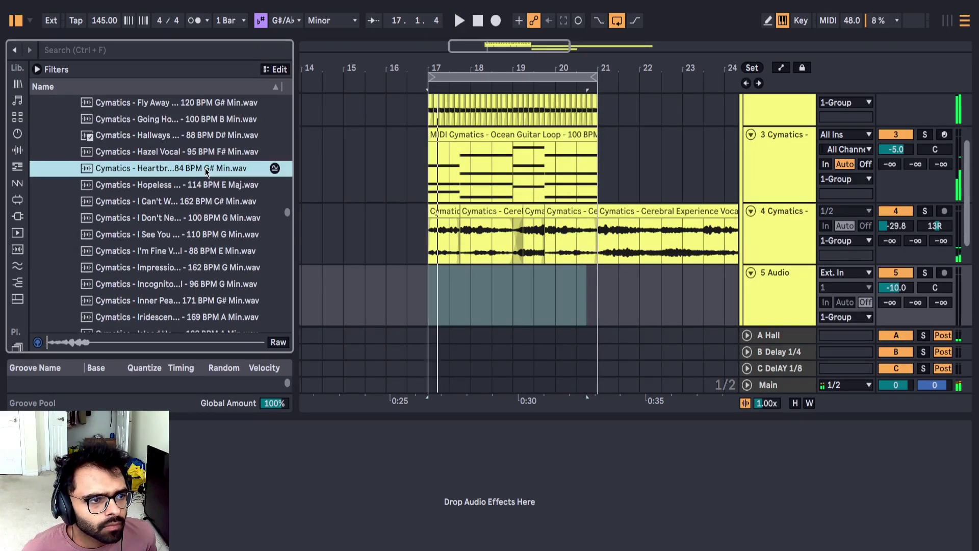
Step: Audition further Cymatics vocal loops, including the 171 BPM, Know Better 80 BPM and Loyalty 130 BPM loops in G# Min
scroll(154, 238, down, 4)
click(192, 229)
click(229, 201)
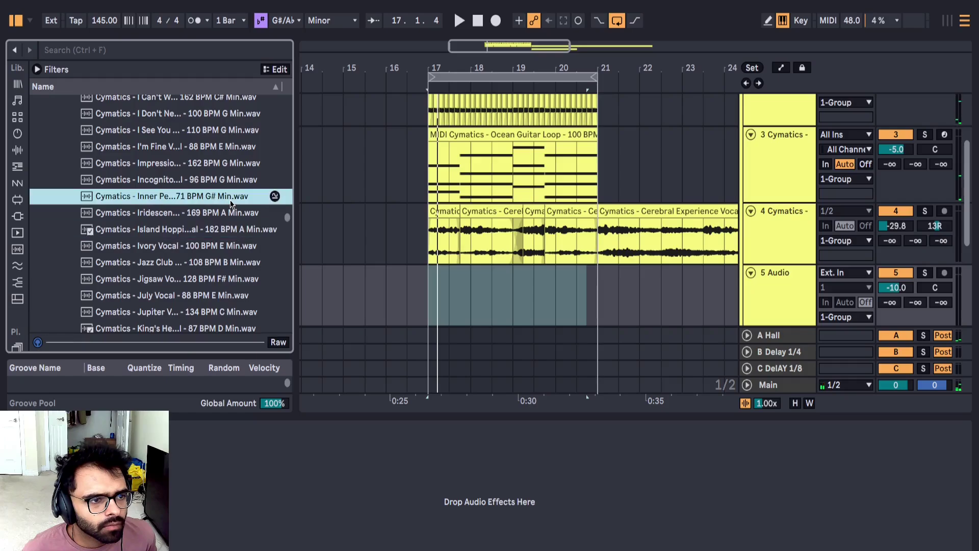
scroll(207, 209, down, 4)
click(203, 213)
click(197, 237)
scroll(194, 237, down, 4)
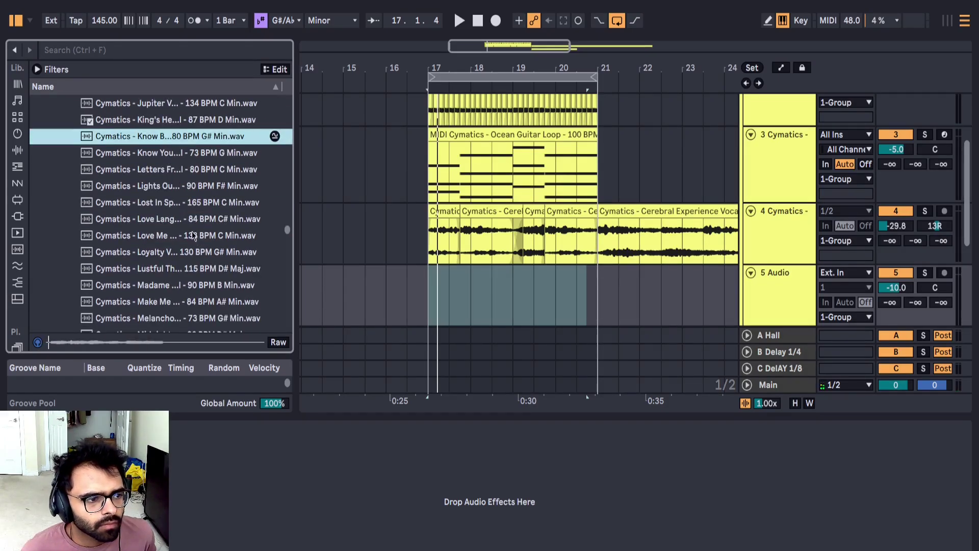
click(186, 252)
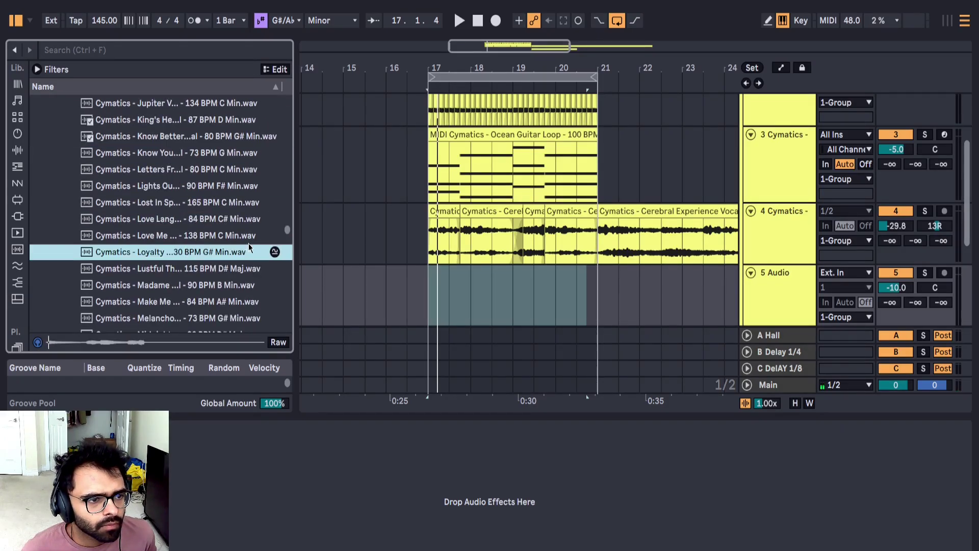
Step: Duplicate the chopped guitar slice track with its clips and solo the duplicate while playing from bar 17
scroll(541, 195, up, 5)
click(430, 225)
key(space)
click(785, 209)
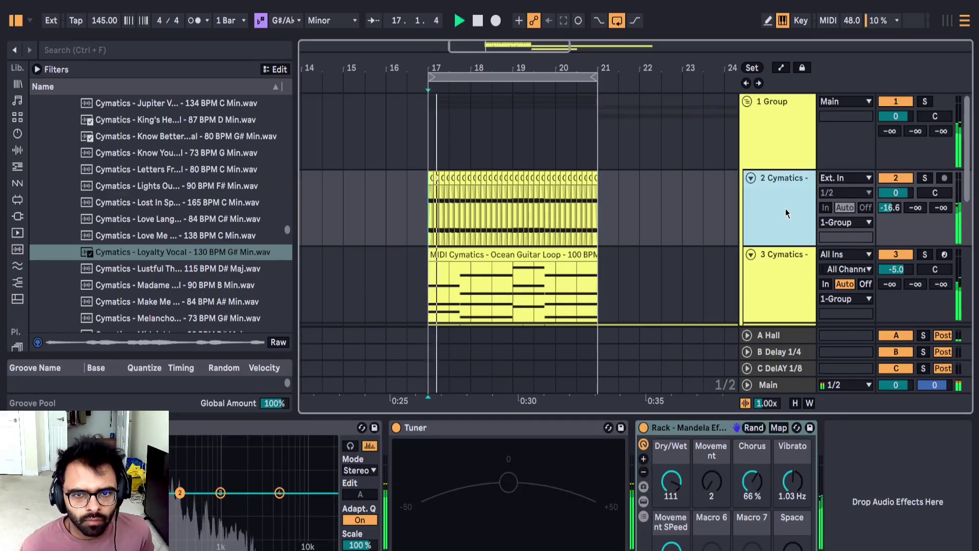
key(ctrl+d)
click(924, 254)
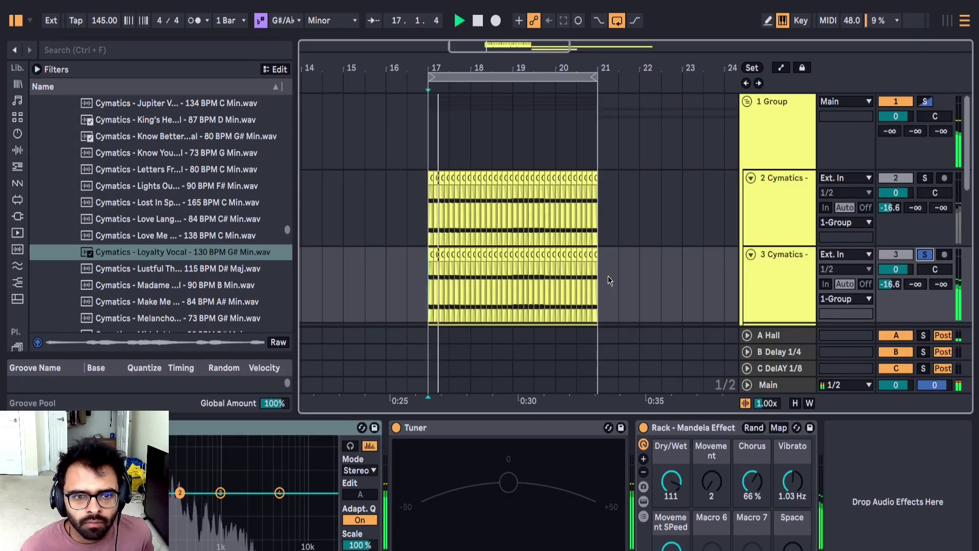
Step: Add an Auto Pan after the Mandela Effect rack on the duplicated guitar track
scroll(763, 227, down, 6)
click(781, 243)
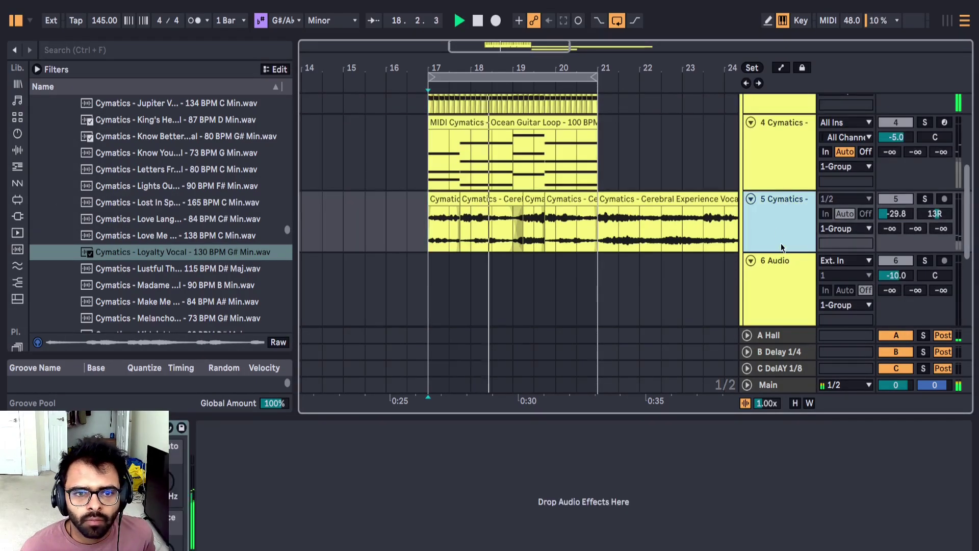
scroll(780, 240, up, 2)
click(777, 196)
scroll(340, 199, up, 3)
click(17, 134)
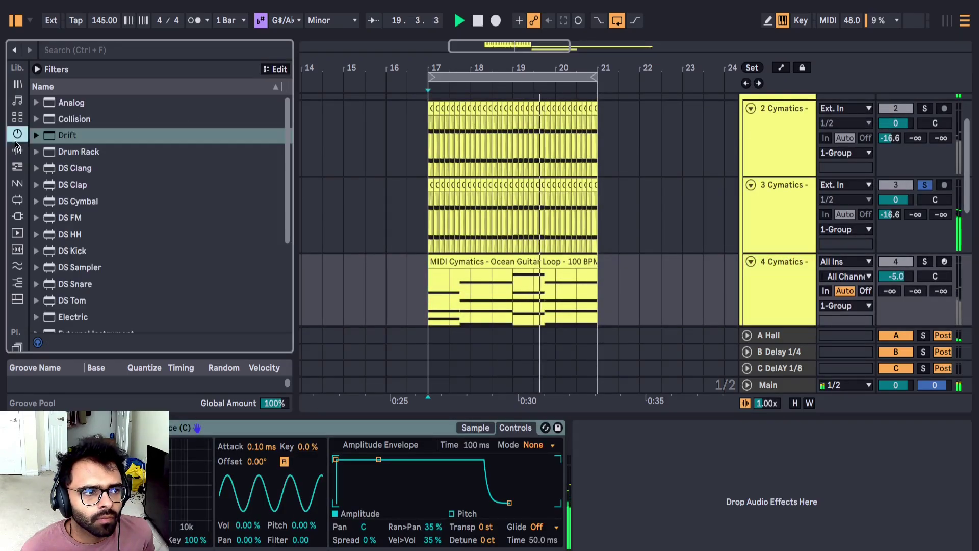
click(17, 149)
drag(121, 169, 471, 271)
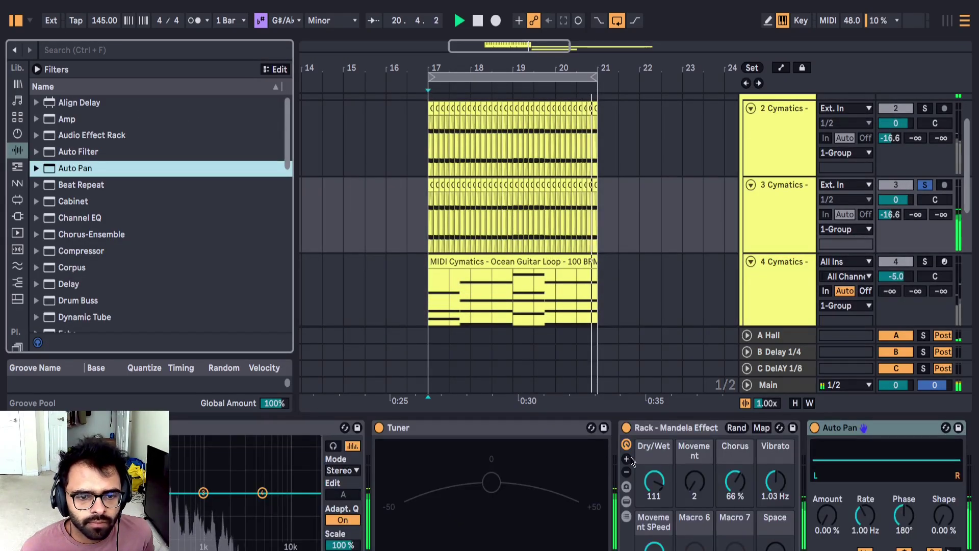
Step: Set the new Auto Pan to 100% amount, 0° phase and a sawtooth waveform with a tempo-synced 1/8 rate
drag(756, 519, 757, 475)
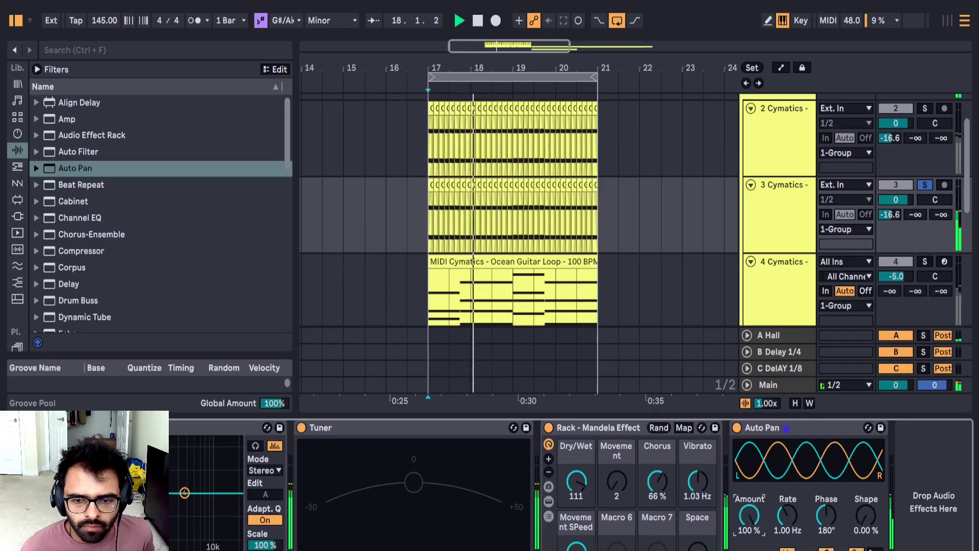
click(787, 550)
drag(826, 517, 825, 550)
click(874, 549)
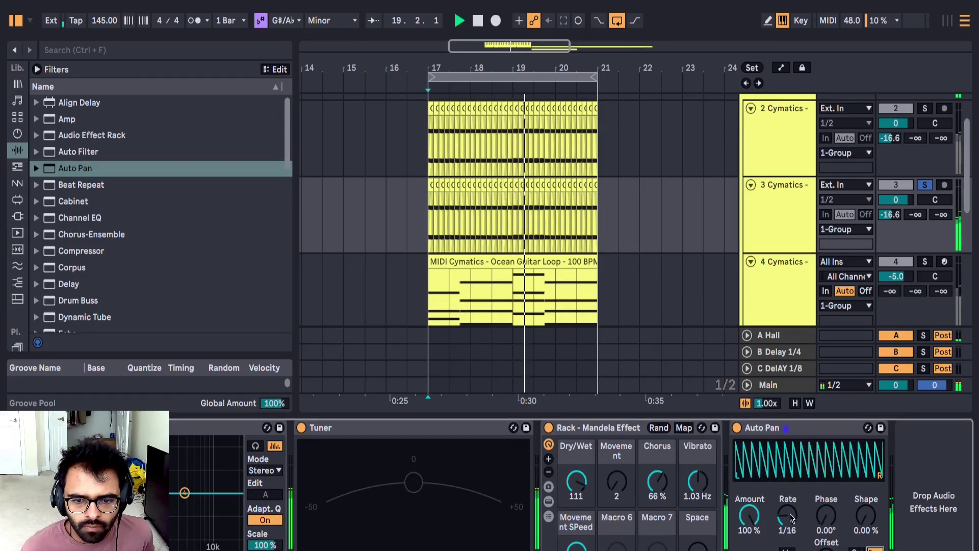
mouse_move(790, 518)
mouse_down()
mouse_move(790, 532)
mouse_move(788, 522)
mouse_up()
Step: Set the Auto Pan's shape to 13.5%, and the Mandela Effect rack's Chorus to 68% and Movement to 127
click(749, 550)
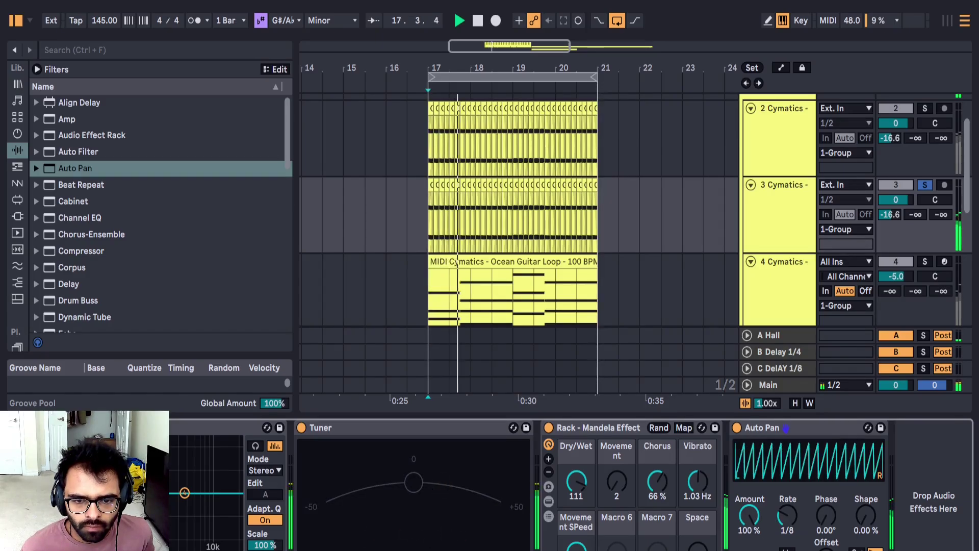
drag(865, 516, 865, 509)
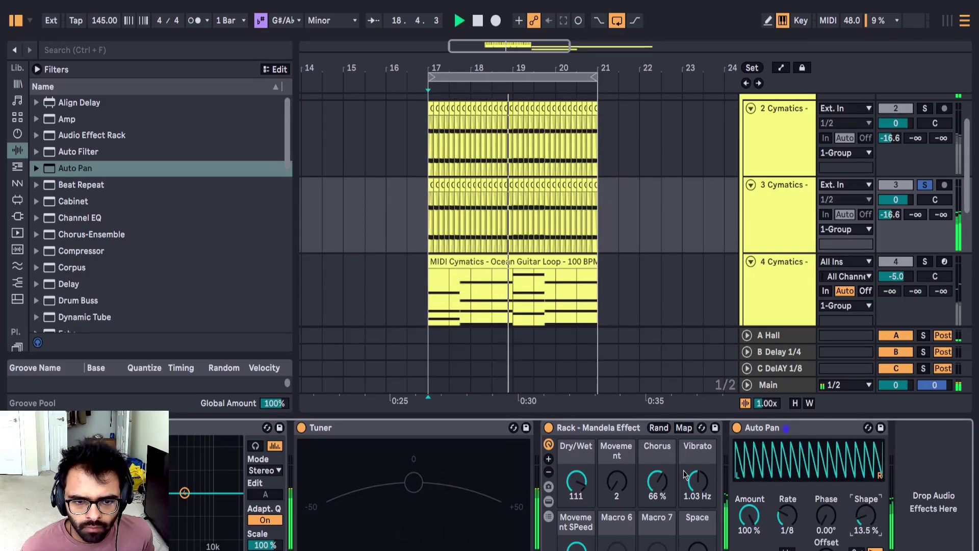
drag(658, 481, 657, 489)
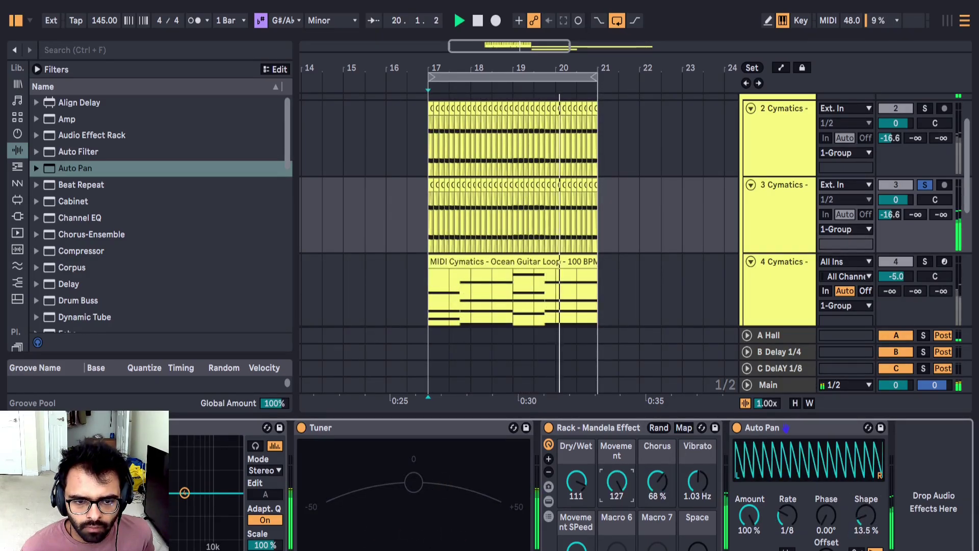
Step: Add the XLNT-LD Skrilla Elephant 01 RACK between the Mandela Effect rack and Auto Pan on the duplicated guitar track
scroll(16, 219, up, 5)
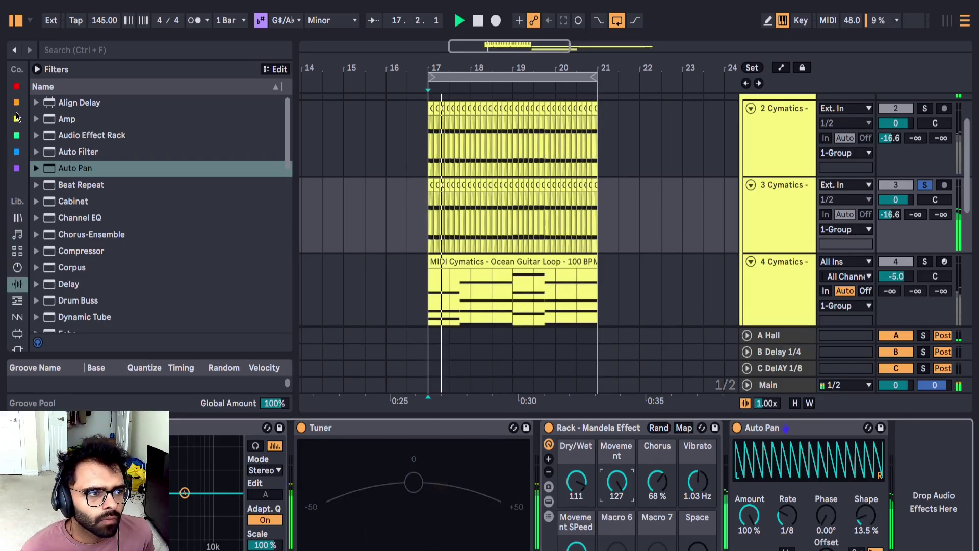
click(16, 102)
scroll(105, 221, down, 4)
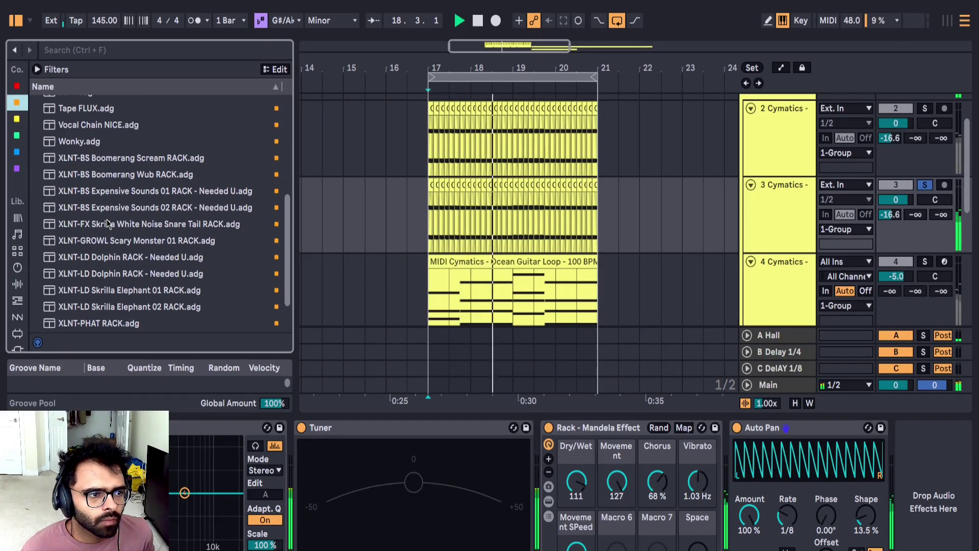
click(108, 223)
click(144, 245)
click(146, 258)
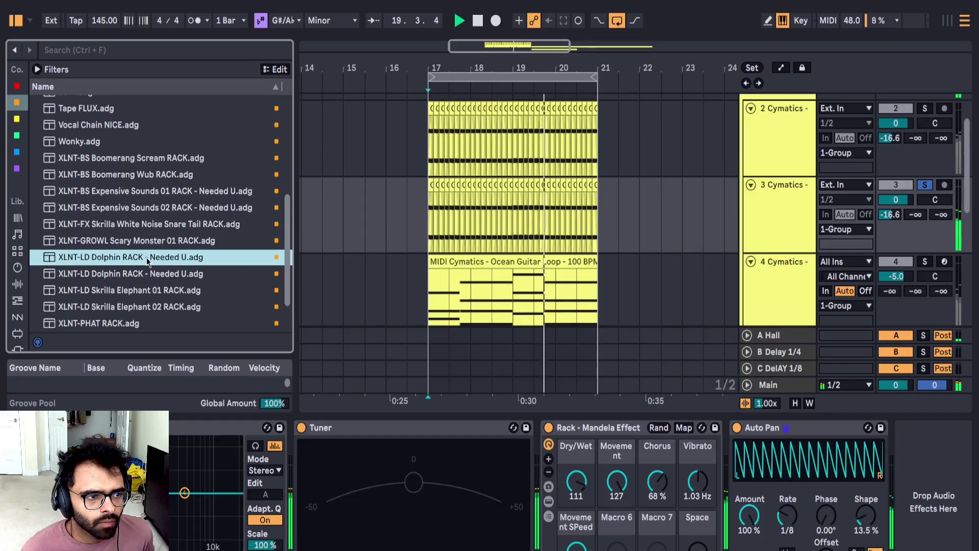
drag(156, 292, 731, 475)
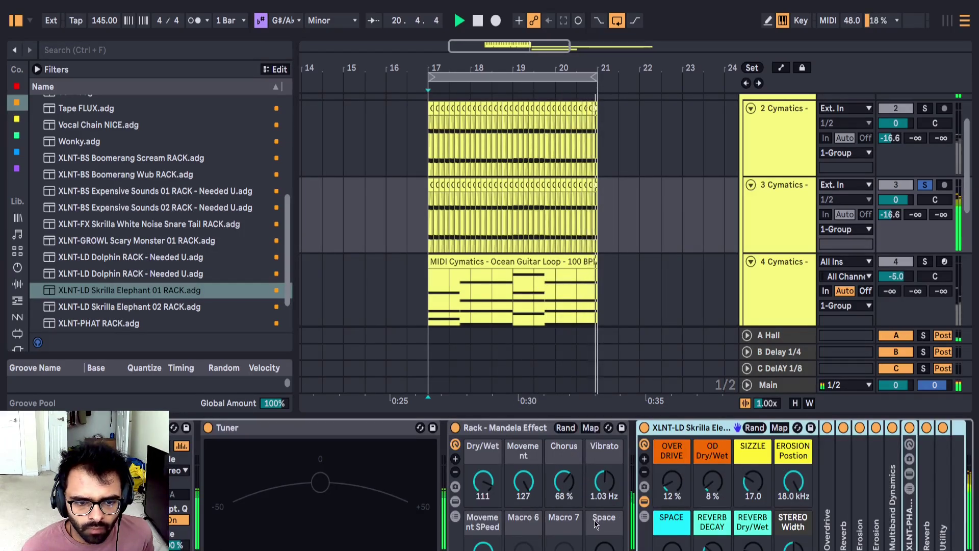
Step: Set the Mandela Effect's Dry/Wet to 127, Movement to 19 and Chorus to 66%, and swap the Skrilla rack for XLNT-LD Skrilla Elephant 02 RACK
drag(521, 479, 563, 461)
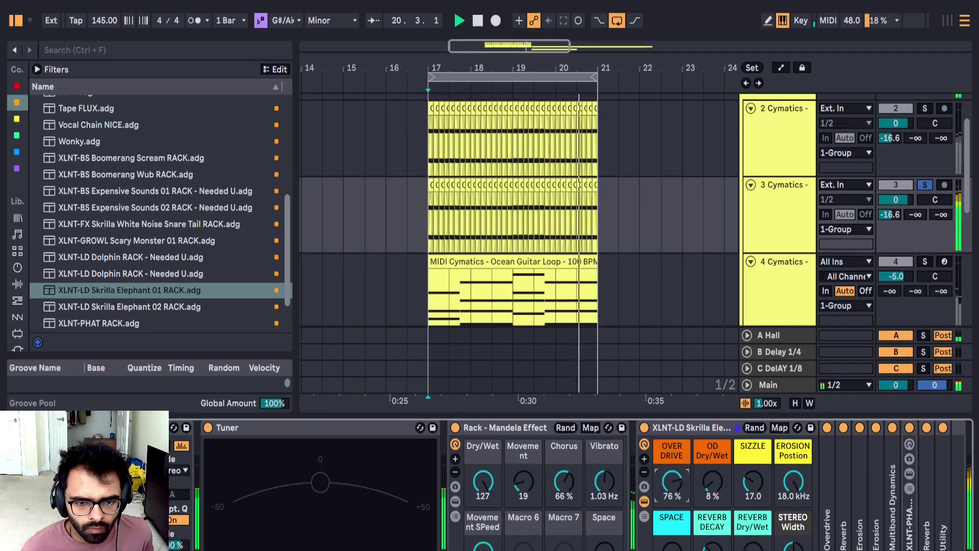
scroll(126, 301, down, 1)
drag(128, 291, 689, 496)
click(83, 480)
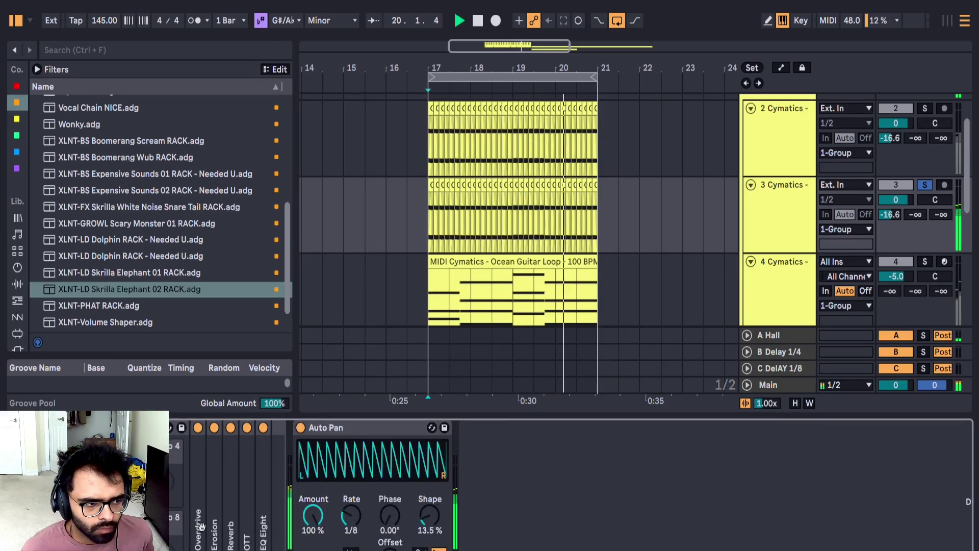
scroll(202, 526, left, 5)
Step: Insert a new MIDI track directly below the duplicated guitar track and show the instruments library
click(763, 229)
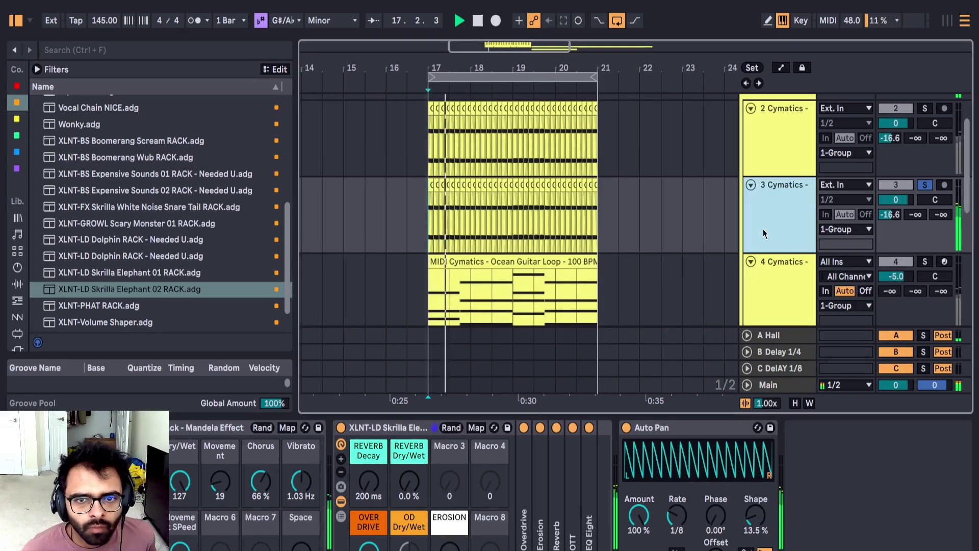
scroll(762, 236, up, 1)
key(ctrl+shift+t)
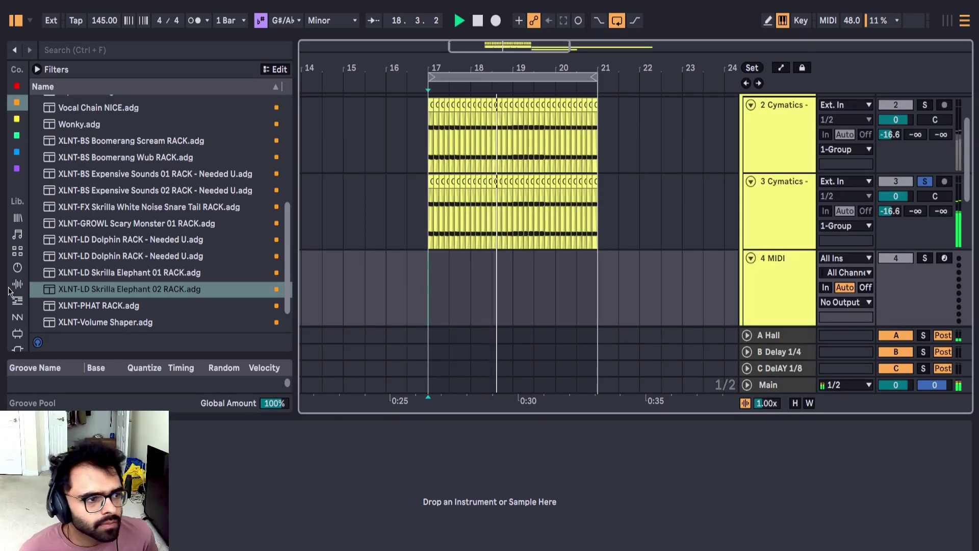
click(16, 267)
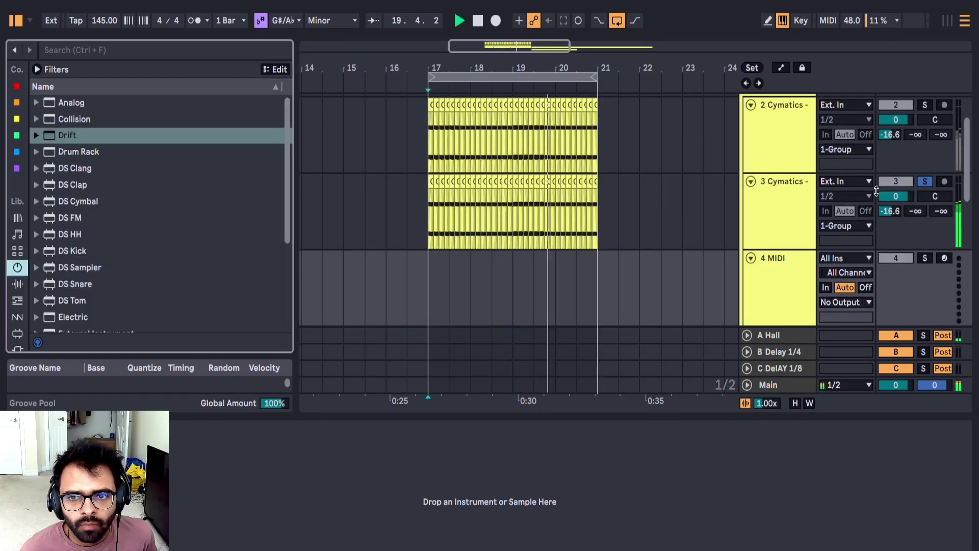
Step: Set the pitch of all 32 duplicated guitar slices from bar 17 to 21 to -1 semitone
click(602, 215)
drag(602, 216, 428, 210)
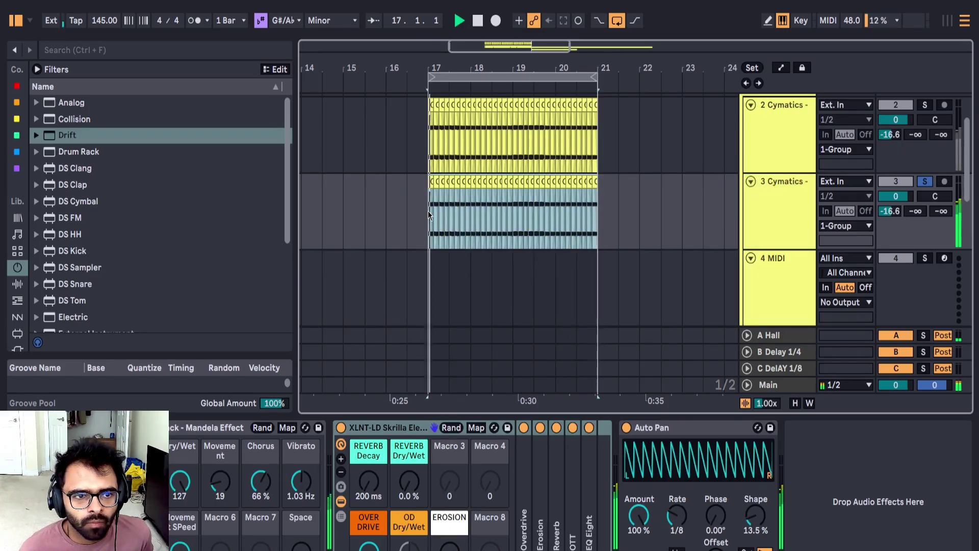
key(shift+Tab)
click(242, 272)
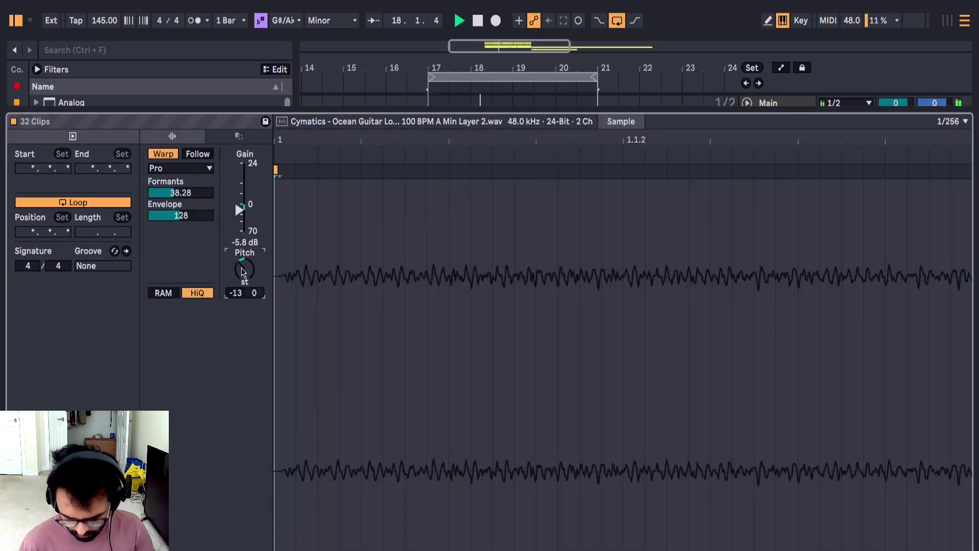
text(-1)
key(Return)
key(shift+Tab)
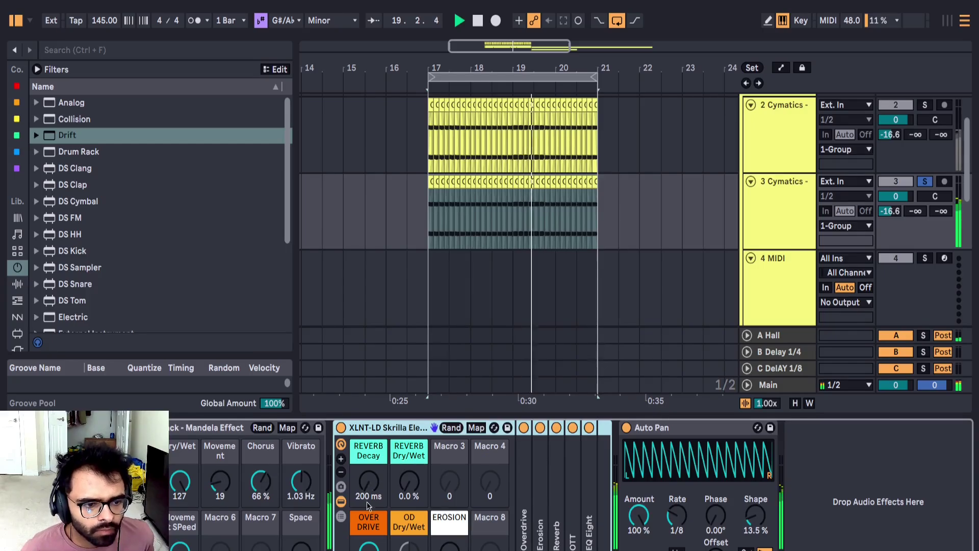
Step: Add the XLNT-PHAT RACK after the Auto Pan on the duplicated guitar track and set its PHAT macro to 127
click(368, 547)
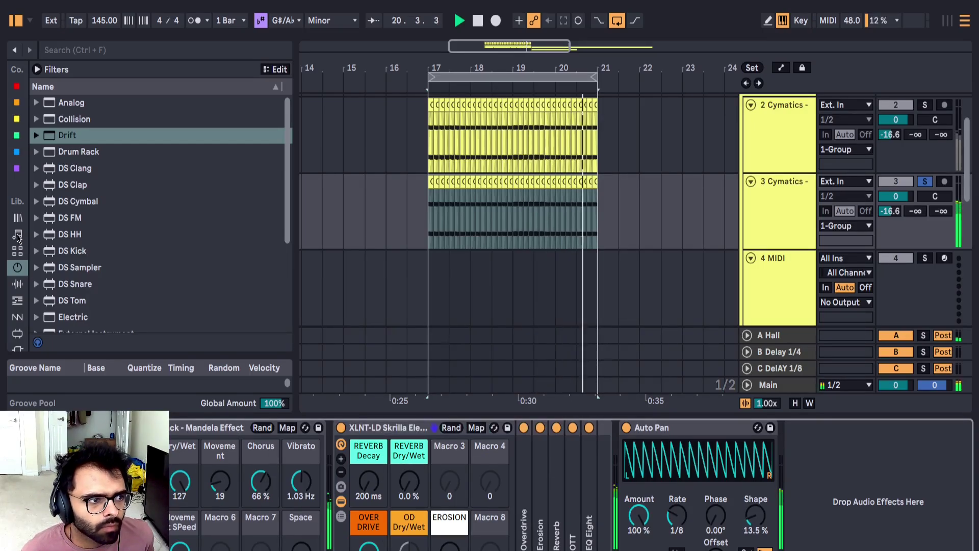
click(16, 102)
scroll(85, 136, up, 4)
scroll(85, 137, up, 3)
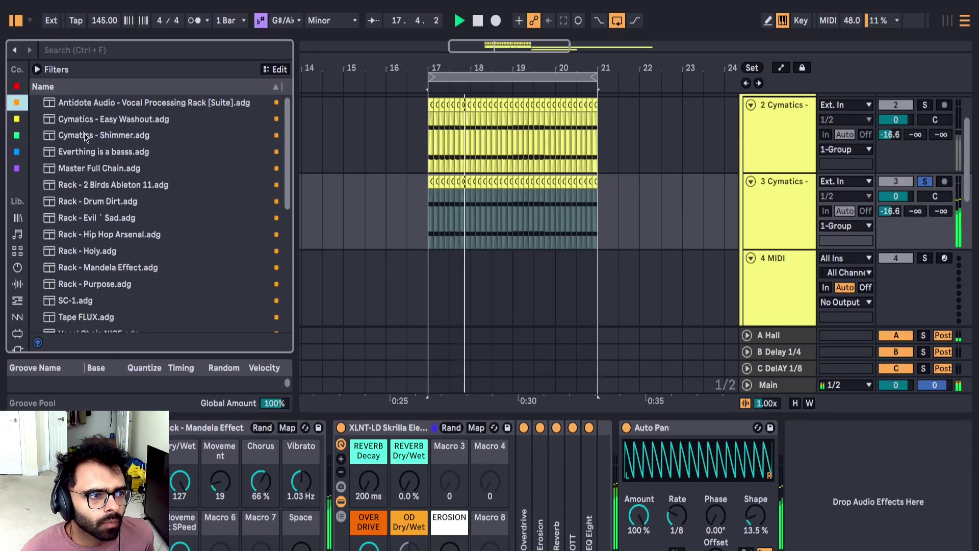
scroll(102, 214, down, 8)
click(113, 257)
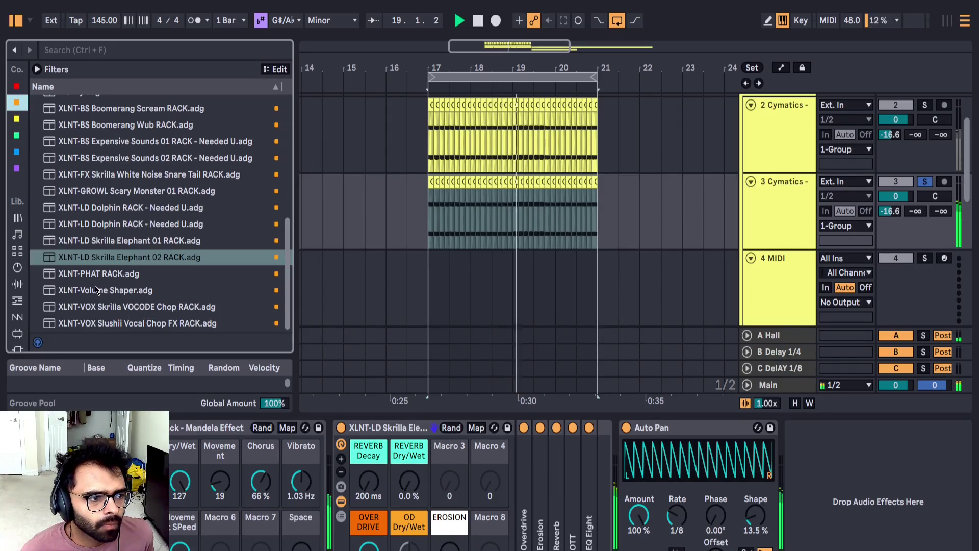
double_click(97, 273)
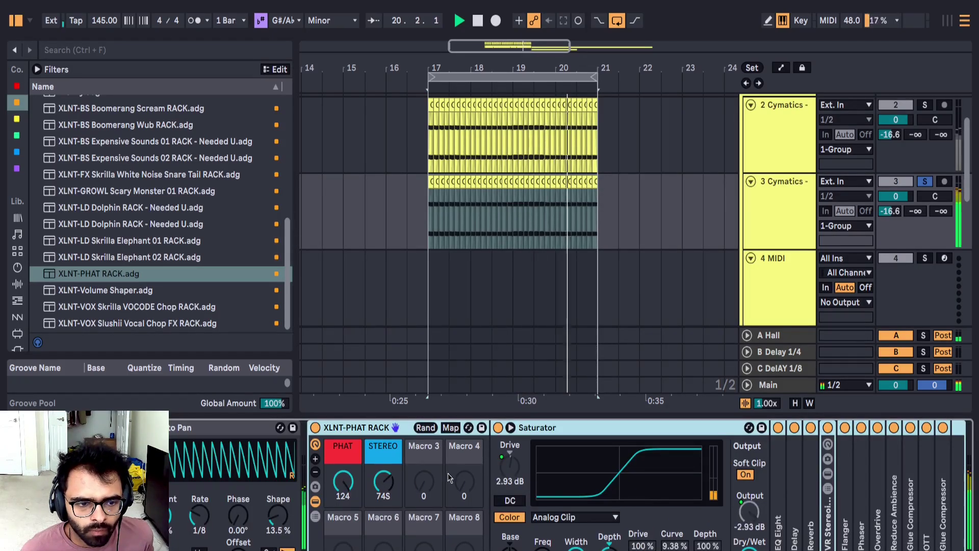
drag(343, 480, 342, 469)
click(17, 284)
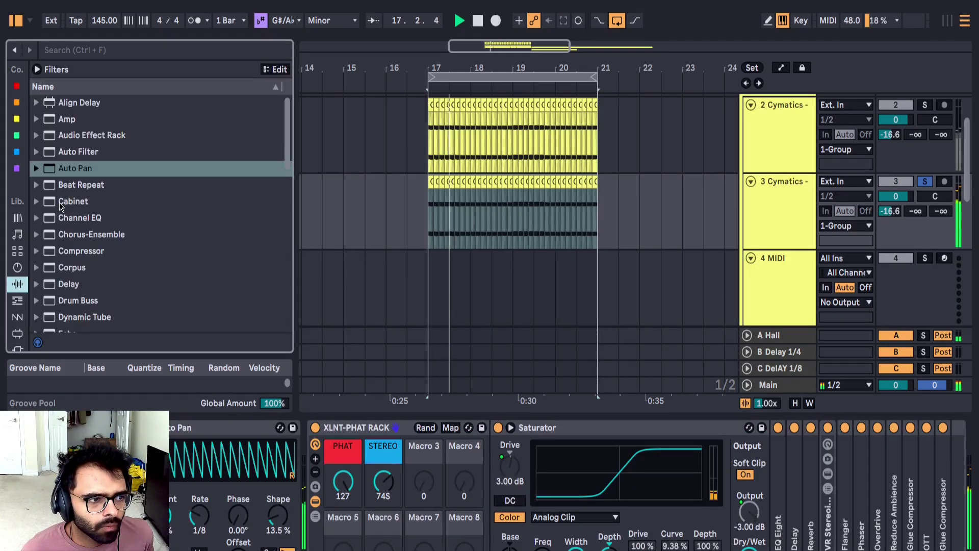
scroll(102, 229, down, 3)
drag(77, 280, 392, 156)
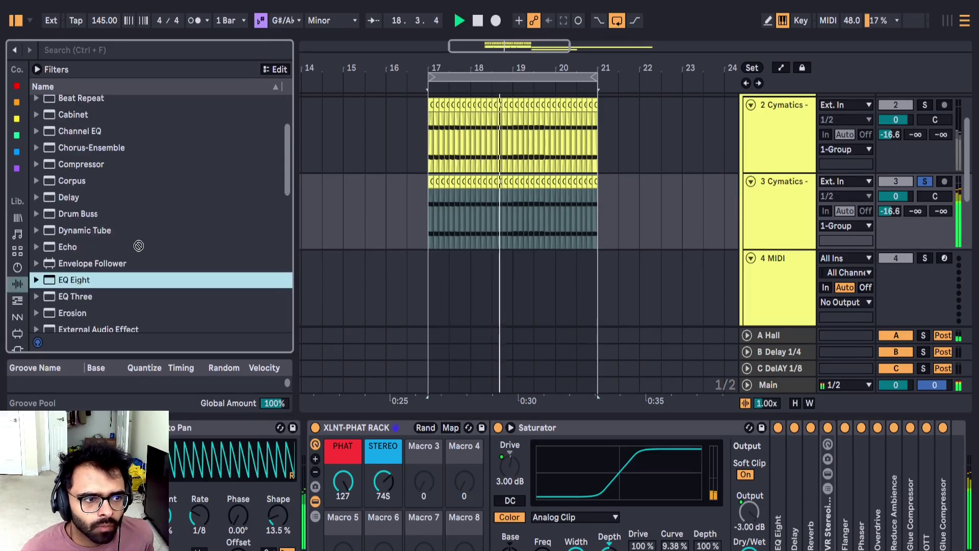
Step: Render the duplicated guitar track with its effects to audio in place, allowing playback to stop
right_click(783, 190)
click(65, 118)
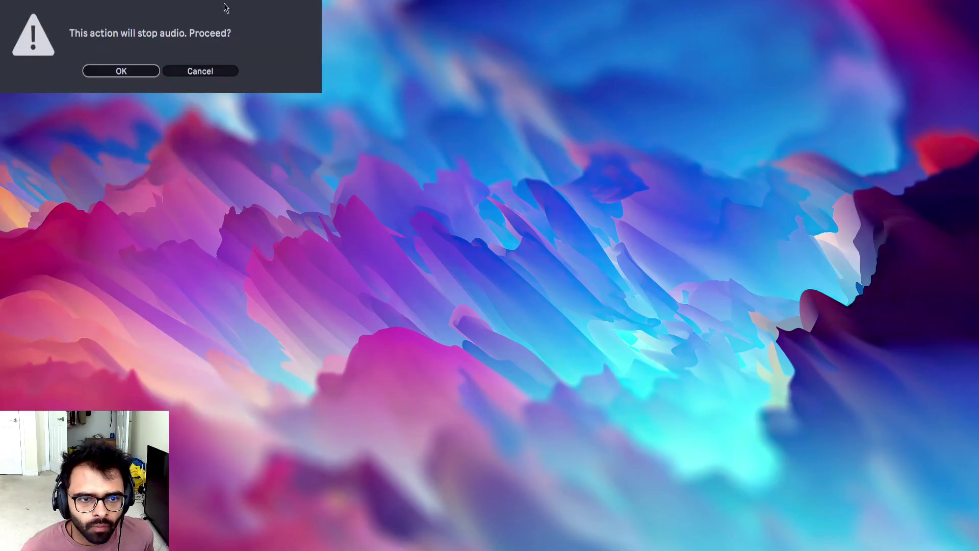
click(122, 70)
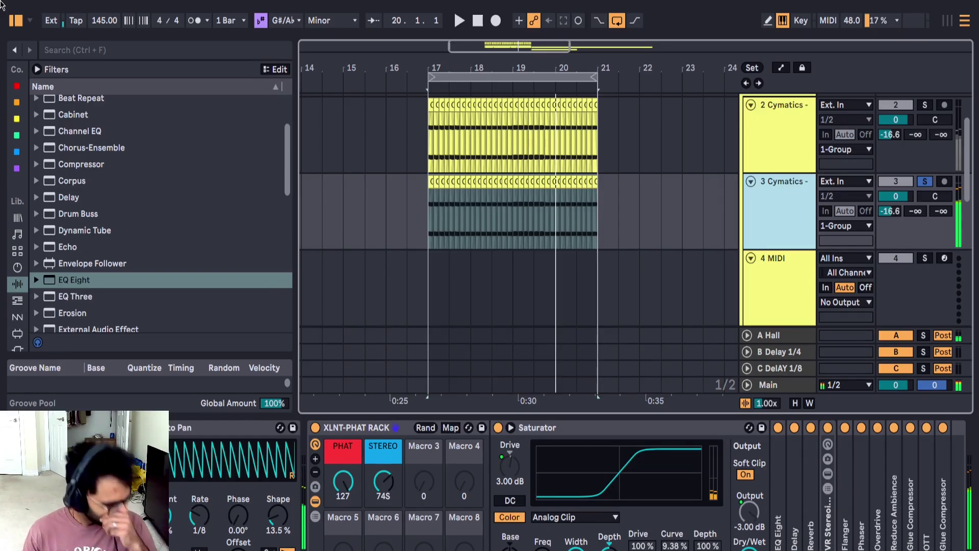
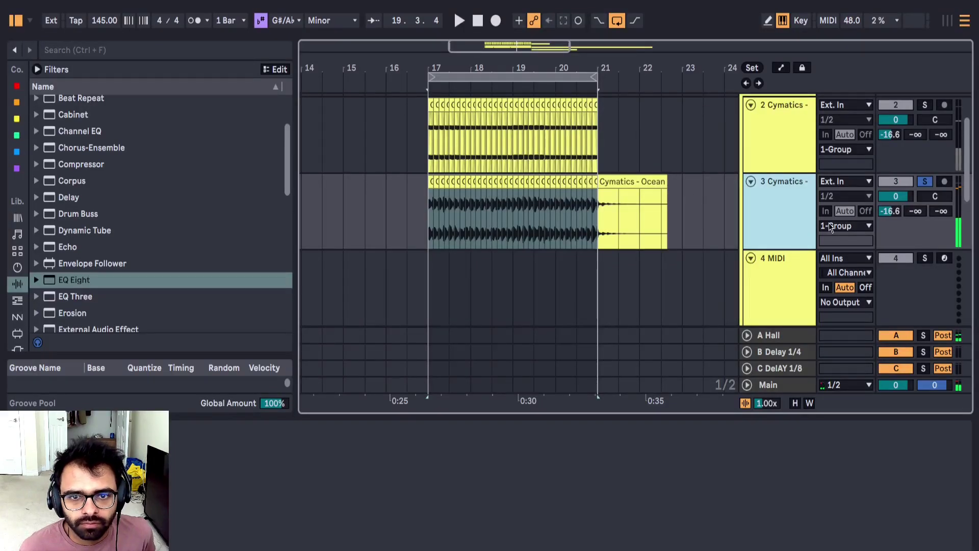
right_click(788, 212)
click(488, 257)
Step: Extend the first rendered guitar clip from bar 17 over the chopped clips to about 21.2.3
scroll(418, 209, up, 5)
click(430, 205)
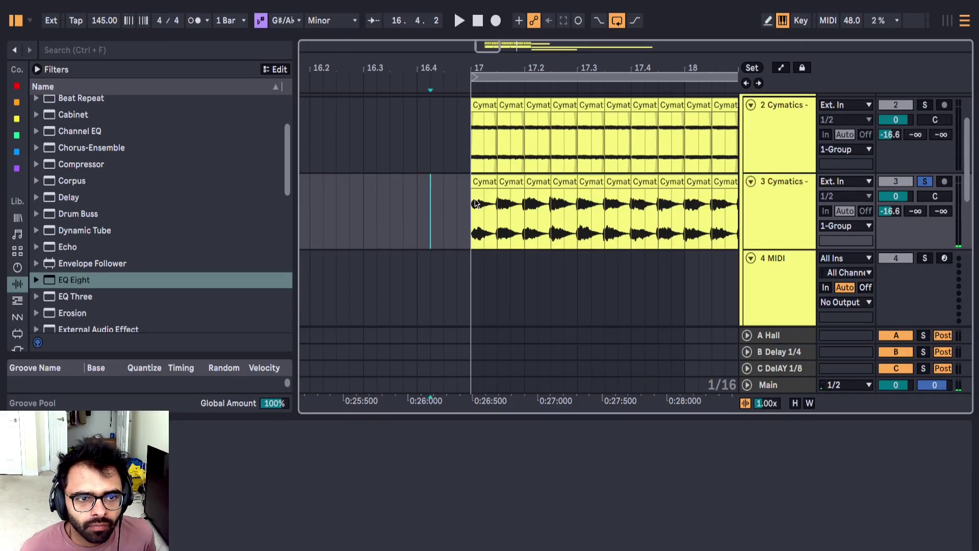
drag(497, 182, 977, 218)
scroll(546, 215, down, 5)
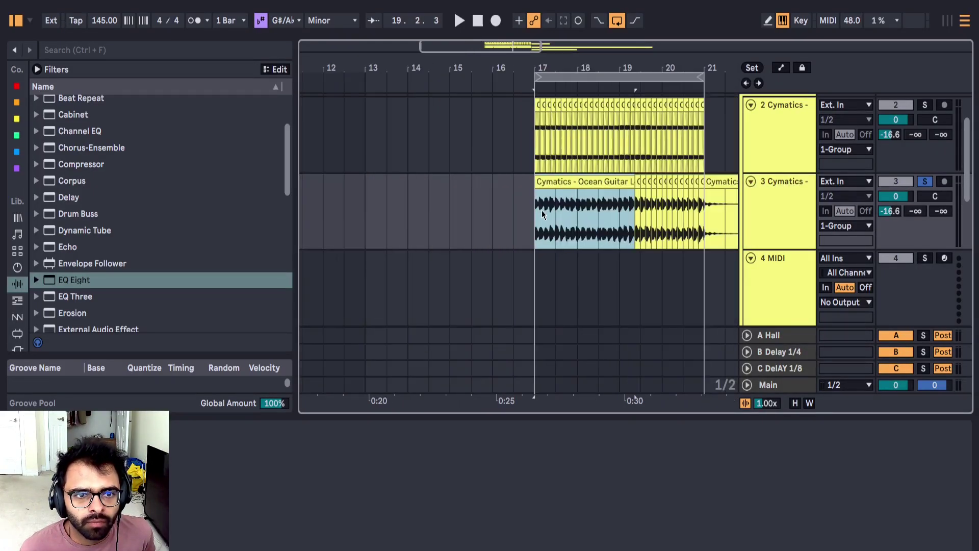
drag(633, 181, 713, 192)
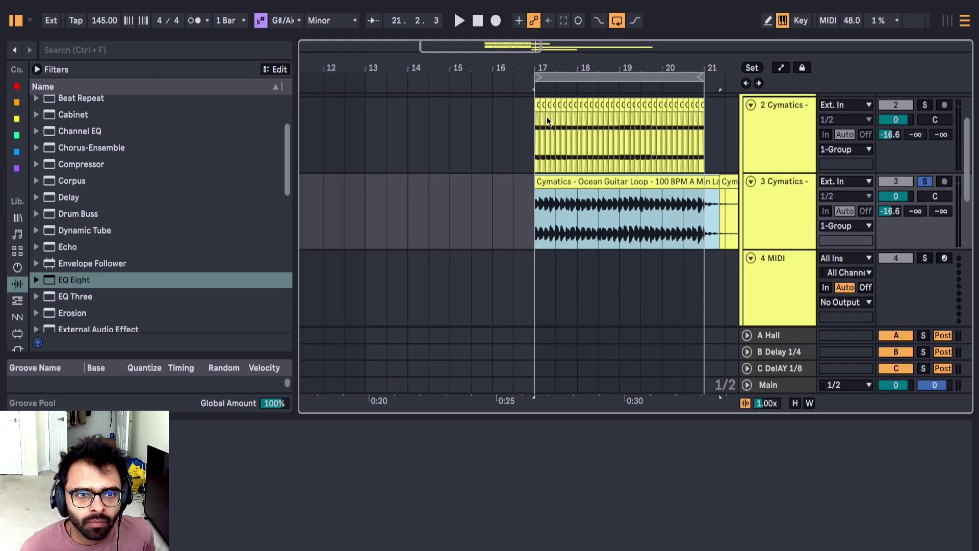
Step: Play from bar 17, unsolo the rendered guitar track and mute it
click(529, 165)
key(space)
scroll(528, 166, up, 1)
click(925, 199)
click(896, 199)
scroll(654, 197, up, 3)
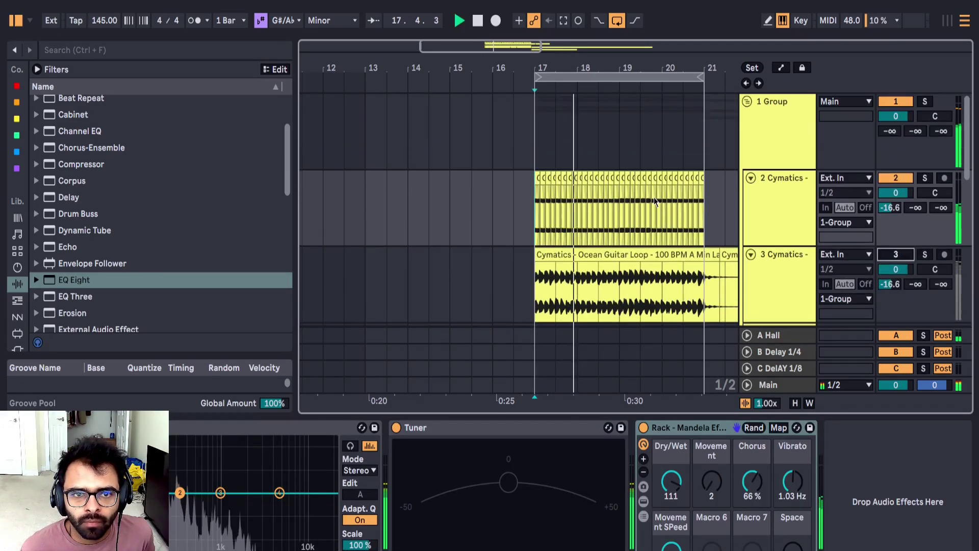
Step: Move the extended rendered guitar clip from bar 17 to bar 25 on its own track
shift+click(710, 200)
scroll(556, 174, down, 2)
scroll(555, 174, down, 3)
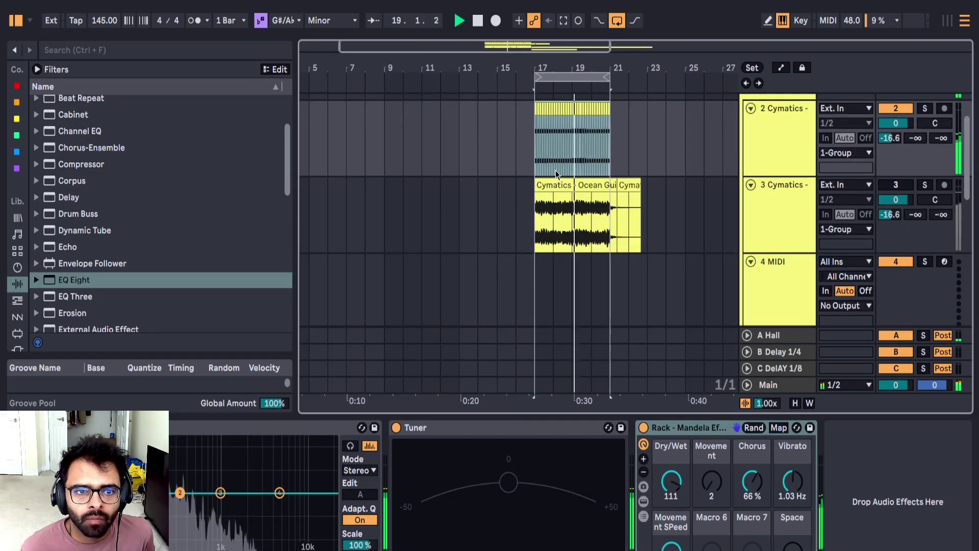
drag(555, 185, 713, 220)
scroll(612, 249, down, 3)
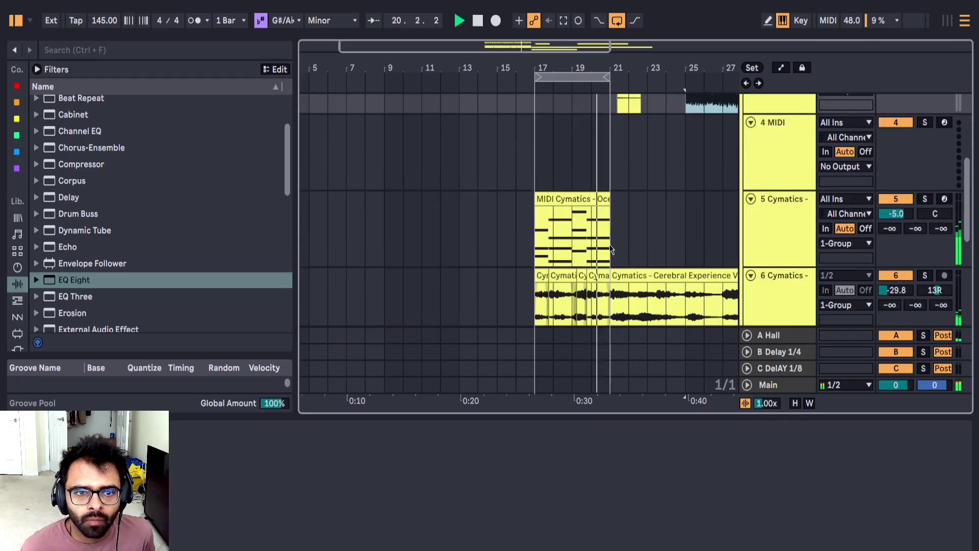
Step: Set the pitch of the second Cerebral Experience vocal chop to -11 semitones
scroll(612, 249, down, 3)
drag(538, 182, 596, 190)
key(shift+Tab)
key(shift+Tab)
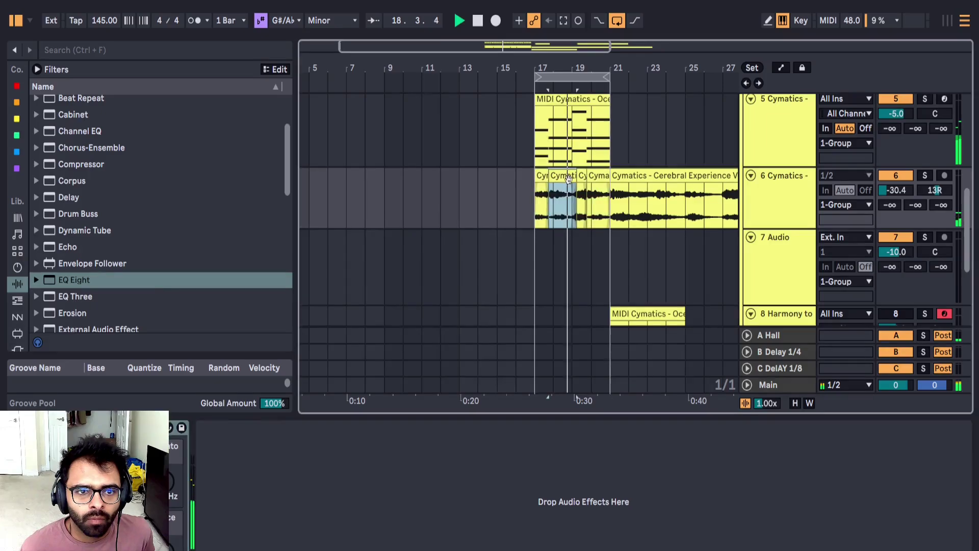
double_click(569, 177)
text(-11)
key(Return)
key(b)
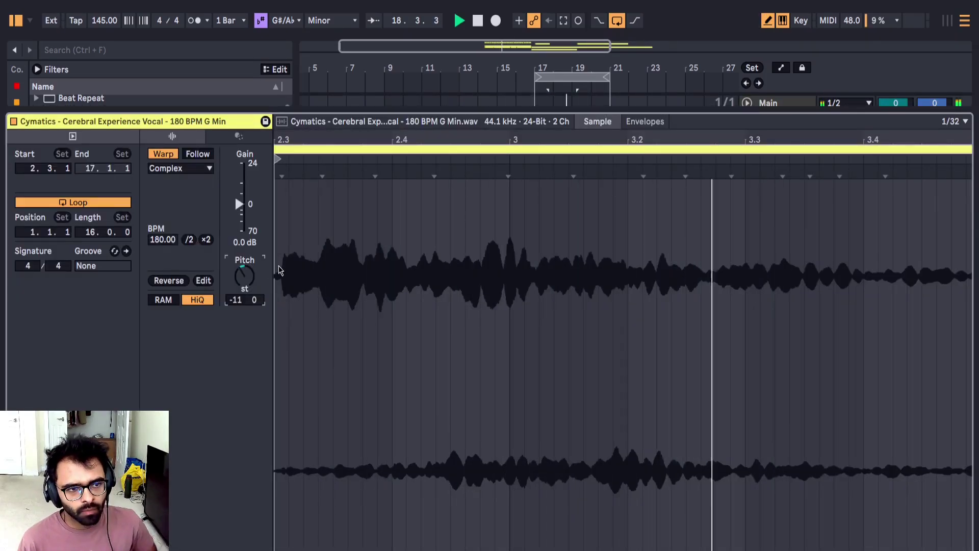
Step: Set the second vocal chop's pitch to -4 semitones and raise its clip gain slightly
drag(239, 204, 239, 189)
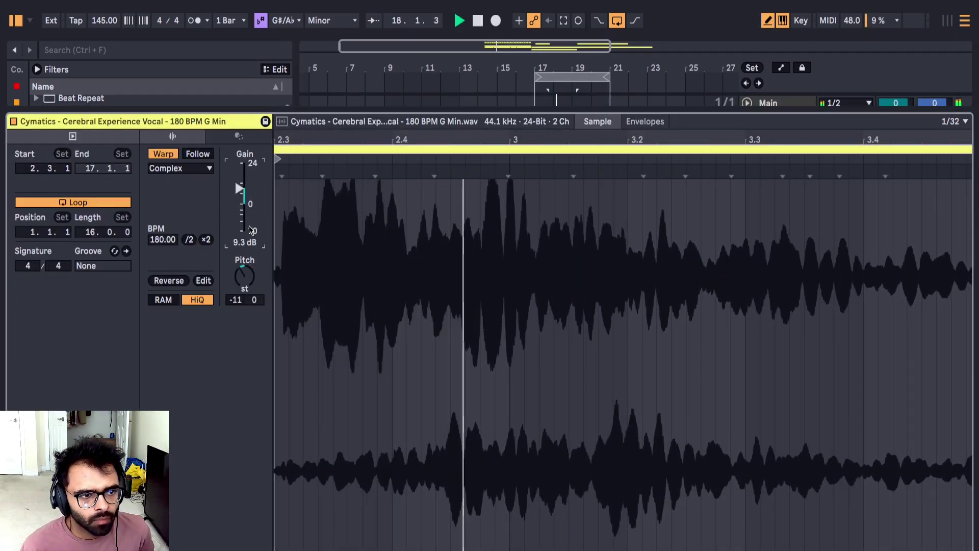
key(ctrl+z)
drag(248, 274, 247, 261)
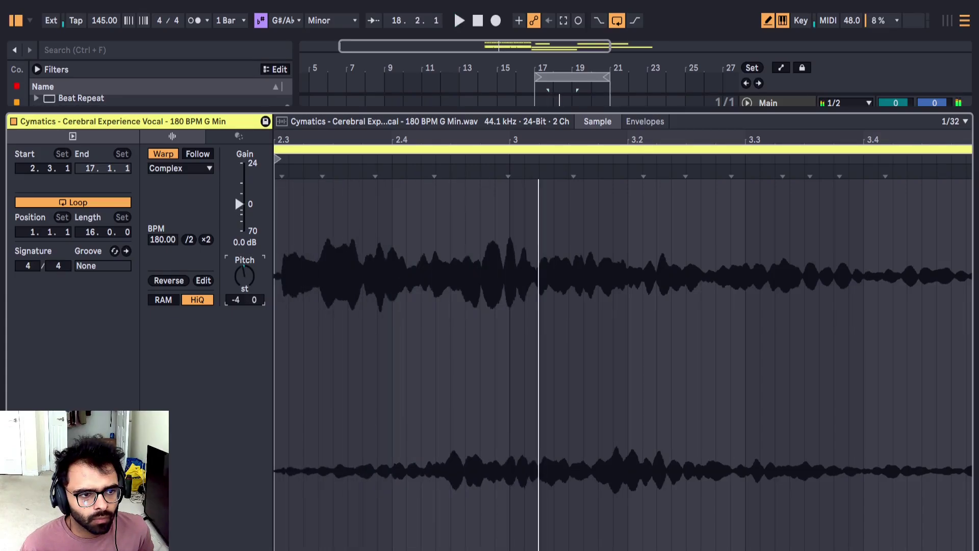
drag(240, 204, 240, 197)
key(shift+Tab)
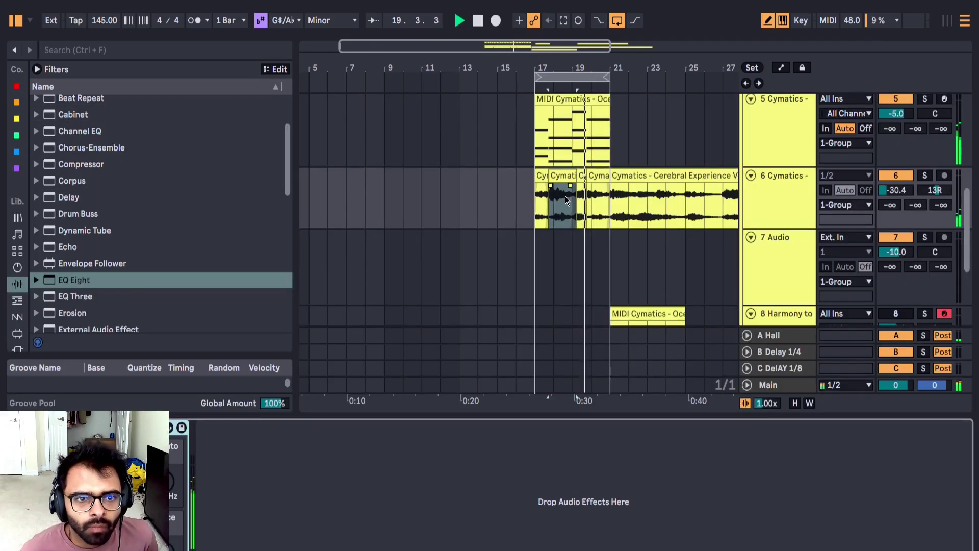
Step: Duplicate the second vocal chop right after itself and place another copy at about 19.4, ending at bar 21
scroll(571, 193, up, 3)
click(591, 175)
click(558, 174)
key(ctrl+d)
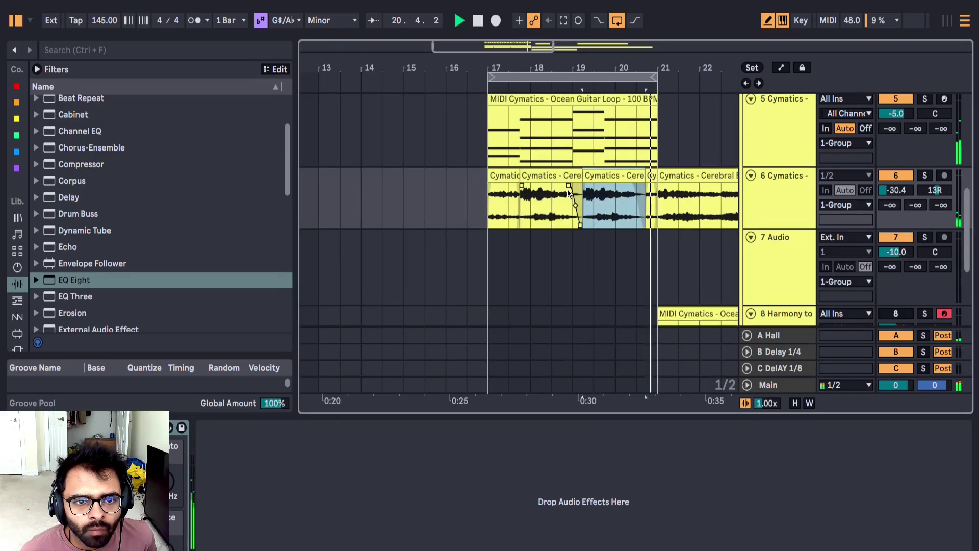
shift+click(538, 175)
drag(540, 175, 652, 181)
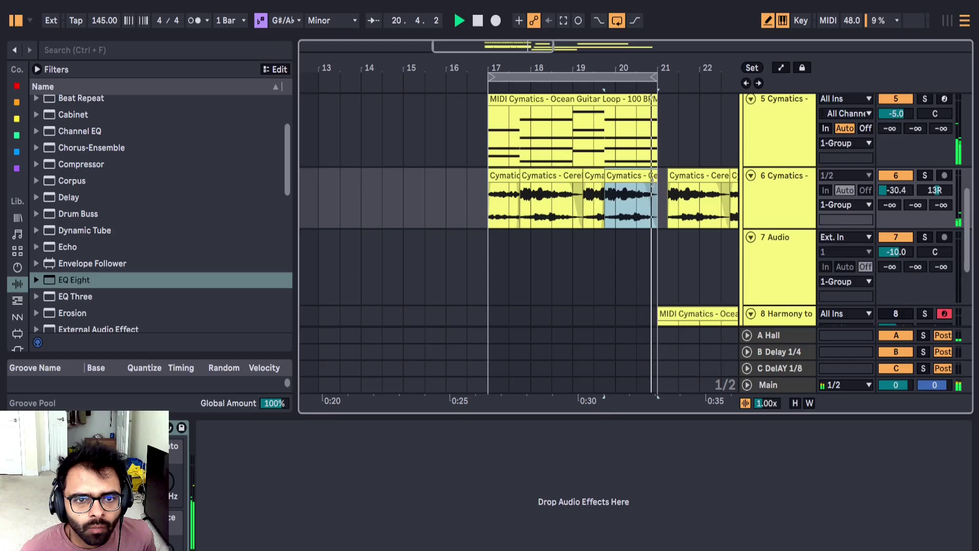
Step: Play from bar 17 and extend the start of the third vocal chop back to bar 19
click(487, 204)
key(space)
drag(586, 184, 575, 185)
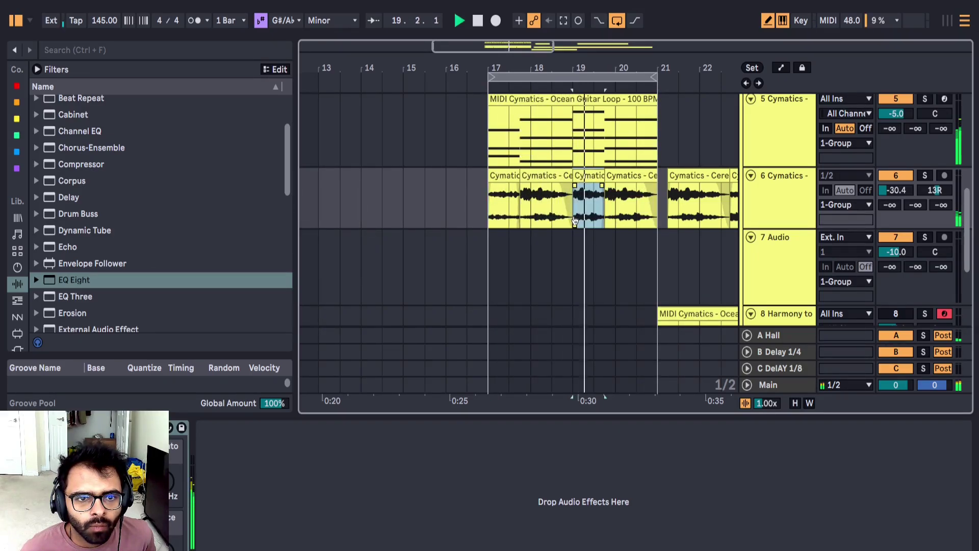
Step: Play the vocal chops and raise the first chop's clip gain slightly
click(572, 193)
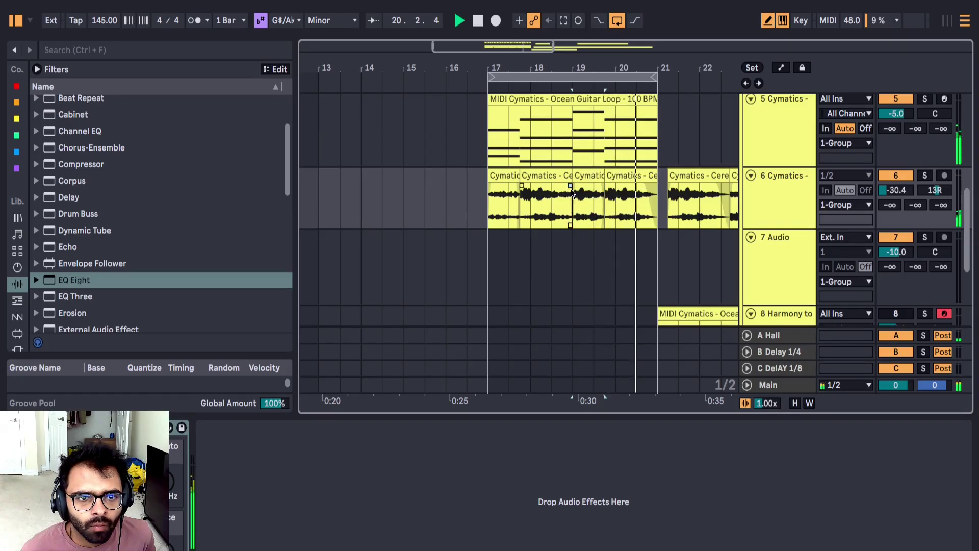
click(506, 175)
scroll(841, 244, up, 1)
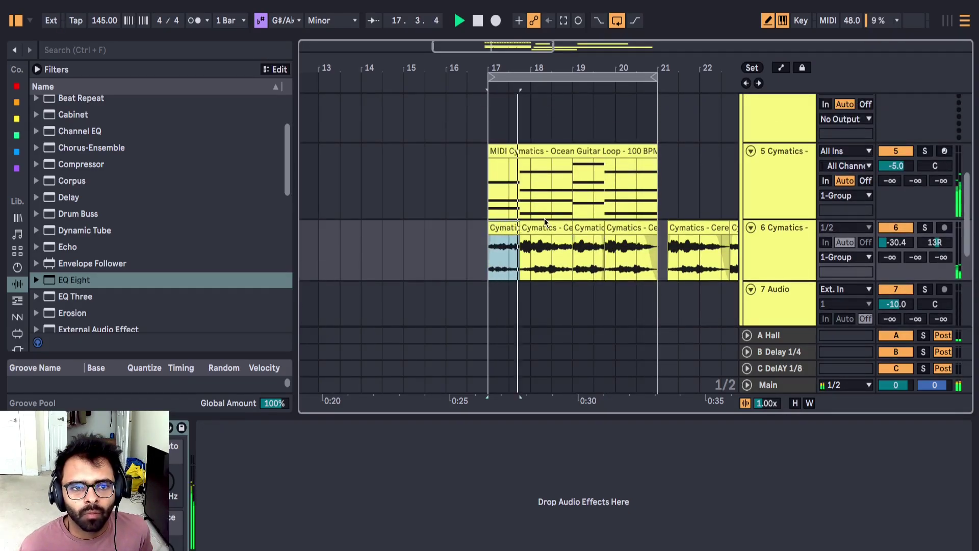
ctrl+scroll(543, 218, down, 3)
key(shift+Tab)
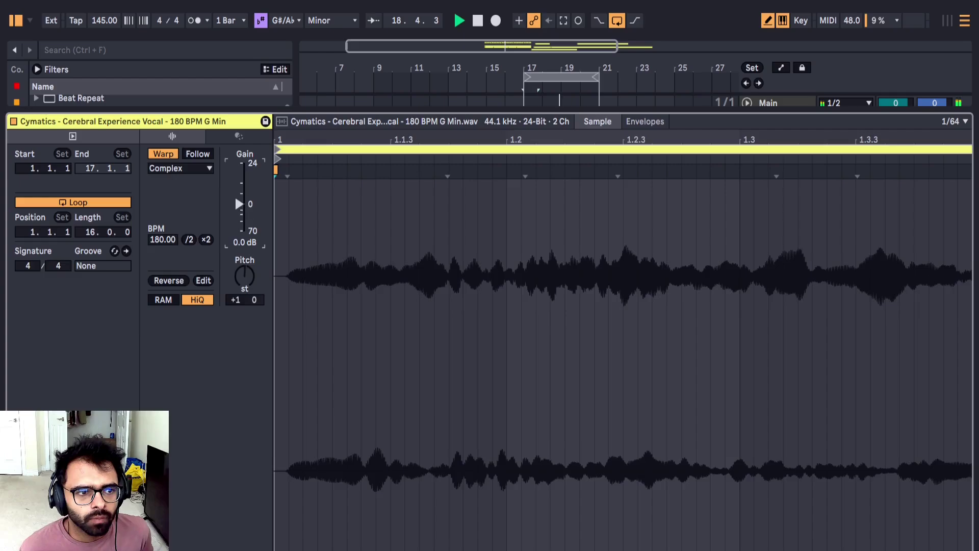
key(shift+Tab)
mouse_move(236, 200)
mouse_down()
mouse_move(244, 188)
mouse_move(238, 193)
mouse_up()
key(shift+Tab)
key(space)
key(space)
key(shift+Tab)
scroll(530, 217, up, 1)
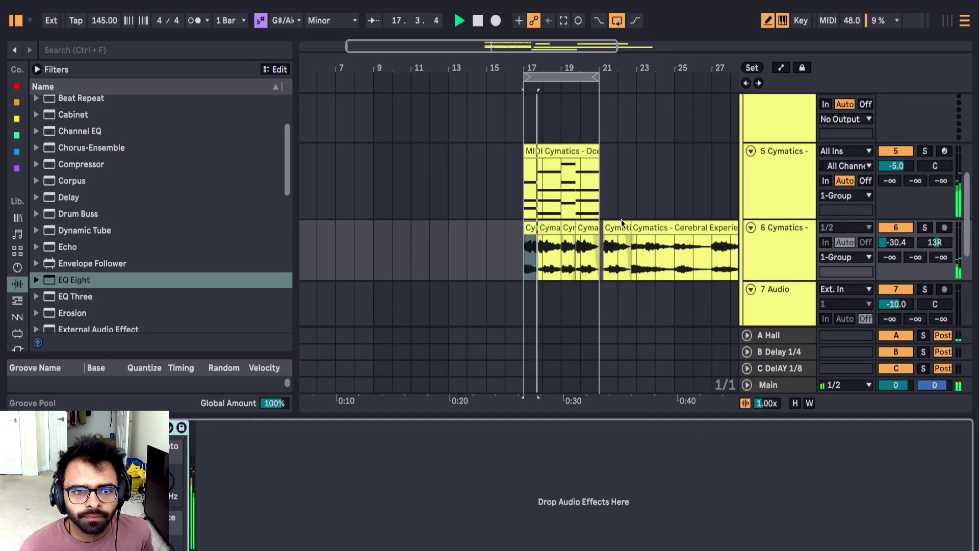
Step: Delete the leftover Cerebral Experience vocal clips after bar 21
click(602, 250)
ctrl+scroll(645, 260, down, 3)
shift+click(614, 258)
key(Delete)
Step: Collapse the track group and insert a new MIDI track below it
scroll(633, 237, up, 7)
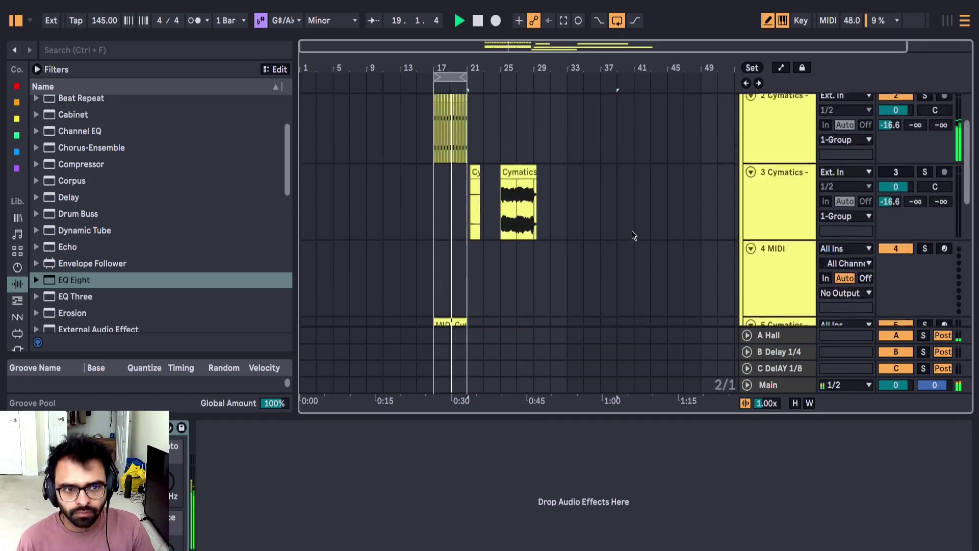
scroll(469, 221, down, 1)
ctrl+scroll(469, 219, up, 5)
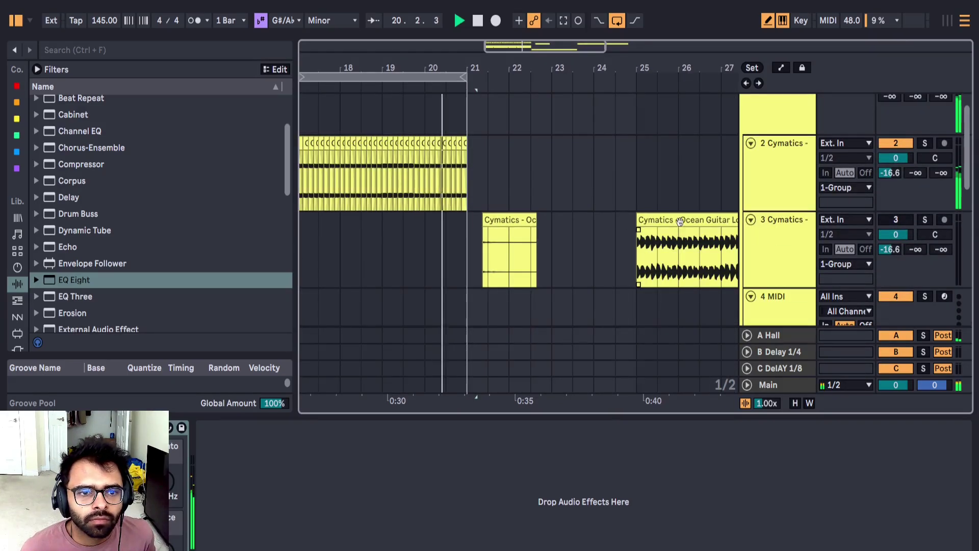
ctrl+scroll(443, 163, down, 5)
scroll(733, 147, up, 1)
click(747, 101)
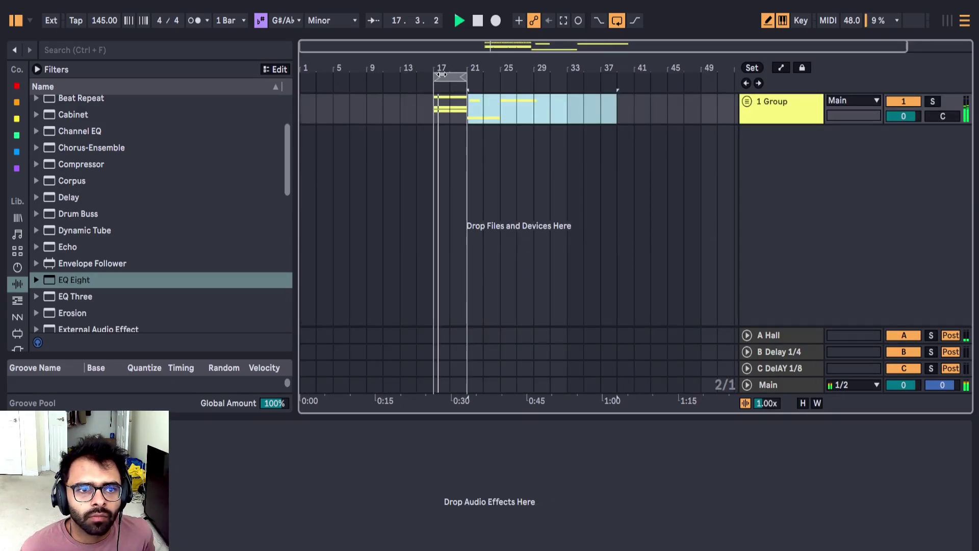
click(775, 118)
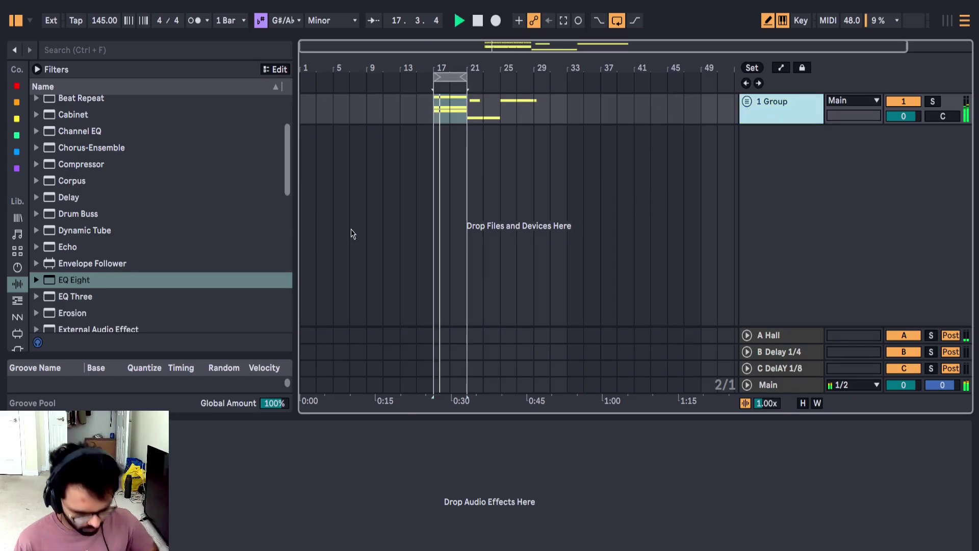
key(ctrl+shift+t)
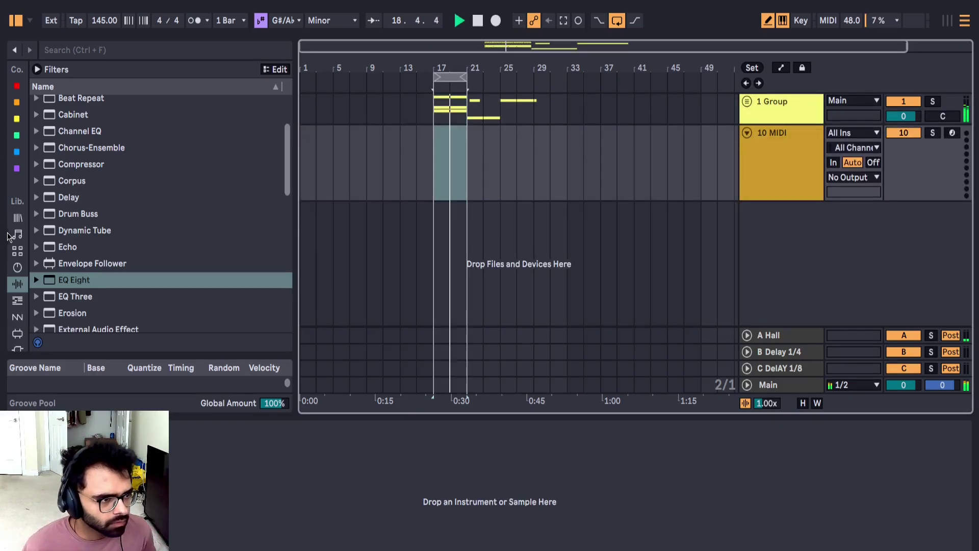
Step: Open the Rain folder inside the Cymatics - LIFE Ambient Recordings - Pt 1 sample pack
scroll(8, 236, down, 5)
click(17, 260)
scroll(59, 252, down, 3)
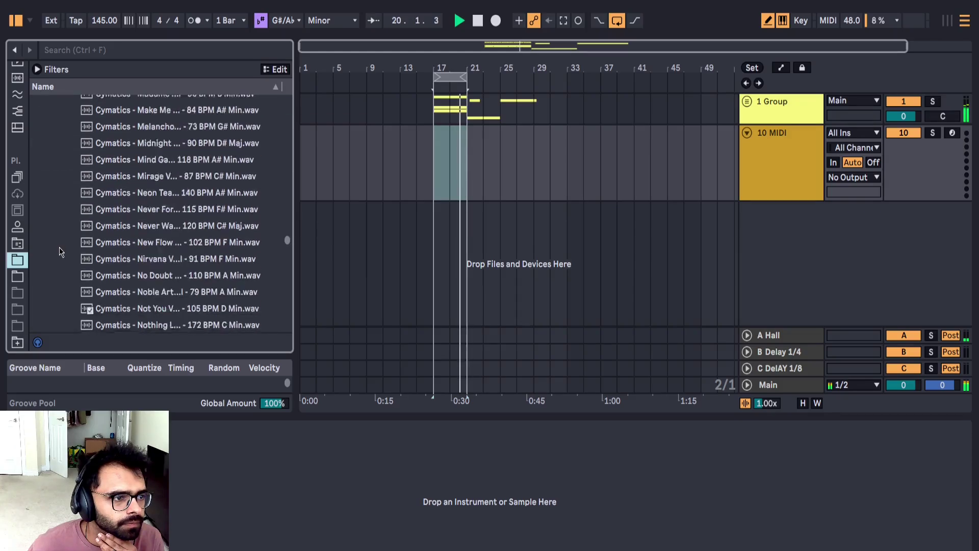
scroll(71, 214, up, 15)
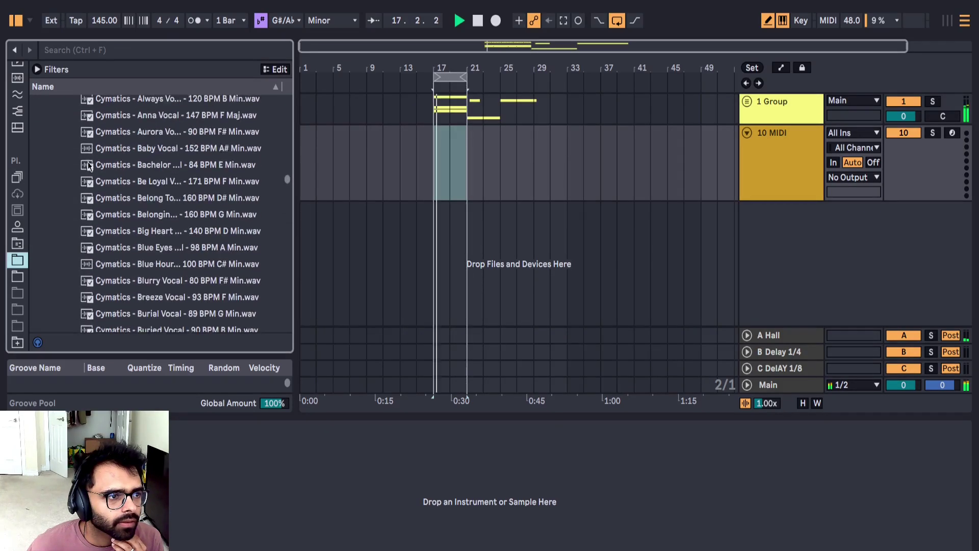
scroll(90, 160, up, 5)
click(47, 181)
scroll(59, 201, down, 1)
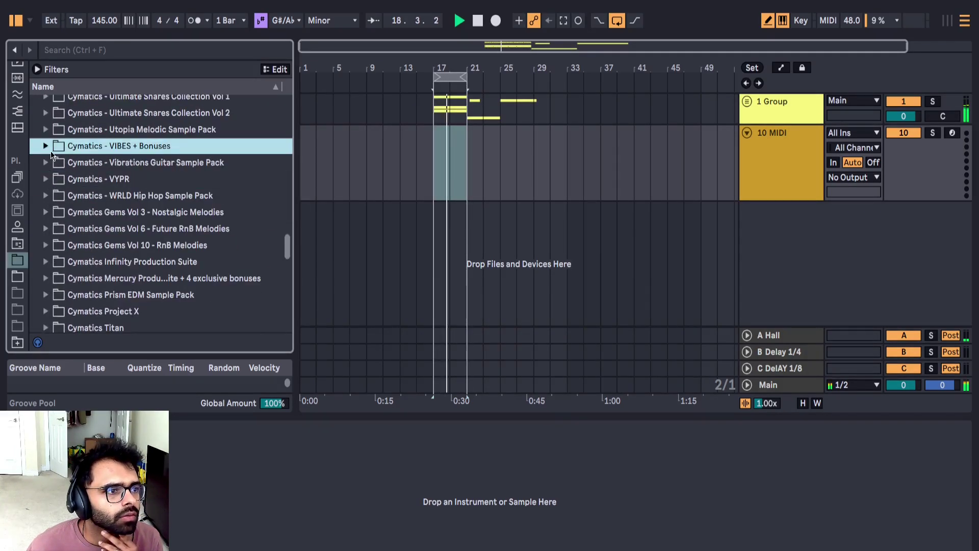
scroll(52, 158, up, 12)
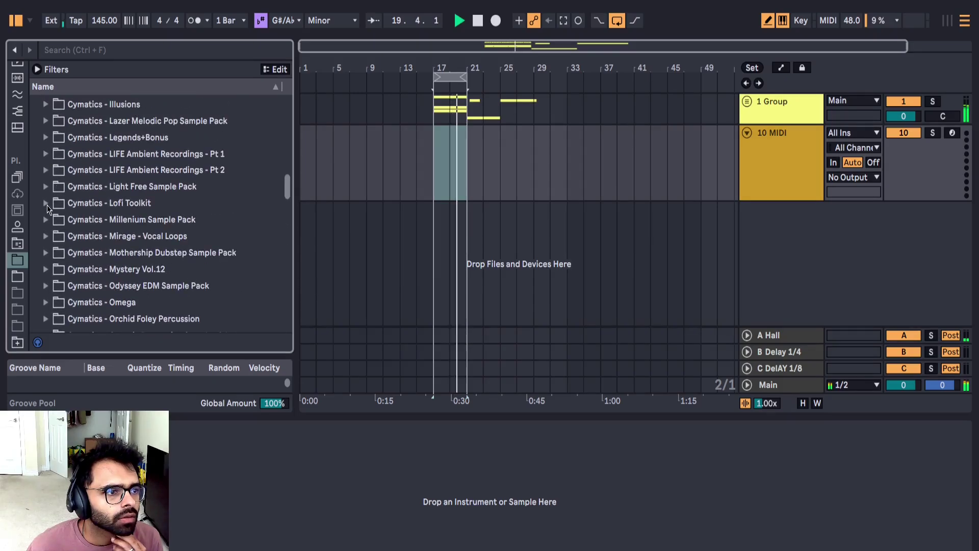
click(46, 153)
click(94, 251)
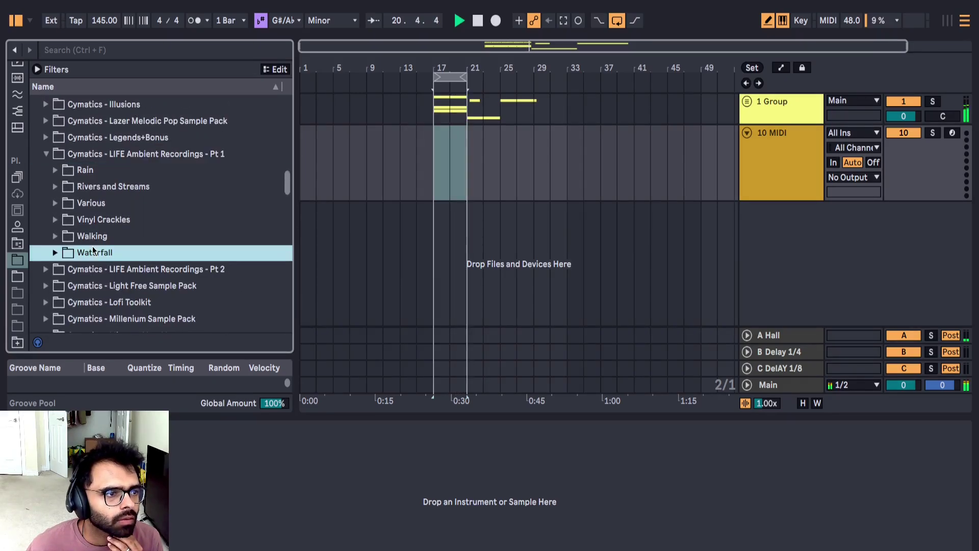
click(55, 169)
Step: Preview a Rain Dripping sample, then Rain - Light 6, Inside Car 3 and Inside Car 2
click(117, 221)
scroll(116, 240, down, 3)
click(114, 262)
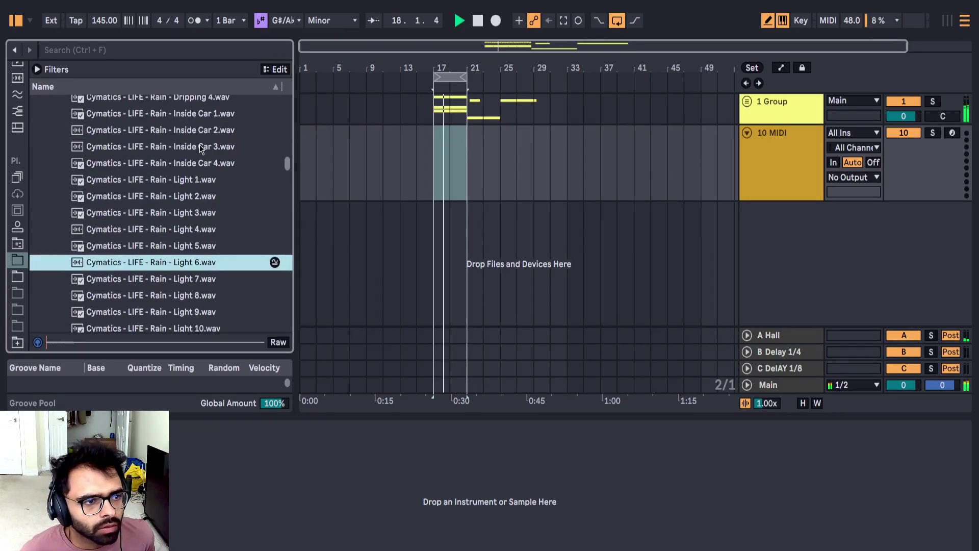
click(152, 152)
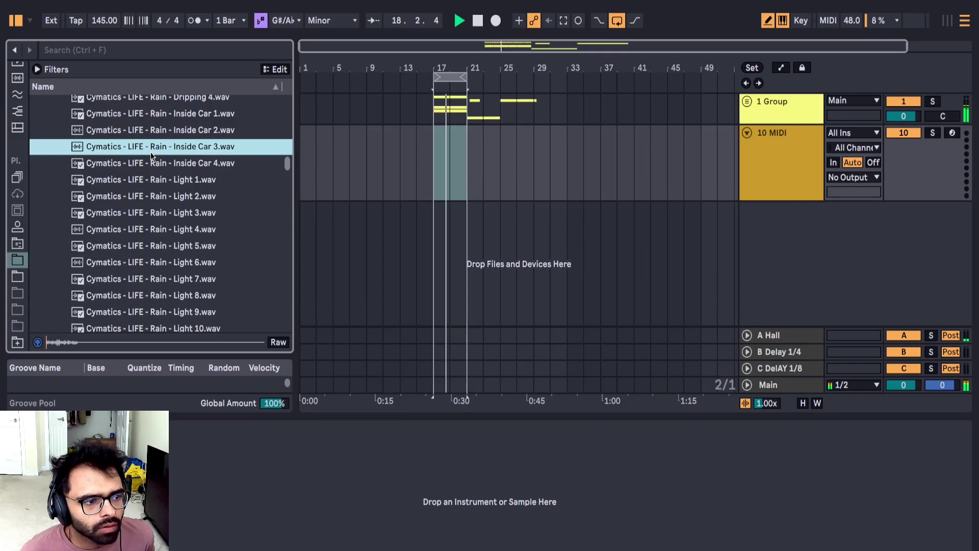
click(174, 130)
scroll(169, 153, up, 3)
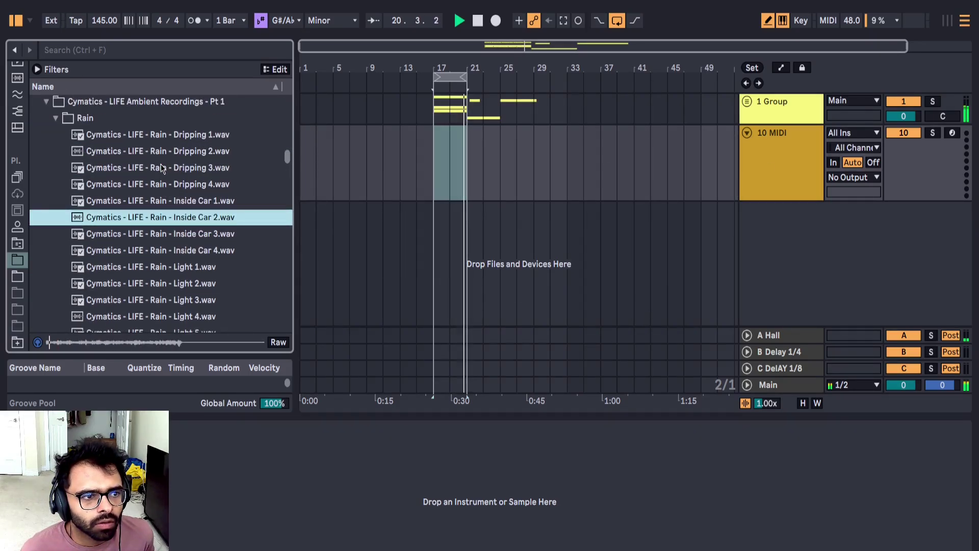
Step: Preview more rain samples and place Rain and Windchimes 1 on the new track from bar 15
scroll(155, 244, down, 8)
click(145, 254)
scroll(145, 253, down, 3)
click(145, 252)
scroll(145, 253, down, 3)
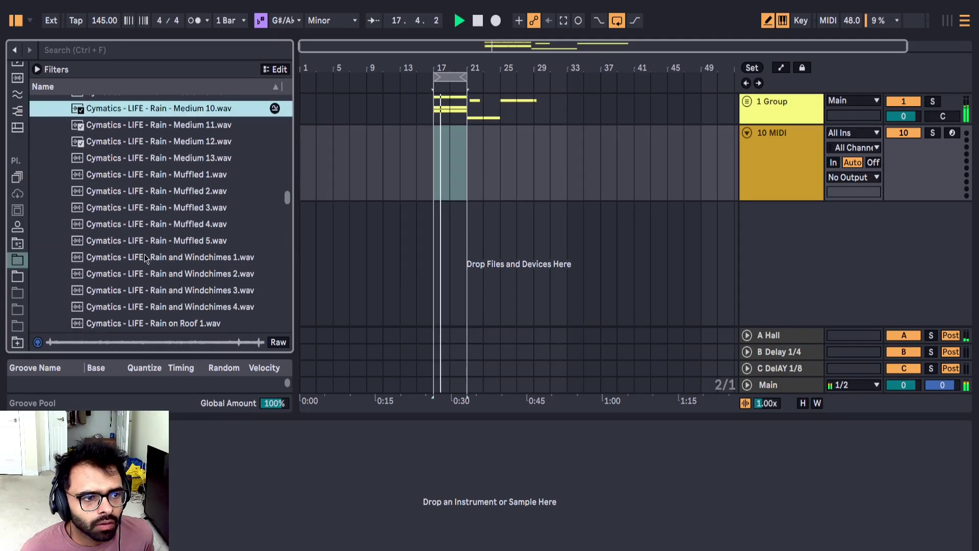
click(145, 254)
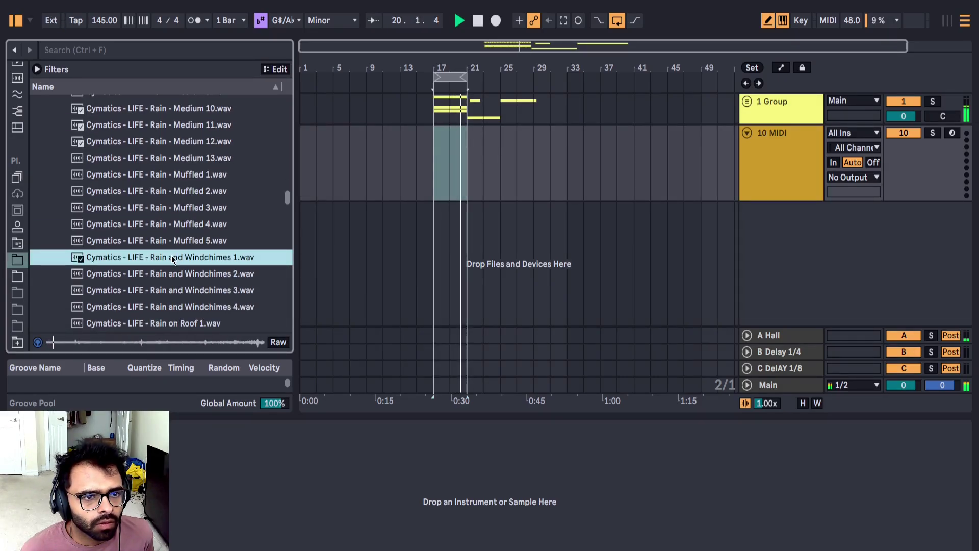
drag(171, 256, 424, 156)
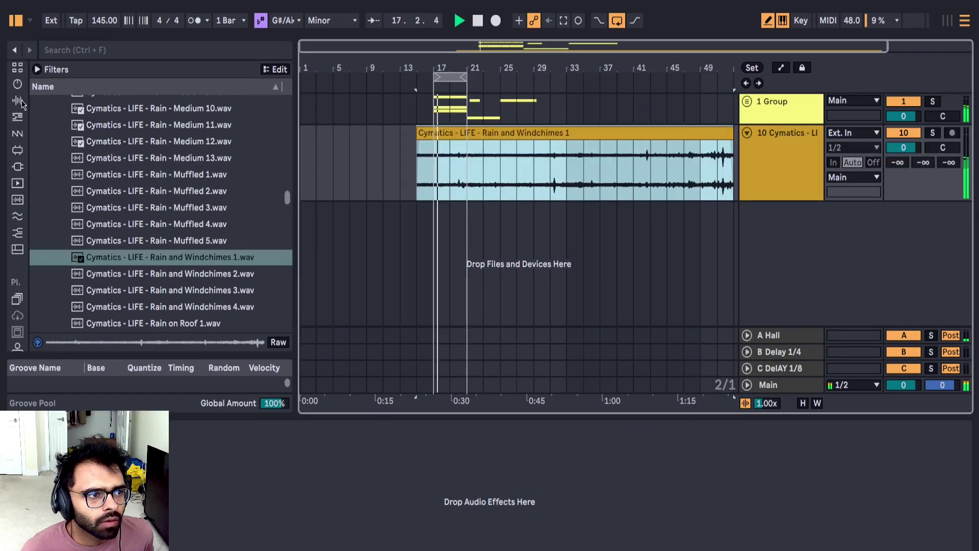
Step: Add the OTT multiband preset to the rain track and set its overall output to -17.5 dB
click(17, 101)
scroll(38, 259, up, 2)
scroll(38, 259, down, 5)
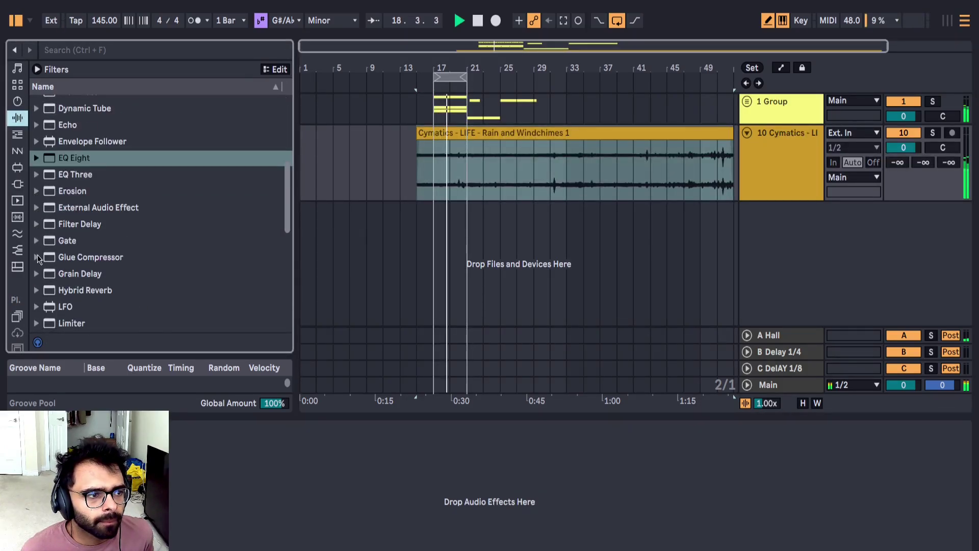
scroll(38, 259, down, 4)
click(37, 222)
scroll(90, 266, down, 3)
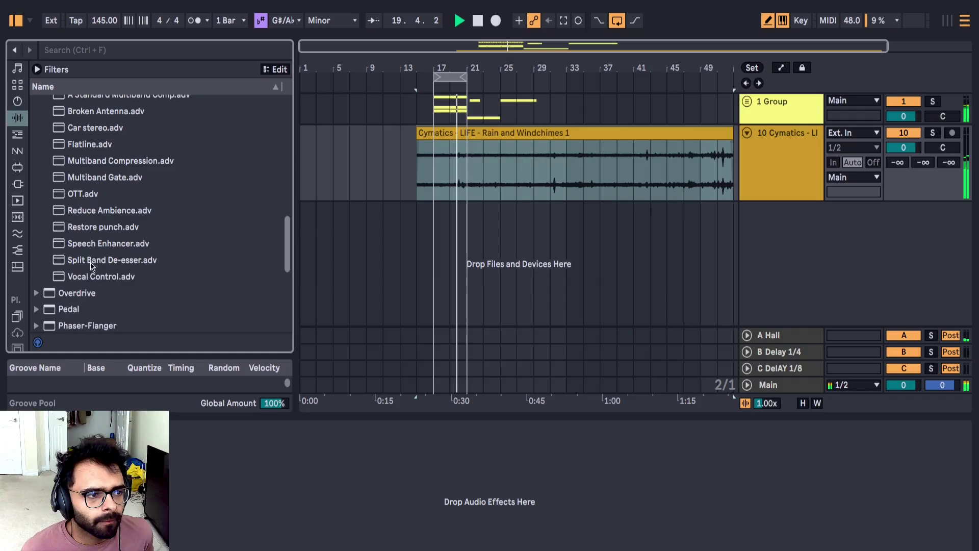
drag(80, 196, 347, 169)
drag(452, 516, 447, 518)
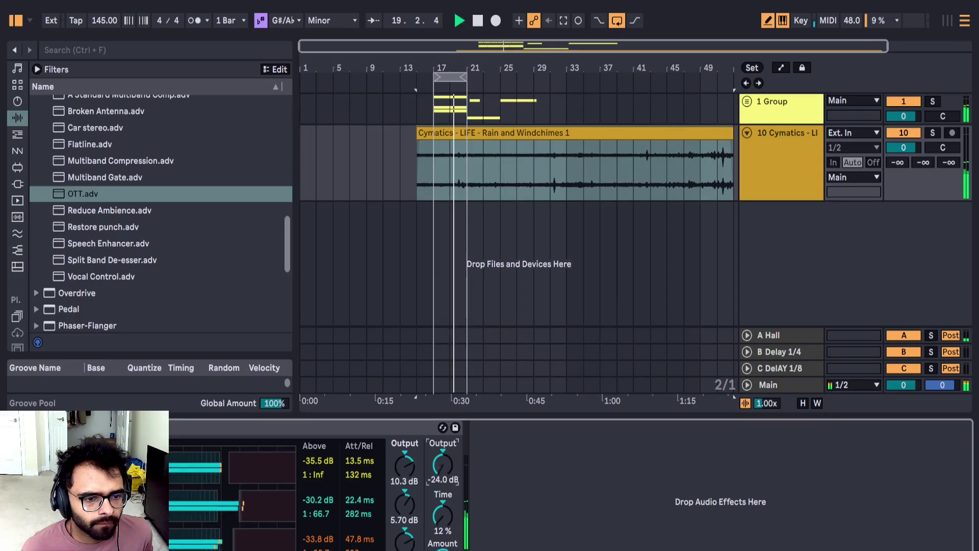
drag(442, 464, 442, 459)
Step: Add EQ Eight to the rain track, cut its lows and highs, and dip band 3 to -7.07 dB at 758 Hz
scroll(146, 200, up, 7)
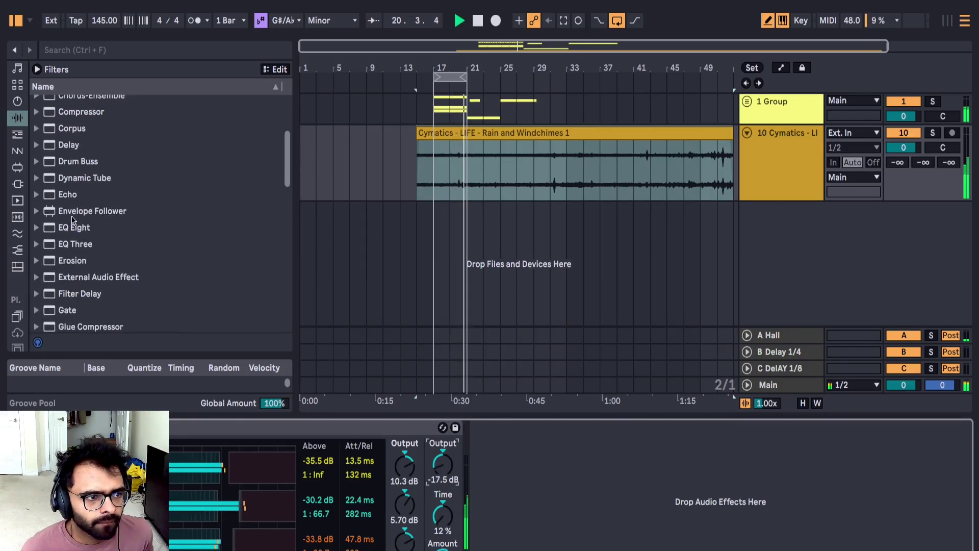
drag(75, 227, 384, 168)
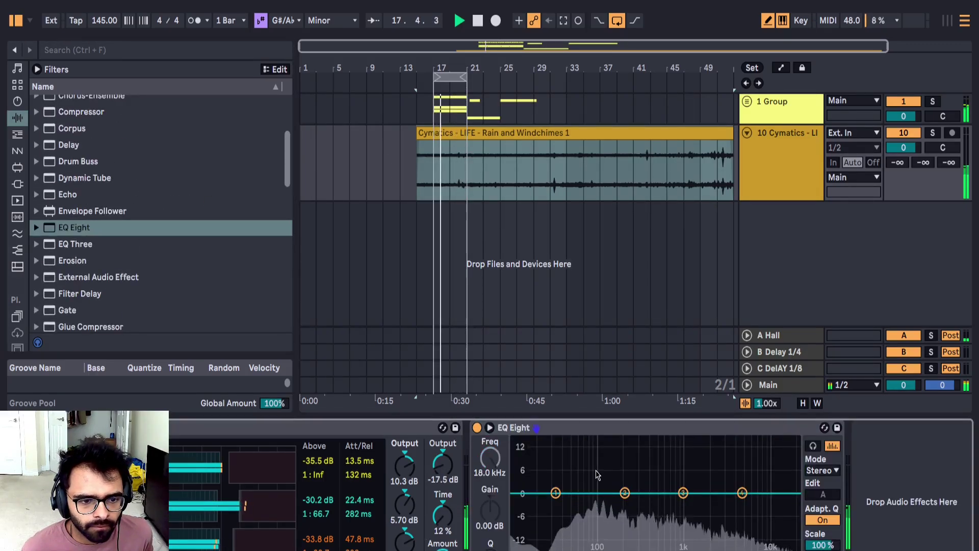
click(783, 550)
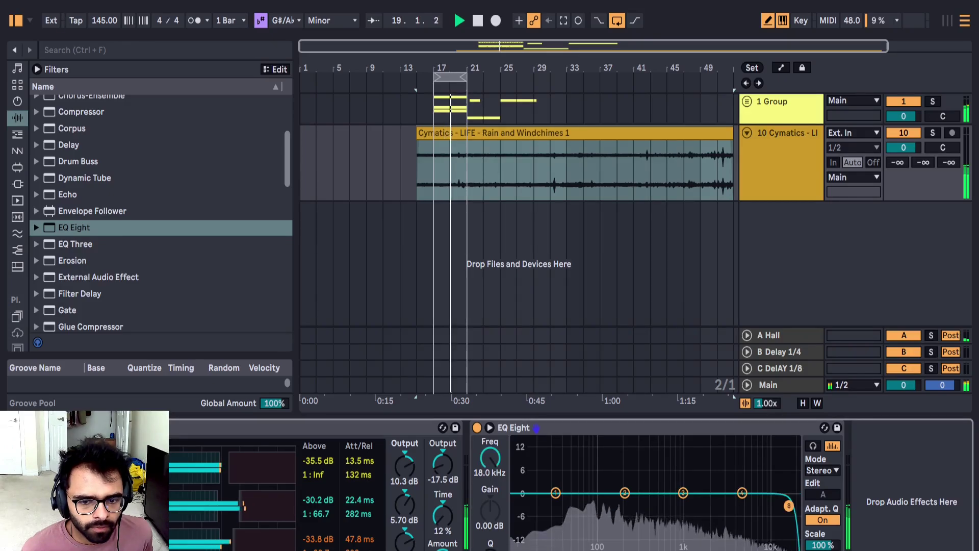
drag(788, 512, 725, 506)
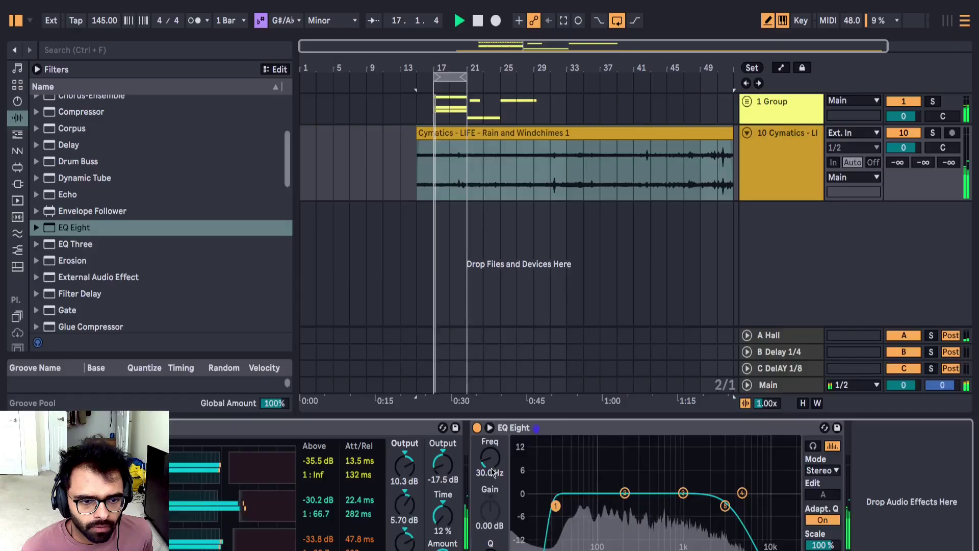
drag(555, 493, 607, 505)
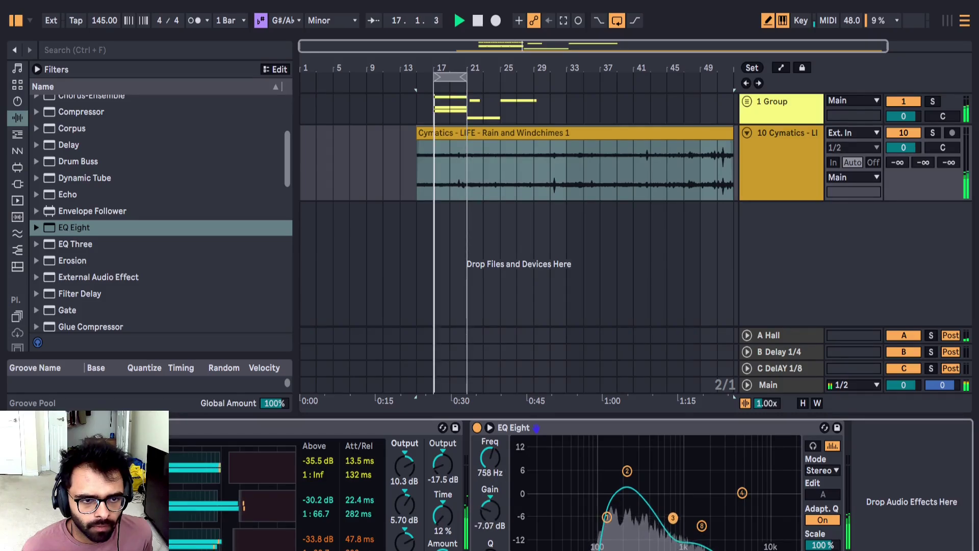
Step: Freeze and flatten the rain track, allowing audio to stop
right_click(764, 158)
click(43, 117)
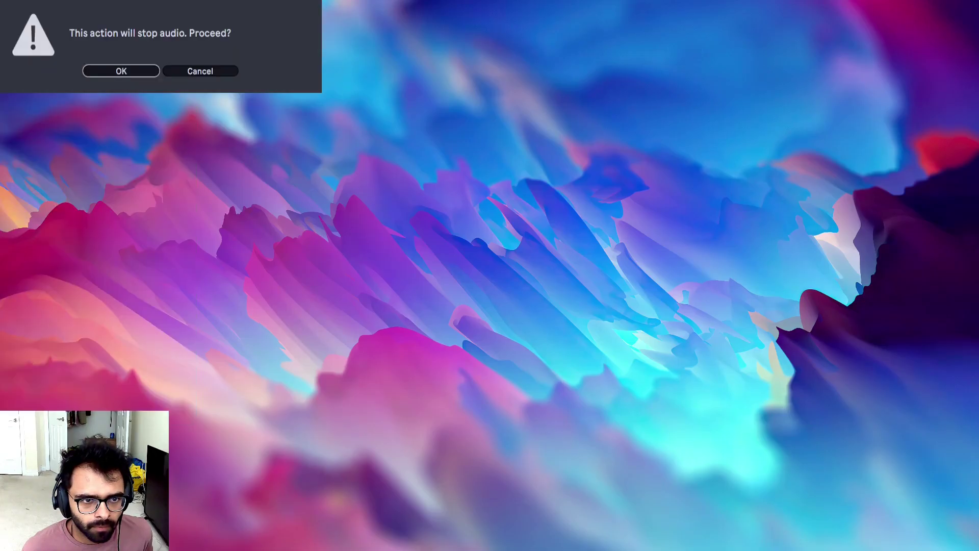
click(121, 70)
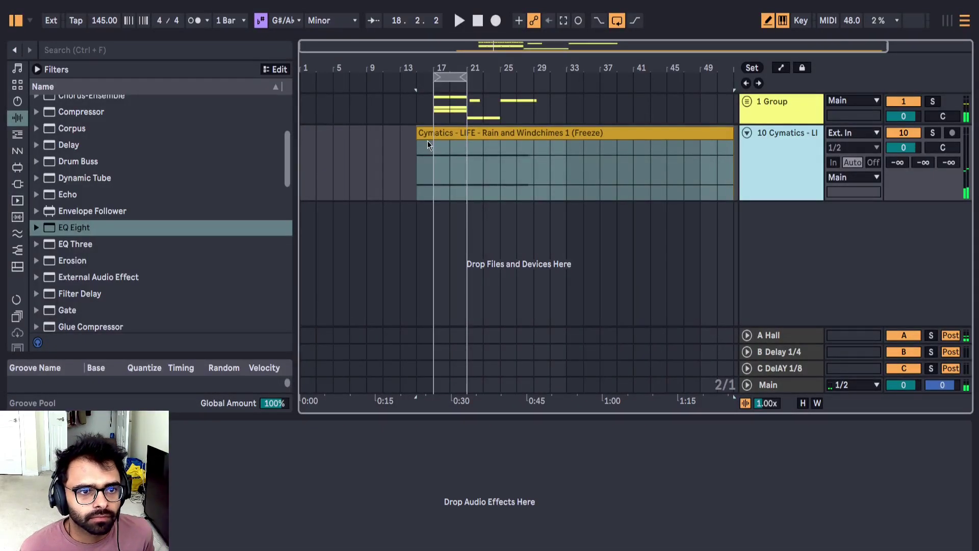
Step: Move the rain clip to start at bar 17 and lower its track volume to -10.1 dB
drag(430, 134, 448, 134)
key(space)
drag(910, 148, 910, 159)
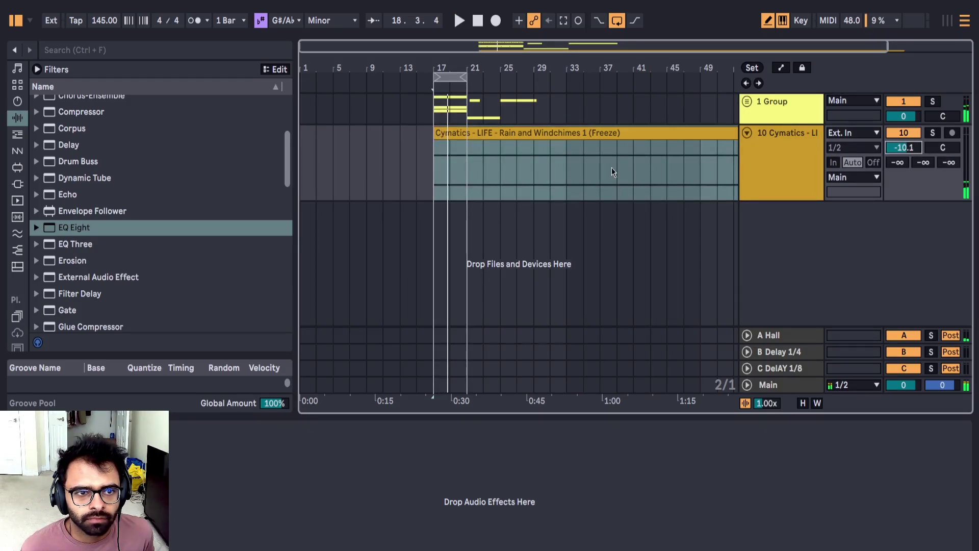
Step: Move the rain clip to start at bar 1 and play from there
click(445, 147)
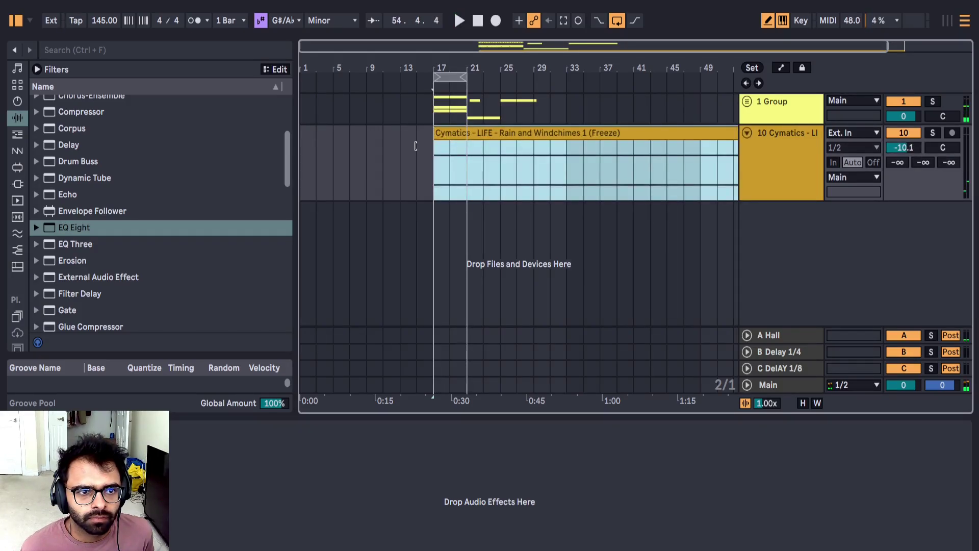
drag(474, 132, 307, 133)
key(ctrl+z)
key(space)
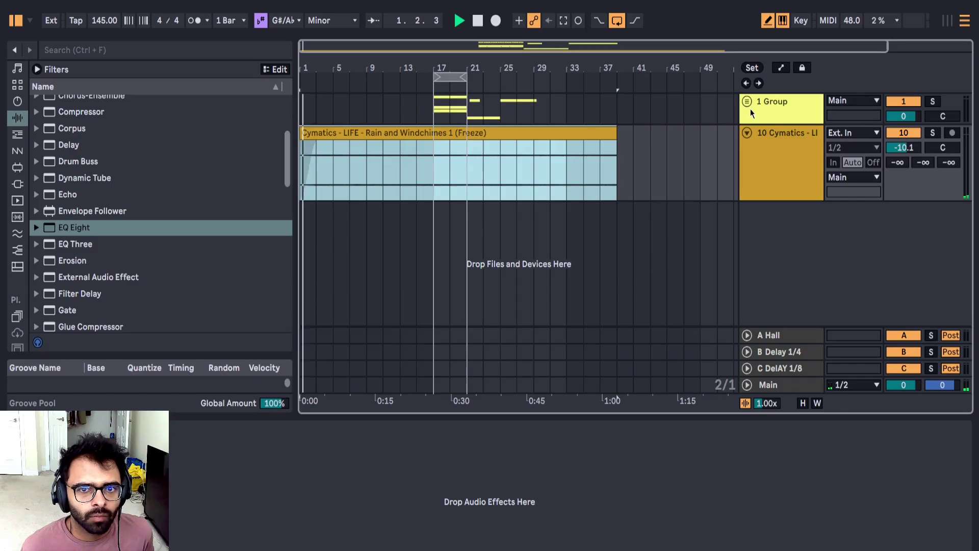
Step: Expand the group and copy the chopped guitar slices from bars 17-21 to bar 3
click(748, 102)
scroll(375, 176, down, 3)
click(465, 161)
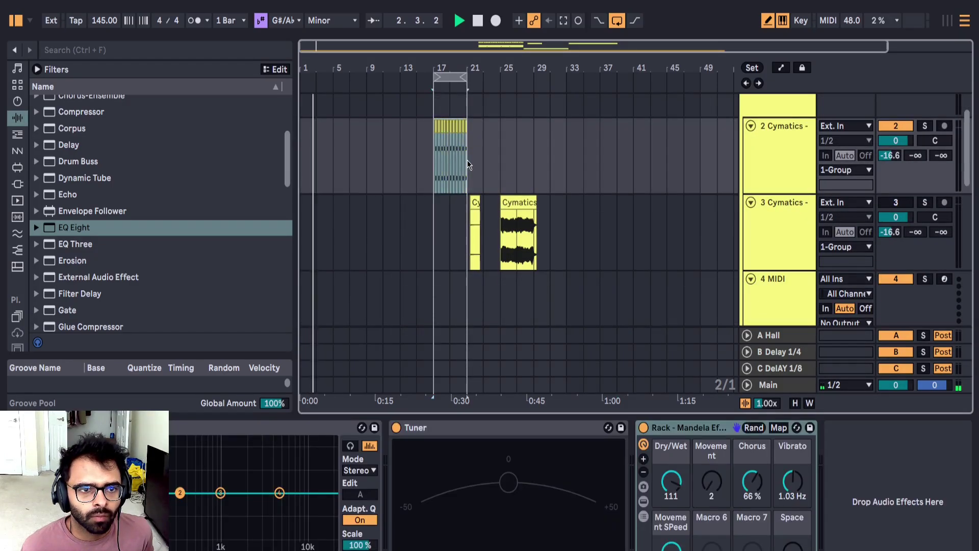
key(ctrl+c)
click(319, 161)
key(ctrl+v)
scroll(343, 165, down, 3)
scroll(454, 164, up, 2)
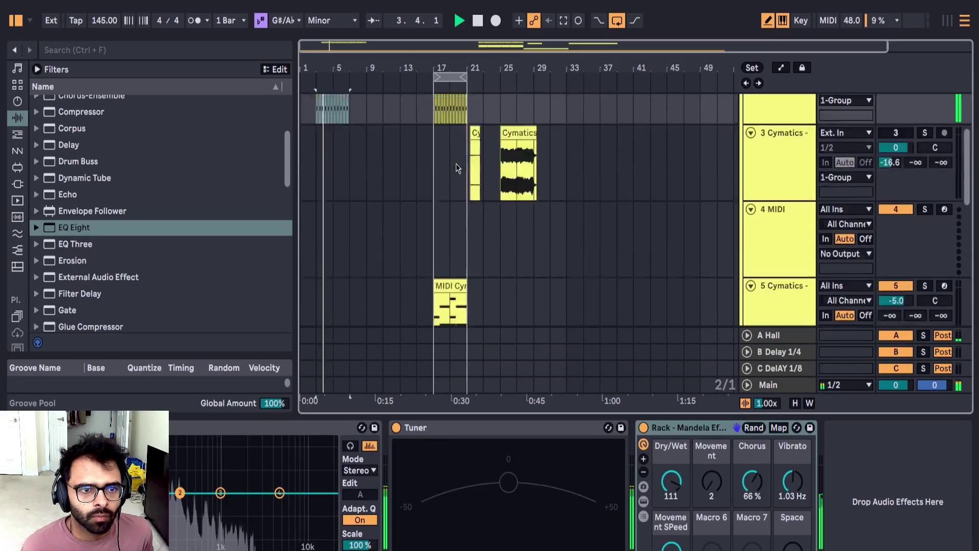
Step: Consolidate the copied guitar slices at bars 3-7 on track 2 into one clip and duplicate it to bar 7
scroll(451, 204, down, 2)
scroll(439, 153, up, 3)
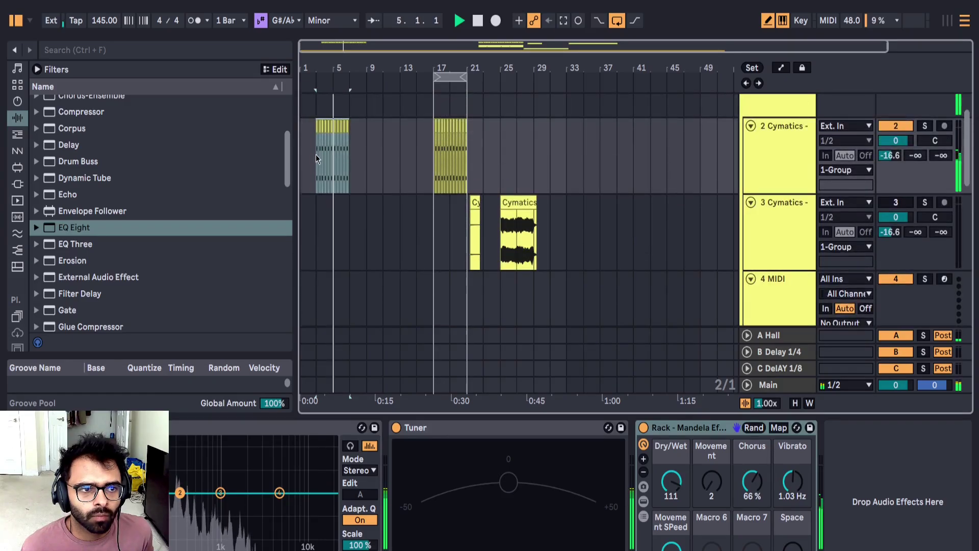
key(ctrl+j)
key(Return)
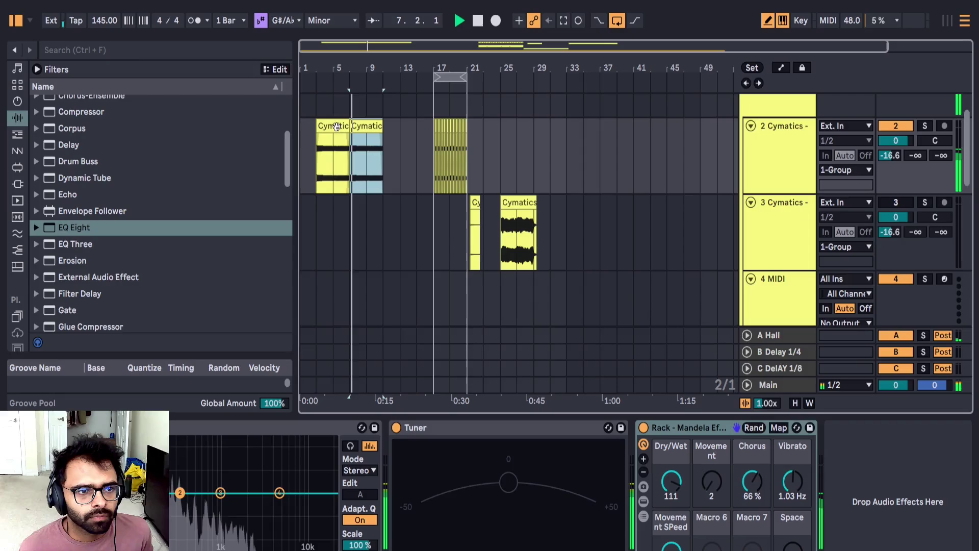
Step: Replace the chopped guitar slices at bars 17-21 with a copy of the consolidated clip and restart playback from bar 3
click(363, 127)
mouse_move(363, 126)
mouse_down()
mouse_move(454, 145)
mouse_move(447, 137)
mouse_up()
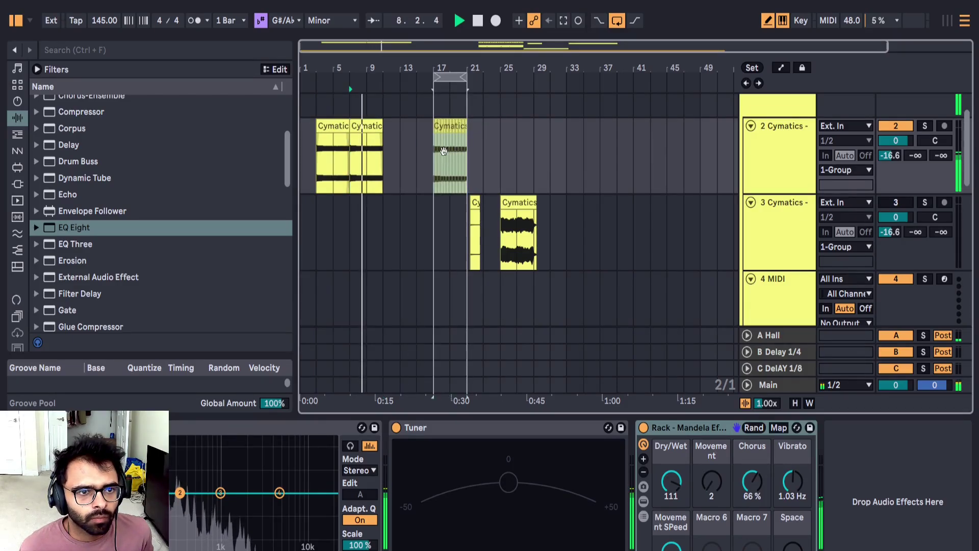
key(space)
Step: Copy the audio chops on track 6 from bars 17-21 to bar 7
scroll(337, 164, down, 6)
scroll(341, 168, up, 2)
scroll(398, 146, down, 5)
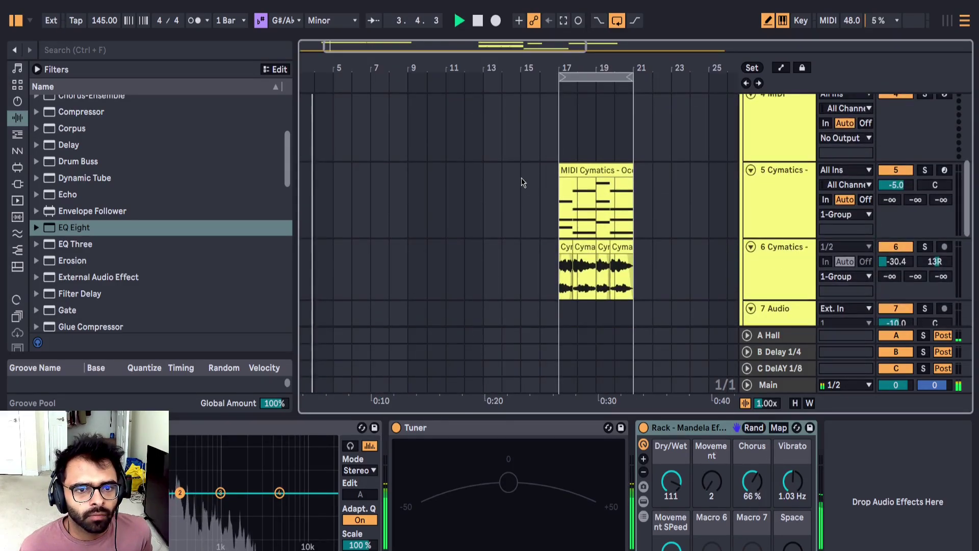
scroll(571, 219, up, 1)
drag(555, 285, 435, 290)
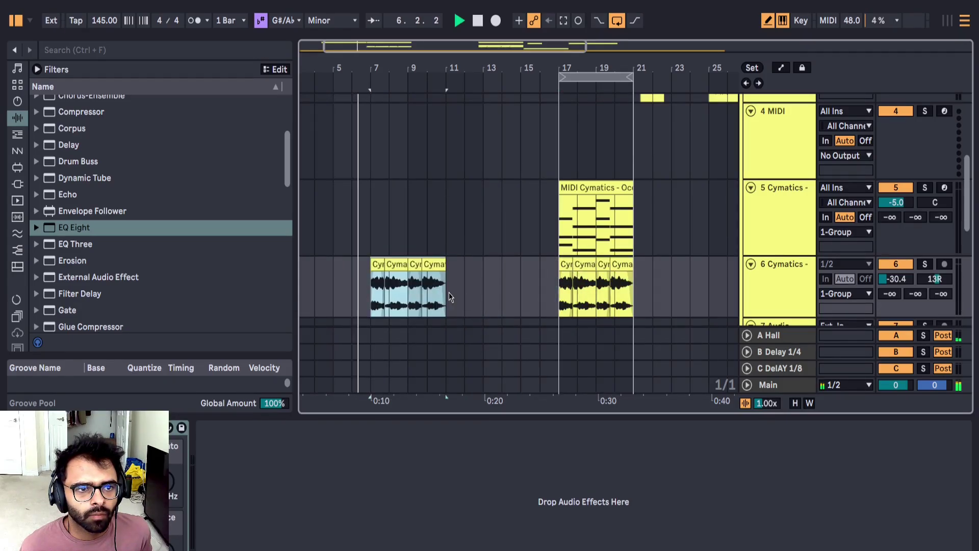
Step: Copy track 5's MIDI clip from bar 17 to bar 11 and duplicate track 6's chops at bars 7-11 into bars 11-15
drag(602, 203, 479, 223)
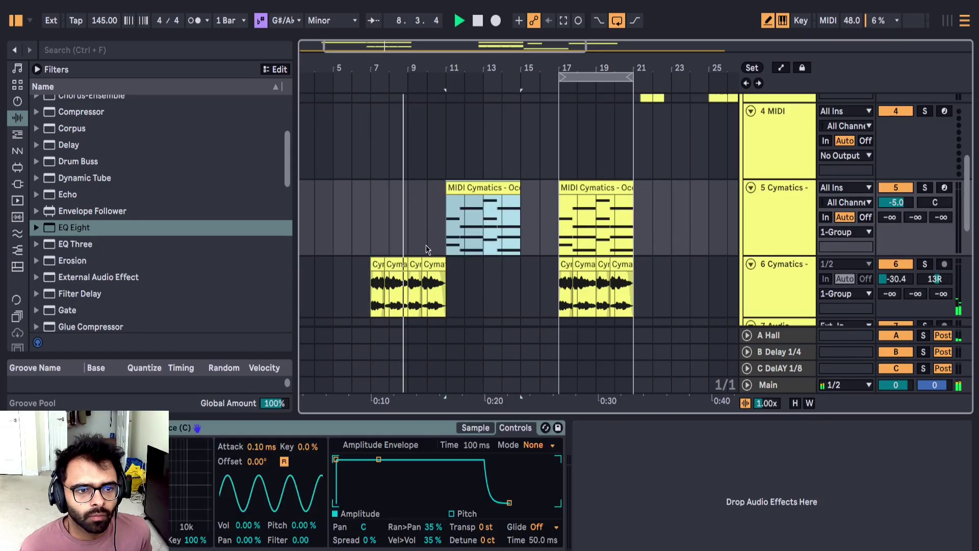
drag(446, 285, 373, 284)
key(ctrl+d)
Step: Duplicate the consolidated guitar clip on track 2 from bars 7-11 into bars 11-15
scroll(420, 204, up, 6)
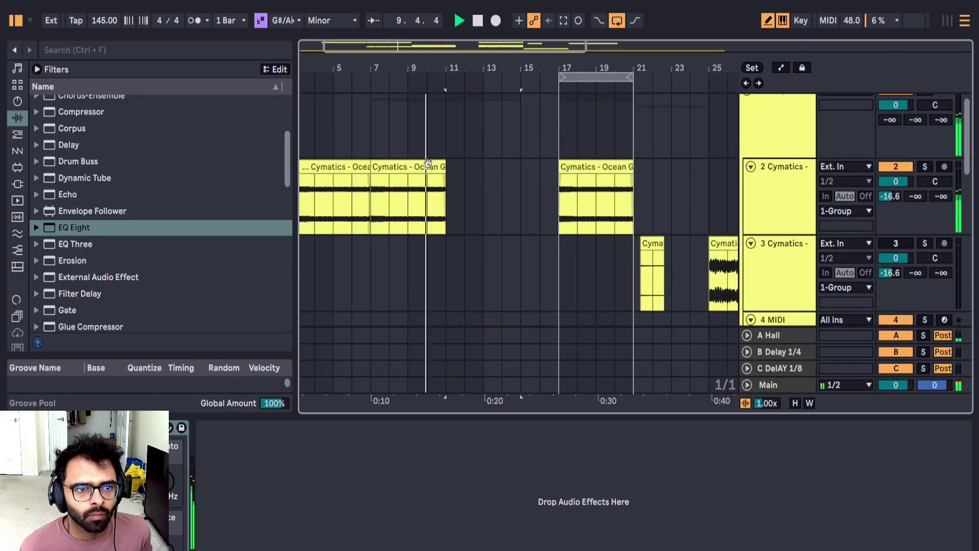
click(431, 165)
key(ctrl+d)
Step: Add a locator at bar 11 on the arrangement timeline
scroll(445, 148, down, 1)
right_click(446, 86)
click(17, 43)
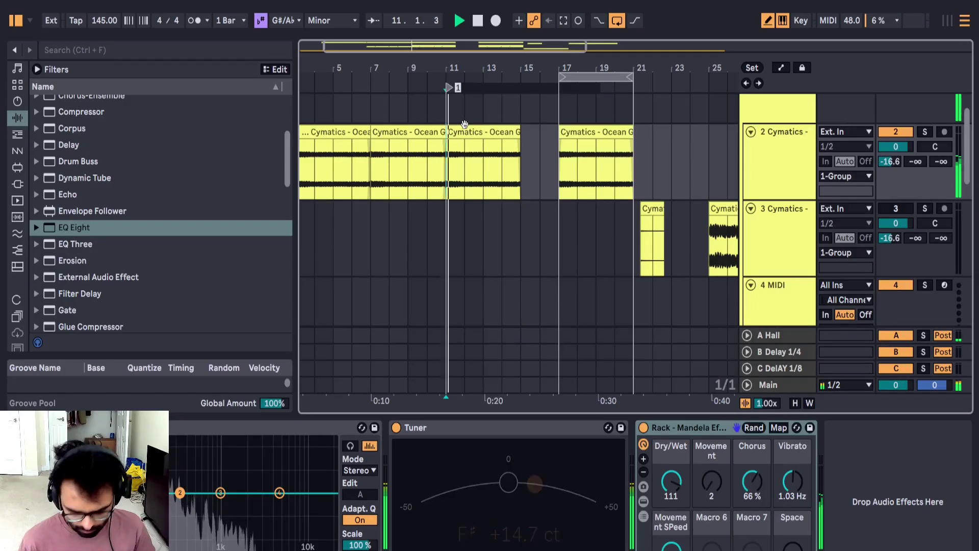
key(Return)
Step: Locate the Harmony to MIDI clip at bar 21 on track 8 and select the MIDI clip at bars 11-15 on track 5
scroll(500, 158, down, 3)
scroll(530, 163, down, 4)
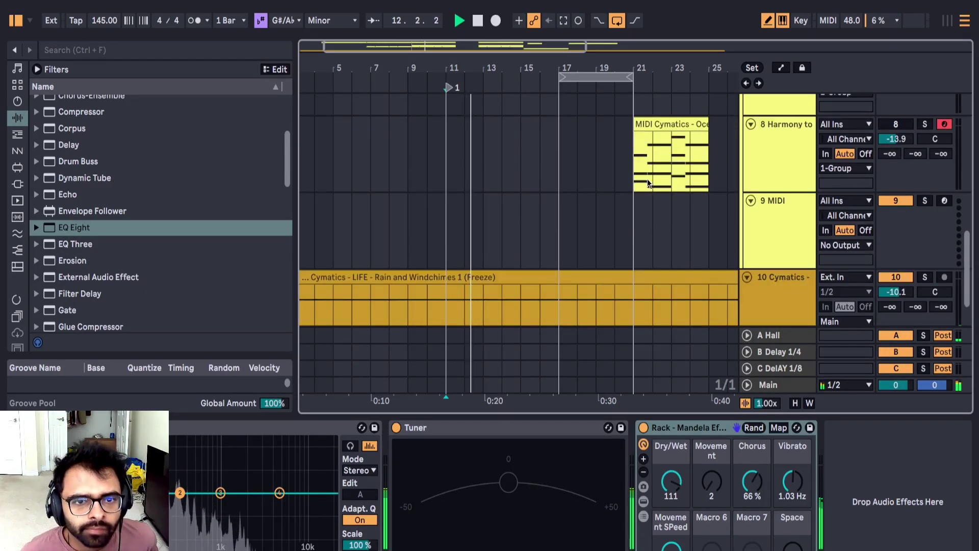
scroll(637, 189, up, 1)
click(673, 194)
scroll(643, 189, up, 4)
click(478, 170)
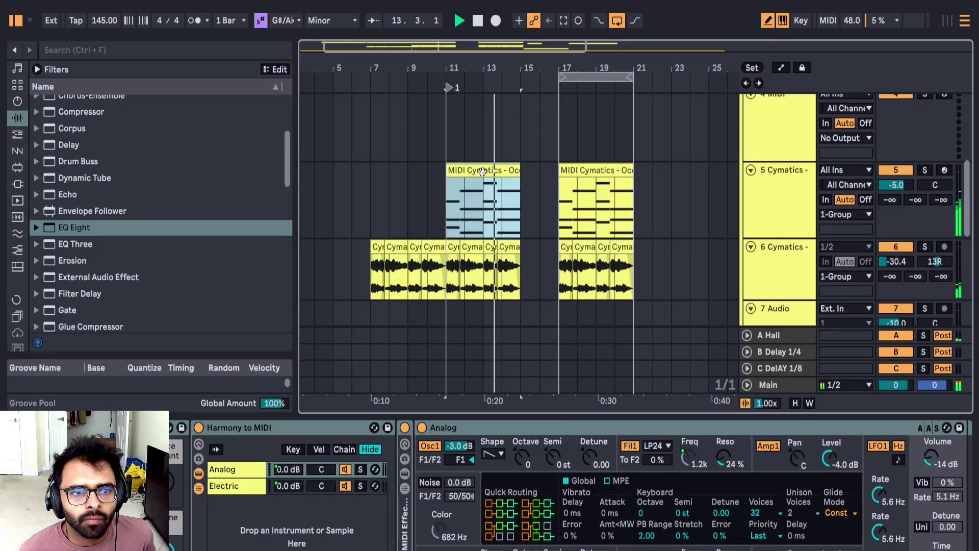
Step: Delete the empty time between bars 15 and 17 across the arrangement, using the gap on track 2
click(784, 209)
scroll(784, 212, up, 1)
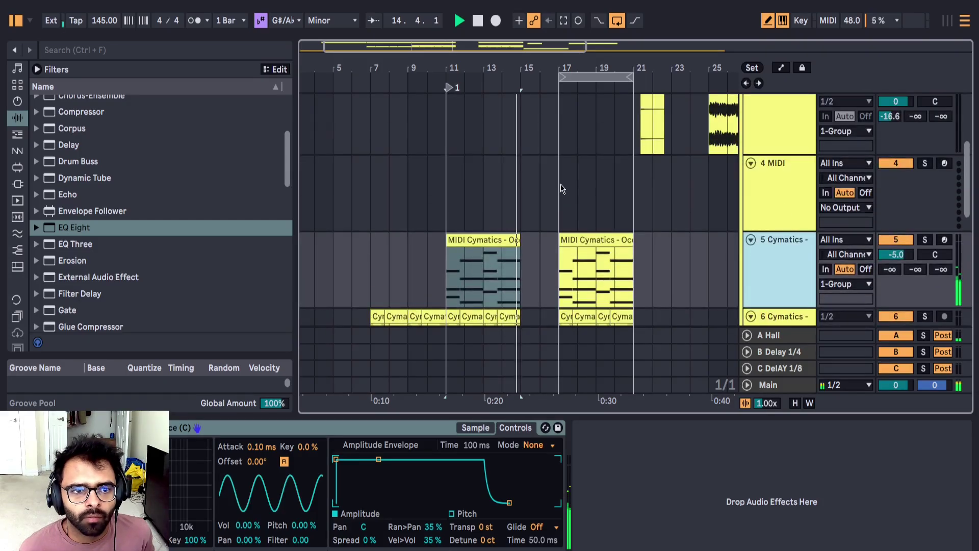
scroll(561, 189, up, 2)
click(422, 185)
scroll(556, 158, up, 1)
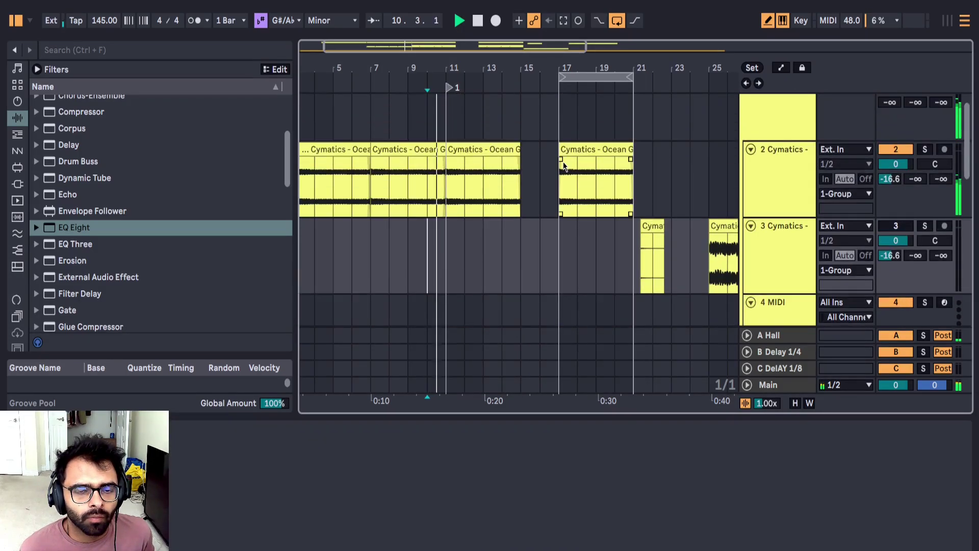
drag(558, 188, 530, 189)
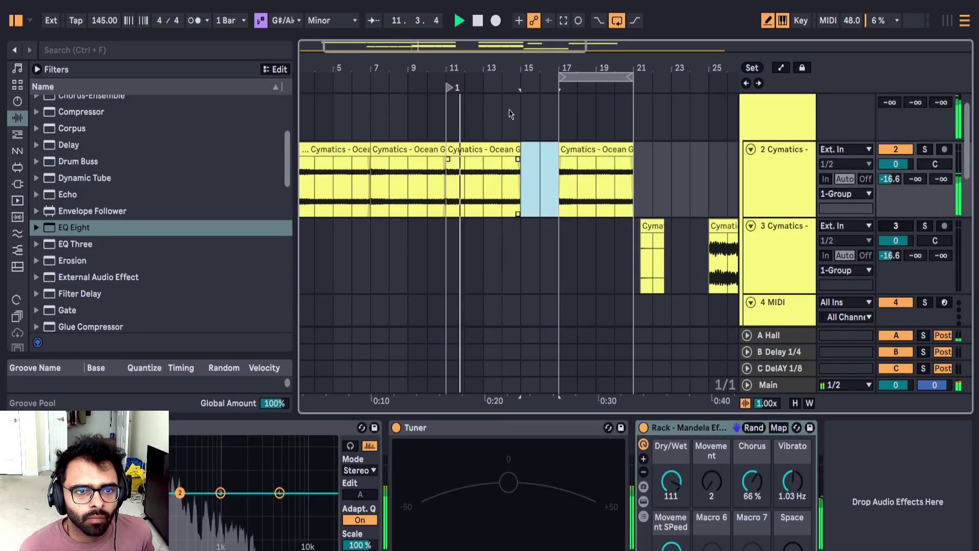
right_click(516, 87)
click(23, 44)
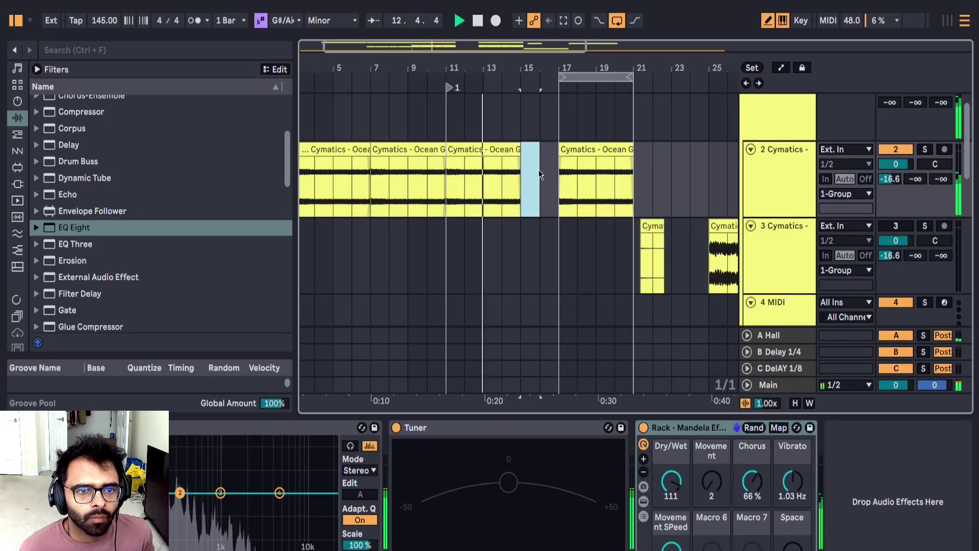
key(F11)
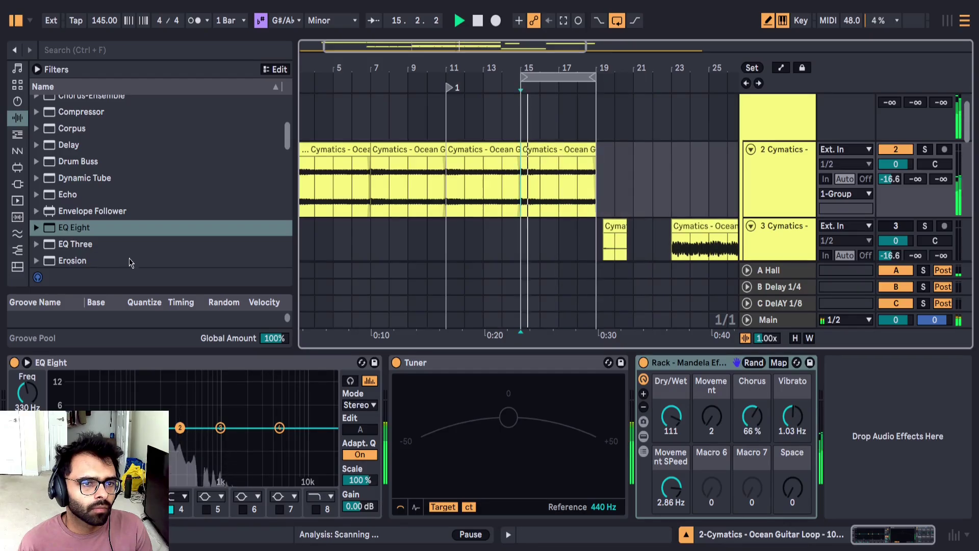
key(ctrl+shift+Delete)
Step: Play the arrangement from bar 11 and look over all tracks down to the rain and windchimes track
click(499, 104)
key(F11)
scroll(521, 137, down, 6)
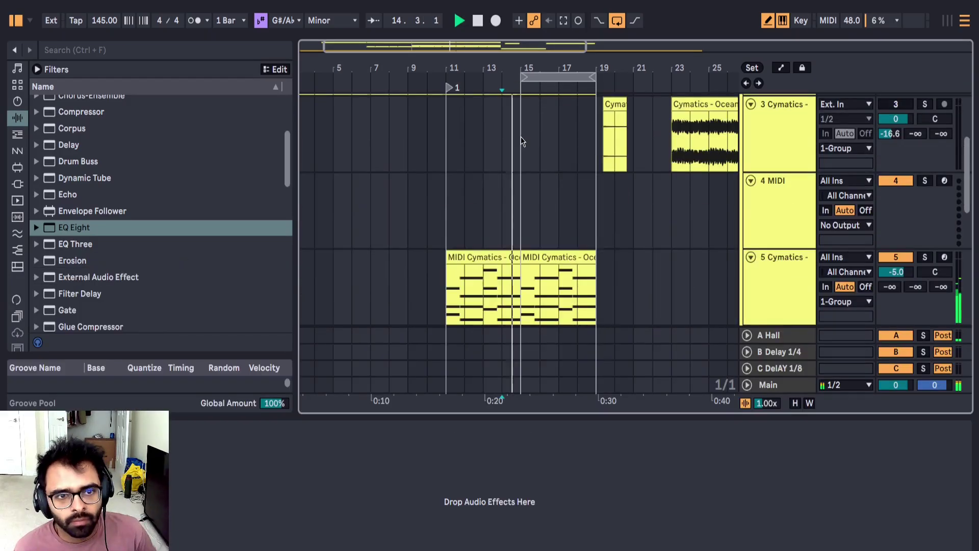
scroll(521, 147, up, 8)
click(448, 217)
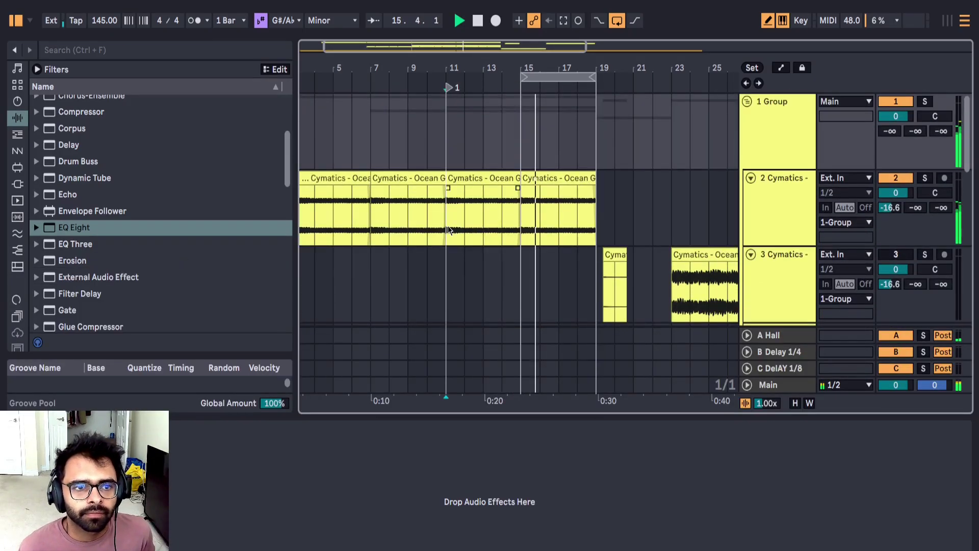
key(space)
key(space)
scroll(500, 206, down, 8)
scroll(768, 186, down, 2)
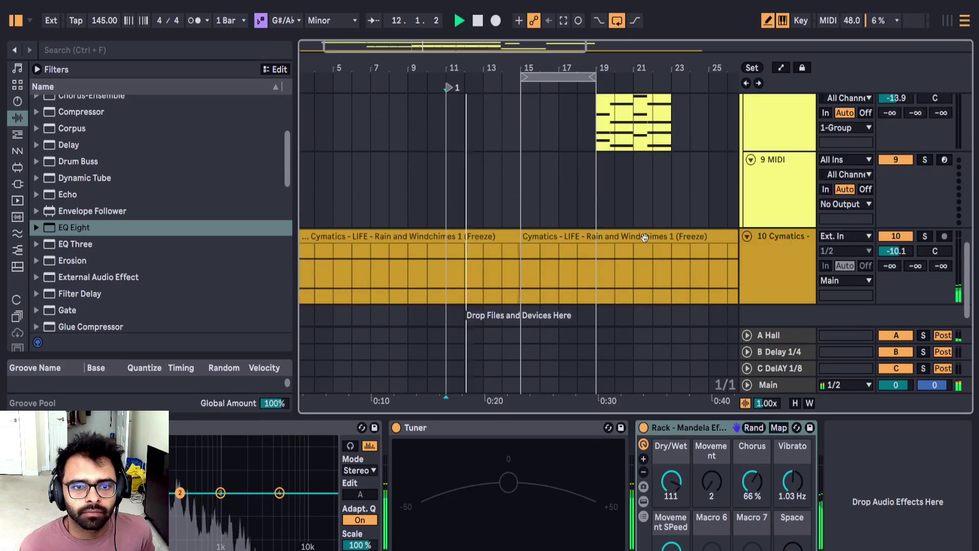
scroll(704, 219, up, 10)
scroll(761, 117, up, 3)
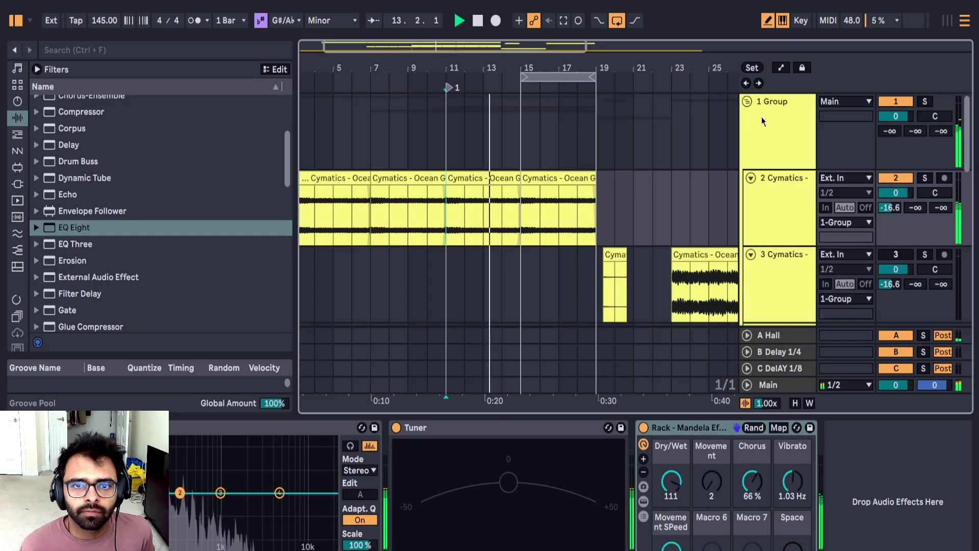
Step: Collapse the first group and insert one MIDI track after the rain track and another after the group
click(746, 100)
click(765, 145)
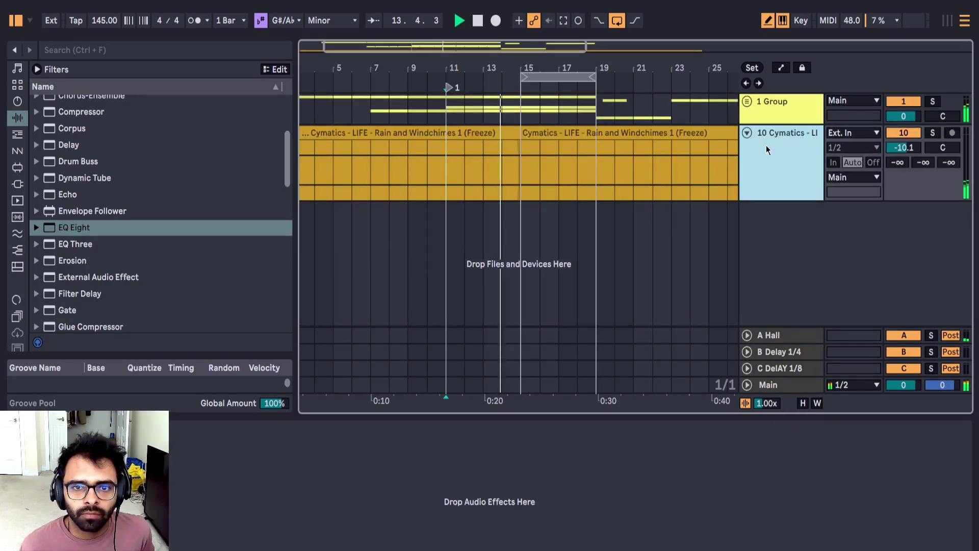
key(ctrl+shift+t)
click(769, 115)
key(ctrl+shift+t)
click(770, 114)
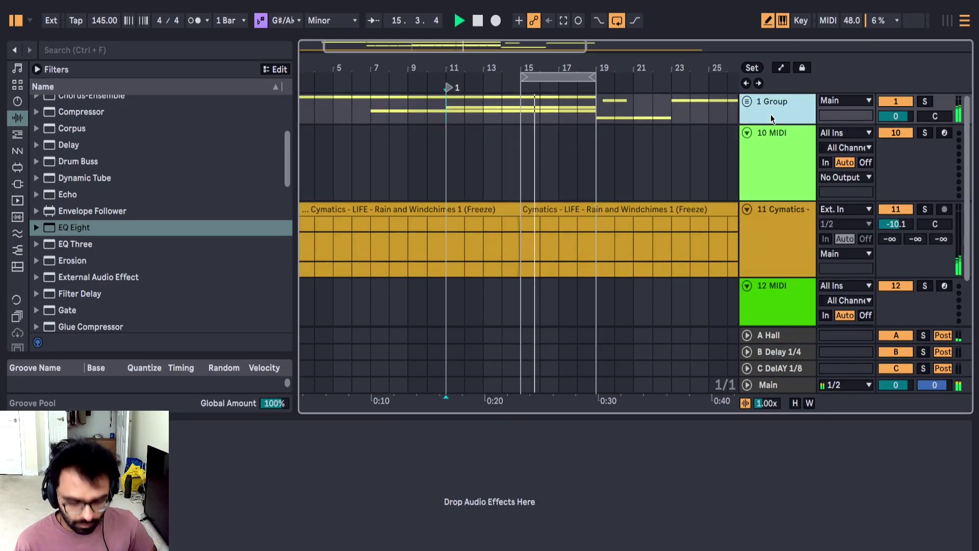
Step: Create a new group below the first one, holding a new audio track and two duplicates of it
key(ctrl+t)
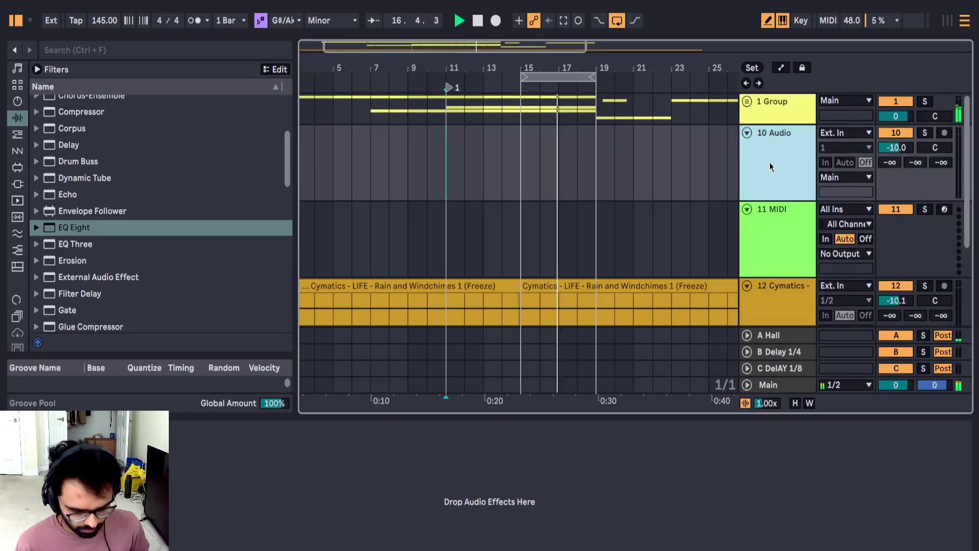
key(ctrl+g)
click(772, 209)
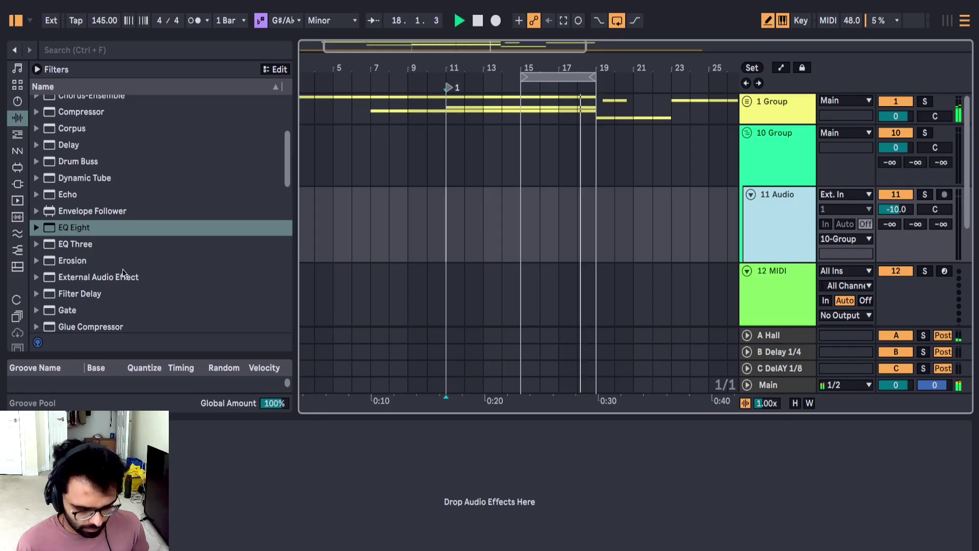
key(ctrl+d)
key(ctrl+d)
Step: Show the sample library folder in the browser and expand the first group's tracks
scroll(17, 255, down, 5)
click(18, 260)
scroll(488, 226, up, 3)
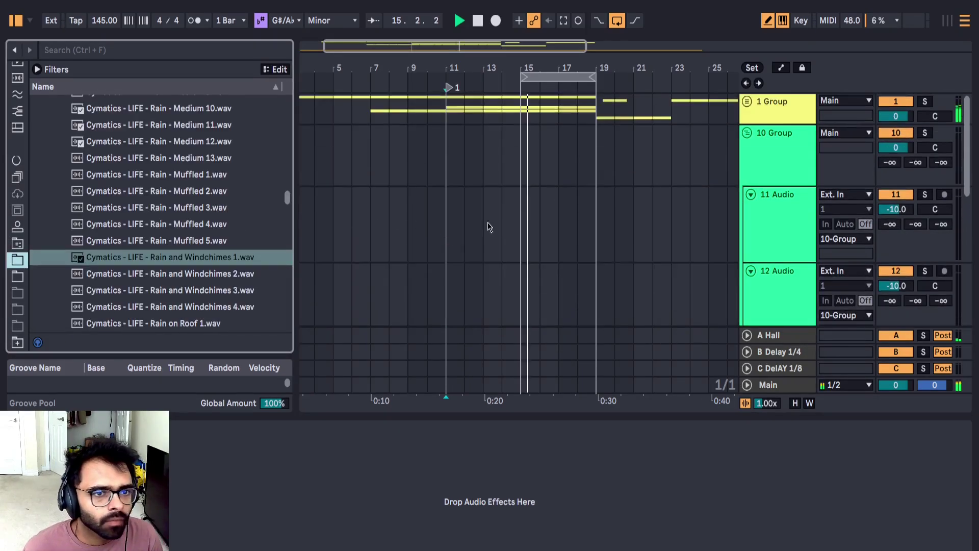
click(746, 101)
scroll(710, 160, down, 1)
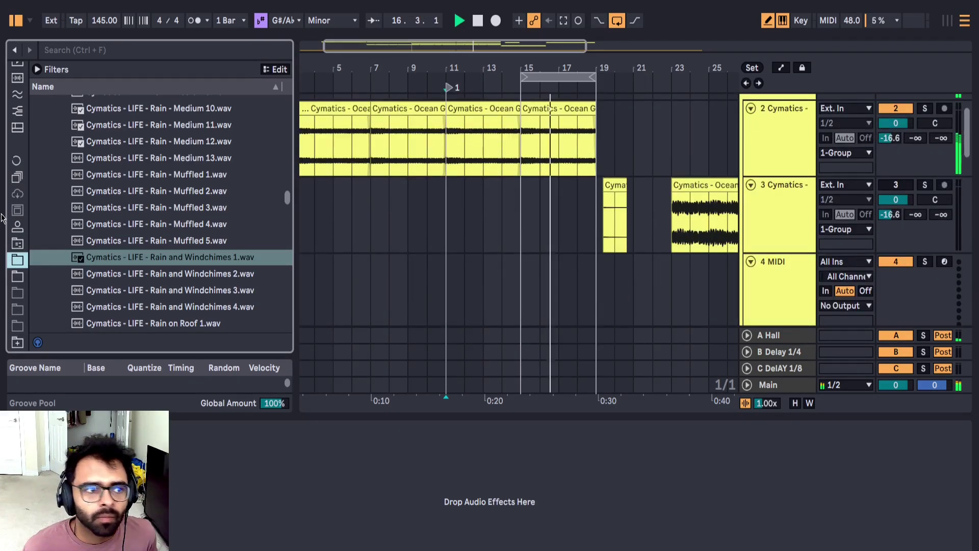
Step: Browse the Cymatics sample packs, including the Melody Loops in Golden Guitars - Future Bass
scroll(45, 291, up, 15)
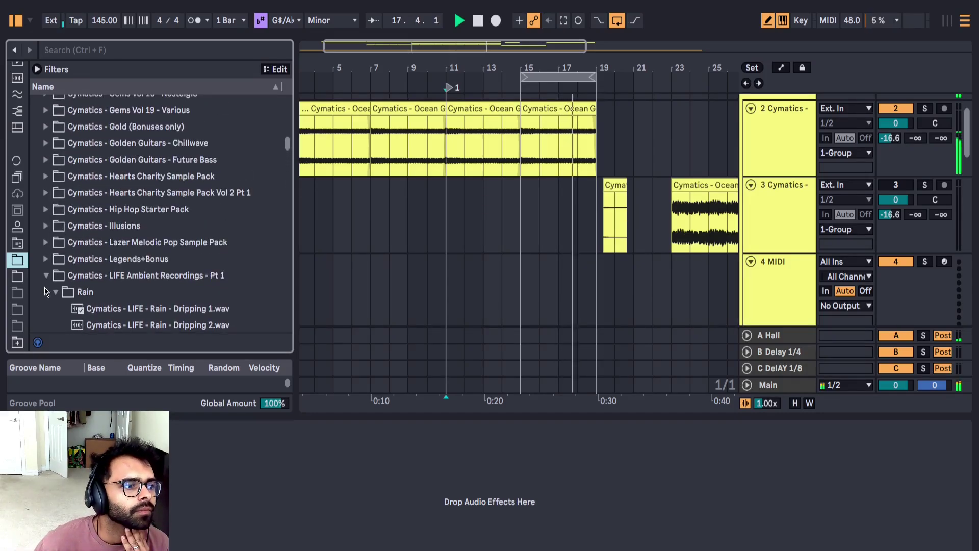
click(46, 276)
click(45, 192)
click(46, 193)
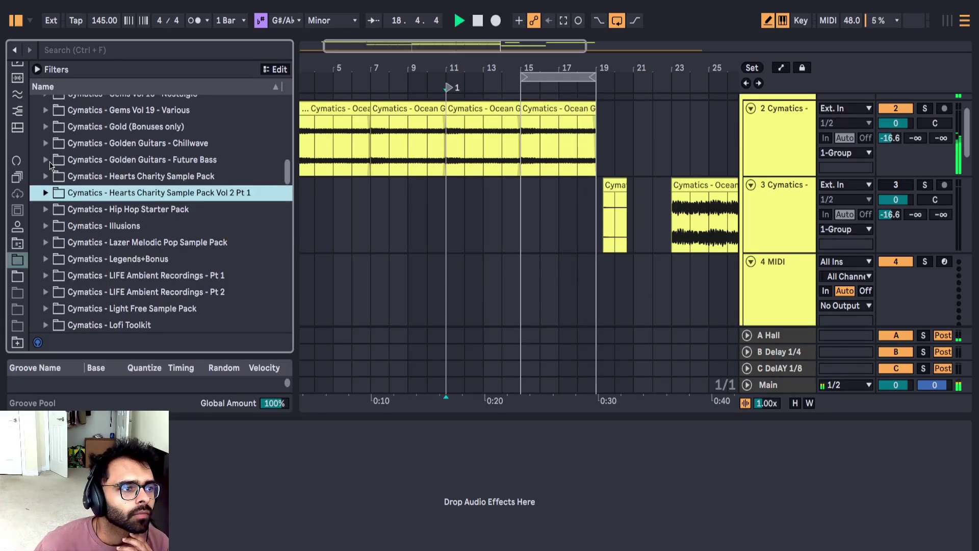
click(46, 160)
scroll(55, 176, up, 1)
click(56, 211)
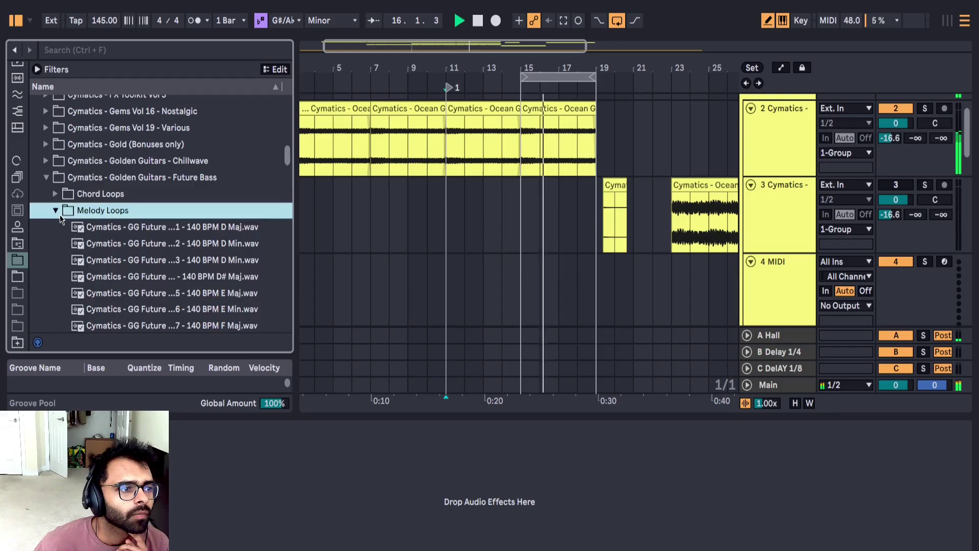
click(56, 211)
scroll(51, 189, up, 15)
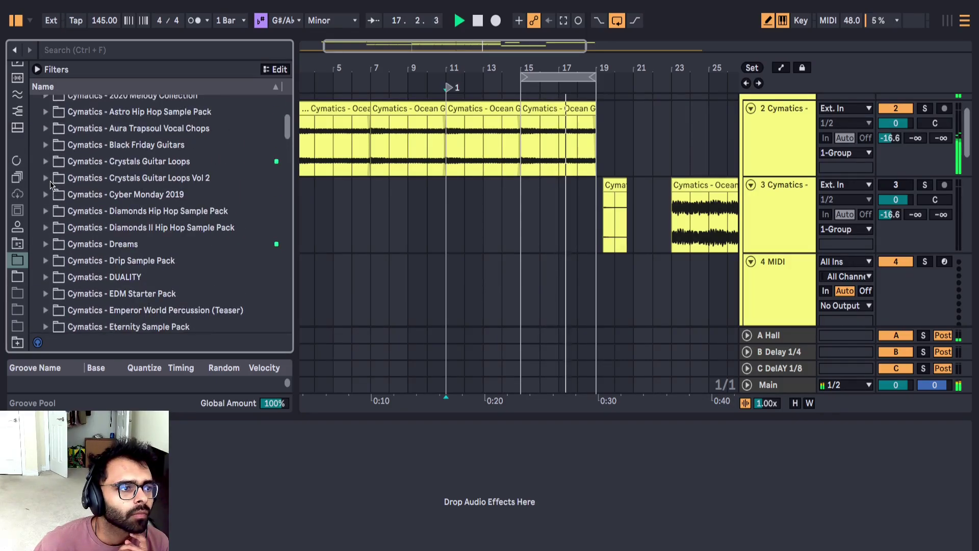
Step: Add the Date Modified column to the browser and sort the sample folders by newest first
scroll(51, 186, up, 6)
scroll(50, 184, down, 1)
right_click(110, 86)
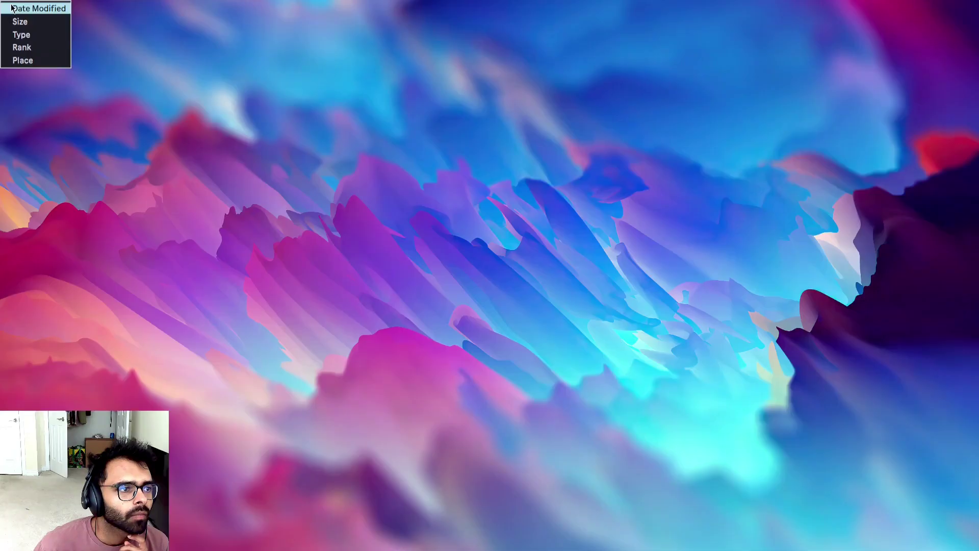
click(121, 91)
click(232, 87)
scroll(63, 228, down, 15)
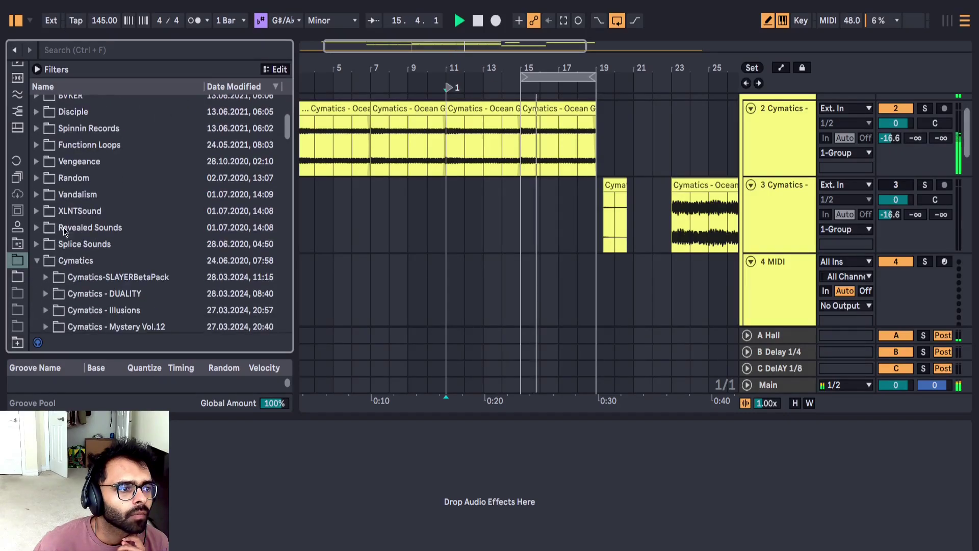
Step: Open Synth Risers in the Cymatics - SLAYER Beta Pack's accents and FX collection and stop playback
click(50, 137)
click(56, 155)
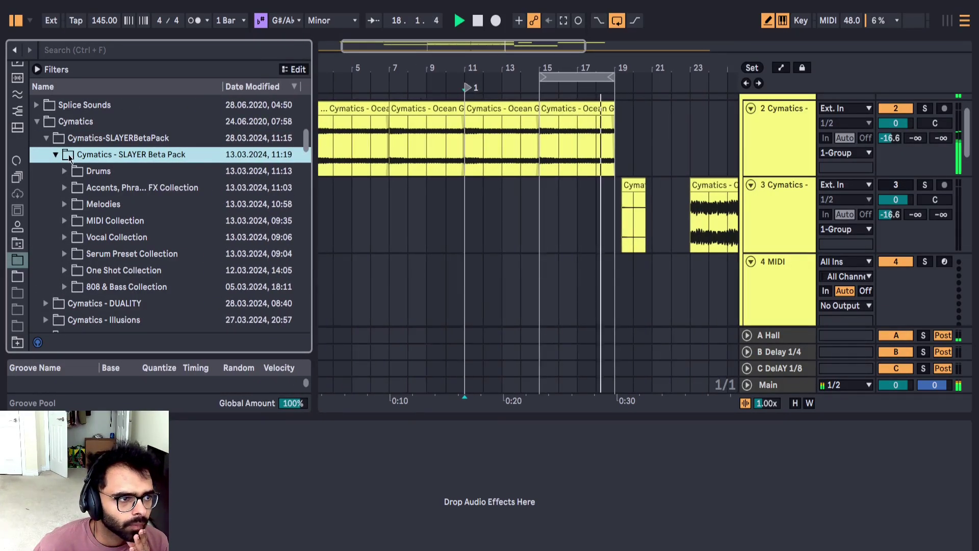
click(65, 187)
scroll(84, 189, down, 3)
click(81, 151)
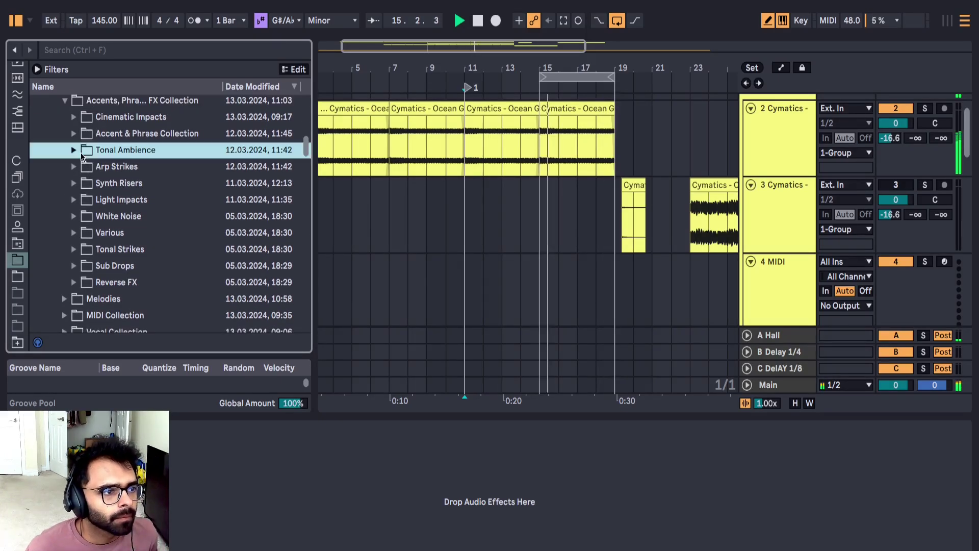
click(75, 183)
key(space)
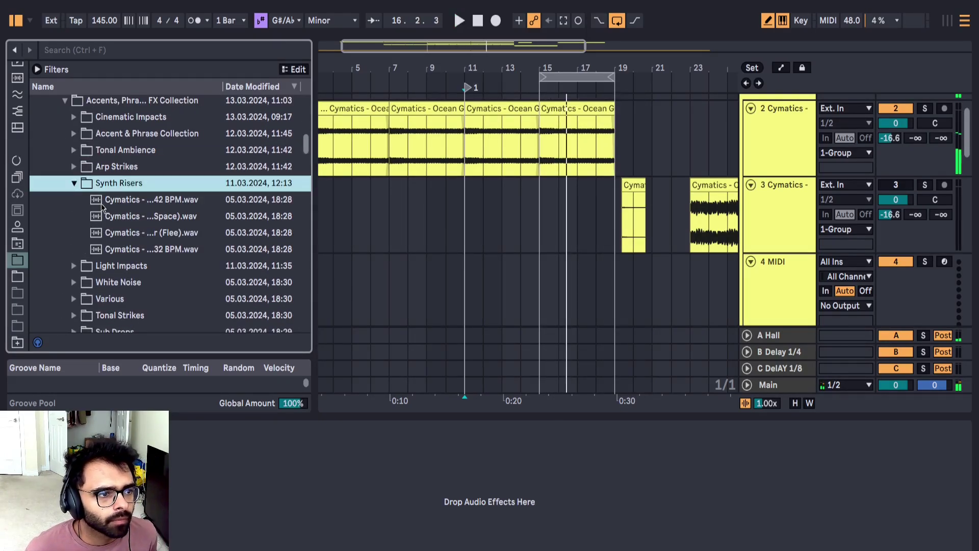
Step: Audition the A Min, D# Min and G Min samples in the Arp Strikes folder
click(75, 167)
click(145, 216)
click(183, 198)
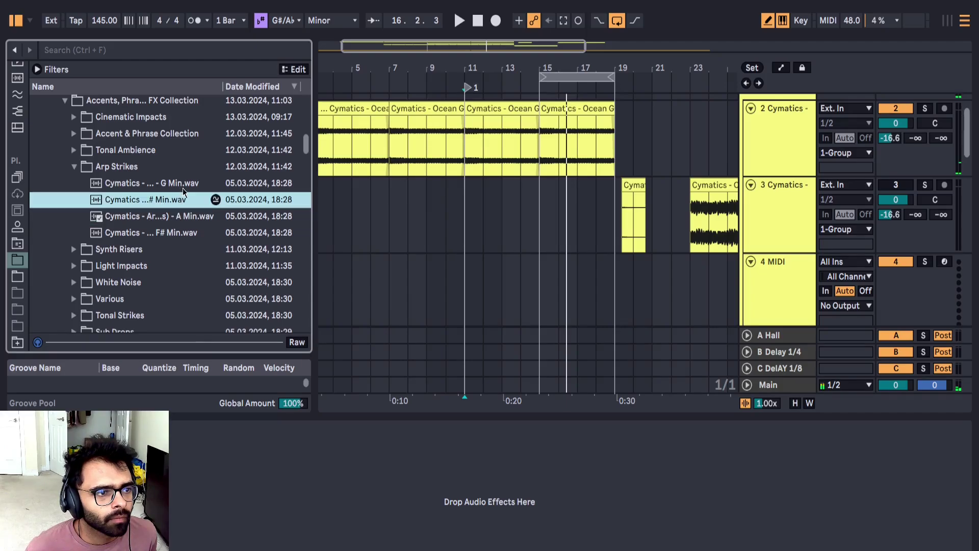
click(185, 184)
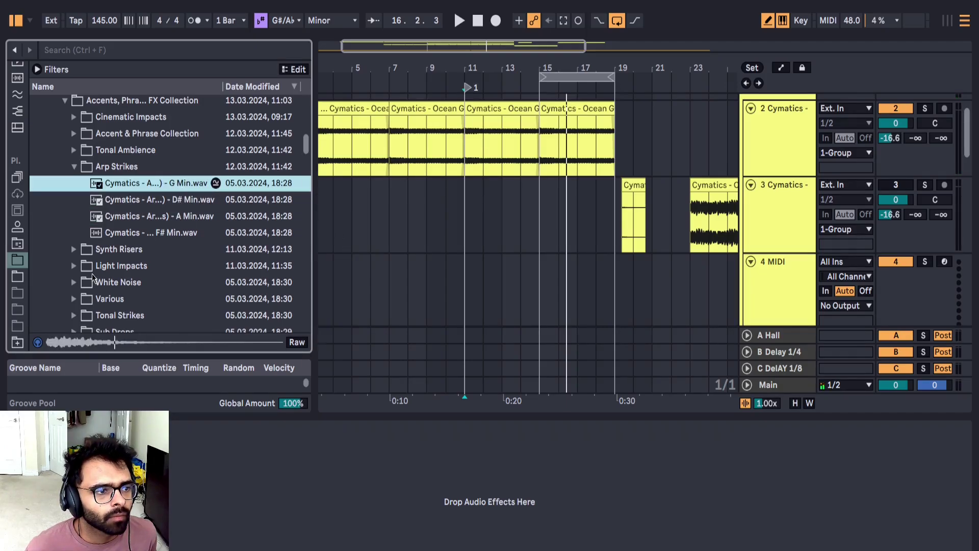
Step: Audition the Disto C, Ghost C and C Maj samples in the Tonal Strikes folder
click(74, 301)
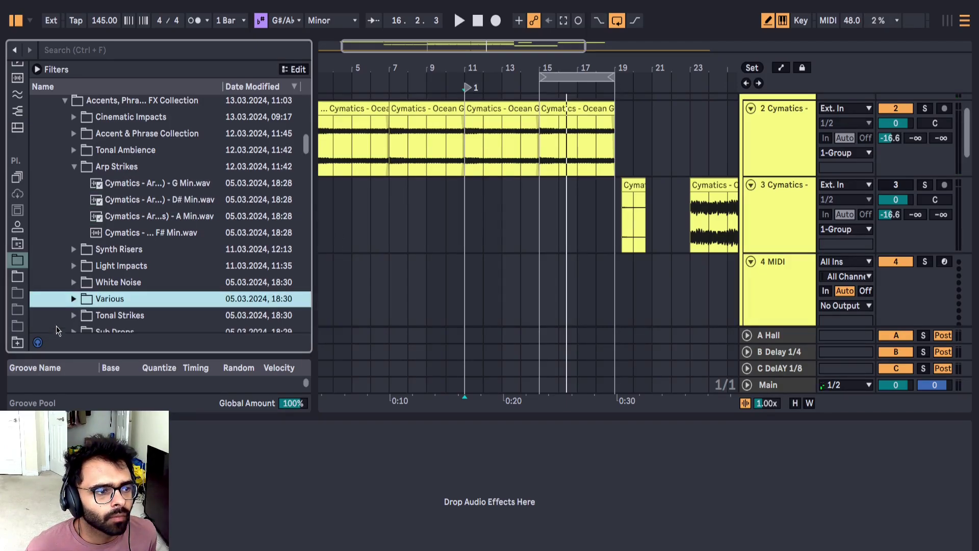
click(95, 315)
click(77, 319)
click(155, 279)
scroll(154, 279, down, 1)
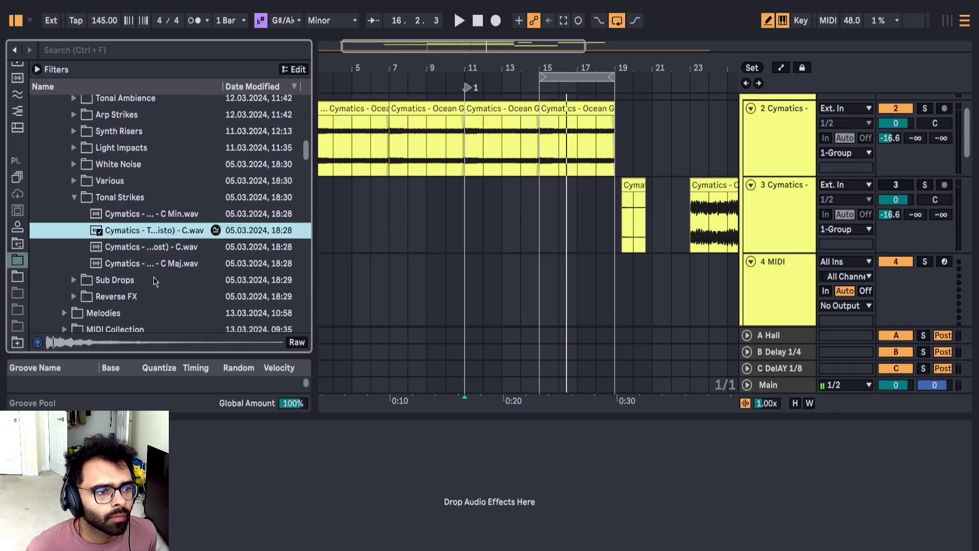
click(176, 251)
click(173, 263)
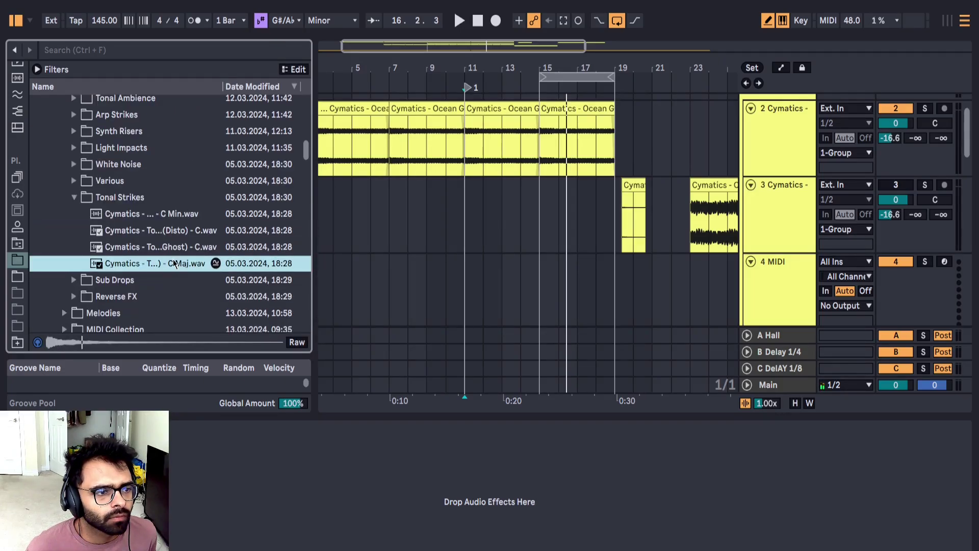
Step: Open the Accent & Phrase Collection in the accents and FX folder and audition its C Min accent sample
click(784, 147)
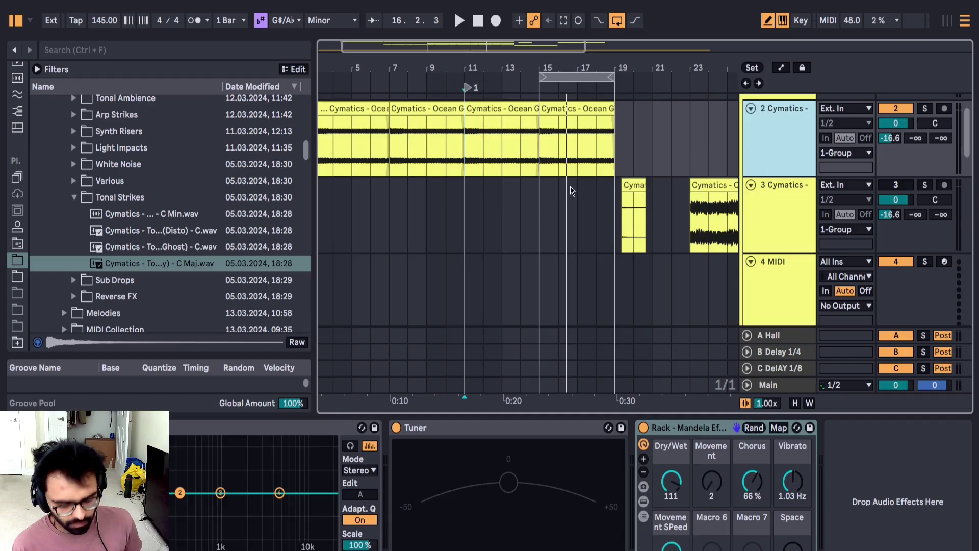
click(134, 279)
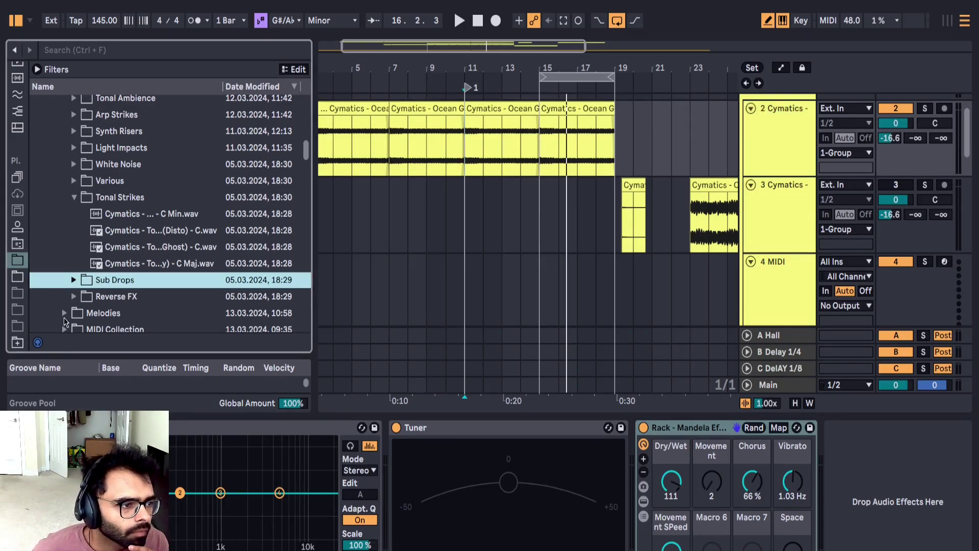
click(65, 315)
scroll(79, 132, up, 2)
click(64, 155)
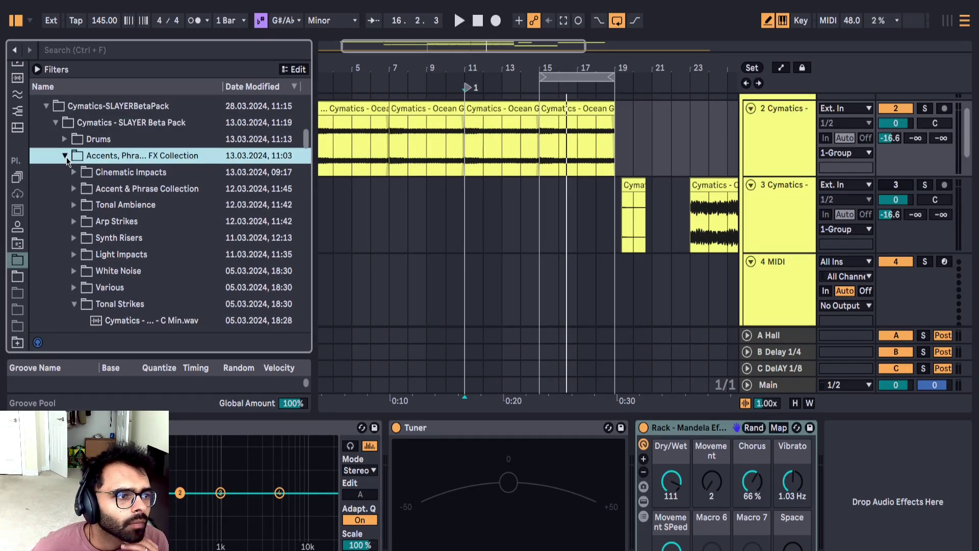
click(82, 188)
key(Down)
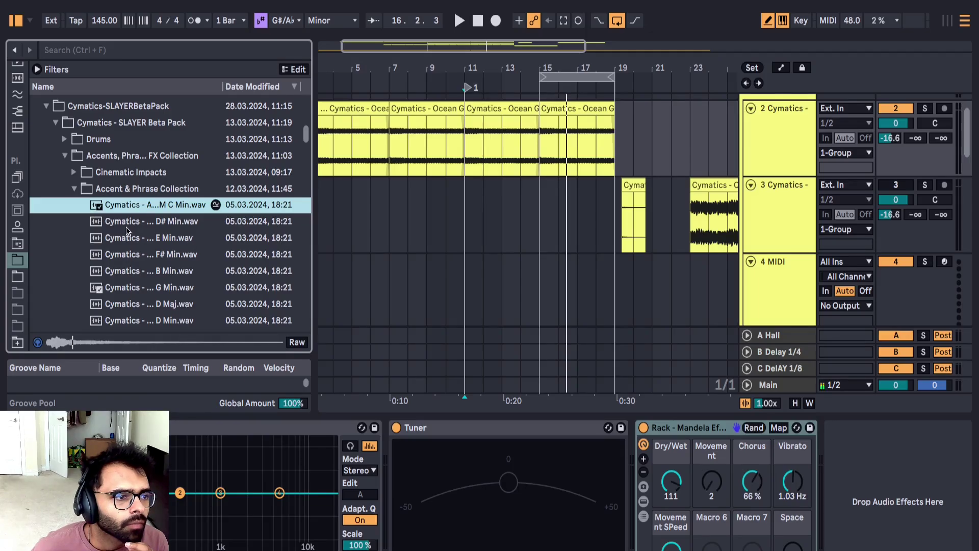
Step: Audition the F Maj and B Min phrases and the A Min and G Min accents in the Accent & Phrase Collection
scroll(155, 210, down, 5)
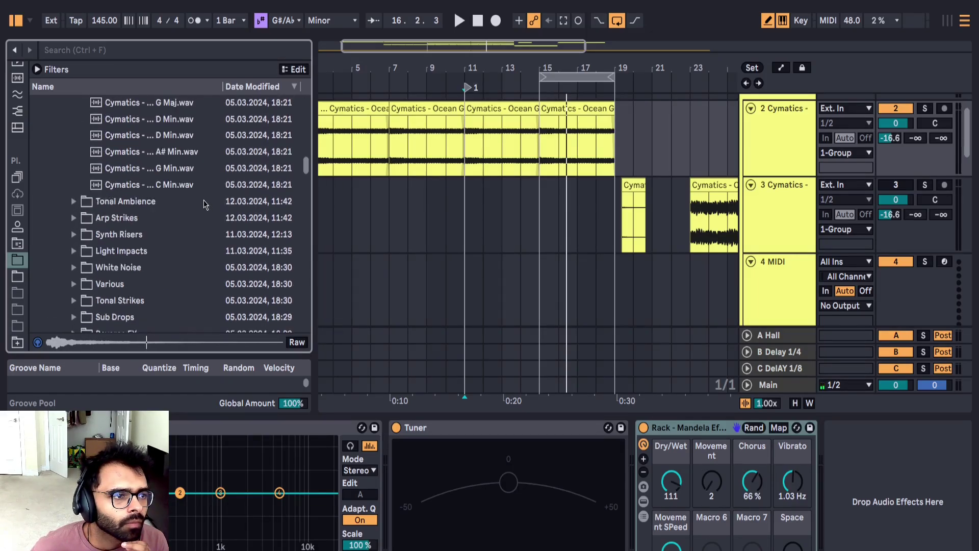
click(155, 208)
click(141, 265)
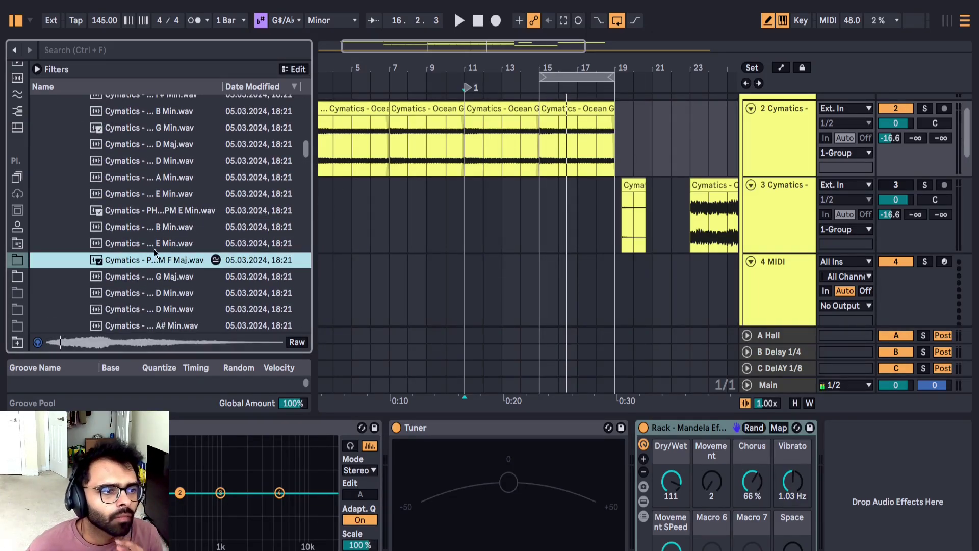
click(162, 230)
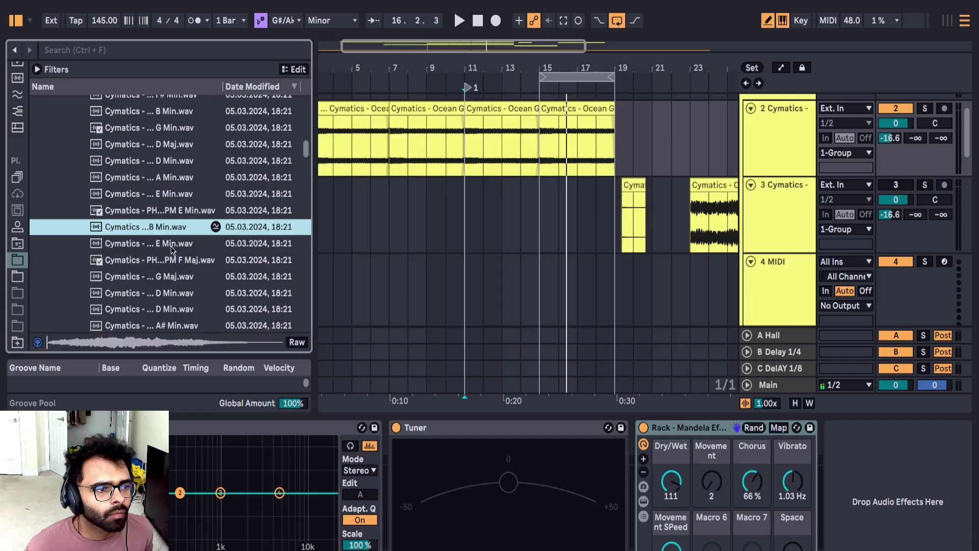
click(152, 178)
scroll(166, 174, up, 2)
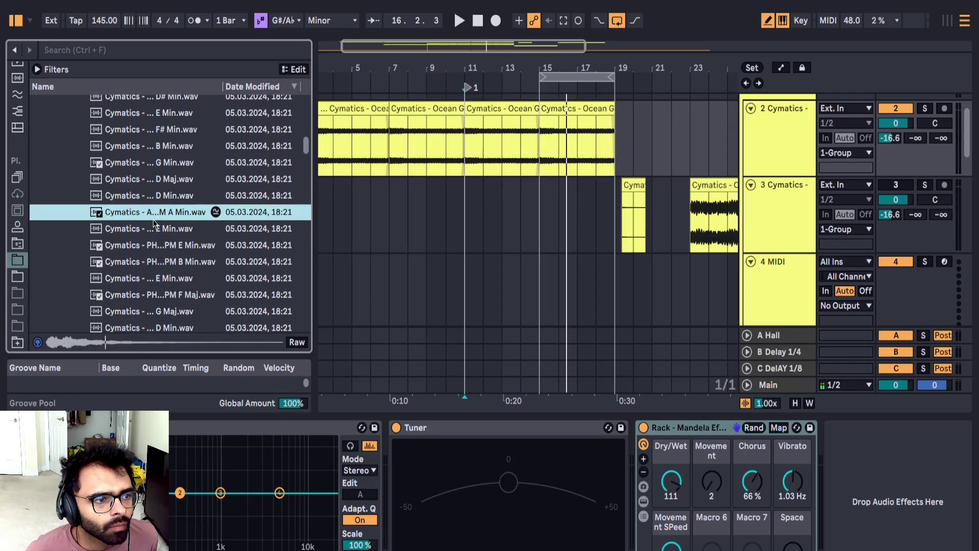
click(169, 163)
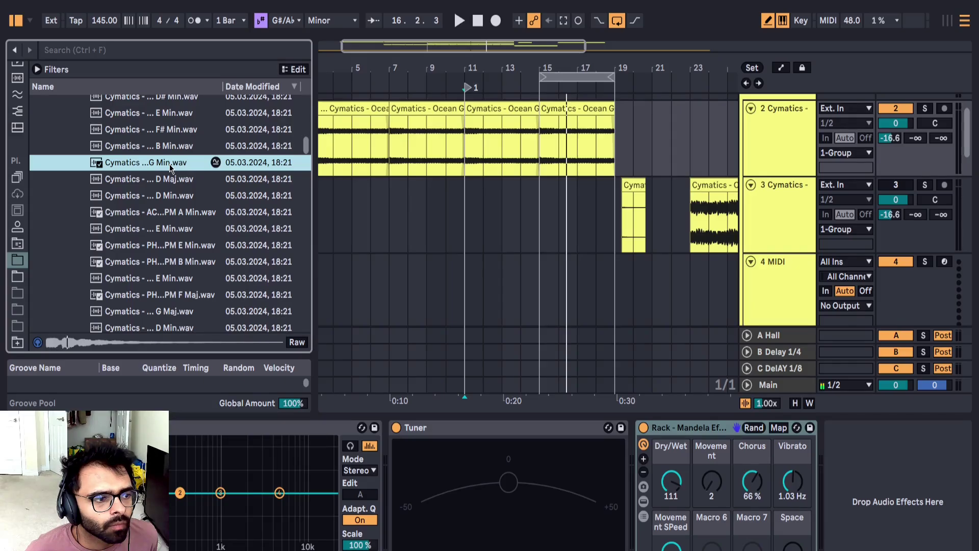
scroll(169, 164, up, 3)
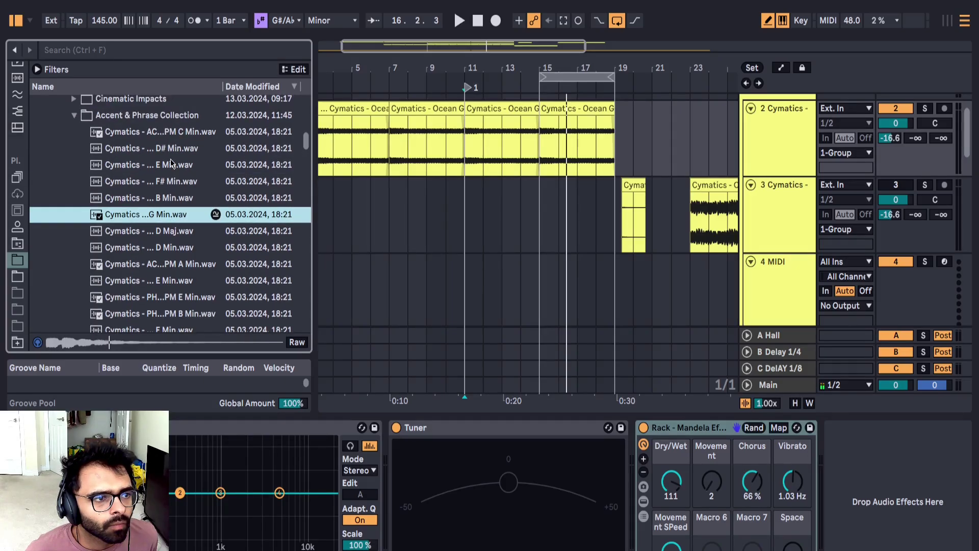
Step: Insert a new audio track below the Ocean Guitar Loop track and start playback from bar 11
click(760, 173)
key(ctrl+t)
key(space)
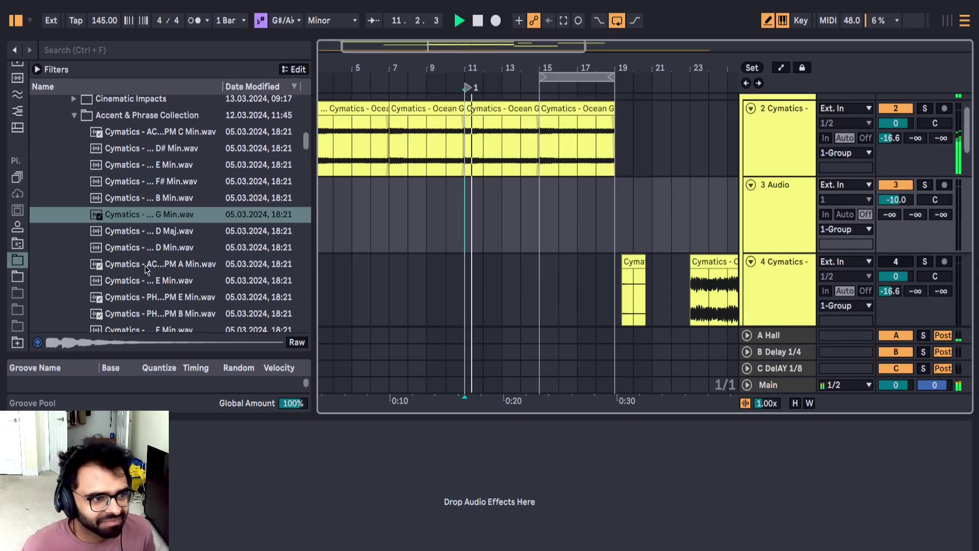
Step: Place the ACCENT Laser G Min sample at bar 11 on track 3, turn off warping and lower the track volume to -56.0 dB
drag(177, 218, 441, 210)
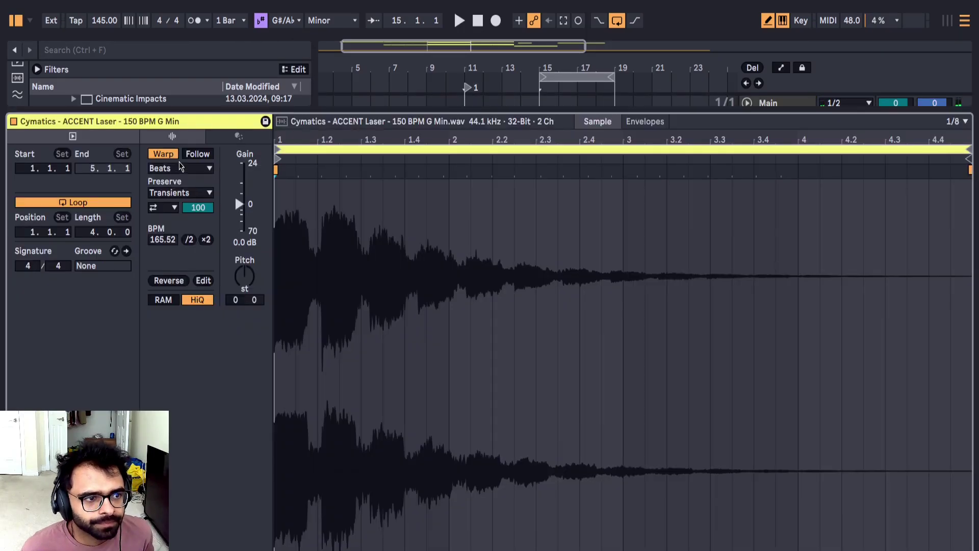
click(163, 153)
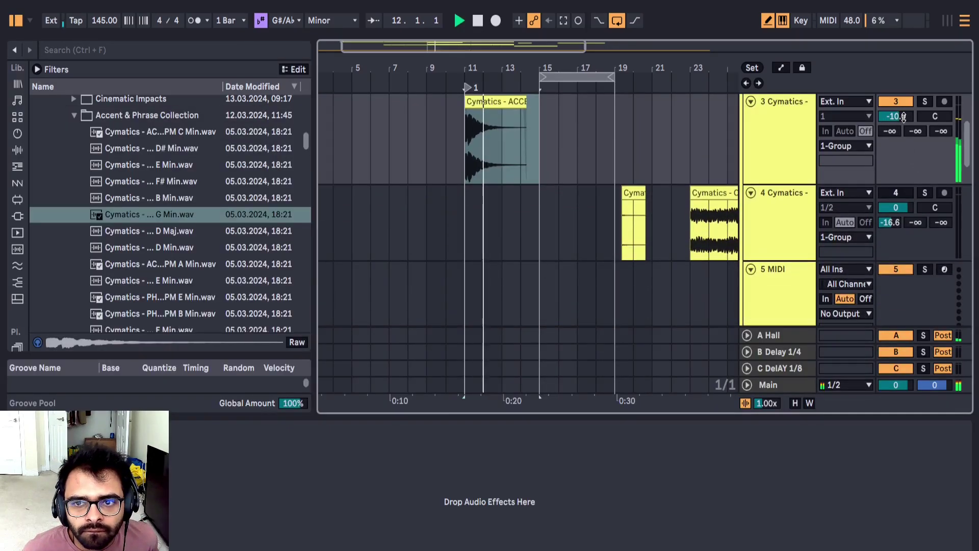
drag(903, 117, 903, 169)
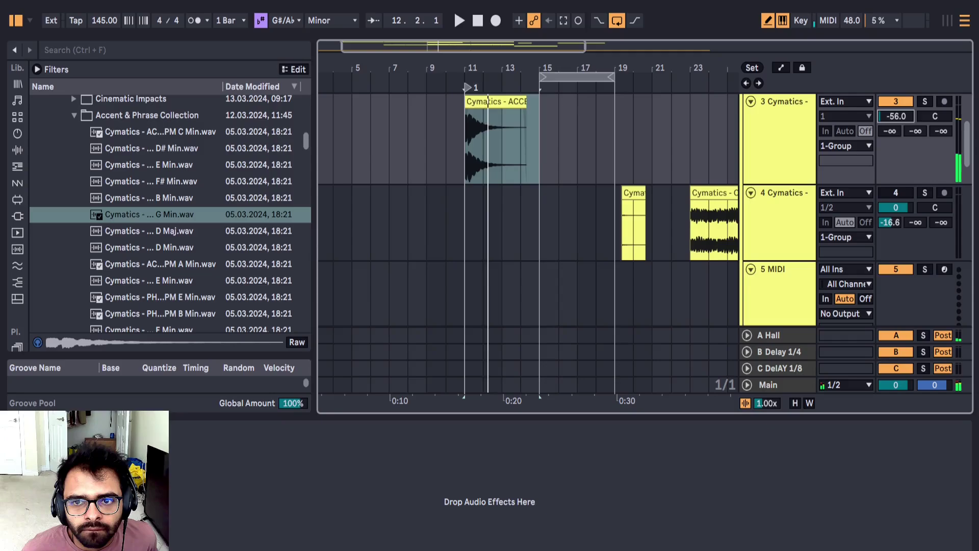
key(space)
key(space)
Step: Replace the bar 11 clip with ACCENT Scream A Min transposed -1 semitone, with track volume at -30.0 dB and send B at -3.0 dB
scroll(470, 182, up, 3)
scroll(160, 209, up, 1)
scroll(159, 209, down, 3)
click(147, 230)
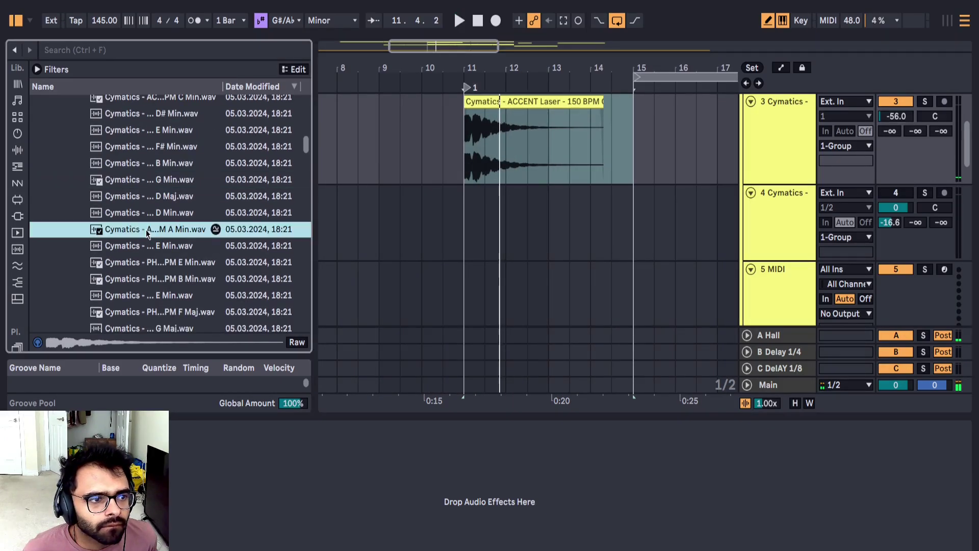
drag(172, 237, 465, 138)
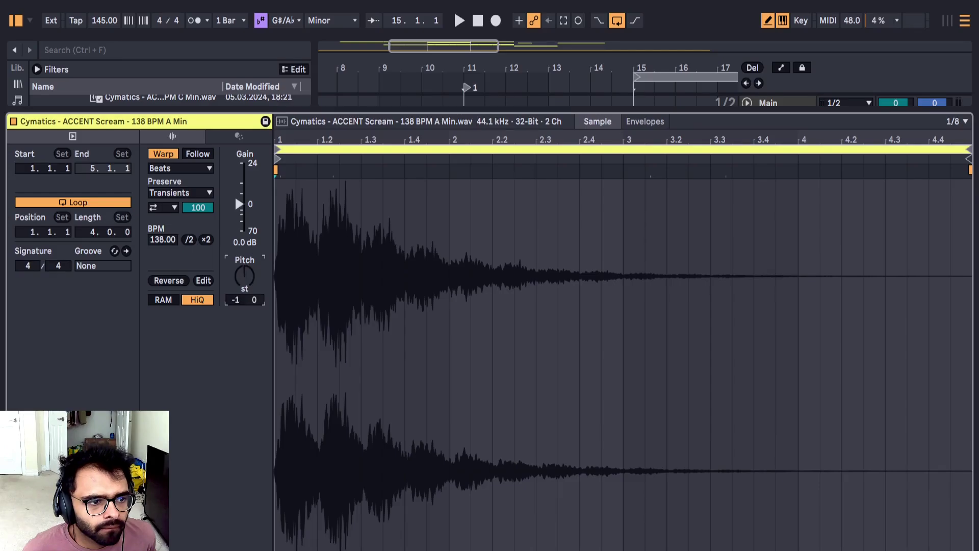
drag(238, 204, 243, 195)
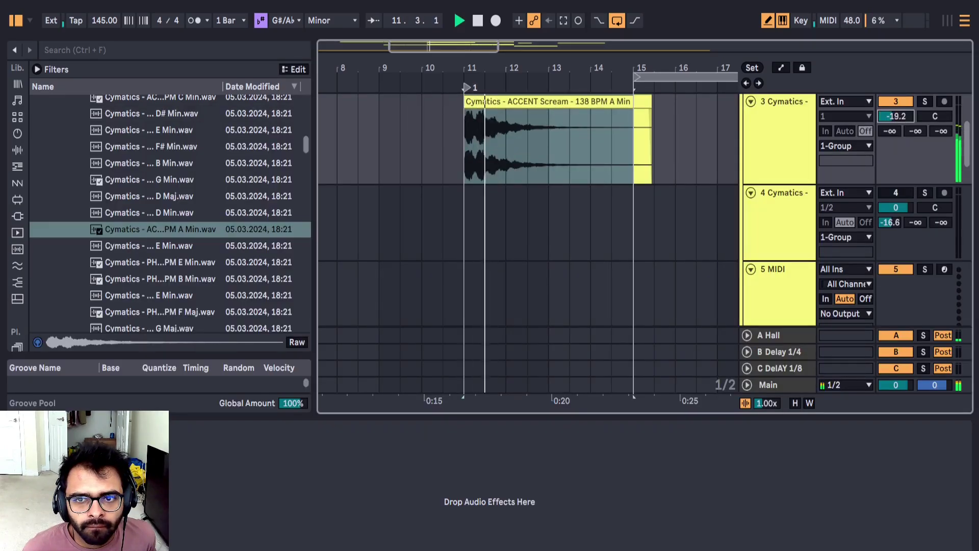
scroll(528, 232, up, 1)
scroll(529, 232, up, 3)
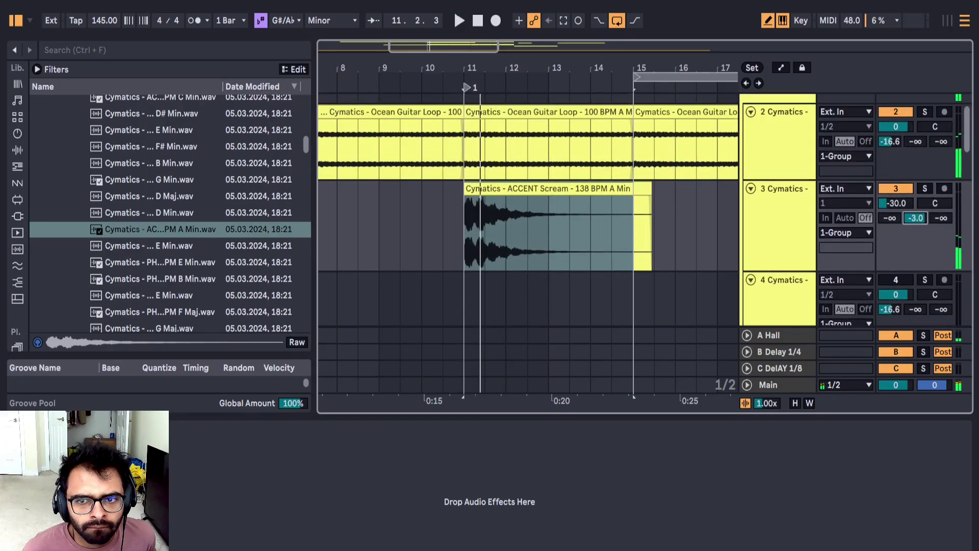
scroll(74, 172, up, 3)
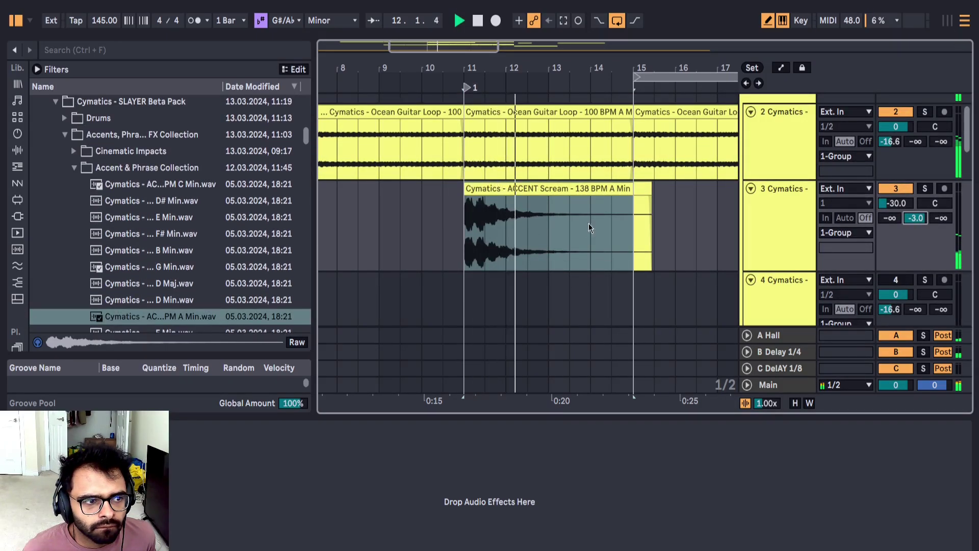
Step: Collapse the Accent & Phrase Collection and audition the A Min, D# Min and G Min samples in Arp Strikes
click(74, 168)
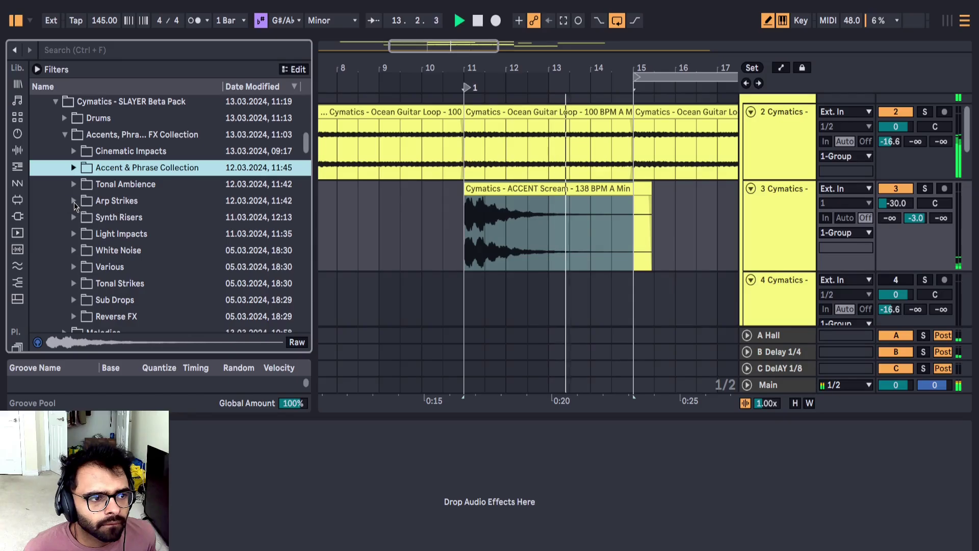
click(74, 205)
click(143, 250)
click(143, 234)
click(148, 220)
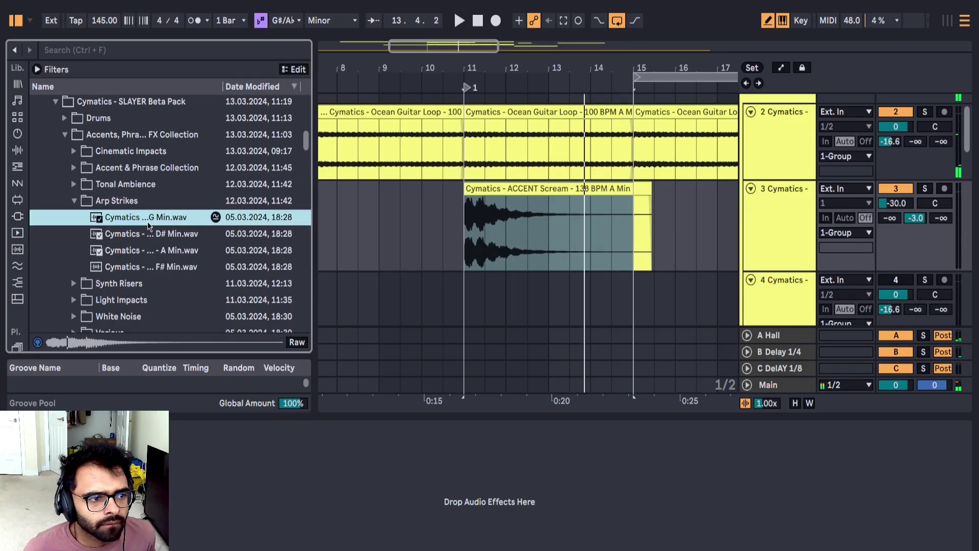
Step: Insert Arp Strike (Aim) G Min at bar 11, unwarped and transposed +2 semitones, with track volume at -33.5 dB and send A at -37.0 dB
double_click(148, 218)
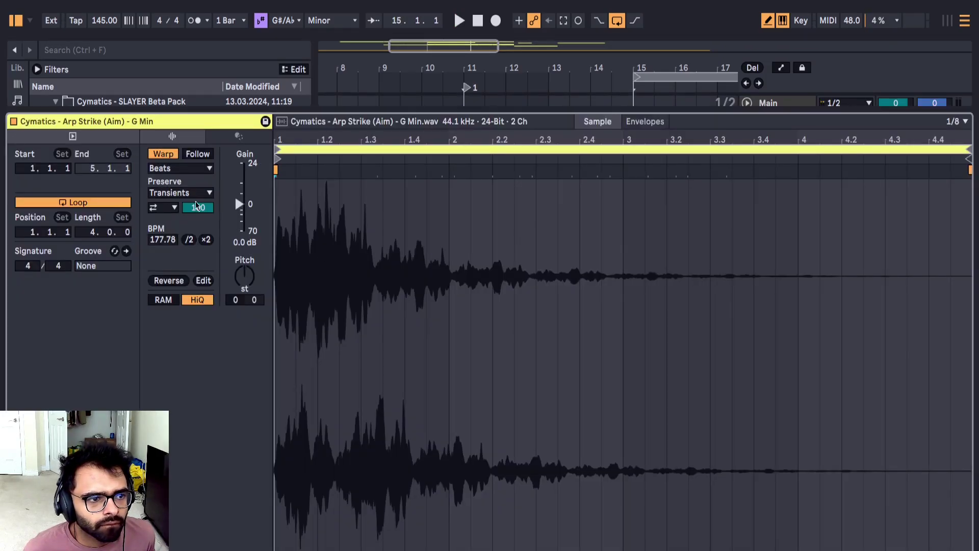
click(164, 155)
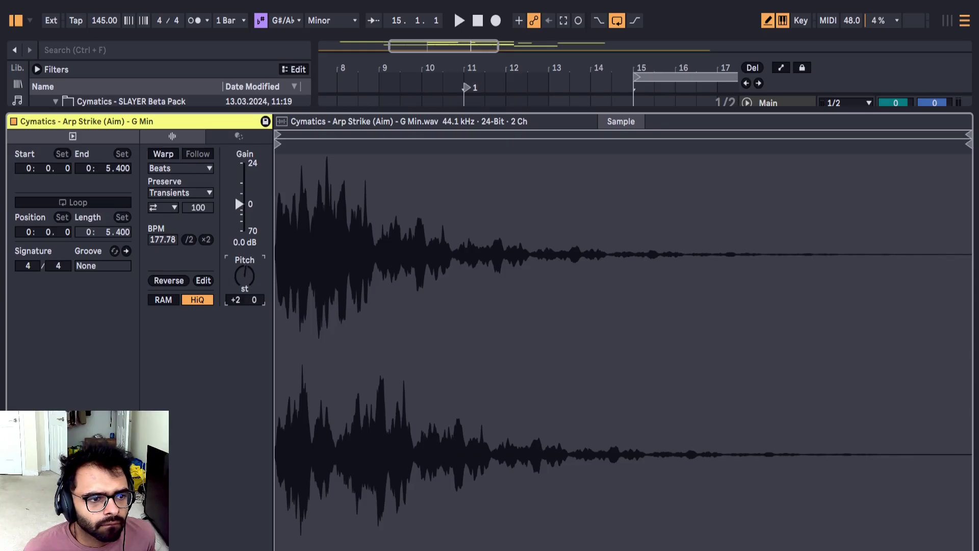
key(space)
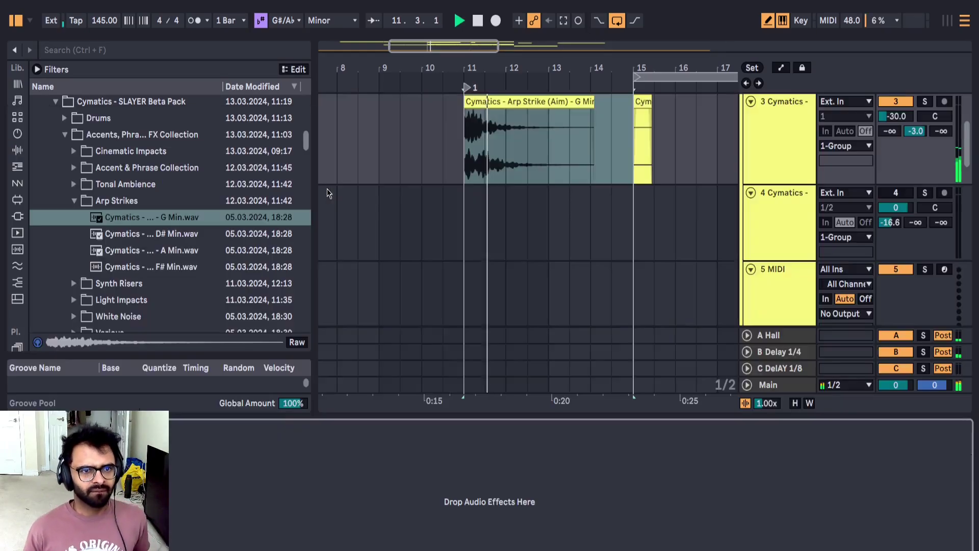
key(shift+Tab)
drag(895, 116, 892, 124)
scroll(391, 245, down, 5)
scroll(391, 258, up, 3)
Step: Copy a one-bar slice of the Arp Strike clip to bar 10, reverse it and fade it in across its length
click(392, 253)
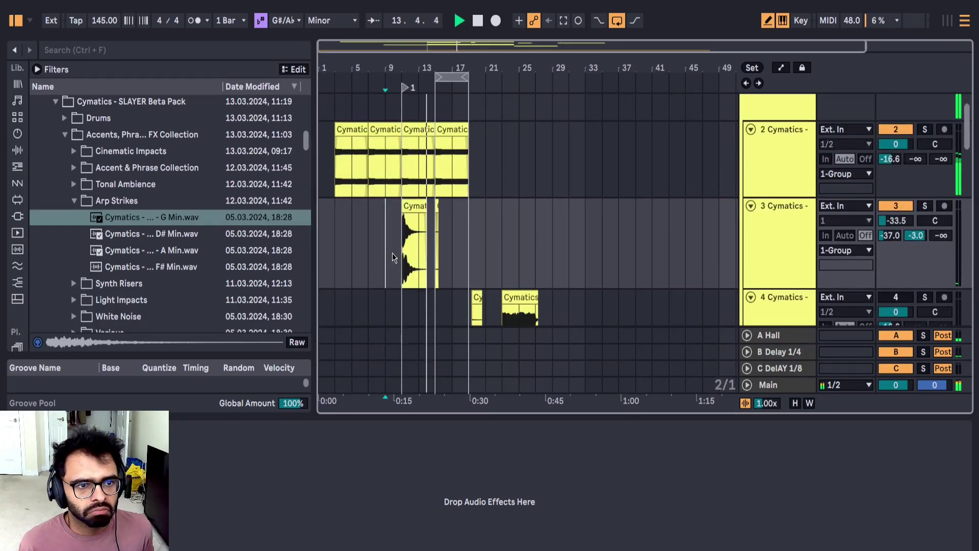
click(412, 207)
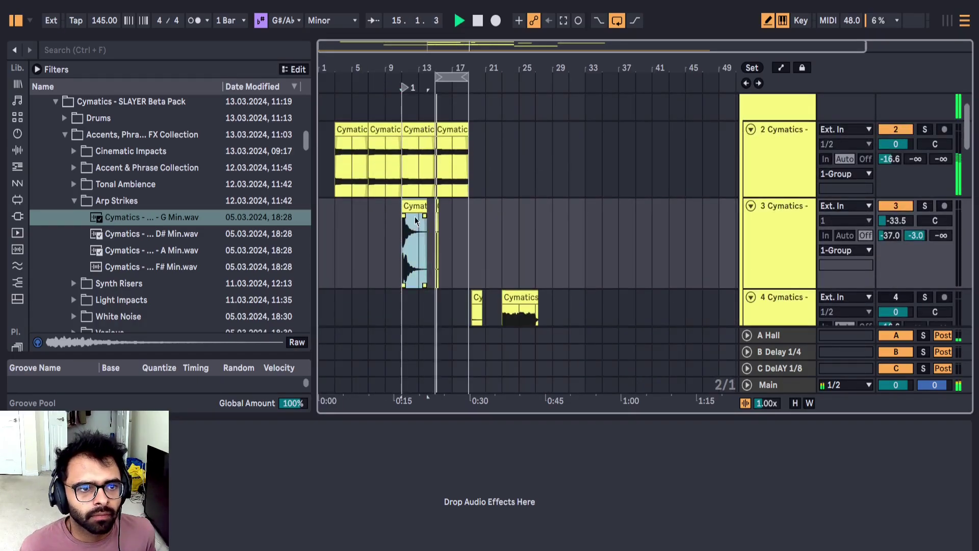
scroll(402, 233, up, 5)
drag(423, 238, 392, 234)
key(space)
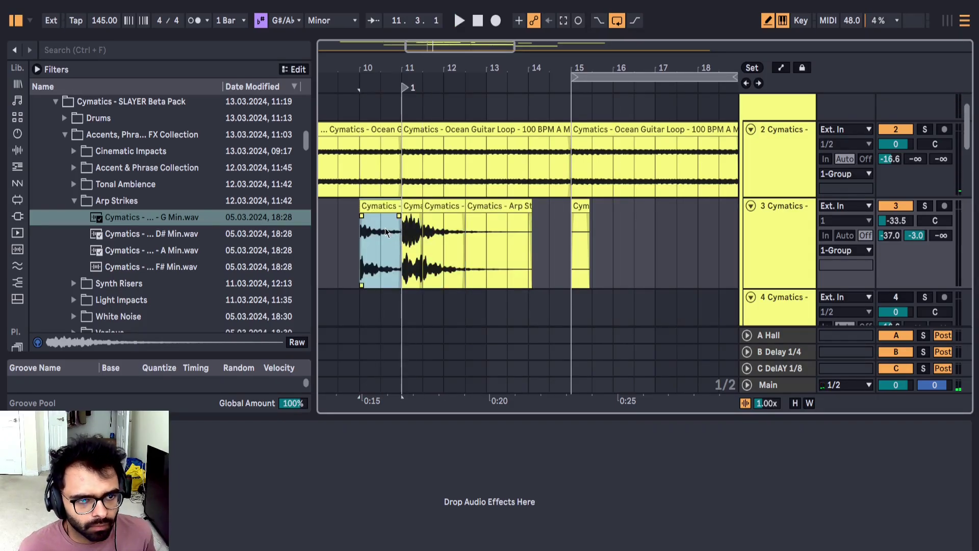
double_click(384, 228)
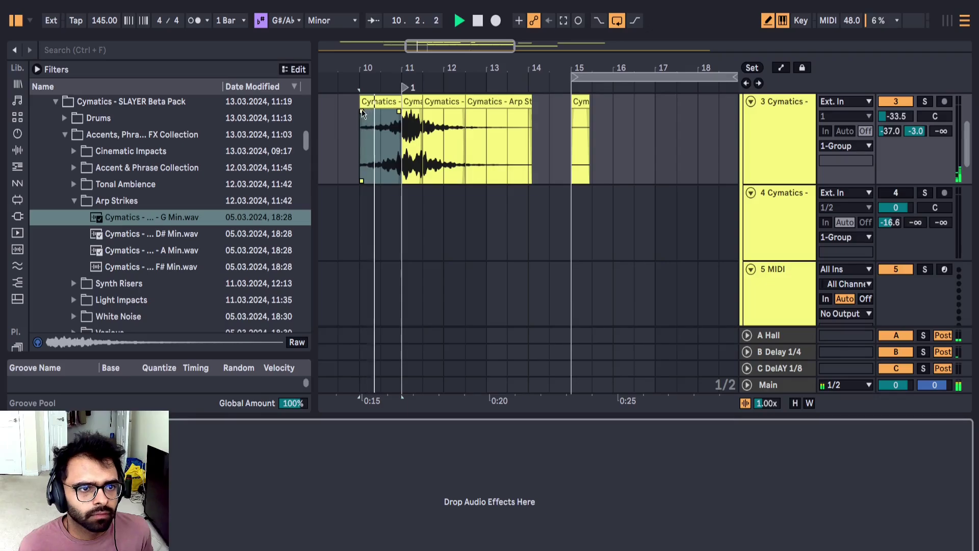
drag(362, 112, 398, 111)
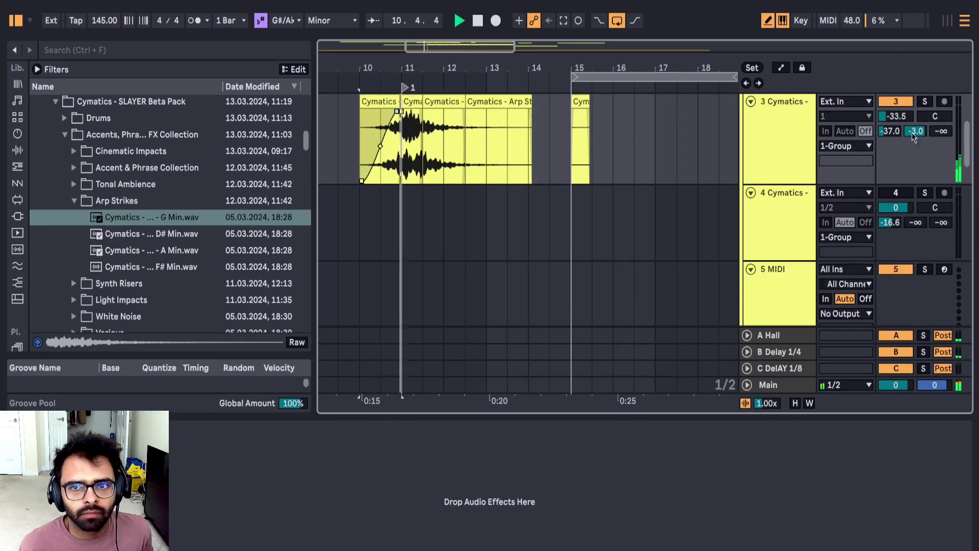
Step: Set the Arp Strike track's volume to -38.6 dB and its send B to -15.0 dB
drag(896, 116, 915, 142)
scroll(534, 245, down, 5)
scroll(534, 245, up, 2)
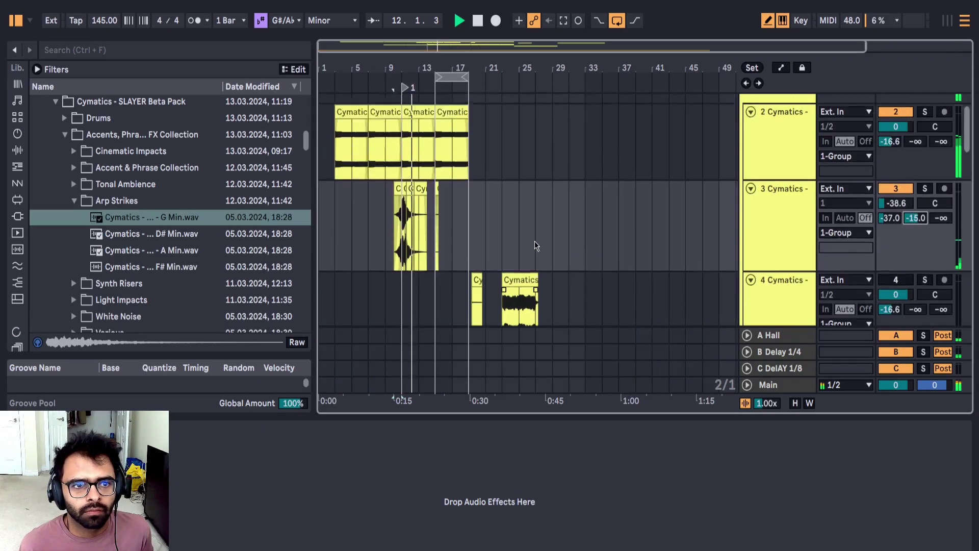
Step: Collapse the yellow group 1 and unfold group 11 to show its audio tracks
scroll(703, 211, up, 3)
click(746, 101)
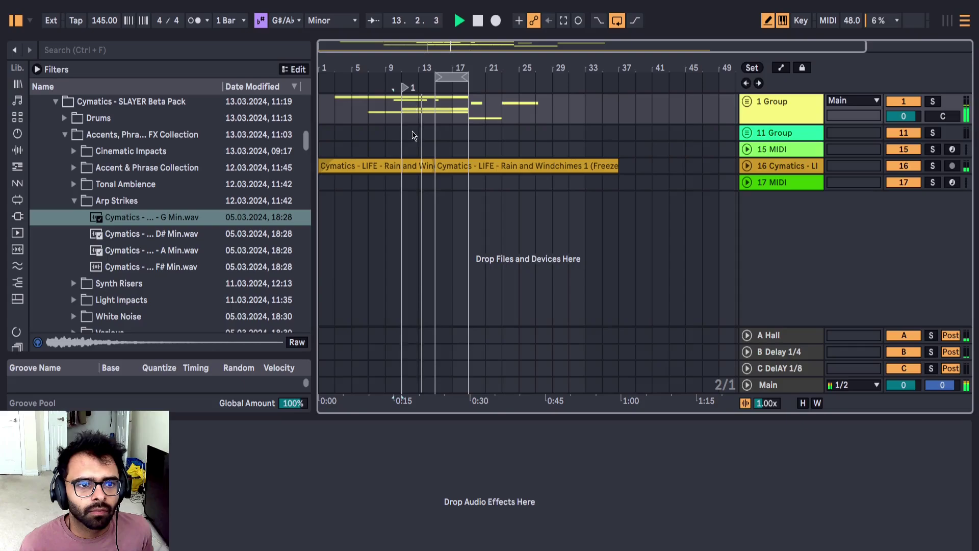
click(746, 132)
Step: Open the 135 BPM folder in the Drum Loop Collection's Loop Stems and audition its Perc and Clap stems
scroll(108, 159, up, 3)
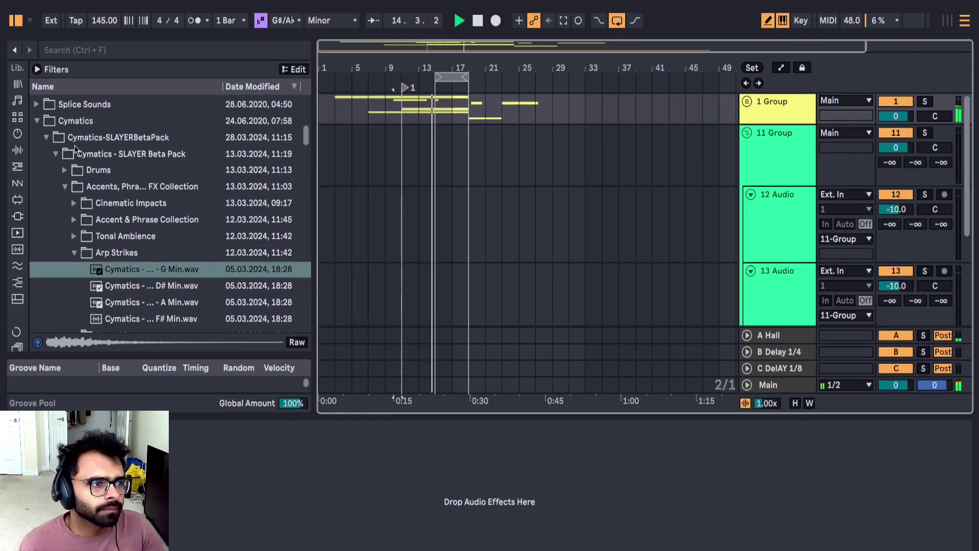
click(65, 169)
click(76, 192)
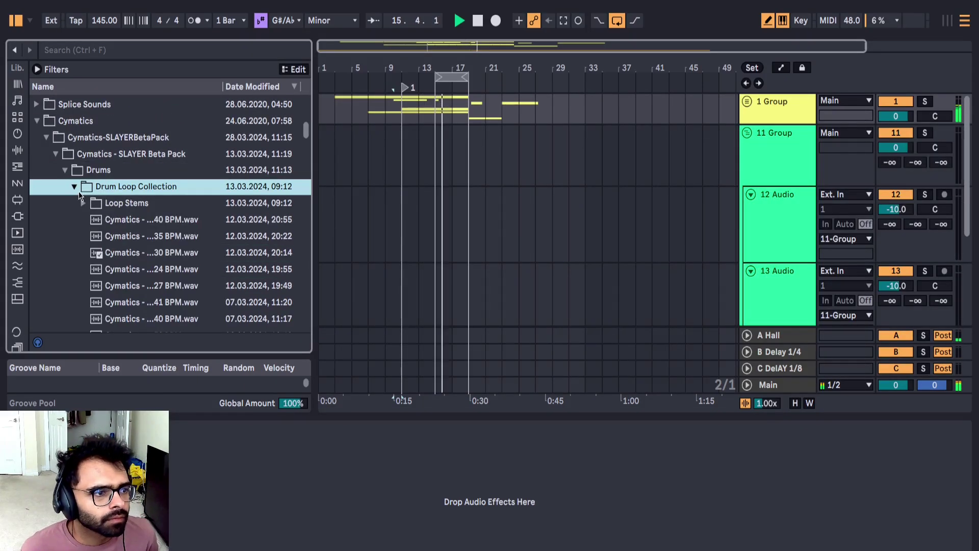
click(84, 202)
click(92, 236)
click(119, 270)
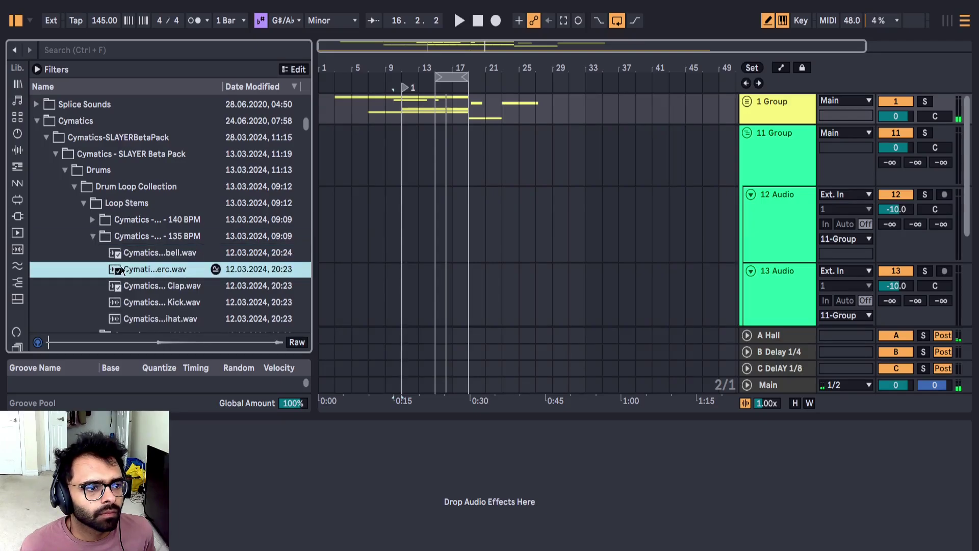
scroll(125, 272, down, 2)
key(Down)
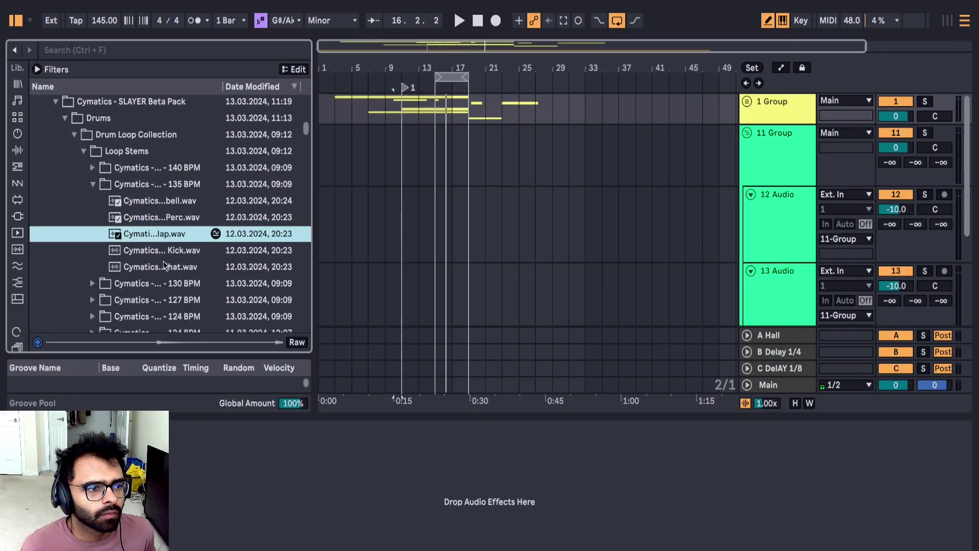
Step: Audition the 135 BPM Kick and Hihat stems, and place the Highway Wet Perc stem on track 12 at bar 11
key(Down)
key(Down)
drag(167, 218, 406, 240)
key(space)
double_click(418, 203)
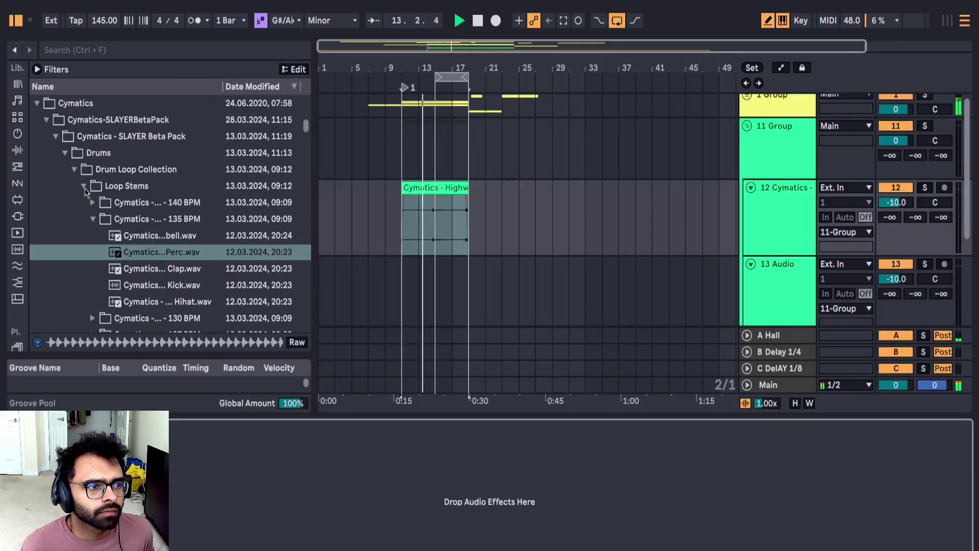
Step: Fold the 135 BPM folder and audition the Kick, Snare, Hihat and Hat stems in the 140 BPM folder during playback
click(85, 190)
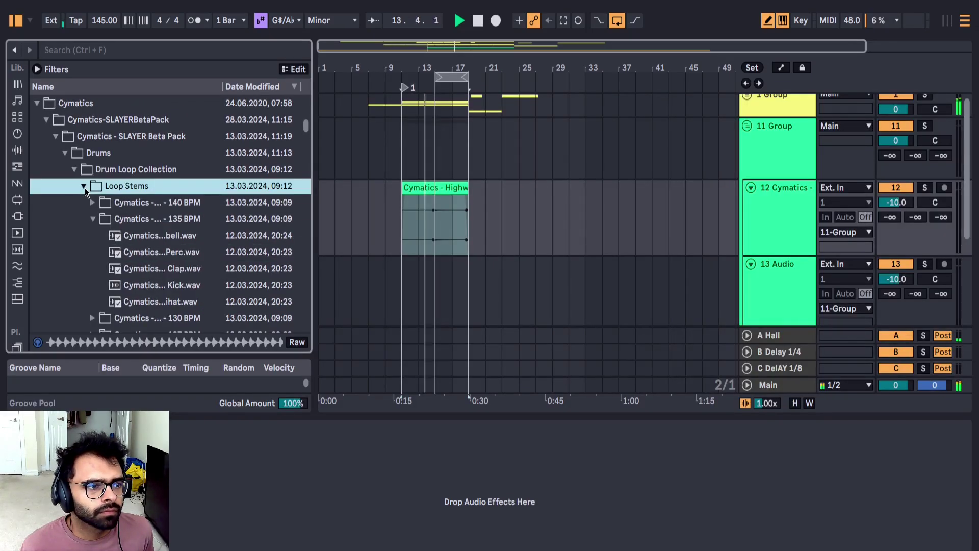
click(92, 202)
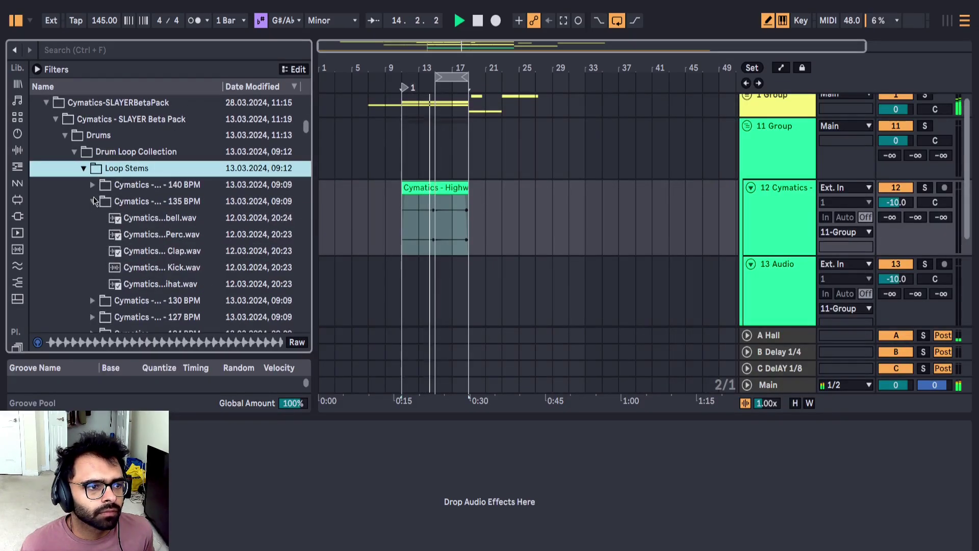
click(763, 210)
key(Down)
key(Down)
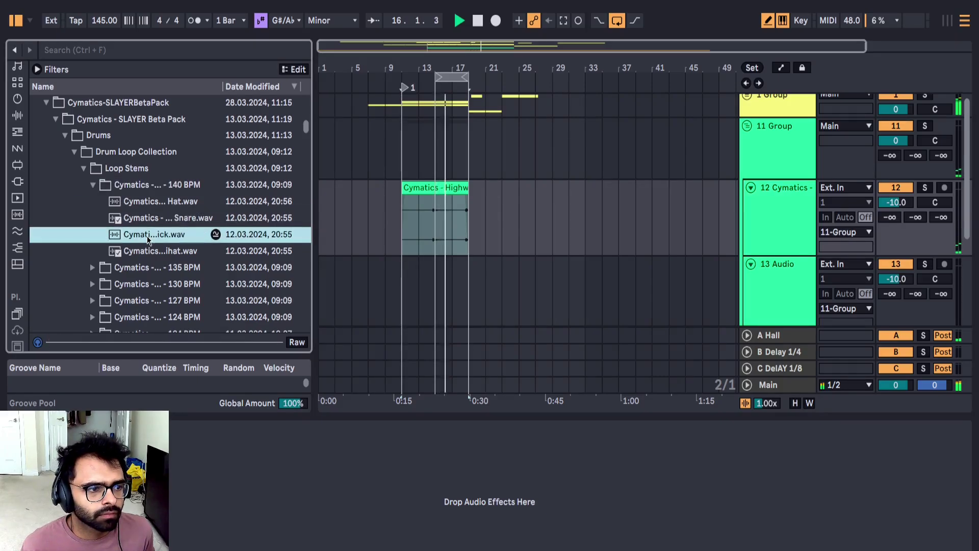
click(164, 202)
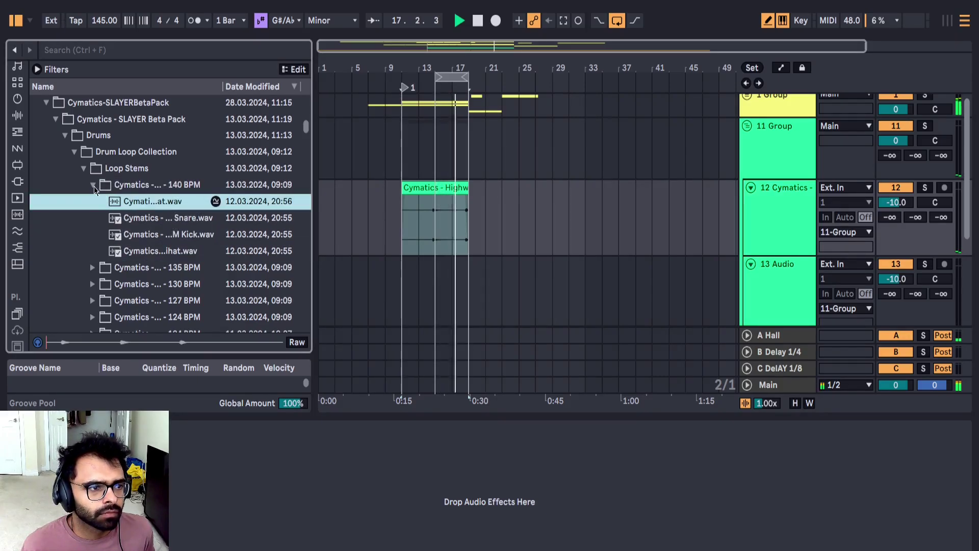
Step: Open the Hoop Drum Loop 130 BPM folder, widen the browser and audition its Open Hat 2, Snare and Kick stems
click(93, 185)
click(93, 218)
click(147, 236)
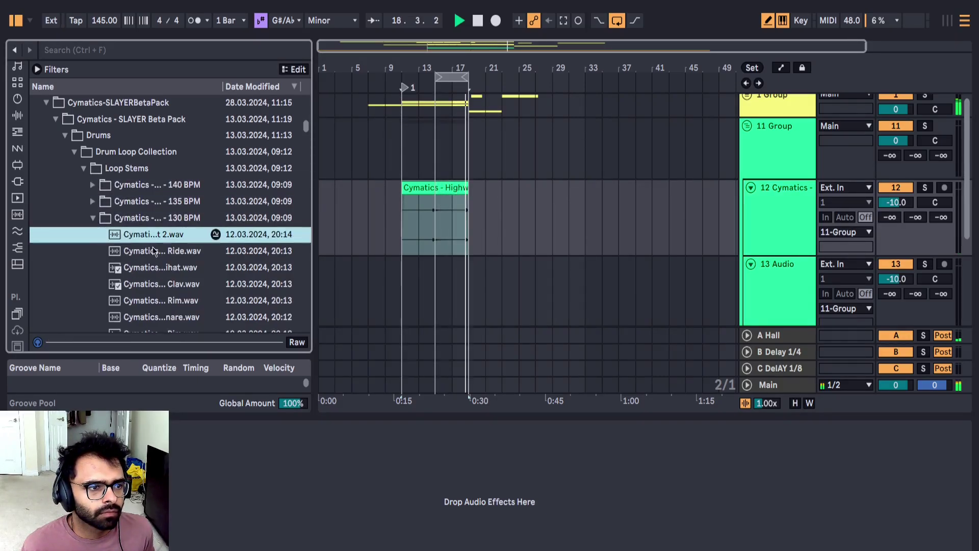
scroll(152, 244, down, 1)
drag(315, 235, 379, 239)
scroll(244, 224, down, 2)
click(194, 210)
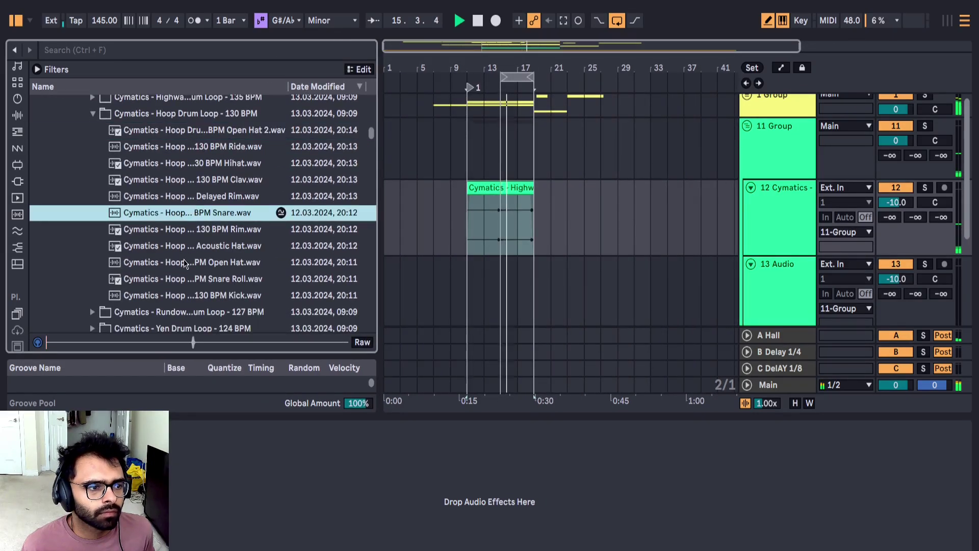
scroll(173, 234, down, 3)
click(152, 192)
click(165, 209)
scroll(141, 221, down, 1)
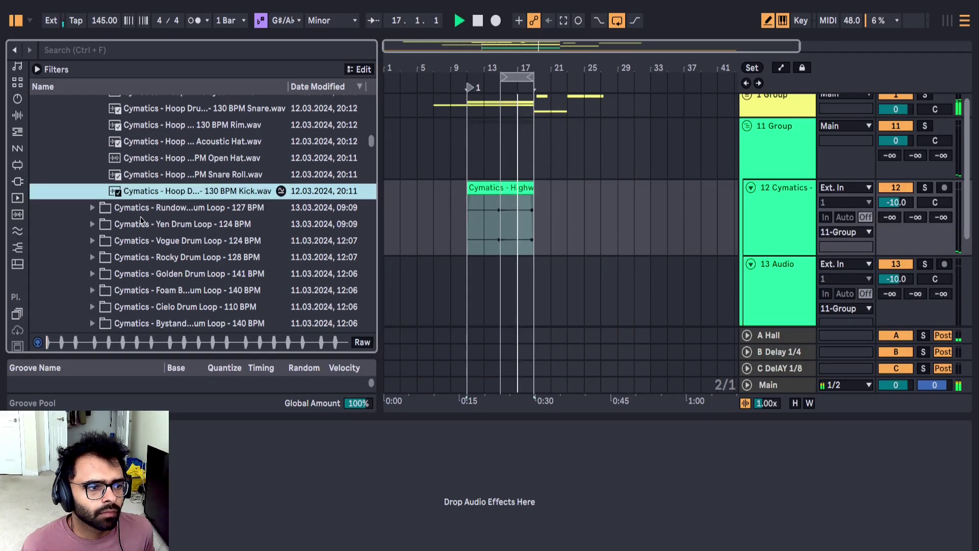
Step: Open the Rundown Drum Loop 127 BPM folder and audition its Hihats and Perc stems
click(92, 208)
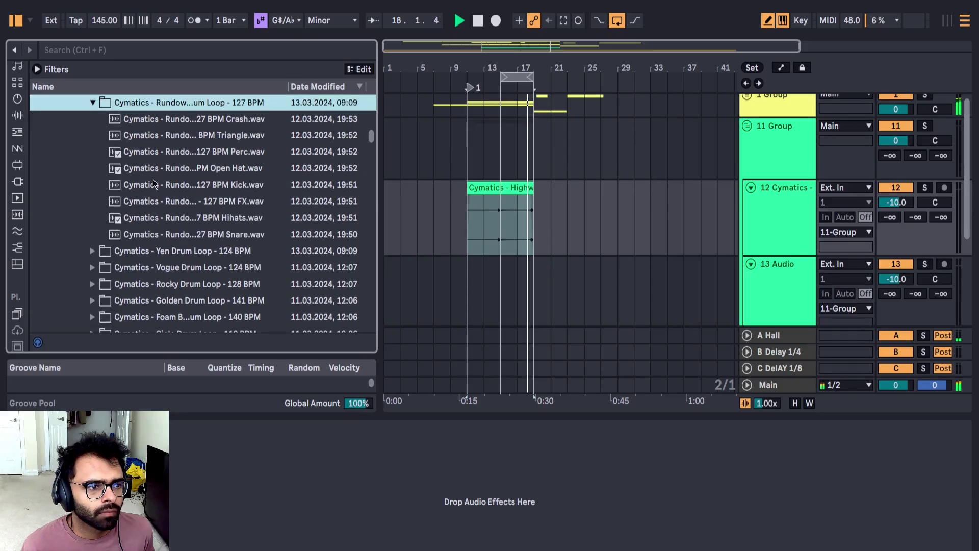
click(164, 218)
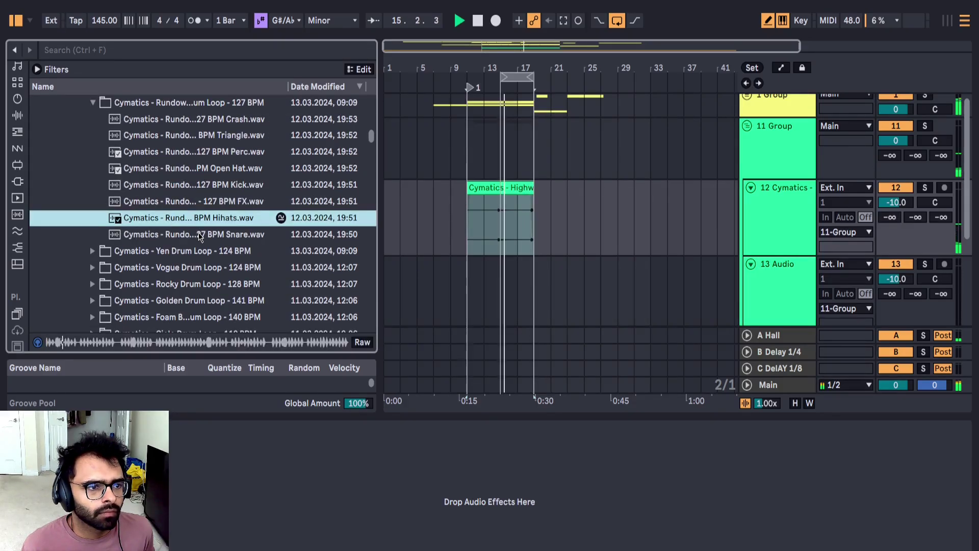
click(208, 153)
scroll(160, 224, down, 2)
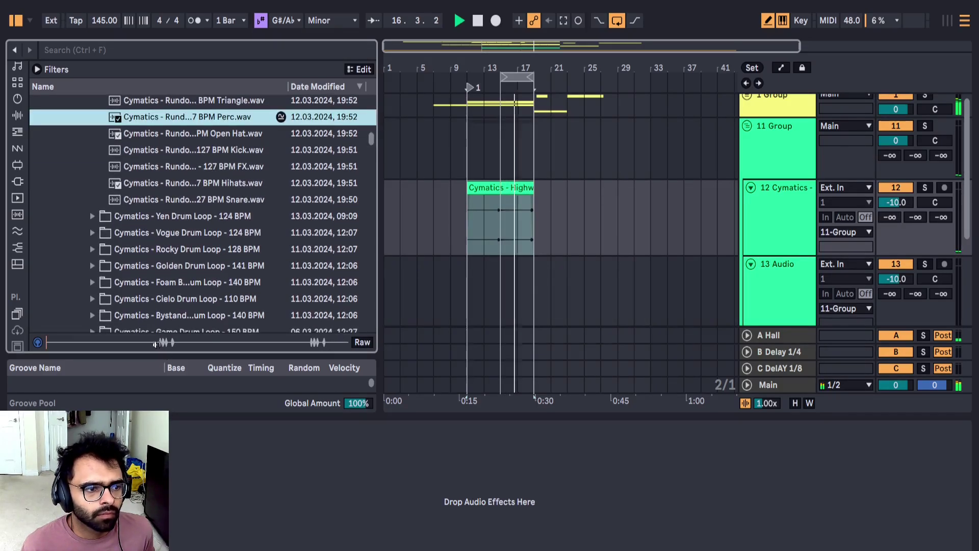
Step: Place the Rundown 127 BPM Perc stem on track 13 at bar 11 and set its warp mode to Re-Pitch
drag(205, 122, 472, 295)
key(space)
key(space)
double_click(472, 295)
click(191, 170)
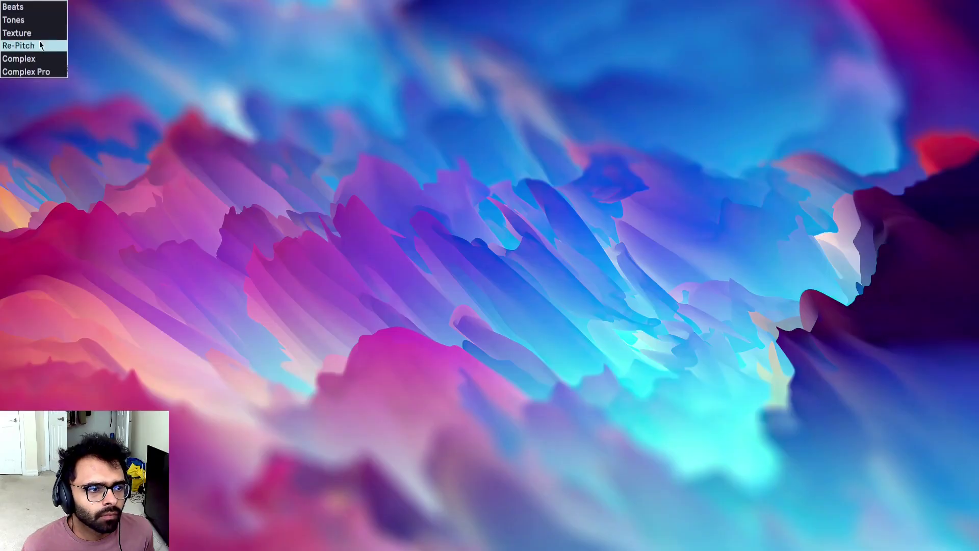
click(39, 44)
key(shift+Tab)
Step: Split the Rundown Perc clip at 14.2, shift the hit after the split slightly later and play it back
scroll(511, 280, up, 12)
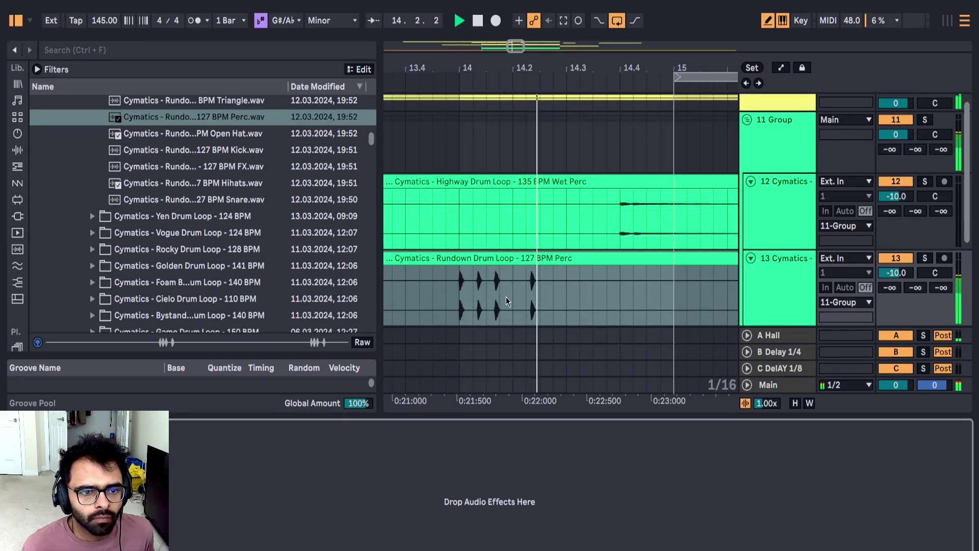
drag(513, 295, 539, 293)
key(space)
key(ctrl+e)
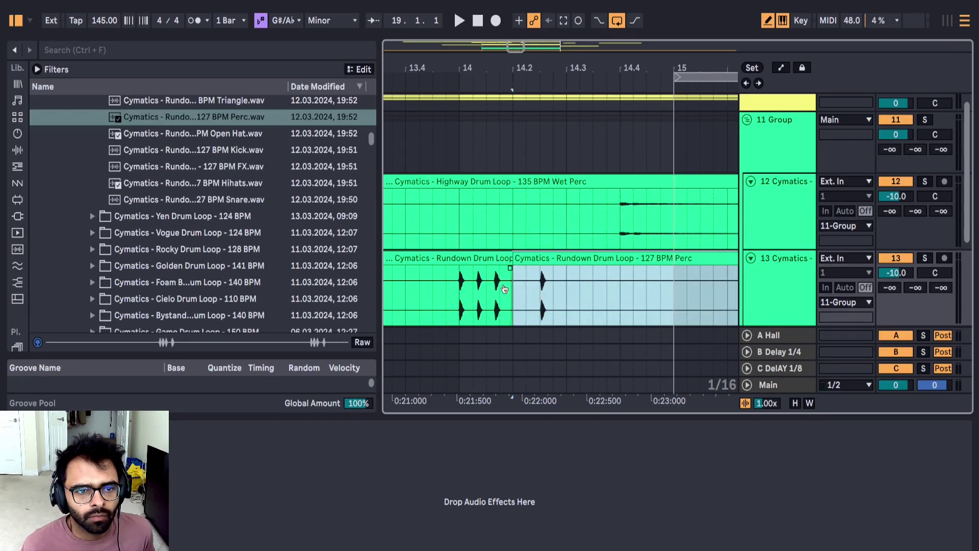
click(447, 292)
key(space)
scroll(558, 279, down, 3)
scroll(547, 274, up, 3)
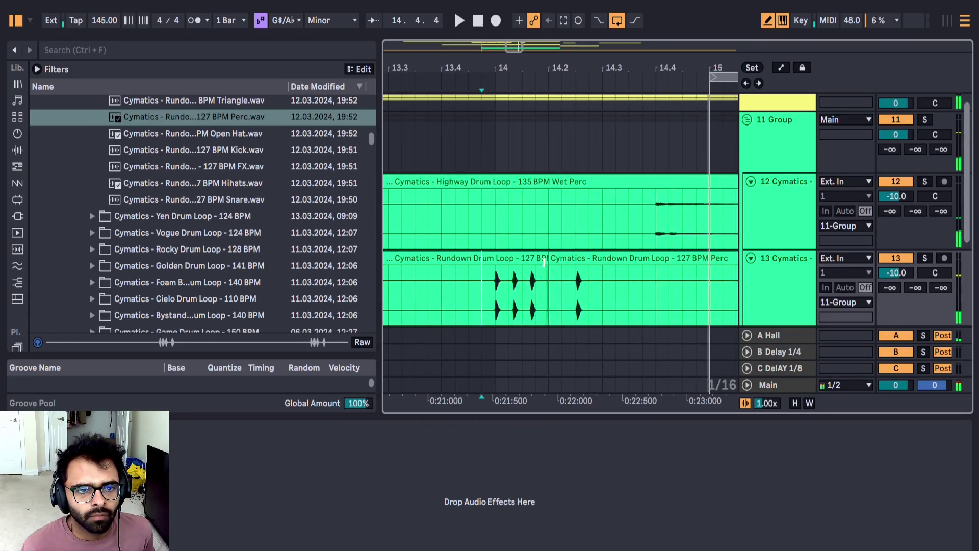
Step: Split the Rundown Perc clip at bar 14 and squeeze its four hits to about half their spacing
click(543, 262)
click(505, 292)
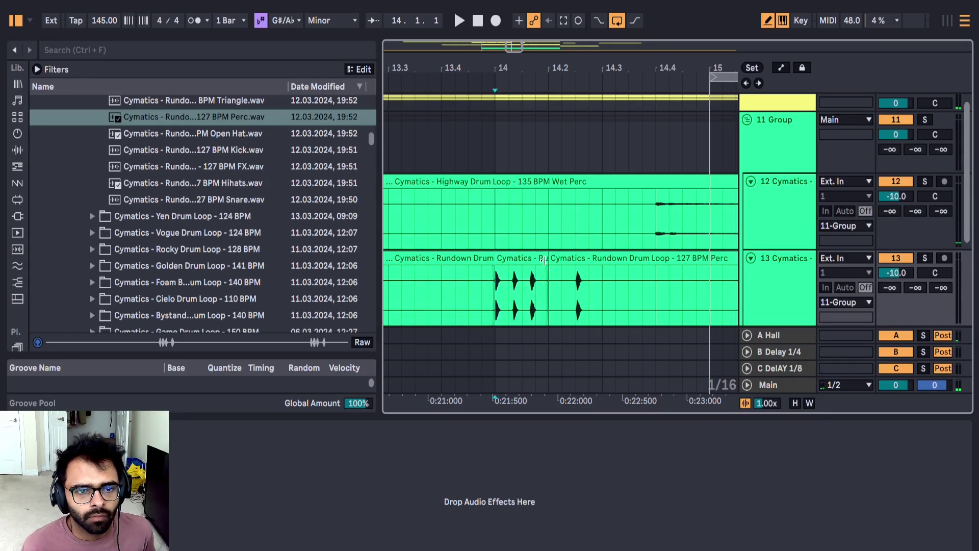
drag(543, 261, 521, 261)
click(465, 287)
drag(582, 252, 518, 289)
key(space)
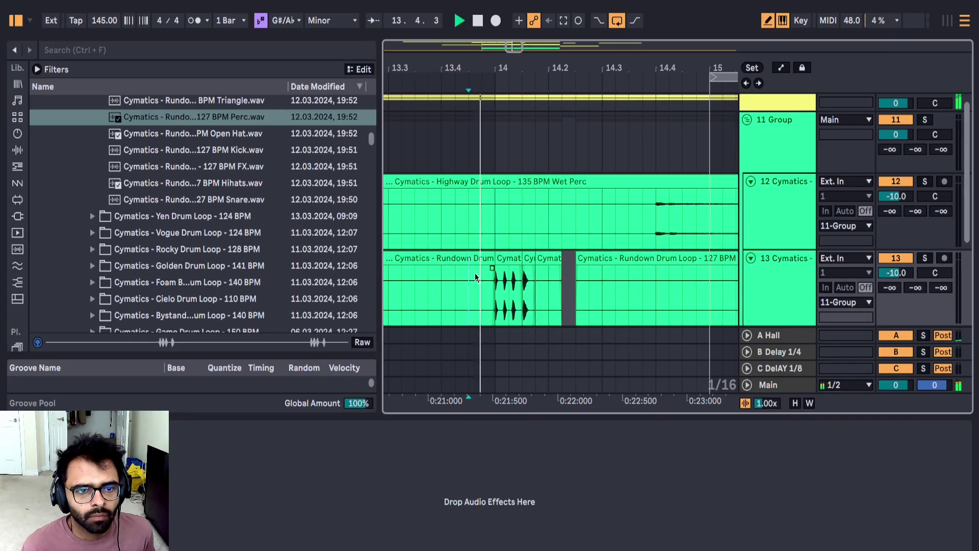
Step: Consolidate bars 11 to 15 of the Rundown Perc track into one clip and duplicate it over bars 15 to 19
scroll(485, 287, down, 5)
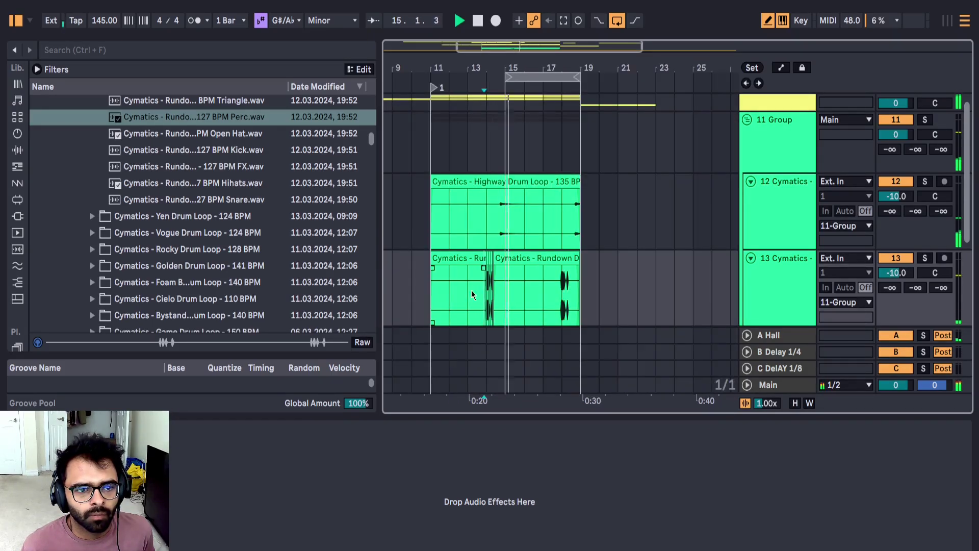
click(444, 301)
drag(445, 301, 508, 292)
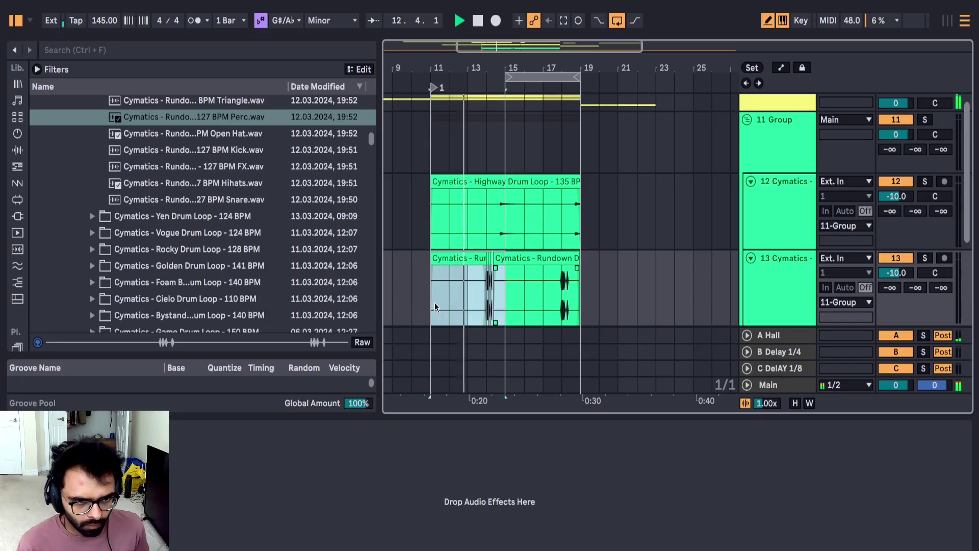
key(ctrl+j)
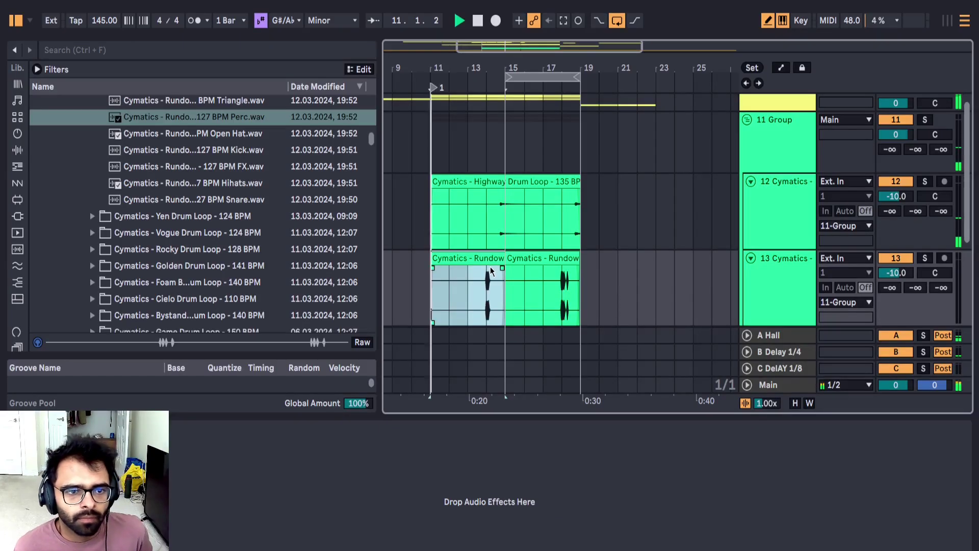
key(ctrl+d)
Step: Select empty track 14, then audition the Clap, Percussion and Shaker stems in the Rocky Drum Loop 128 BPM folder
click(796, 259)
scroll(773, 249, down, 2)
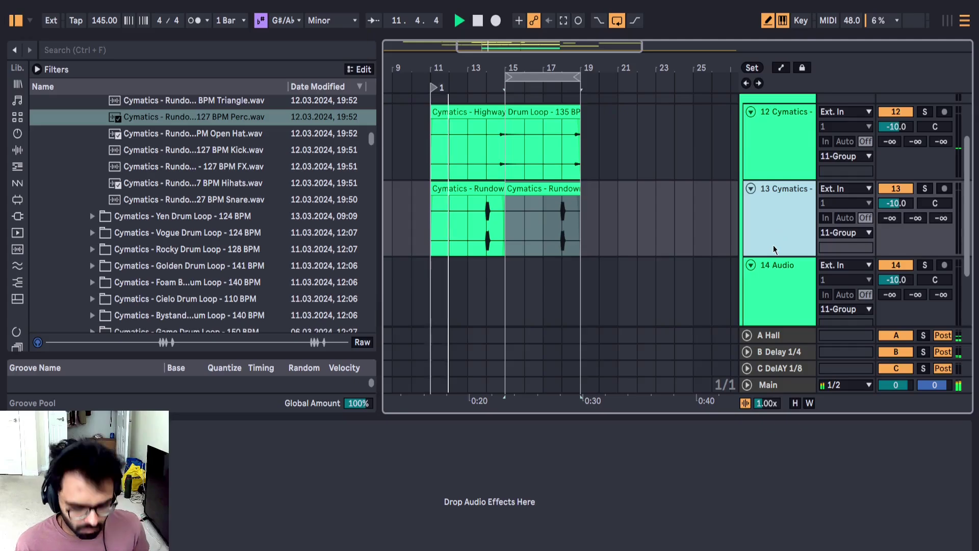
key(Down)
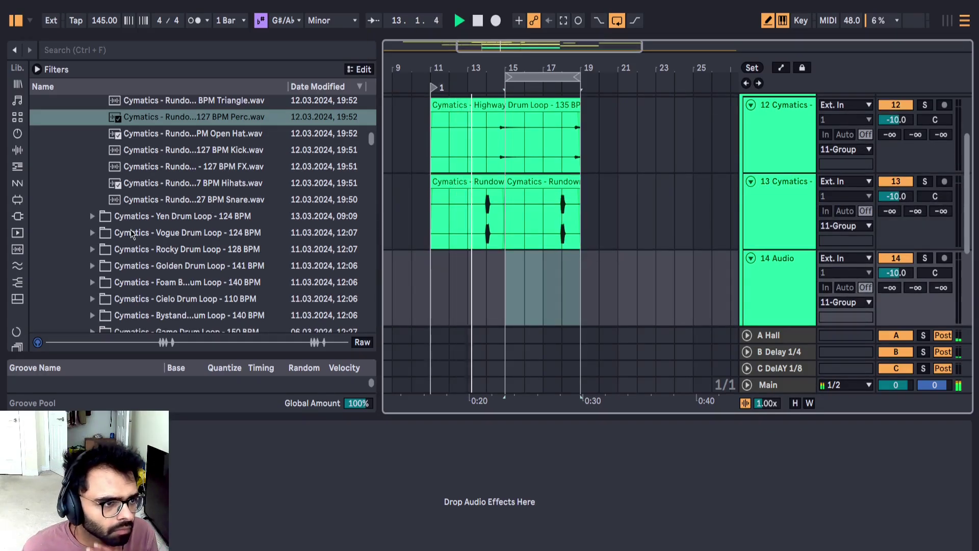
click(93, 216)
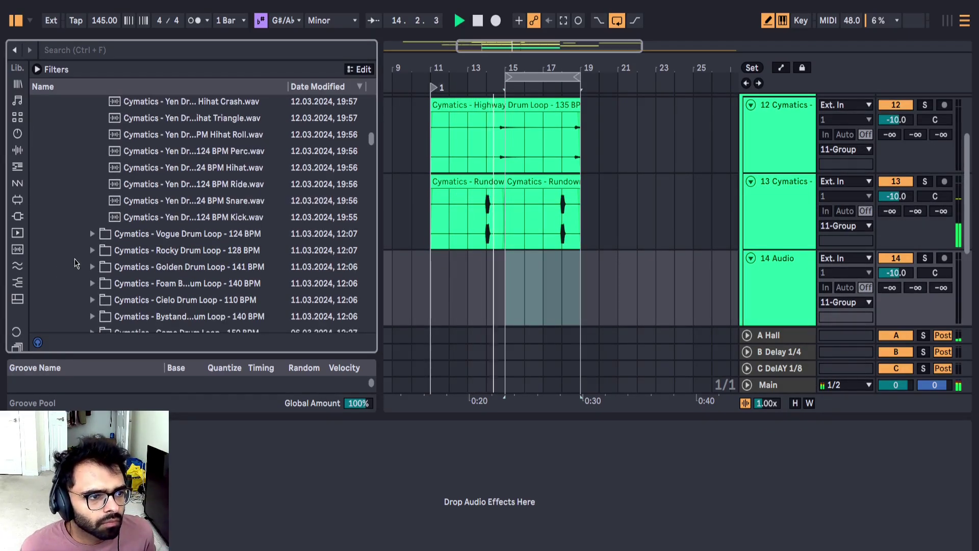
click(101, 234)
click(92, 250)
click(141, 203)
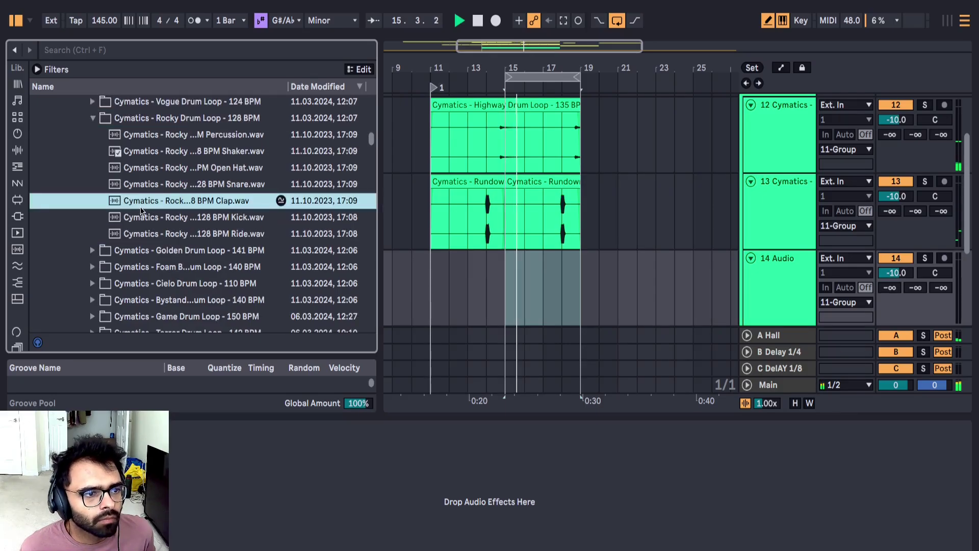
click(187, 139)
click(190, 154)
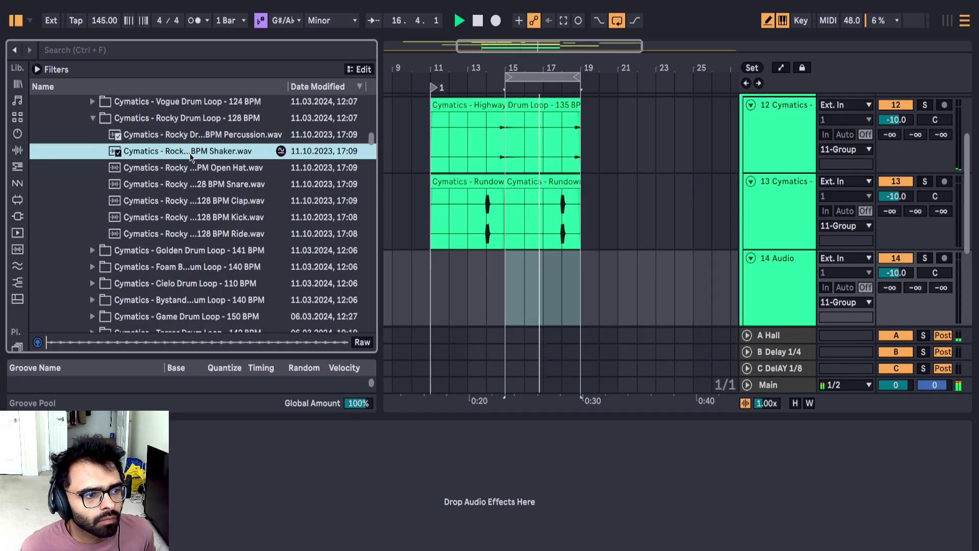
Step: Audition the Golden Drum Loop 141 BPM Clap and Percussion stems and place the Percussion stem on track 14 at bar 11
click(93, 252)
click(197, 184)
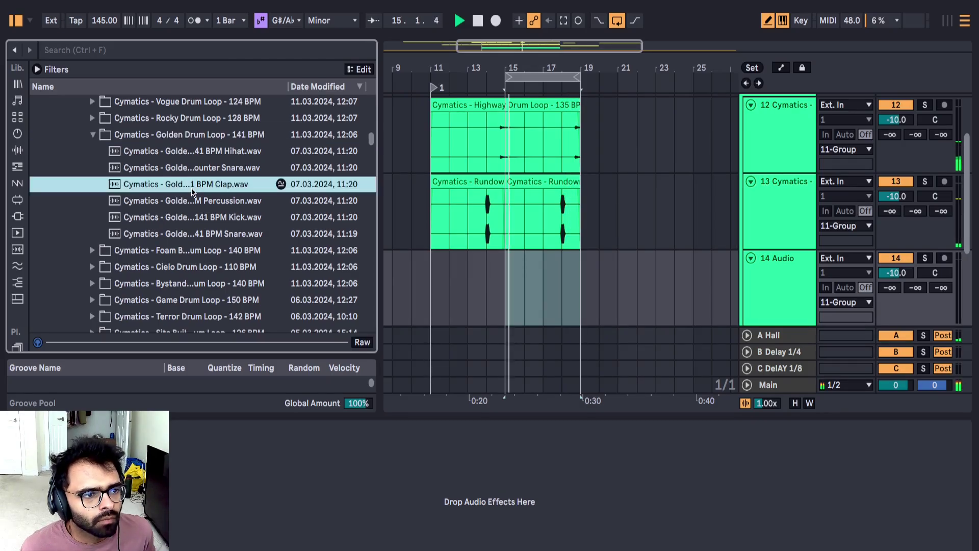
click(191, 199)
click(174, 348)
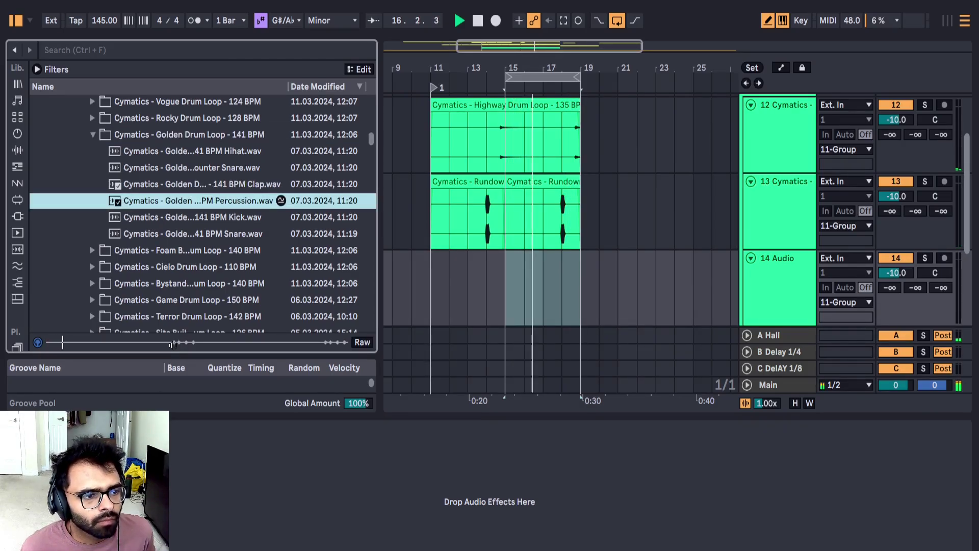
drag(236, 210, 440, 260)
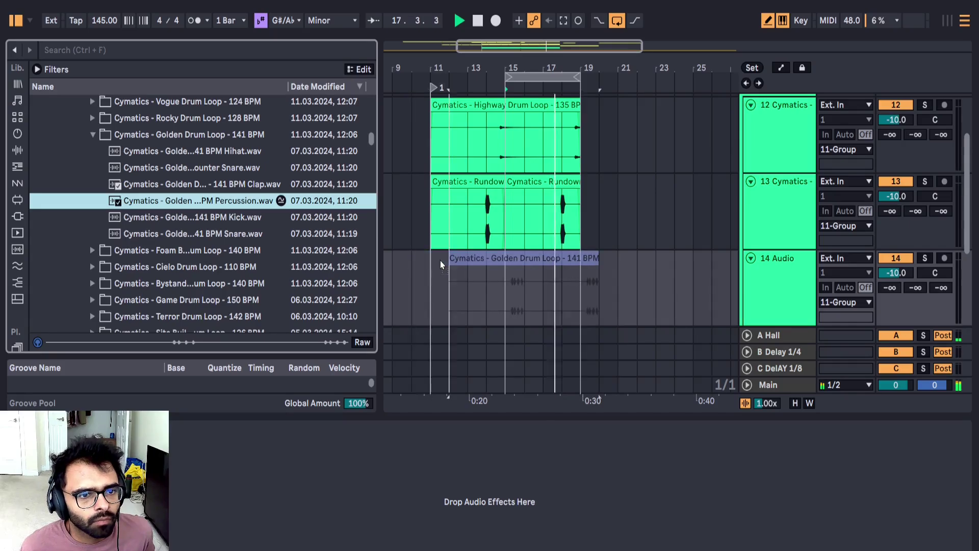
double_click(432, 268)
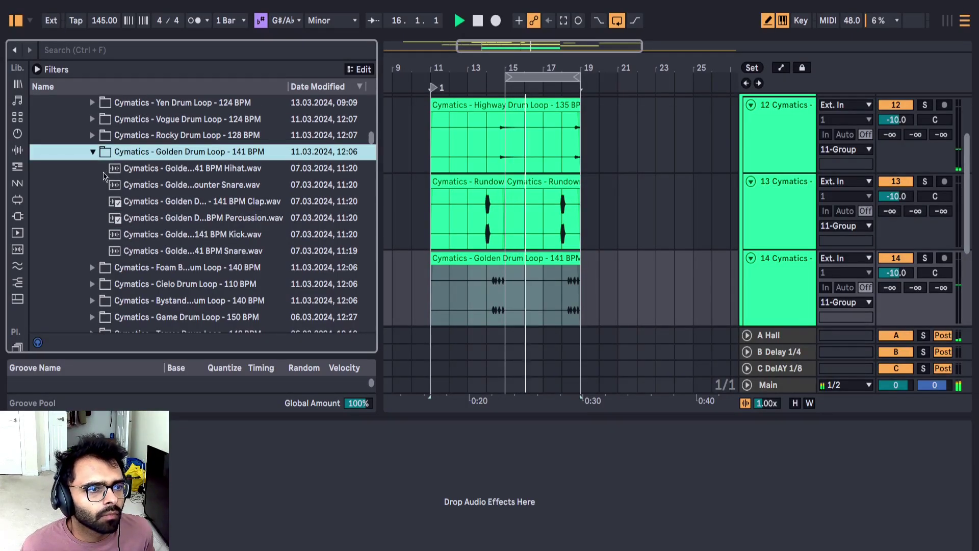
Step: Fold the Golden folder and audition the Kick and Percussion stems in the Foam 140 BPM drum loop folder
click(93, 152)
click(92, 168)
click(216, 250)
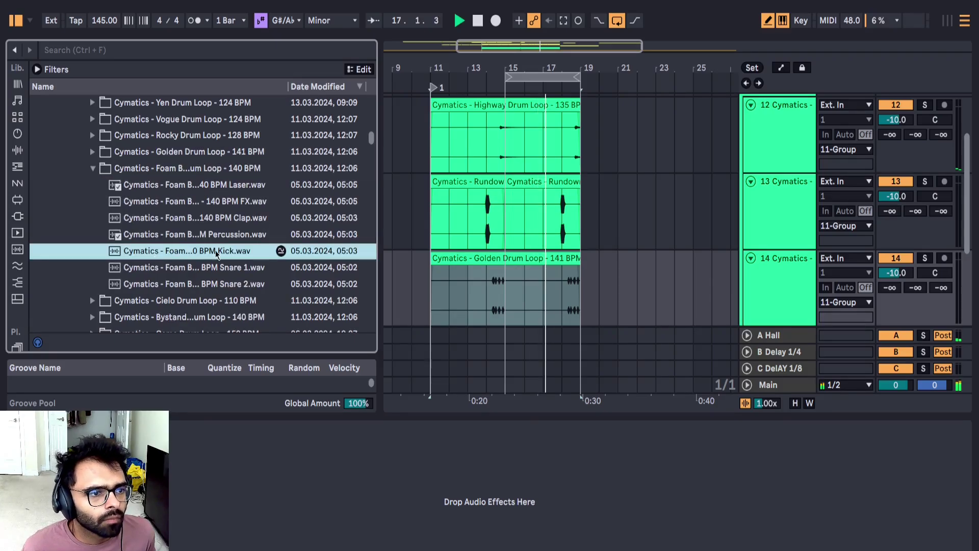
click(225, 239)
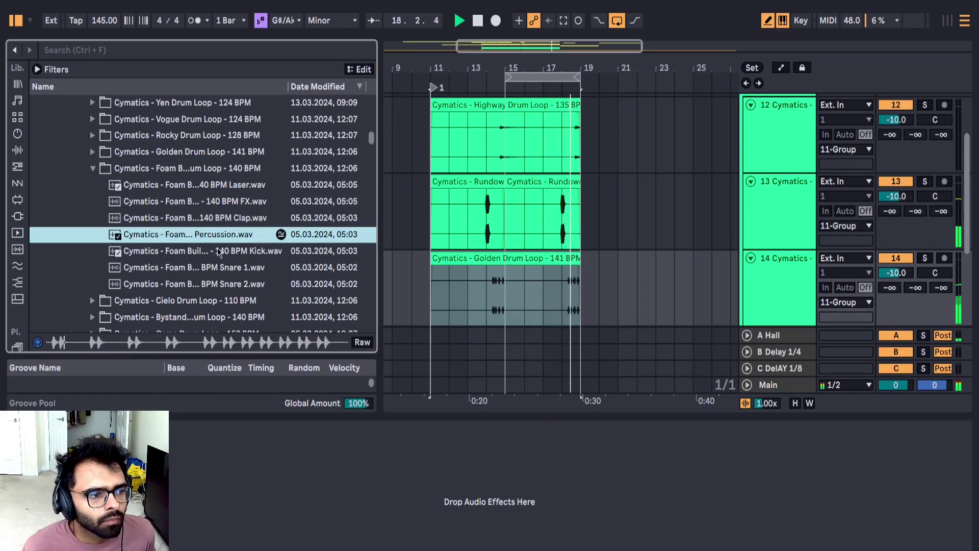
click(93, 168)
Step: Open the Cielo Drum Loop 110 BPM folder and audition its Percussion 1 and Percussion 2 stems
click(92, 168)
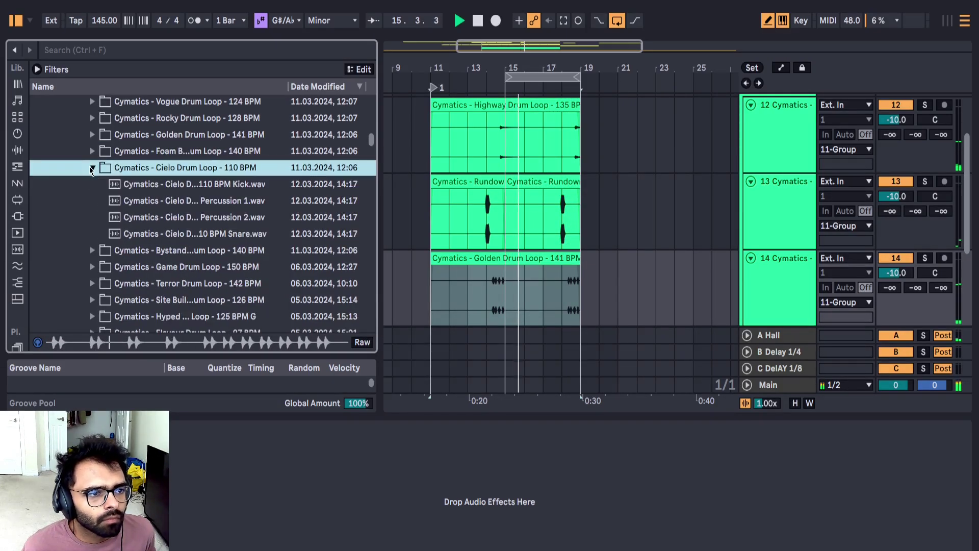
click(179, 208)
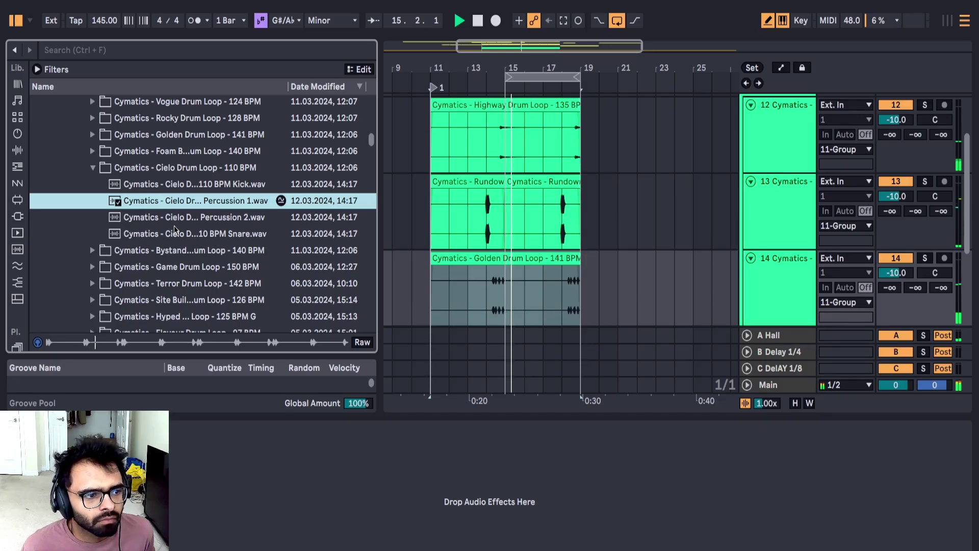
click(174, 223)
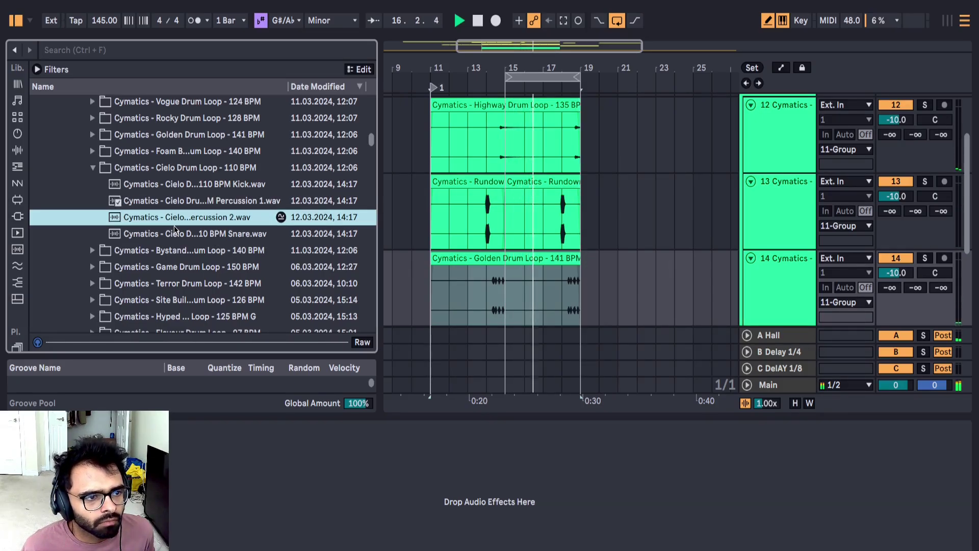
scroll(127, 204, down, 1)
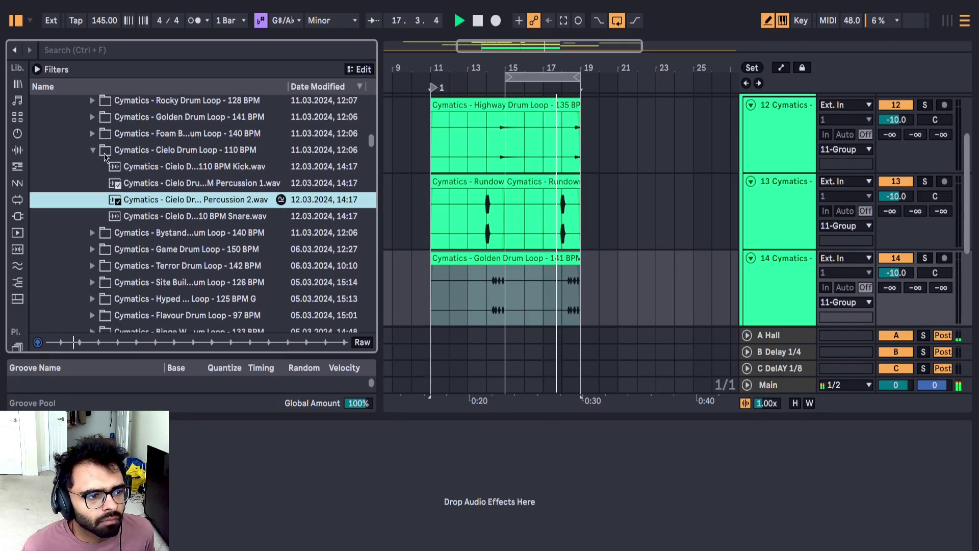
Step: Add an audio track below track 14 and audition the Rim, Hihat and Percussion 3 stems in the Bystander 140 BPM drum loop folder
key(ctrl+t)
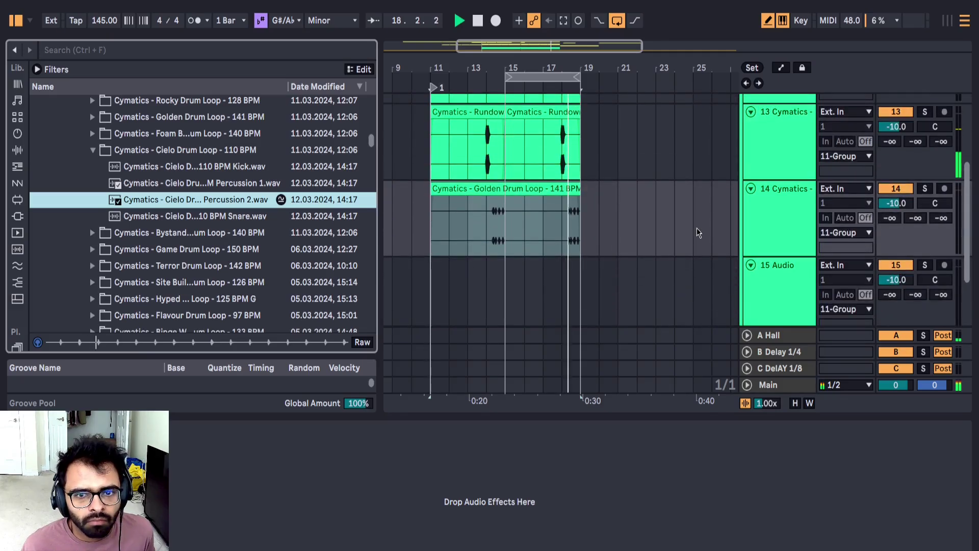
click(92, 150)
click(92, 167)
click(204, 199)
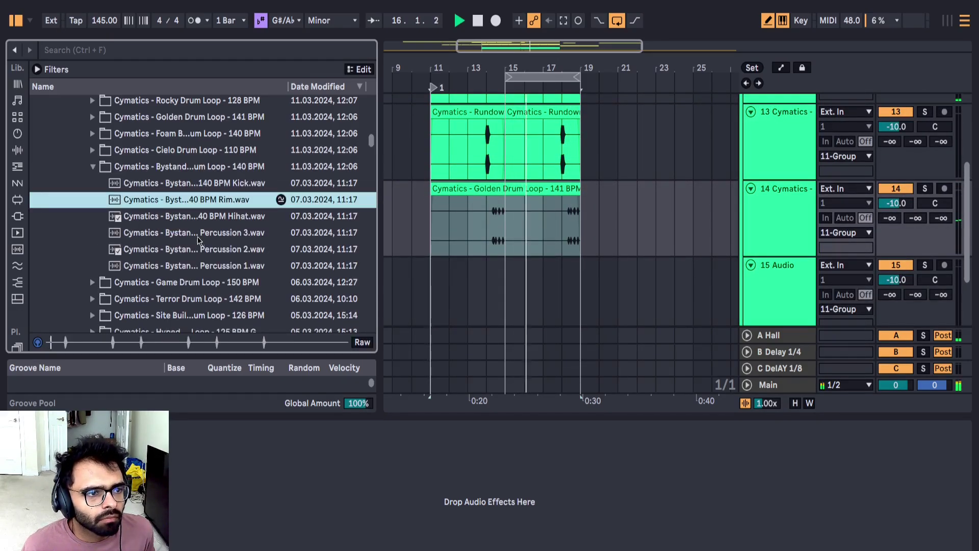
click(205, 217)
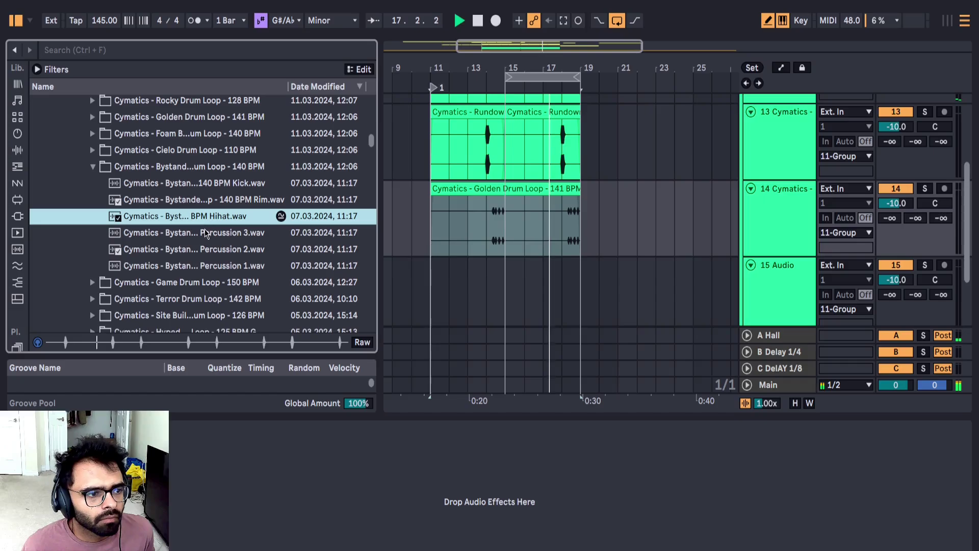
click(206, 233)
scroll(185, 240, down, 3)
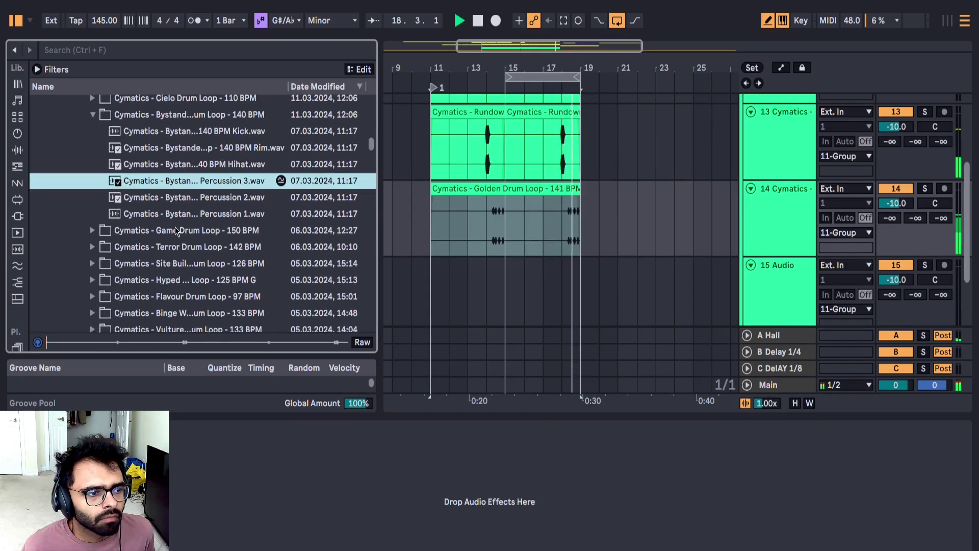
Step: Open the Game Drum Loop 150 BPM folder, audition its Snare, Kick and Percussion stems, and fold the folder
click(92, 230)
click(145, 214)
click(201, 182)
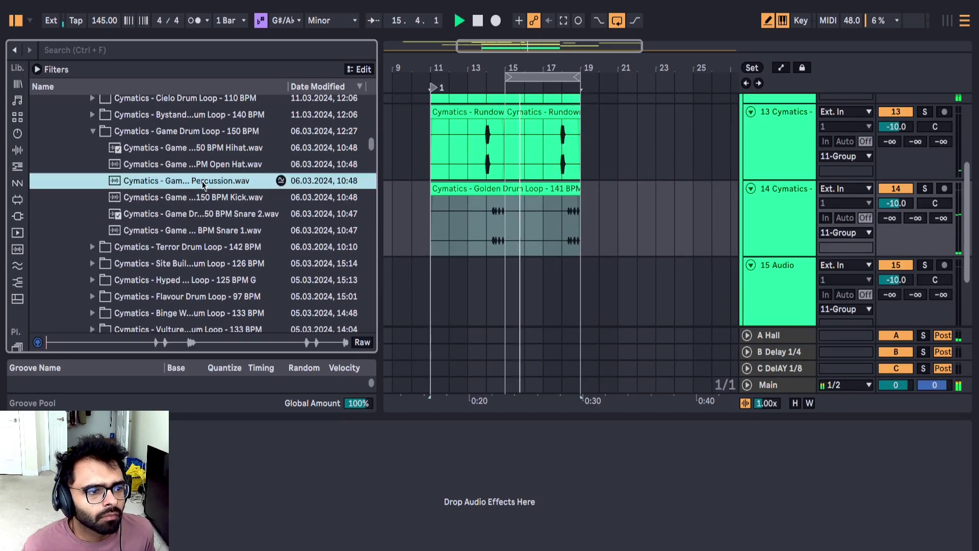
click(197, 232)
click(198, 248)
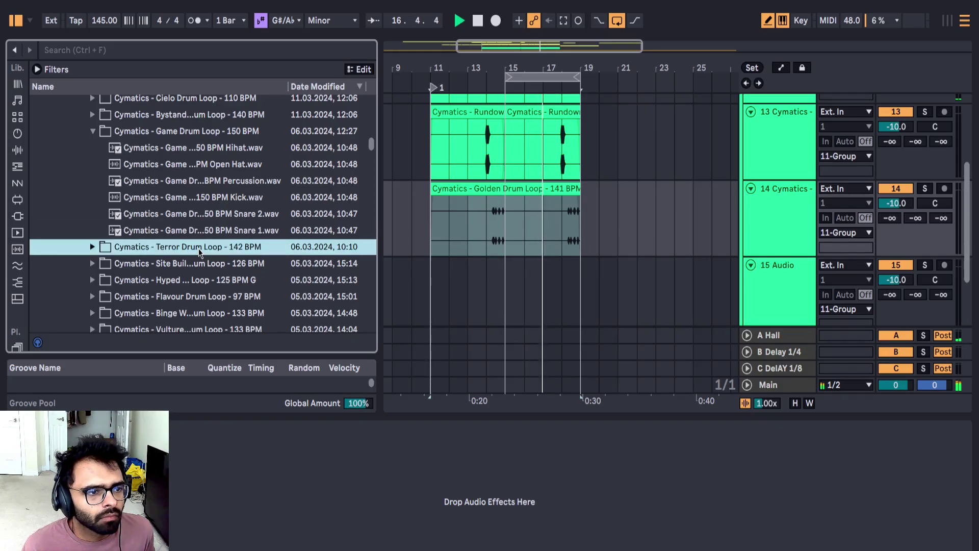
click(204, 200)
click(207, 180)
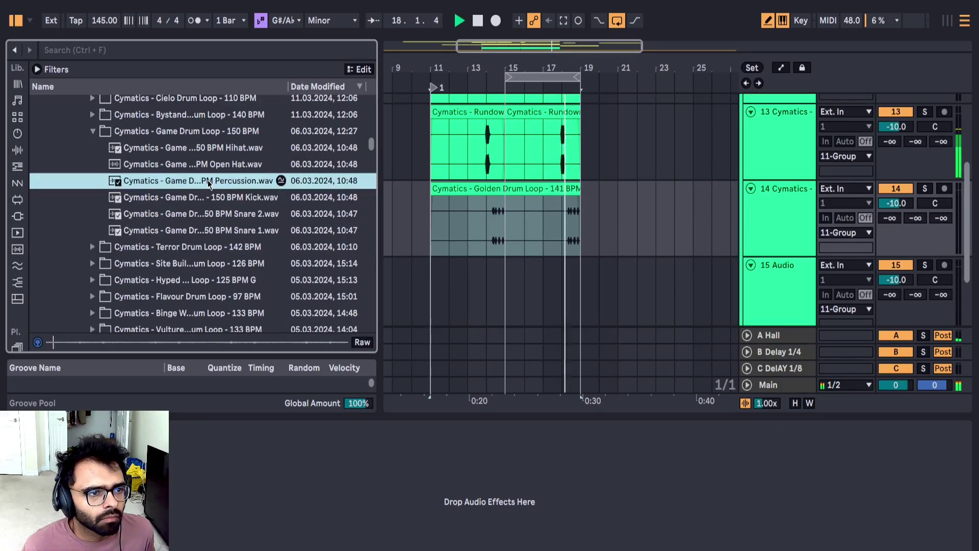
click(97, 132)
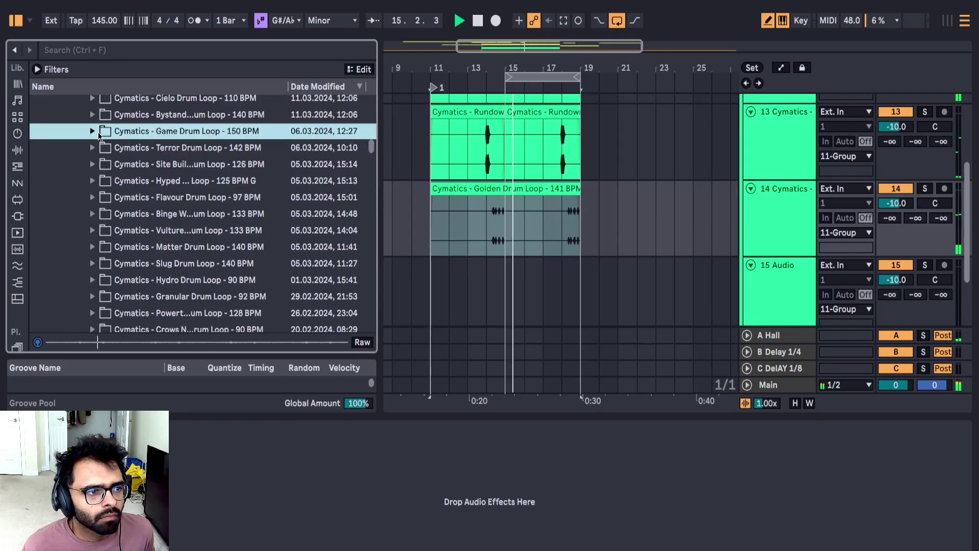
Step: Open the Terror Drum Loop 142 BPM folder and audition its Snare, Ride and Hihat stems
click(93, 147)
click(173, 196)
click(180, 179)
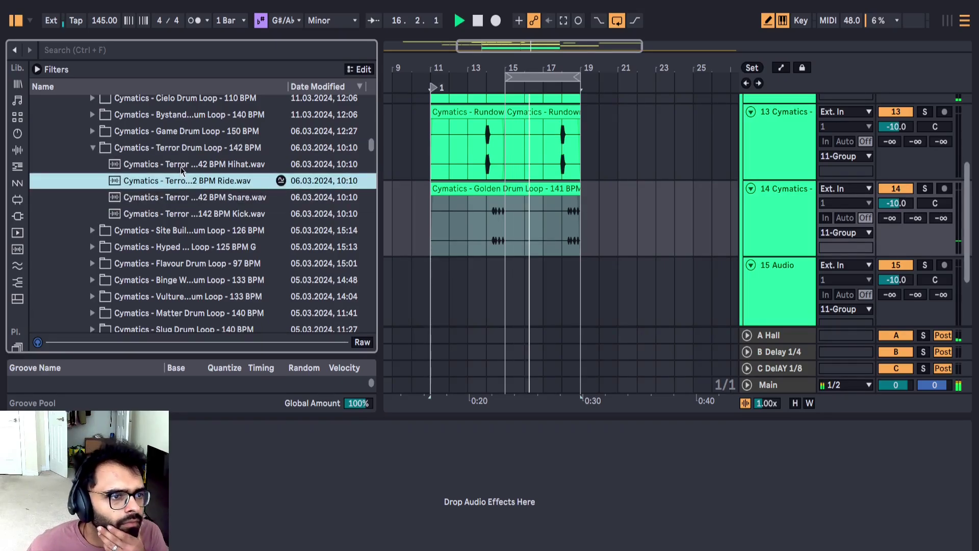
click(180, 167)
scroll(181, 204, down, 1)
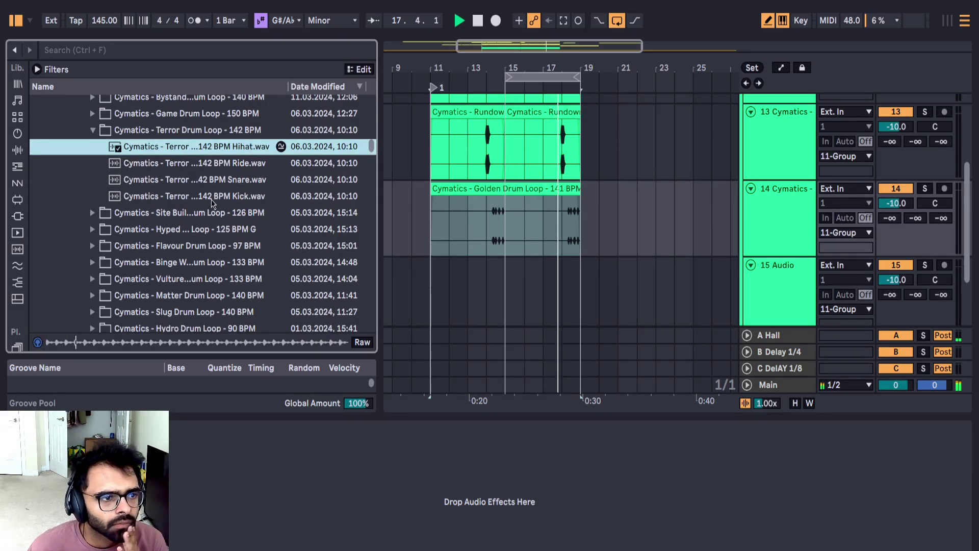
Step: Switch the browser to the red collection and audition Kick (Memo), Kick (BlameGame) and Hihat (Mix)
scroll(58, 242, up, 10)
scroll(13, 112, up, 4)
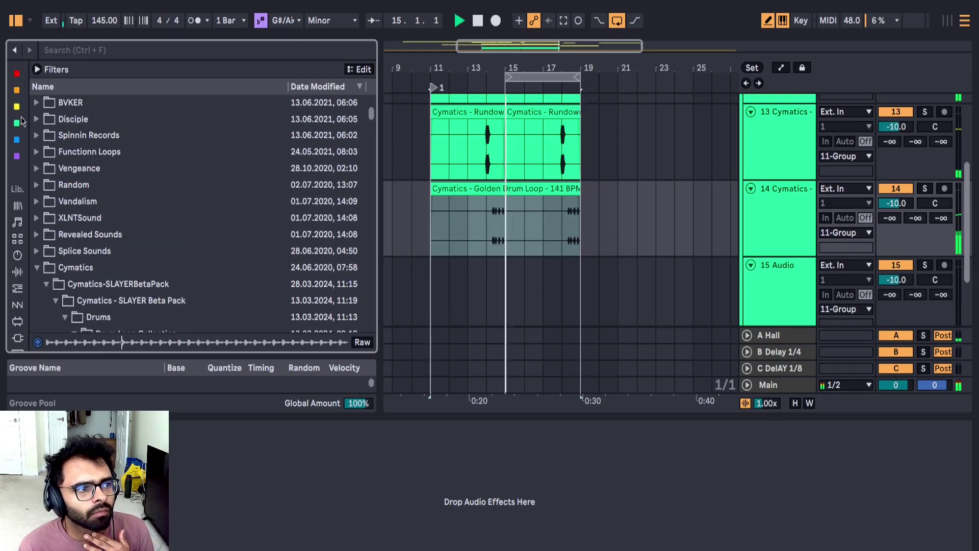
click(14, 104)
scroll(41, 161, up, 7)
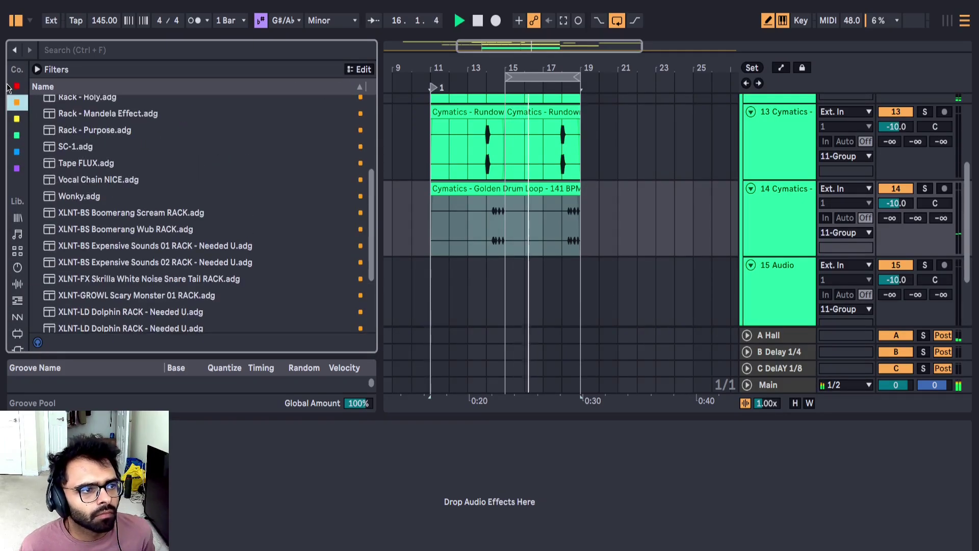
click(13, 87)
scroll(68, 212, down, 9)
click(68, 211)
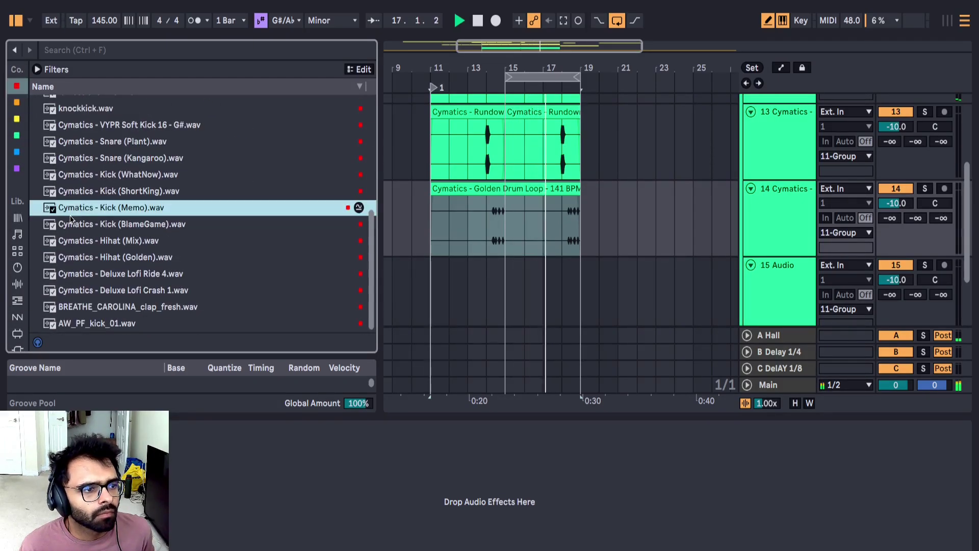
click(136, 225)
click(136, 241)
click(136, 225)
Step: Place Cymatics Kick (Memo) on track 15 at bar 11 and duplicate it to 11.2.3, then play the result
scroll(534, 303, down, 2)
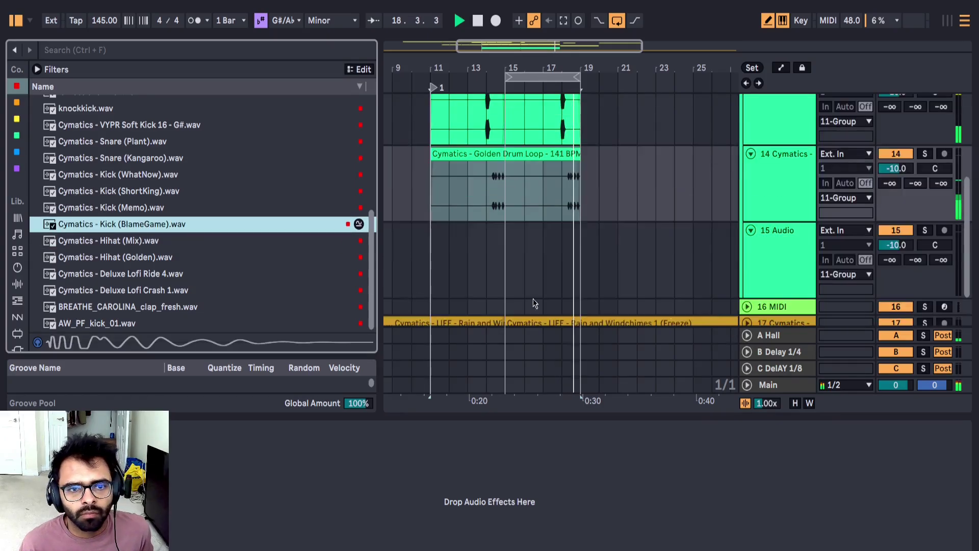
click(178, 212)
drag(109, 206, 463, 247)
scroll(433, 250, up, 8)
scroll(426, 246, down, 6)
key(ctrl+d)
key(space)
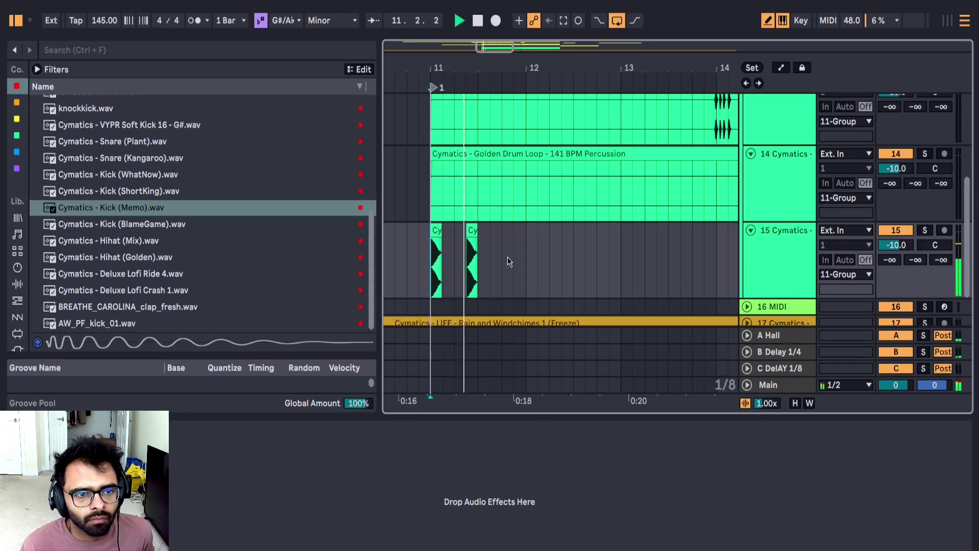
Step: Add audio track 16 below the kick track and audition Kick (ShortKing), low ass click kick and Snare (Kangaroo)
click(790, 238)
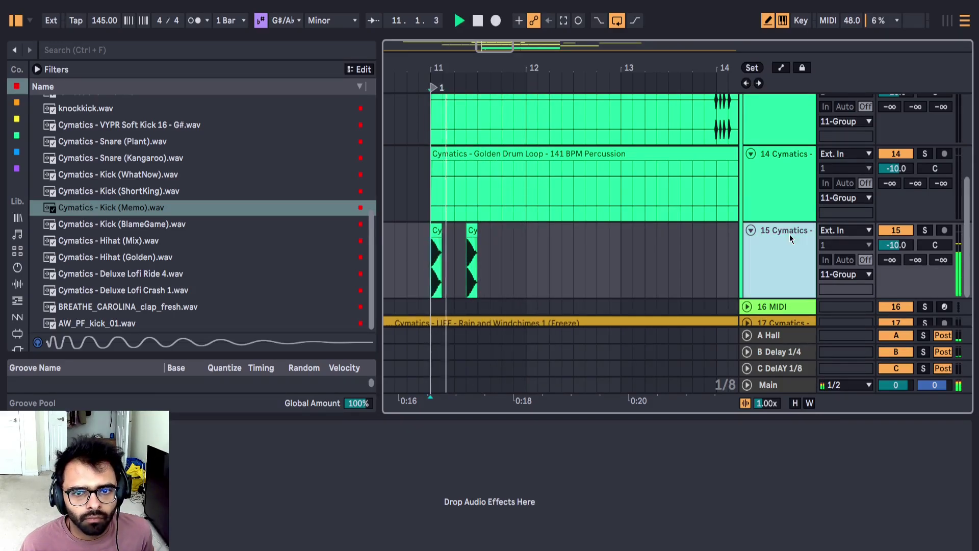
key(ctrl+t)
click(107, 193)
key(space)
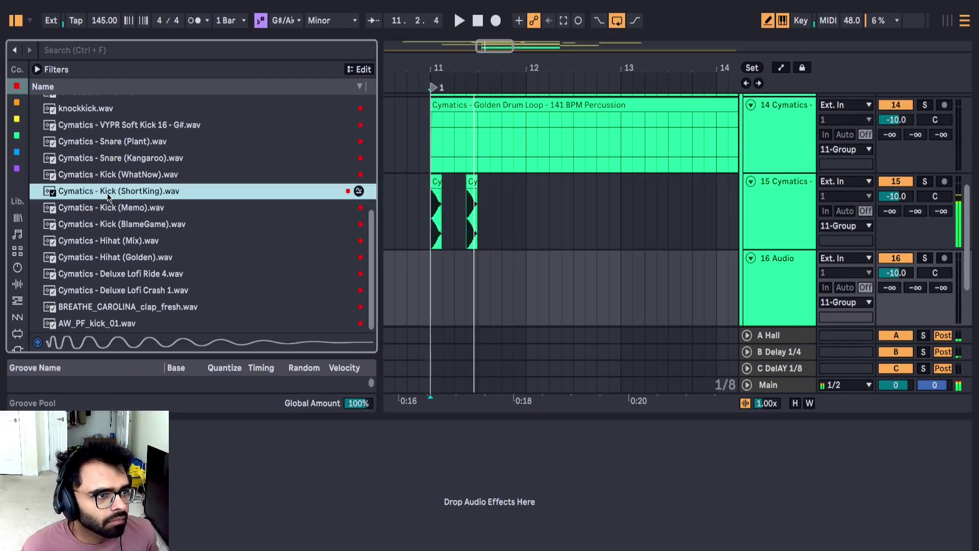
scroll(109, 195, up, 2)
click(110, 197)
click(119, 265)
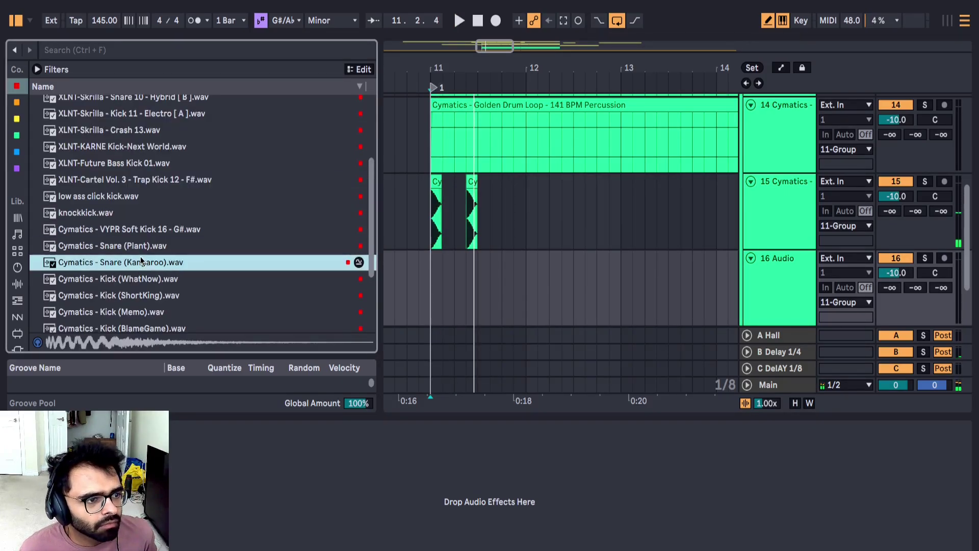
Step: Place Snare (Kangaroo) on track 16 at beat 3 of bar 11 and set the track volume to -14.5 dB
drag(140, 256, 515, 286)
key(shift+Tab)
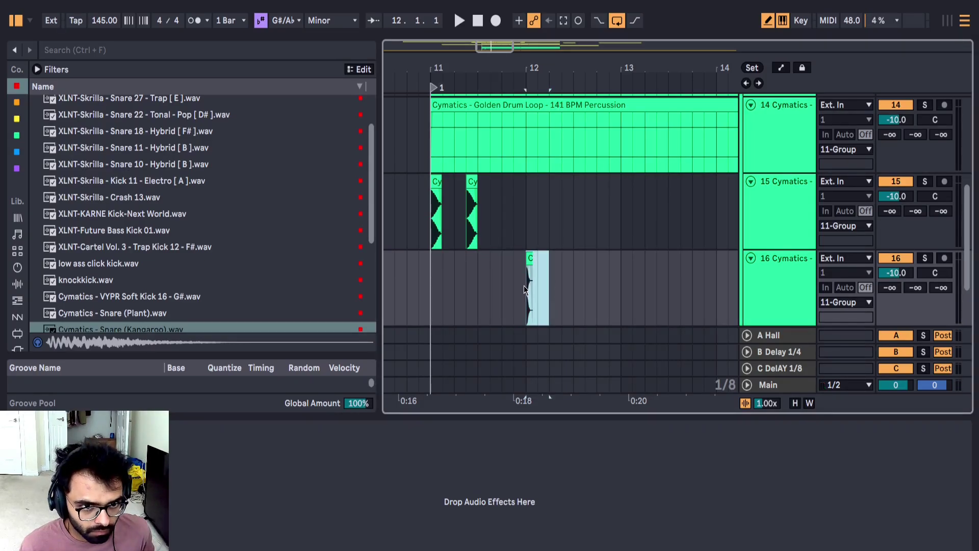
key(ctrl+x)
click(482, 300)
key(ctrl+v)
click(423, 304)
key(space)
drag(894, 273, 874, 273)
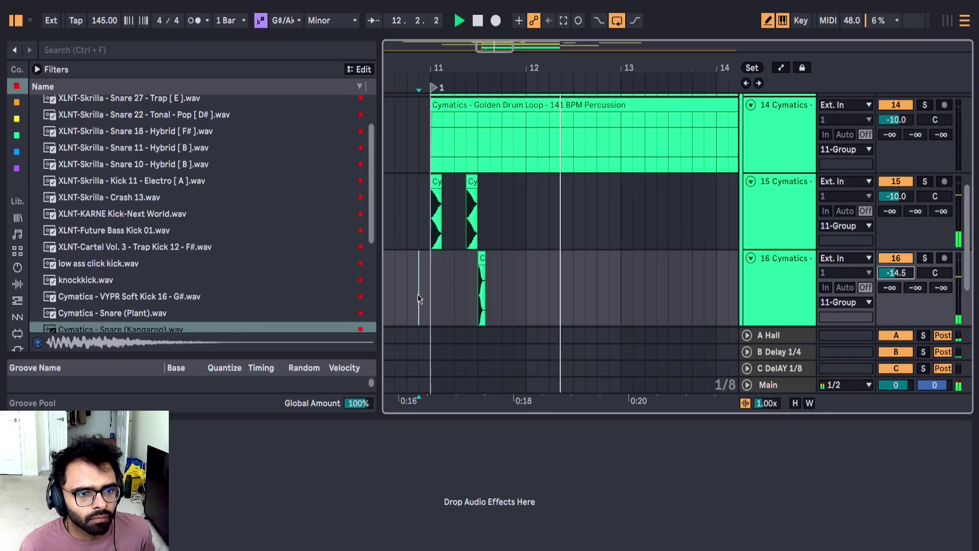
Step: Duplicate the one-bar snare section on track 16 three times to fill bars 12 to 14
key(space)
drag(431, 297, 525, 300)
key(space)
scroll(518, 299, down, 5)
key(ctrl+d)
key(ctrl+d)
key(ctrl+d)
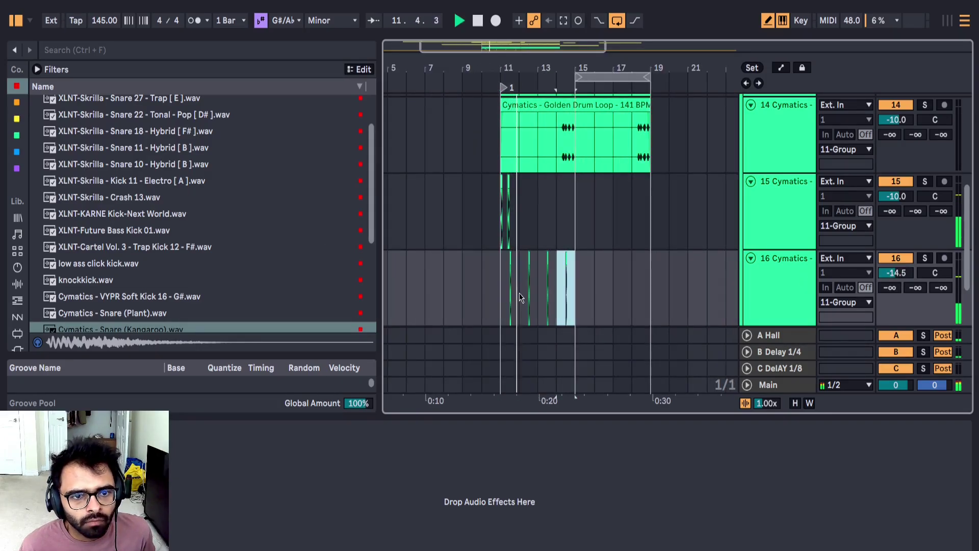
Step: Duplicate the two-bar kick pattern on track 15 into bars 13 and 14, and set the track volume to -10.7 dB
shift+click(500, 305)
scroll(499, 305, up, 8)
click(521, 187)
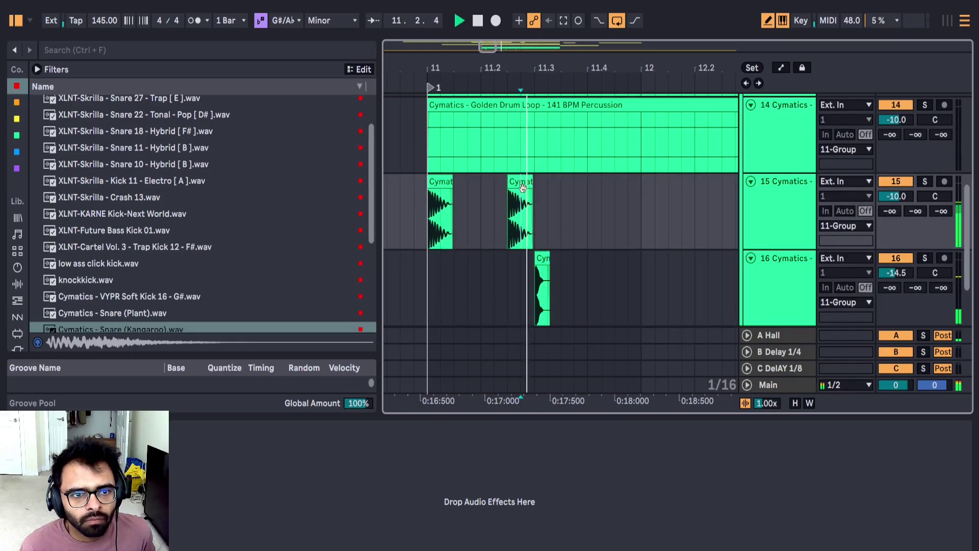
drag(430, 224, 509, 223)
scroll(657, 211, down, 4)
drag(600, 212, 729, 206)
key(space)
scroll(682, 213, down, 4)
key(space)
drag(627, 222, 703, 232)
key(ctrl+d)
drag(899, 190, 899, 194)
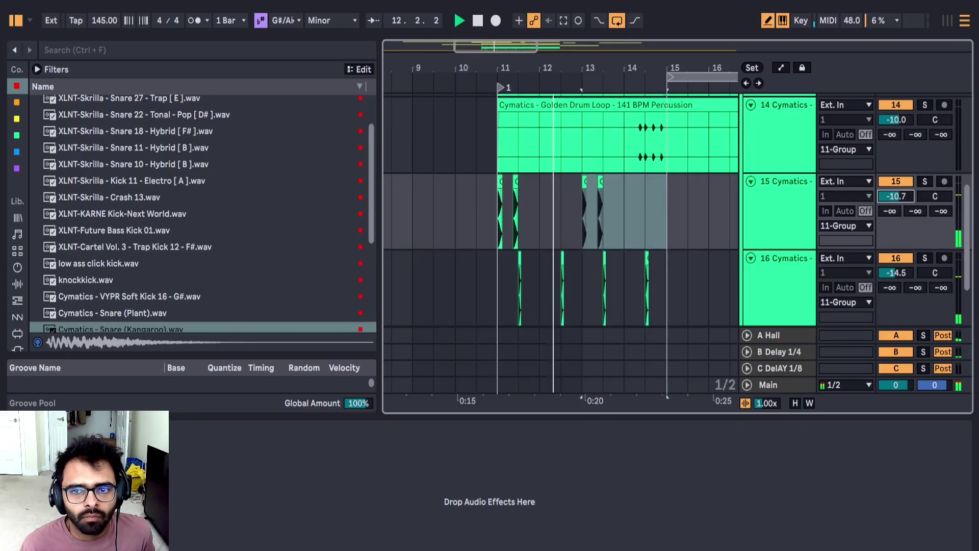
Step: Copy an extra kick hit into bar 14 on track 15, just before the snare
scroll(623, 209, up, 5)
drag(495, 182, 690, 194)
click(632, 201)
scroll(632, 200, down, 5)
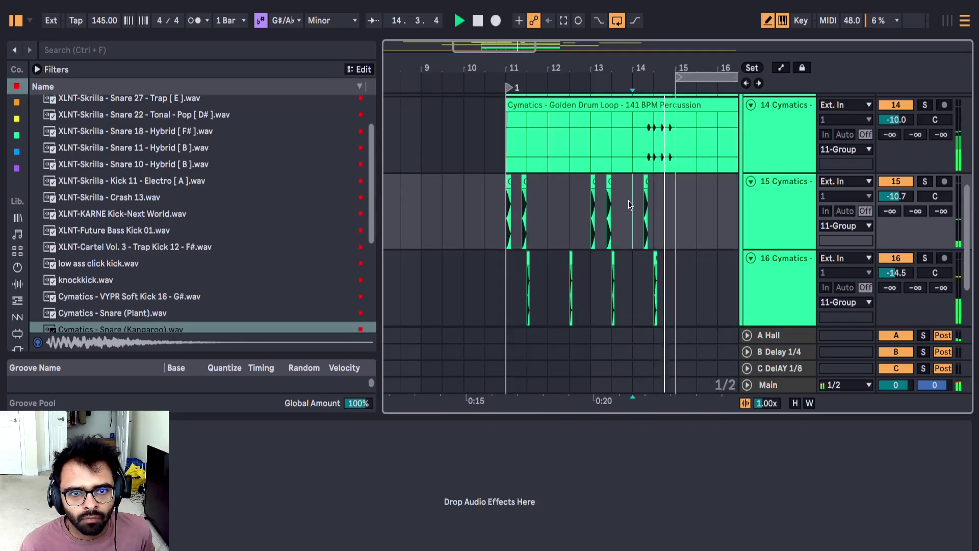
Step: Set the volume of track 14 to -15.5 dB and of track 12 to -11.4 dB
scroll(659, 186, up, 8)
scroll(927, 193, up, 2)
drag(896, 206, 895, 211)
scroll(603, 210, down, 8)
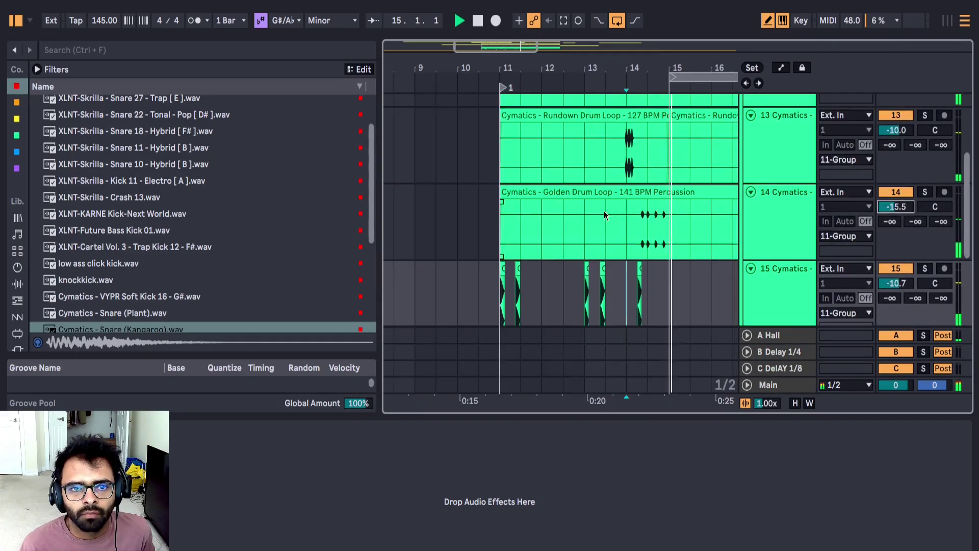
scroll(612, 224, up, 3)
scroll(631, 259, down, 2)
scroll(632, 258, up, 3)
scroll(632, 262, down, 5)
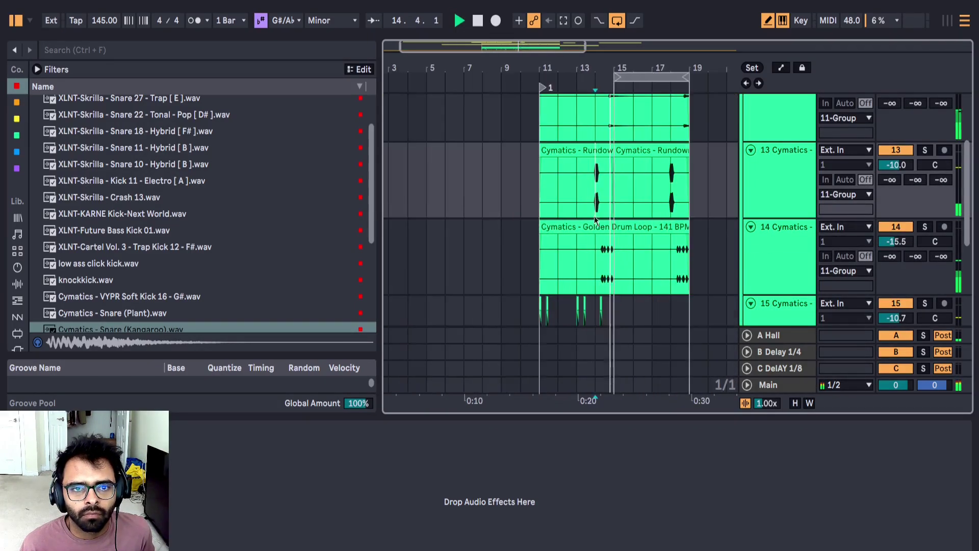
scroll(826, 177, up, 2)
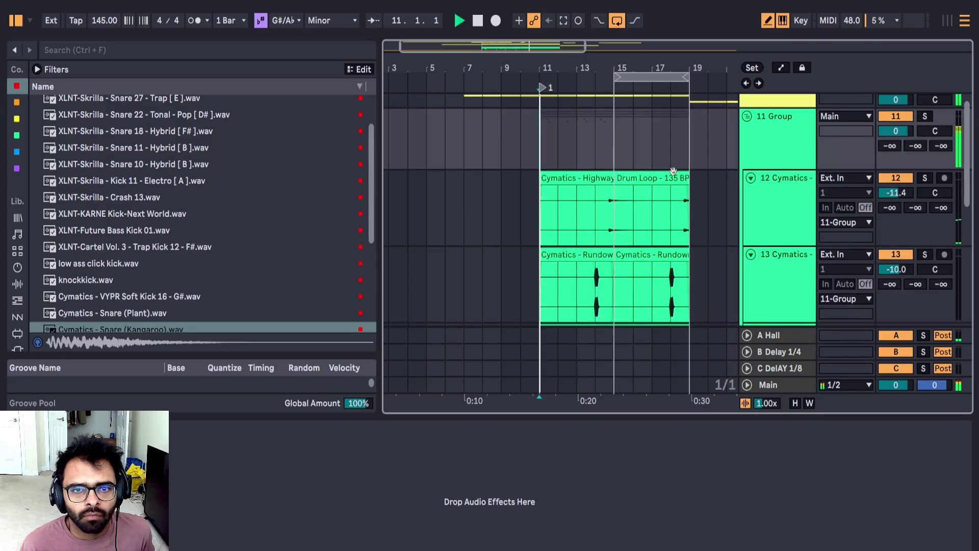
Step: Duplicate bars 11 to 14 of the drum group into bars 15 to 18 and extend the loop start back to bar 11
scroll(616, 247, down, 7)
key(ctrl+d)
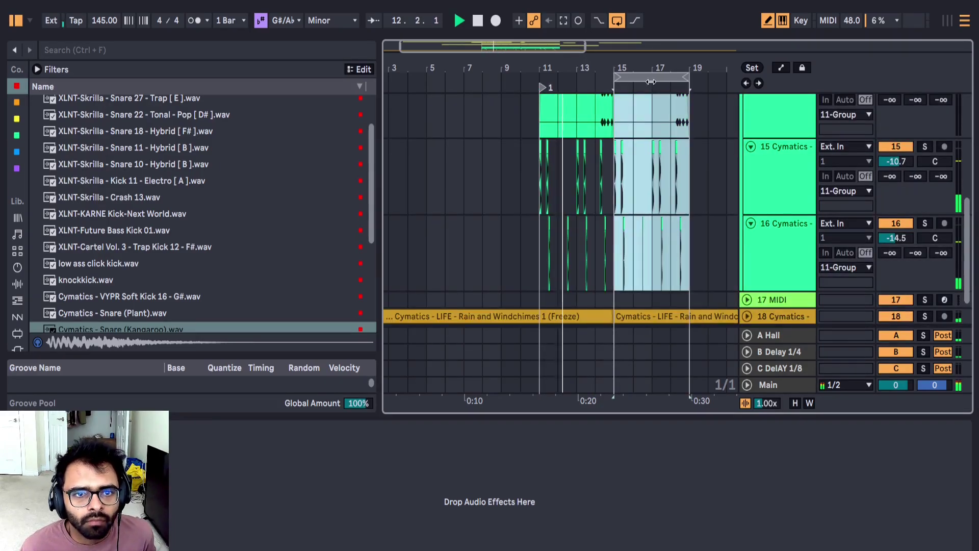
drag(616, 77, 541, 96)
scroll(663, 230, up, 4)
scroll(691, 243, down, 4)
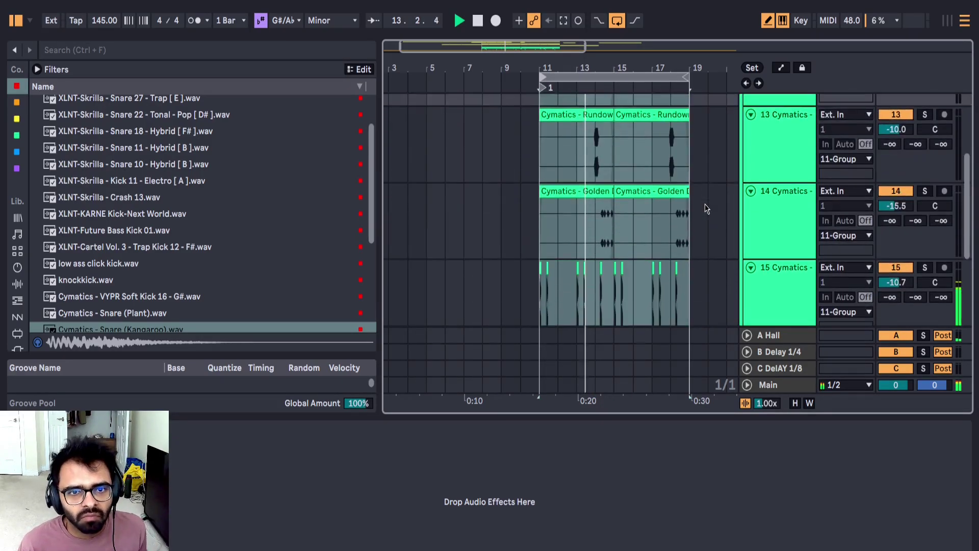
Step: Add an empty audio track below snare track 16 in the drum group
click(788, 250)
click(783, 172)
click(797, 243)
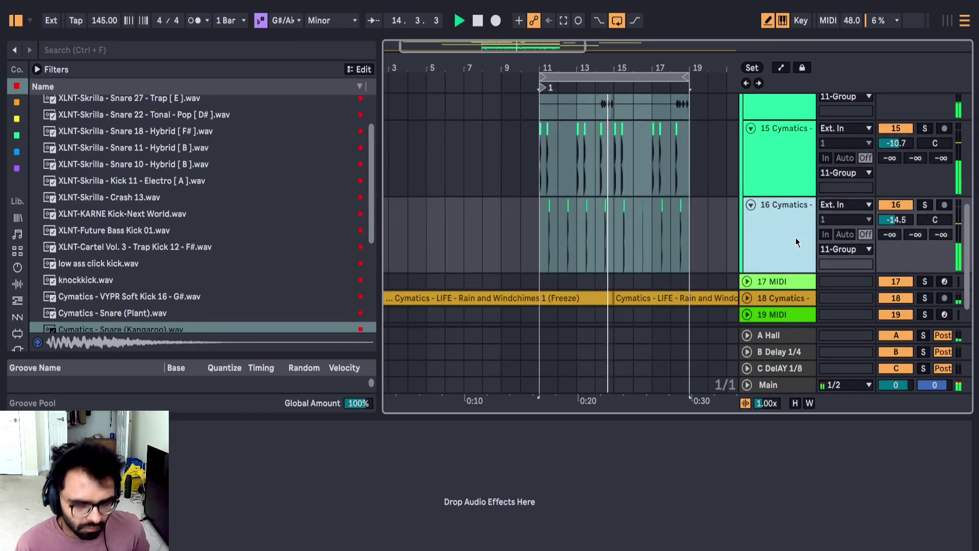
key(ctrl+t)
scroll(102, 201, up, 1)
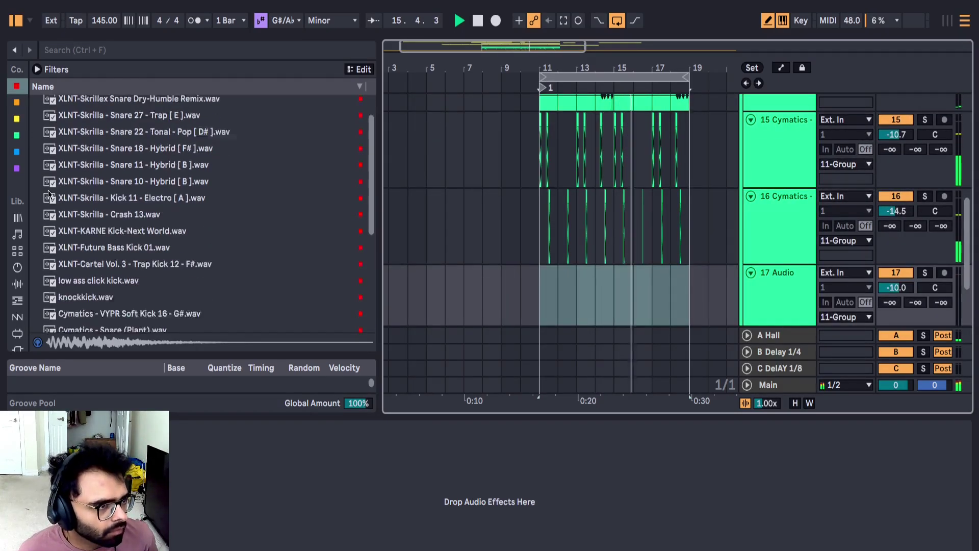
Step: Find XLNT-Skrilla - Crash 13 in the red collection, audition it, and place it on track 17 at bar 11
scroll(48, 190, down, 4)
scroll(17, 216, down, 2)
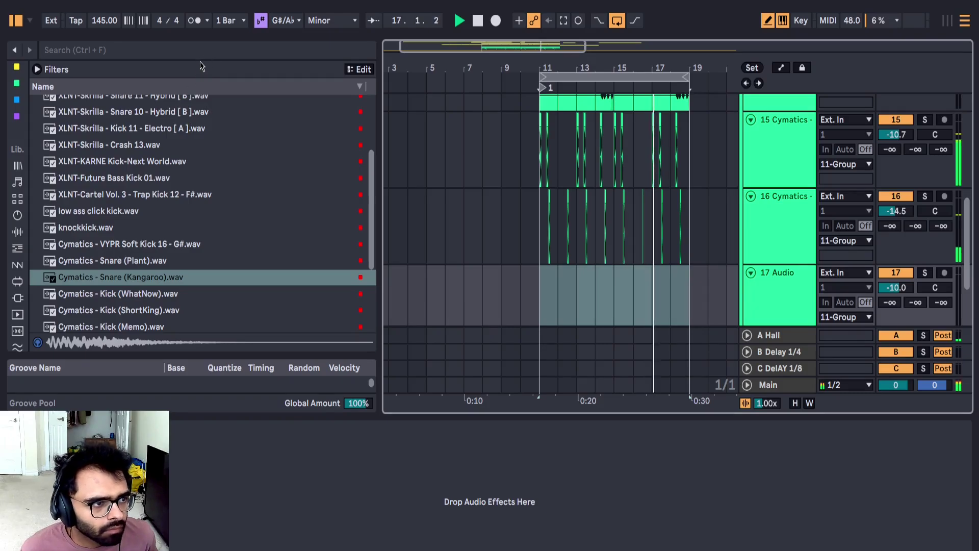
scroll(144, 224, up, 6)
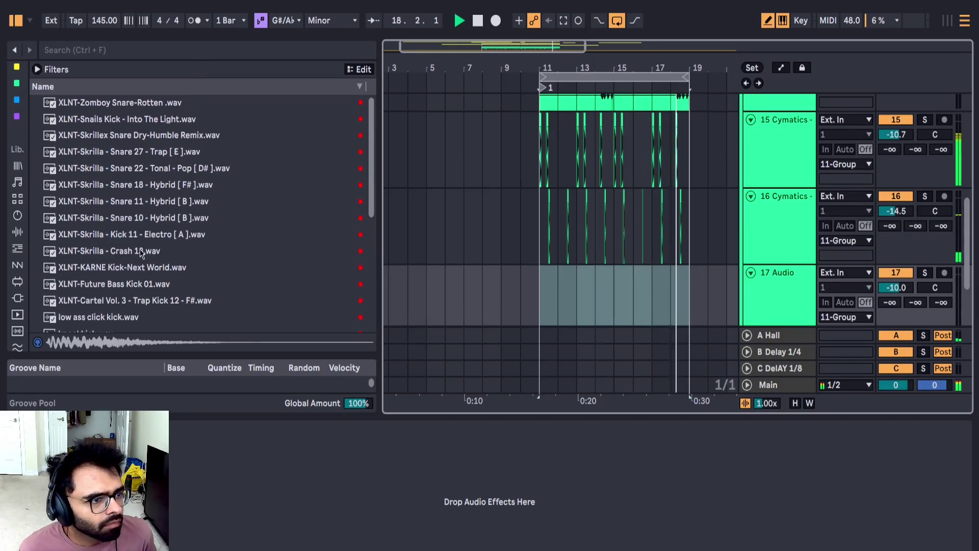
click(131, 251)
key(space)
drag(131, 251, 531, 285)
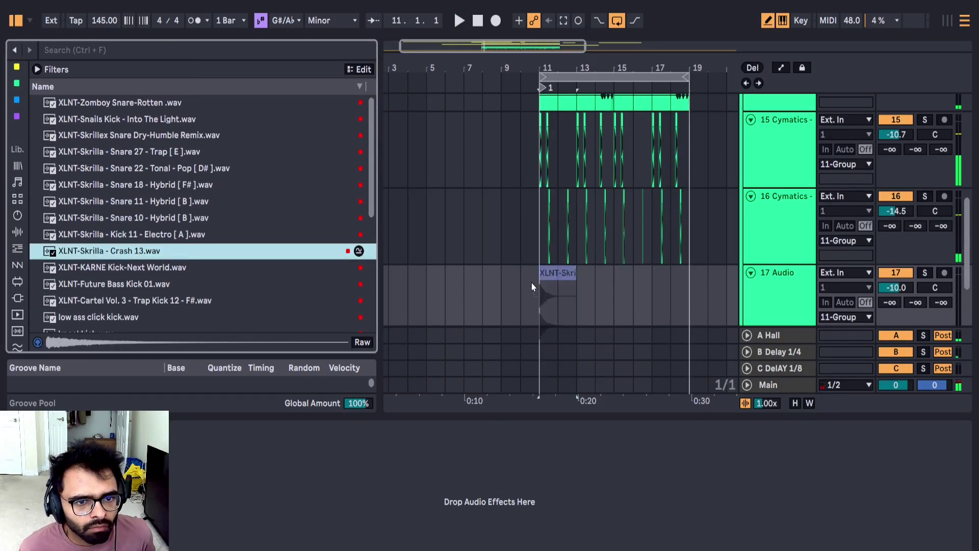
drag(531, 282, 531, 283)
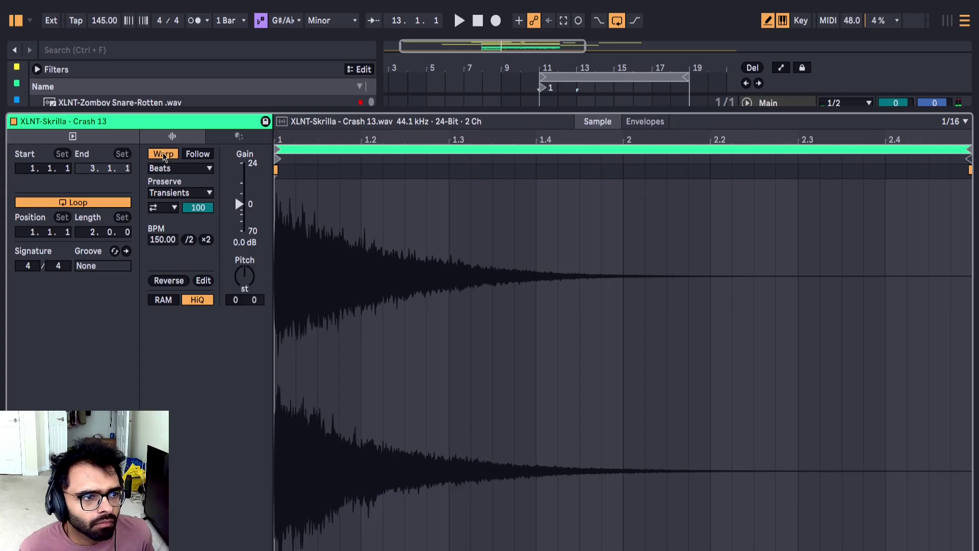
Step: Disable warping on the Crash 13 clip, transpose it to -21 semitones, and play it back
click(164, 157)
key(space)
key(space)
drag(244, 276, 244, 306)
key(space)
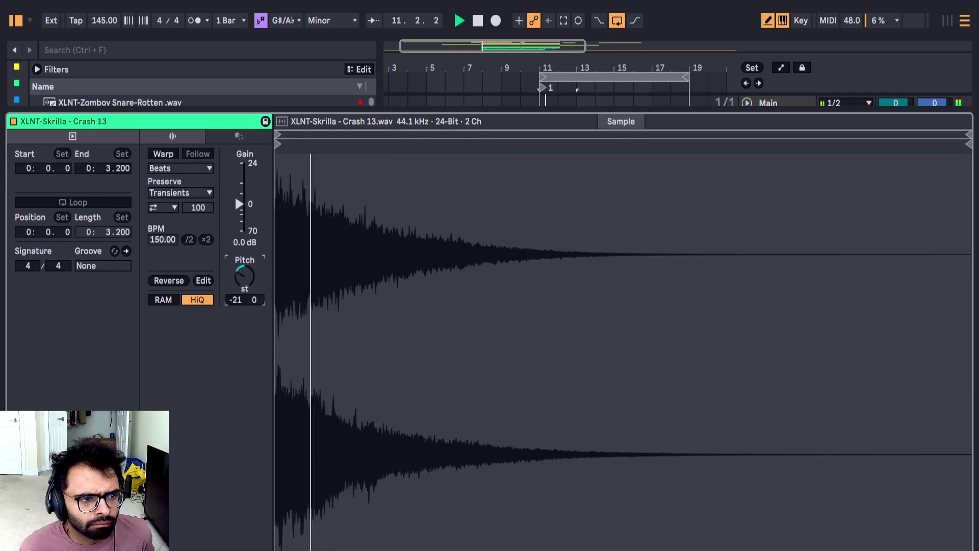
key(space)
key(shift+Tab)
Step: Shorten the crash clip on track 17 to one beat from bar 11 and add a fade-out across it
click(660, 262)
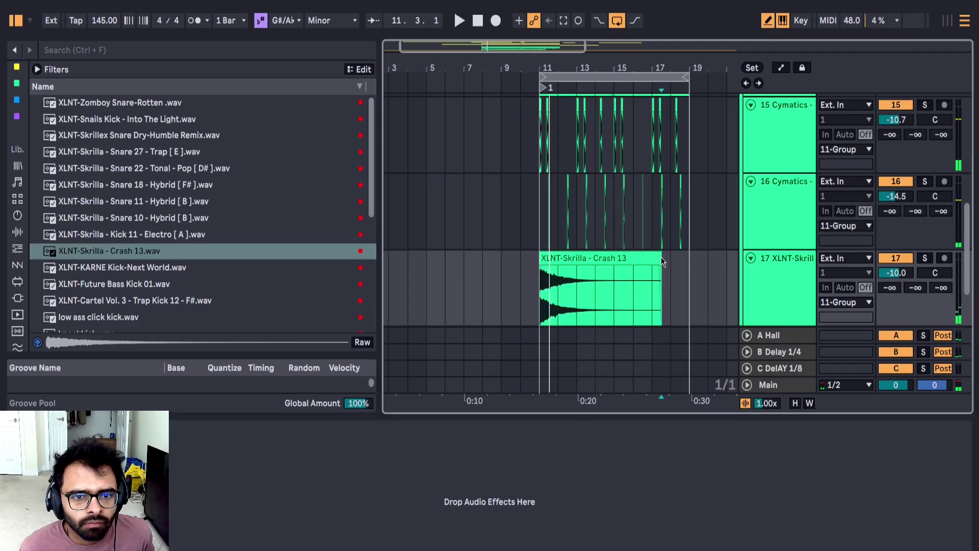
drag(660, 264, 545, 274)
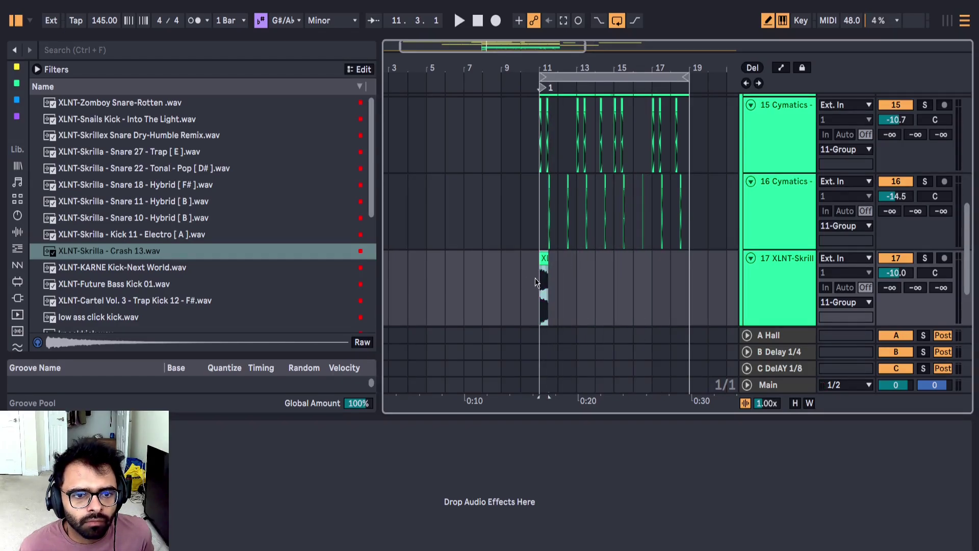
scroll(539, 276, up, 5)
key(space)
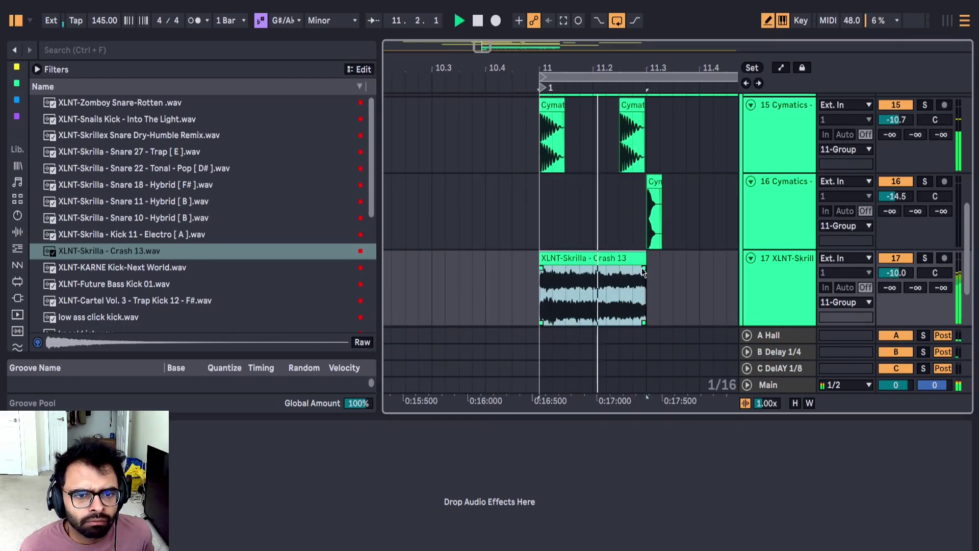
drag(641, 258, 589, 277)
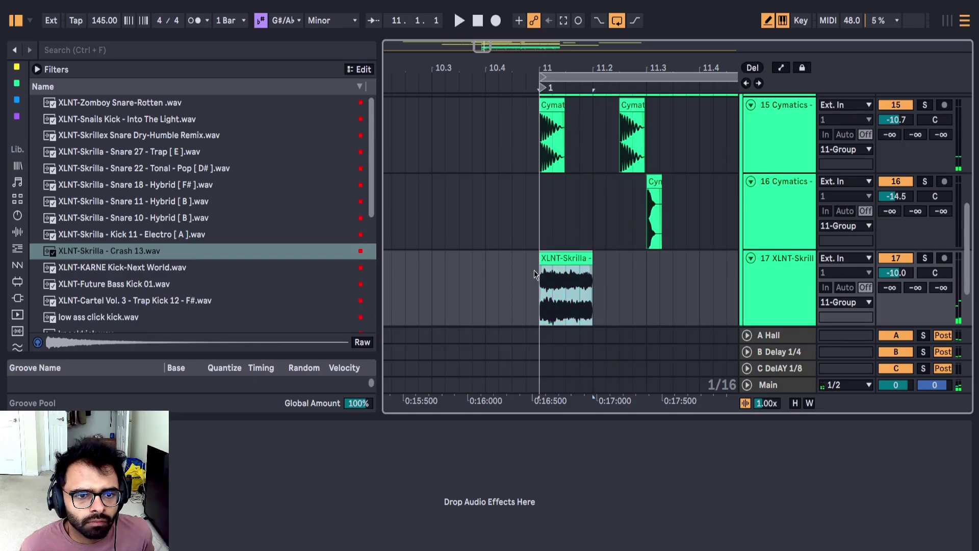
click(508, 277)
key(space)
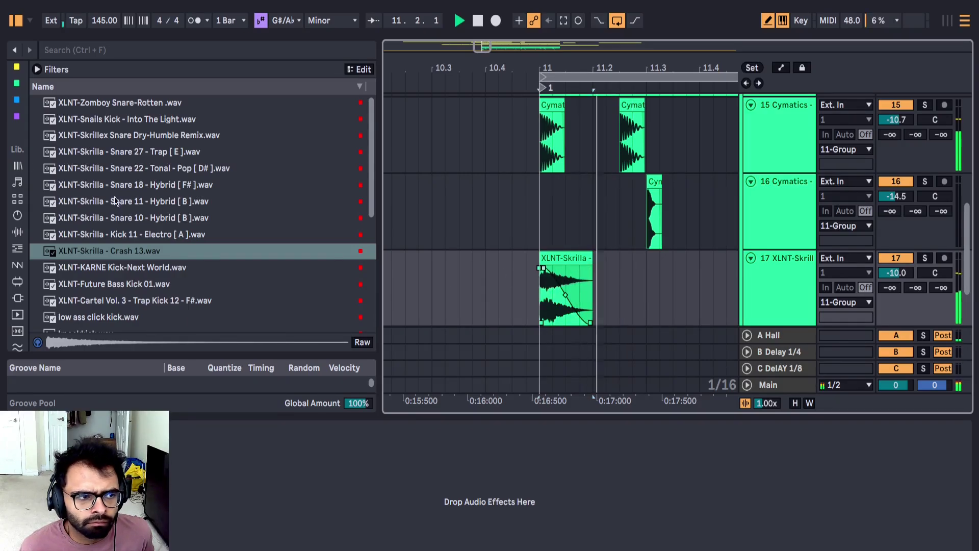
Step: Add EQ Eight to the crash track, cutting the lows with band 3 at 599 Hz and reducing the highs with band 4
click(17, 232)
scroll(58, 206, down, 2)
double_click(95, 158)
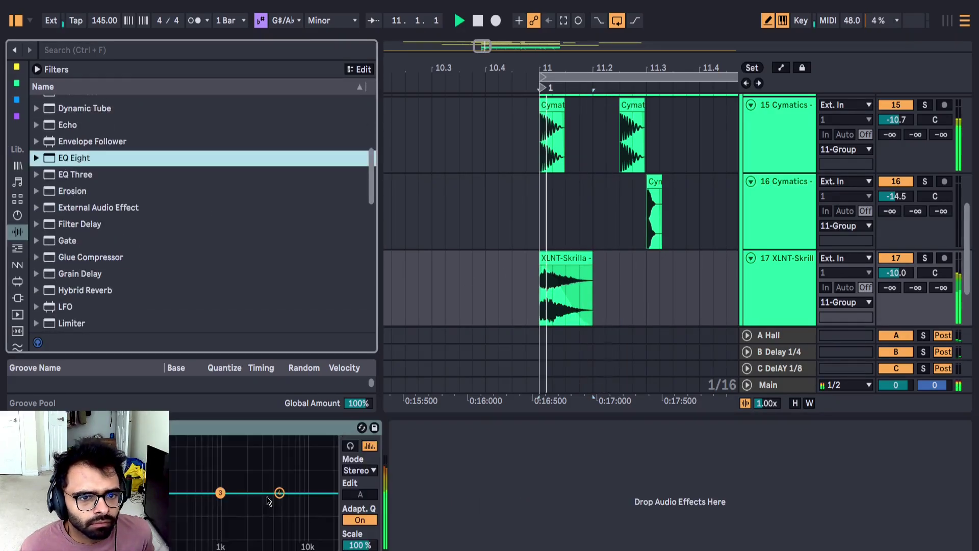
click(137, 550)
click(22, 15)
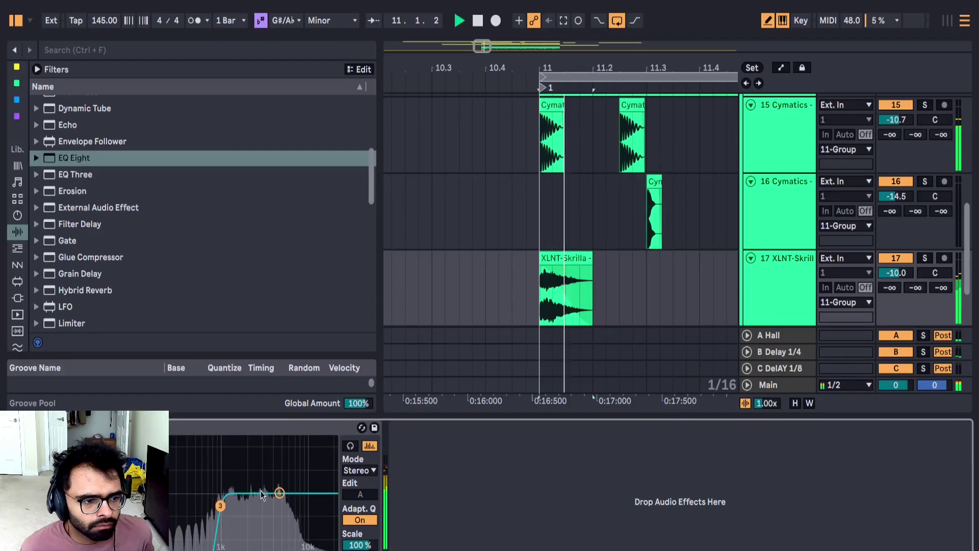
drag(268, 537, 268, 535)
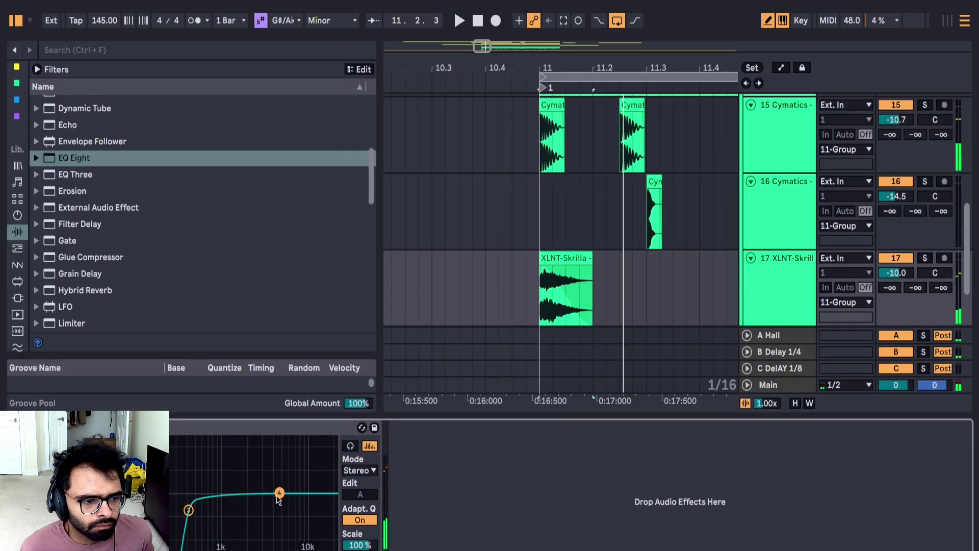
key(space)
drag(278, 493, 242, 546)
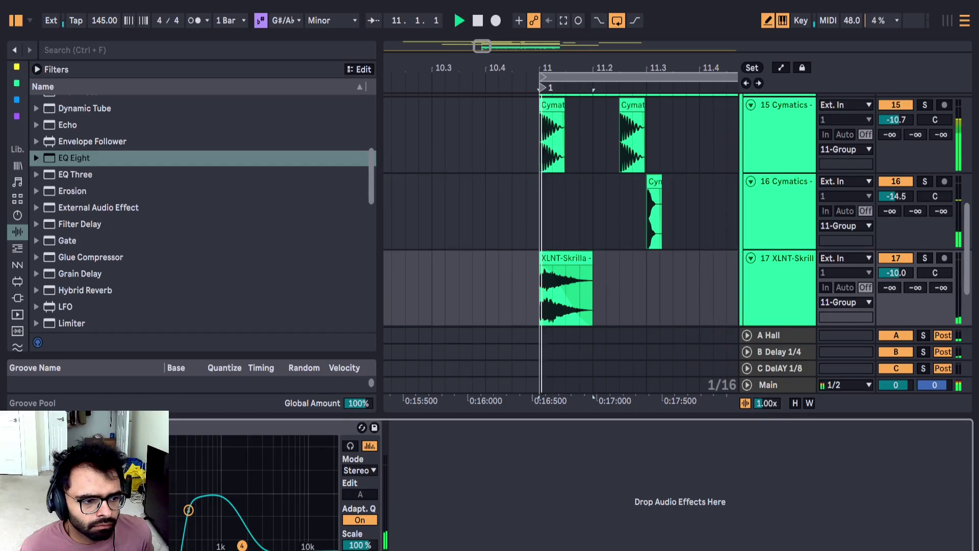
drag(188, 510, 201, 513)
Step: Insert a Reverb before EQ Eight on the crash track and set Reflect to 1.9 dB and Diffuse to 2.7 dB
scroll(128, 233, down, 3)
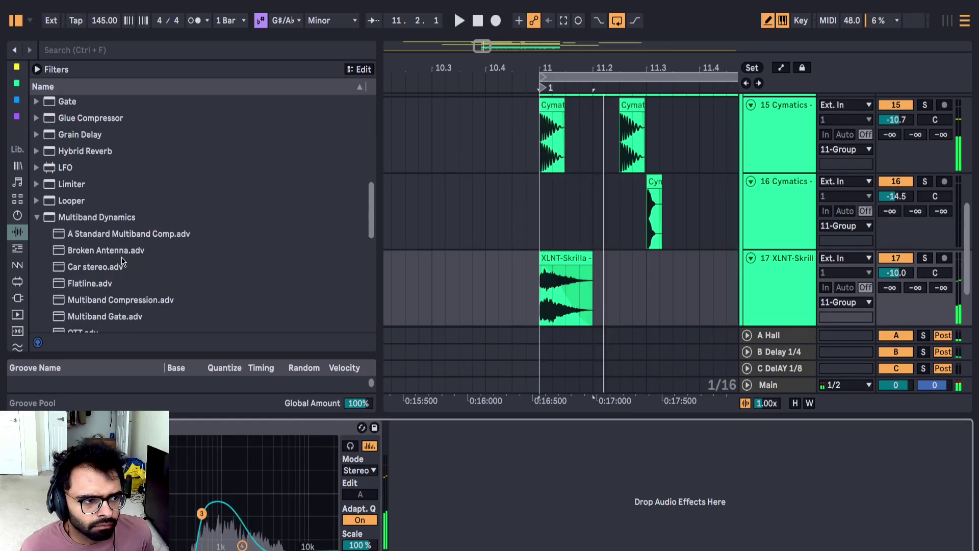
scroll(129, 233, down, 5)
scroll(129, 234, up, 1)
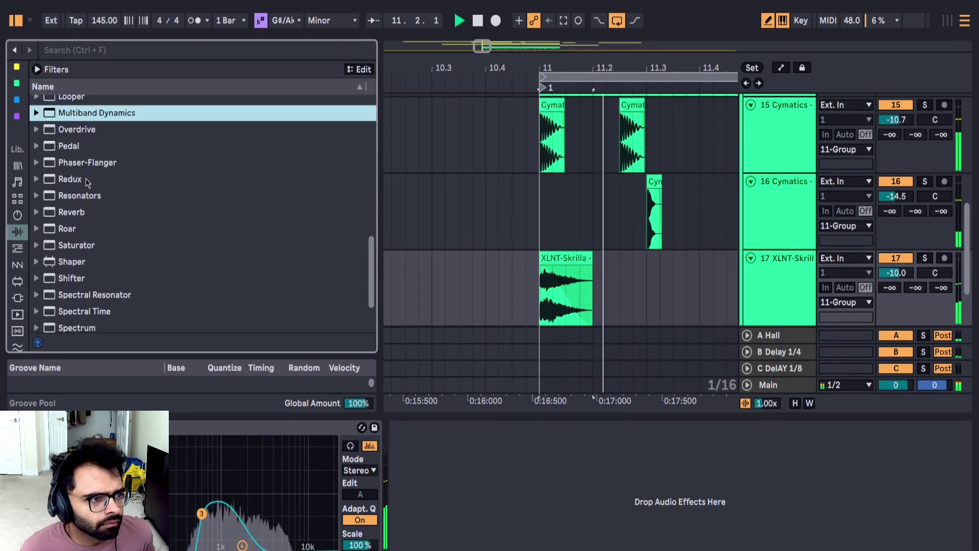
drag(77, 212, 92, 484)
click(189, 550)
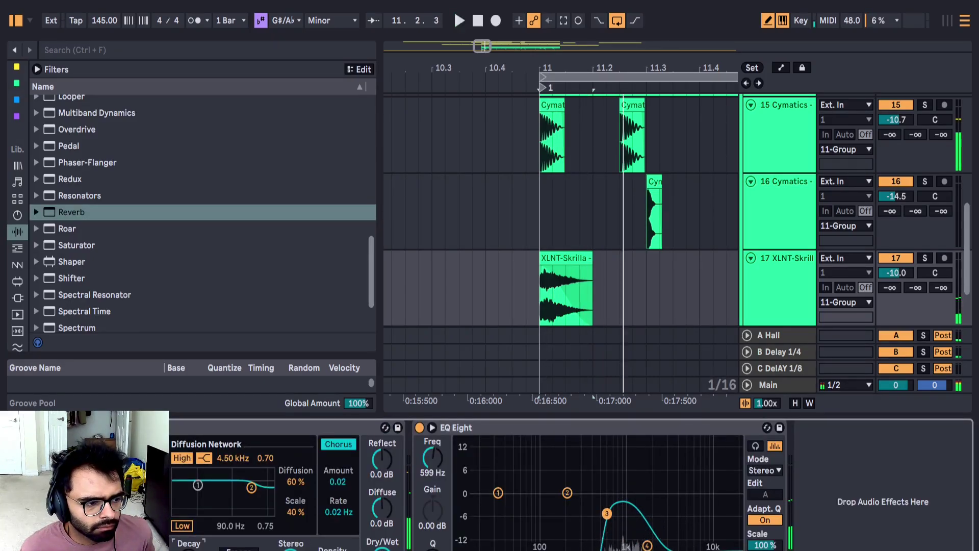
drag(382, 509, 382, 495)
key(space)
key(space)
drag(382, 460, 382, 450)
key(space)
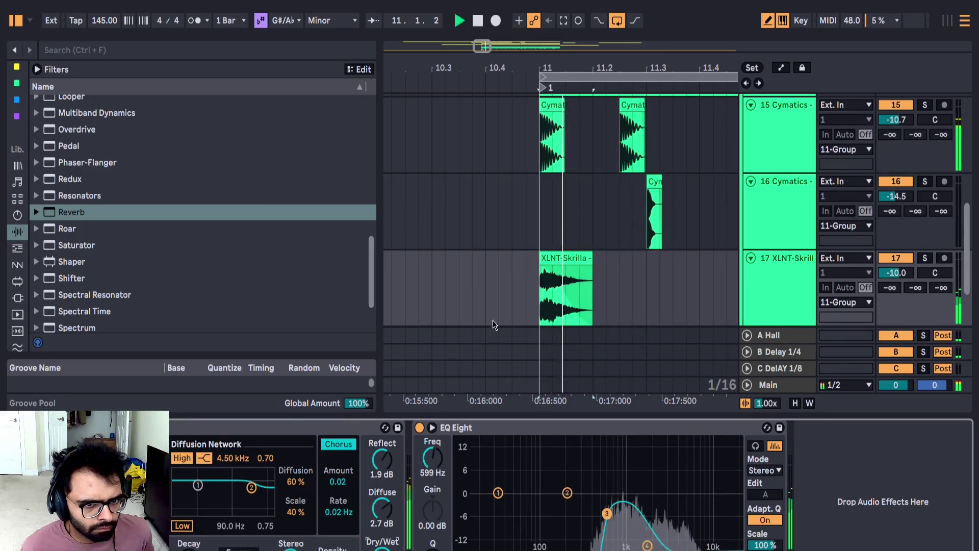
Step: Duplicate the one-beat crash clip repeatedly on track 17 to fill bars 11 to 18
click(561, 259)
scroll(530, 286, down, 8)
key(ctrl+d)
key(ctrl+d)
key(ctrl+d)
key(ctrl+d)
key(ctrl+d)
key(ctrl+d)
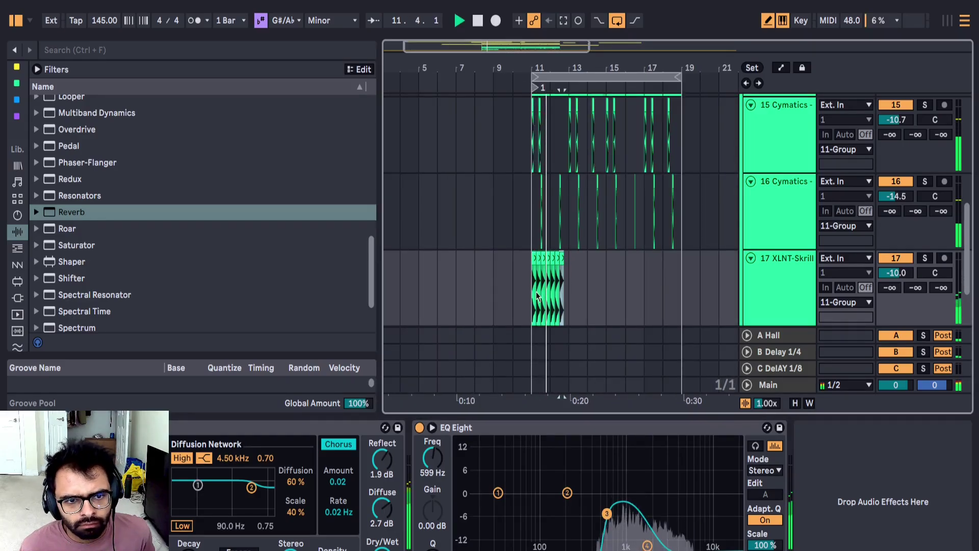
key(ctrl+d)
shift+click(535, 295)
key(ctrl+d)
key(ctrl+d)
key(ctrl+d)
key(ctrl+d)
key(ctrl+z)
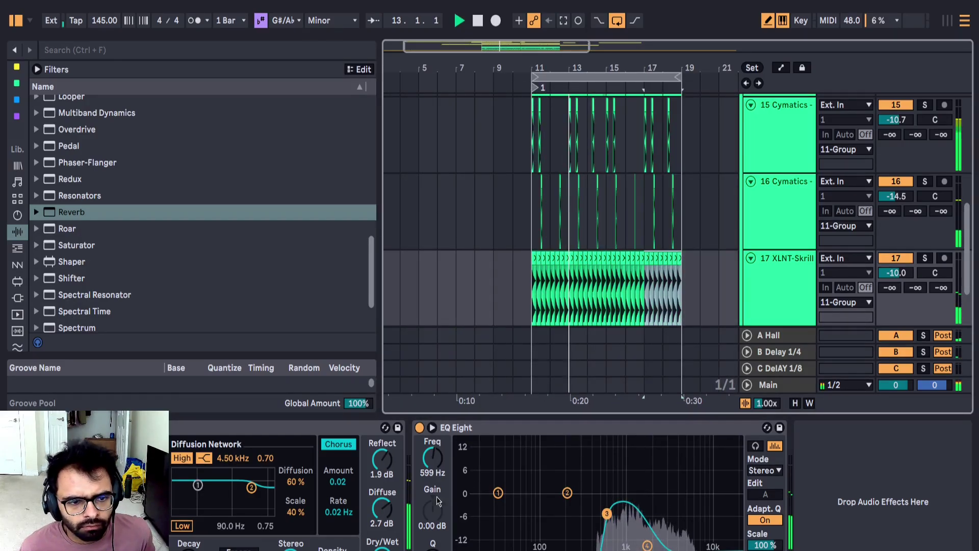
Step: Set the crash EQ's band 4 to 825 Hz at -15.0 dB and the crash track's volume to -20.8 dB
drag(607, 513, 618, 546)
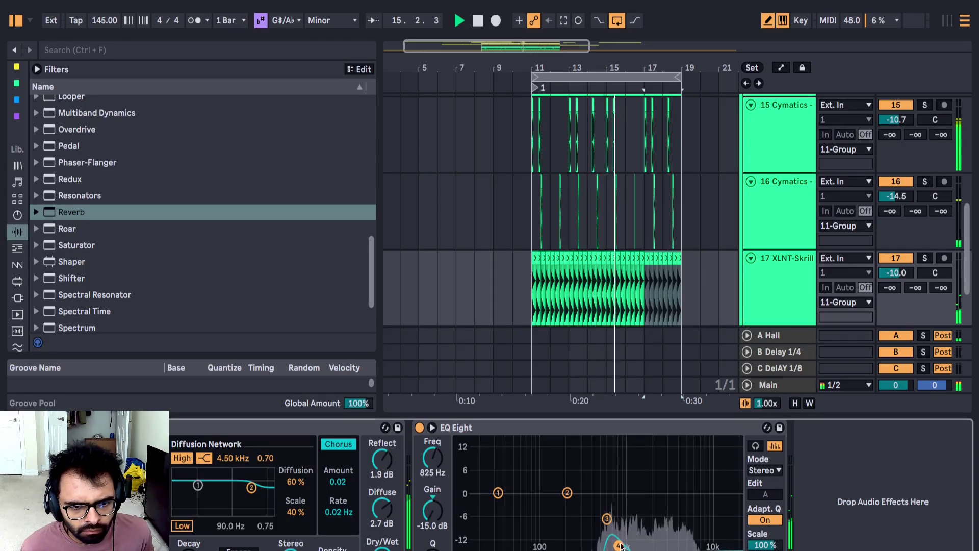
drag(887, 279, 887, 297)
Step: Open the Hihats folder of the Drum One Shot Collection in the Cymatics - SLAYER Beta Pack
scroll(12, 262, down, 5)
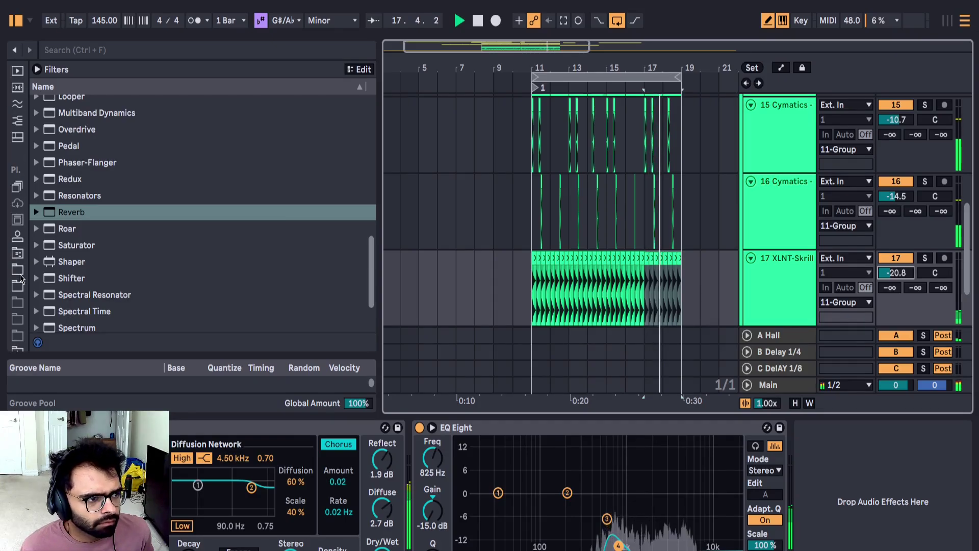
click(21, 275)
scroll(82, 215, down, 10)
click(73, 195)
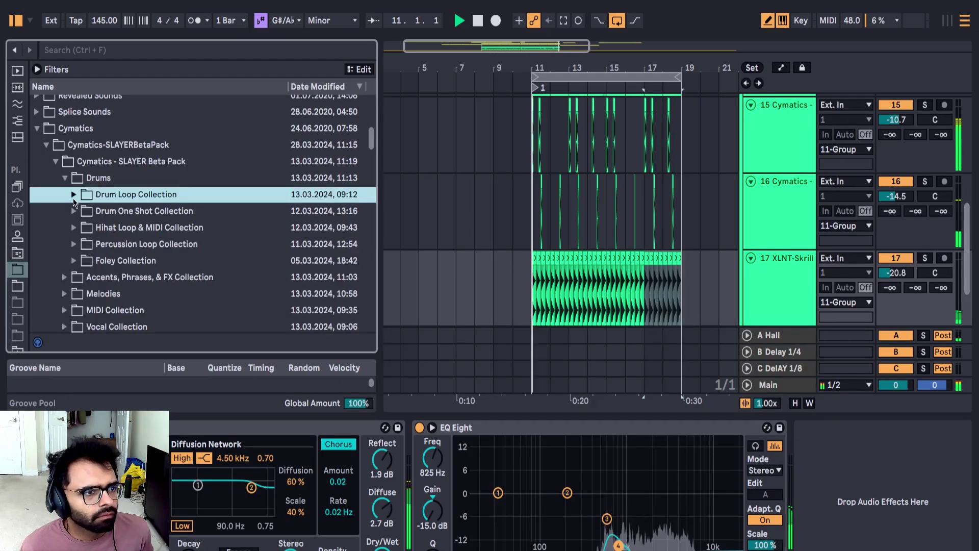
click(74, 211)
click(83, 258)
click(83, 244)
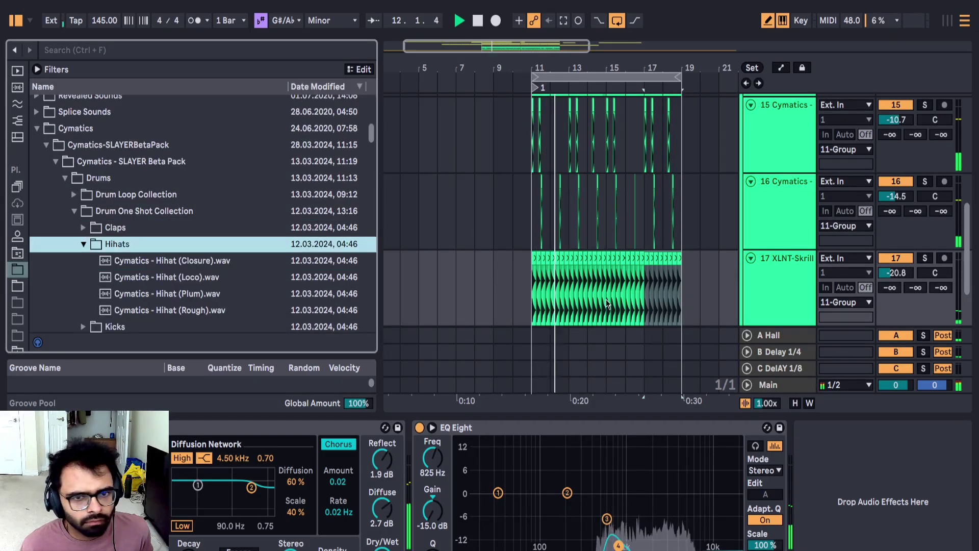
Step: Add an empty audio track below snare track 16, above the crash track
click(770, 275)
click(764, 232)
key(ctrl+t)
Step: Audition the Closure, Loco, Plum and Rough hi-hats and place Cymatics - Hihat (Plum) on track 17 at bar 11
click(189, 263)
key(space)
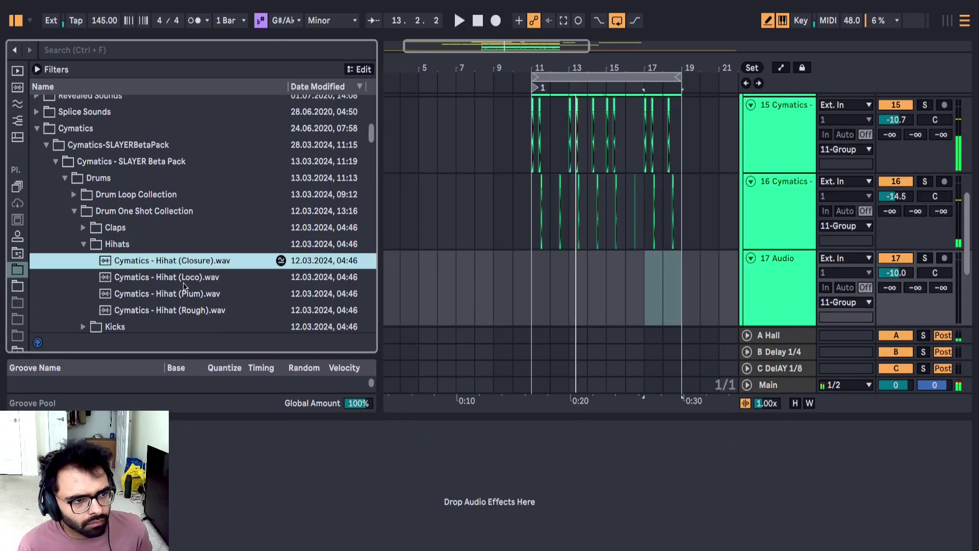
click(183, 281)
click(172, 295)
click(178, 305)
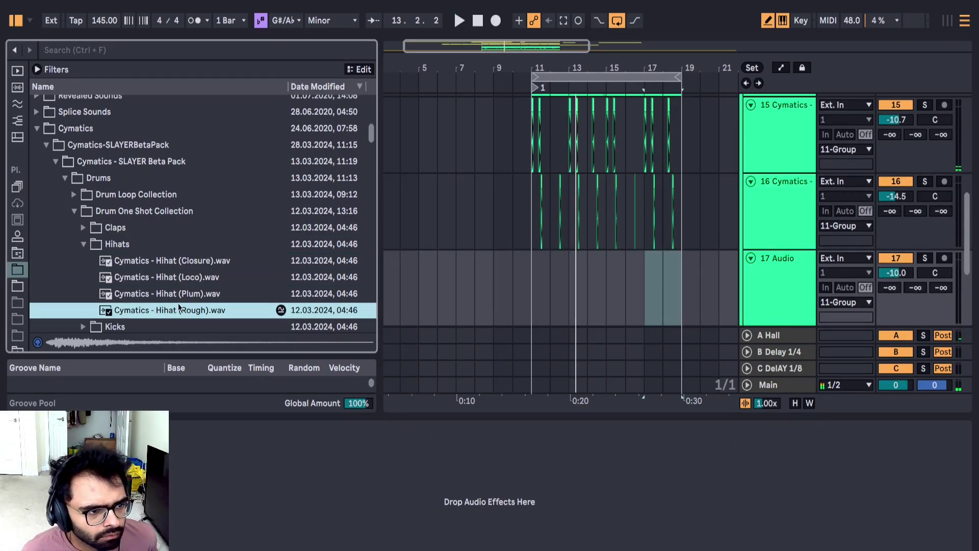
drag(176, 297, 557, 290)
Step: Duplicate the Plum hi-hat clip half a beat after the first hit and play both back
scroll(531, 267, up, 3)
key(space)
scroll(531, 267, up, 4)
key(ctrl+d)
click(526, 292)
key(space)
Step: Set the second Plum hi-hat clip's gain to -2.3 dB
shift+double_click(562, 249)
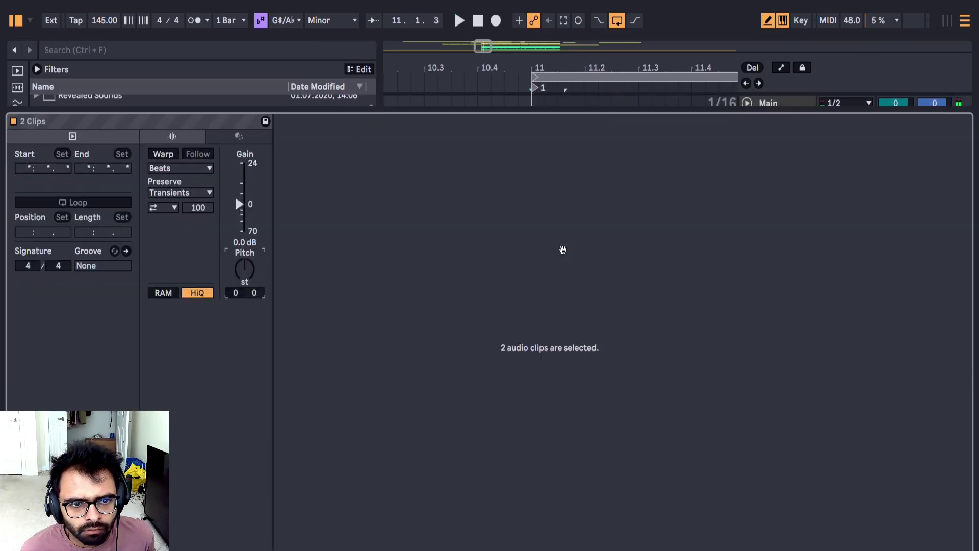
key(shift+Tab)
click(567, 264)
key(shift+Tab)
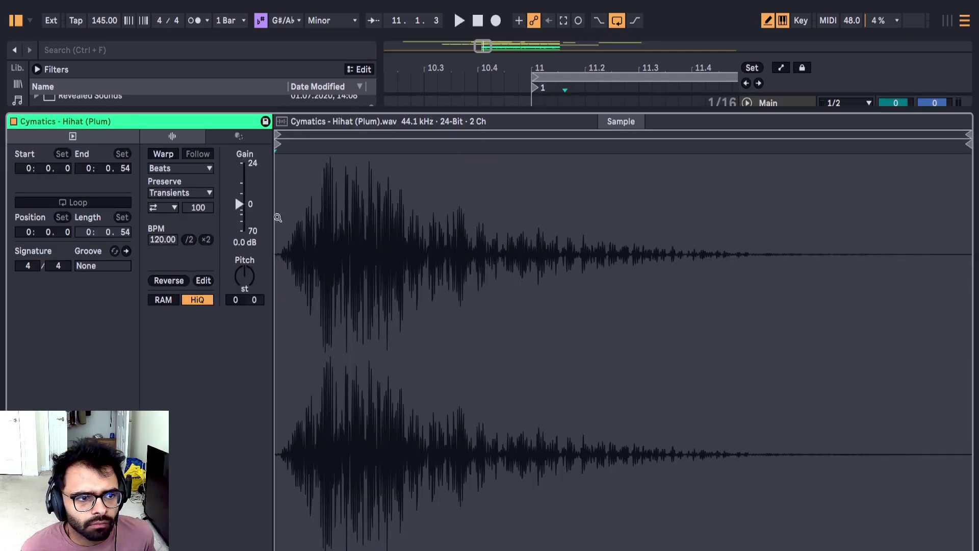
drag(239, 204, 239, 208)
key(shift+Tab)
Step: Play back bar 11 and check the second hi-hat clip's level against the first hit
click(536, 290)
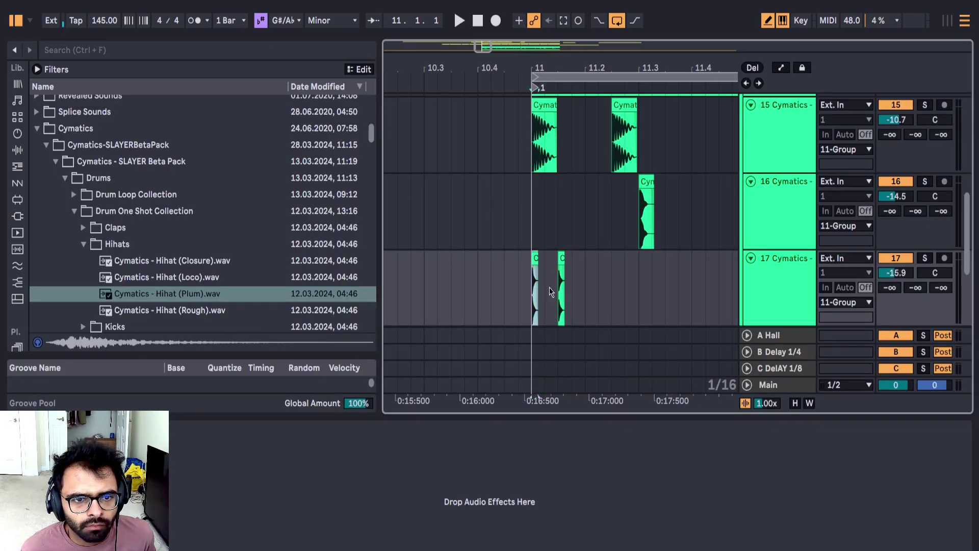
key(space)
drag(549, 286, 588, 286)
click(571, 287)
double_click(561, 259)
key(space)
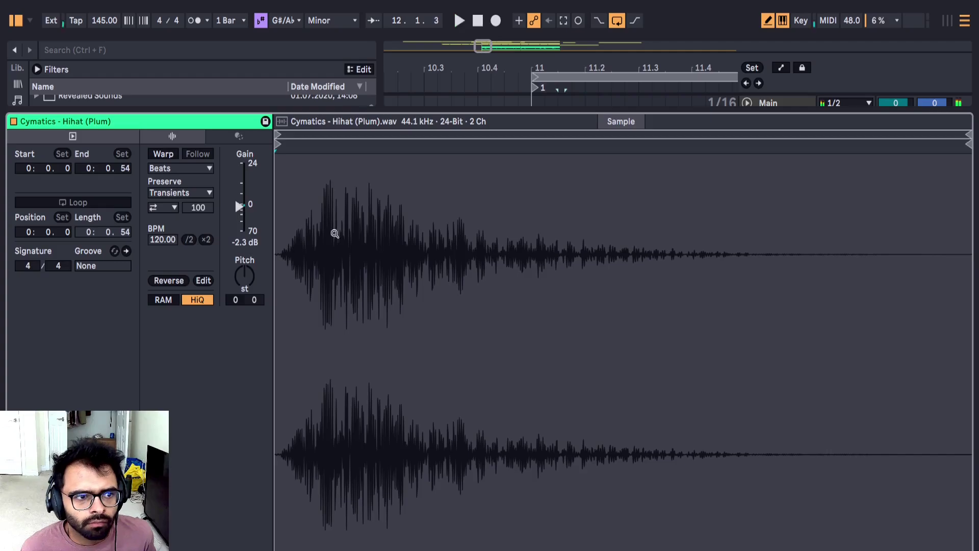
key(shift+Tab)
key(space)
key(space)
drag(538, 291, 582, 296)
key(ctrl+d)
key(ctrl+d)
key(ctrl+d)
scroll(574, 293, down, 3)
key(ctrl+d)
key(ctrl+z)
key(ctrl+z)
key(ctrl+z)
key(ctrl+z)
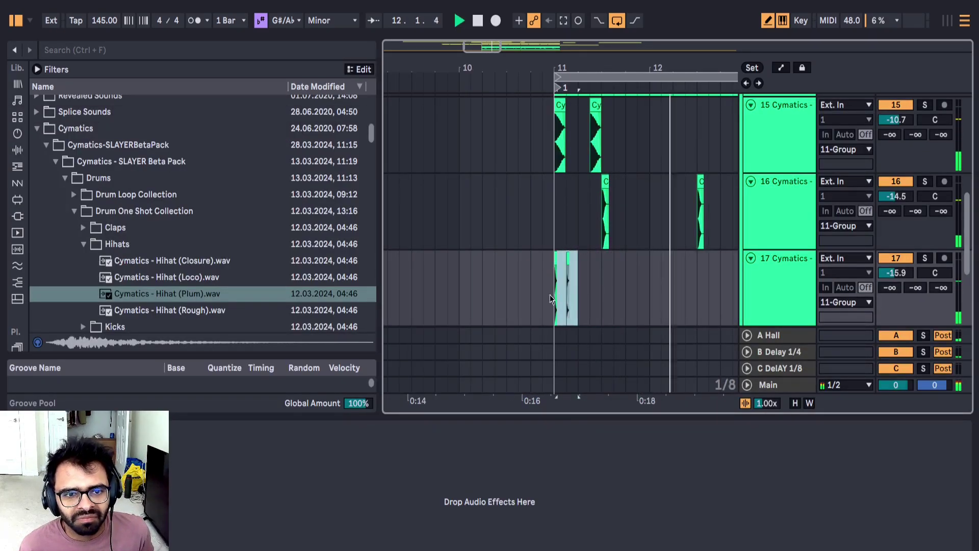
key(space)
Step: Repeat the quieter second hi-hat every half beat on track 17 through the end of bar 11
click(570, 290)
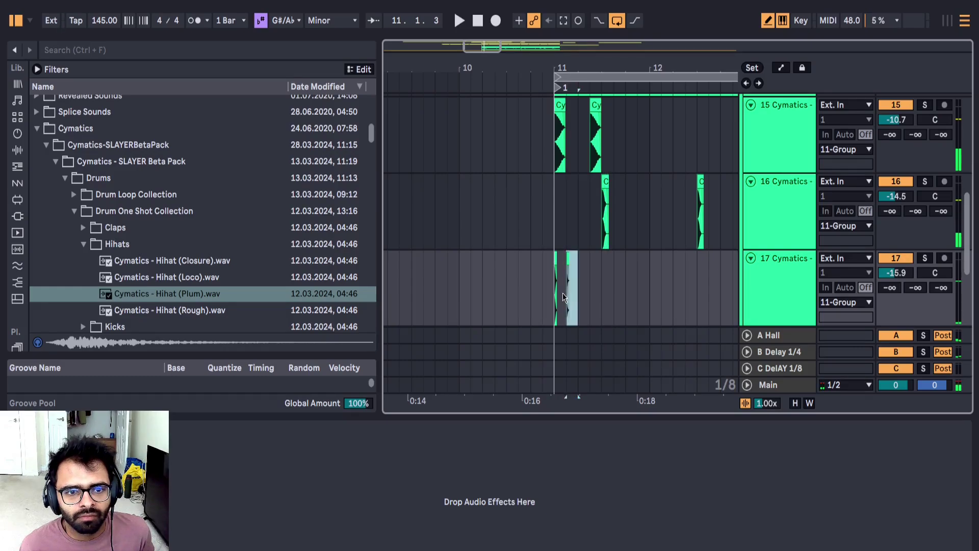
key(ctrl+d)
key(ctrl+d)
key(ctrl+d)
key(ctrl+d)
key(ctrl+d)
key(ctrl+d)
scroll(553, 296, down, 5)
scroll(463, 280, up, 3)
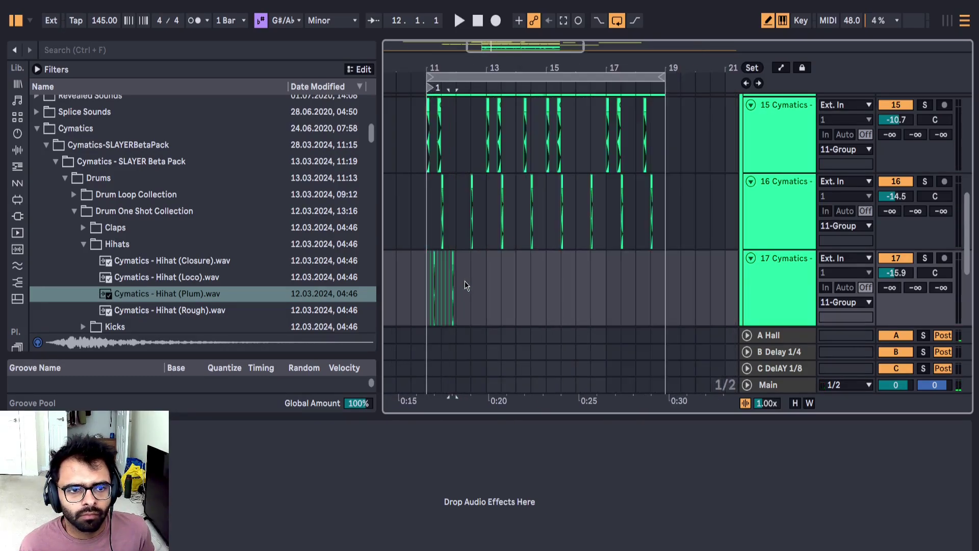
Step: Duplicate the bar 11 hi-hat pattern on track 17 to fill bars 11 to 18 and play it back
drag(459, 290, 427, 295)
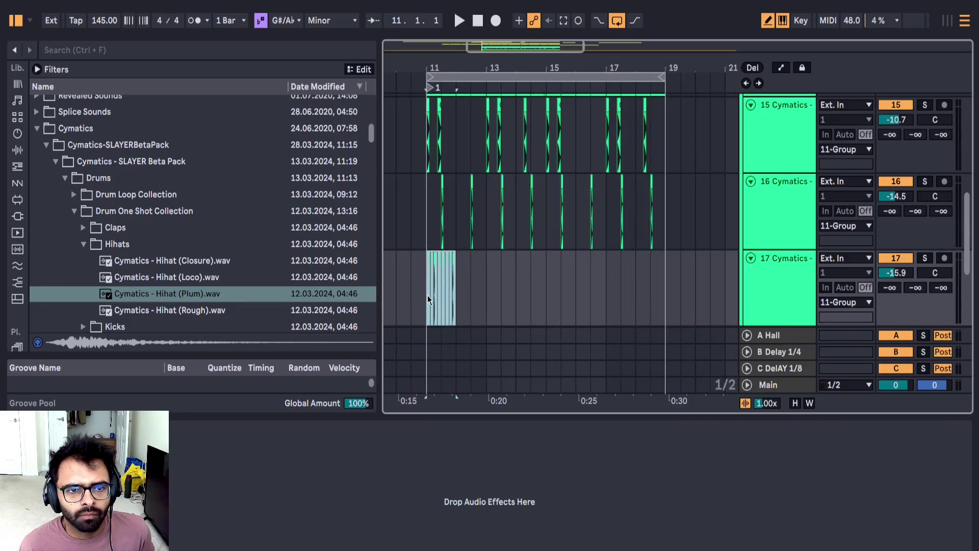
key(ctrl+d)
shift+click(427, 295)
key(ctrl+d)
key(ctrl+d)
key(ctrl+d)
key(space)
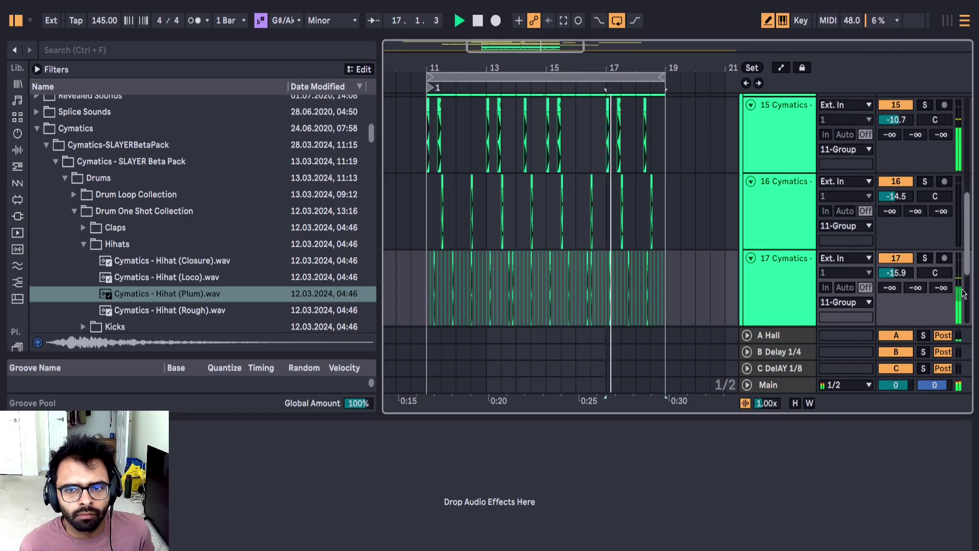
Step: Select all the hi-hat clips on track 17 and nudge them slightly later than the kick
drag(665, 282, 512, 283)
scroll(424, 295, up, 15)
scroll(485, 270, down, 9)
scroll(484, 271, up, 9)
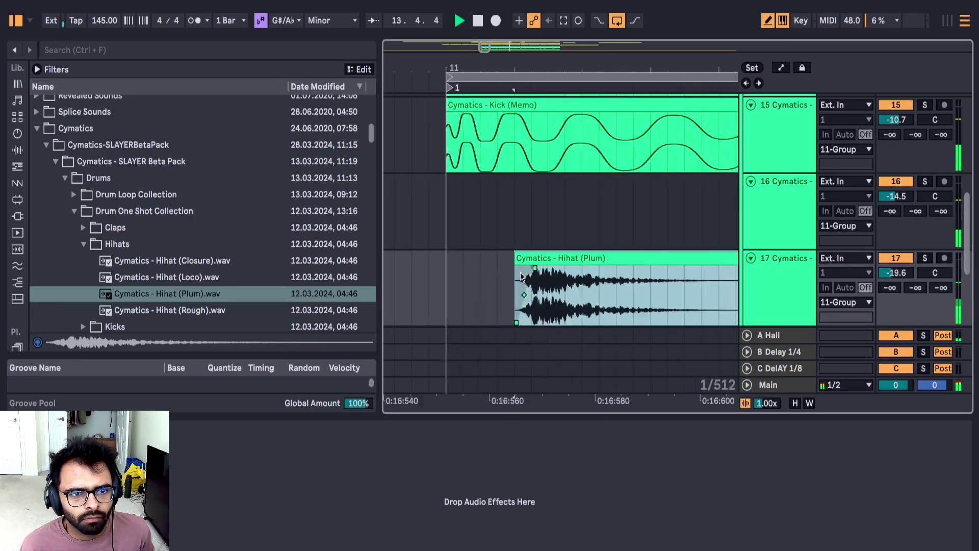
scroll(484, 257, down, 11)
scroll(569, 233, down, 7)
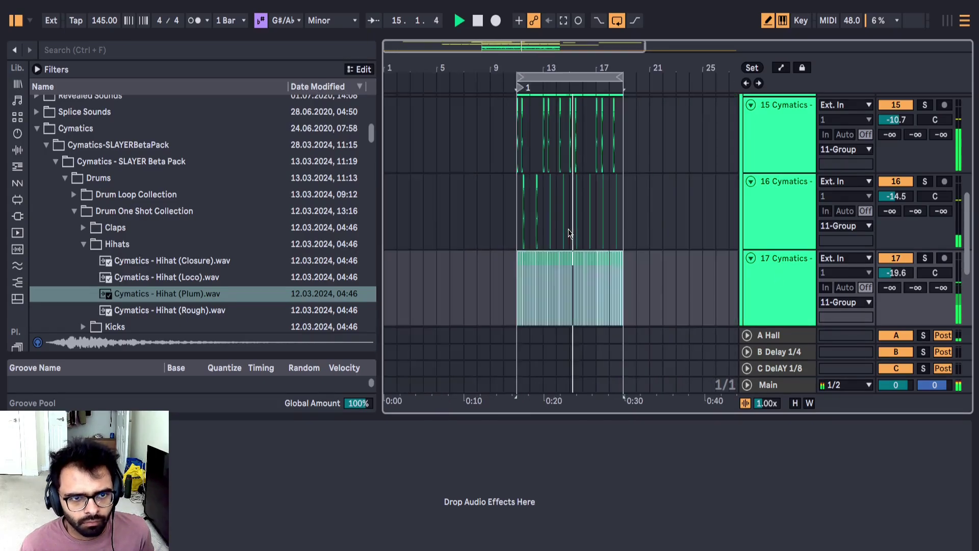
Step: Move the kick and snare tracks (15 and 16) above the percussion loops, to the start of group 11
scroll(563, 250, down, 2)
scroll(538, 222, up, 5)
scroll(538, 223, up, 3)
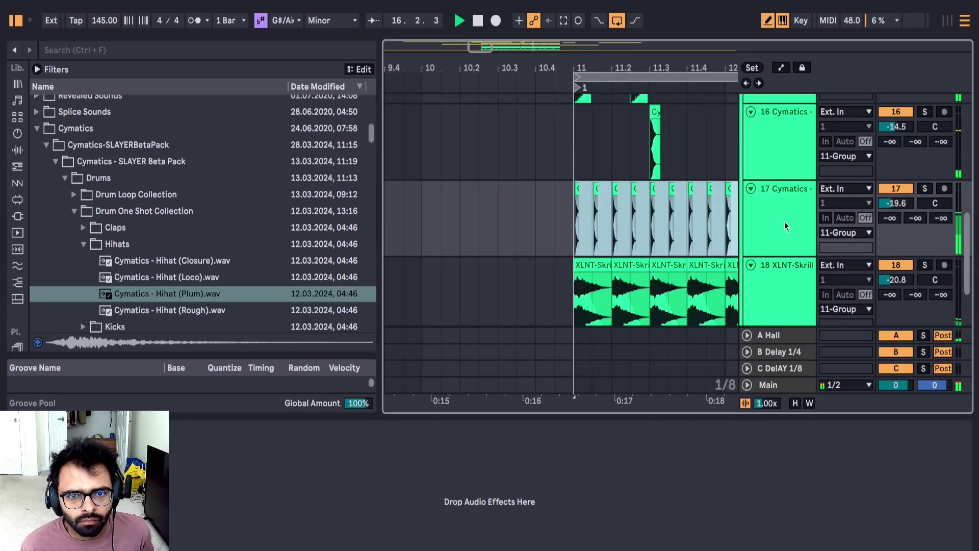
click(785, 224)
scroll(793, 255, up, 2)
click(790, 247)
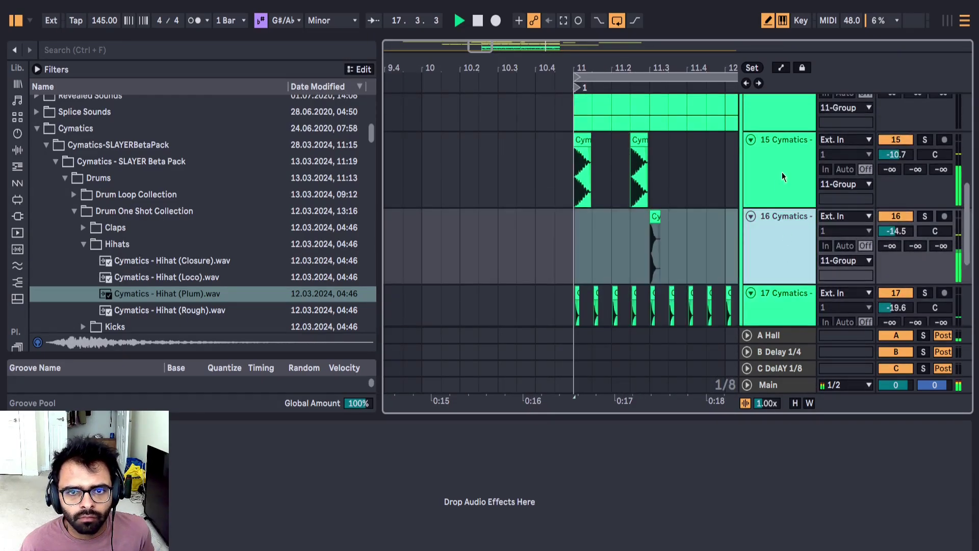
click(782, 174)
scroll(783, 194, up, 3)
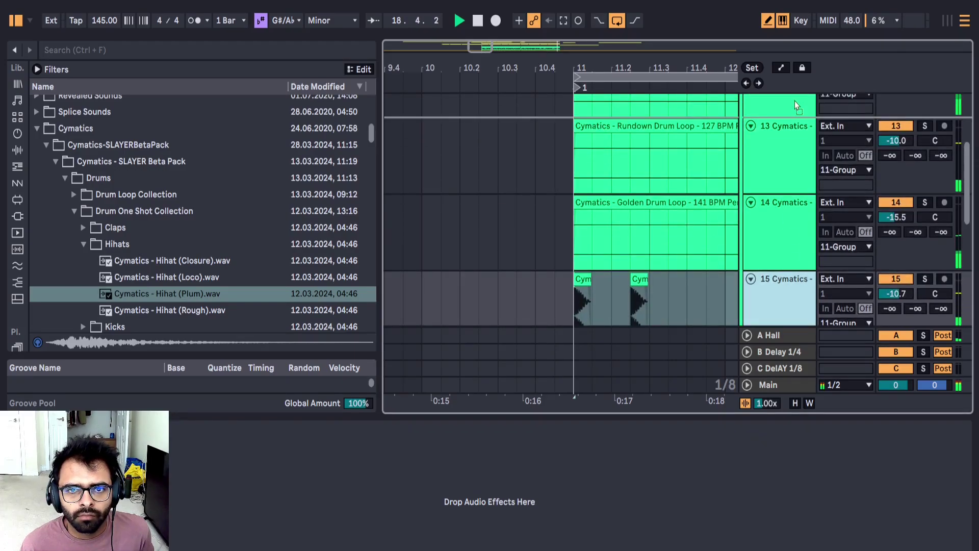
scroll(794, 97, up, 4)
drag(793, 137, 793, 137)
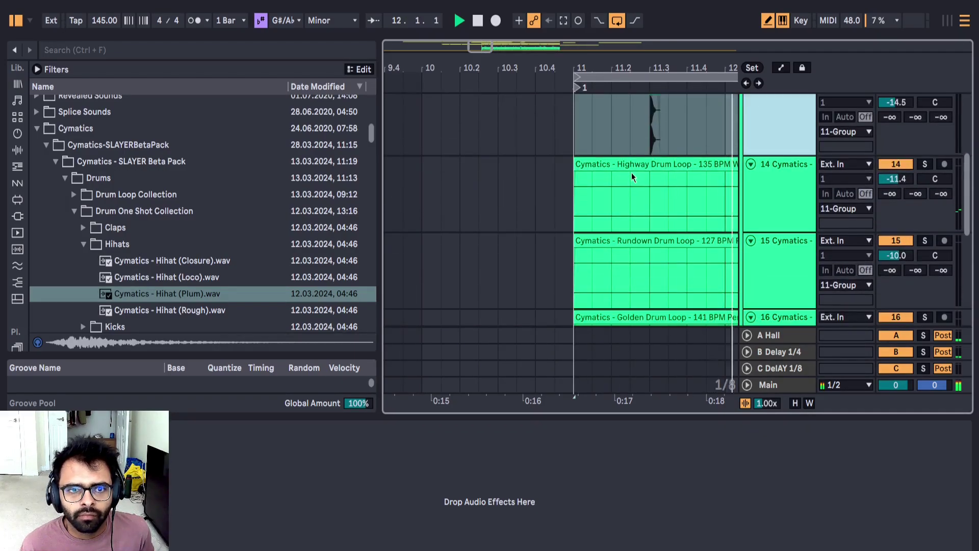
scroll(627, 166, down, 5)
scroll(683, 165, up, 4)
scroll(687, 166, down, 3)
scroll(636, 171, down, 4)
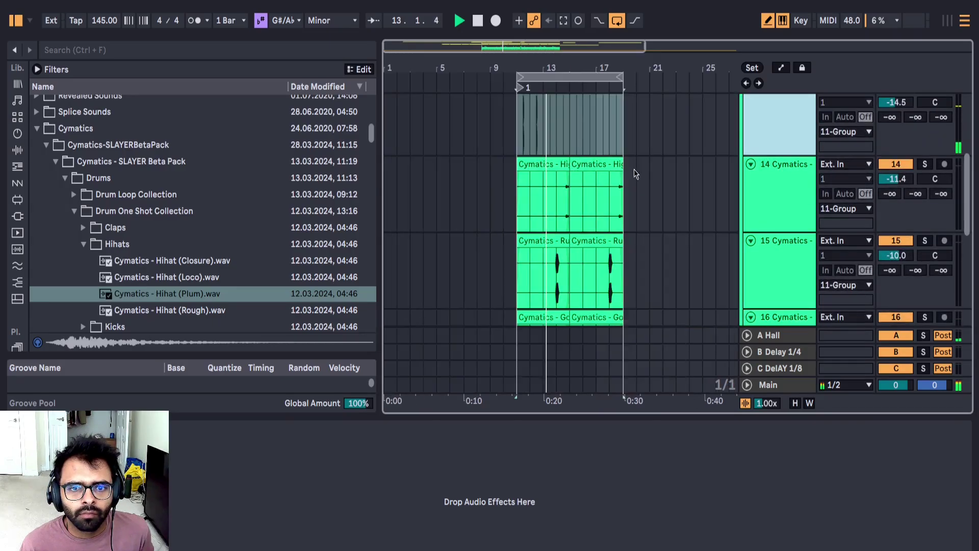
scroll(634, 169, down, 3)
click(543, 223)
drag(571, 220, 577, 219)
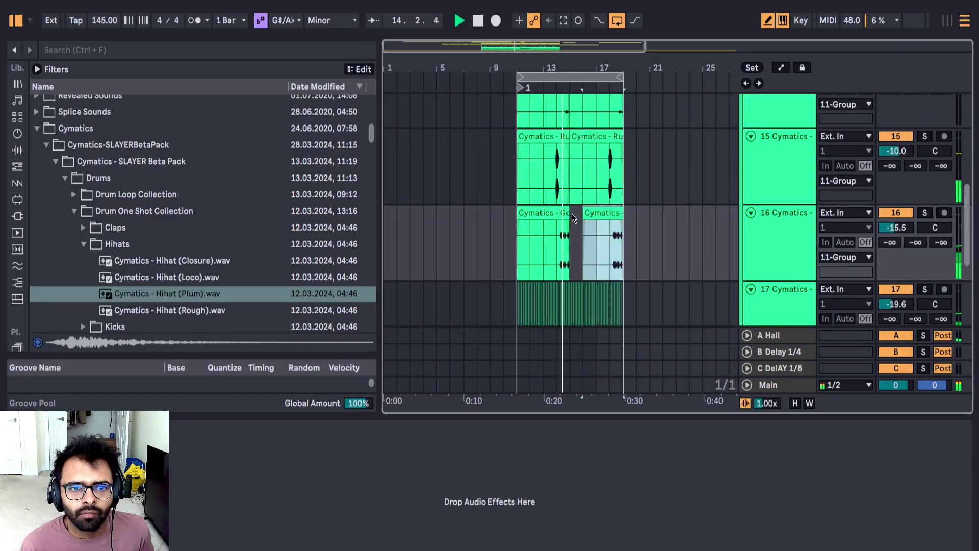
key(ctrl+z)
Step: Slide the audio inside the Highway, Rundown and Golden percussion loop clips on tracks 14 to 16 slightly later to line up with the hi-hats
shift+click(553, 213)
scroll(550, 173, up, 3)
shift+click(551, 149)
scroll(561, 185, up, 5)
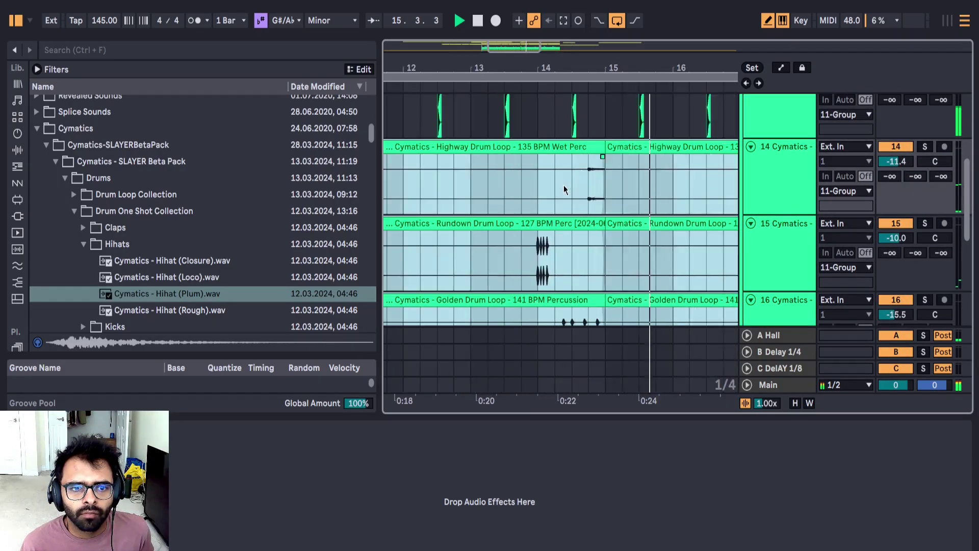
scroll(563, 190, up, 5)
scroll(607, 194, down, 4)
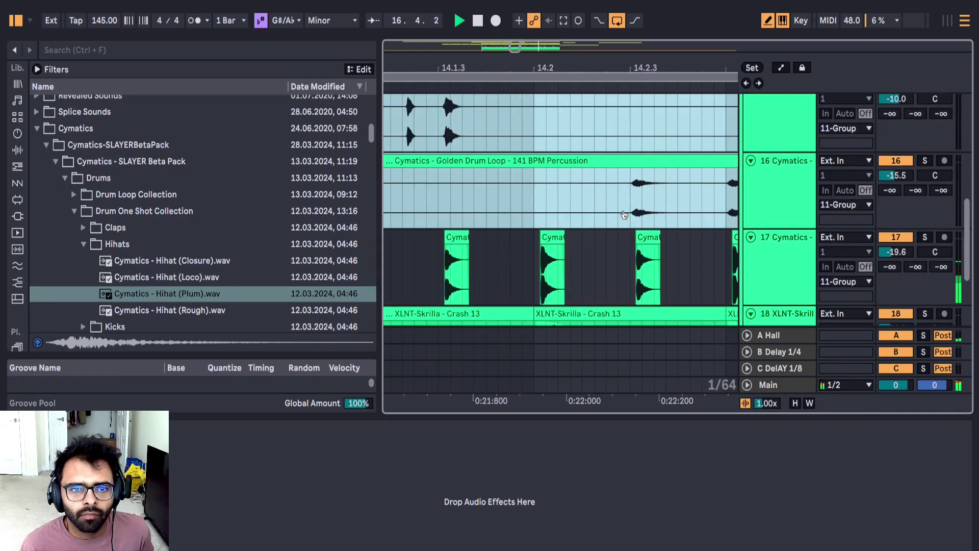
drag(624, 214, 628, 217)
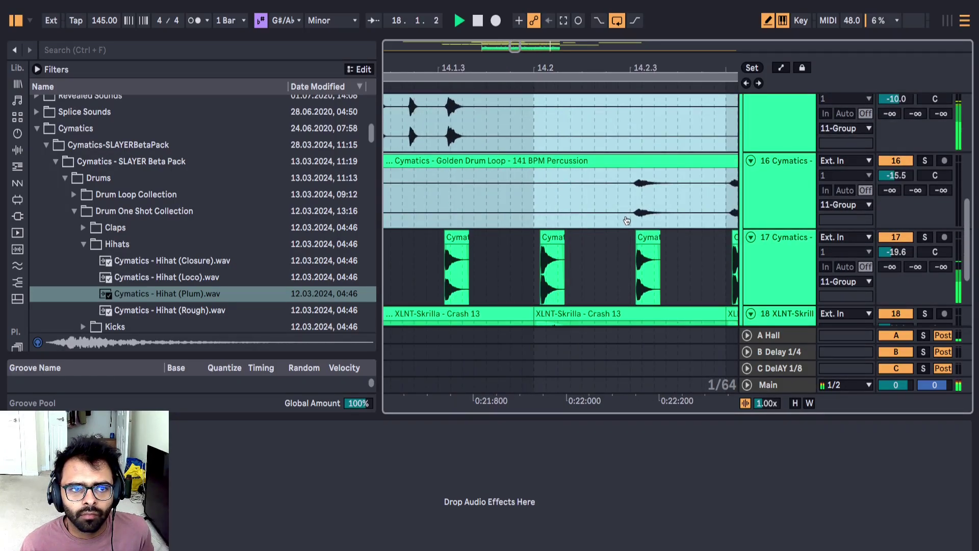
scroll(418, 190, up, 4)
drag(453, 209, 665, 217)
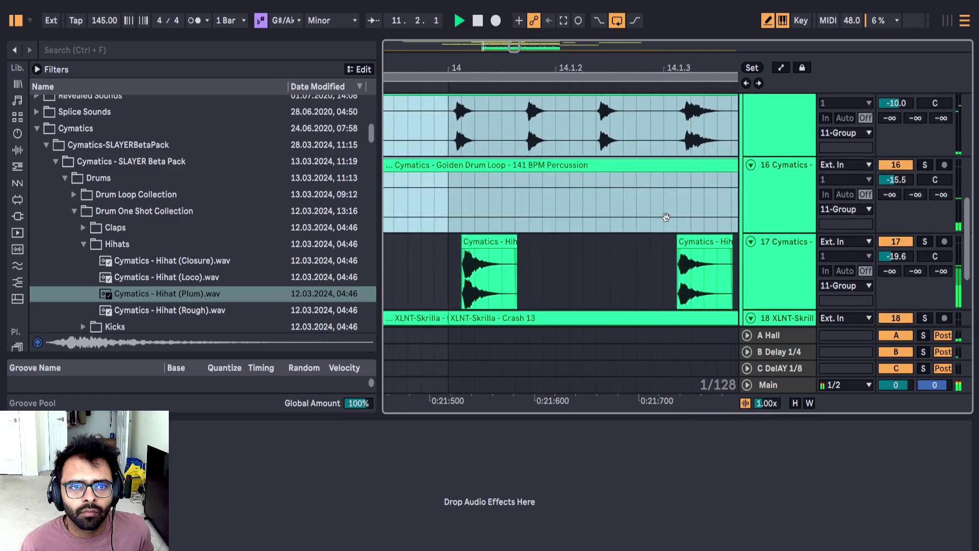
scroll(429, 207, up, 4)
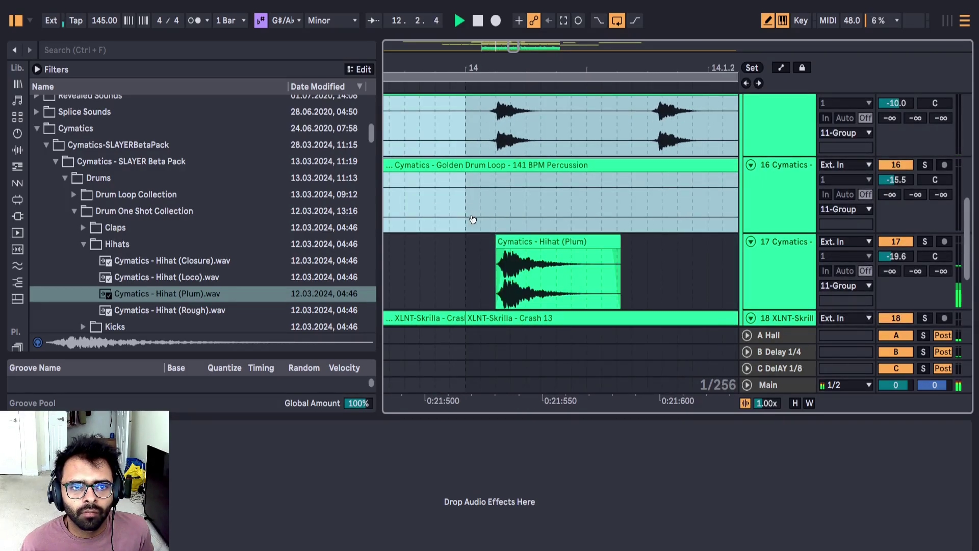
Step: Check the timing of the shifted percussion hits around bar 14 and solo drum group 11
scroll(528, 189, down, 12)
scroll(541, 186, up, 3)
scroll(537, 187, down, 2)
scroll(532, 188, up, 9)
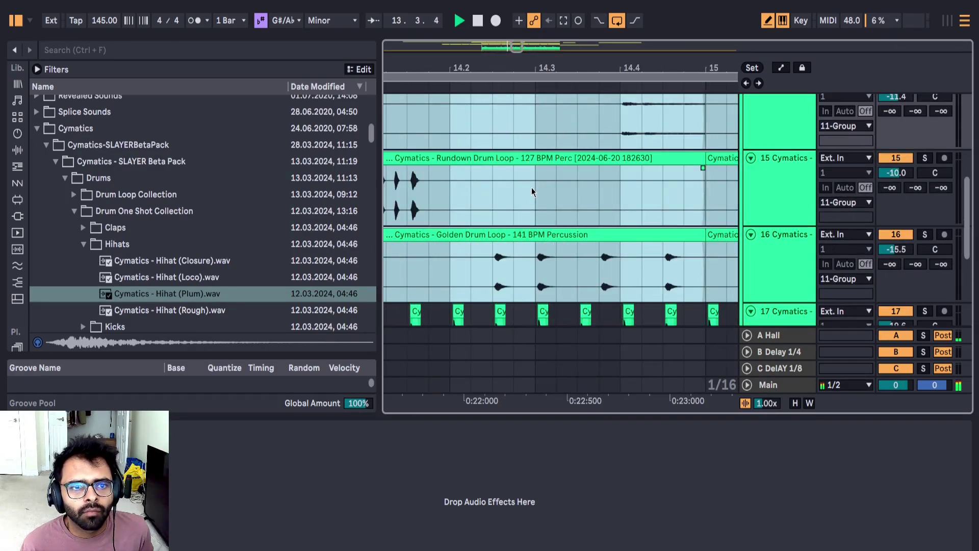
scroll(545, 184, up, 2)
scroll(531, 183, down, 18)
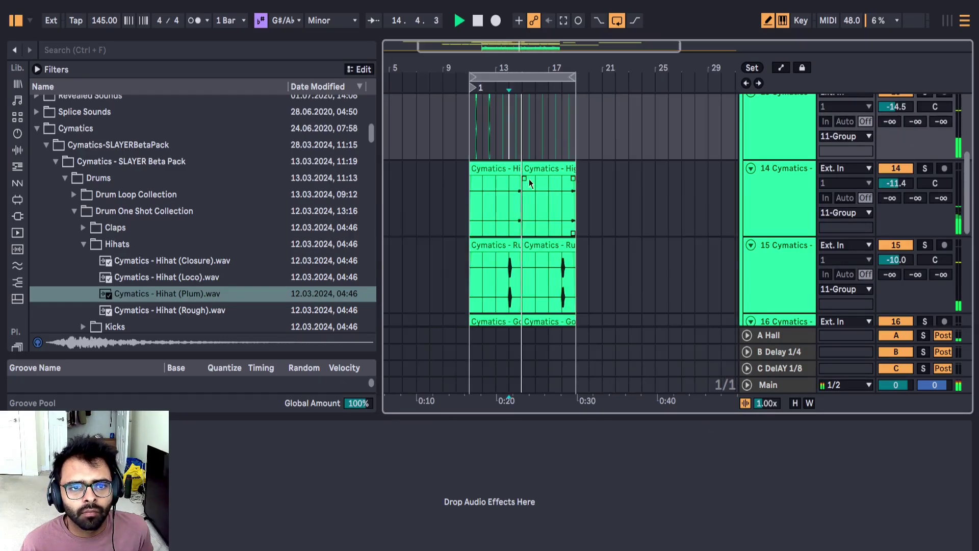
scroll(528, 179, up, 5)
click(925, 130)
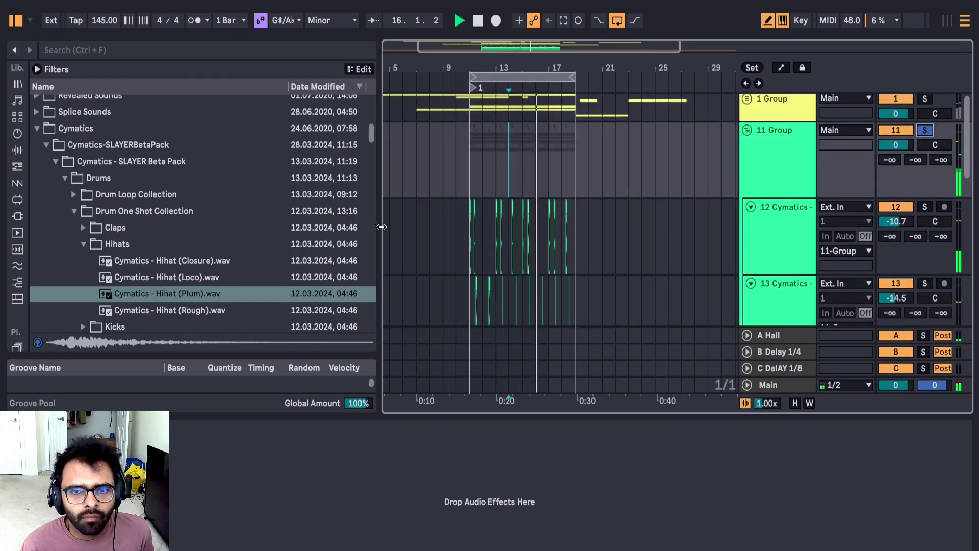
Step: Freeze and flatten the crash track 18, and restart playback from bar 11
scroll(580, 224, down, 6)
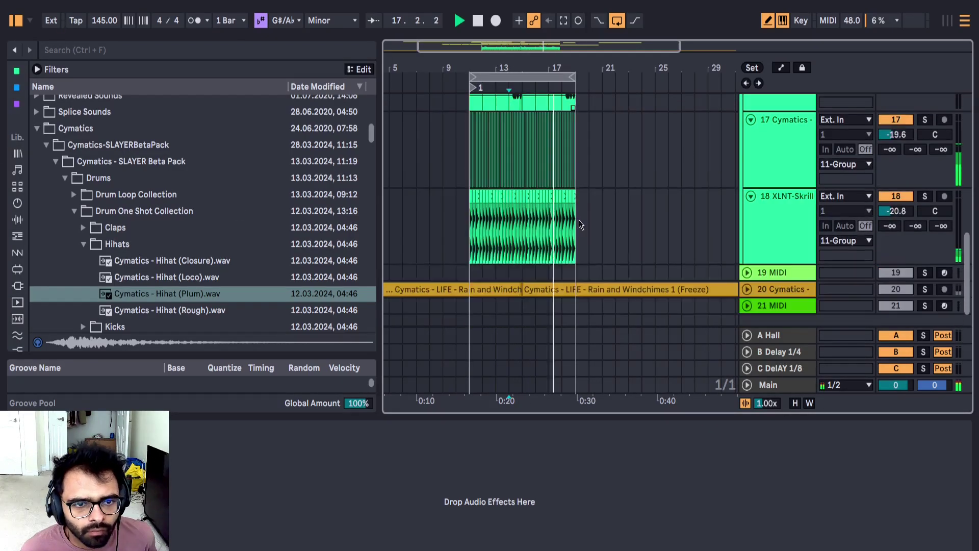
click(788, 230)
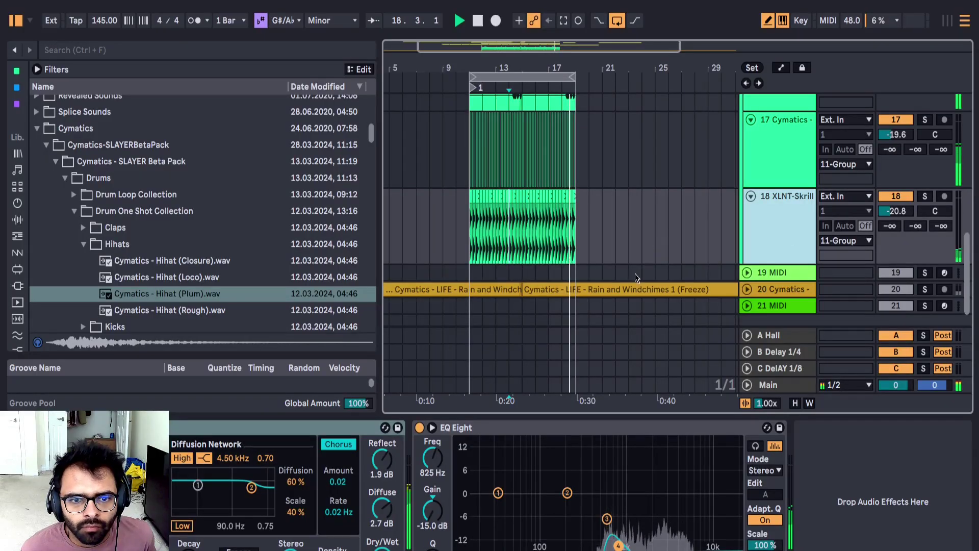
key(space)
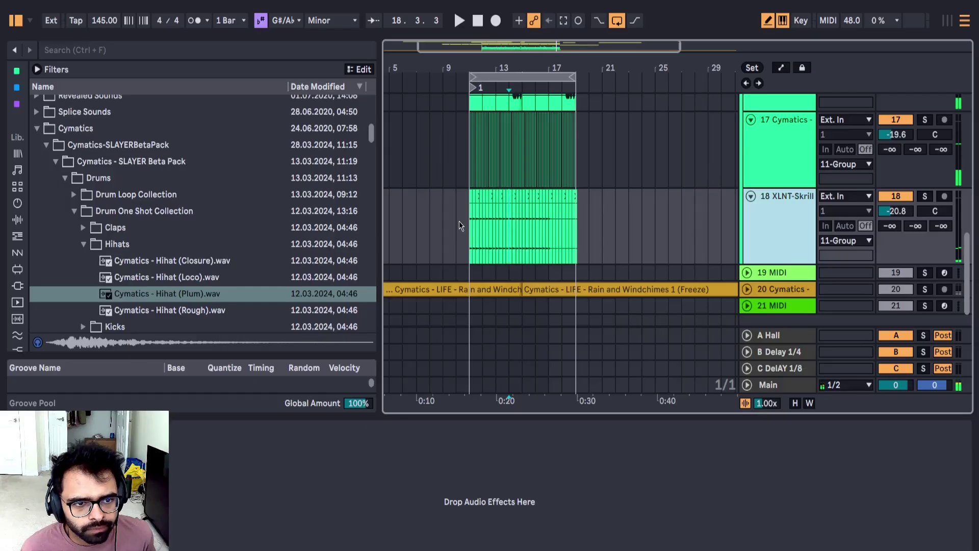
click(468, 219)
key(space)
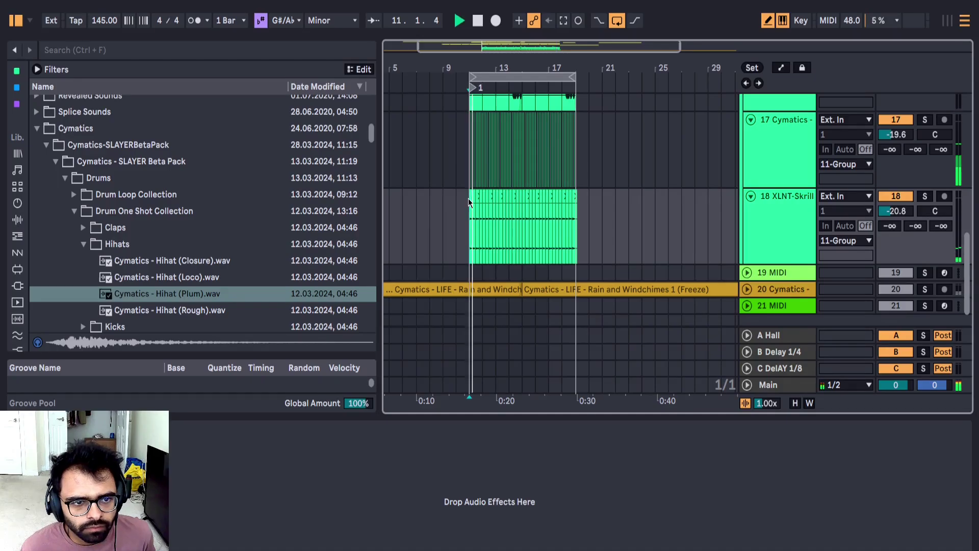
Step: Extend the first flattened crash clip on track 18 over the following clips through the end of the loop
scroll(472, 197, up, 5)
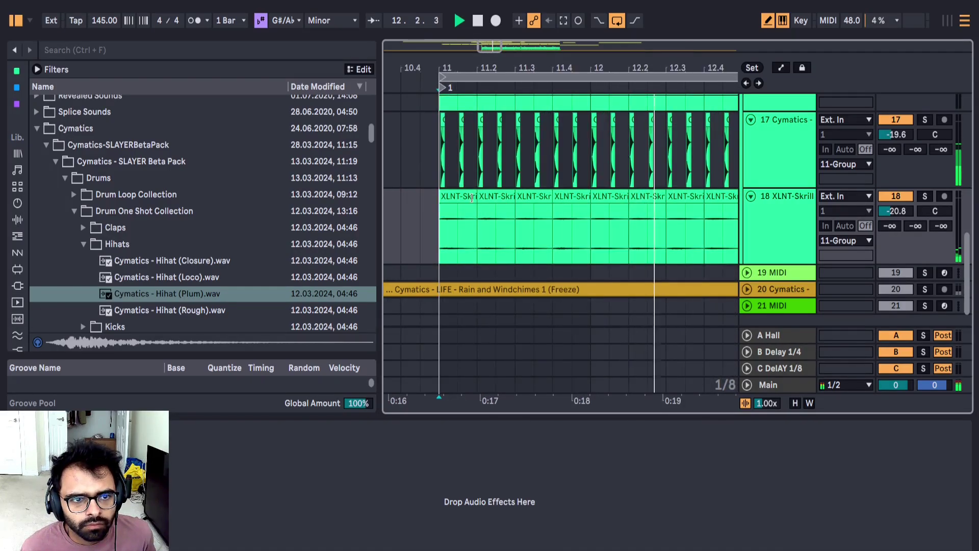
drag(478, 198, 977, 200)
scroll(500, 196, down, 4)
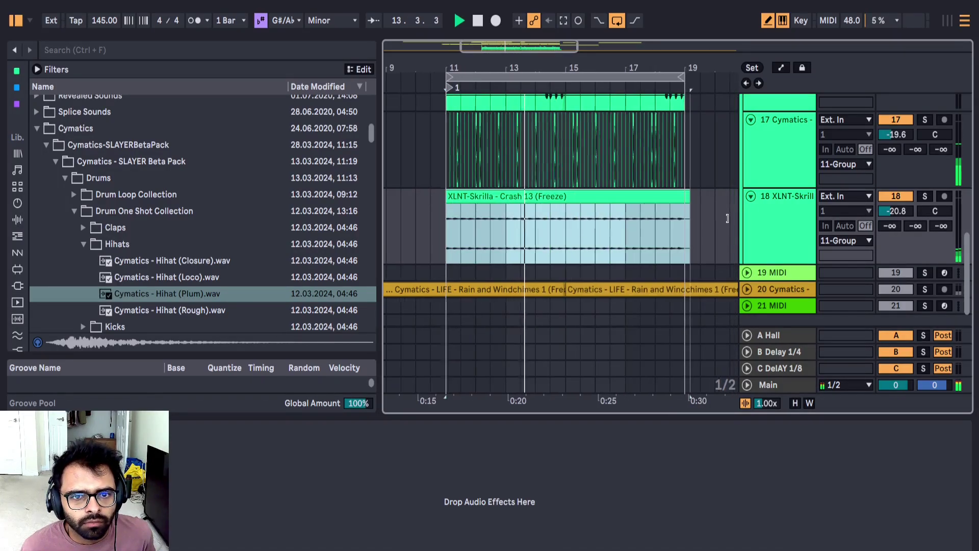
scroll(474, 218, up, 5)
scroll(442, 223, up, 6)
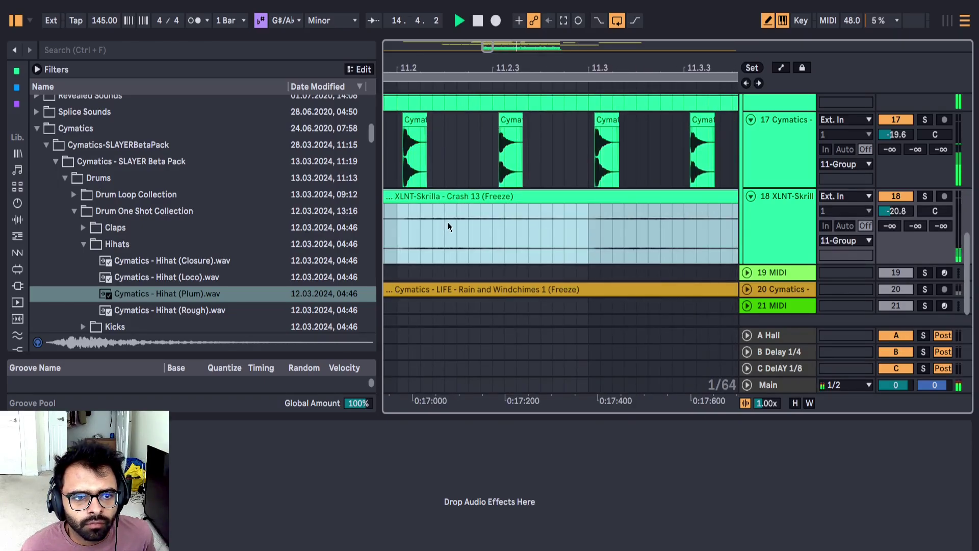
scroll(512, 241, down, 10)
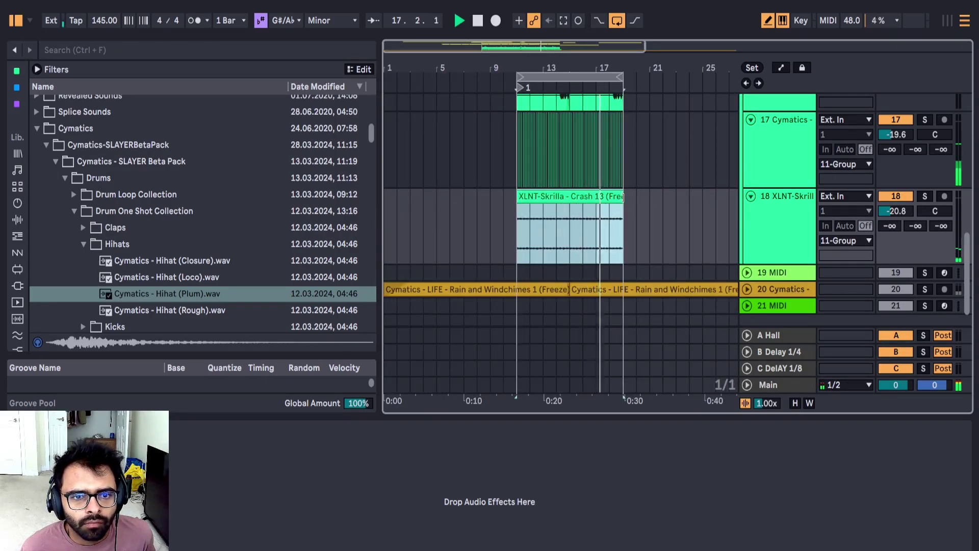
Step: Open the extended crash clip's settings and adjust its warping in Beats mode, including the transient loop mode
double_click(623, 198)
click(178, 168)
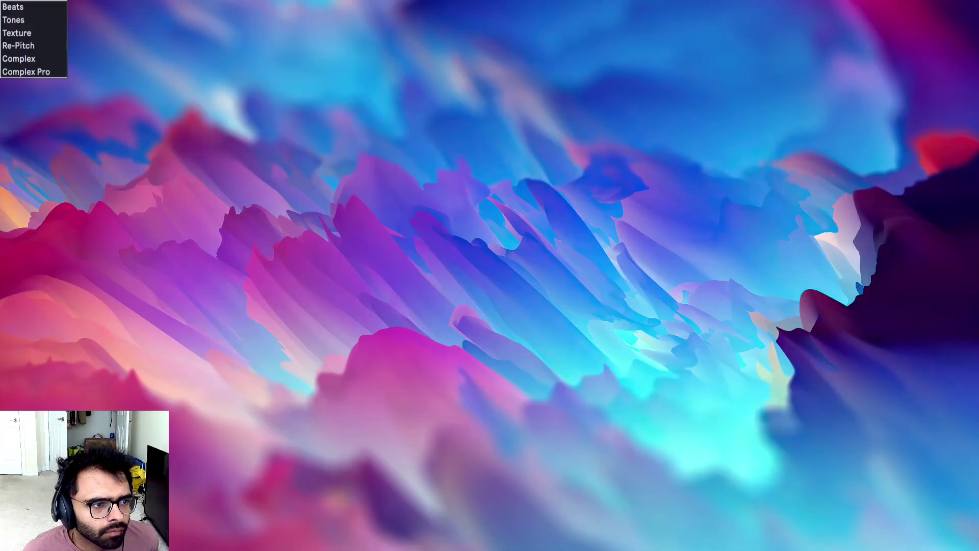
click(176, 182)
click(172, 208)
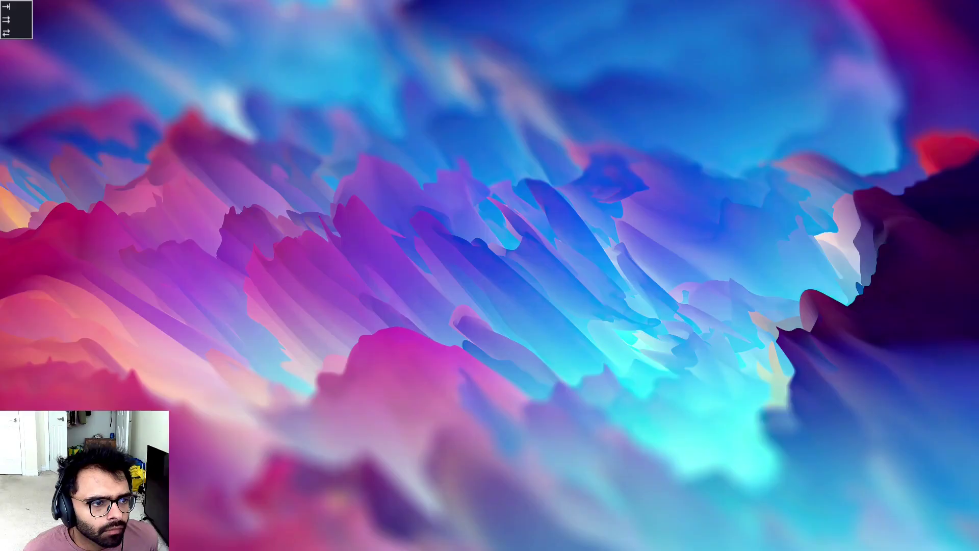
click(171, 220)
click(178, 194)
click(178, 283)
drag(198, 207, 198, 258)
drag(198, 208, 239, 195)
click(242, 172)
key(shift+Tab)
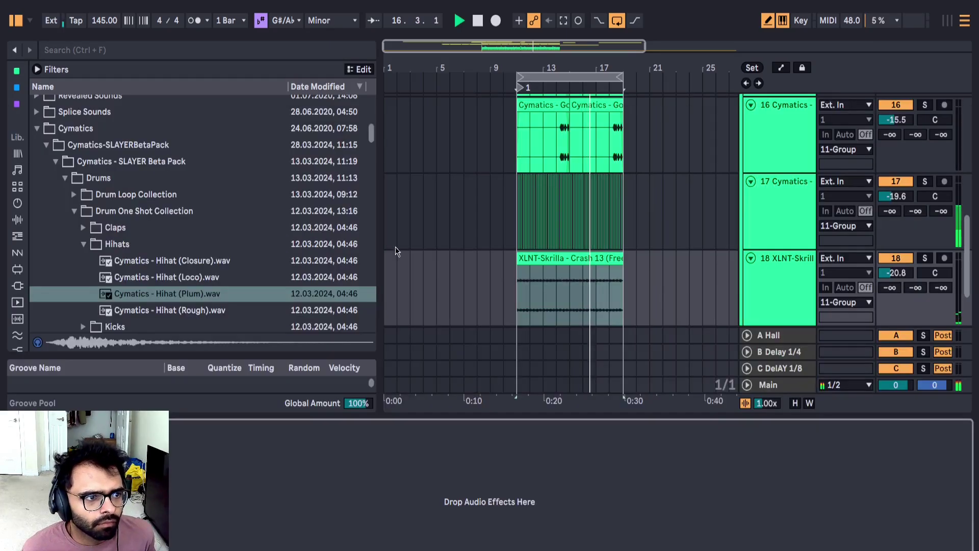
Step: Set the crash track 18 volume to about -17.9 dB while listening, and fold the track
click(895, 272)
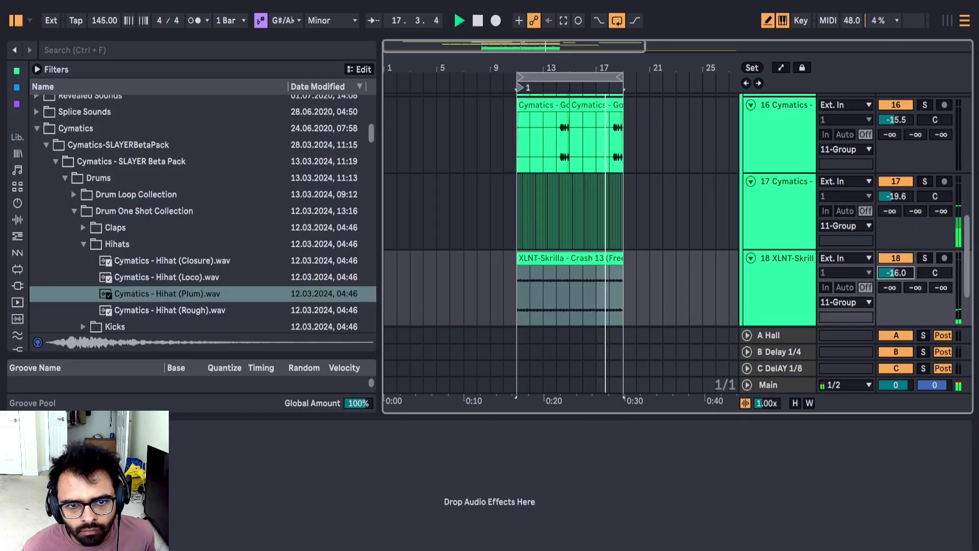
scroll(518, 247, up, 10)
scroll(483, 300, down, 6)
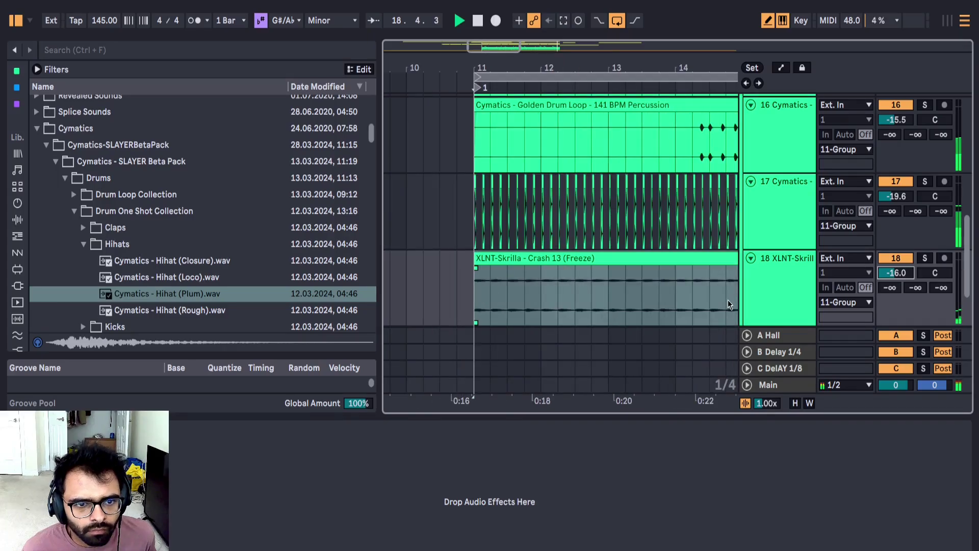
scroll(727, 300, down, 5)
scroll(446, 283, up, 8)
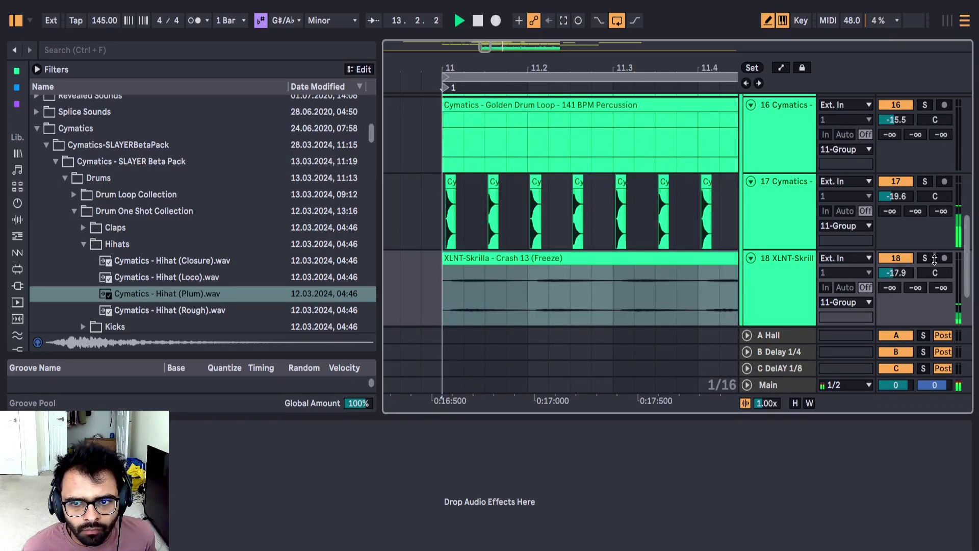
drag(934, 260, 933, 256)
scroll(511, 213, up, 10)
scroll(484, 251, down, 8)
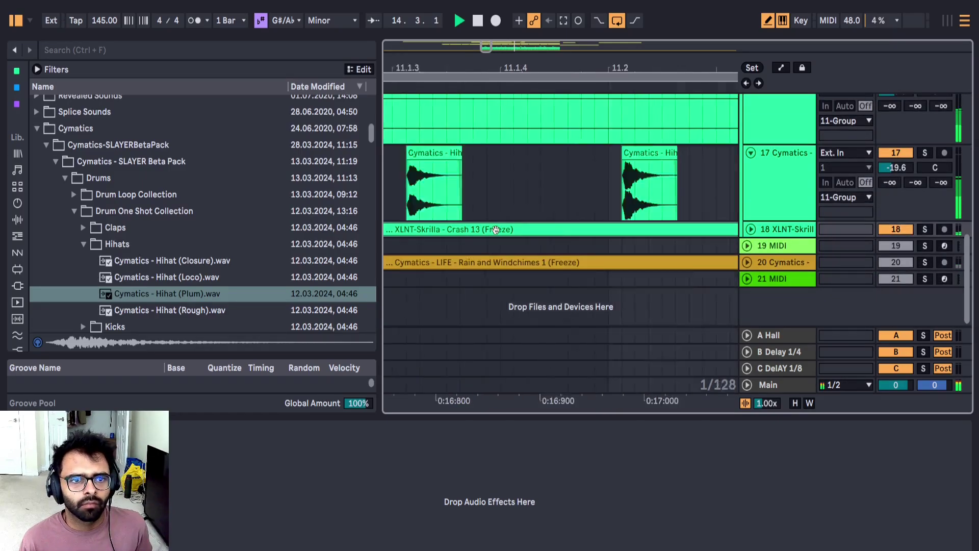
Step: Turn off solo on drum group 11 to hear the drums with the full arrangement
scroll(488, 257, up, 5)
scroll(946, 224, up, 5)
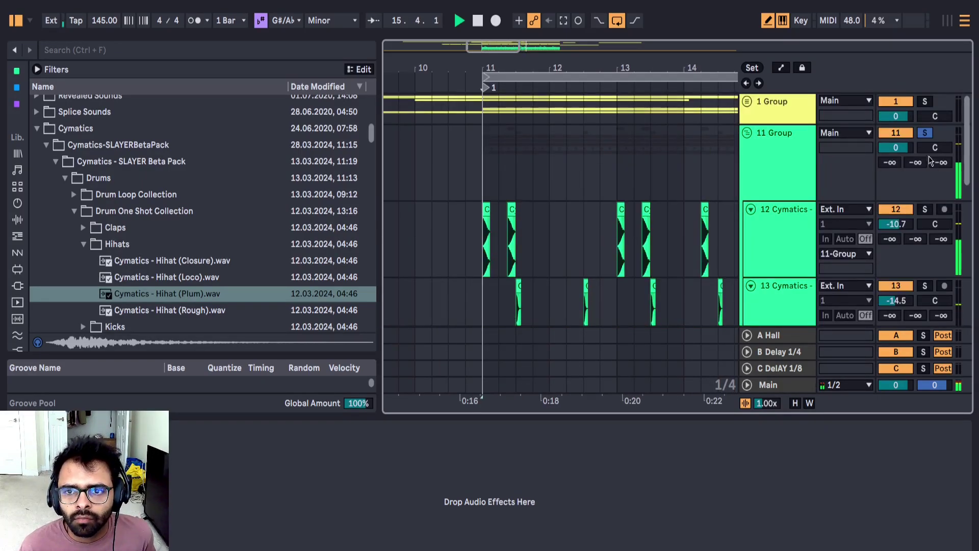
click(925, 133)
scroll(628, 143, down, 8)
scroll(15, 118, up, 2)
Step: Load the Rack - Drum Dirt effect rack onto drum group 11 and solo the group
click(14, 102)
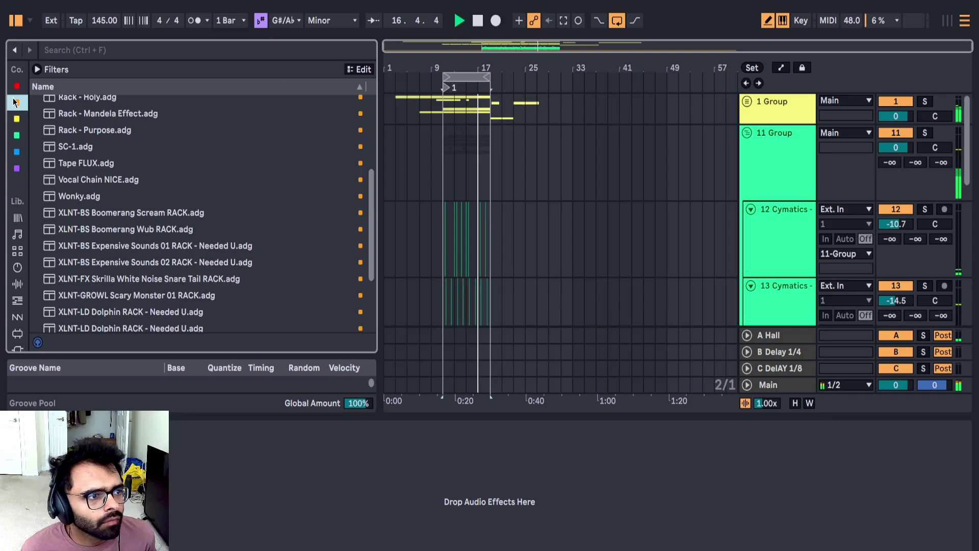
scroll(102, 175, up, 5)
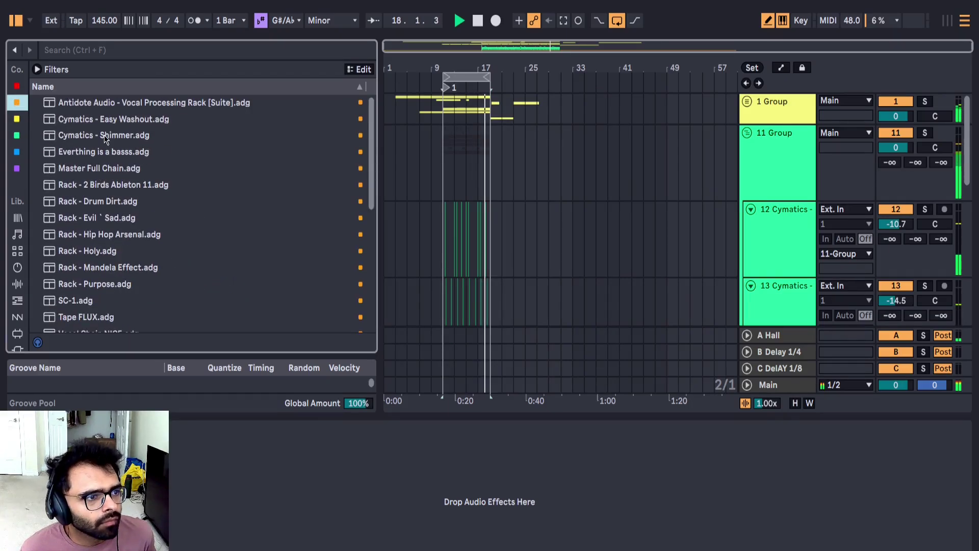
scroll(121, 194, down, 5)
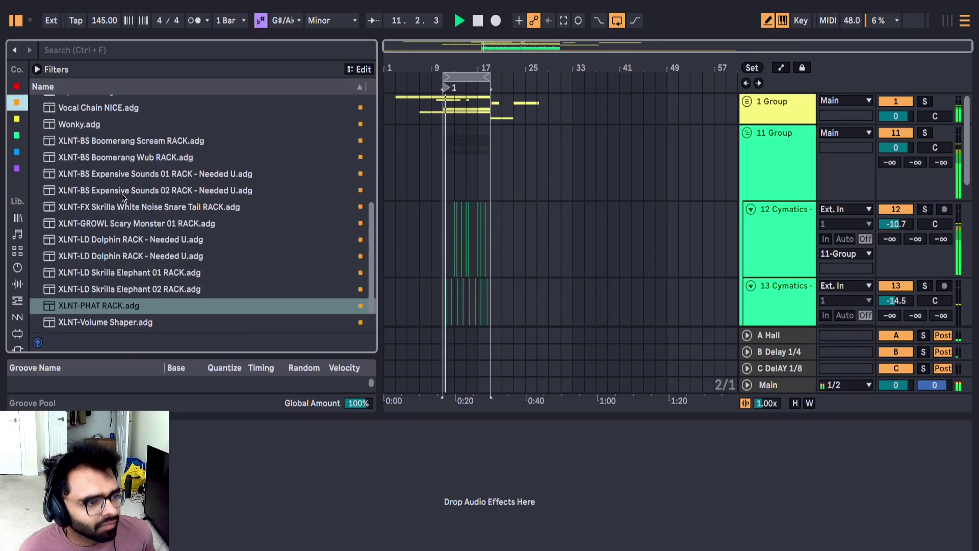
scroll(128, 248, up, 3)
scroll(126, 246, up, 5)
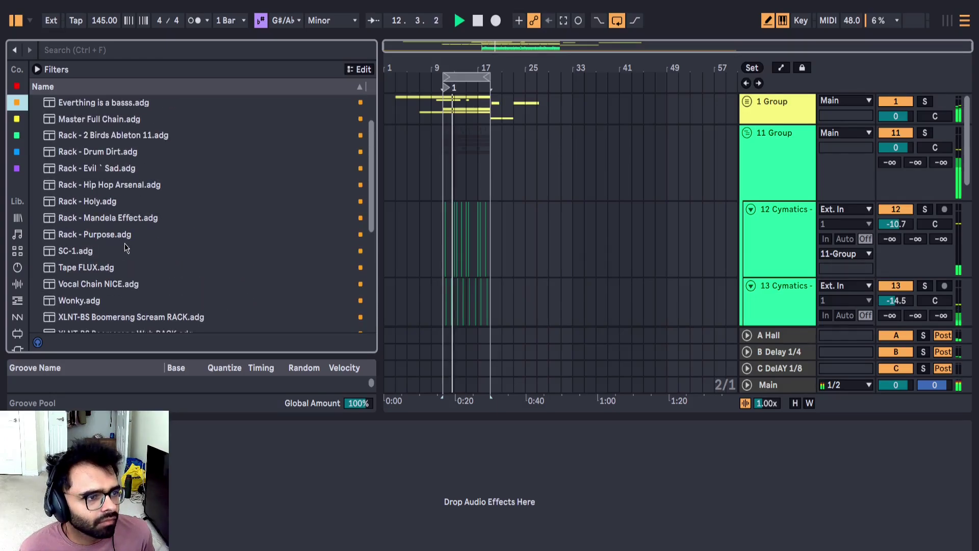
click(102, 201)
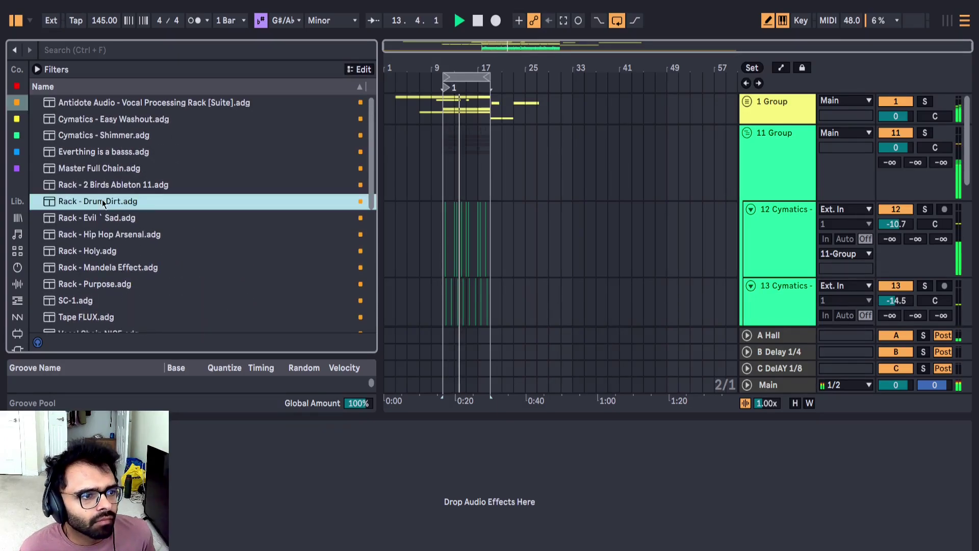
click(452, 170)
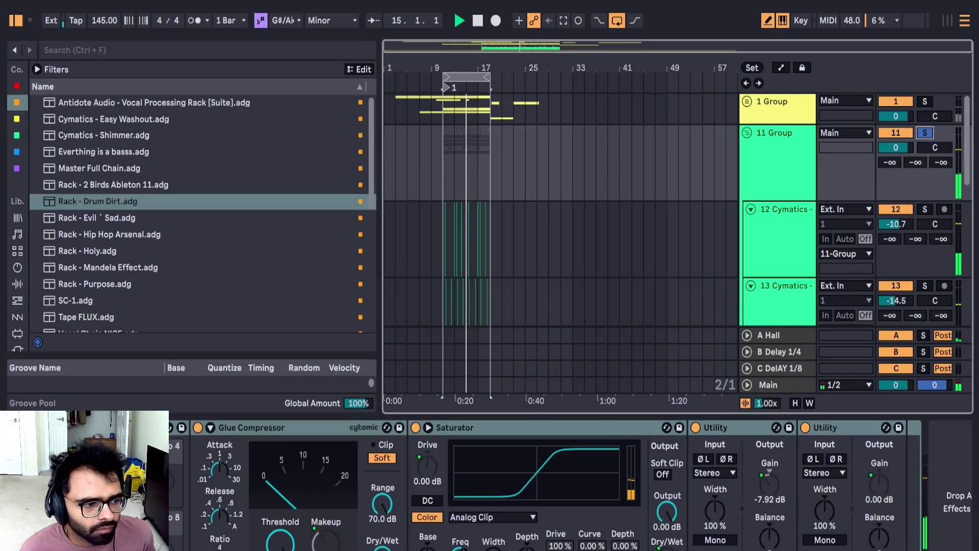
Step: Place the Saturator ahead of the Glue Compressor and lower the first Utility's gain to about -10.6 dB
drag(769, 484, 769, 488)
drag(475, 430, 220, 431)
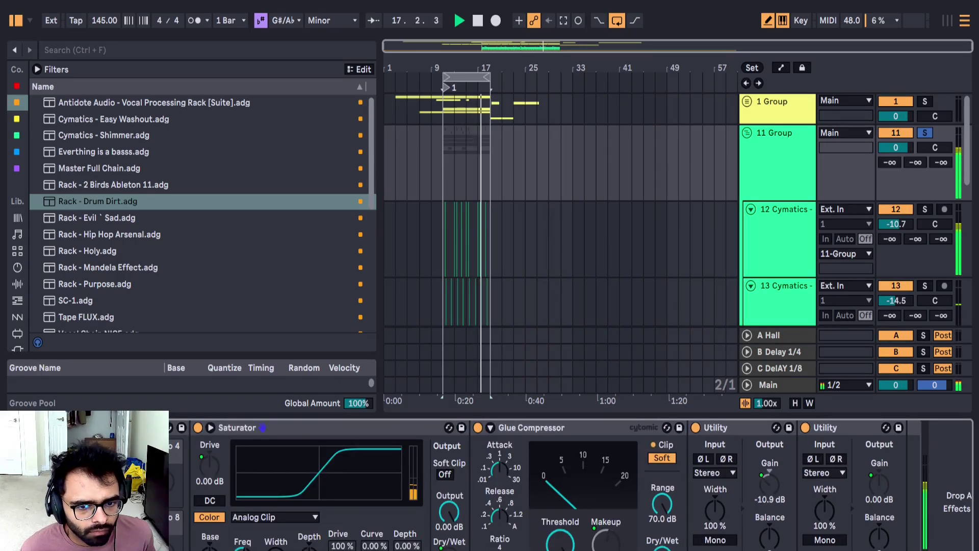
scroll(650, 188, down, 3)
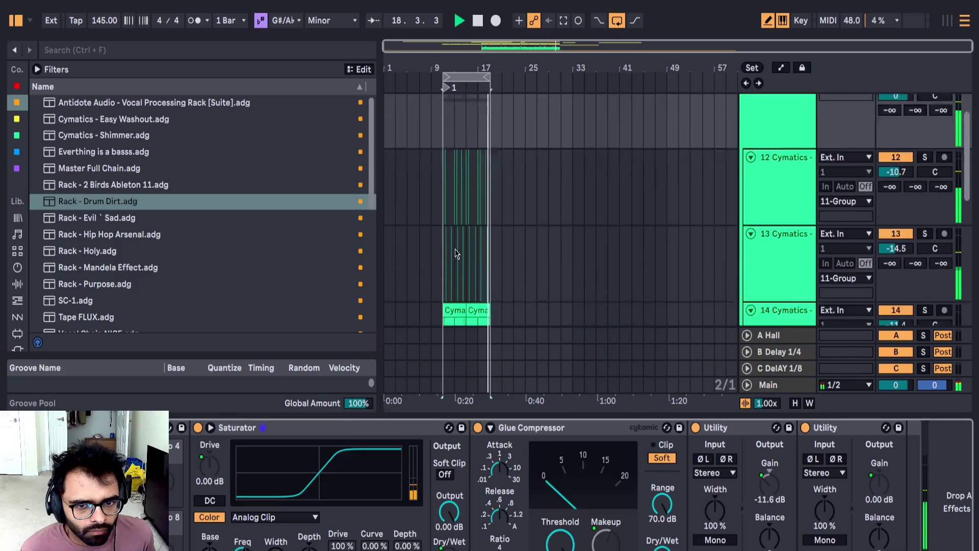
scroll(513, 256, down, 2)
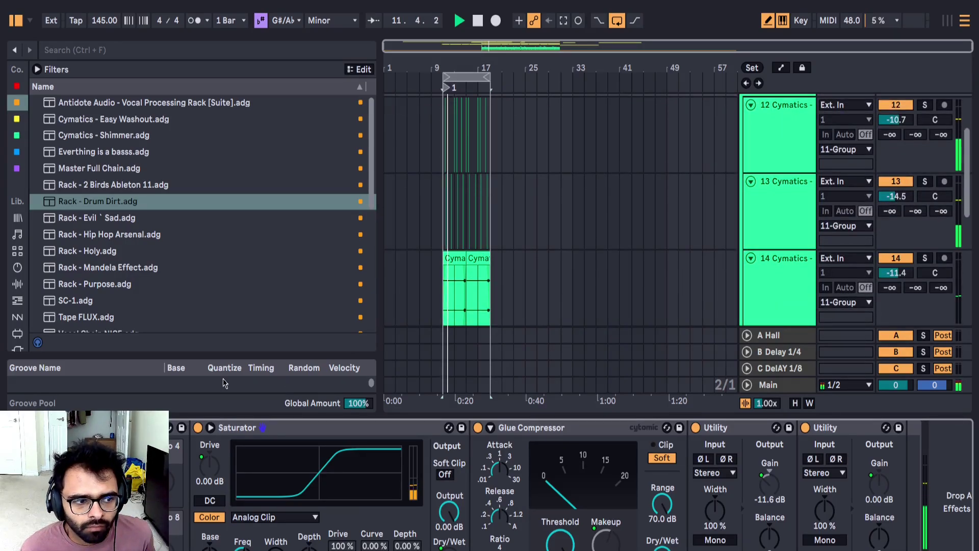
scroll(700, 155, up, 3)
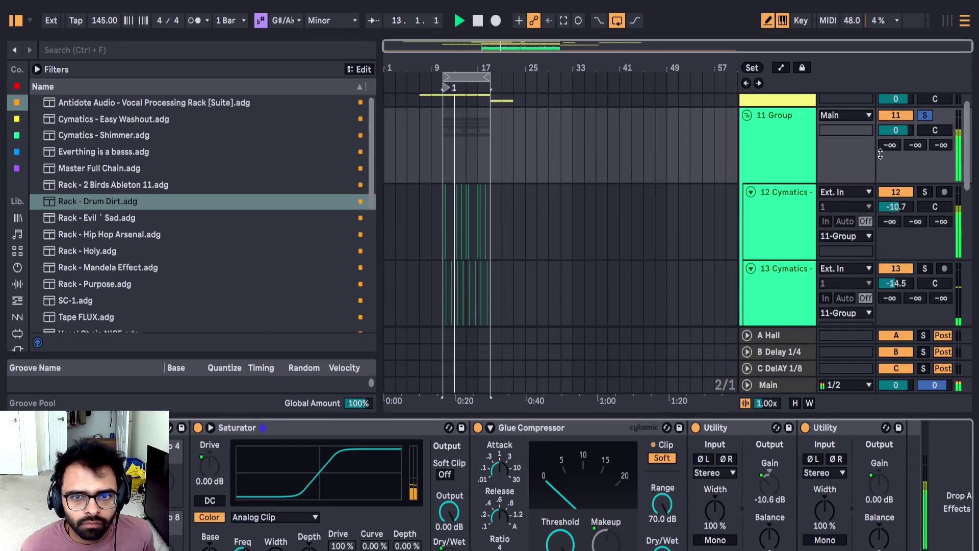
Step: Fold drum group 11 and insert a new MIDI track below guitar track 2 in group 1
click(746, 133)
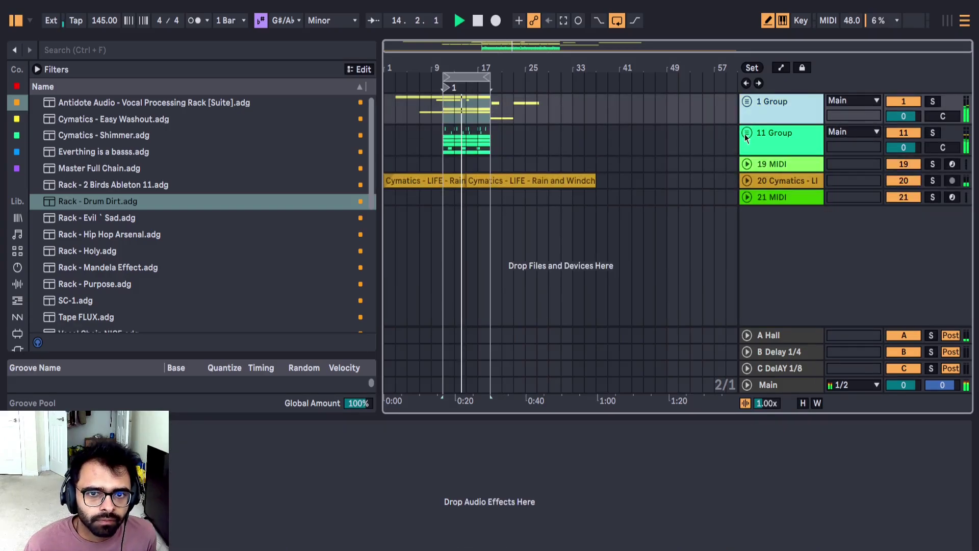
click(746, 102)
click(770, 151)
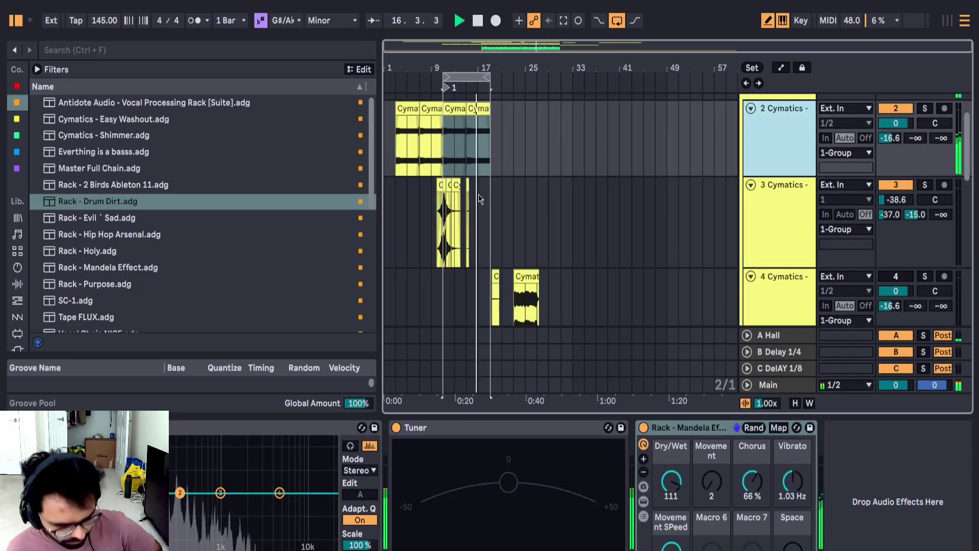
key(ctrl+shift+t)
Step: Search the library for CLEAN, load BRLY_ALVE_808_cleaner_C.wav onto the new MIDI track 3, and clear the search
key(ctrl+f)
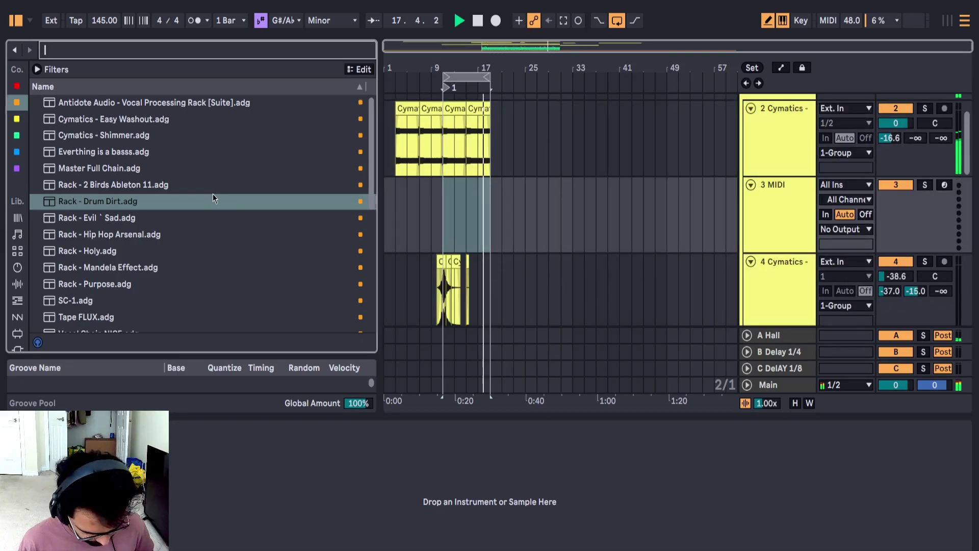
text(CL)
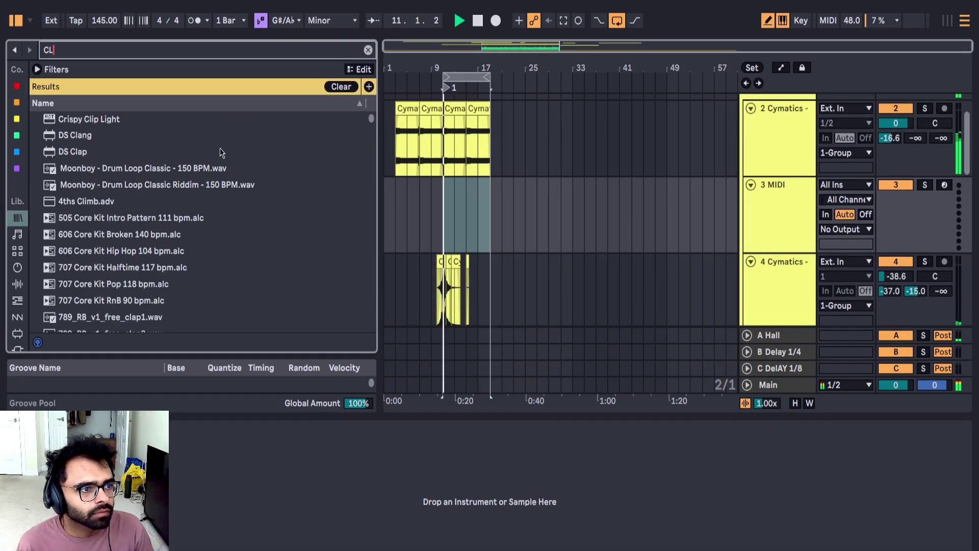
text(KEAN)
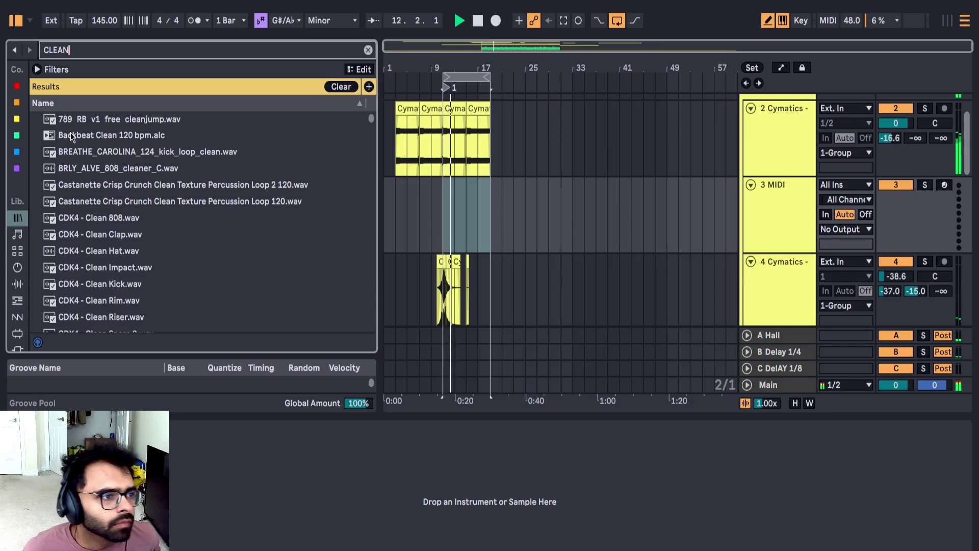
click(71, 135)
click(102, 168)
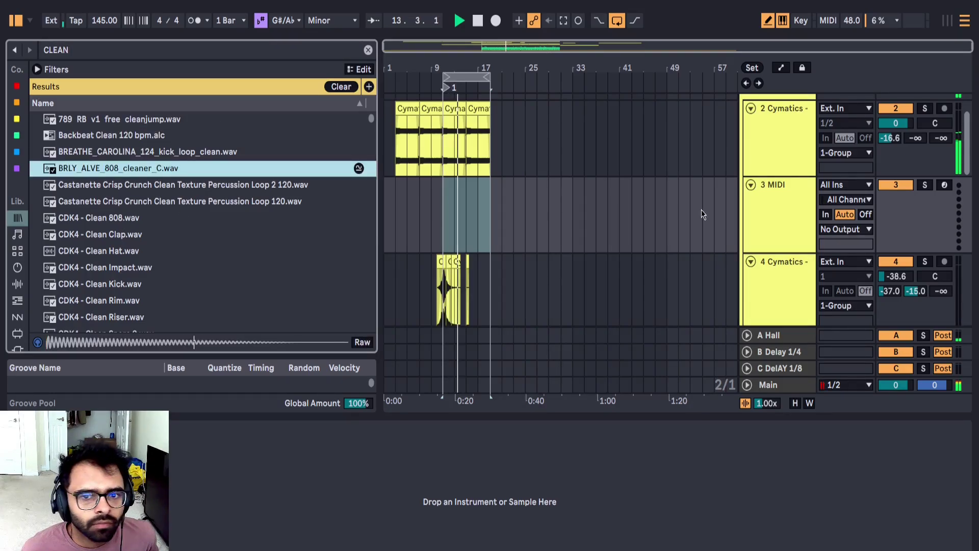
click(775, 213)
double_click(175, 167)
scroll(453, 240, up, 4)
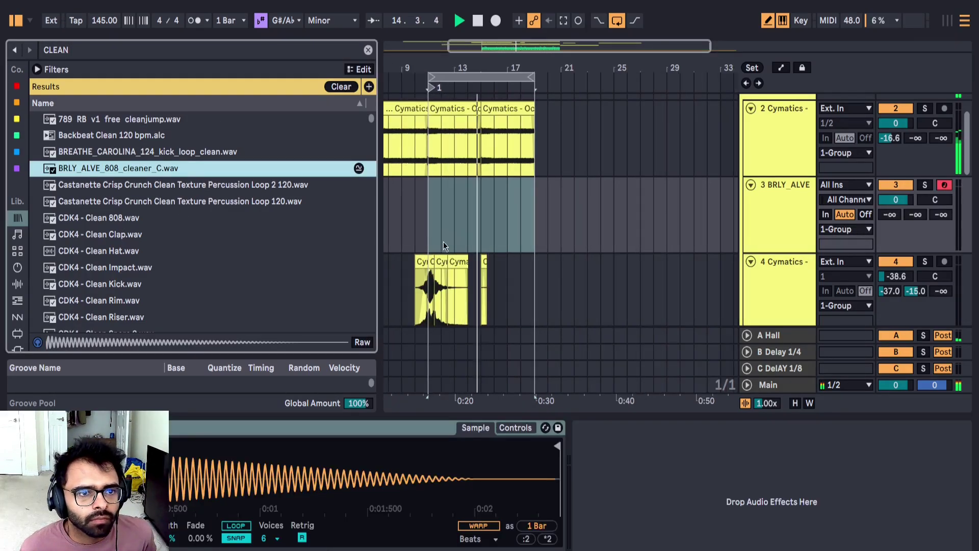
scroll(441, 250, down, 3)
scroll(766, 192, up, 3)
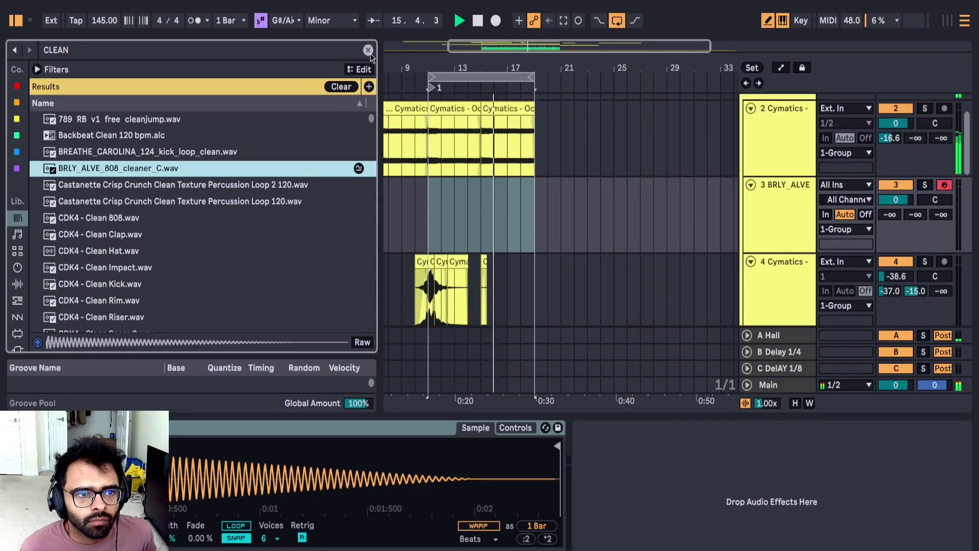
click(369, 51)
scroll(436, 208, up, 5)
Step: Copy the first MIDI clip from track 7 onto 808 track 3 at bar 11, and play tracks 2 and 3 soloed
click(924, 178)
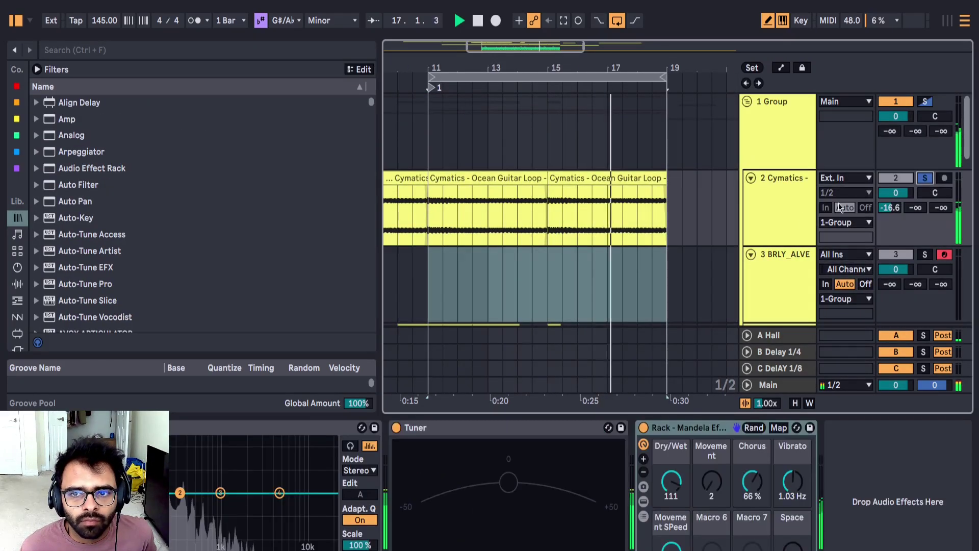
scroll(572, 256, down, 10)
click(511, 293)
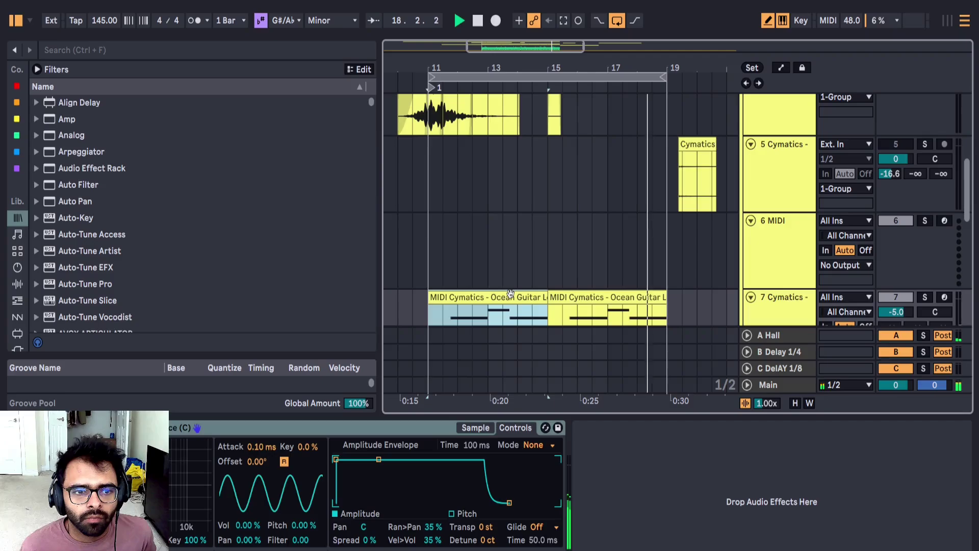
scroll(508, 283, up, 6)
click(437, 197)
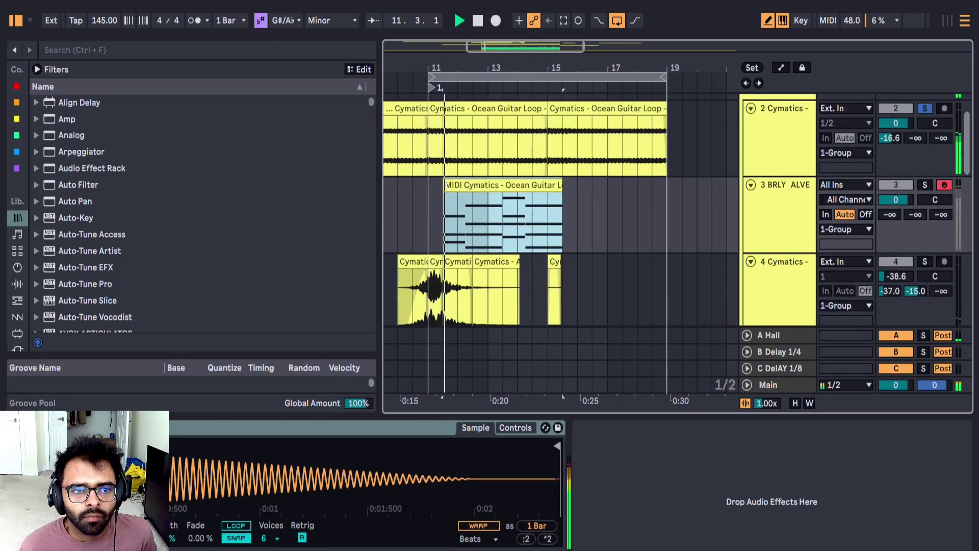
drag(473, 179, 458, 184)
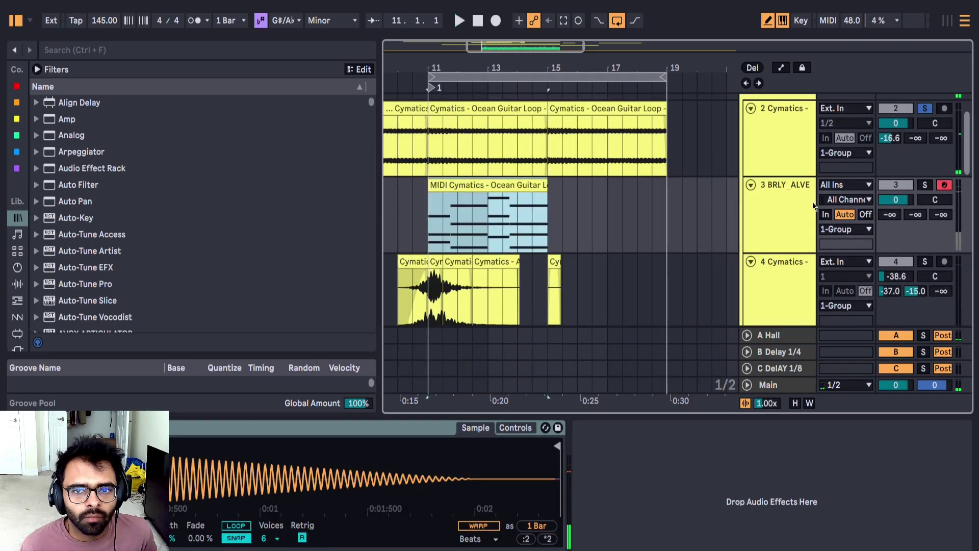
key(space)
ctrl+click(924, 185)
Step: Open the copied MIDI clip on track 3 and transpose all its notes up three octaves to B4 - F#6
double_click(531, 186)
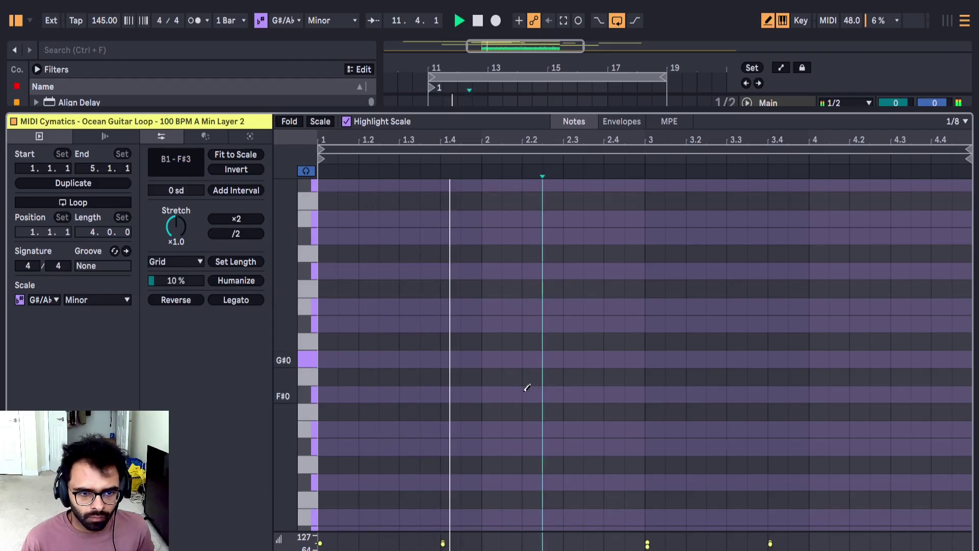
key(ctrl+a)
key(shift+Up)
key(shift+Up)
key(shift+Up)
key(space)
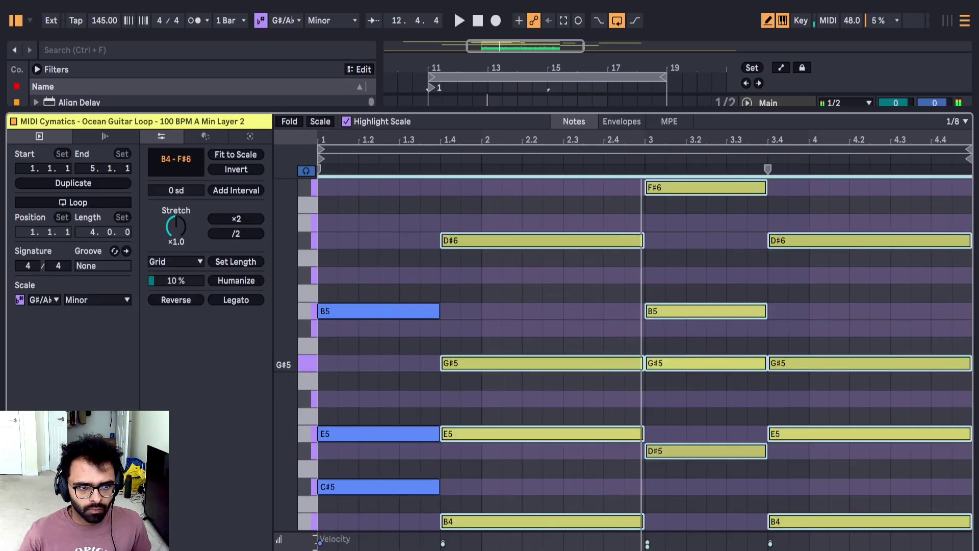
Step: Listen to the transposed notes, stop playback, and deactivate all notes in the clip
key(space)
scroll(441, 322, down, 1)
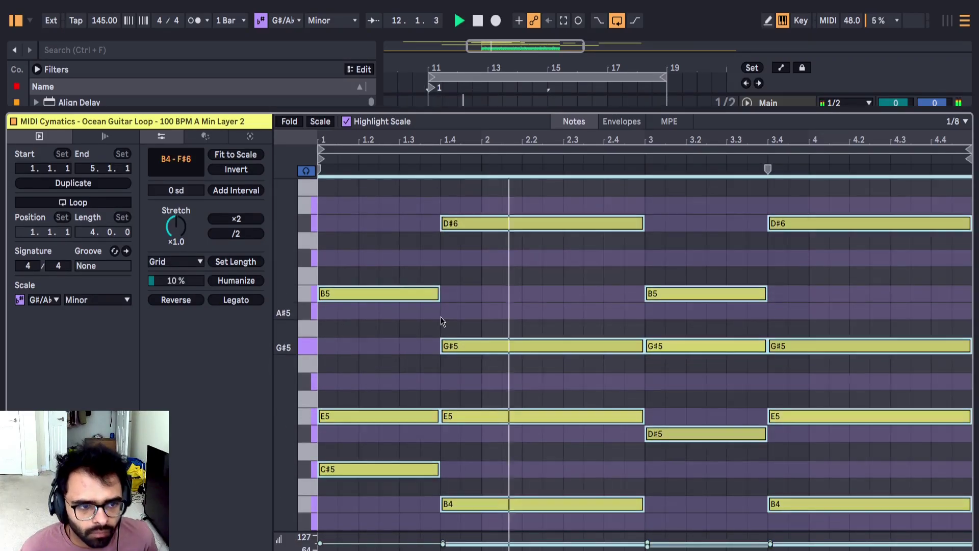
scroll(441, 321, down, 5)
key(space)
click(374, 362)
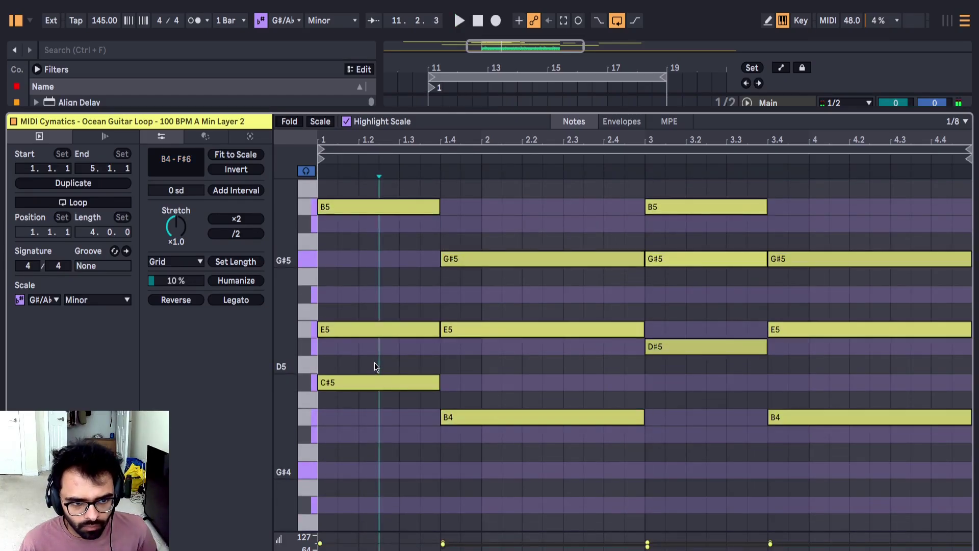
key(ctrl+a)
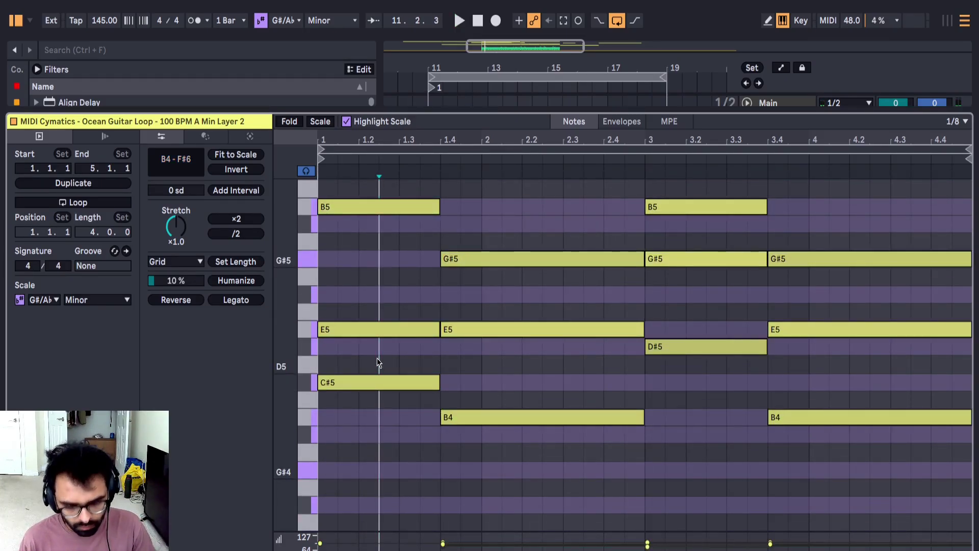
scroll(378, 357, up, 3)
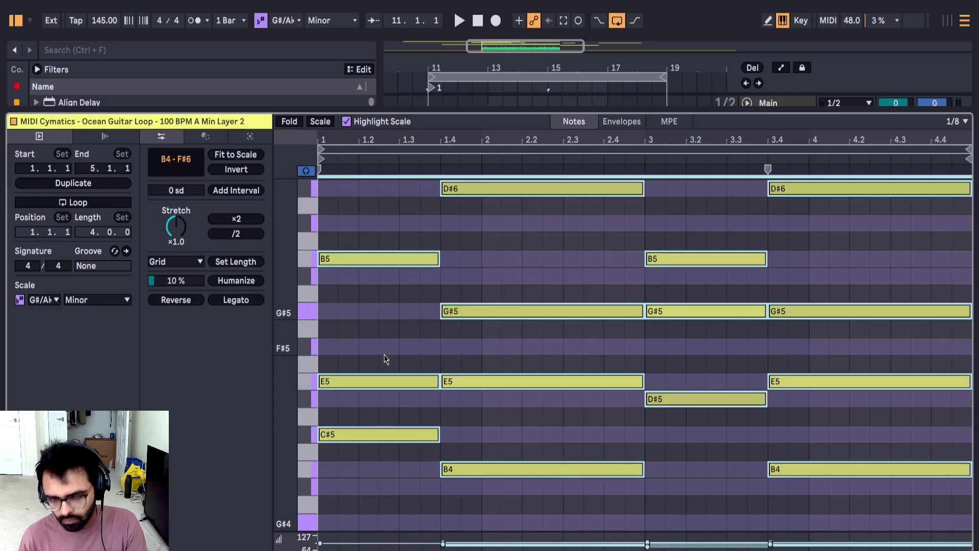
Step: Reactivate only the lowest note of each chord and transpose those notes down two octaves to C#3, B2, D#3 and B2
drag(394, 408, 819, 531)
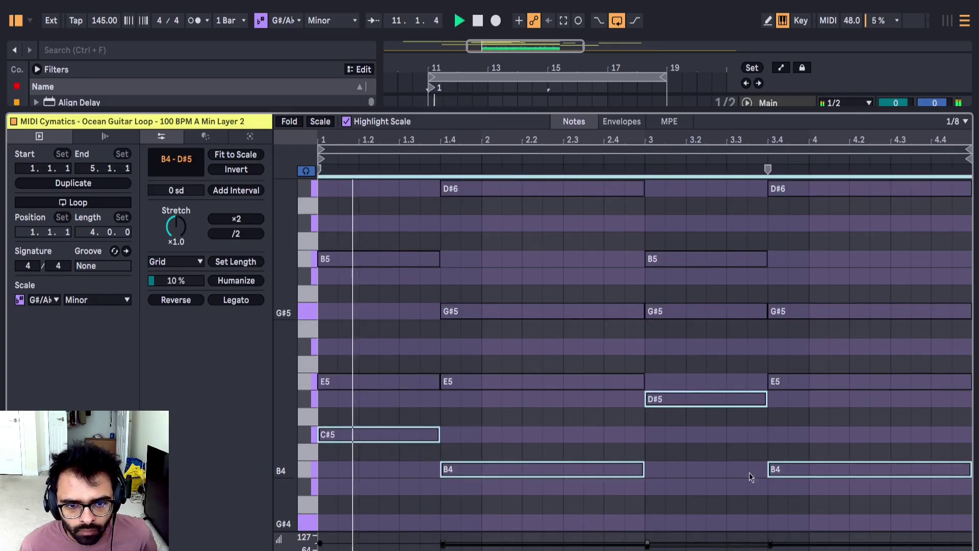
key(shift+Down)
key(shift+Down)
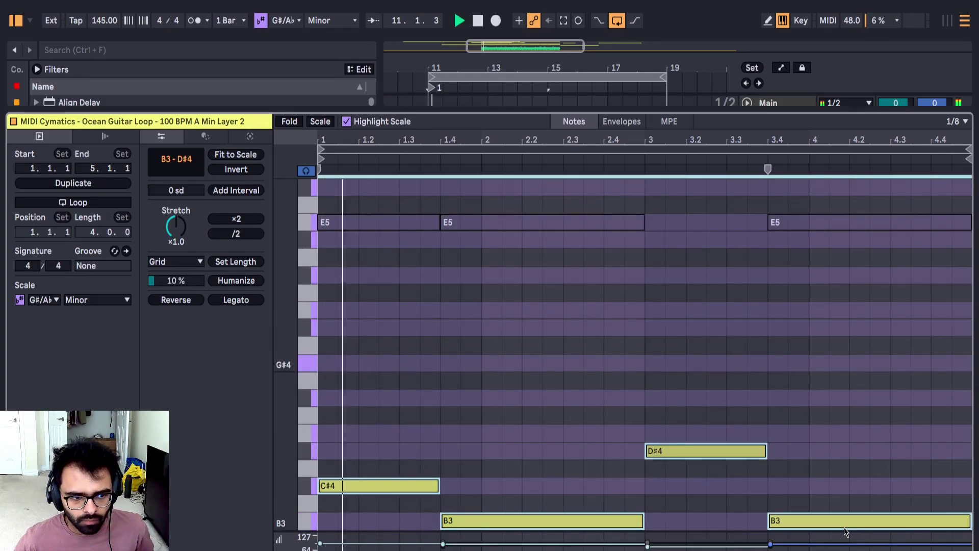
key(space)
scroll(714, 418, down, 2)
click(647, 311)
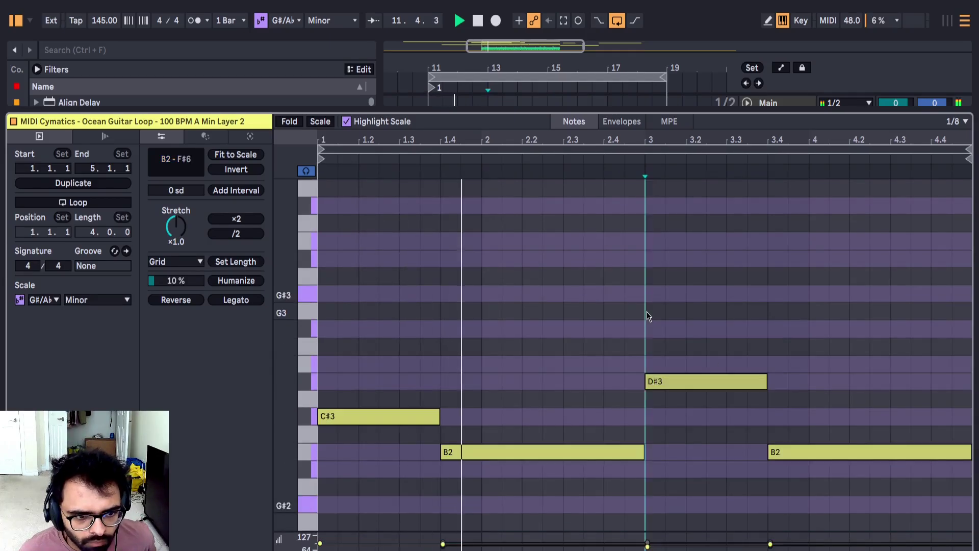
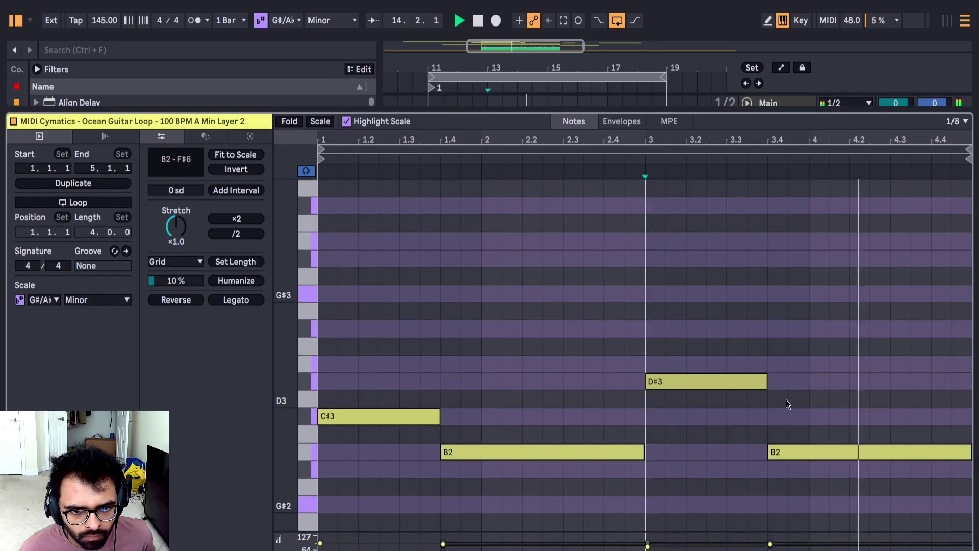
Step: Convert track 3's 808 Simpler to Sampler and set its sustain mode to the back-and-forth loop
key(shift+Tab)
scroll(800, 194, up, 2)
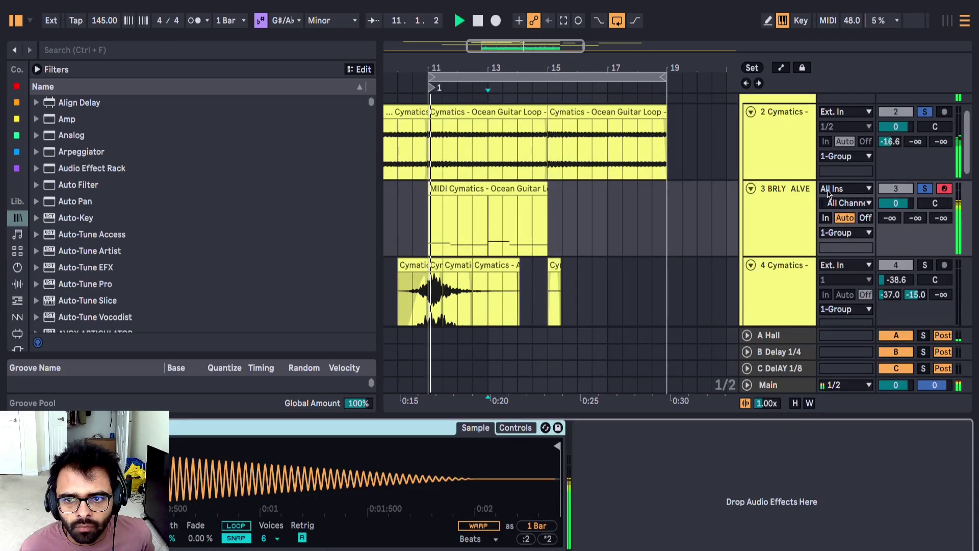
scroll(829, 194, down, 2)
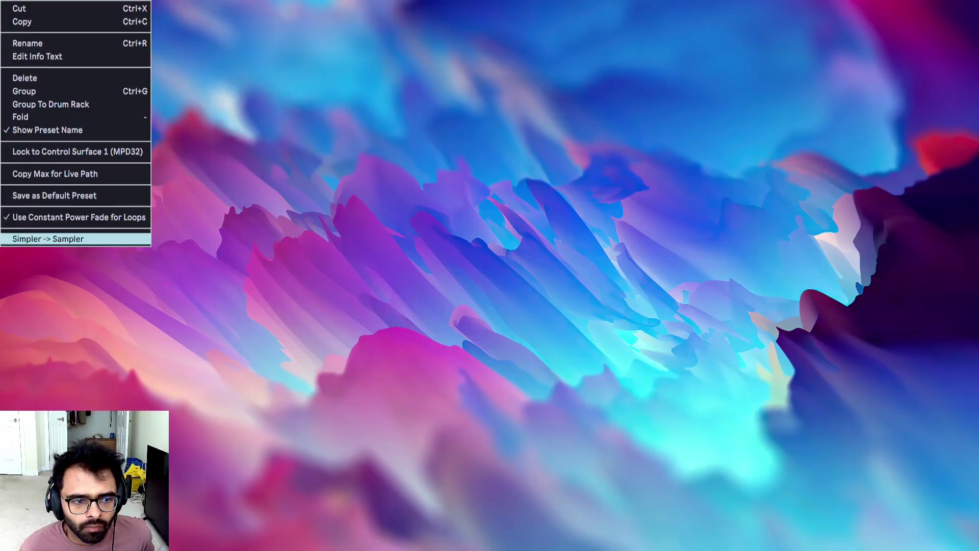
click(48, 239)
click(289, 548)
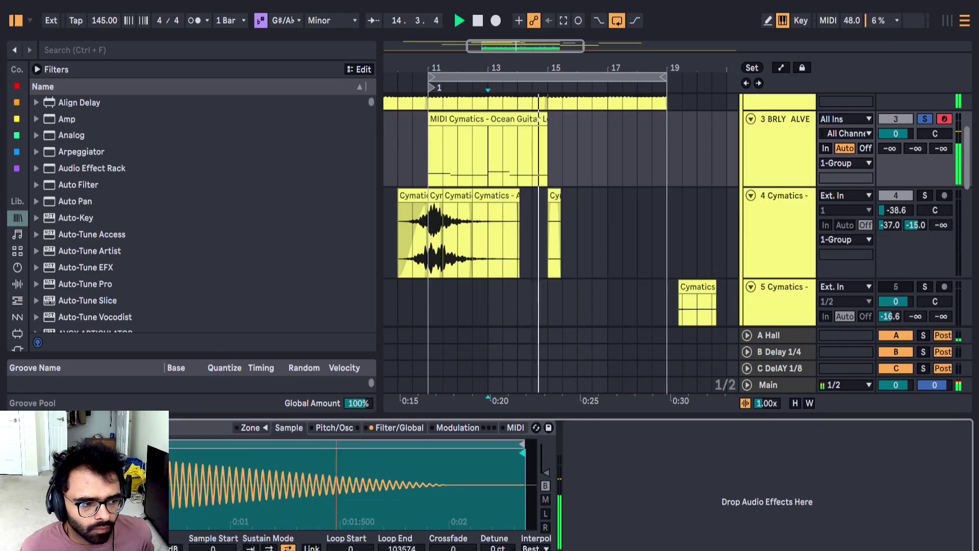
Step: Set the 808 Sampler's loop start to 11157, loop end to 42196 and crossfade to 7537
key(ctrl+z)
key(space)
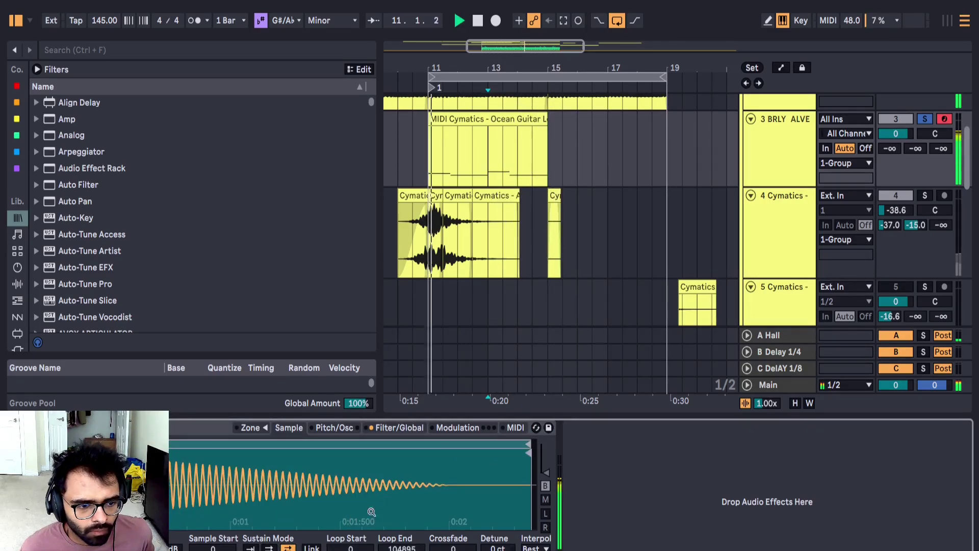
drag(357, 548, 453, 535)
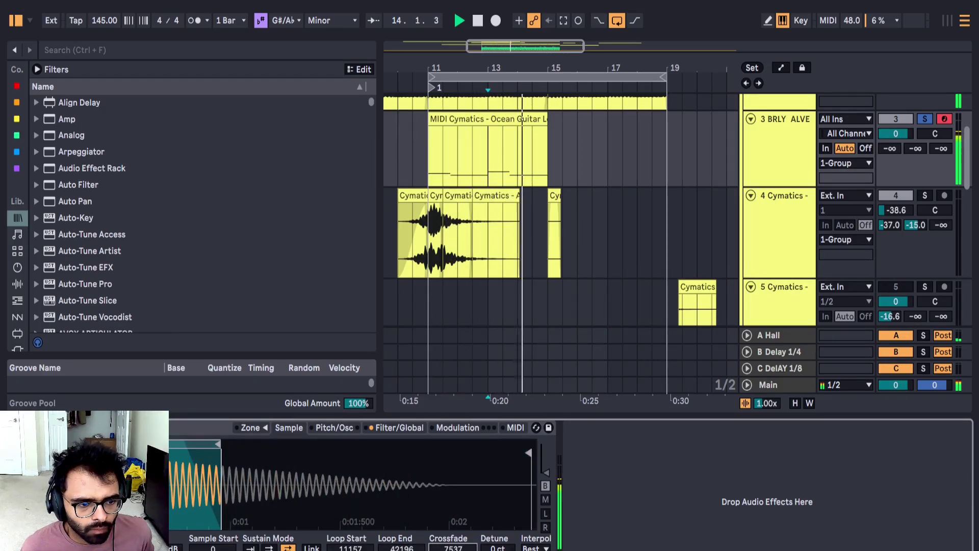
Step: Shape the 808's volume envelope with a 7.24 s decay, -17 dB sustain and 1.25 s release
click(408, 428)
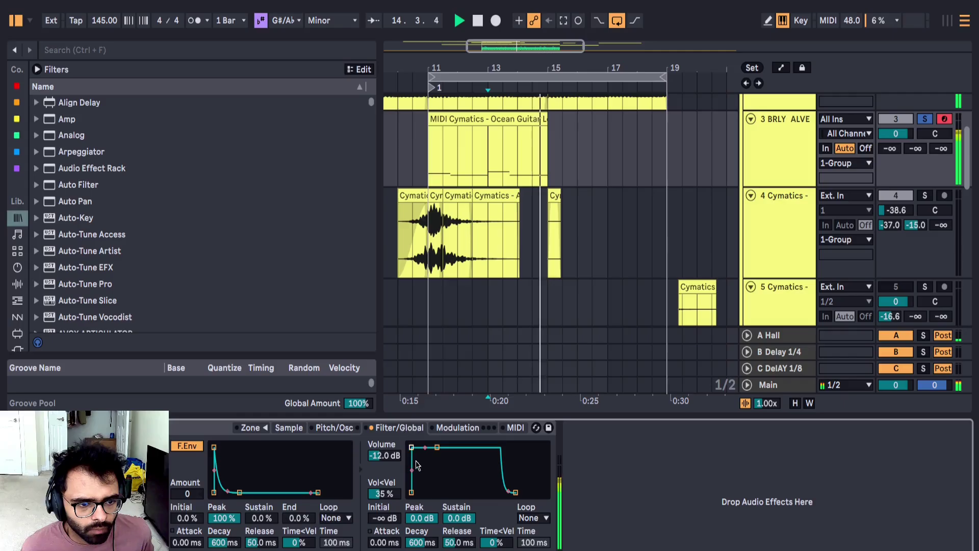
click(535, 539)
click(9, 7)
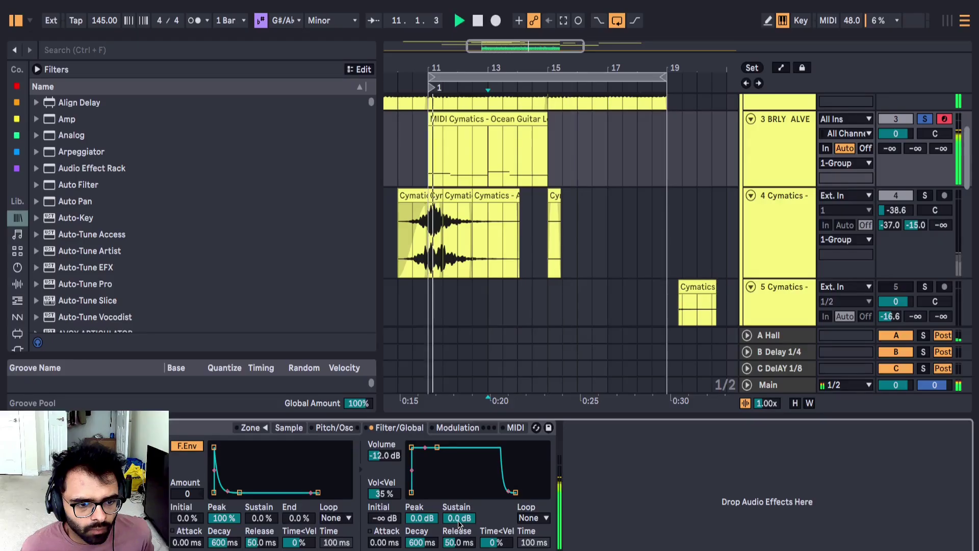
drag(459, 517, 459, 533)
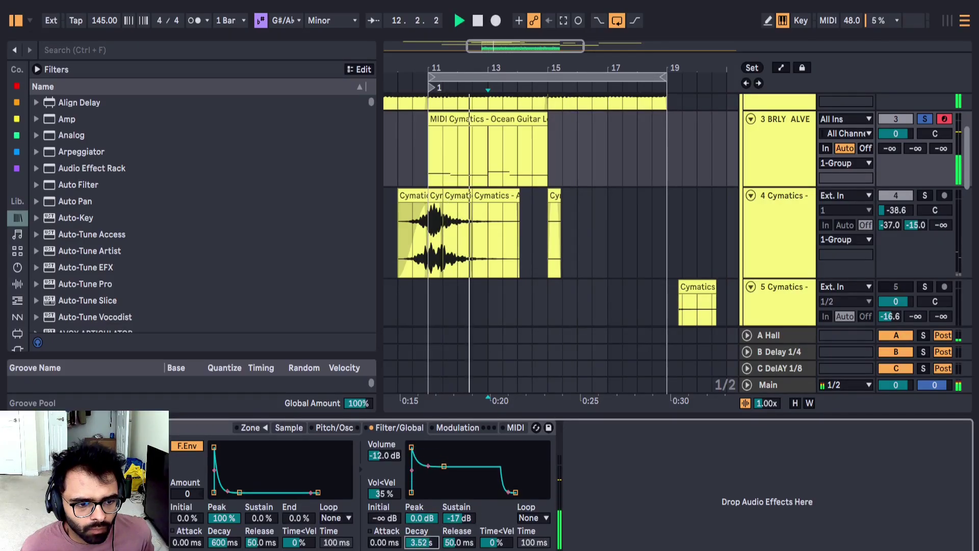
drag(459, 542, 459, 535)
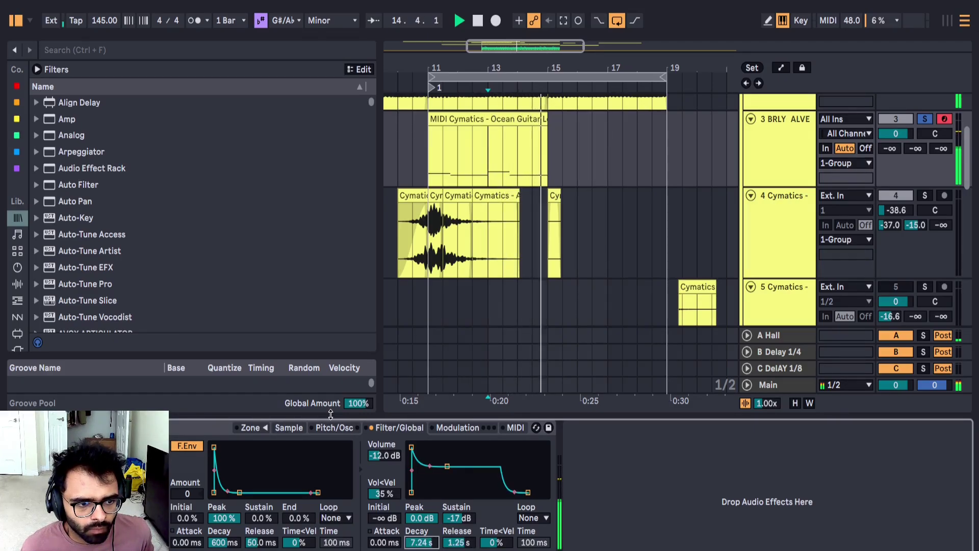
click(338, 431)
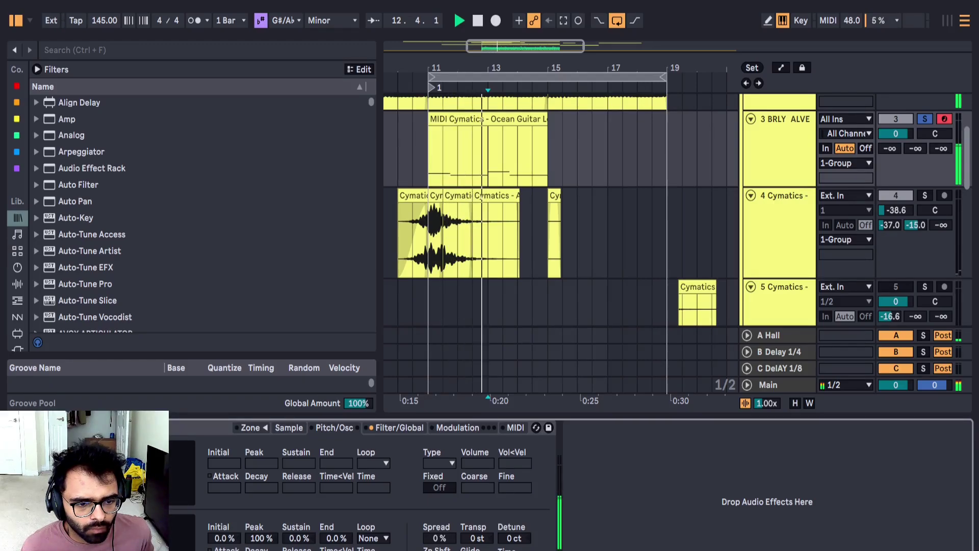
click(395, 427)
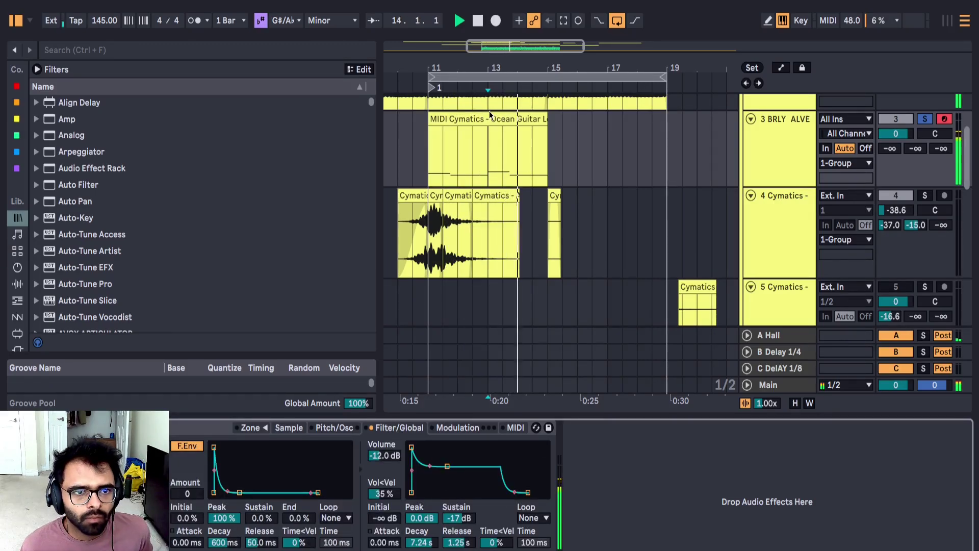
Step: Move the 808 track directly above the drum group and solo both of them
key(ctrl+shift+t)
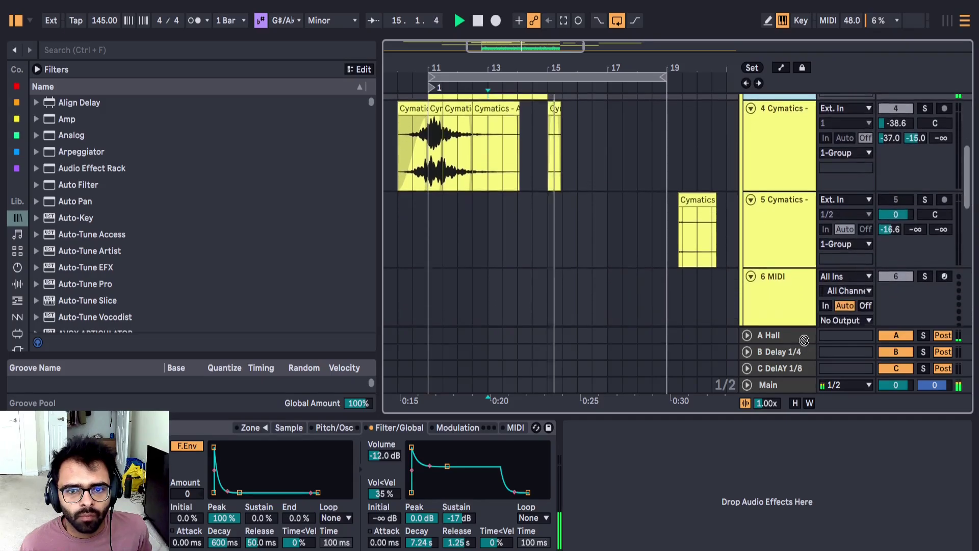
drag(804, 340, 779, 244)
scroll(906, 258, down, 2)
ctrl+click(924, 248)
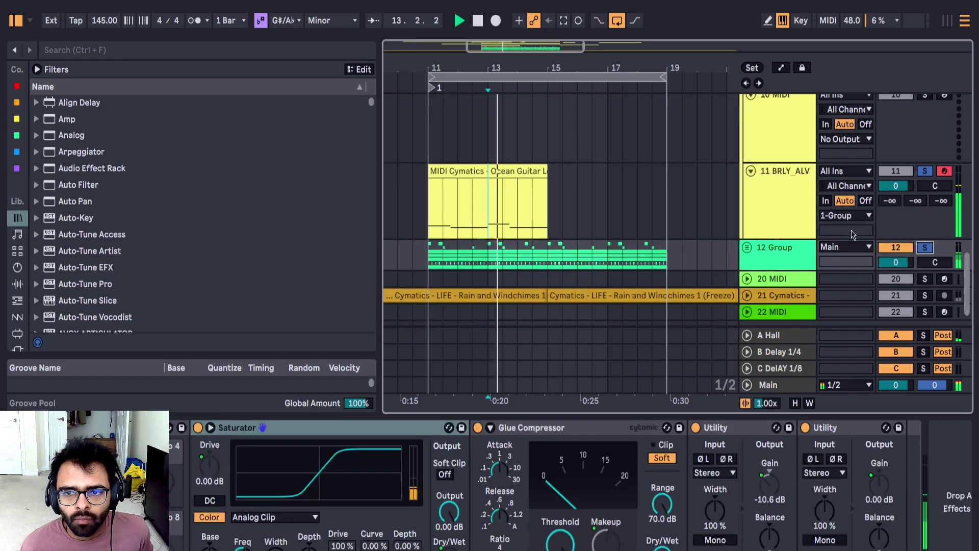
click(925, 171)
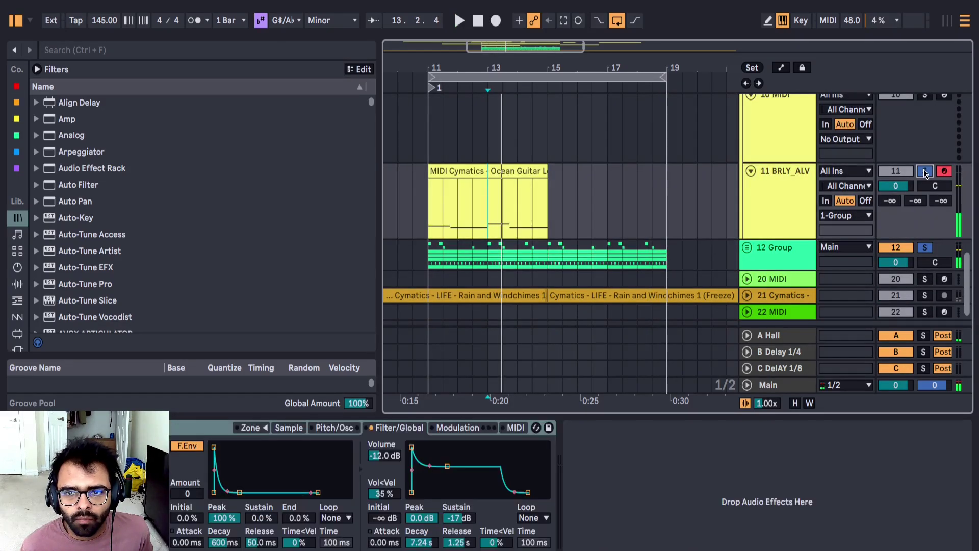
Step: Play the 808 against the drums and lower the 808 track's volume to -8.7 dB
click(498, 170)
scroll(911, 180, up, 5)
scroll(910, 180, down, 5)
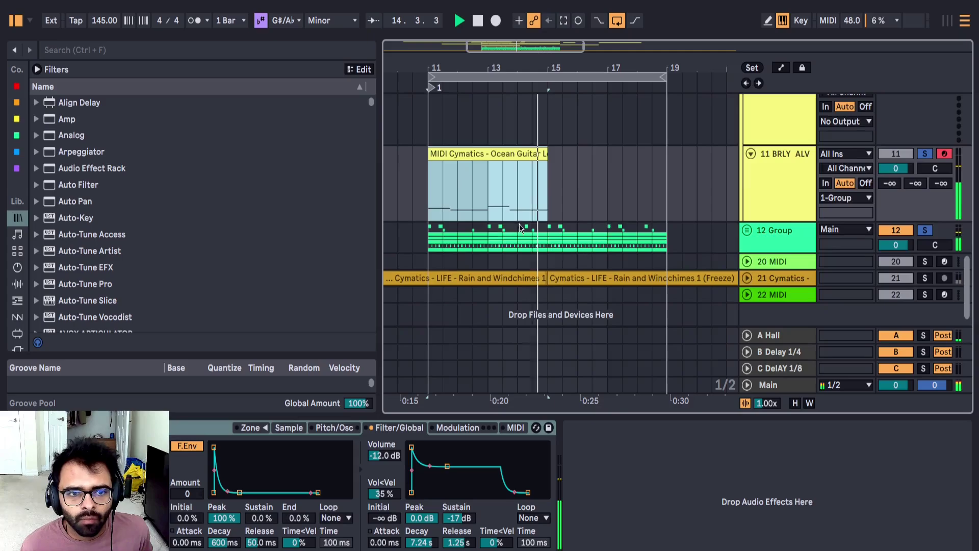
key(space)
click(896, 168)
key(space)
key(space)
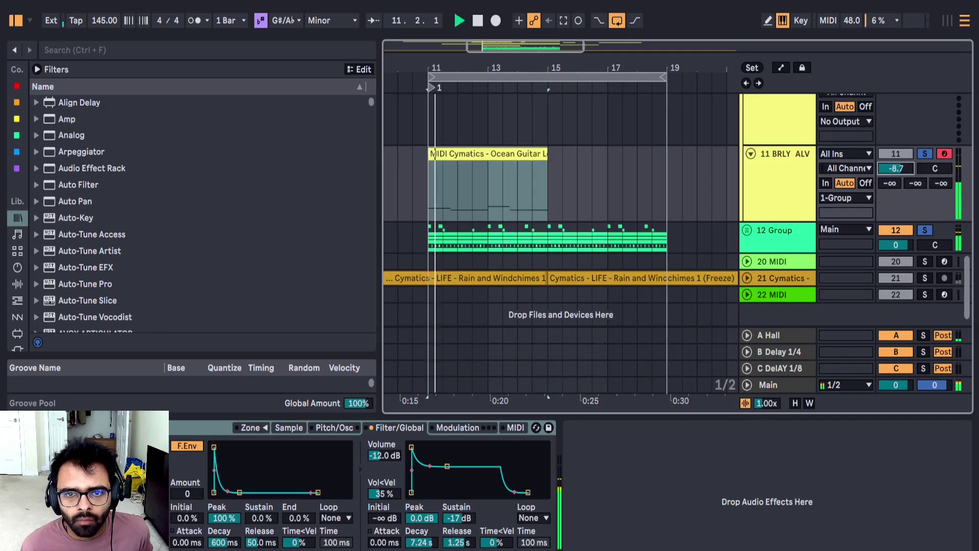
Step: Open the 808 MIDI clip and raise the velocity of all its notes to 127
double_click(462, 155)
scroll(389, 305, down, 5)
drag(439, 329, 374, 346)
key(ctrl+d)
key(ctrl+a)
click(472, 301)
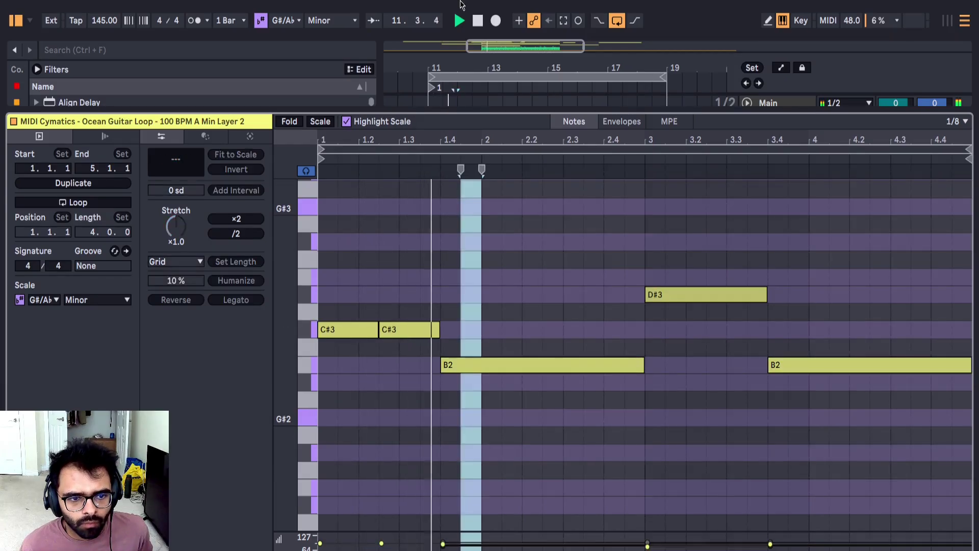
key(ctrl+a)
drag(479, 359, 480, 331)
key(space)
click(481, 366)
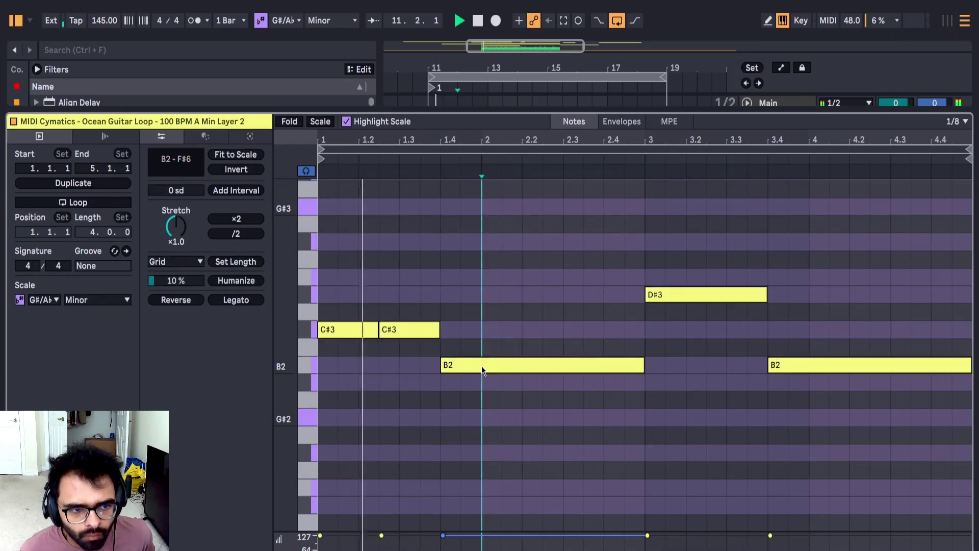
Step: Shorten the first B2 note to half its length and duplicate it to fill the space up to bar 3
click(580, 290)
drag(643, 366, 548, 381)
key(space)
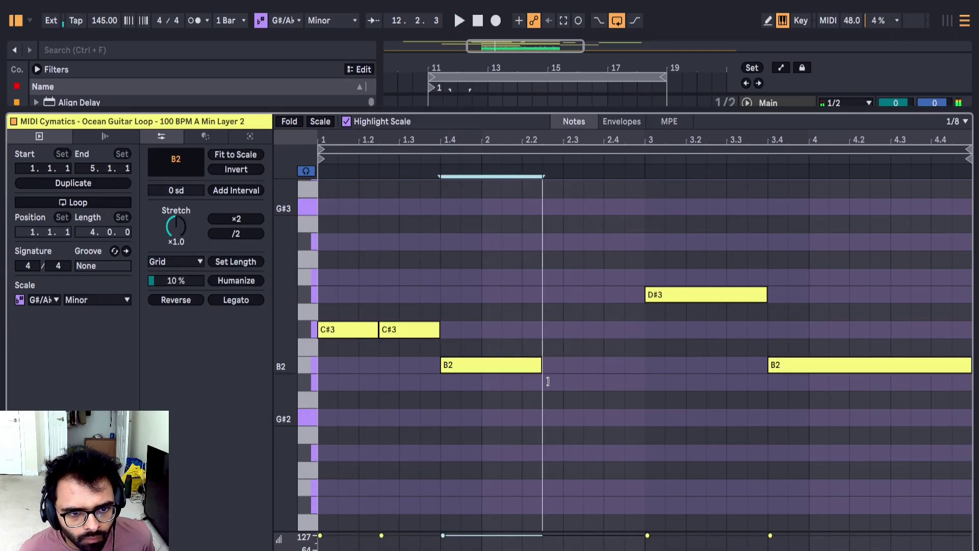
key(ctrl+d)
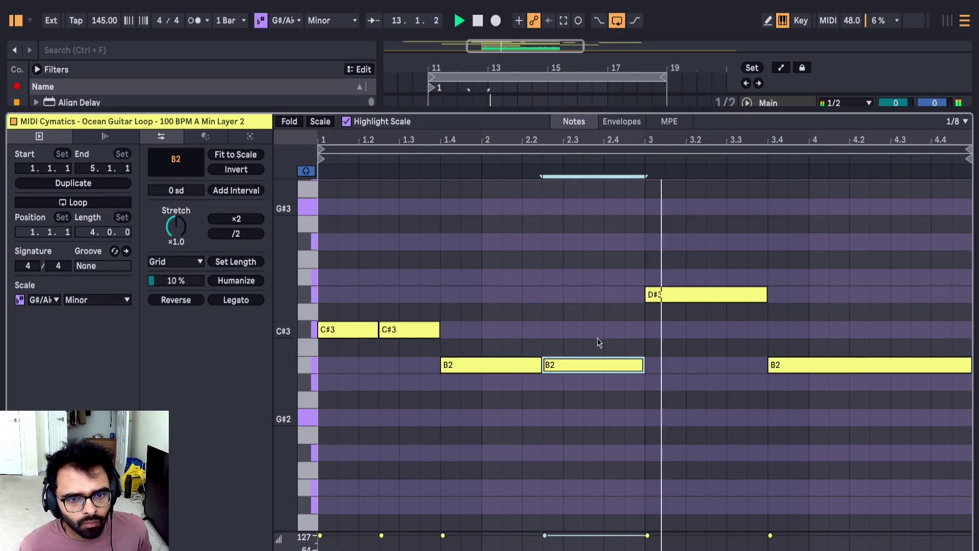
Step: Duplicate the first two bars' notes into bars 3 and 4 and raise the copied C#3 pair to D#3
drag(353, 301, 616, 422)
key(ctrl+d)
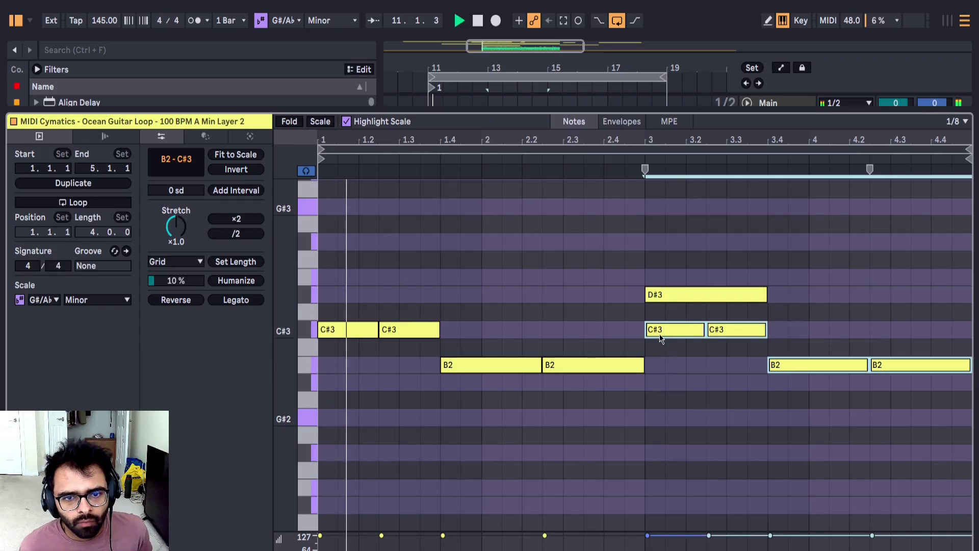
drag(657, 317, 696, 300)
click(731, 328)
shift+click(698, 333)
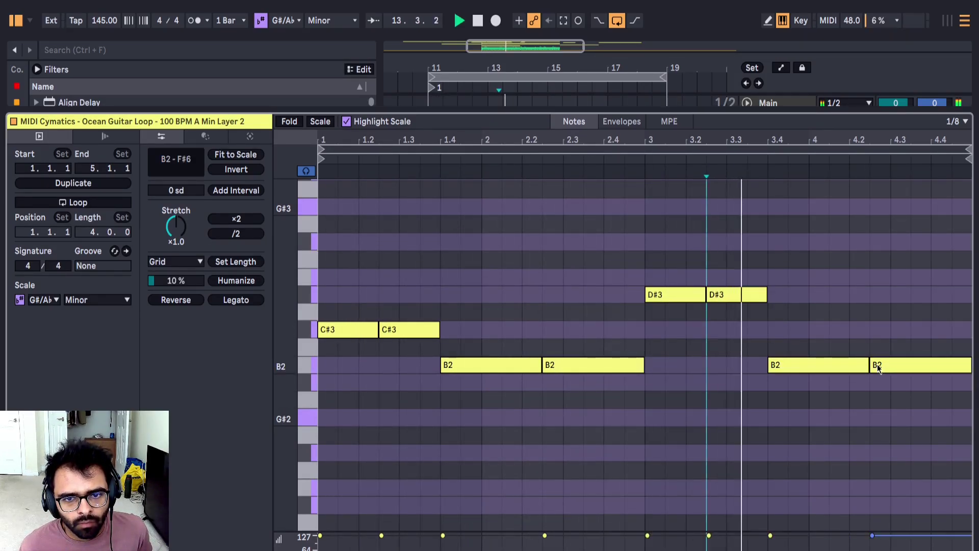
Step: Add a short D#3 note before the last B2 and shorten the preceding B2 to end where it starts
mouse_move(877, 364)
mouse_down()
mouse_move(851, 378)
mouse_move(858, 365)
mouse_up()
key(ctrl+z)
click(855, 368)
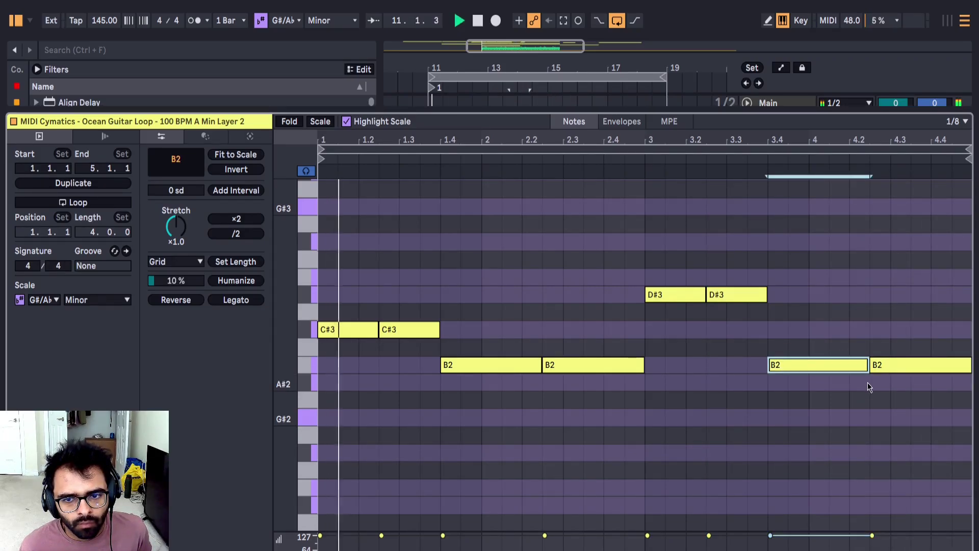
double_click(841, 381)
drag(841, 381, 858, 291)
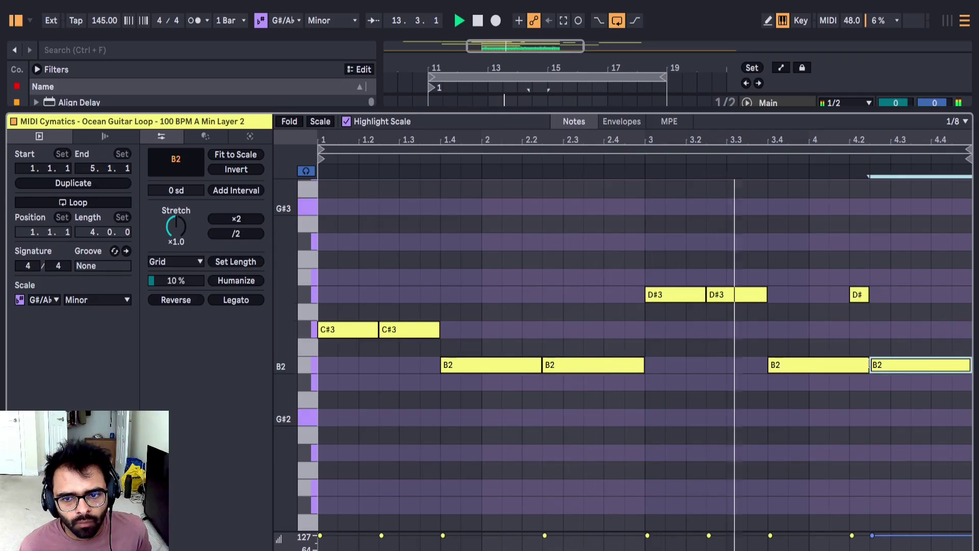
drag(868, 364, 849, 365)
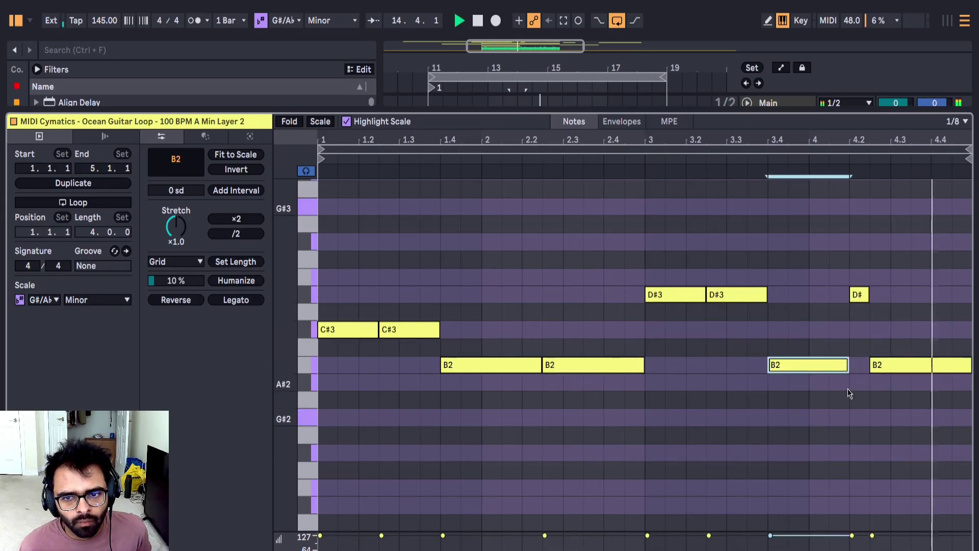
Step: Duplicate the 808 clip in the arrangement and consolidate both into one clip spanning bars 11 to 19
key(shift+Tab)
click(495, 261)
key(space)
key(space)
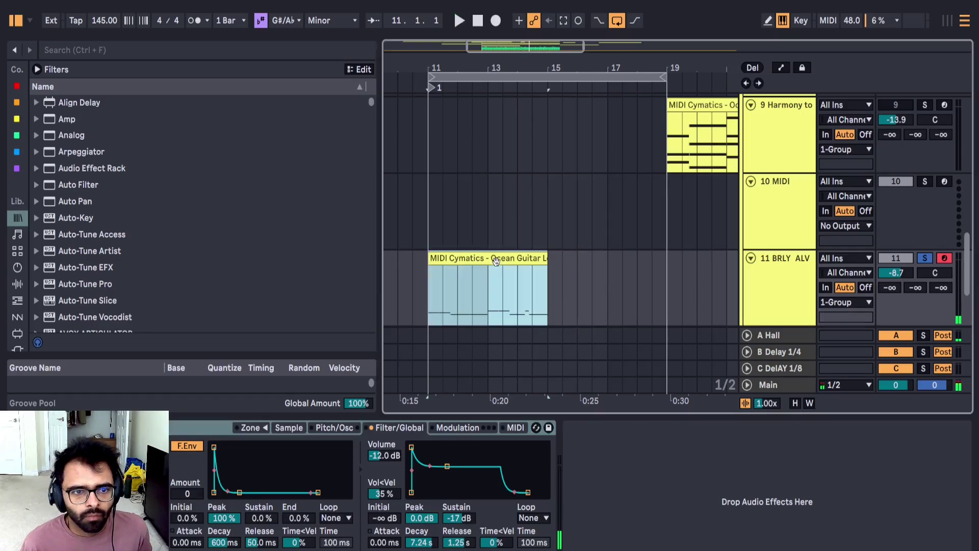
key(ctrl+d)
shift+click(496, 261)
key(ctrl+j)
Step: Lower the 808 track's volume to -13.6 dB
scroll(515, 280, down, 4)
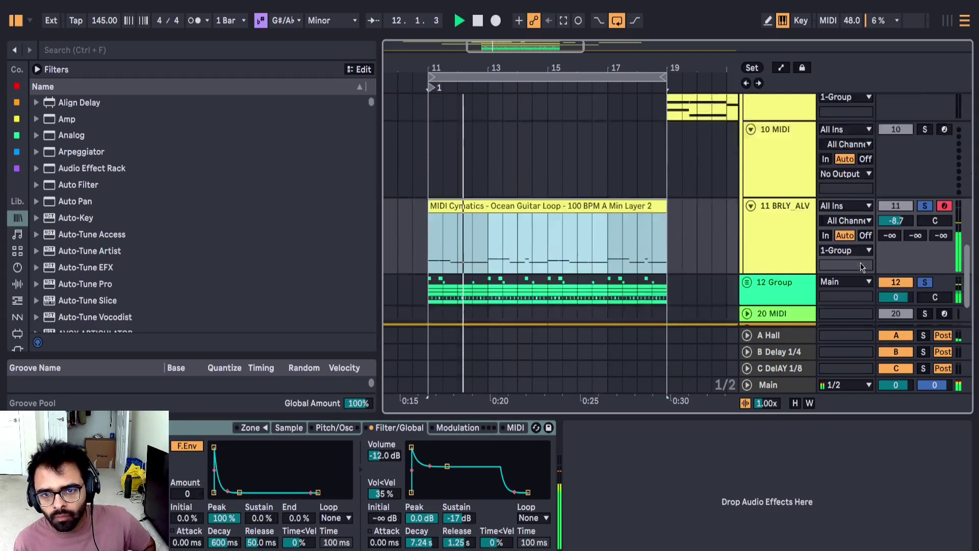
click(808, 220)
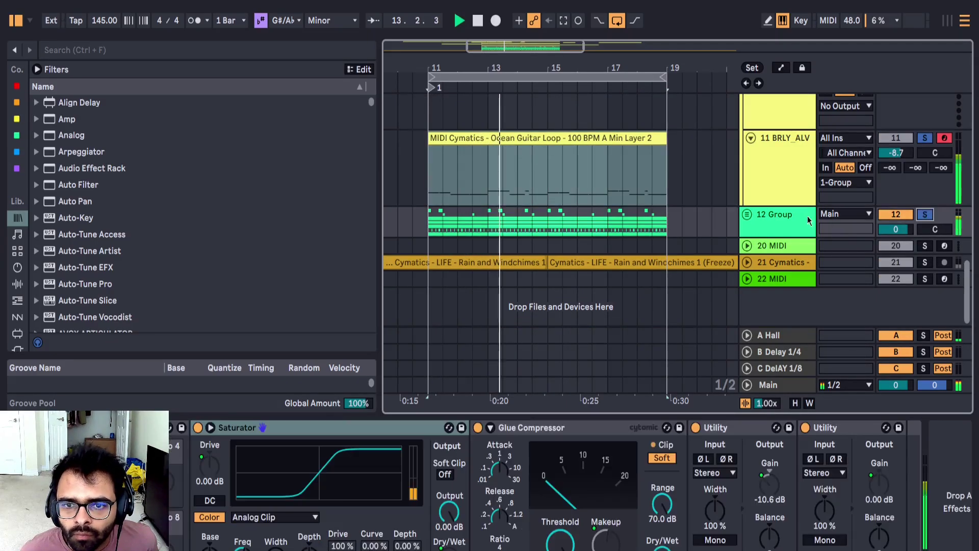
drag(895, 159, 895, 168)
Step: Try slower attacks on the 808's volume envelope, return the attack to 0 ms and set the release to 1.21 s
click(783, 185)
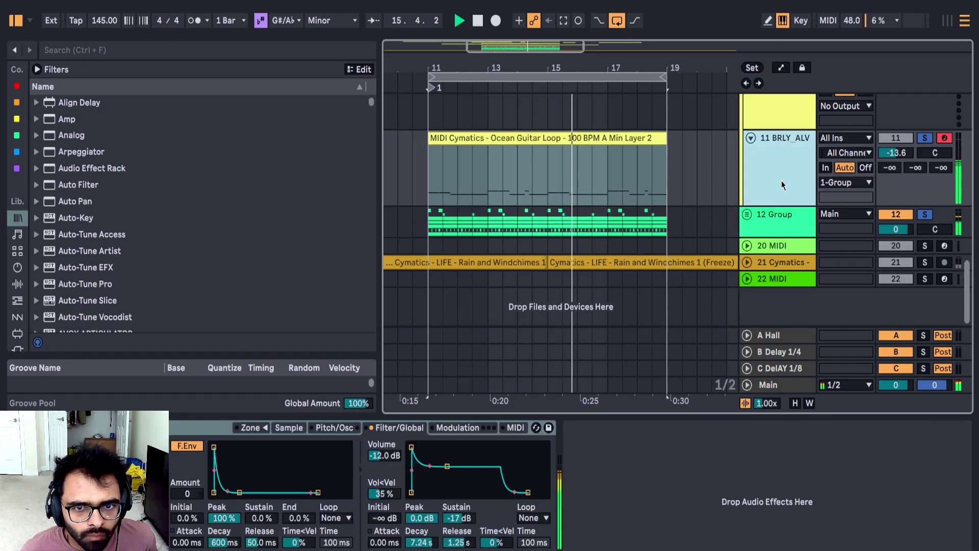
click(383, 542)
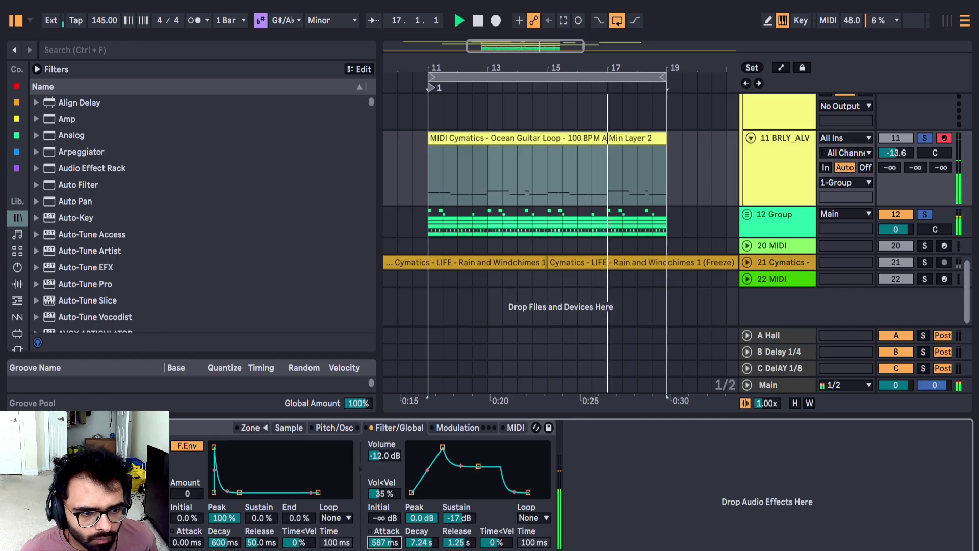
drag(383, 542, 383, 540)
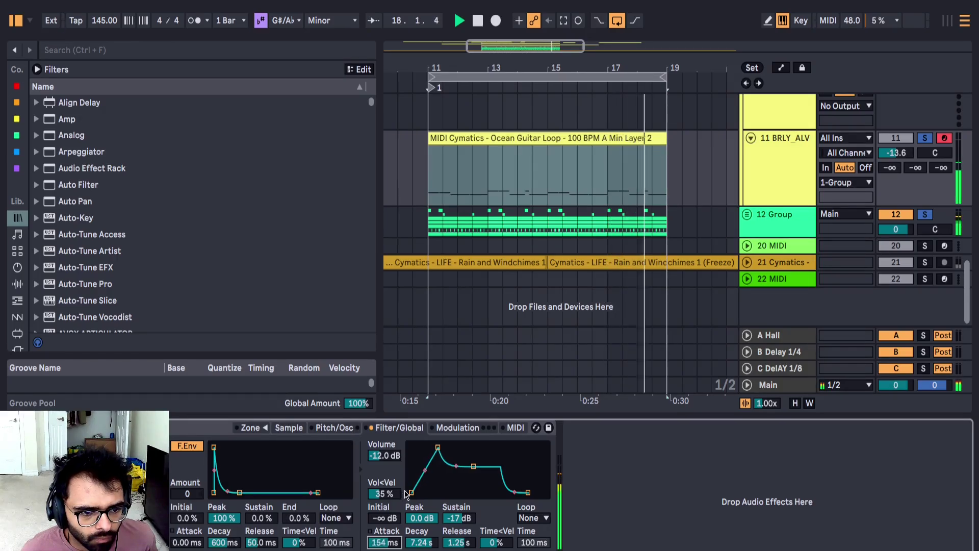
drag(425, 470, 424, 472)
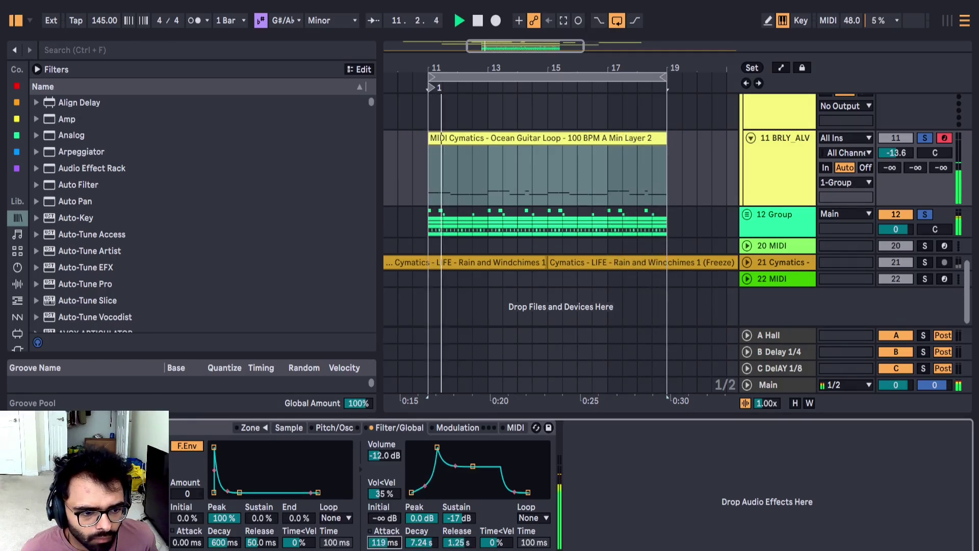
drag(383, 542, 395, 544)
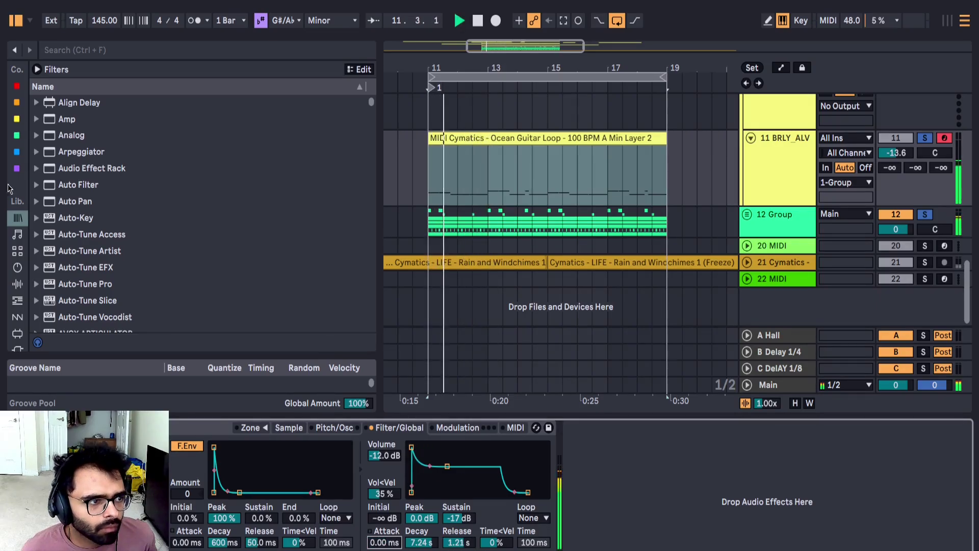
Step: Unsolo the 808 and drum group, and add a Compressor after the Sampler on the 808 track
click(17, 119)
click(16, 102)
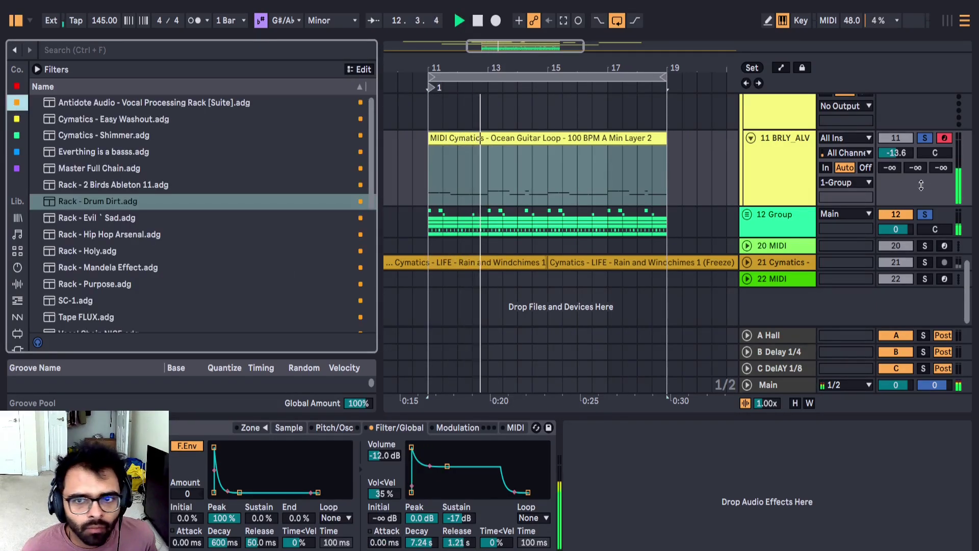
click(926, 139)
click(17, 284)
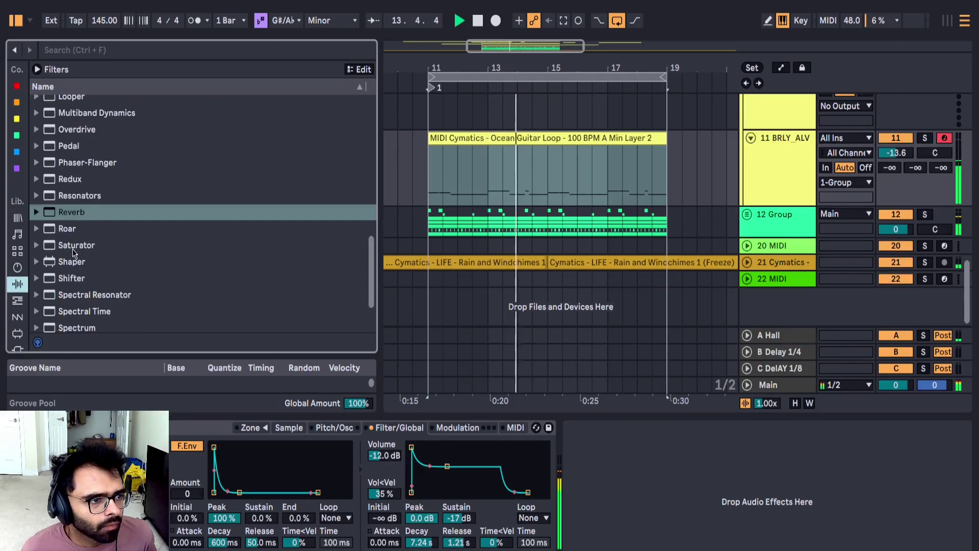
scroll(75, 242, up, 8)
scroll(75, 244, up, 3)
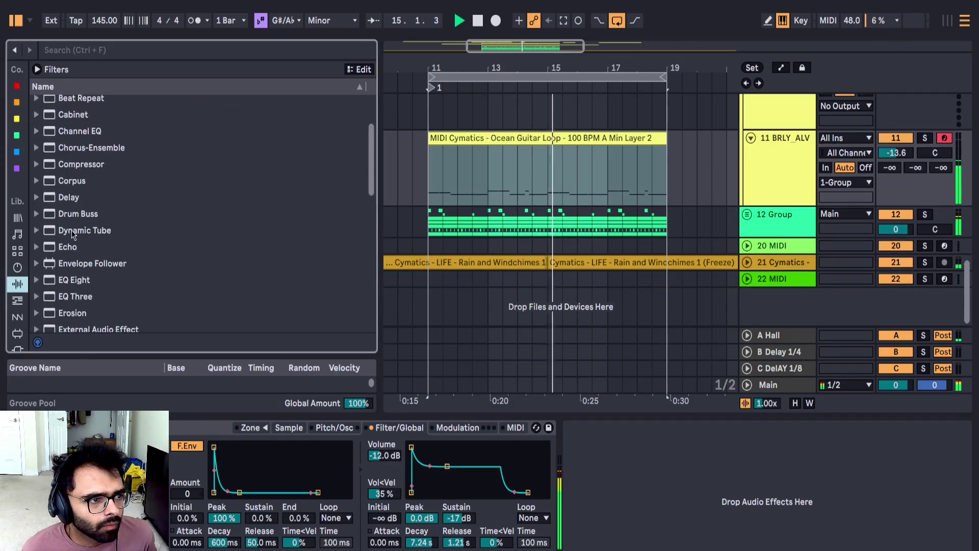
drag(122, 164, 142, 165)
drag(443, 177, 587, 459)
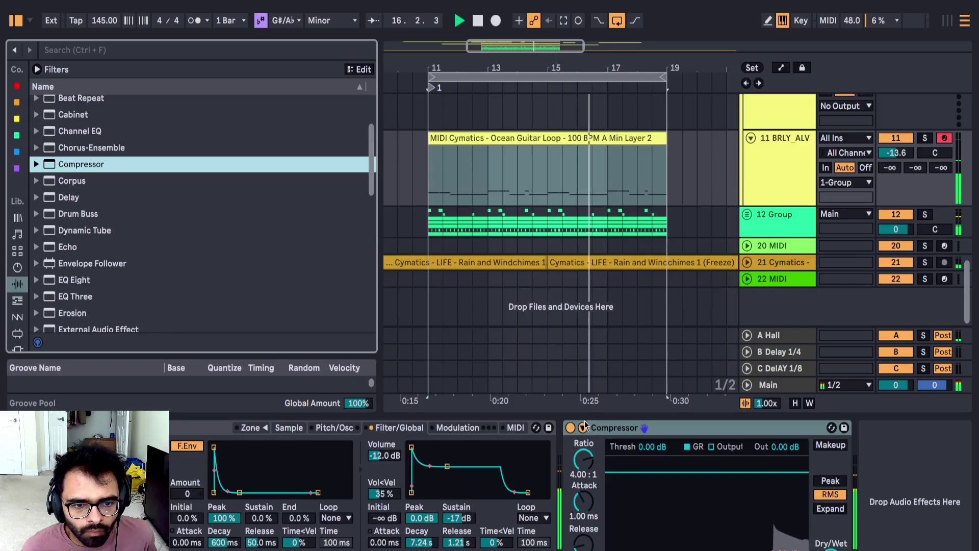
Step: Sidechain the 808's Compressor from the Cymatics kick track (13) and lower its threshold to about -23.8 dB
click(583, 428)
click(595, 470)
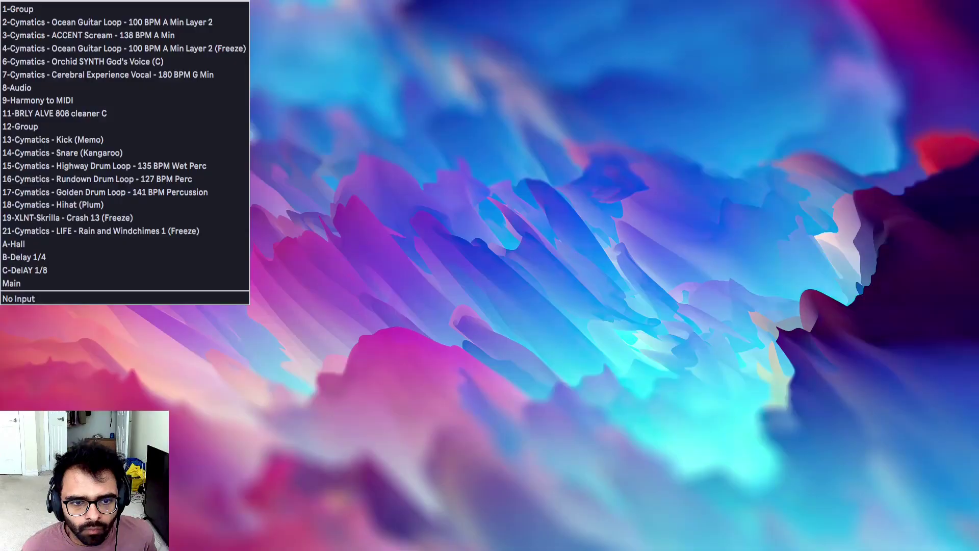
click(39, 128)
drag(783, 448, 782, 493)
scroll(684, 473, right, 3)
drag(684, 474, 684, 485)
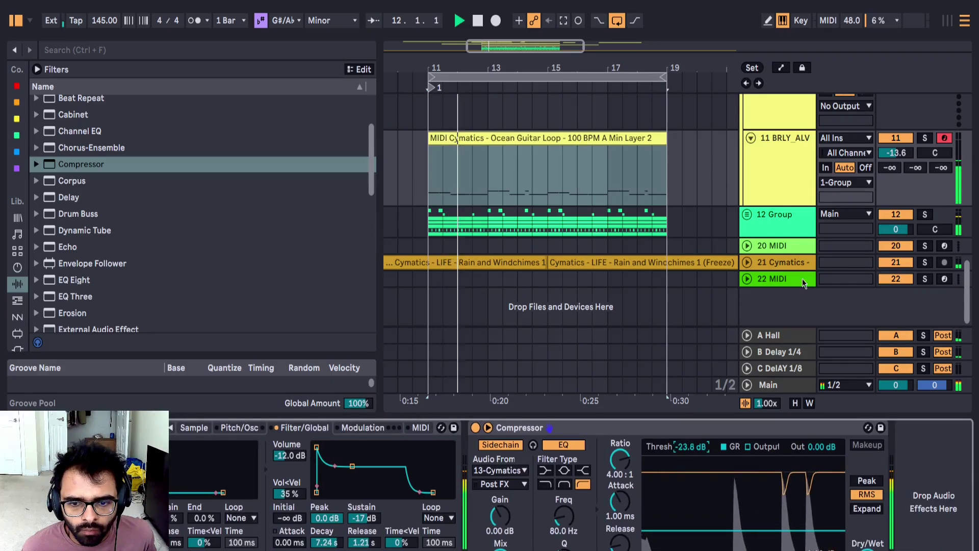
Step: Solo the 808 track and the drum group, and set the 808 Compressor's attack to 0.13 ms
click(925, 140)
ctrl+click(925, 216)
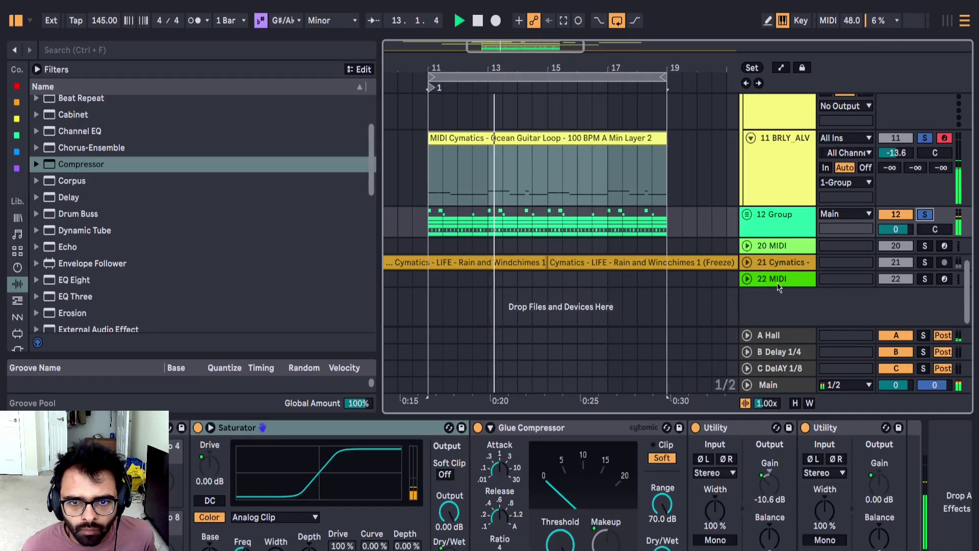
click(775, 197)
click(620, 544)
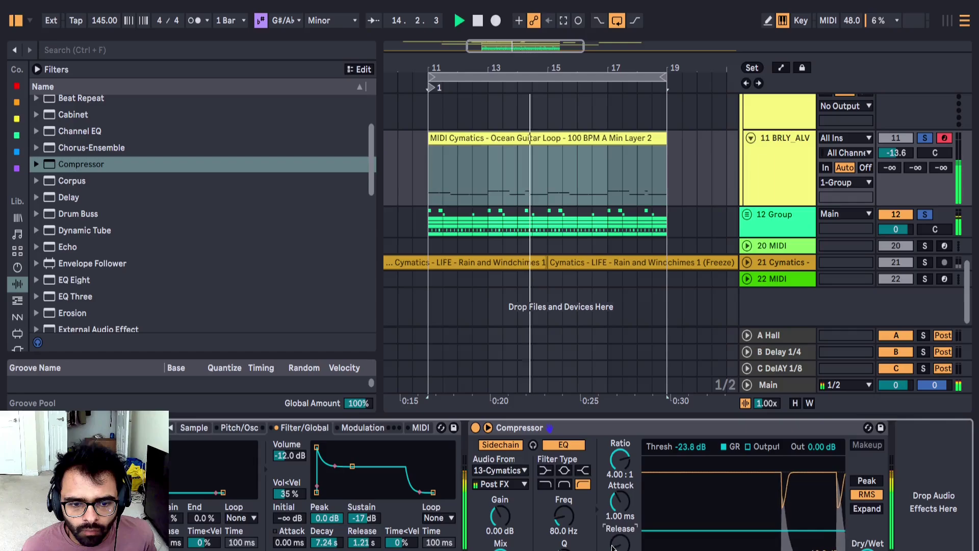
Step: Set the Sampler's sine oscillator on the 808 to a volume of -22 dB and a coarse value of 0.5
click(212, 426)
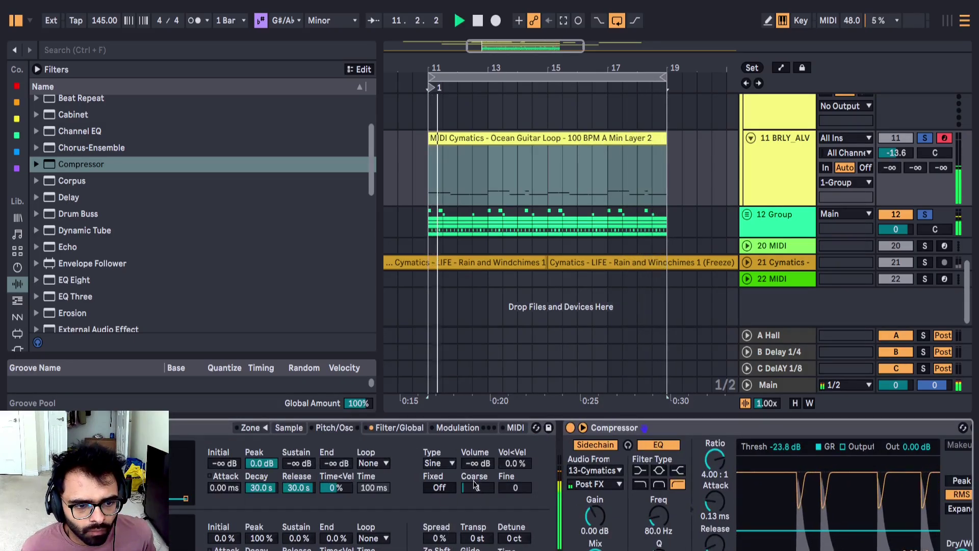
drag(476, 463, 477, 440)
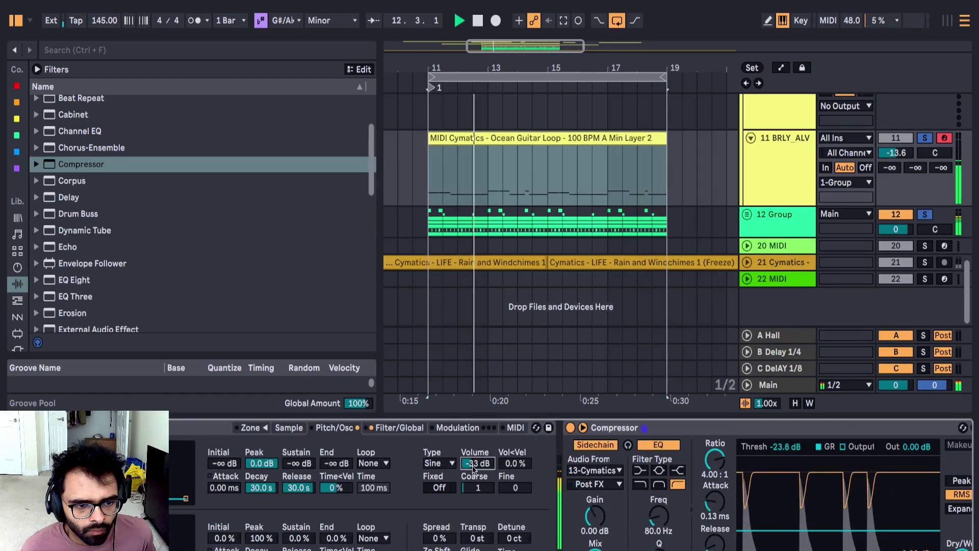
drag(478, 488, 477, 456)
Step: Search the sample library for CLEAN and stop playback
click(16, 102)
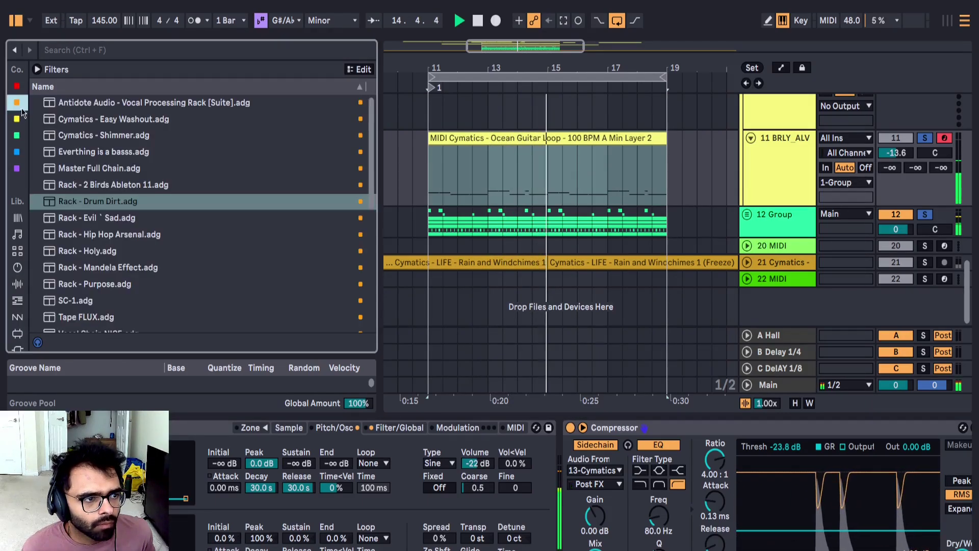
click(94, 49)
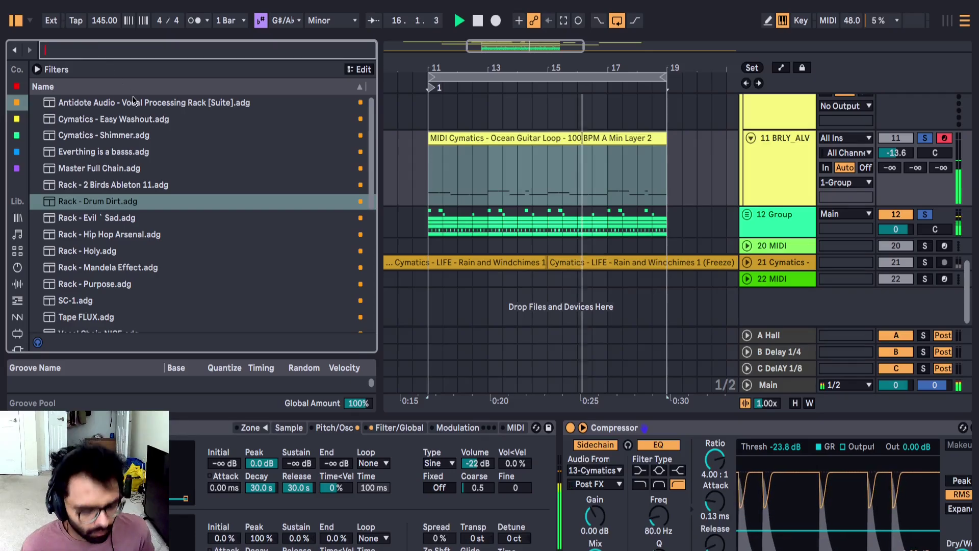
text(CLEAN)
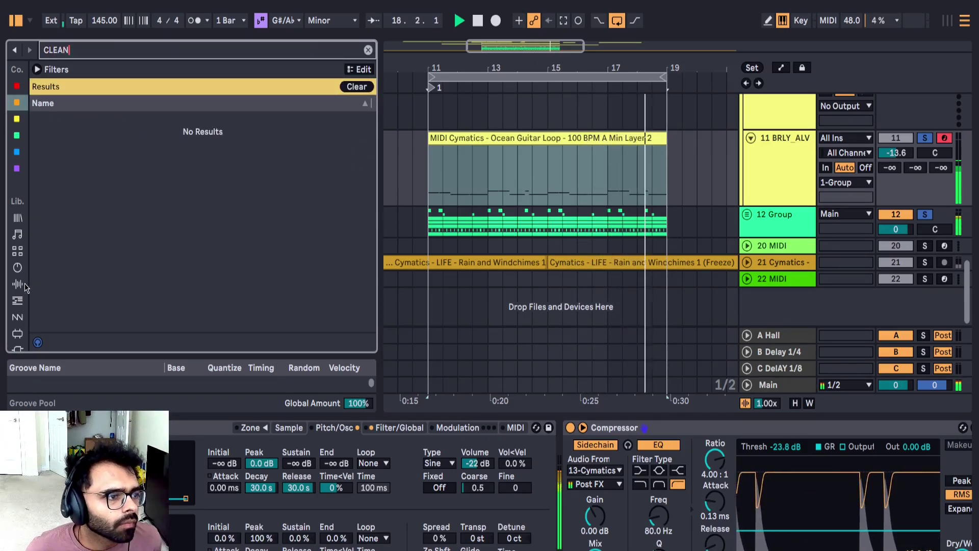
scroll(20, 283, down, 5)
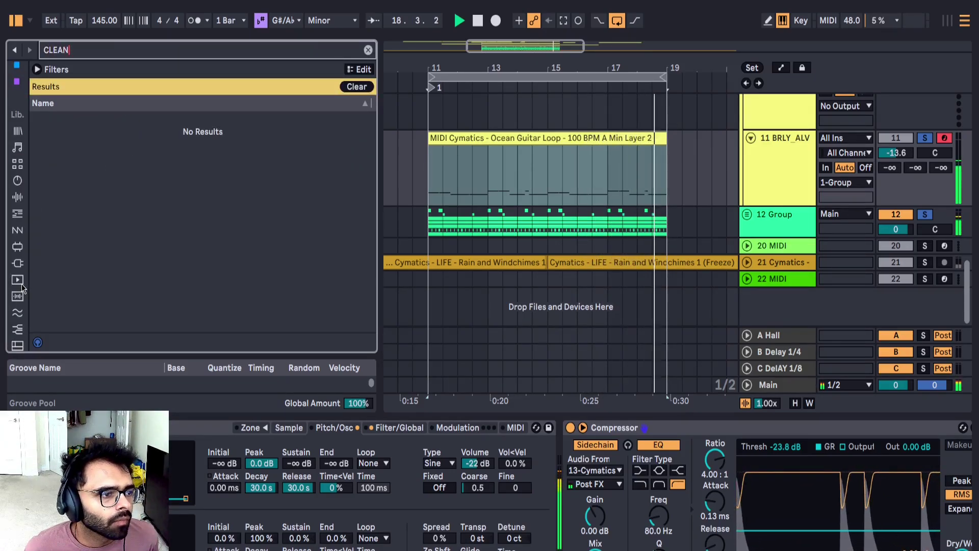
click(17, 208)
key(space)
Step: Audition the clean samples, swap the 808 sample for Cymatics - BASS Clean Sub (C).wav and restart playback
click(86, 243)
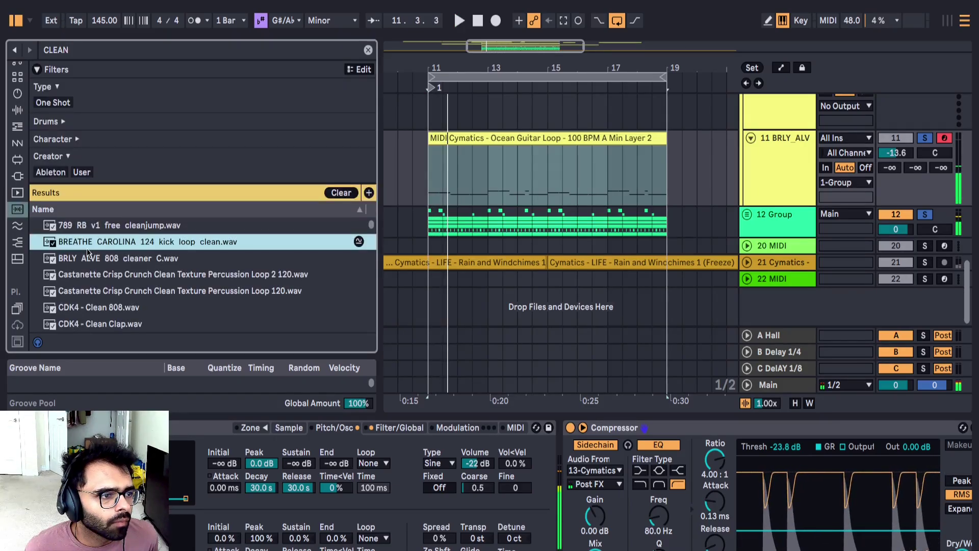
scroll(87, 249, down, 4)
click(91, 252)
click(297, 433)
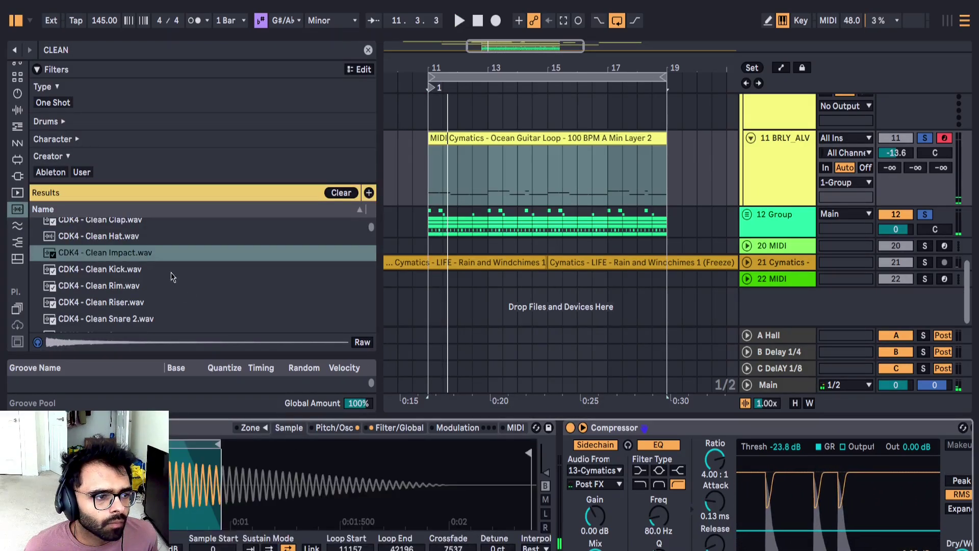
scroll(171, 272, down, 5)
click(96, 257)
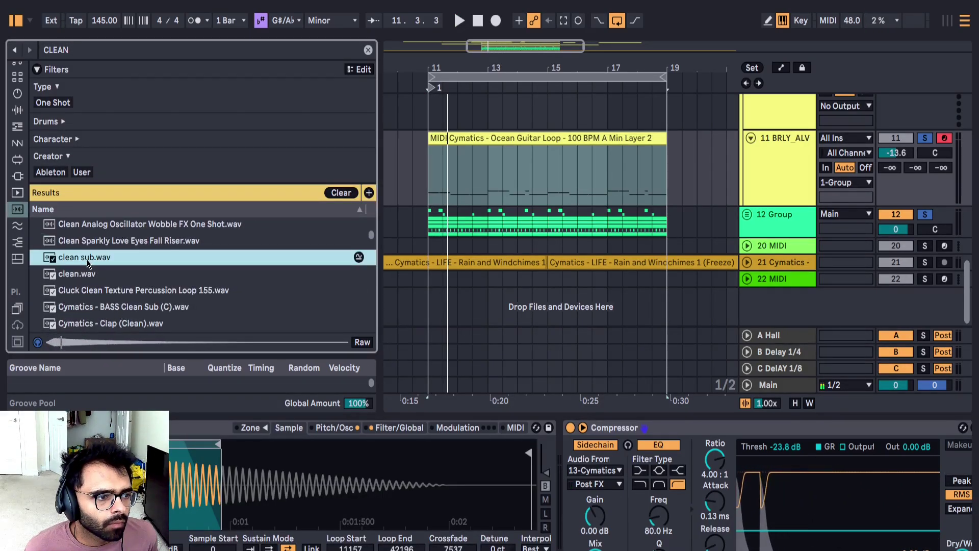
click(85, 279)
click(79, 306)
scroll(86, 302, down, 3)
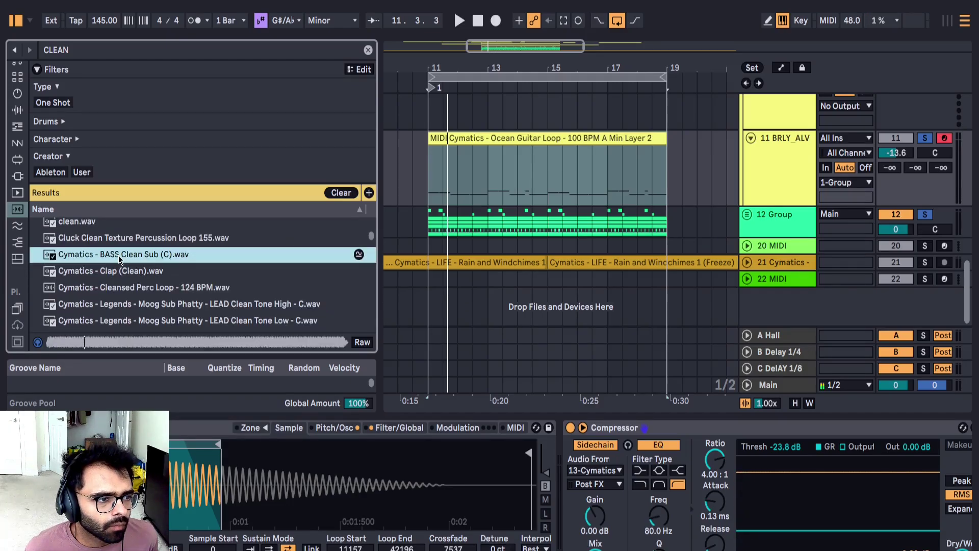
key(Return)
key(space)
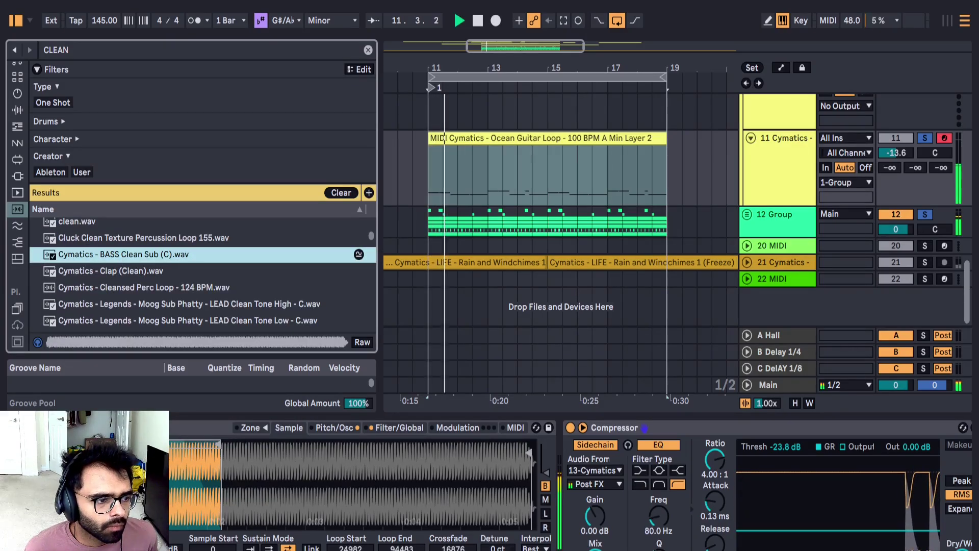
Step: Lower the Sampler oscillator's volume to -39 dB and try a shorter volume envelope decay of about 2.10 s
click(399, 427)
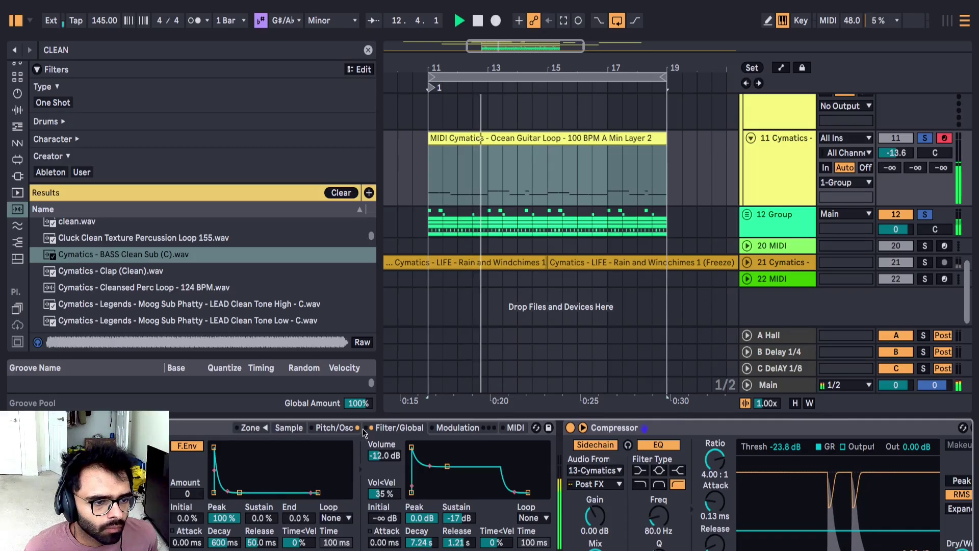
click(346, 430)
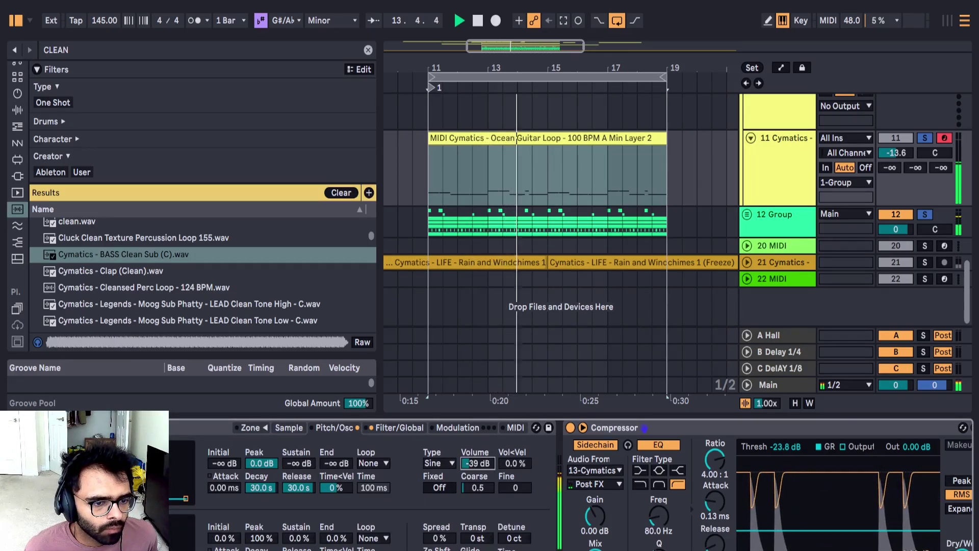
click(399, 428)
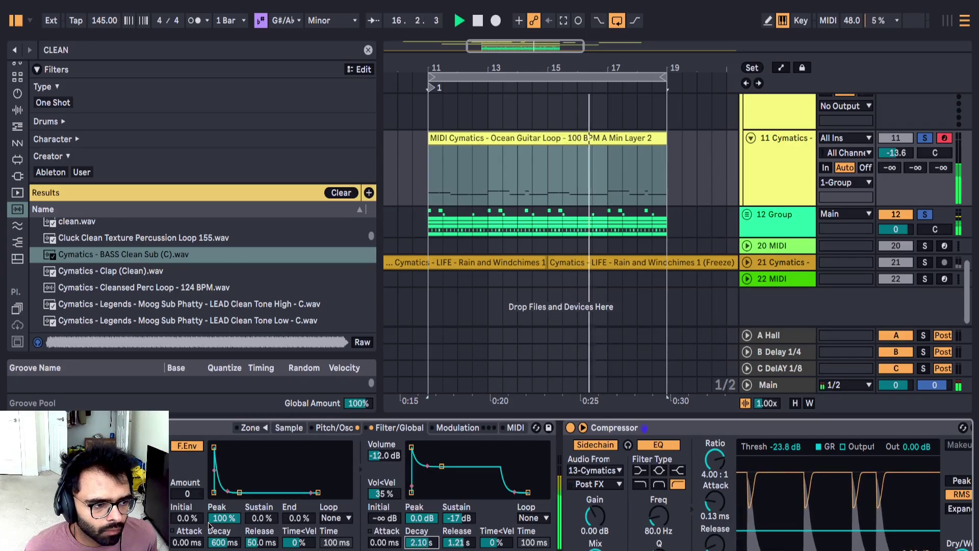
click(456, 427)
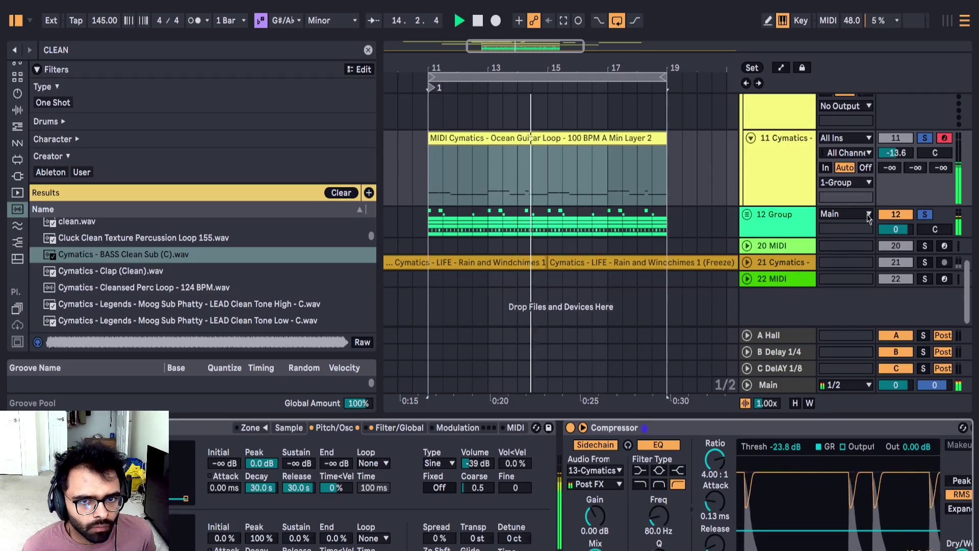
Step: Balance the unsoloed mix with the drum group's Utility gain at -8.40 dB and the sub bass track's volume at -11.0 dB
click(924, 138)
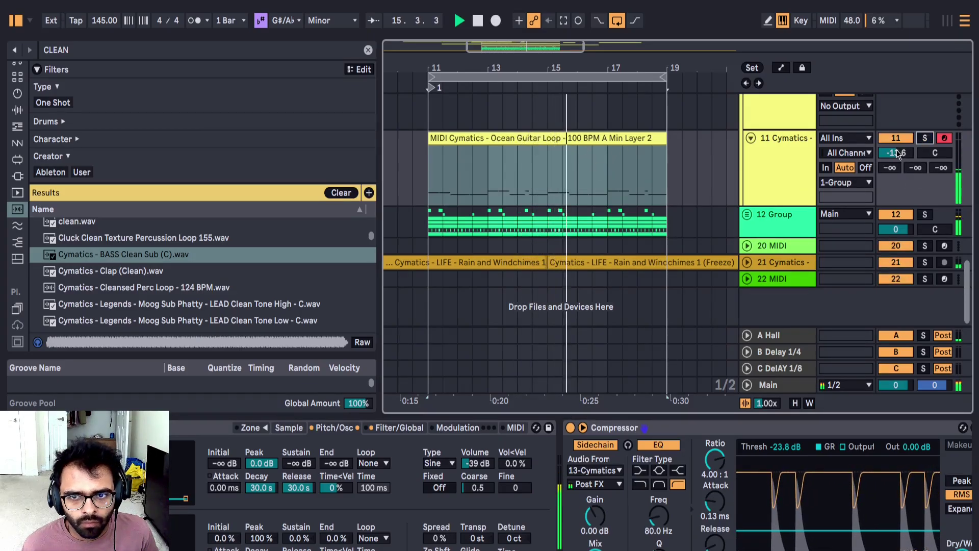
drag(897, 153, 898, 151)
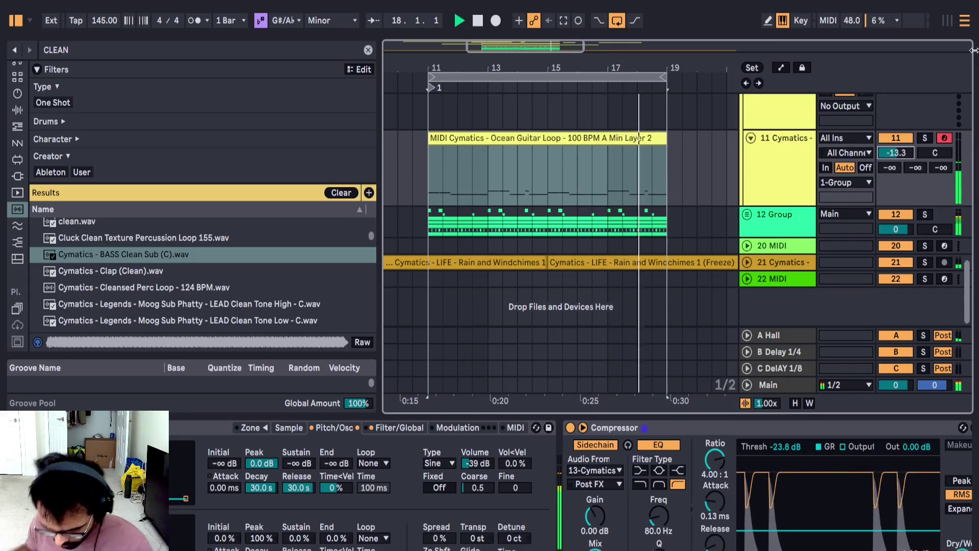
click(809, 217)
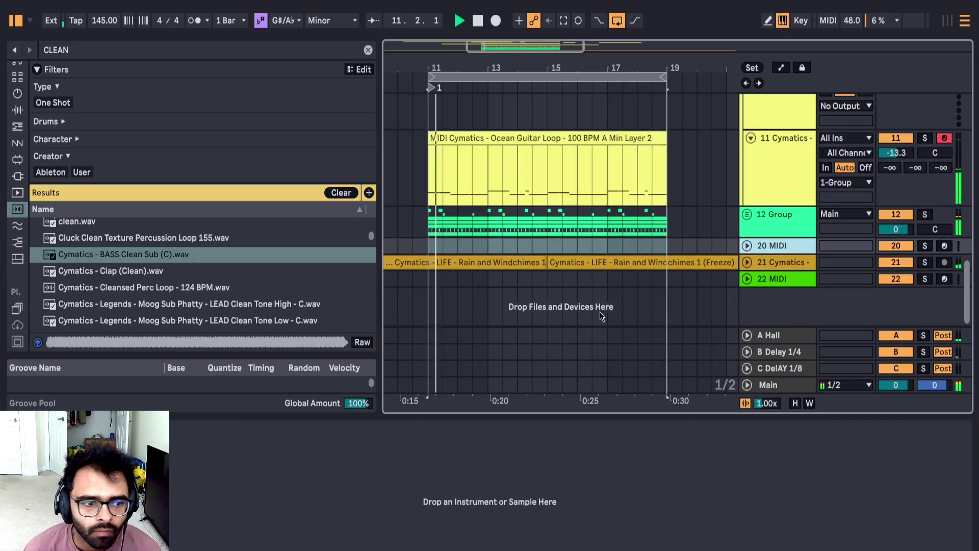
click(128, 474)
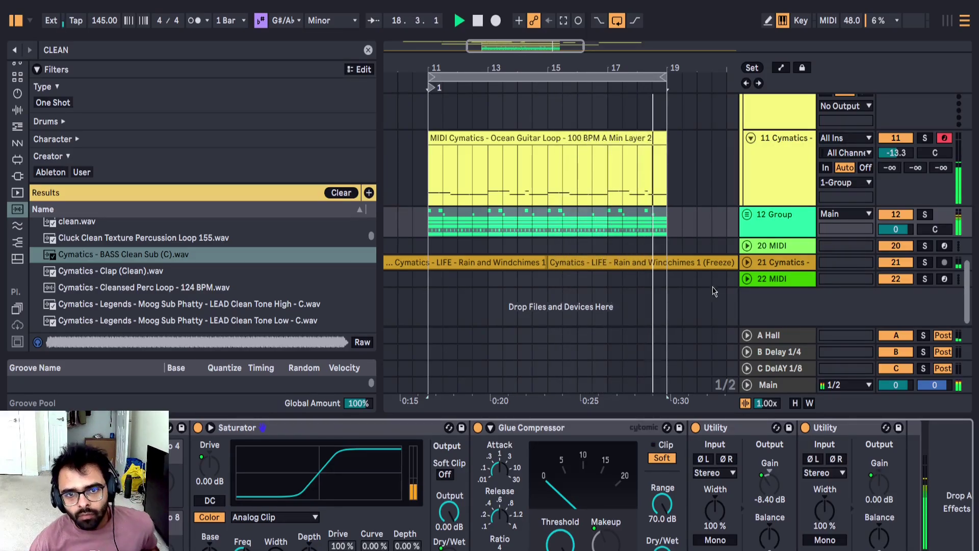
drag(903, 154, 905, 150)
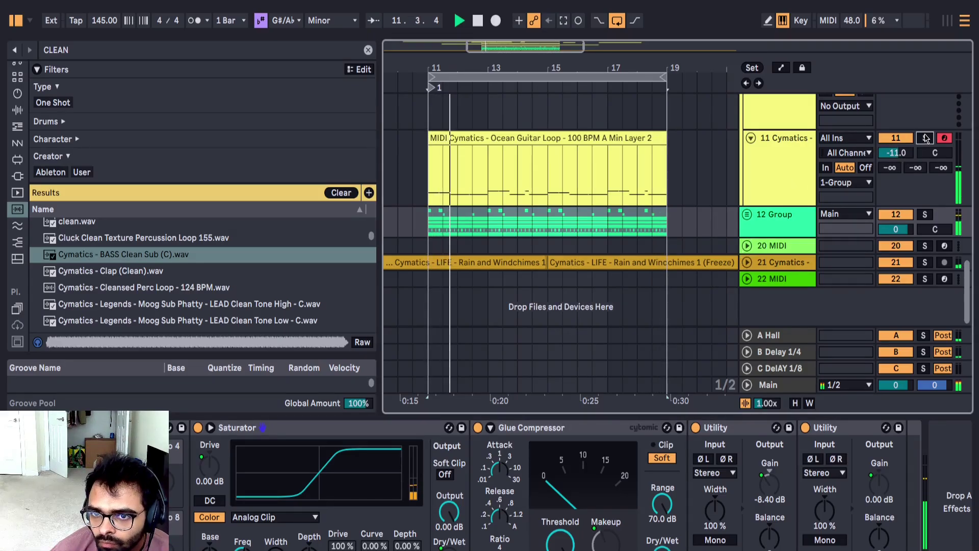
Step: Solo the sub bass, set its volume envelope to 4.18 s decay, -18 dB sustain and 816 ms release, and unsolo it
click(925, 139)
click(714, 179)
click(768, 160)
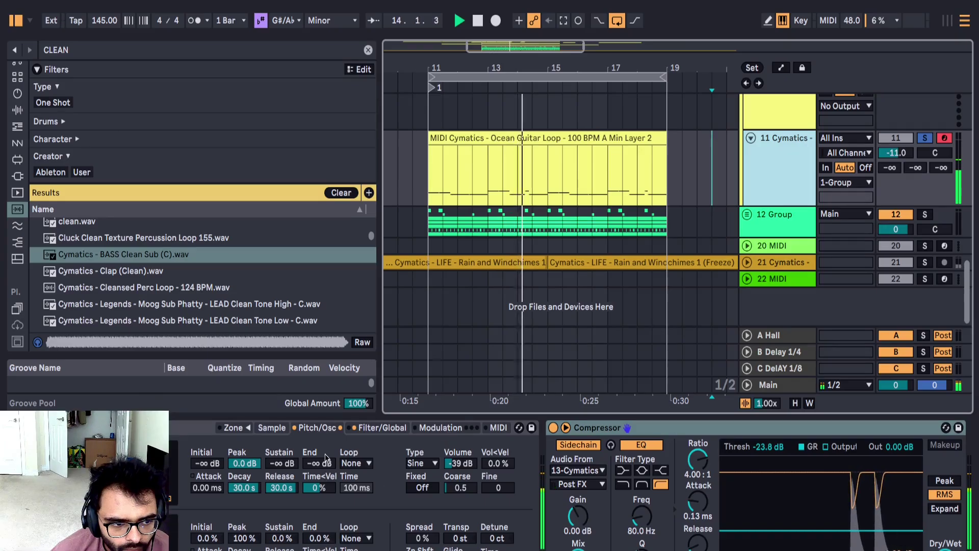
click(383, 429)
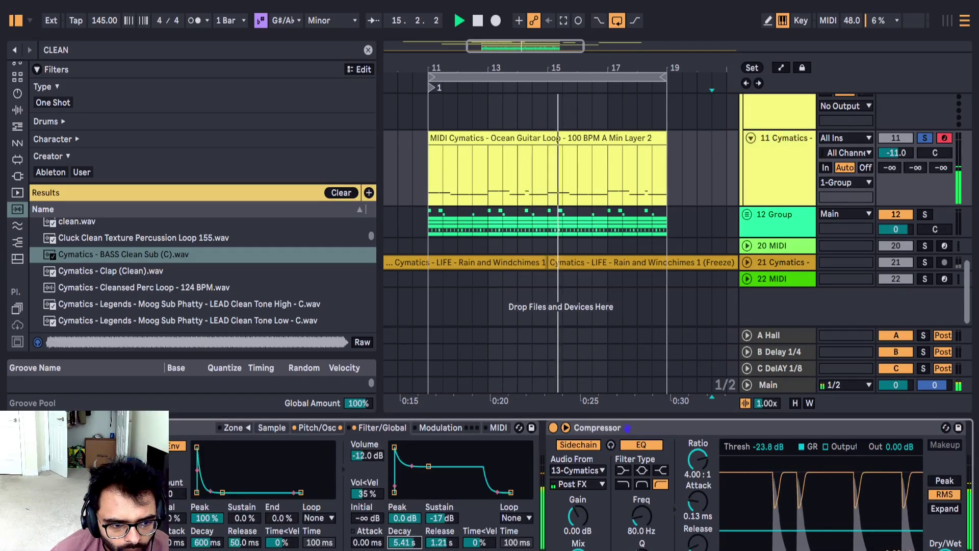
drag(405, 542, 376, 545)
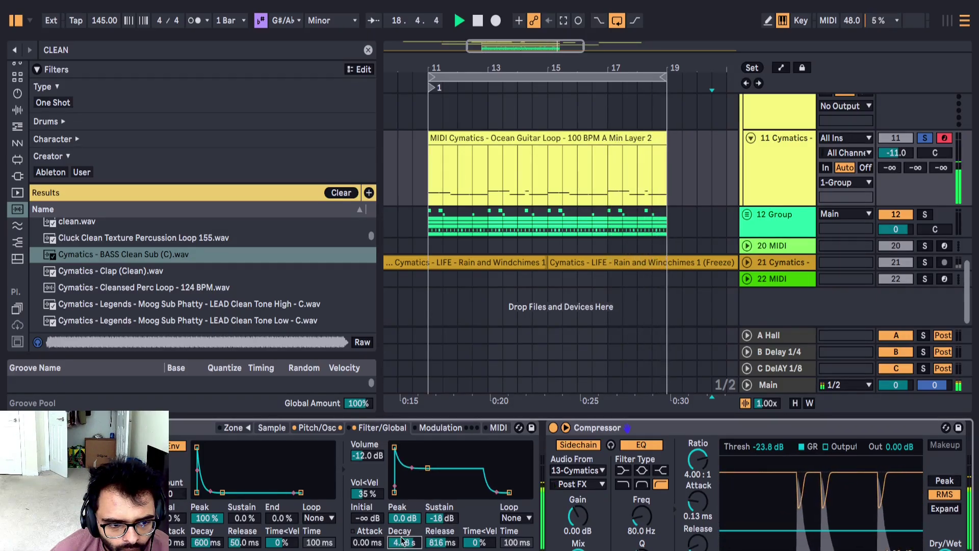
click(924, 138)
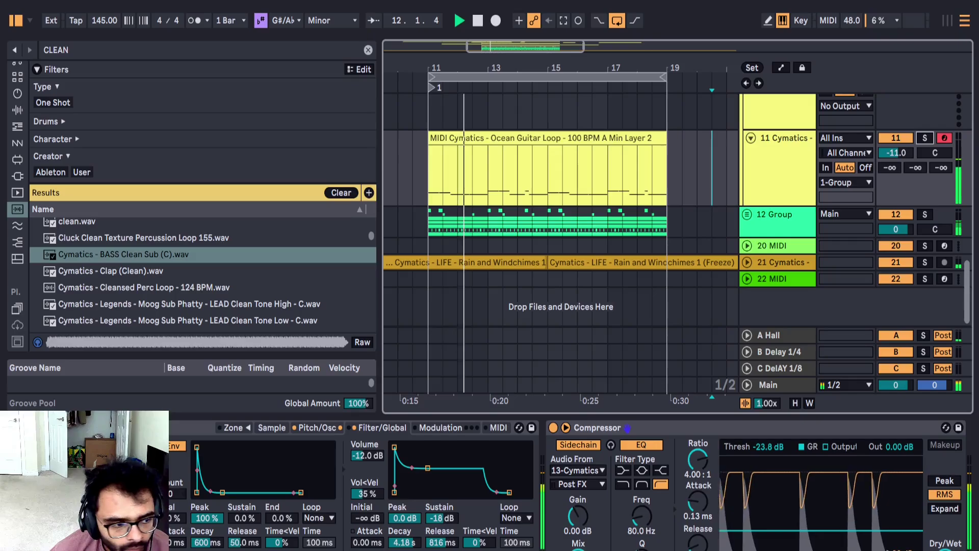
click(321, 428)
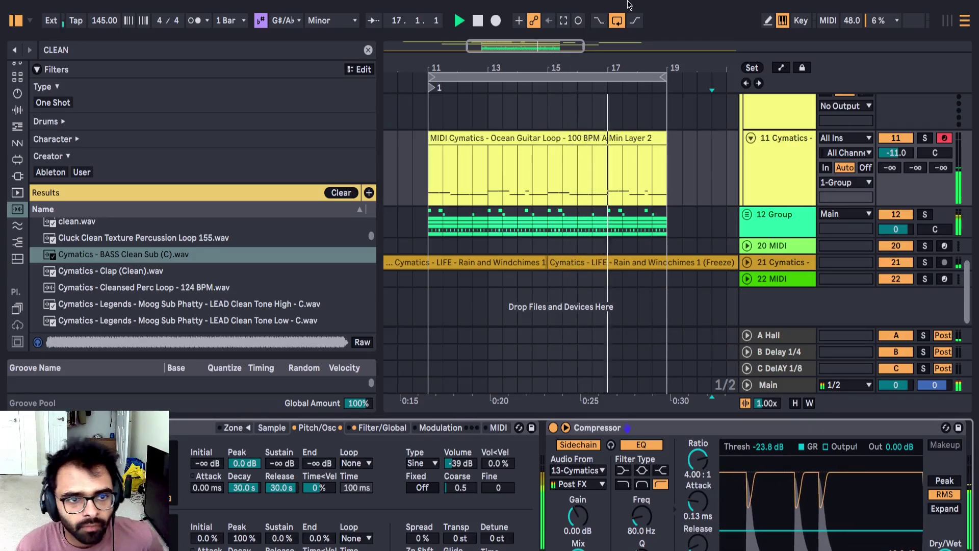
scroll(730, 165, up, 6)
scroll(736, 151, up, 6)
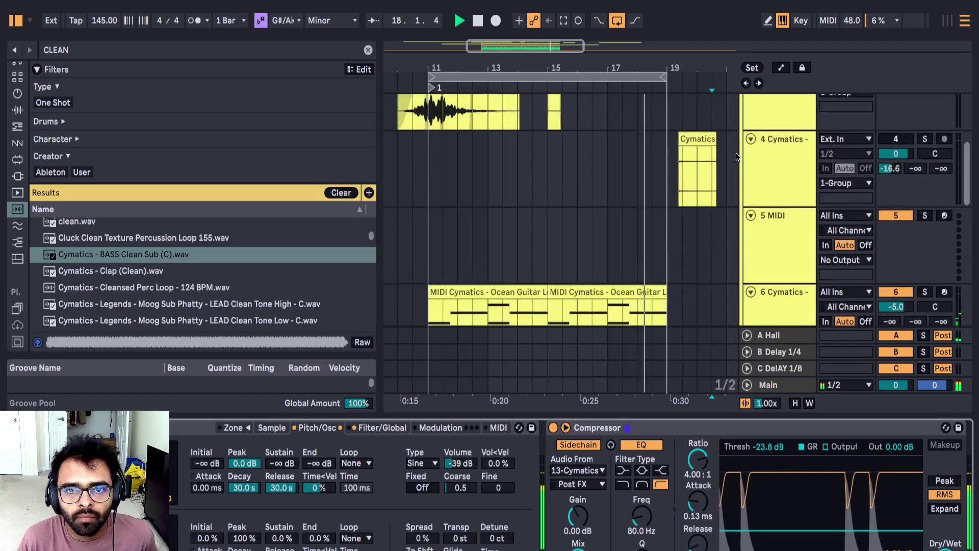
key(space)
scroll(601, 214, down, 10)
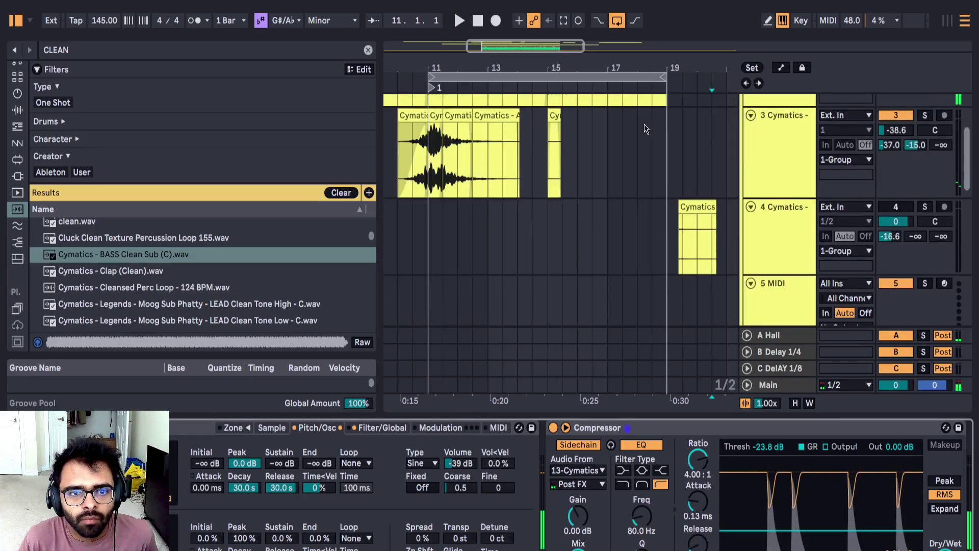
scroll(540, 195, down, 2)
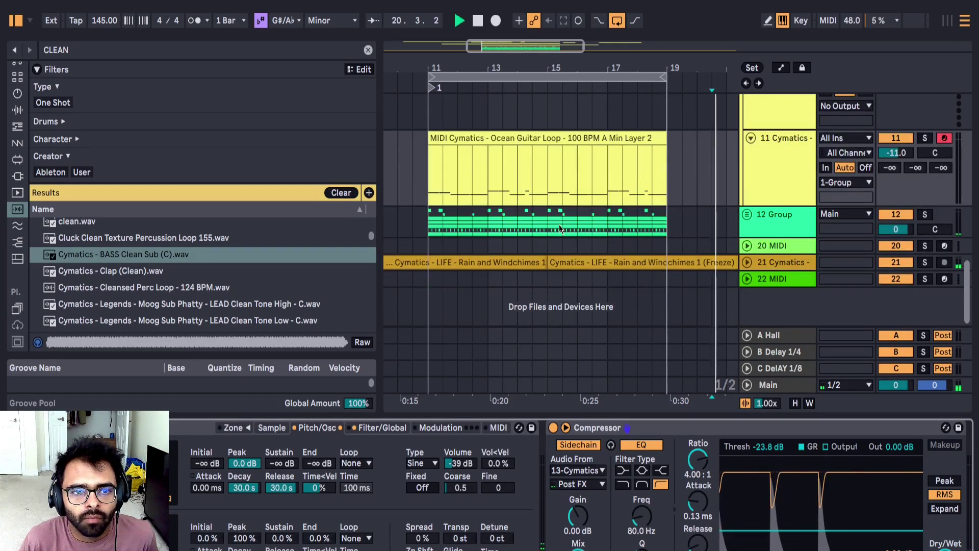
Step: Start playback from about bar 14 and unfold the drum group to show its tracks
click(519, 225)
key(space)
click(747, 214)
Step: Shorten the end of the Golden Drum Loop clip on track 17 to about 18.2.3, removing its final percussion hits
scroll(572, 273, down, 6)
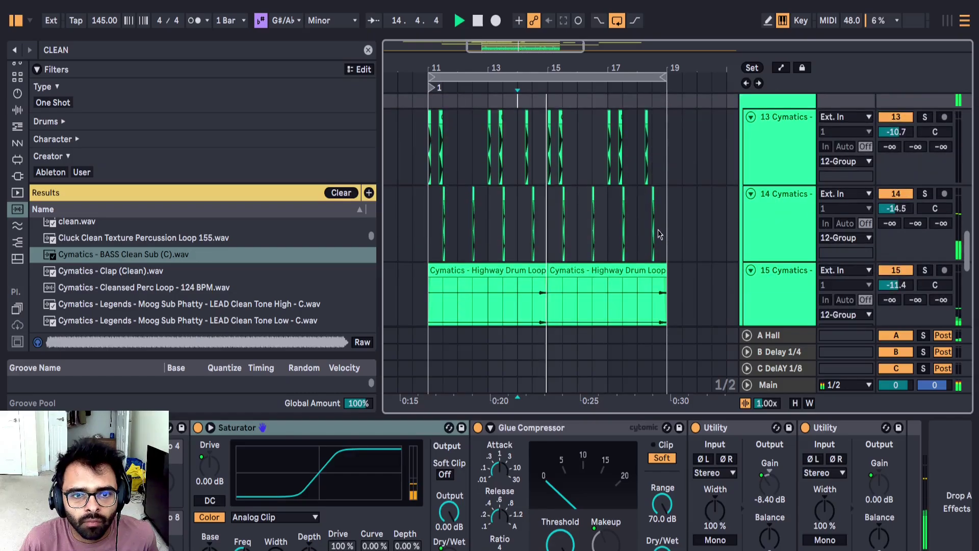
scroll(661, 201, up, 5)
scroll(663, 202, down, 2)
drag(629, 239, 673, 245)
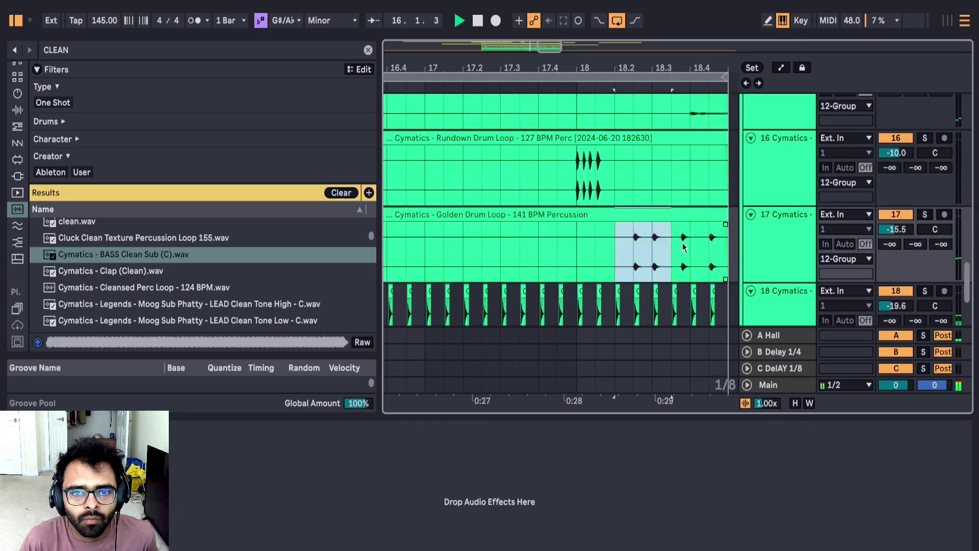
drag(725, 220, 632, 221)
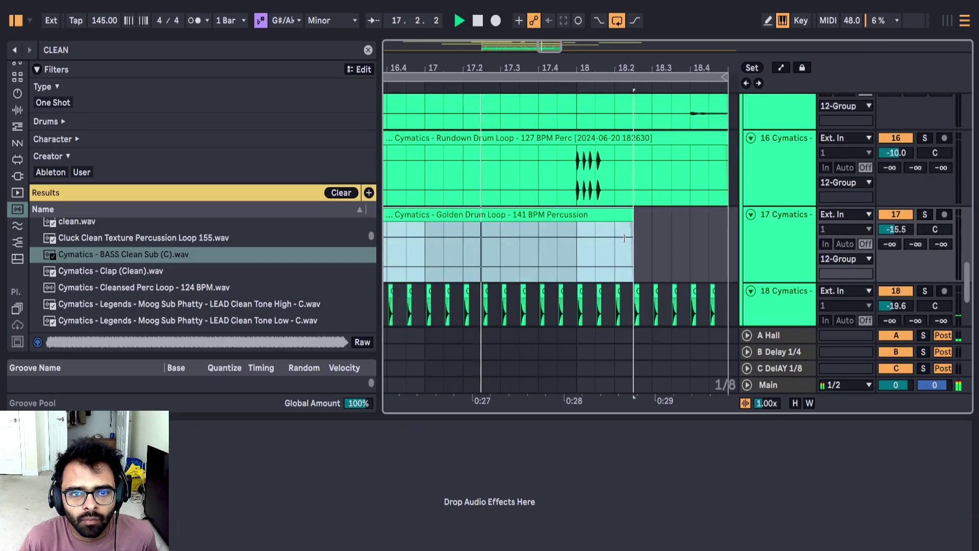
Step: Extend the end of the second Golden Drum Loop clip on track 17 to 18.3 and raise the track's Delay 1/4 send to -16.2 dB
scroll(627, 242, down, 6)
scroll(556, 232, up, 3)
scroll(570, 225, down, 3)
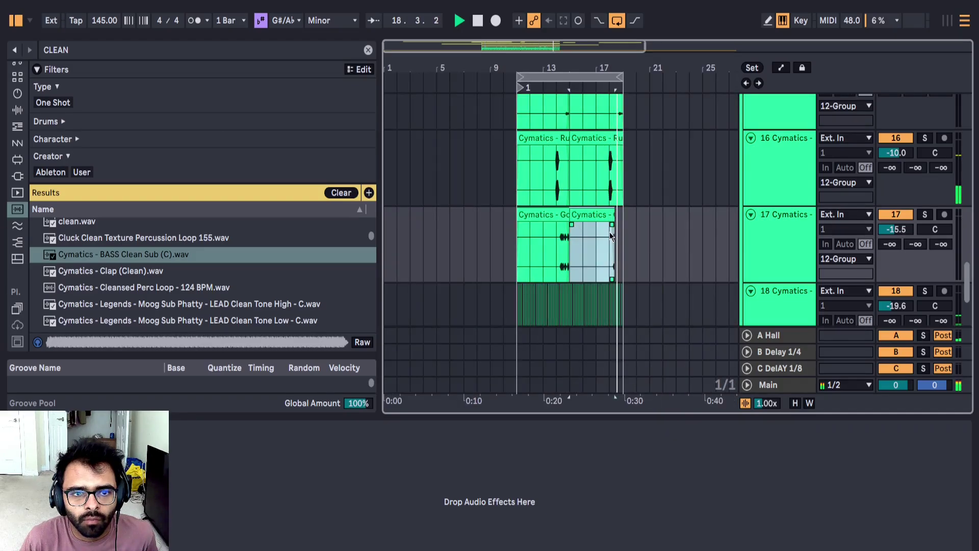
scroll(617, 228, up, 5)
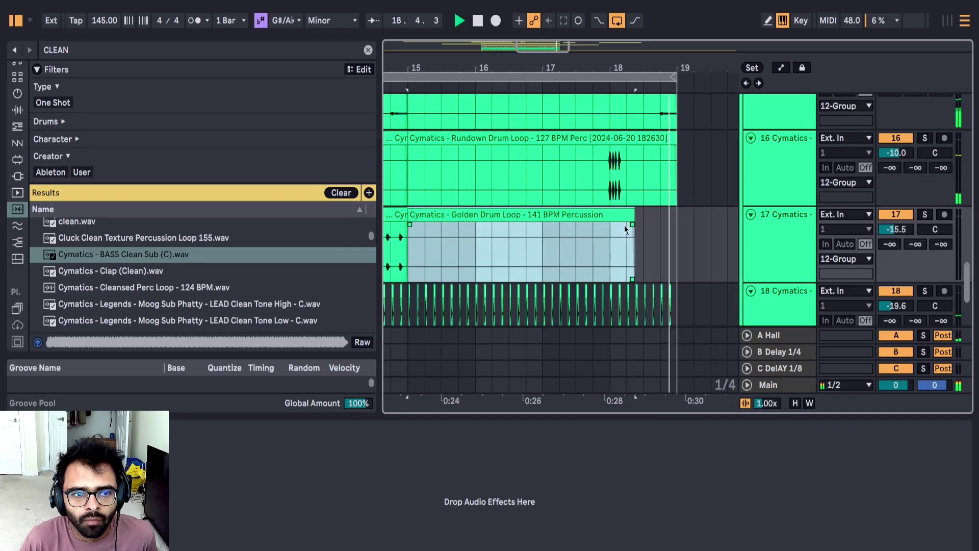
click(649, 238)
scroll(650, 237, up, 5)
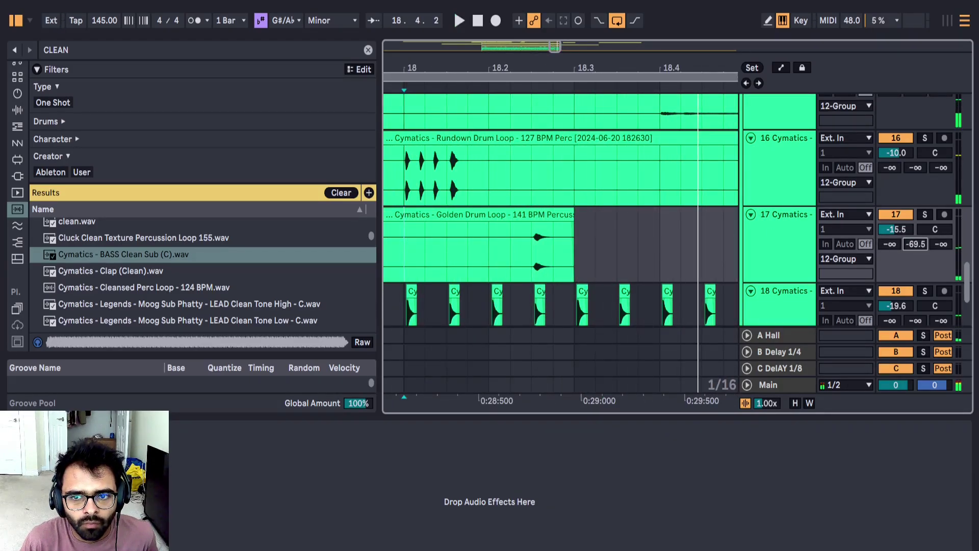
scroll(559, 237, down, 5)
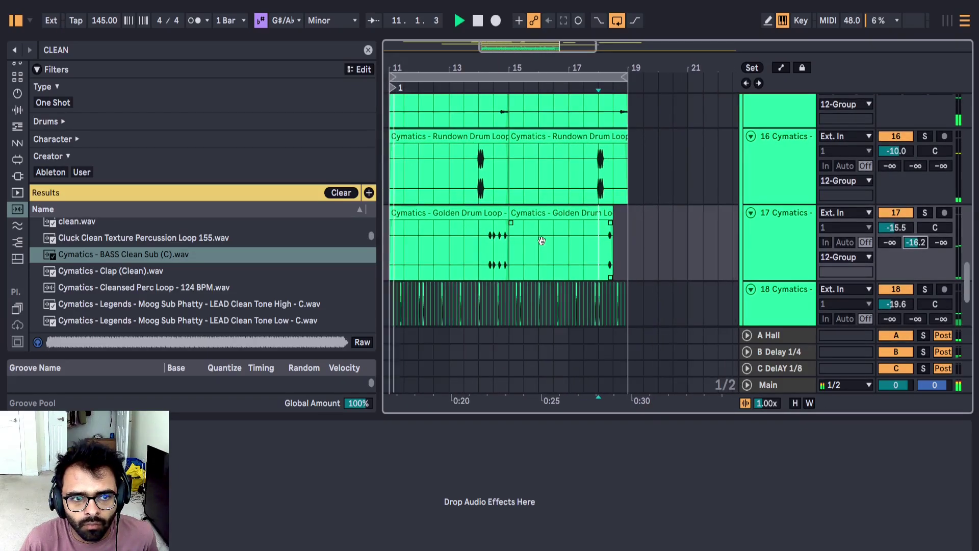
Step: Cut the first Golden Drum Loop clip on track 17 to end at 14.3 and raise the track's Delay 1/4 send to -9.4 dB
drag(505, 215, 492, 225)
scroll(489, 239, up, 5)
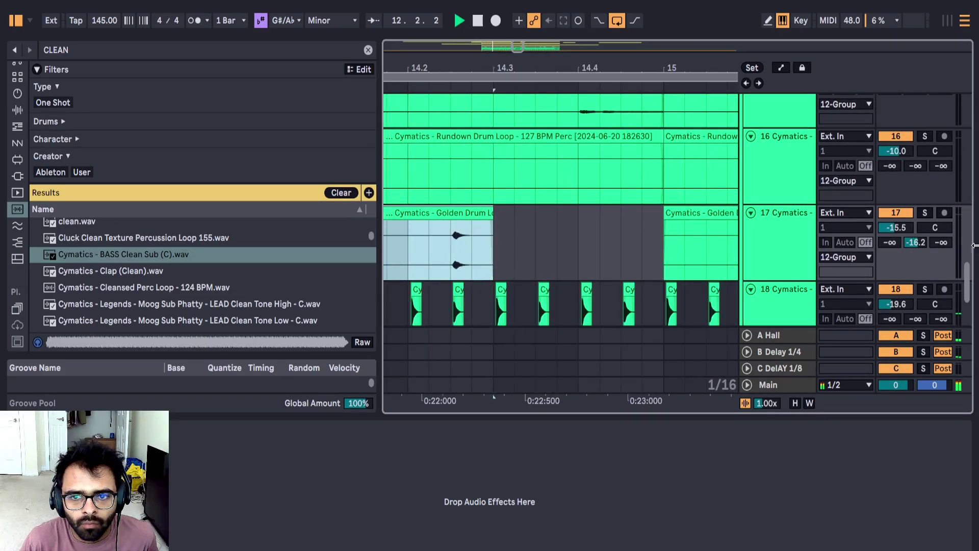
mouse_move(920, 246)
mouse_down()
mouse_move(920, 224)
mouse_move(917, 244)
mouse_up()
scroll(611, 217, down, 5)
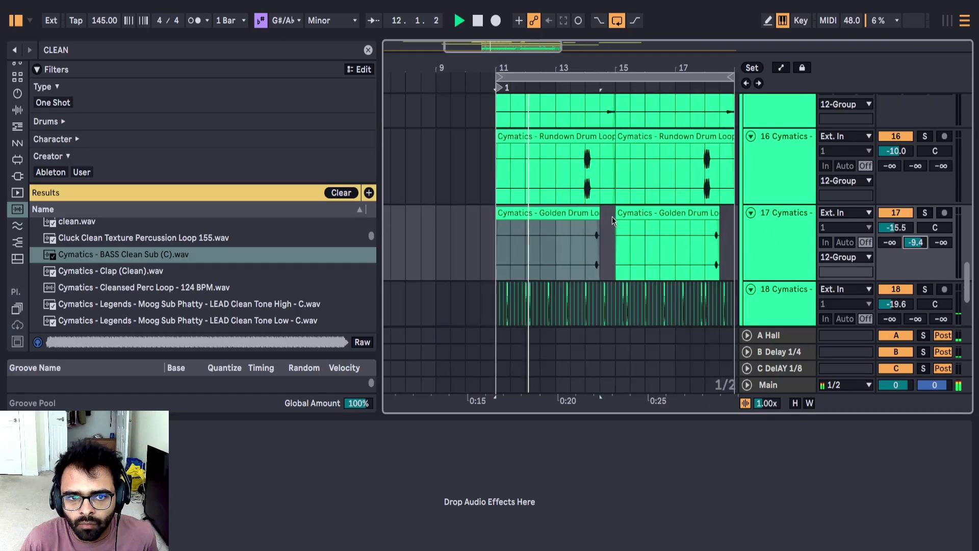
Step: Play from bar 14, briefly solo track 17 to hear its delay, and set its Delay 1/4 send to about -1.8 dB
scroll(587, 240, up, 2)
click(587, 241)
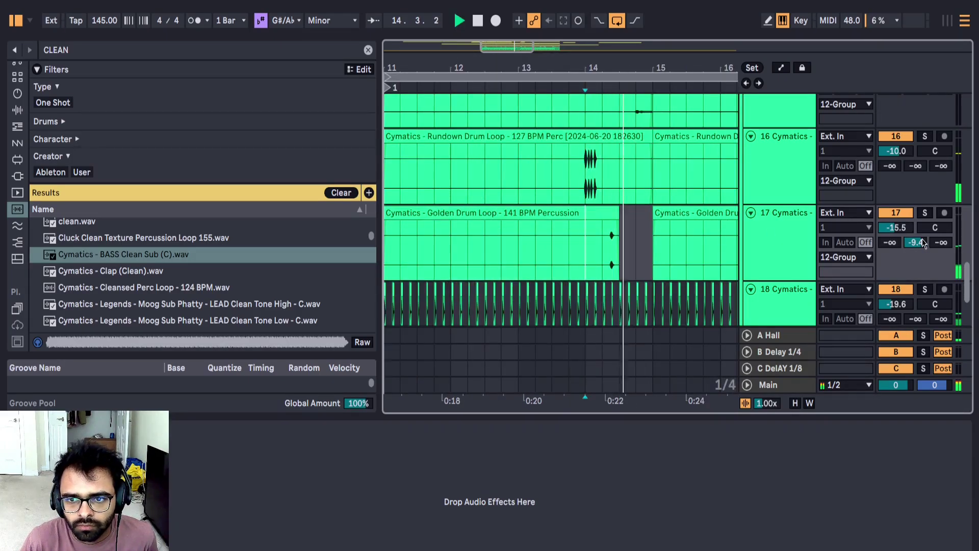
click(924, 214)
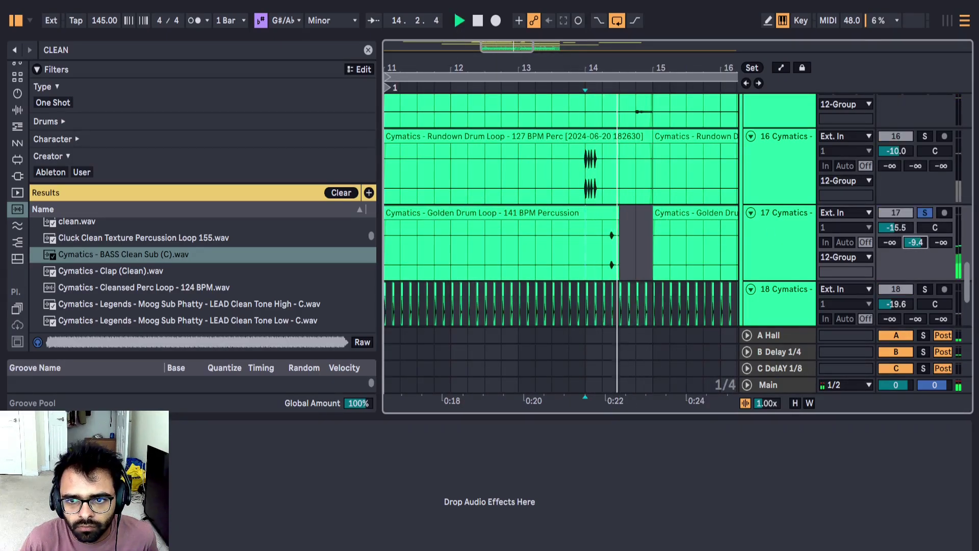
click(924, 217)
key(space)
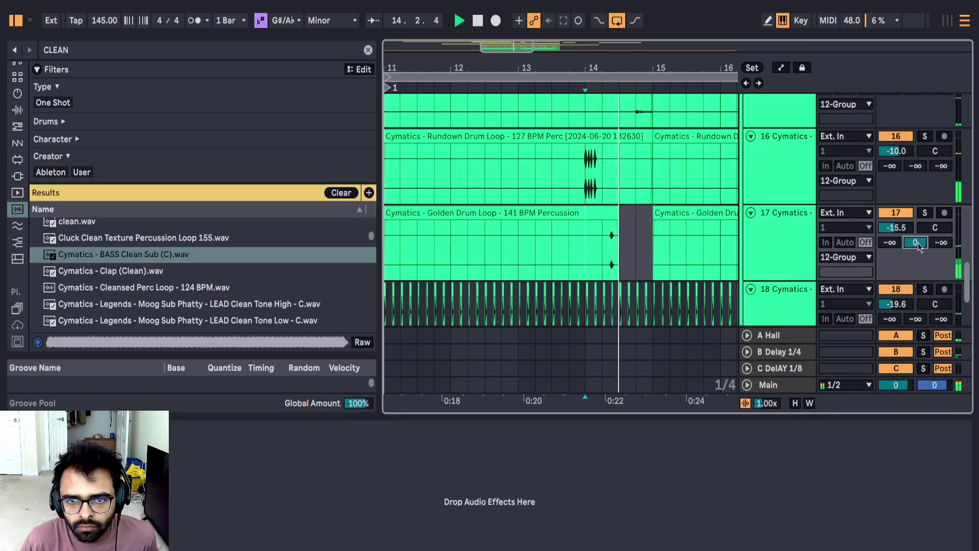
drag(918, 243, 918, 232)
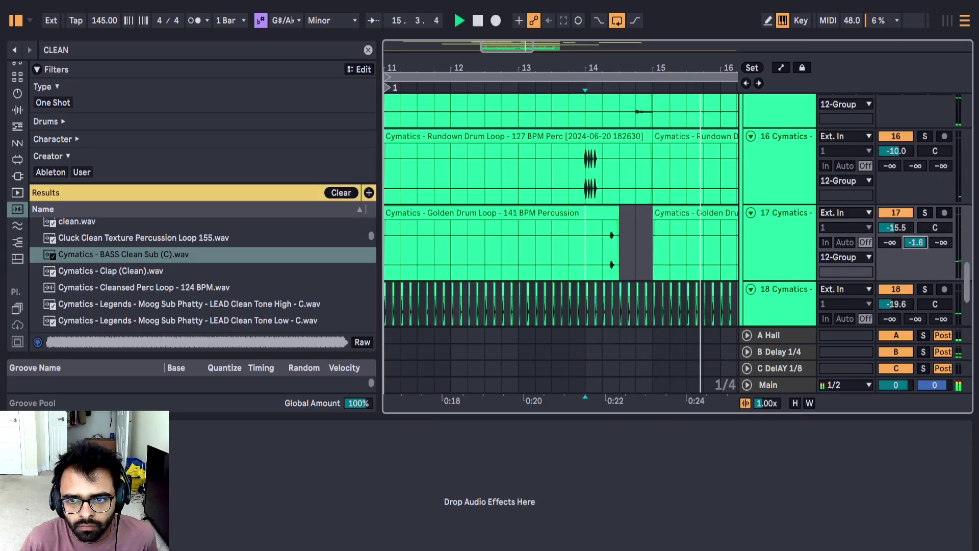
Step: Show the effects on the Delay 1/4 return track and display the whole arrangement with its groups folded
click(786, 353)
scroll(826, 526, right, 5)
scroll(771, 221, up, 10)
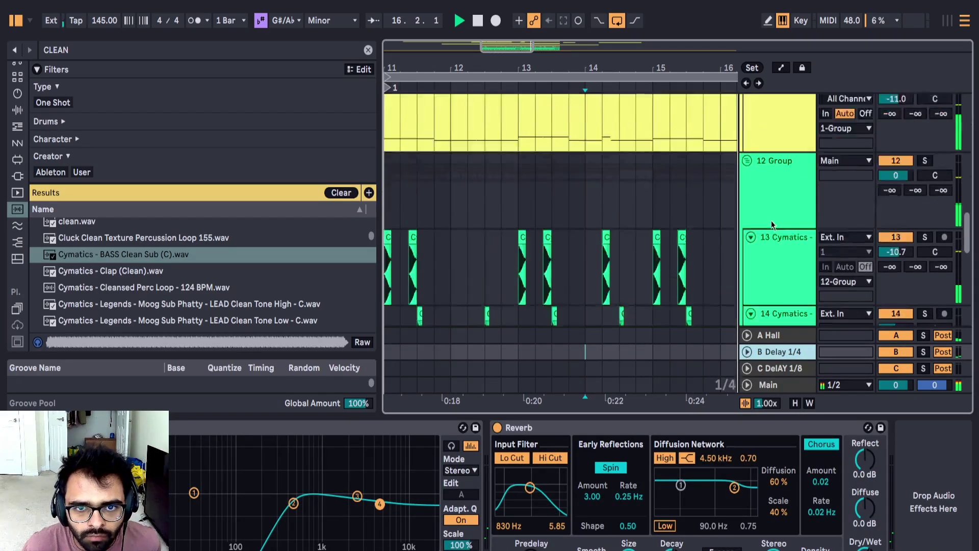
key(w)
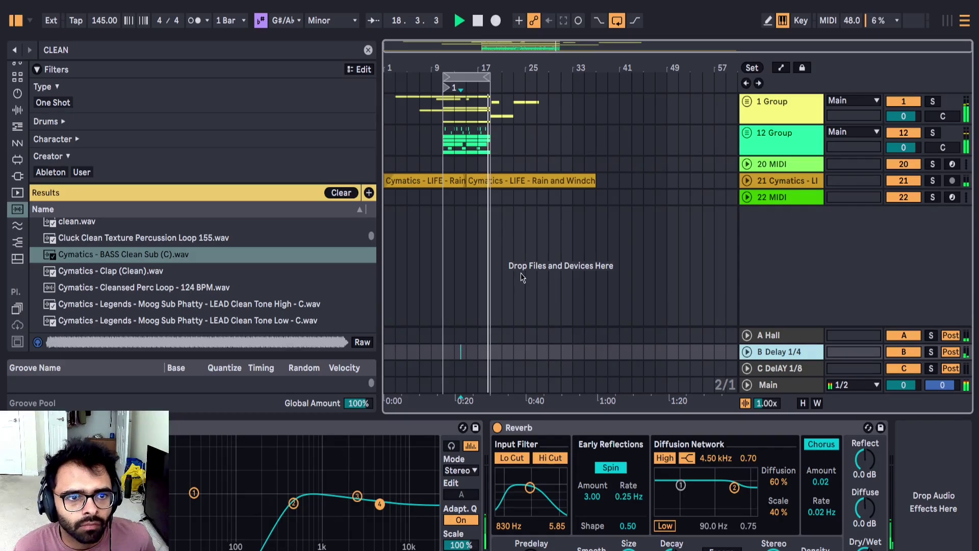
Step: Play from bar 17 with the arrangement loop off and unfold the groups to examine the clips on their tracks
scroll(475, 121, up, 5)
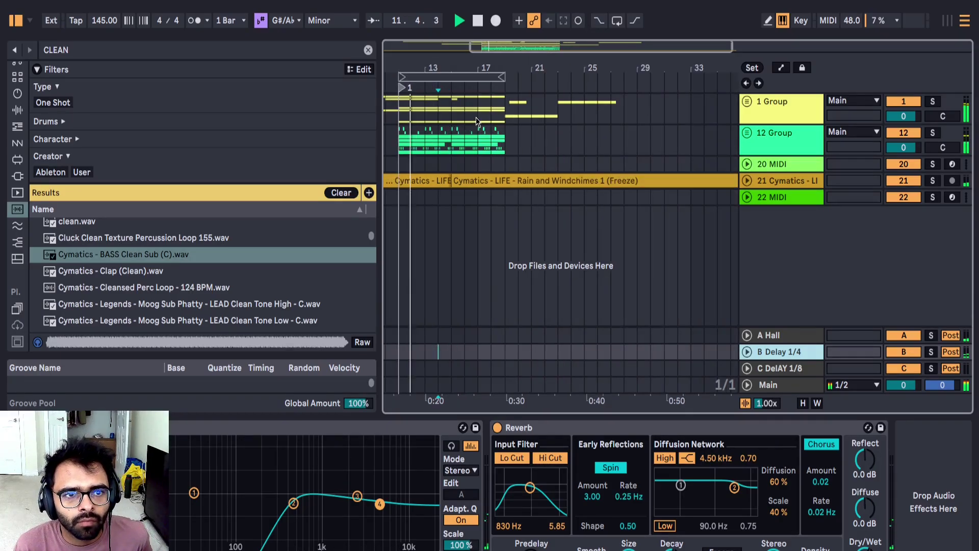
click(476, 121)
key(space)
key(space)
alt+click(747, 163)
scroll(468, 170, up, 5)
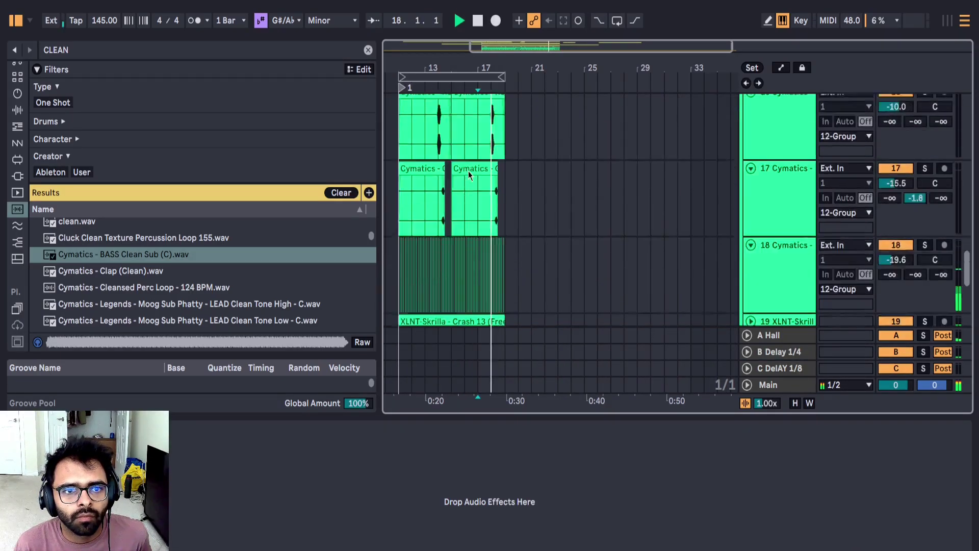
scroll(510, 174, up, 15)
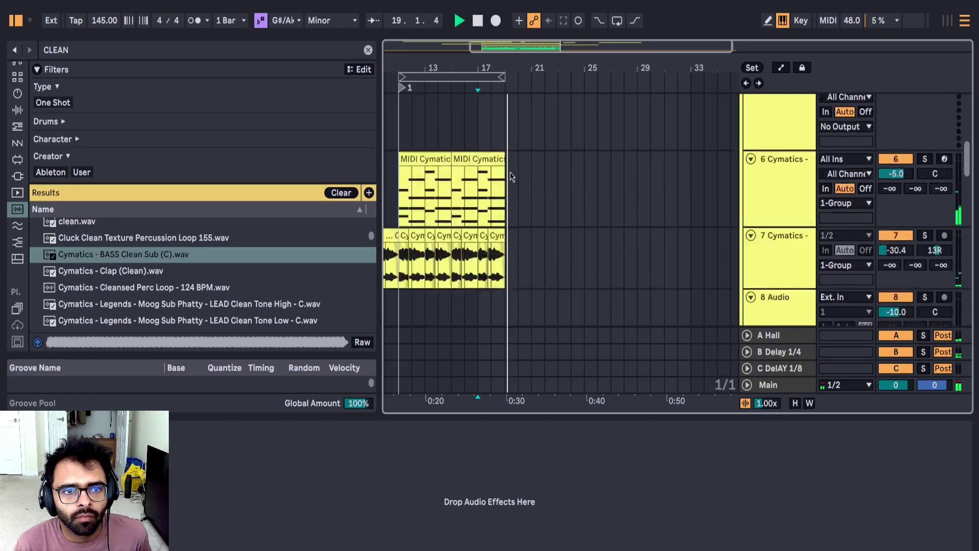
scroll(509, 171, up, 5)
scroll(509, 172, down, 5)
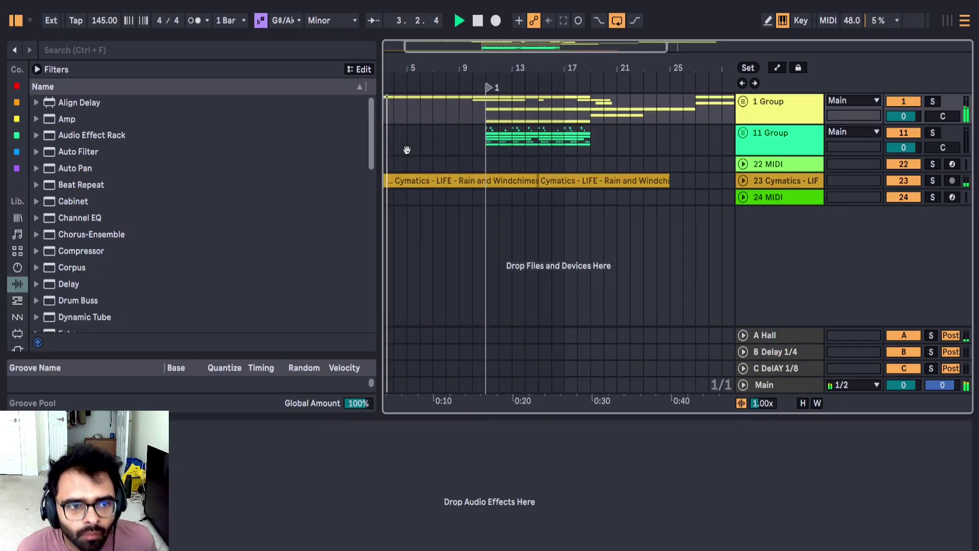
Step: Restart playback from about bar 10, just before the section marked 1
drag(406, 149, 442, 146)
click(504, 112)
key(space)
key(space)
Step: Unfold the Rain and Windchimes track 23, set its volume to about -9.9 dB and fold it again
scroll(636, 197, down, 4)
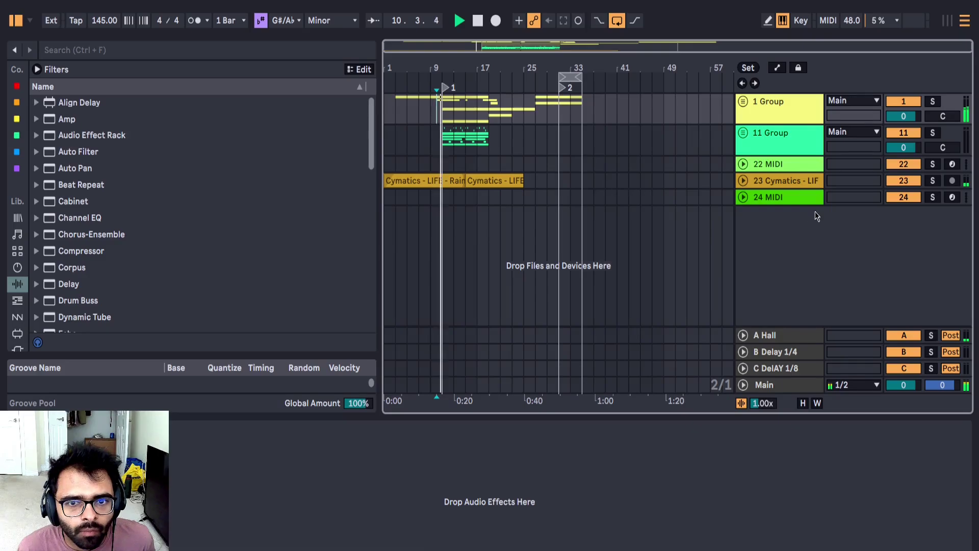
click(743, 181)
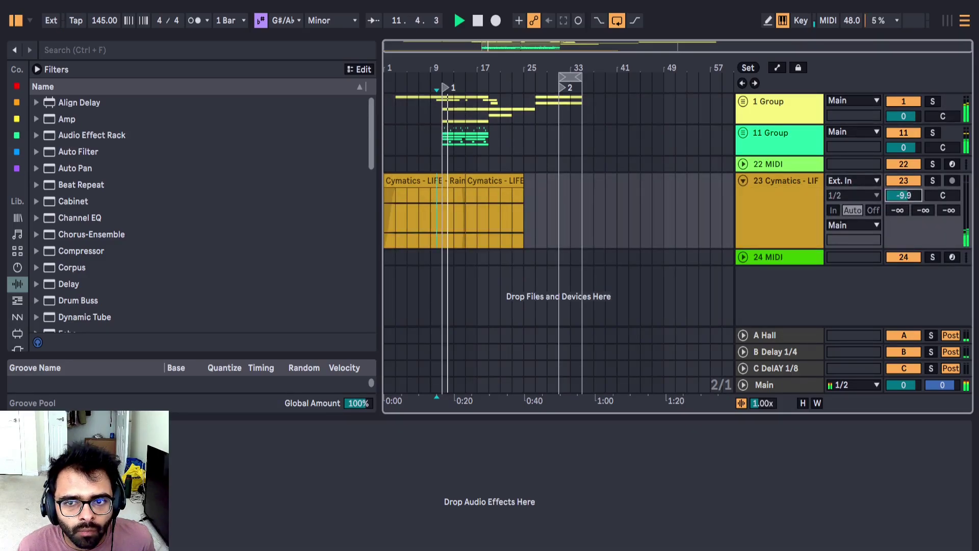
click(743, 181)
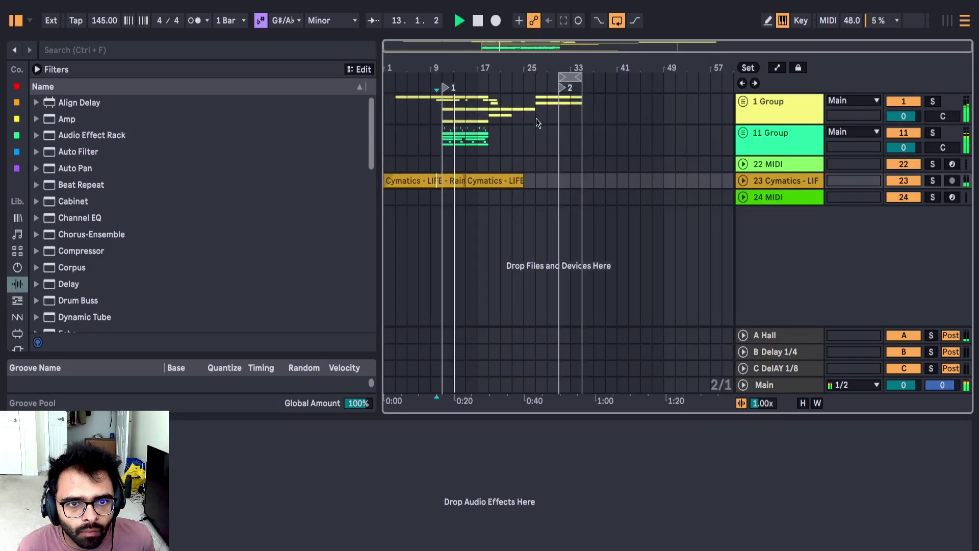
Step: Unfold the first group to show its instrument and guitar tracks during playback
click(743, 102)
scroll(747, 104, down, 3)
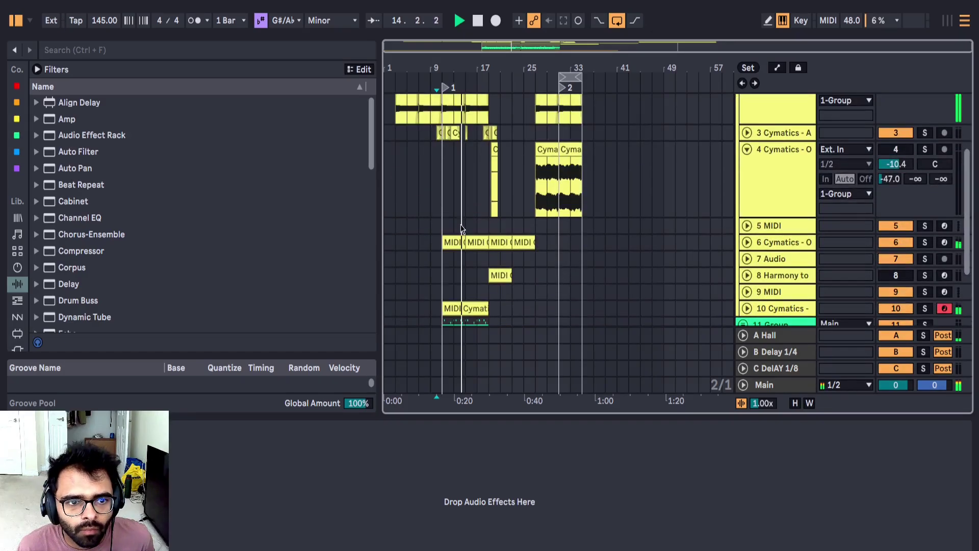
Step: Unfold track 6 and open its MIDI clip at bar 19 for note editing
scroll(456, 227, up, 3)
scroll(680, 204, down, 2)
click(747, 190)
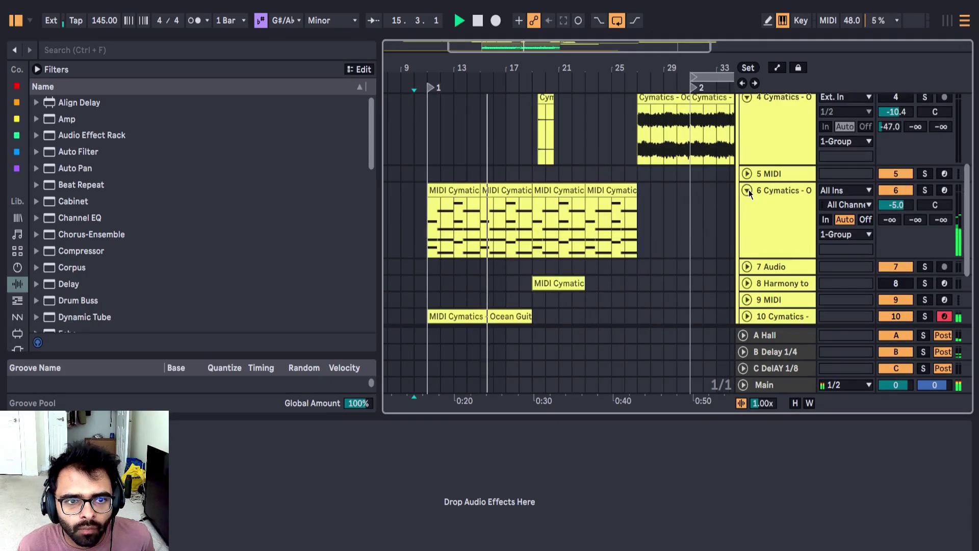
double_click(547, 201)
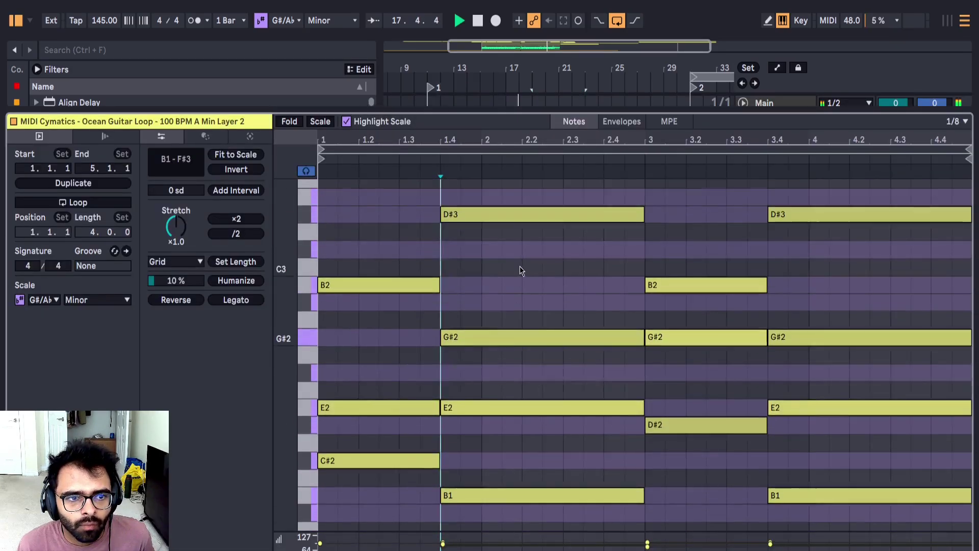
Step: Add two eighth notes at the end of the clip's second bar, G#3 at 2.3 and E3 at 2.4
scroll(520, 270, up, 5)
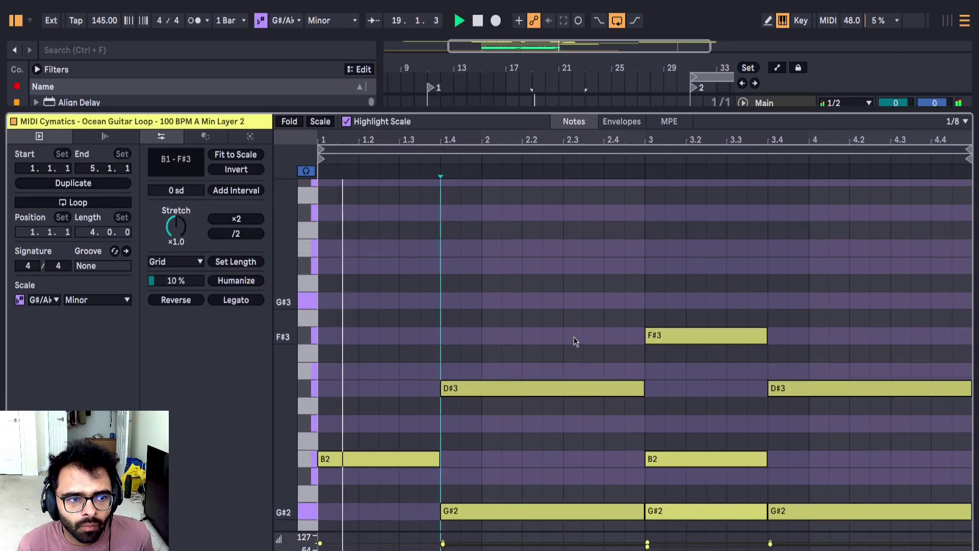
double_click(566, 334)
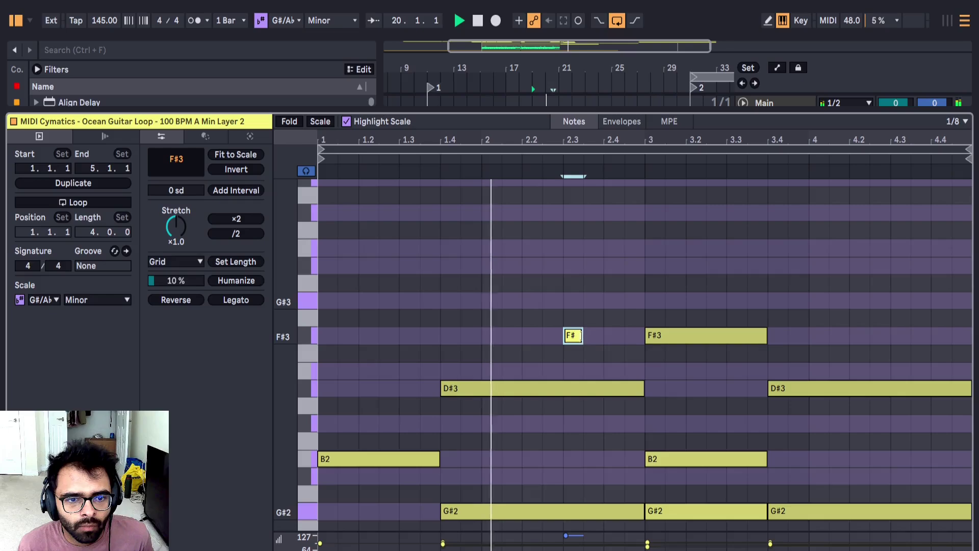
double_click(612, 370)
key(space)
drag(563, 310, 643, 371)
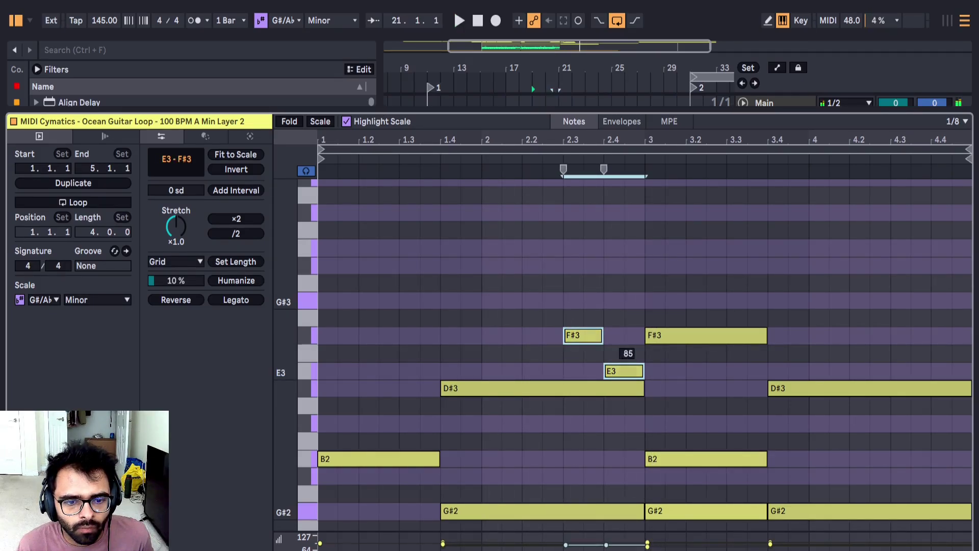
click(587, 337)
drag(588, 337, 589, 305)
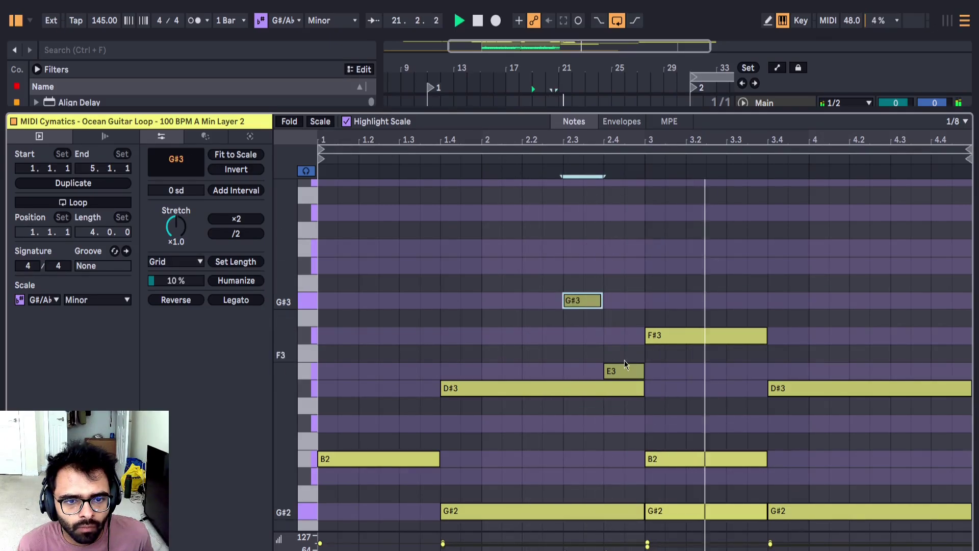
Step: Add a short F#3 note at 2.3 and transpose the three added notes down together, making them C#3, B2 and A2
scroll(602, 301, down, 2)
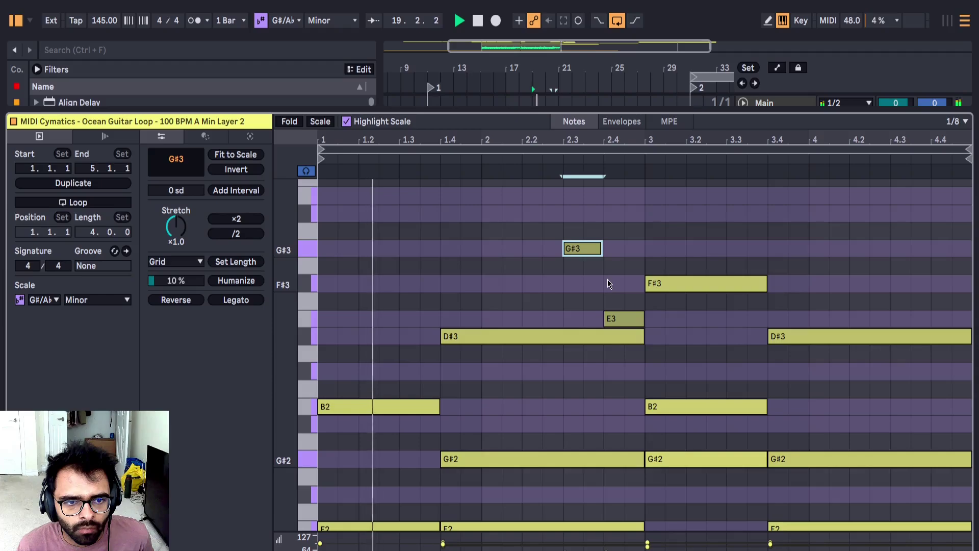
double_click(564, 286)
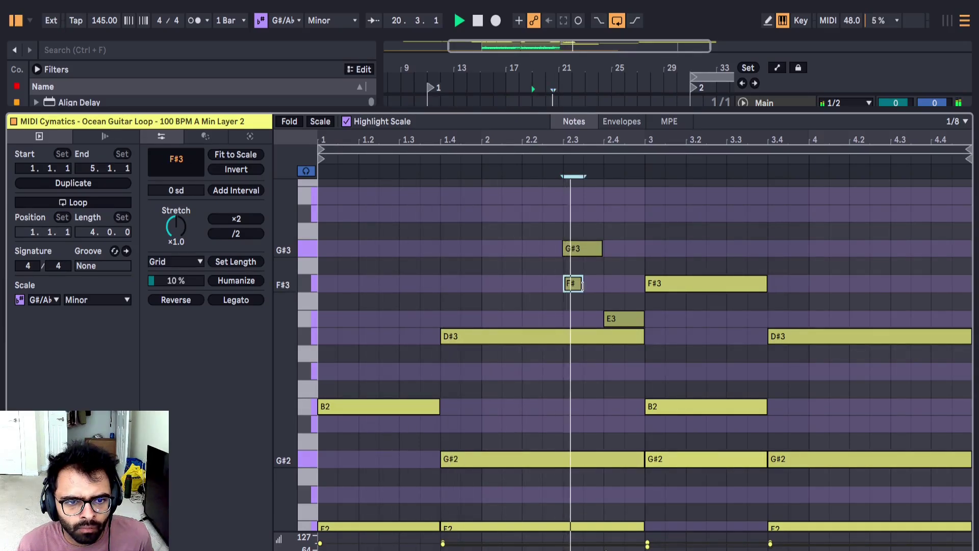
drag(572, 250, 587, 378)
click(612, 317)
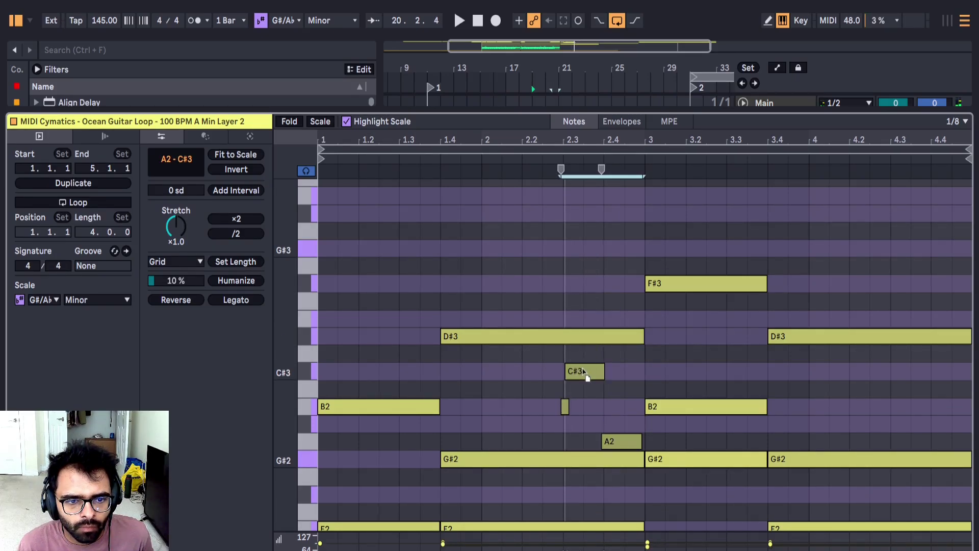
Step: Raise the added A2 note at 2.4 to A#2 and finally to D#3 while playing back the melody
click(625, 375)
key(space)
drag(624, 441, 625, 424)
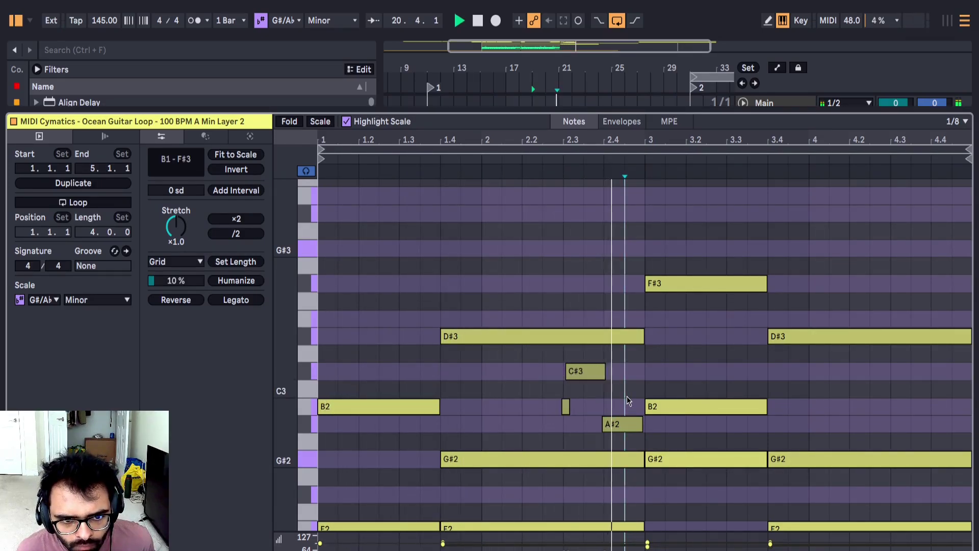
click(626, 419)
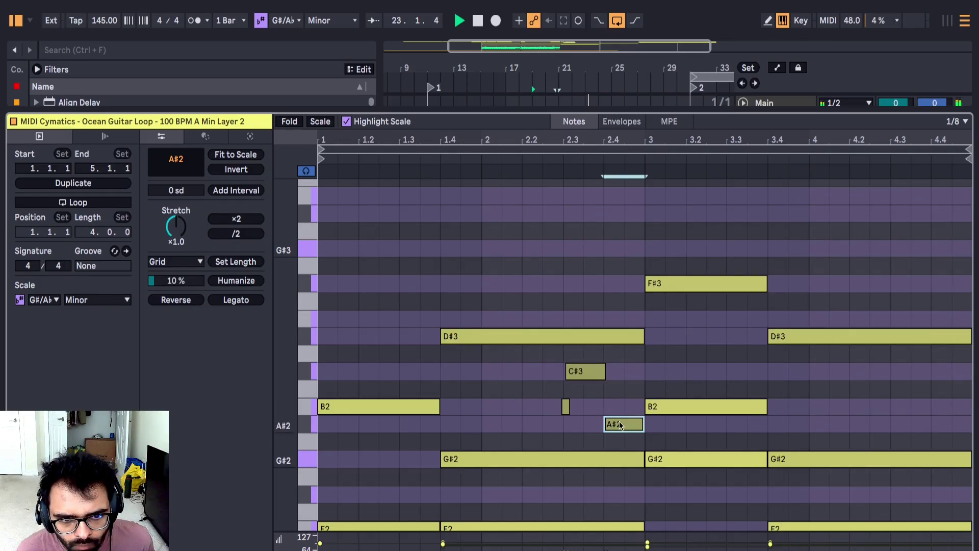
drag(623, 424, 620, 335)
click(606, 151)
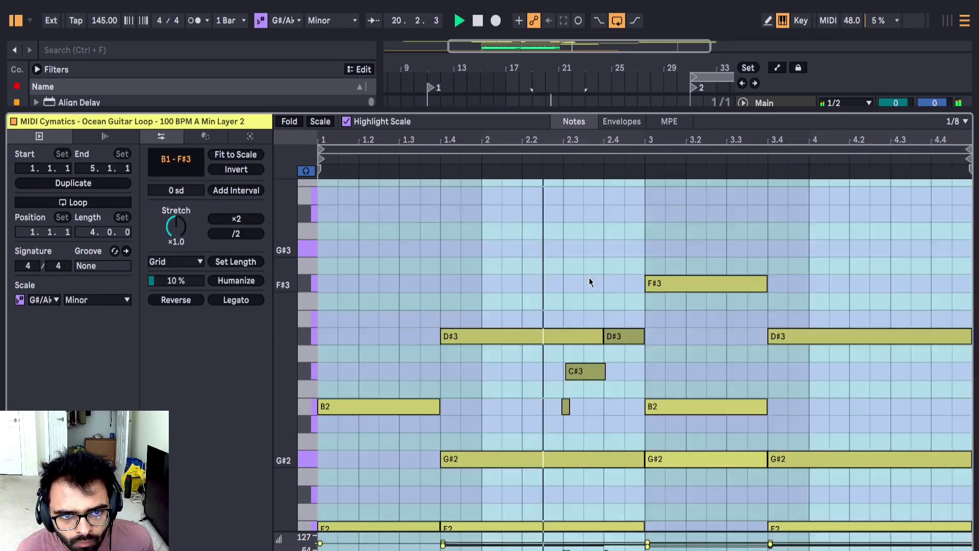
Step: Return to the arrangement and duplicate the edited track 6 clip over the one at bar 23
click(589, 277)
key(shift+Tab)
scroll(566, 229, down, 5)
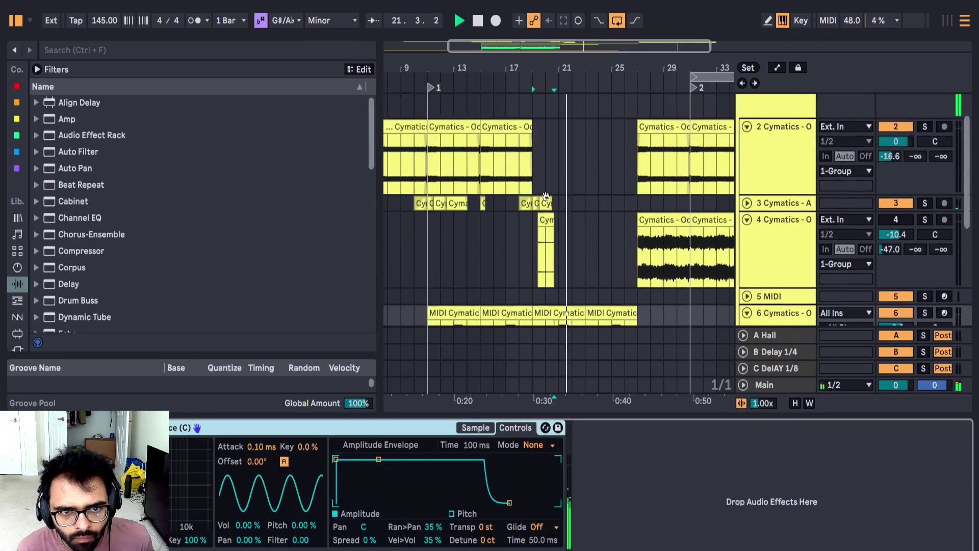
click(555, 209)
key(ctrl+d)
scroll(673, 261, down, 2)
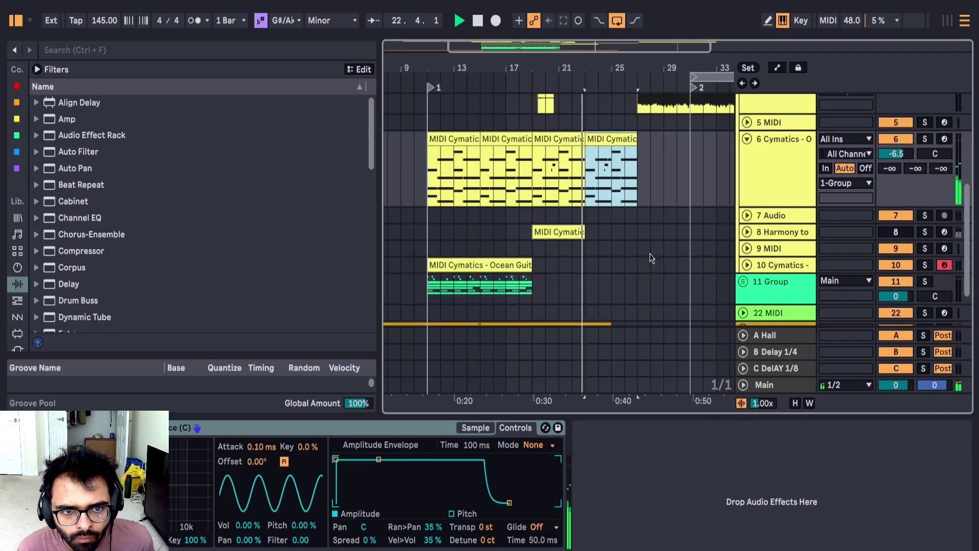
Step: Collapse all the track lanes in the arrangement to their minimum height
scroll(651, 258, up, 3)
scroll(607, 209, up, 3)
click(759, 201)
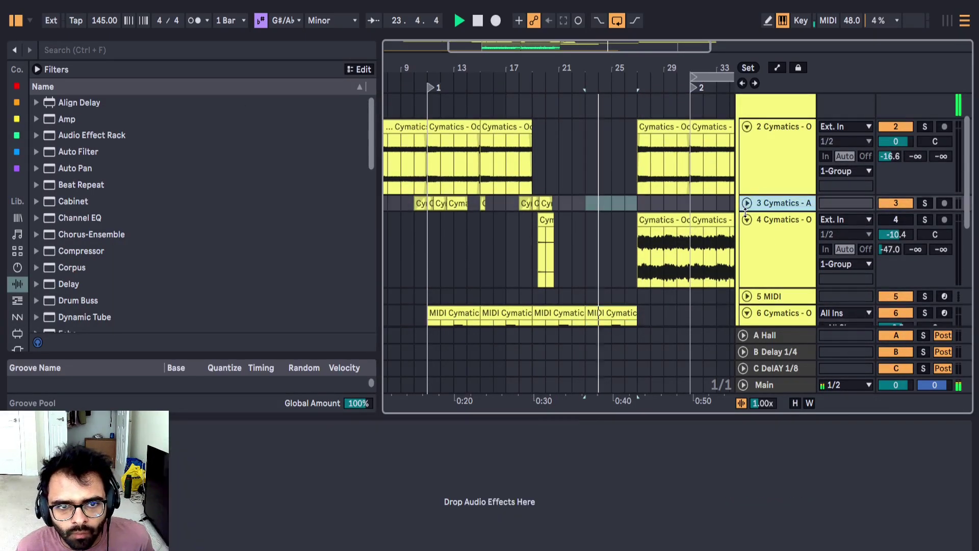
click(743, 223)
alt+click(744, 220)
Step: Select bars 11 to 27 of 11 Group and duplicate them so the pattern repeats from bar 27
scroll(586, 240, down, 4)
scroll(477, 270, down, 3)
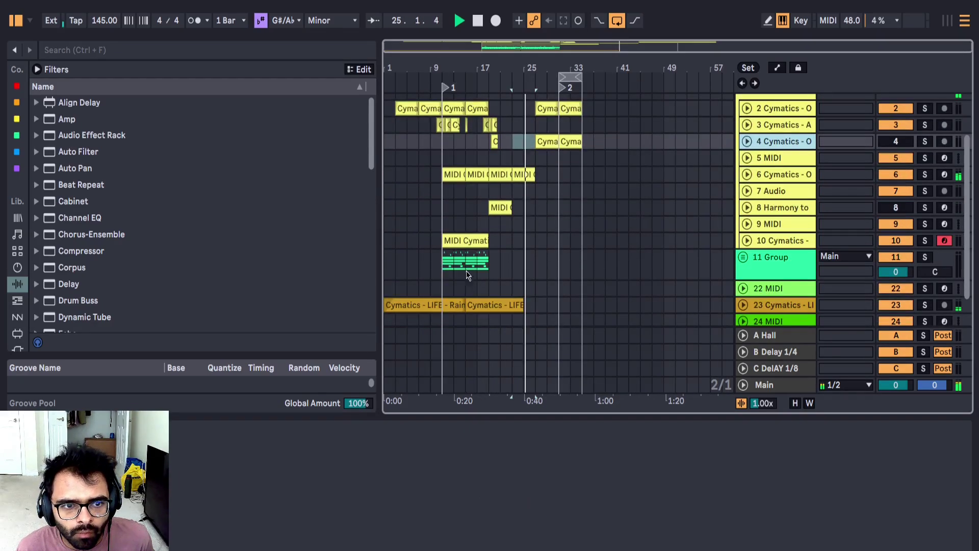
click(464, 271)
shift+click(531, 261)
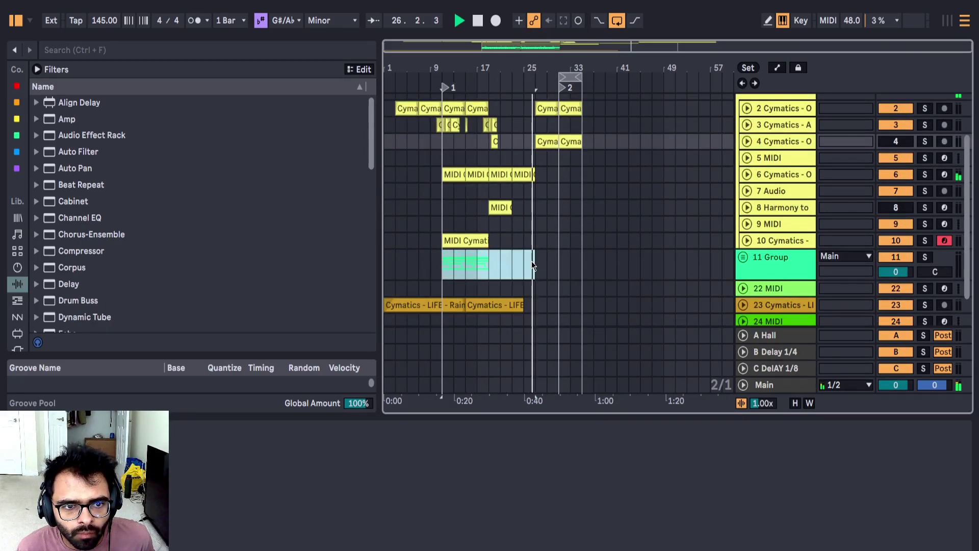
key(ctrl+d)
Step: Fold 1 Group so all its tracks can be edited as one lane
click(478, 240)
scroll(488, 227, up, 3)
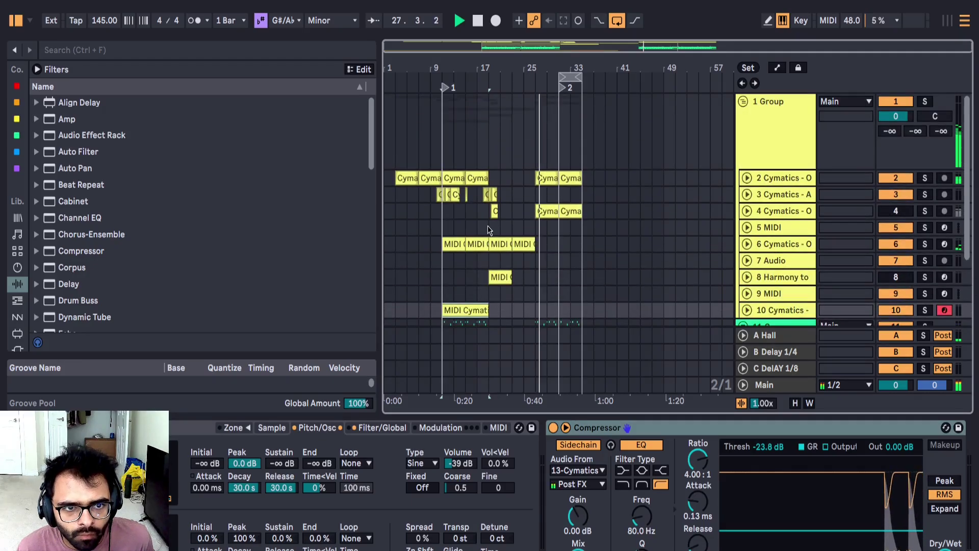
click(441, 197)
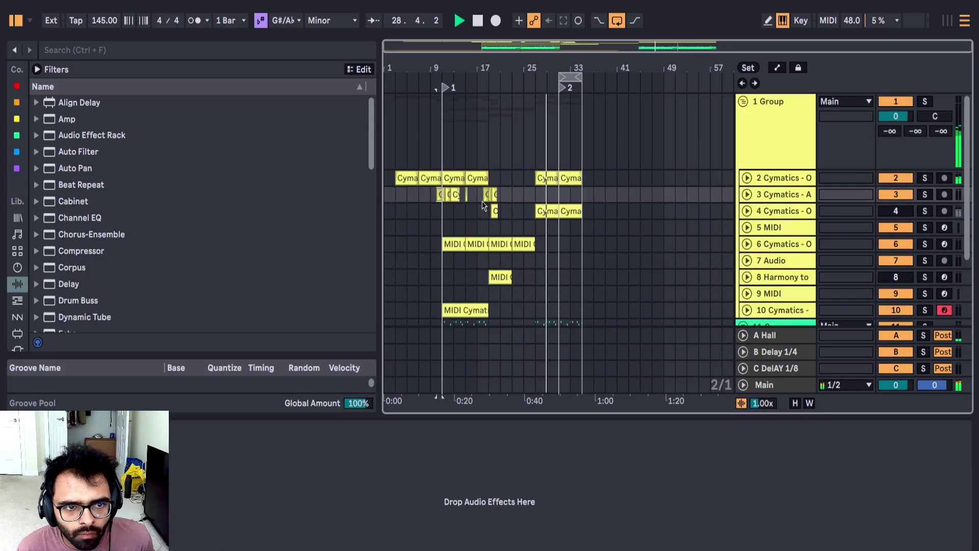
click(743, 101)
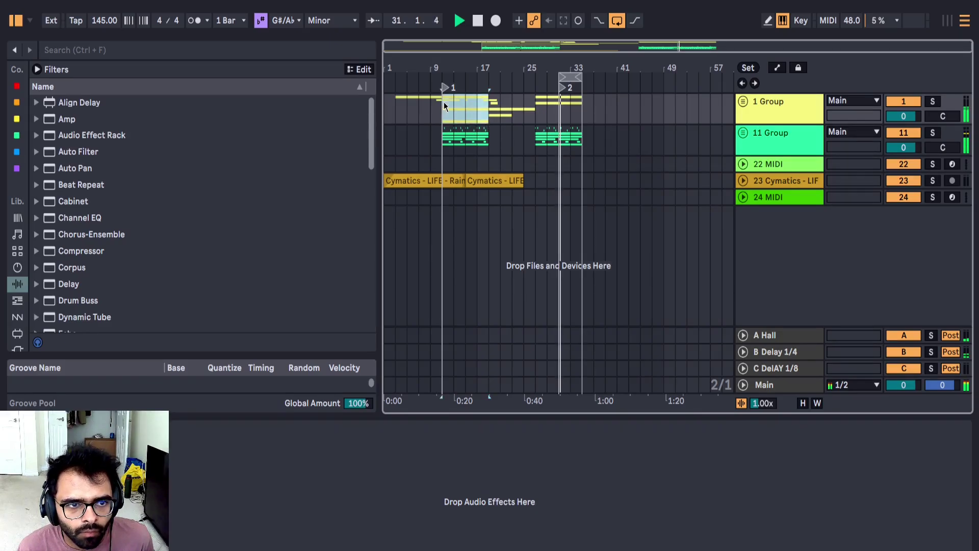
Step: Copy bars 11 to 19 of 1 Group and paste them at bar 27
click(535, 105)
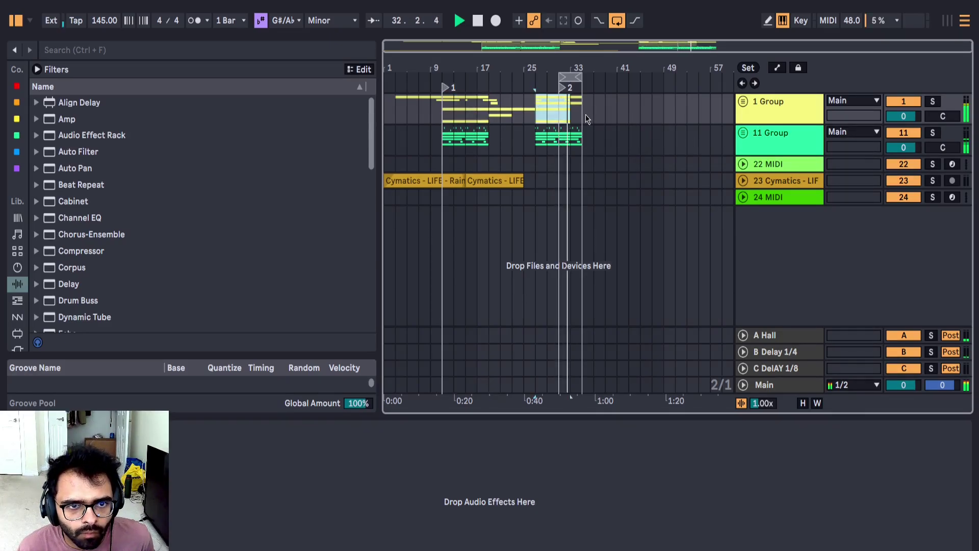
scroll(540, 115, up, 3)
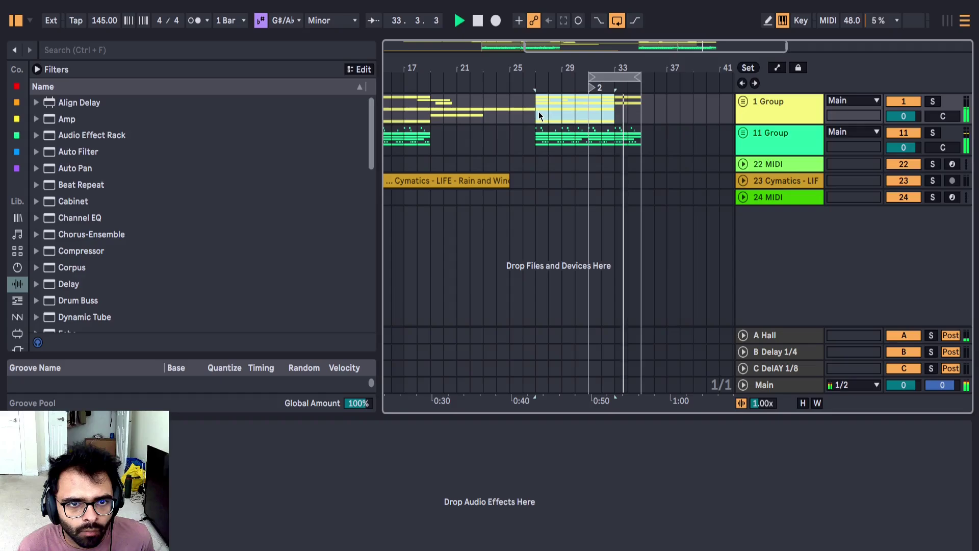
scroll(539, 112, down, 3)
click(442, 105)
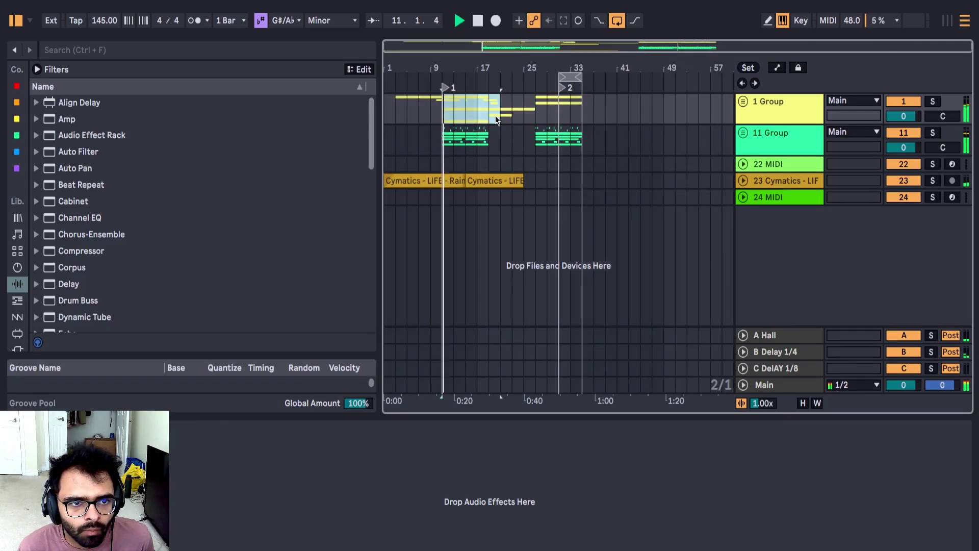
drag(494, 116, 485, 124)
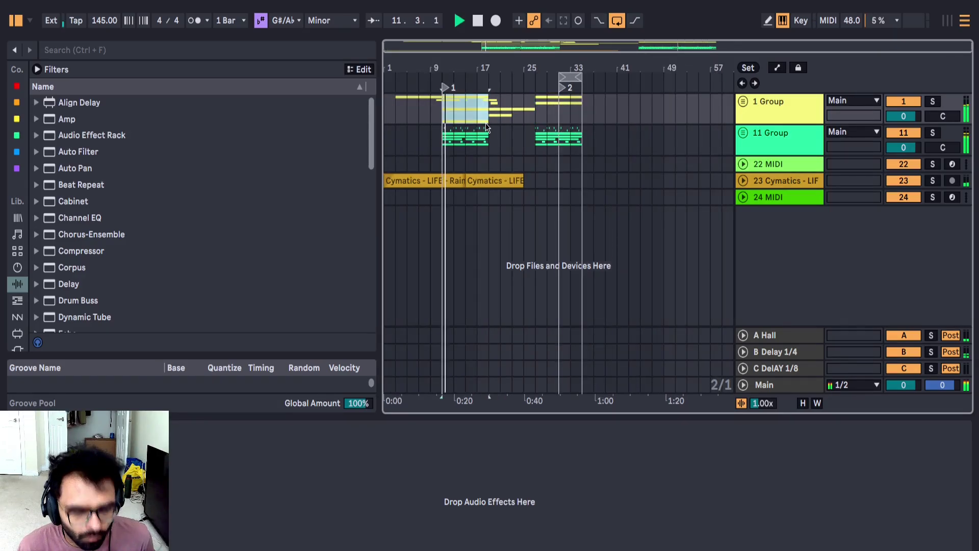
click(536, 112)
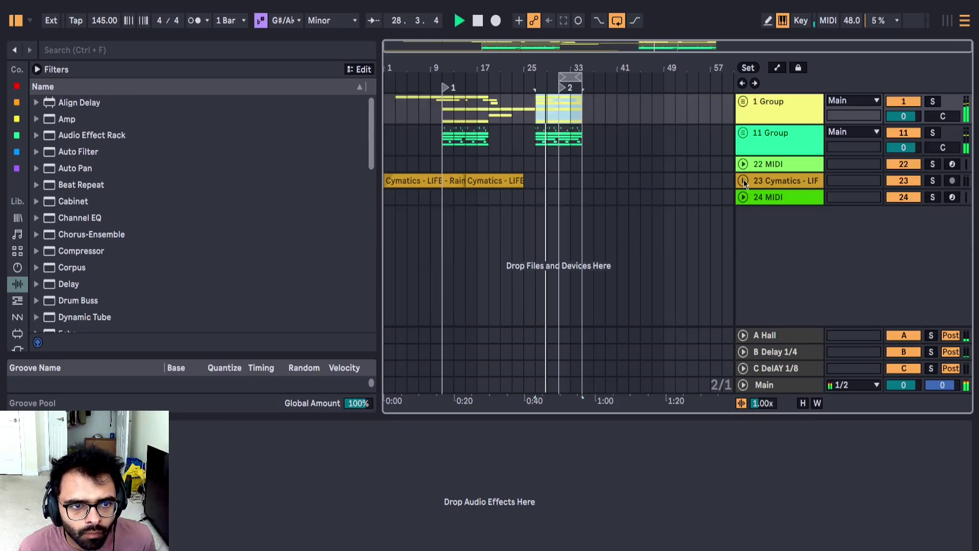
Step: Trim the end of the second rain clip on track 23 to bar 23 and copy an eight-bar stretch to bar 27
drag(525, 183, 514, 183)
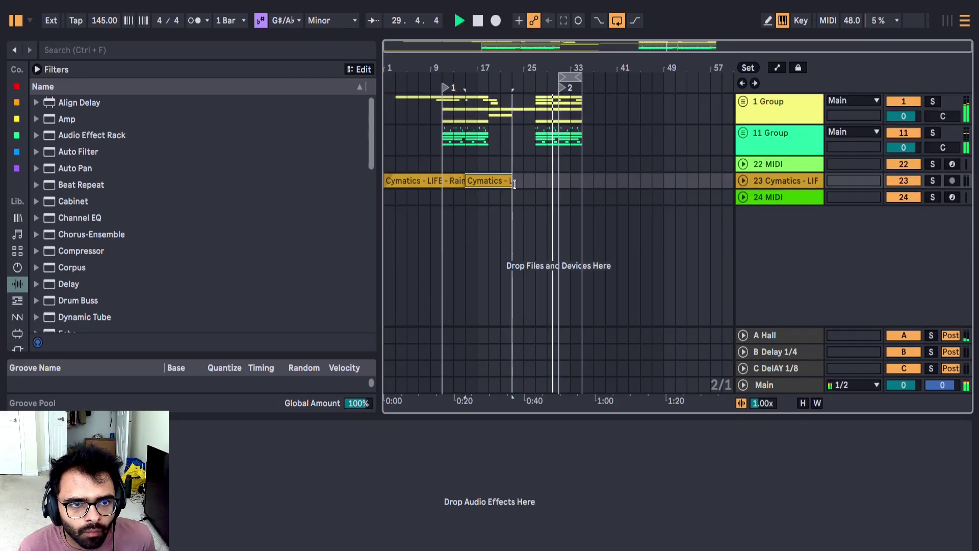
drag(444, 181, 583, 179)
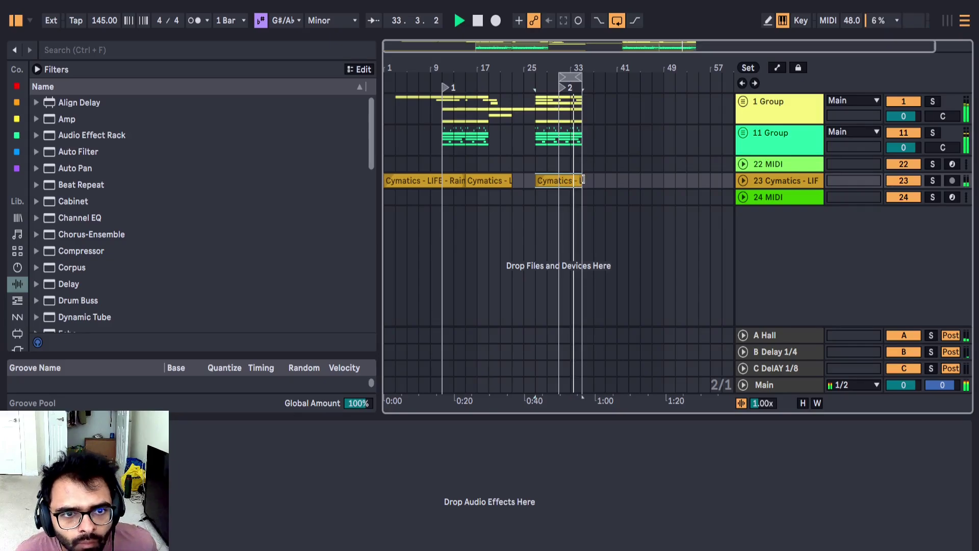
Step: Unfold all the groups, inspect 11 Group's tracks, and play the arrangement from bar 19
alt+click(743, 133)
click(775, 152)
scroll(687, 195, down, 8)
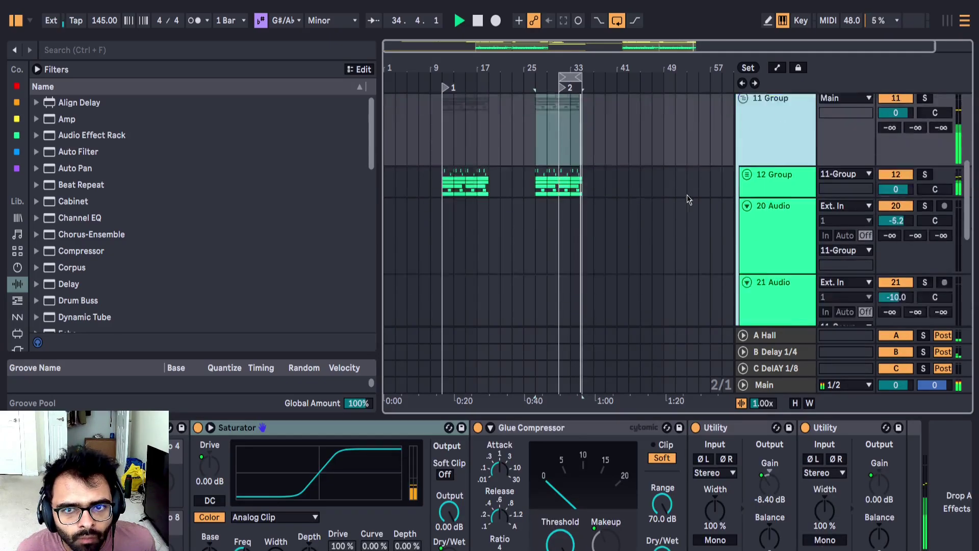
scroll(510, 143, up, 1)
scroll(504, 140, up, 2)
click(490, 176)
key(space)
key(space)
scroll(497, 171, up, 8)
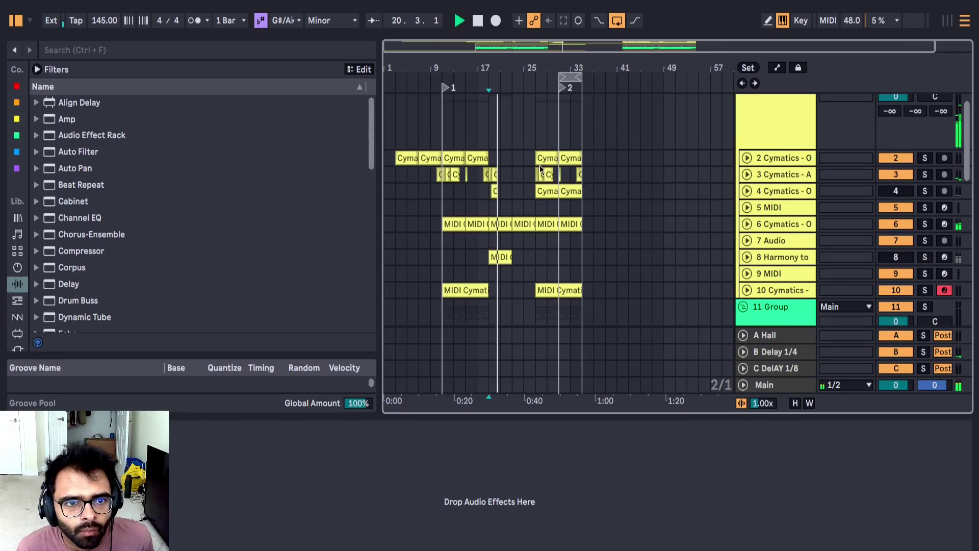
Step: Unfold all the track lanes and activate guitar loop track 4
scroll(537, 163, up, 3)
click(541, 156)
scroll(547, 163, down, 1)
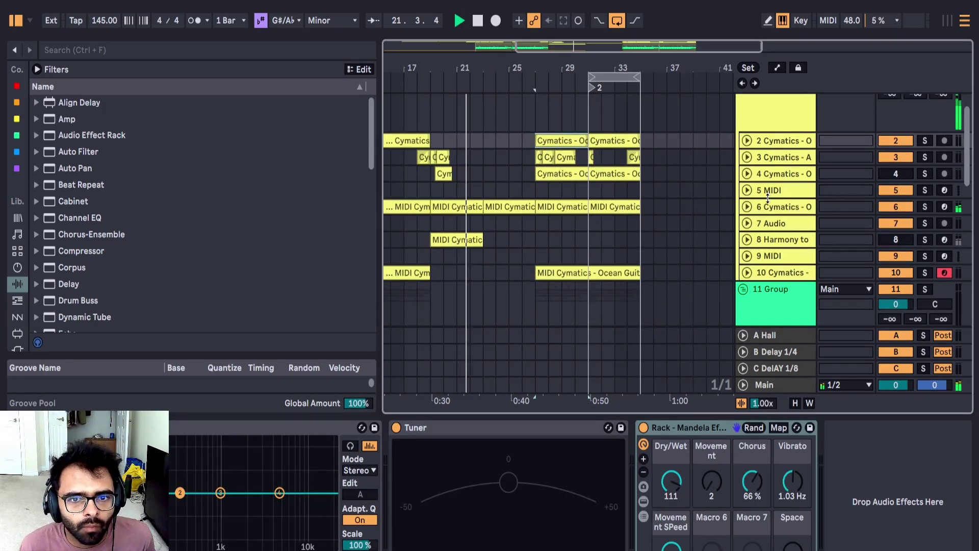
alt+click(748, 207)
scroll(663, 217, up, 3)
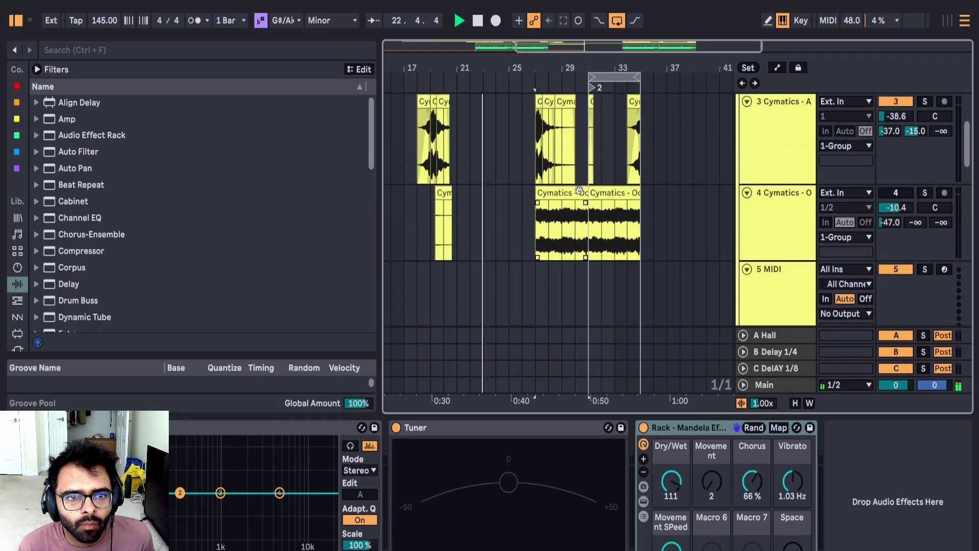
click(896, 193)
Step: Place a copy of the faded-in Arp Strike clip on track 3 from bar 26 to bar 27
scroll(552, 164, up, 4)
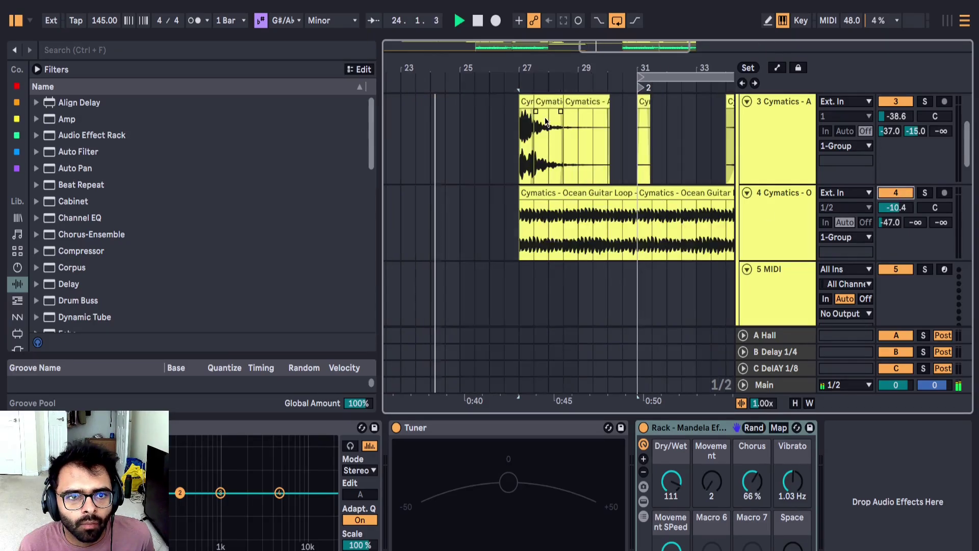
mouse_move(507, 122)
mouse_down()
mouse_move(493, 125)
mouse_move(510, 121)
mouse_up()
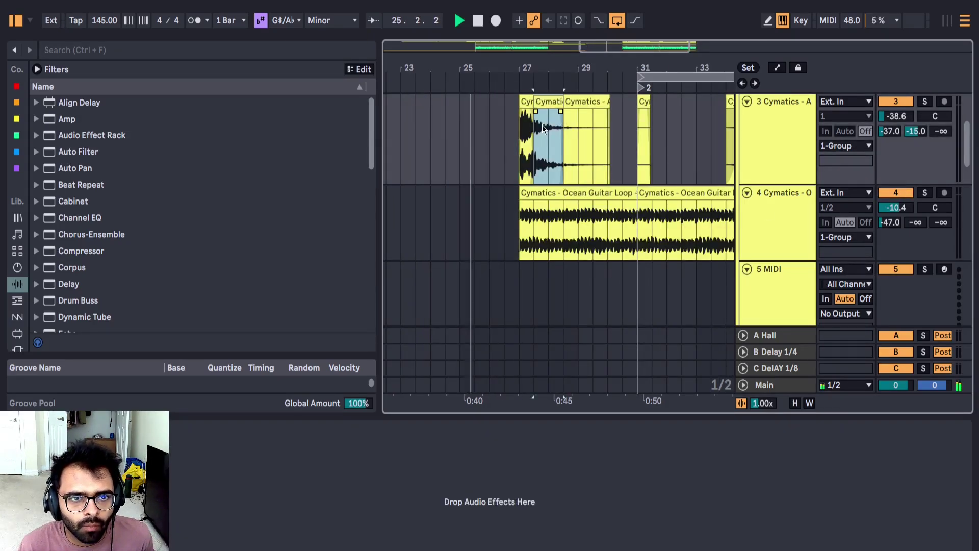
scroll(535, 137, down, 3)
scroll(534, 136, up, 3)
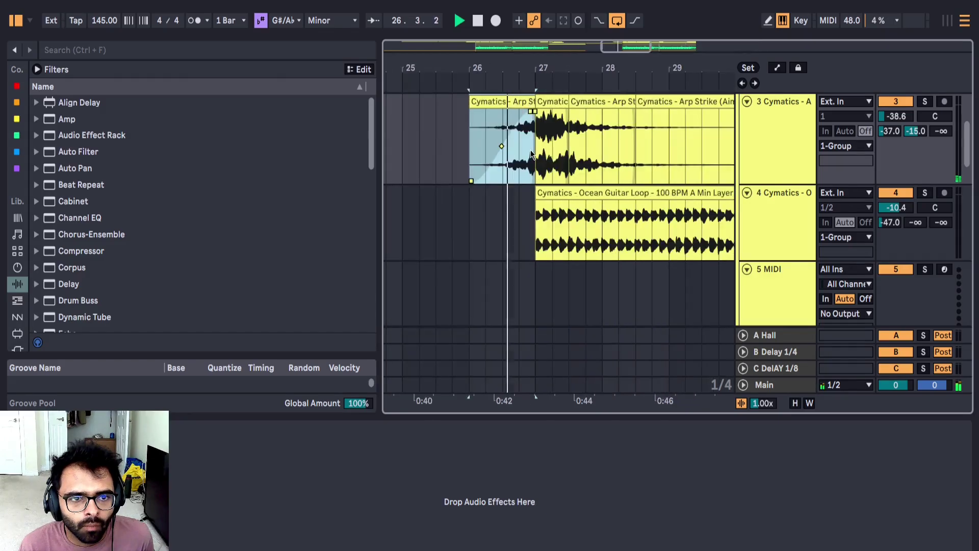
Step: Lower track 4's volume to -33.8 dB and select its guitar loop clip at bar 27
scroll(571, 177, down, 3)
drag(895, 208, 896, 234)
click(579, 193)
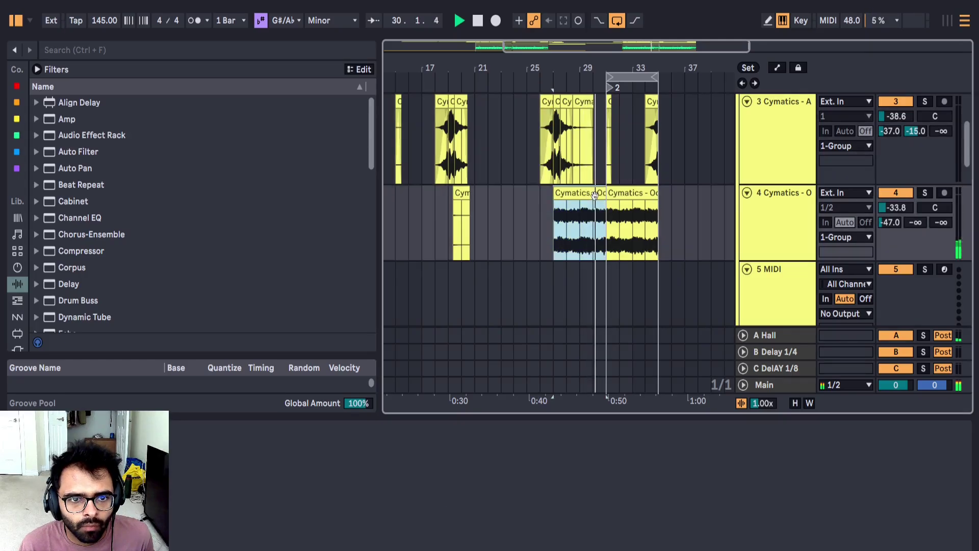
Step: Solo track 4 and set the pitch of its guitar loop clip at bar 27 to -12 semitones
key(space)
key(space)
click(924, 193)
key(shift+Tab)
click(180, 168)
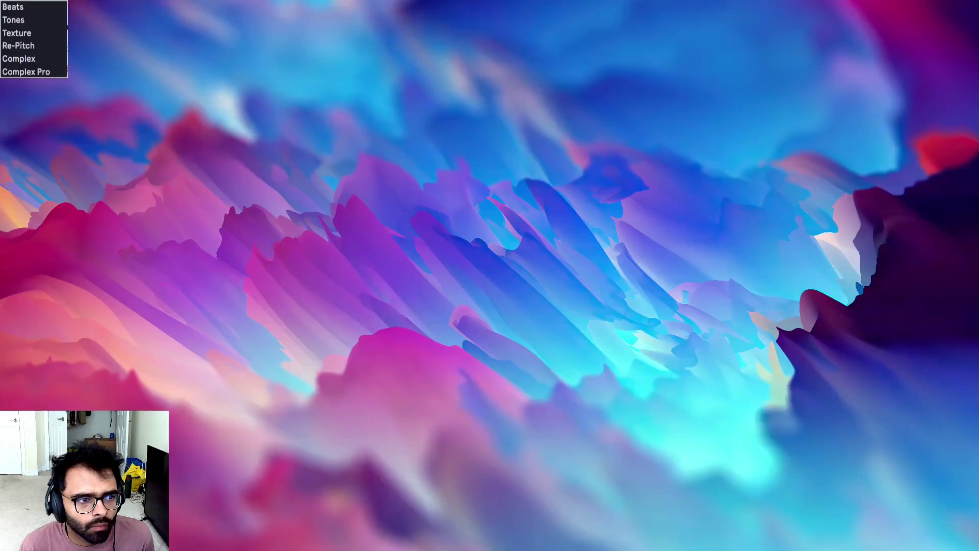
click(179, 215)
click(245, 275)
text(-12)
key(Return)
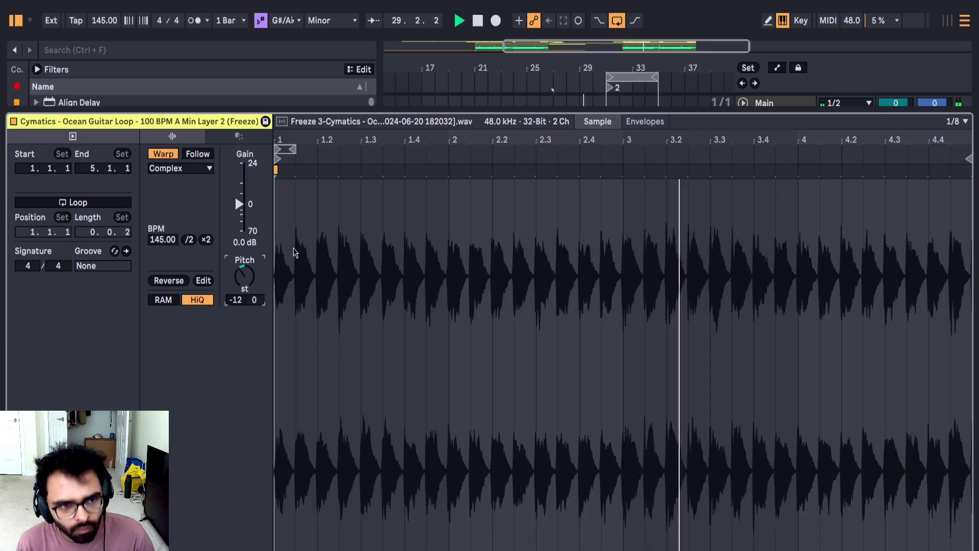
Step: Review the guitar loop clip's warp mode options and play the soloed clip from bar 27
key(shift+Tab)
scroll(524, 191, up, 1)
key(shift+Tab)
click(182, 169)
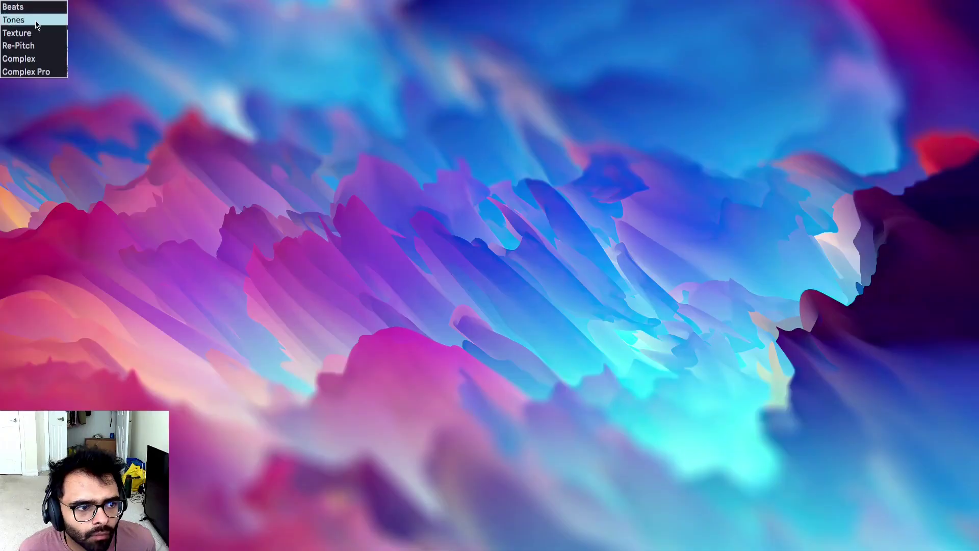
click(178, 227)
key(shift+Tab)
key(space)
key(space)
scroll(794, 197, up, 1)
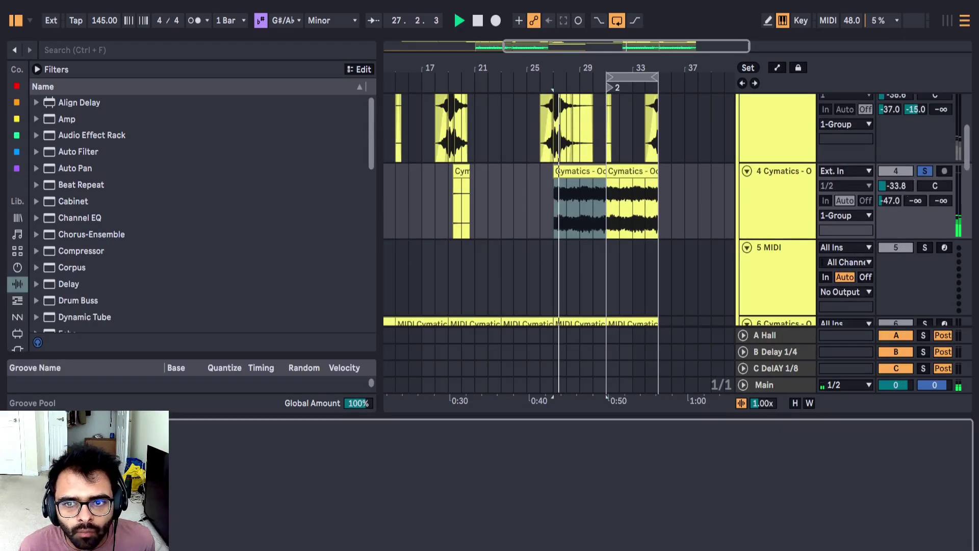
Step: Raise track 4's volume to -20.4 dB and unsolo the track
mouse_move(905, 185)
mouse_down()
mouse_move(905, 170)
mouse_move(907, 189)
mouse_up()
click(925, 171)
scroll(574, 280, up, 1)
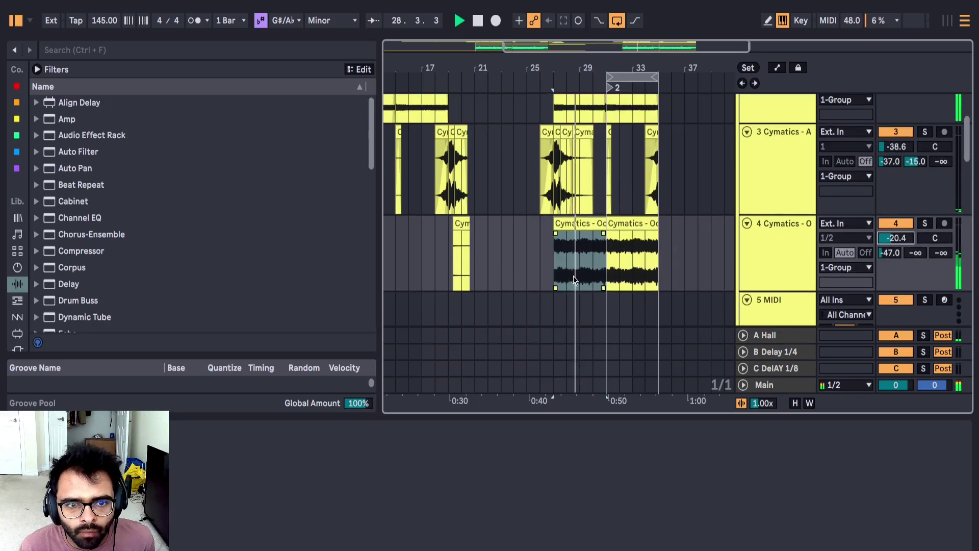
Step: Set the bar 27 guitar loop clip's pitch to +12 semitones and lower its gain to -5.7 dB
key(shift+Tab)
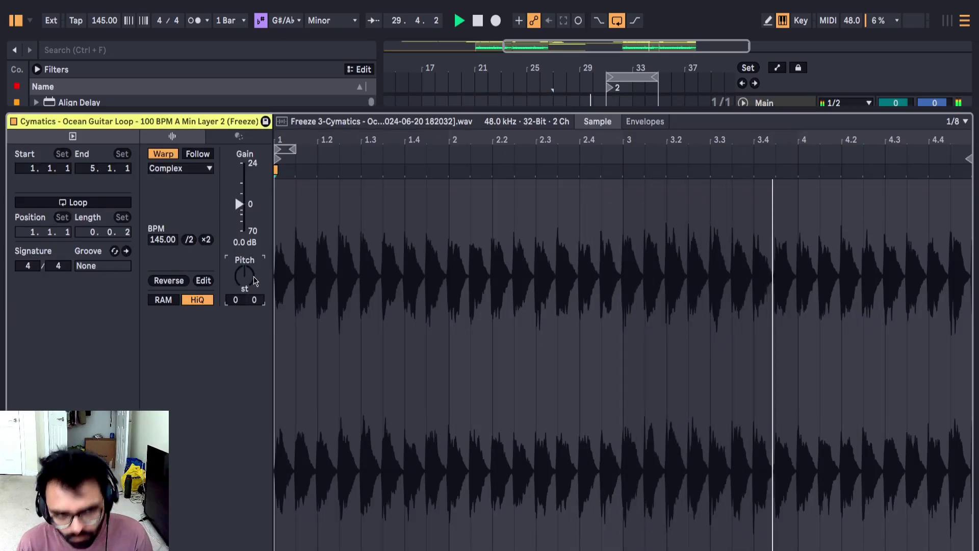
text(12)
key(Return)
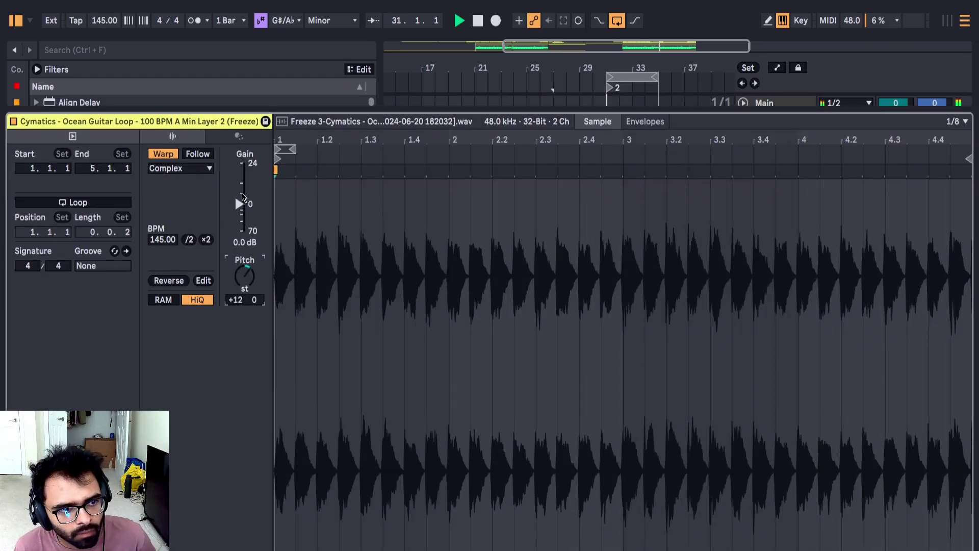
Step: Set the clip's warp mode to Beats, preserving 1/8 divisions with back-and-forth transient looping
click(181, 168)
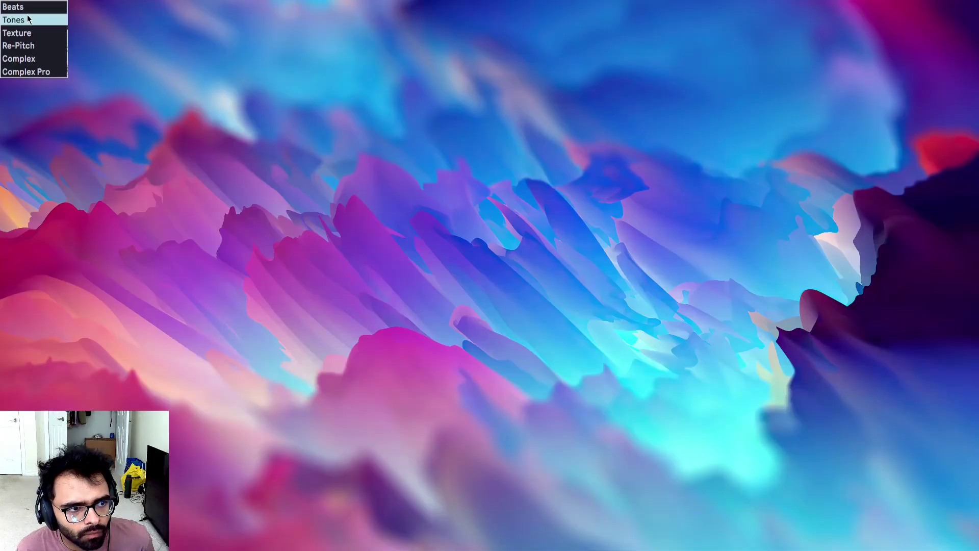
click(27, 18)
click(176, 169)
click(24, 18)
click(174, 168)
click(19, 9)
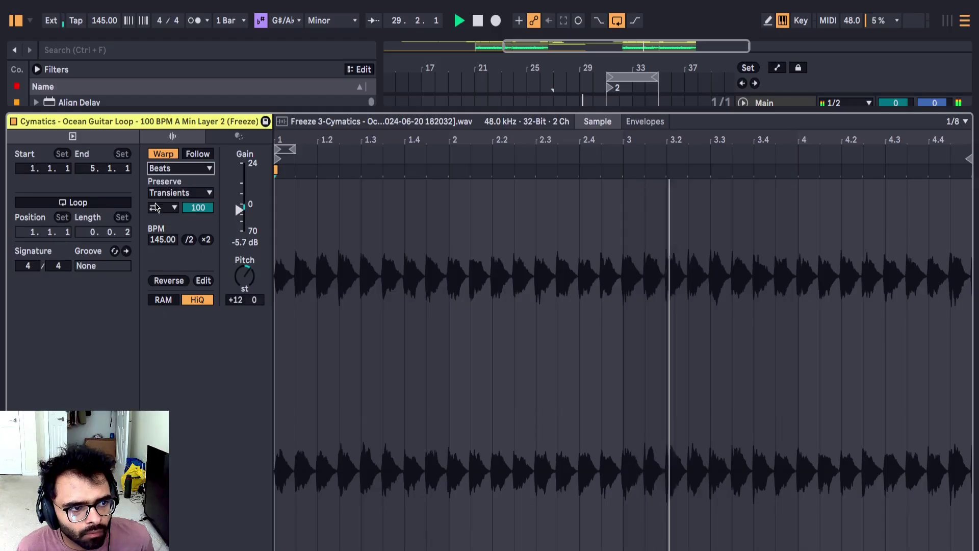
click(174, 193)
click(18, 42)
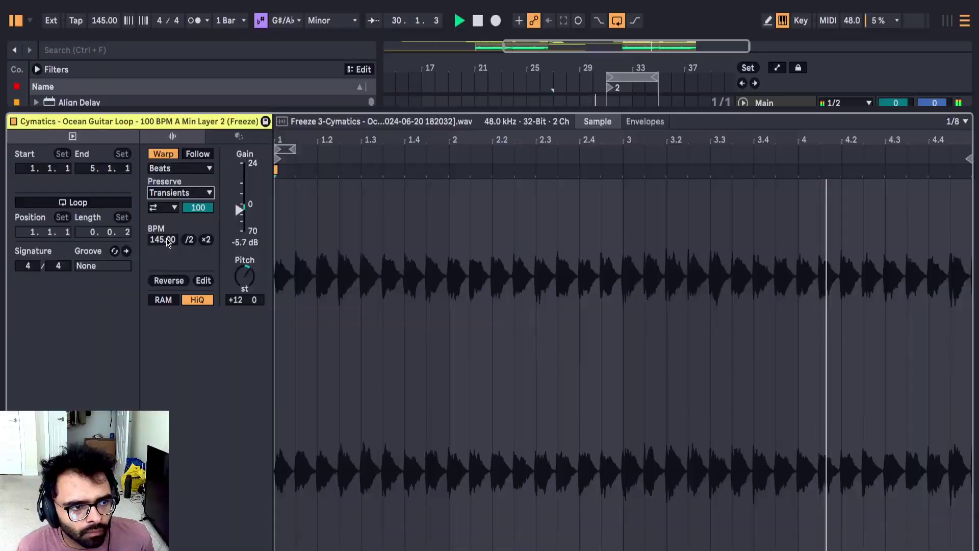
click(163, 207)
click(16, 5)
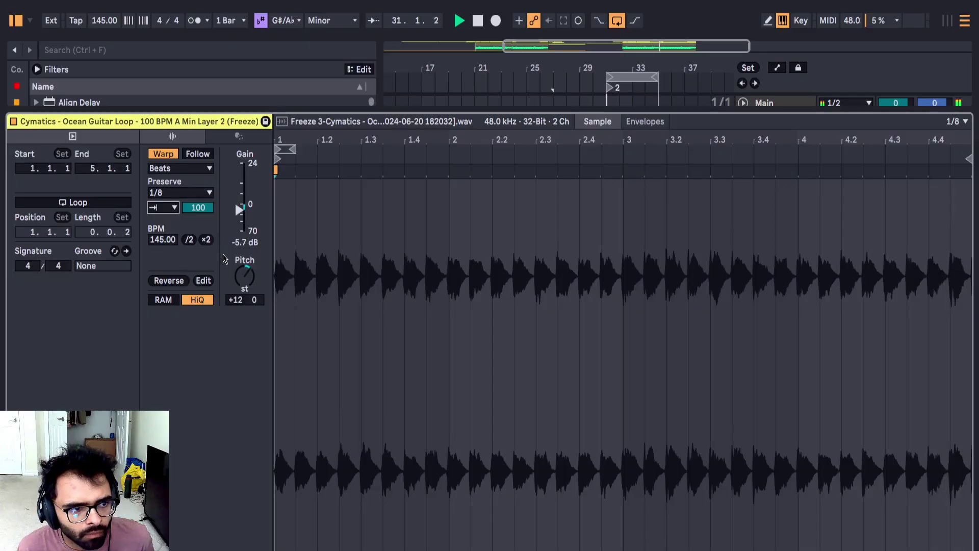
click(173, 208)
click(17, 33)
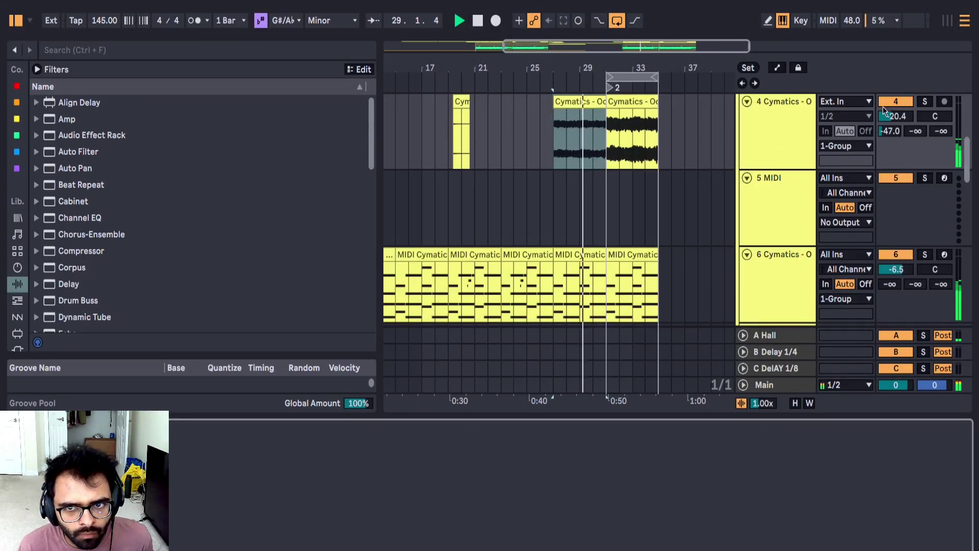
Step: Solo track 4 and add an Auto Filter with an 807 Hz cutoff, 37% resonance and a 24 dB slope
click(929, 105)
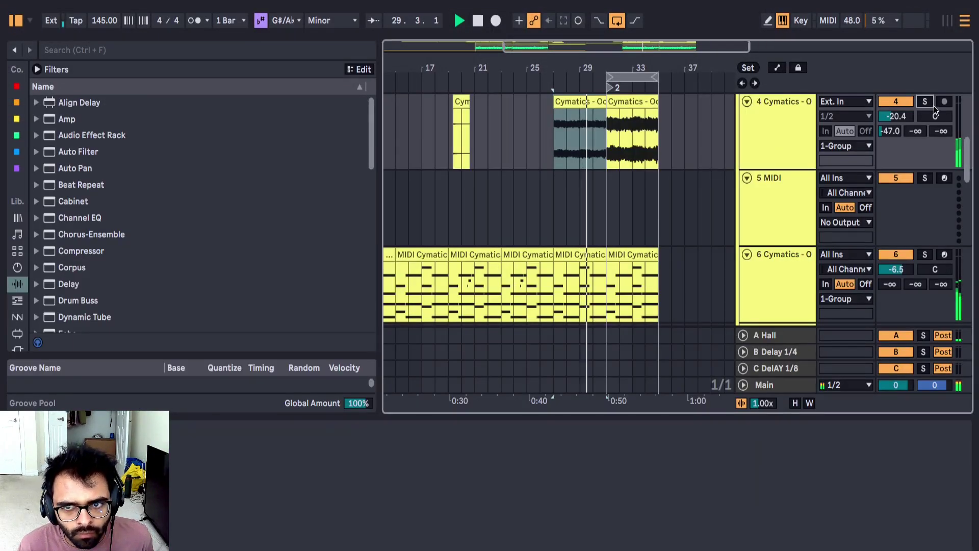
click(924, 102)
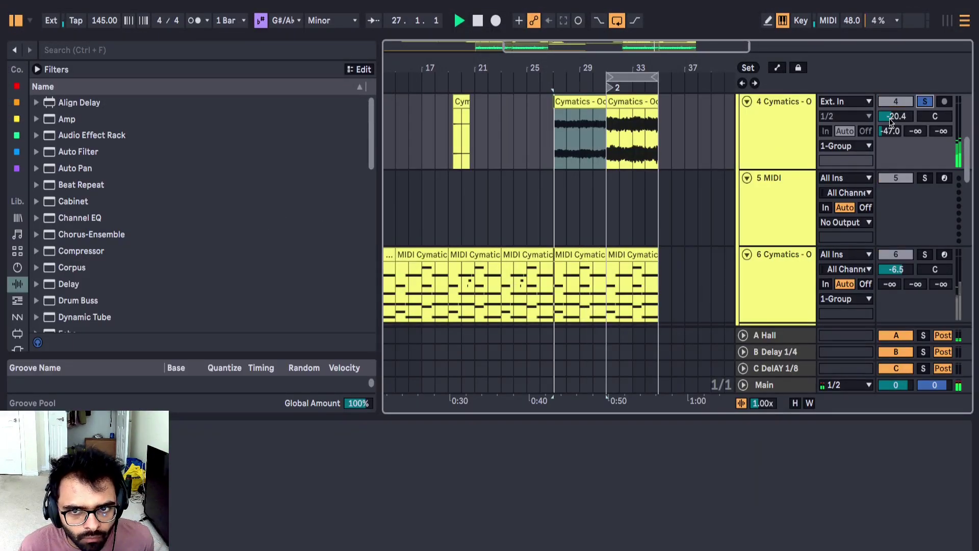
drag(76, 158, 355, 464)
drag(236, 481, 232, 530)
click(184, 541)
click(202, 541)
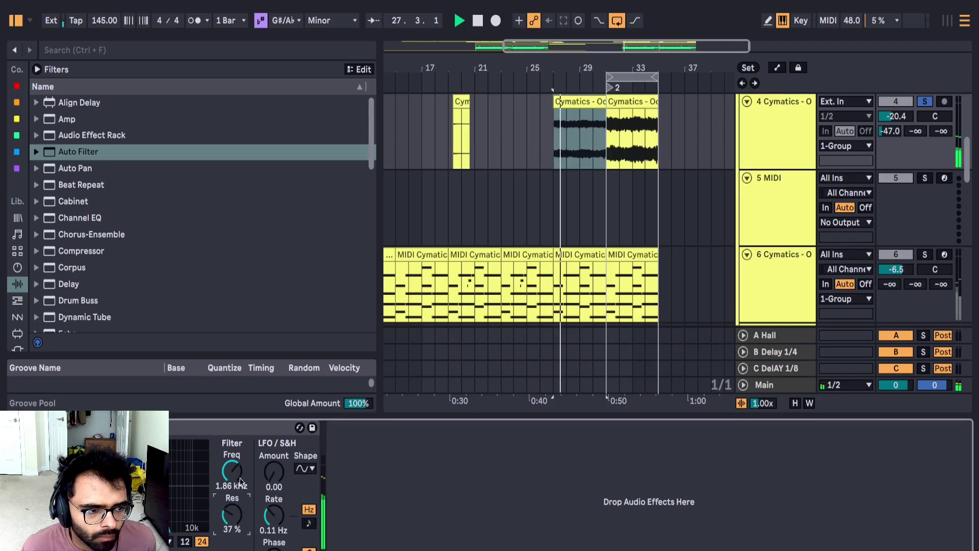
Step: Unsolo track 4 and duplicate its edited guitar loop clip from bar 27 to bar 31
scroll(811, 221, up, 3)
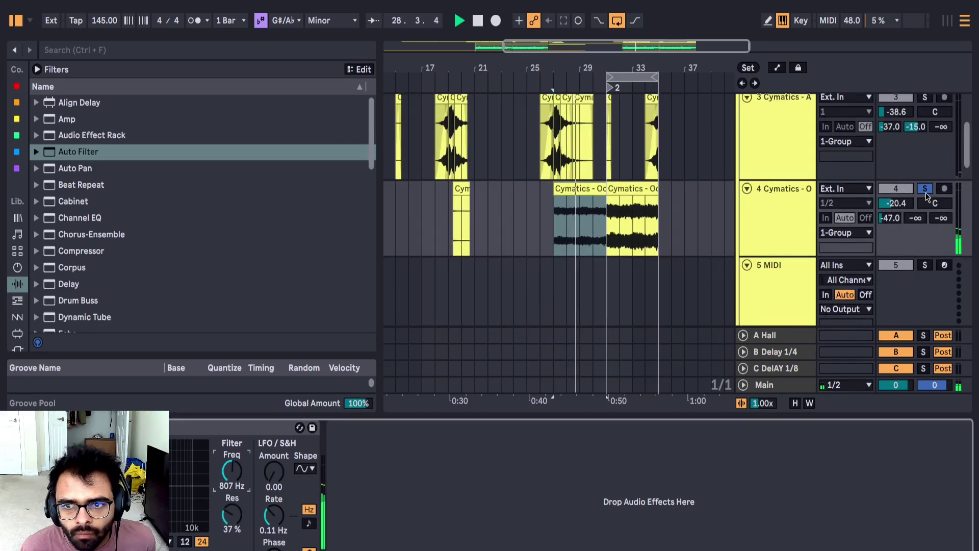
click(925, 190)
click(586, 186)
key(ctrl+d)
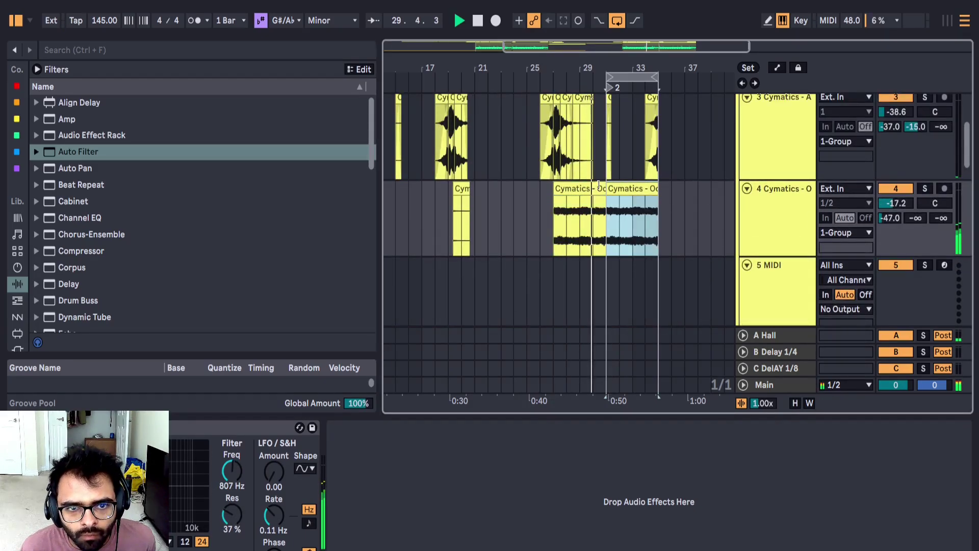
shift+click(596, 188)
scroll(609, 194, up, 2)
scroll(609, 194, down, 1)
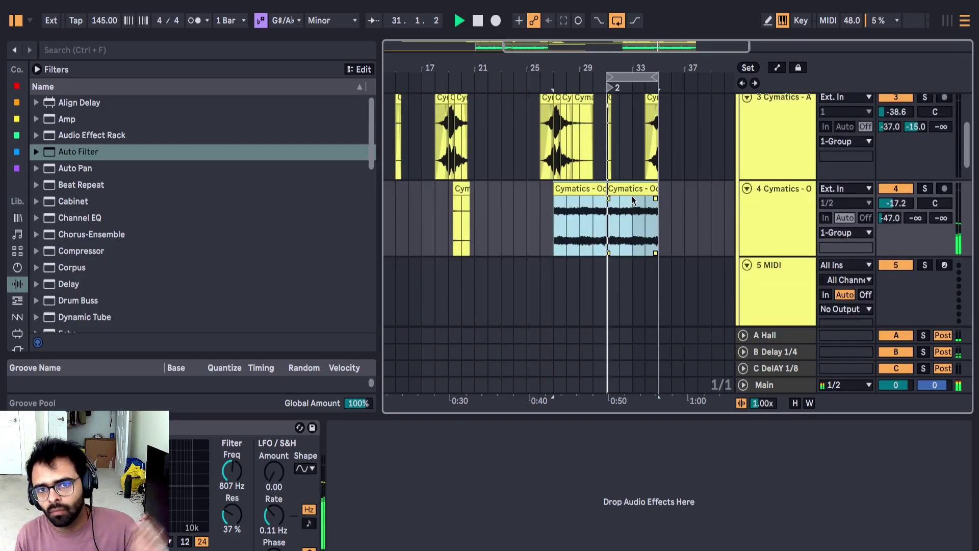
Step: Set track 4's volume to -16.2 dB and solo the track
click(929, 203)
mouse_move(897, 203)
mouse_down()
mouse_move(896, 174)
mouse_move(896, 210)
mouse_up()
click(924, 191)
Step: Play the guitar loop clip at bar 27 and reset its pitch to 0 semitones
click(573, 190)
key(space)
key(space)
double_click(574, 212)
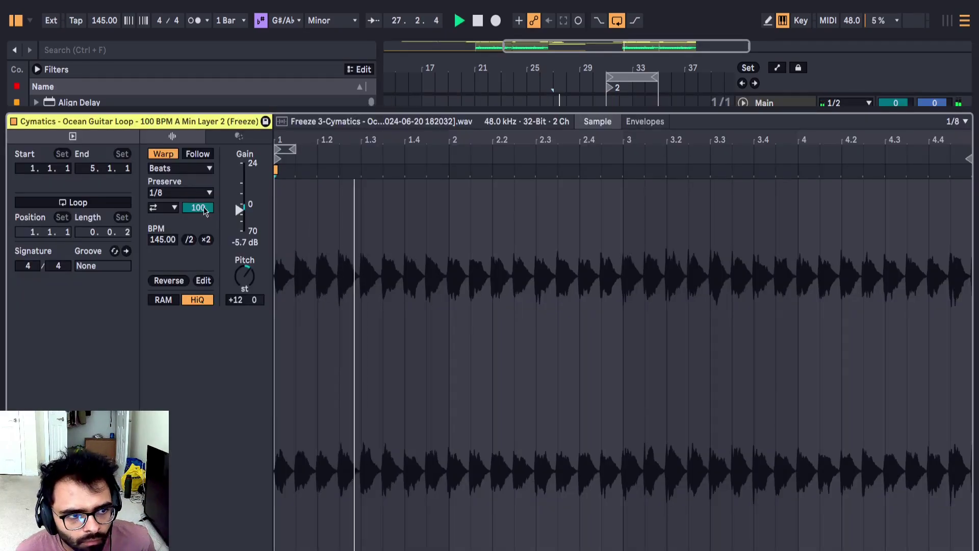
double_click(244, 280)
drag(244, 281, 244, 255)
double_click(243, 280)
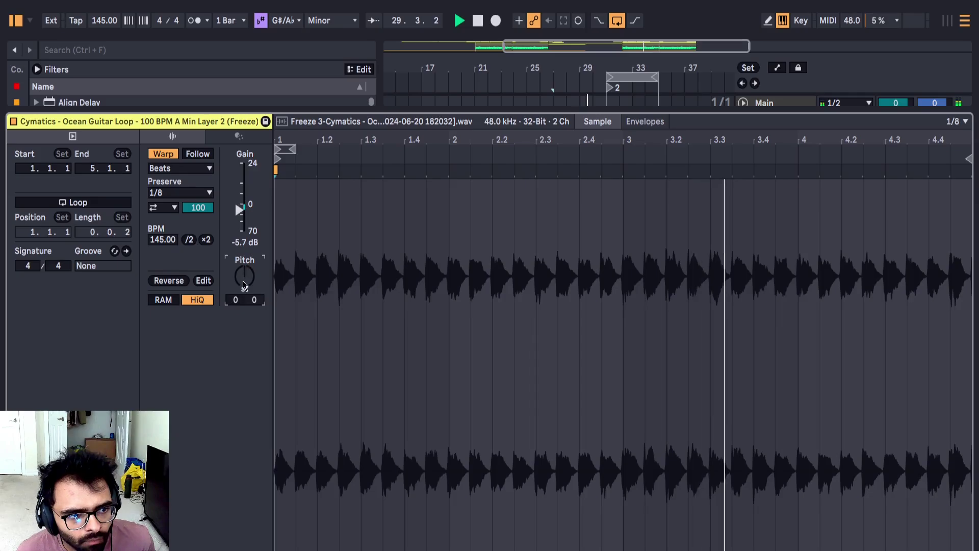
Step: Switch the bar 27 clip's warp mode to Complex and double its BPM
click(182, 168)
click(36, 64)
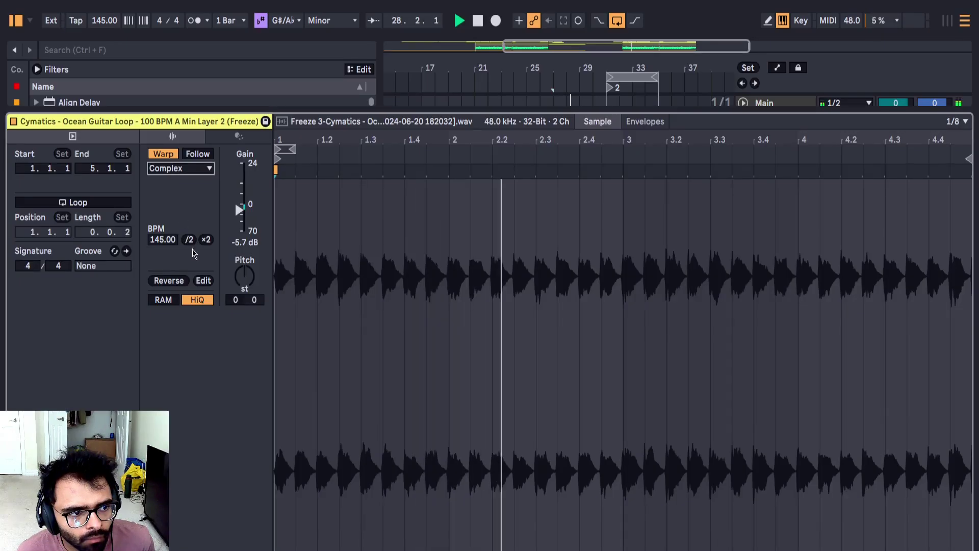
click(206, 239)
key(space)
key(shift+Tab)
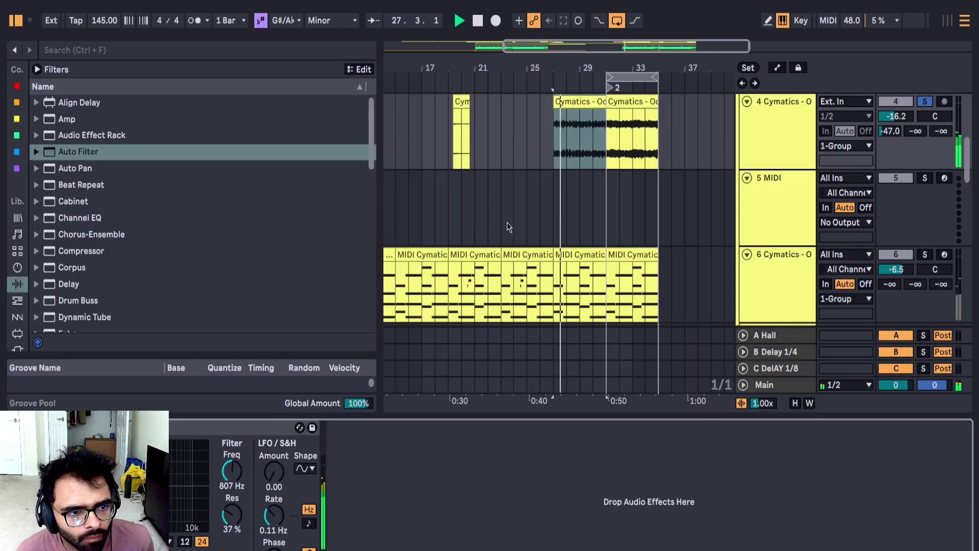
Step: Play the soloed guitar loop on track 4 from bar 27 and examine its notes up close
scroll(553, 166, up, 8)
drag(524, 148, 555, 153)
scroll(555, 155, down, 8)
scroll(556, 181, up, 2)
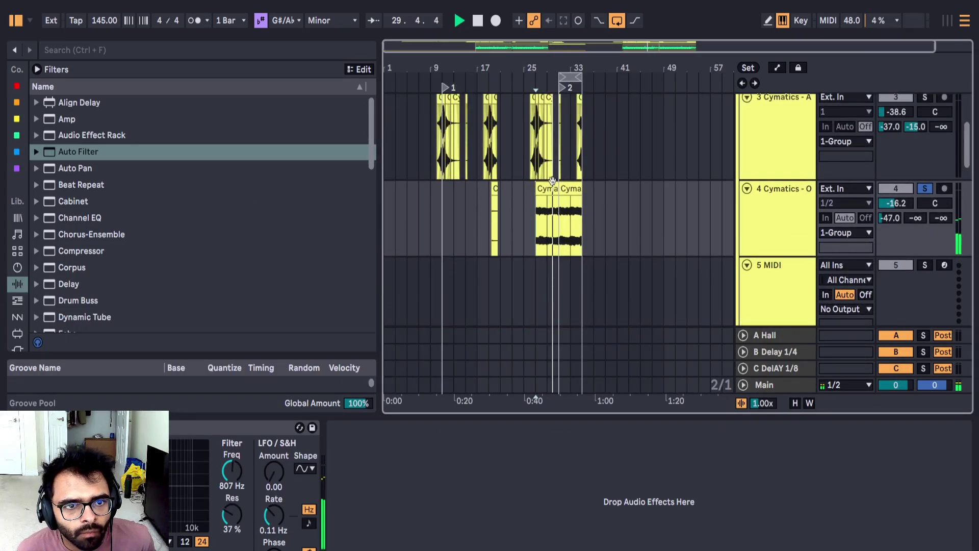
scroll(545, 189, up, 6)
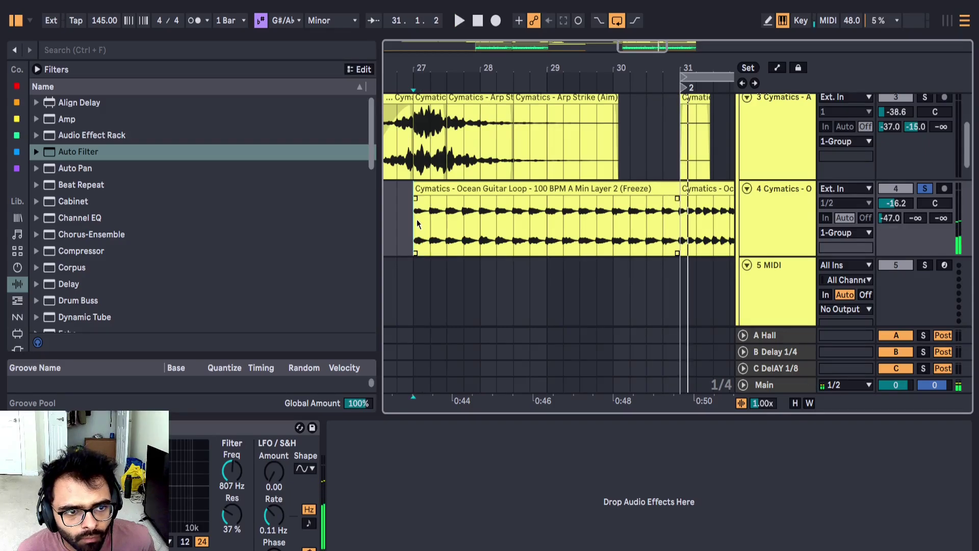
click(417, 219)
key(space)
scroll(422, 220, up, 2)
scroll(422, 219, down, 4)
key(space)
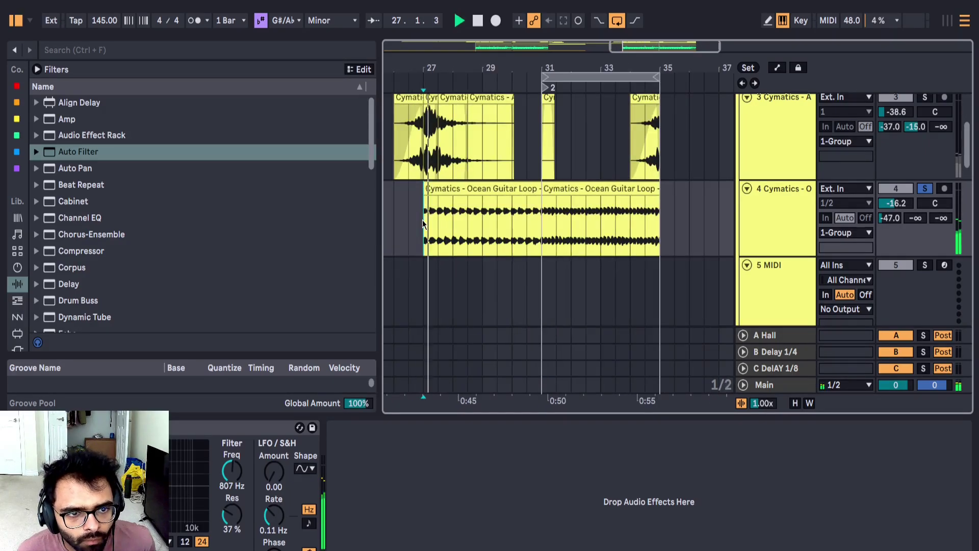
key(space)
key(space)
click(457, 189)
scroll(400, 249, up, 3)
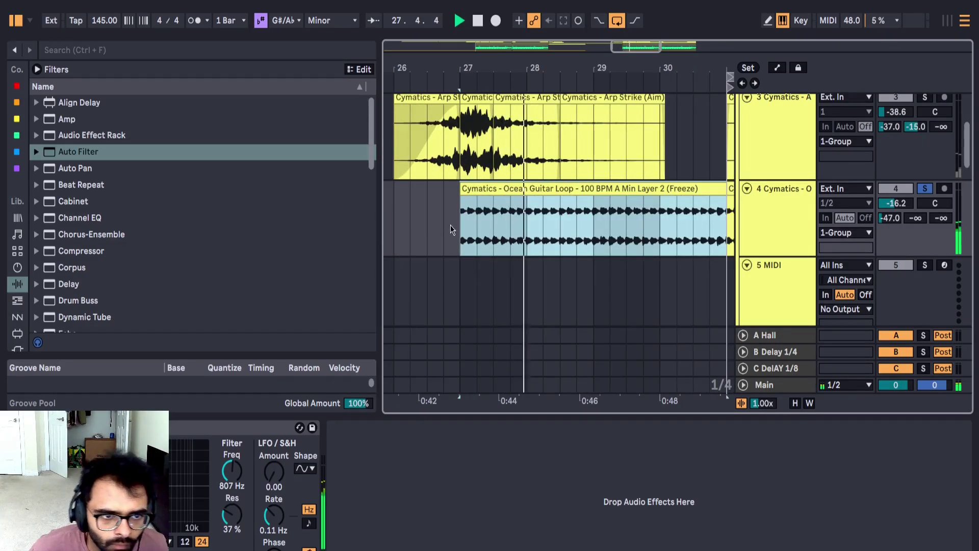
scroll(452, 224, up, 3)
key(space)
Step: Split off a one-beat slice of track 4's guitar loop clip in bar 27 and duplicate it to fill the bar
click(475, 238)
drag(475, 225, 499, 192)
key(ctrl+e)
key(space)
key(ctrl+d)
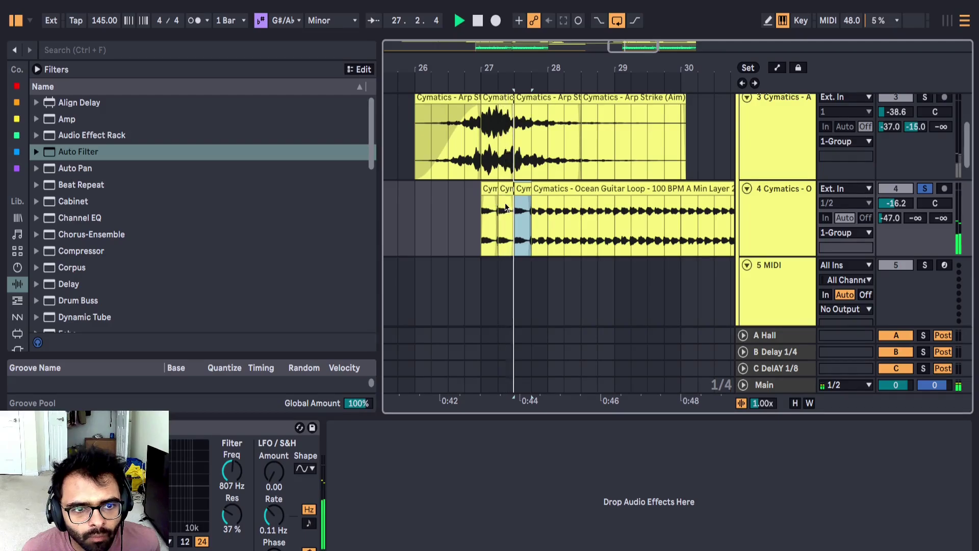
key(ctrl+d)
Step: Try splitting the guitar loop at beat 27.4, audition it and undo the last edit
mouse_move(530, 214)
mouse_down()
mouse_move(542, 213)
mouse_move(514, 210)
mouse_move(546, 191)
mouse_move(559, 202)
mouse_move(547, 205)
mouse_up()
key(ctrl+e)
key(space)
key(space)
key(space)
key(ctrl+z)
key(space)
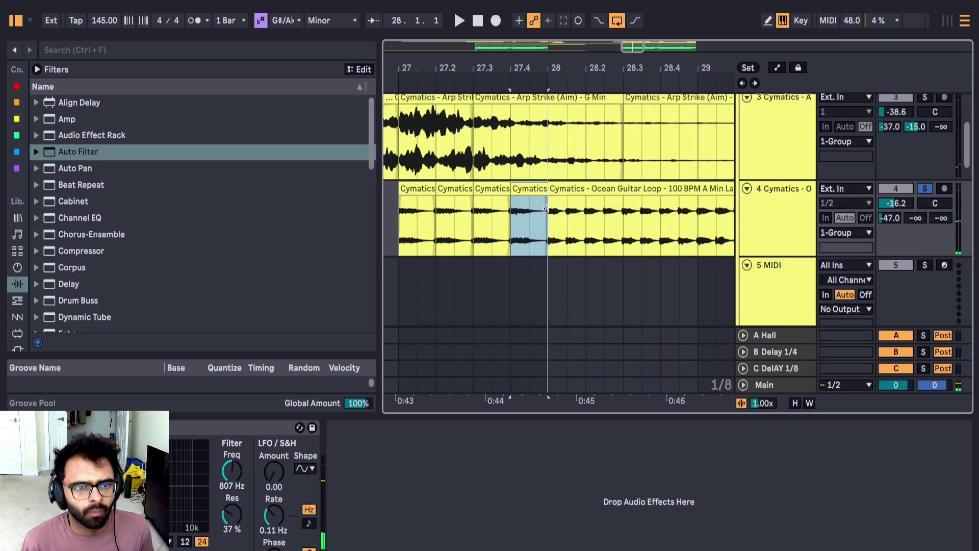
Step: Duplicate the one-beat slice at beat 27.4 four times to fill bar 28 on track 4
key(space)
key(ctrl+d)
scroll(531, 214, down, 3)
key(ctrl+d)
key(ctrl+d)
key(ctrl+d)
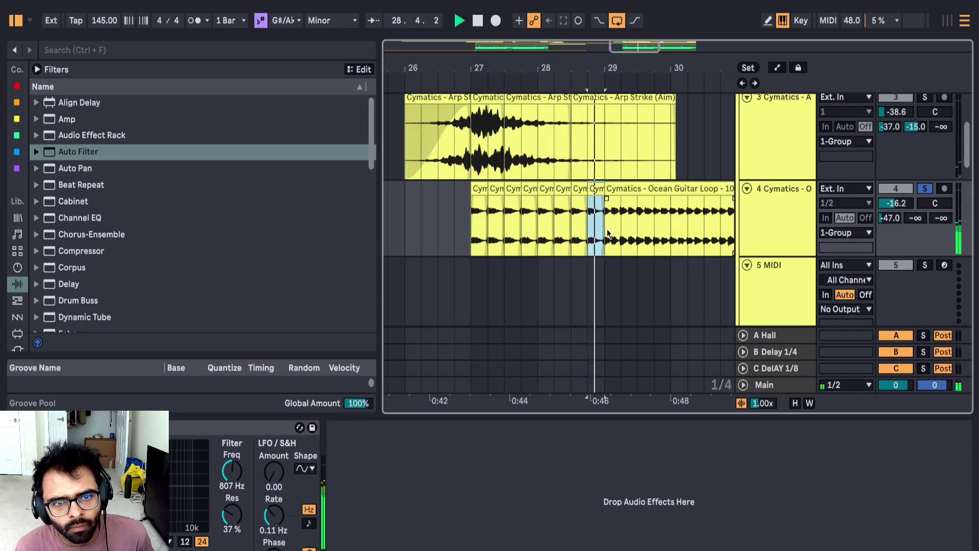
Step: Split off a one-beat guitar loop slice at bar 29, audition it and duplicate it twice up to beat 29.4
scroll(620, 225, up, 5)
key(space)
drag(589, 222, 611, 228)
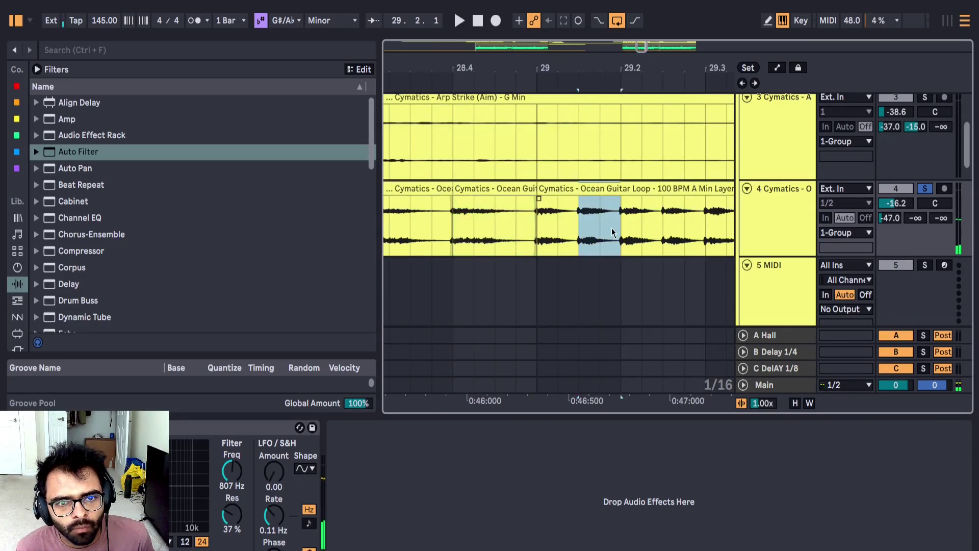
mouse_move(605, 191)
mouse_down()
mouse_move(551, 218)
mouse_move(614, 199)
mouse_move(580, 191)
mouse_move(616, 200)
mouse_up()
key(space)
key(space)
key(space)
key(space)
scroll(579, 201, down, 5)
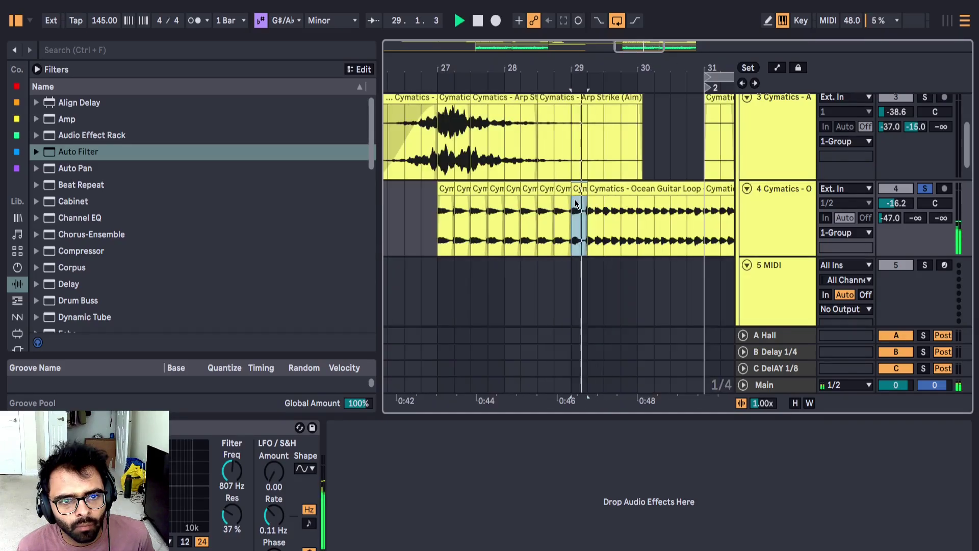
key(ctrl+d)
key(ctrl+d)
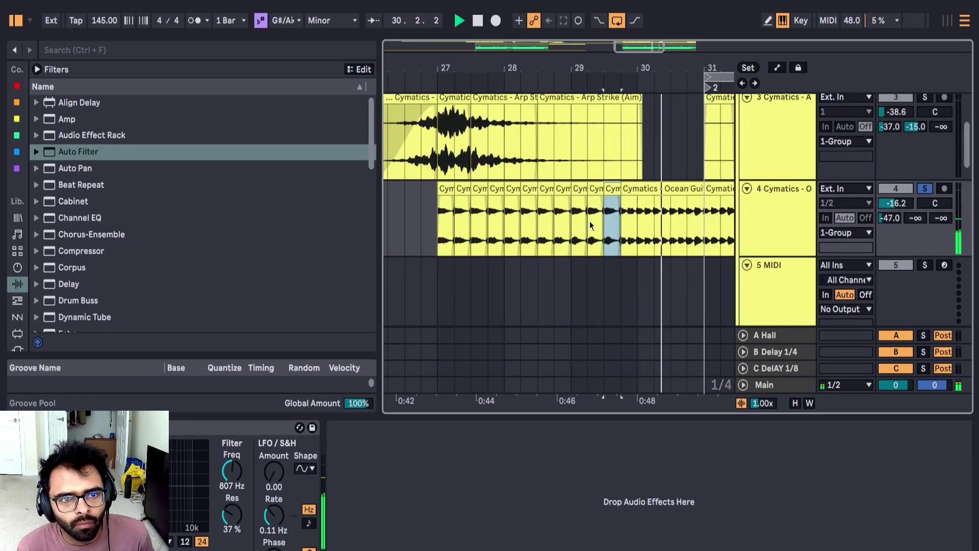
Step: Select the slices from beat 27.4 to beat 29.4 and play the rest of the guitar loop from bar 30
click(496, 187)
shift+click(608, 189)
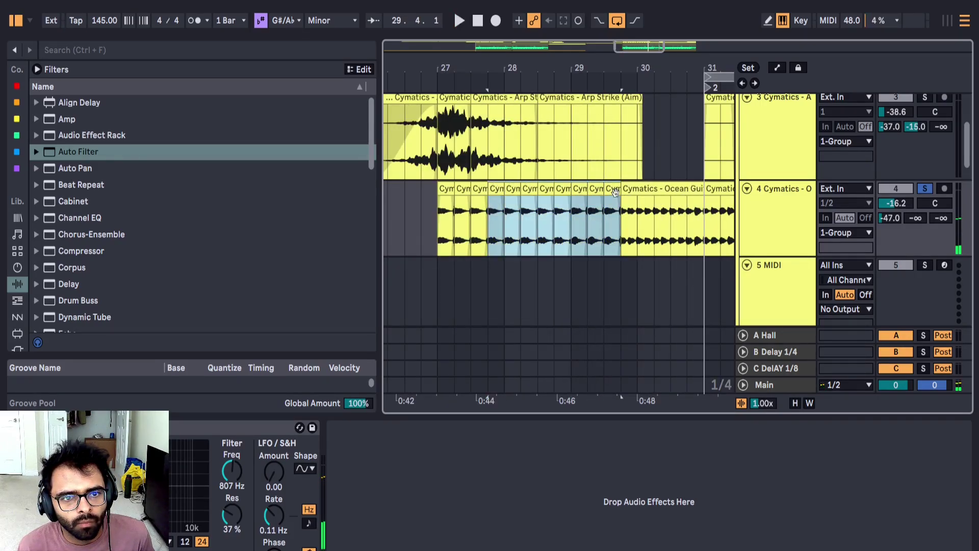
click(671, 221)
key(space)
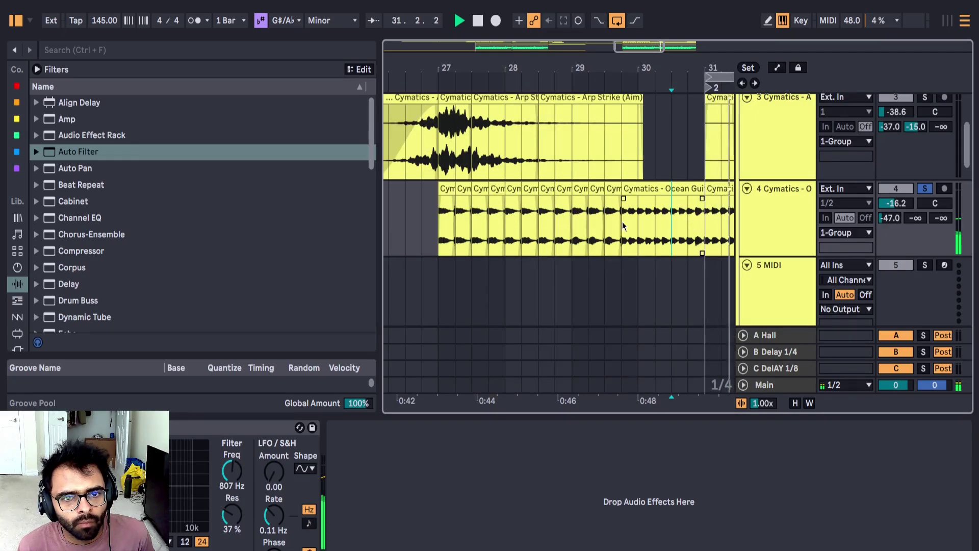
key(space)
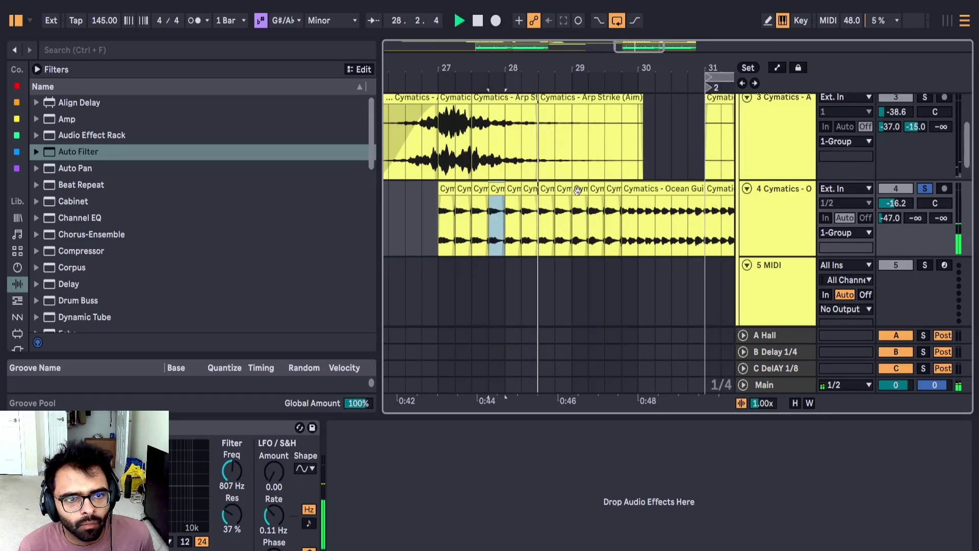
Step: Duplicate all the guitar loop slices from bar 27 to bar 31 on track 4 to fill bars 31 to 35
drag(621, 214, 704, 216)
scroll(653, 219, down, 3)
shift+click(559, 223)
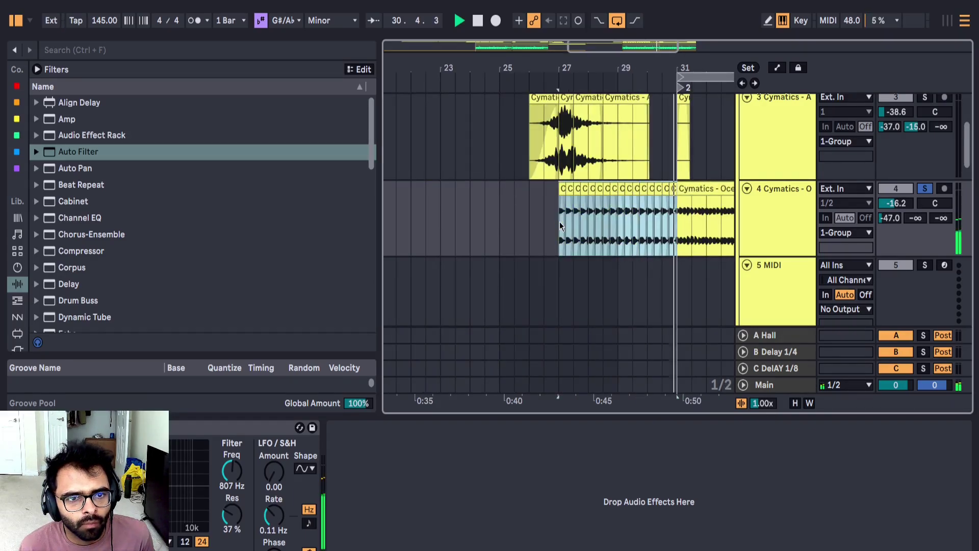
key(ctrl+d)
scroll(560, 221, down, 3)
Step: Set track 4's Auto Filter to 1.04 kHz, 30 % resonance and the 12 dB slope, and its volume to -17.1 dB
drag(915, 201, 915, 192)
mouse_move(236, 472)
mouse_down()
mouse_move(236, 431)
mouse_move(236, 471)
mouse_up()
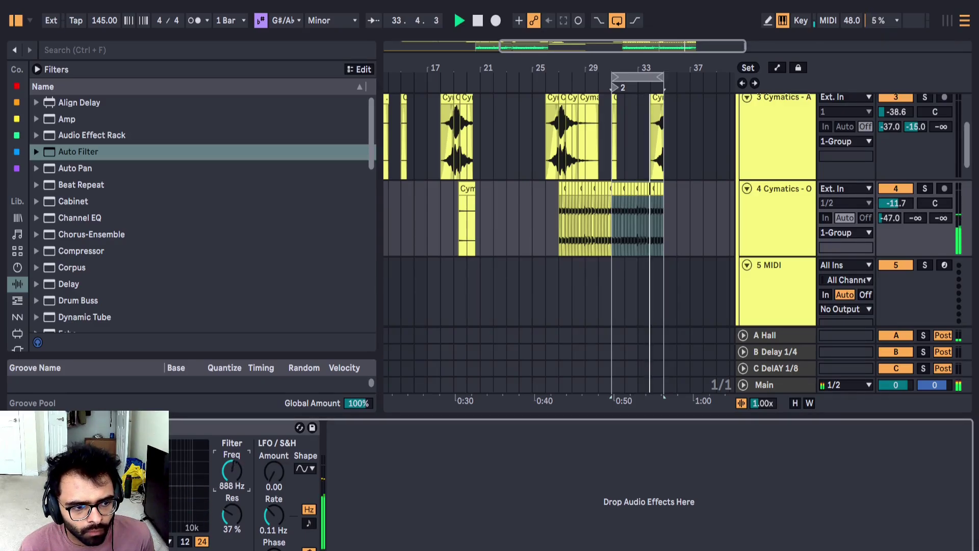
click(185, 541)
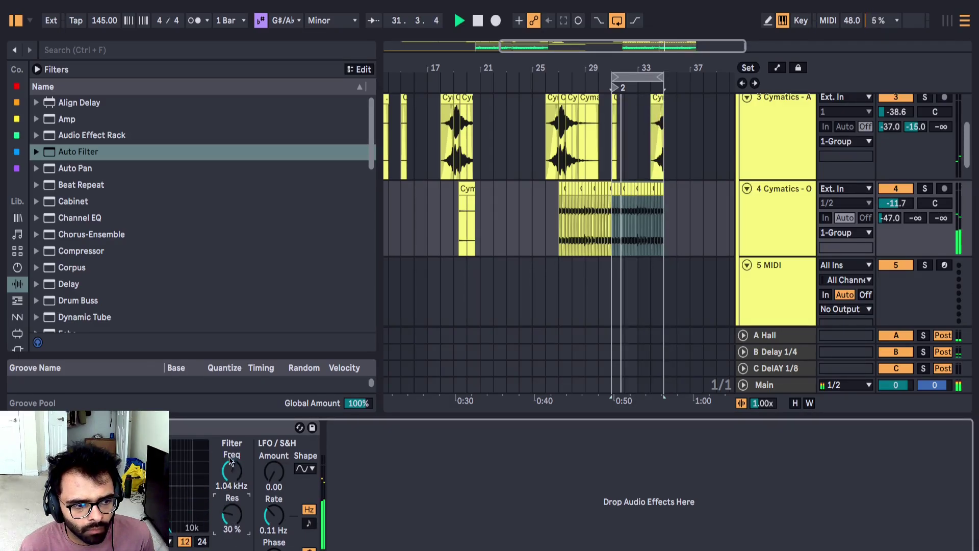
drag(900, 202, 933, 202)
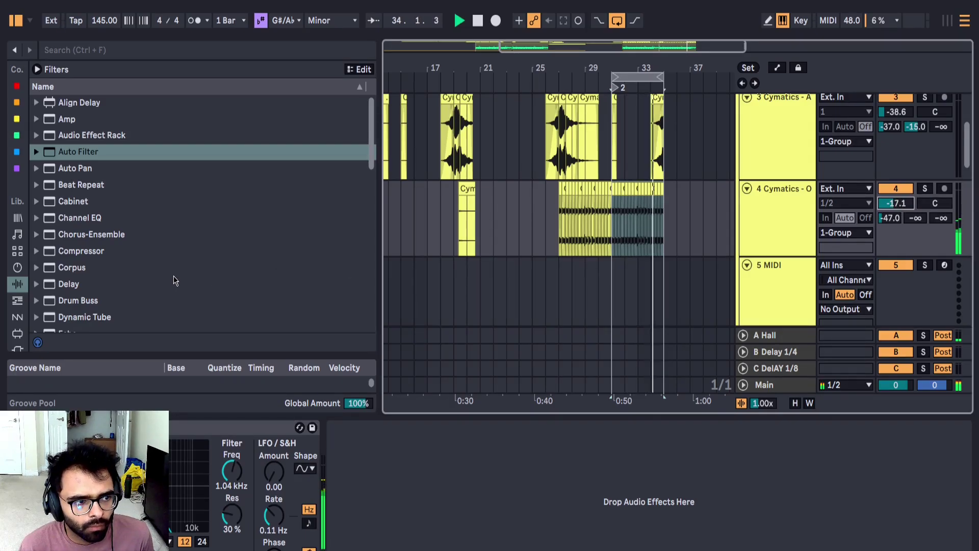
Step: Play the arrangement from bar 26, fold 1 Group and set the loop to span from bar 1 to bar 43
scroll(586, 188, up, 3)
click(543, 146)
key(space)
key(space)
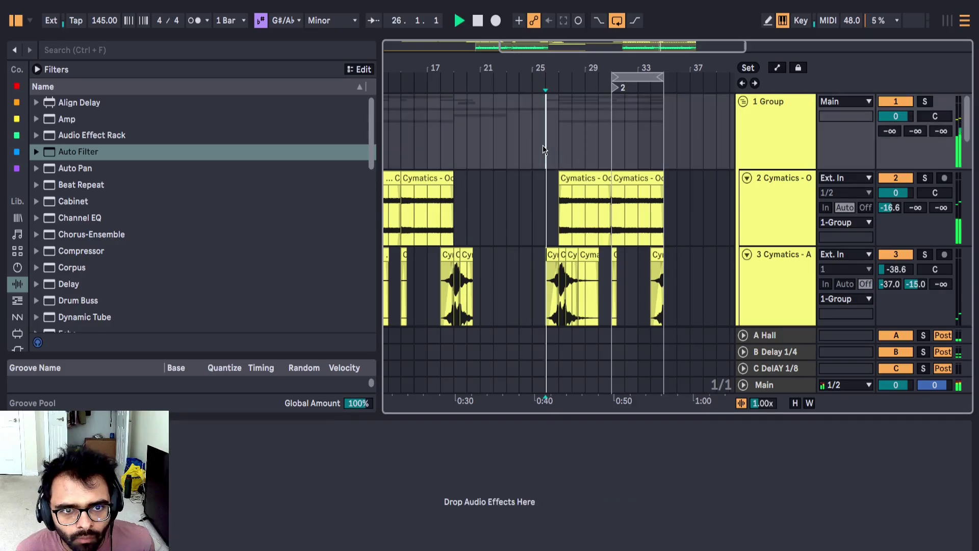
click(743, 102)
scroll(616, 79, down, 3)
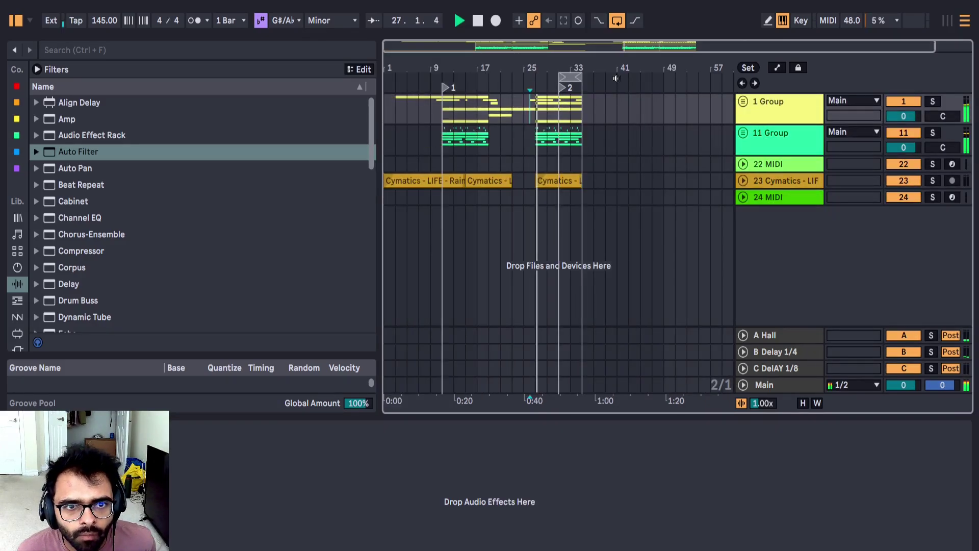
drag(561, 71, 345, 126)
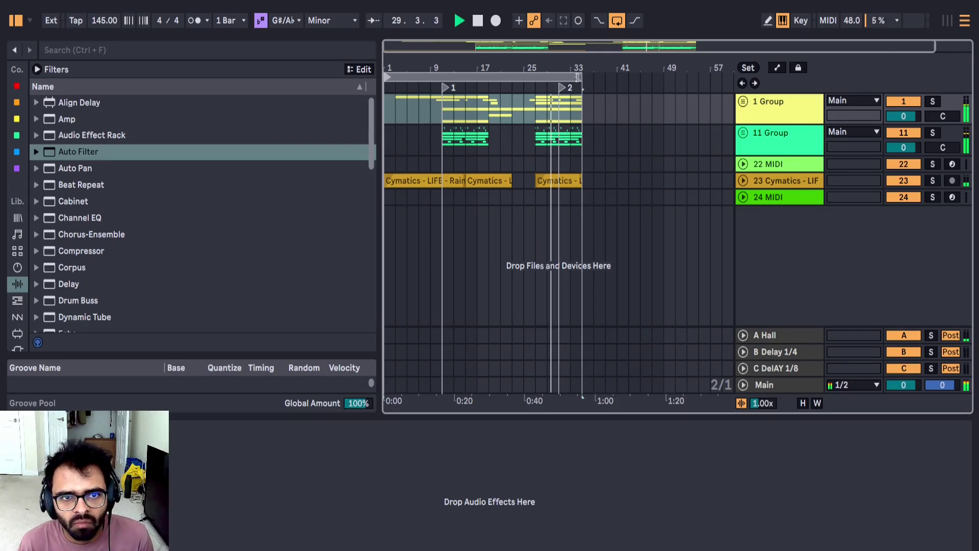
drag(578, 76, 629, 77)
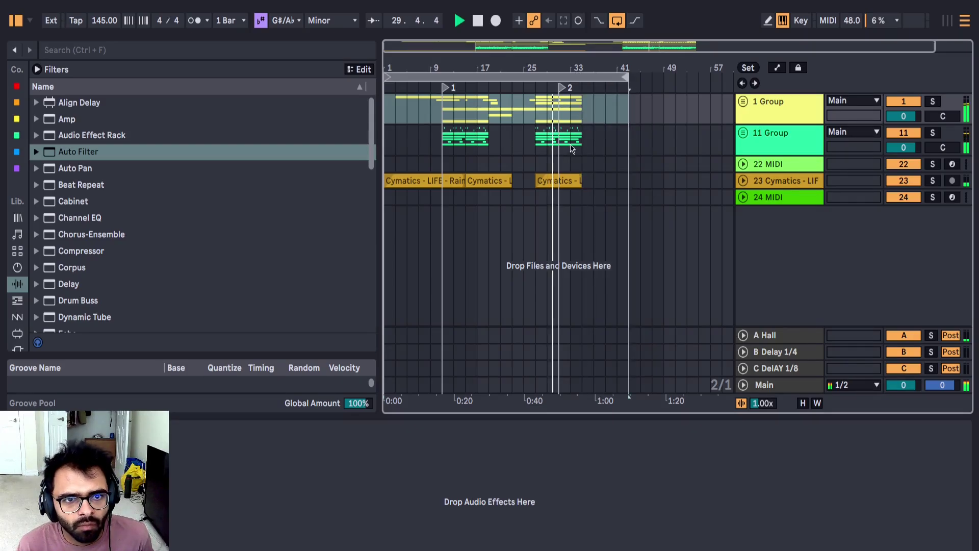
Step: Extend the drum group's clips to bar 43 and duplicate track 2's last guitar loop clip to bar 35
click(743, 101)
scroll(612, 251, down, 3)
scroll(607, 247, up, 3)
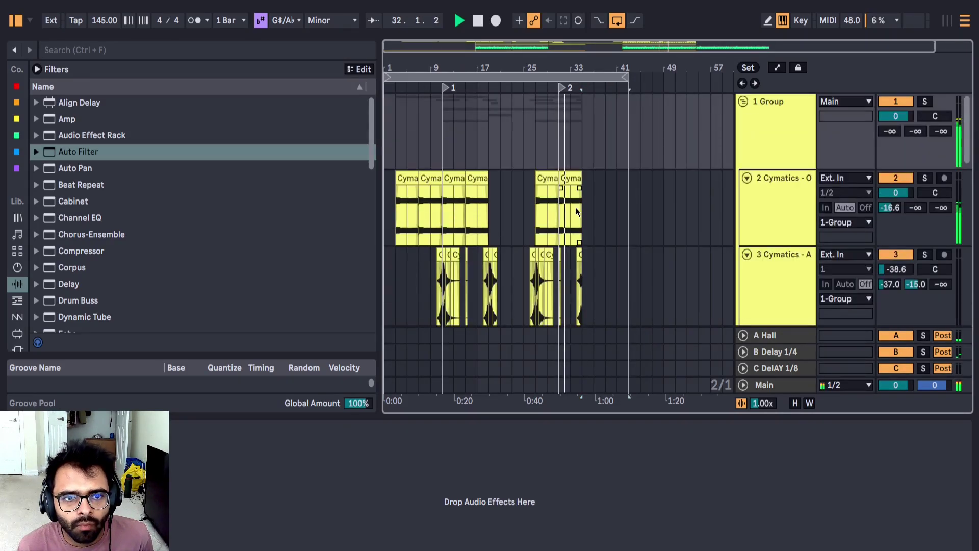
click(576, 211)
key(ctrl+d)
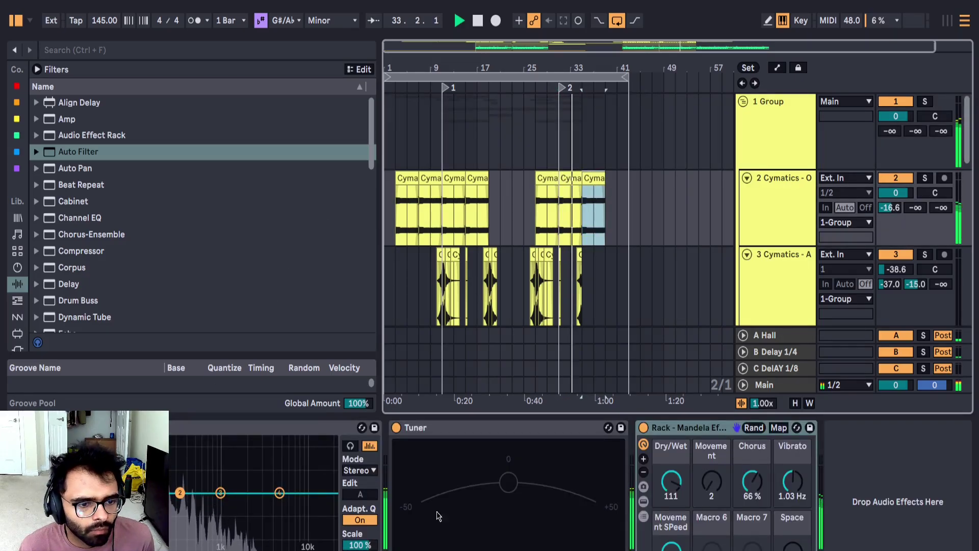
Step: Copy track 2's EQ Eight to the end of its device chain and enable band 8 of the copy
click(323, 430)
key(ctrl+c)
click(861, 457)
key(ctrl+v)
click(904, 549)
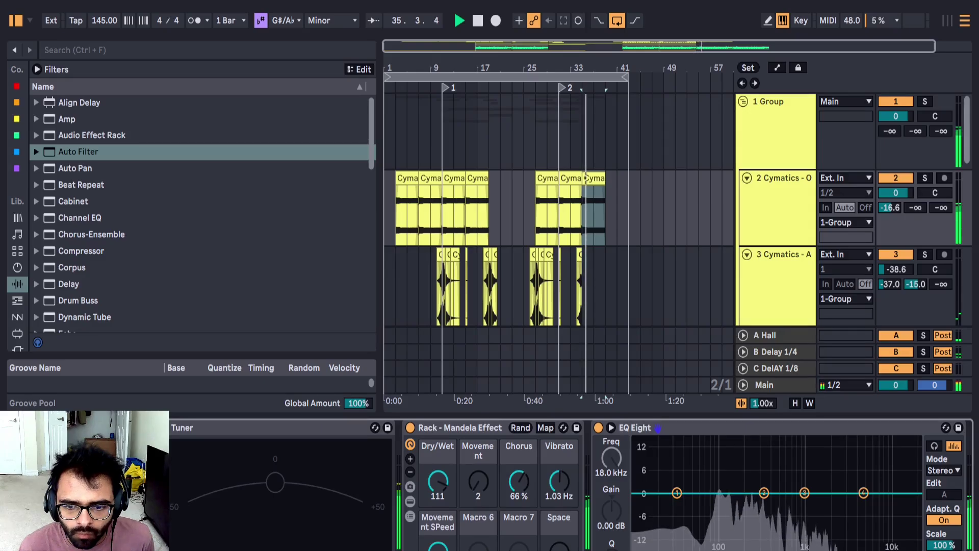
Step: Automate the copied EQ Eight's band 8 frequency on track 2 to drop from 18.0 kHz to 1.14 kHz at bar 35
key(a)
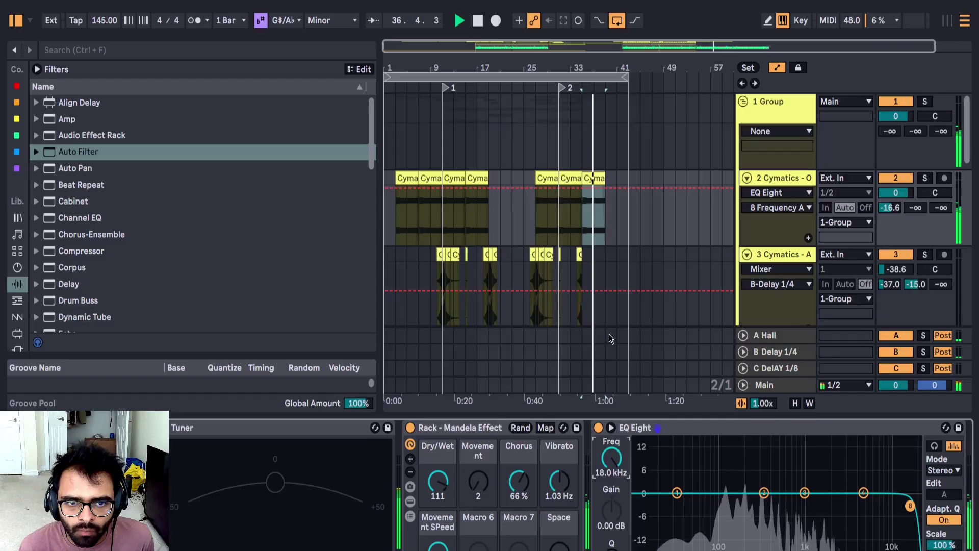
scroll(583, 189, up, 5)
click(584, 188)
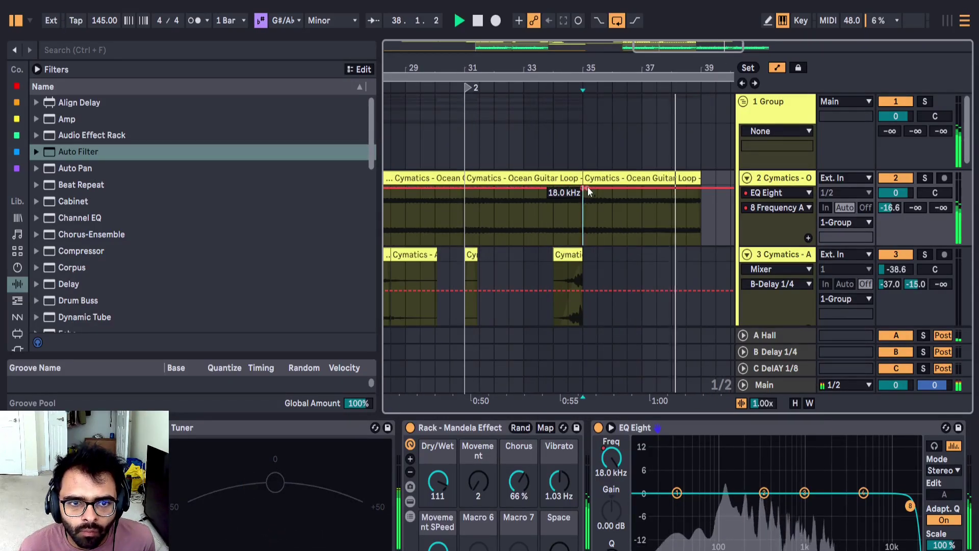
mouse_move(588, 191)
mouse_down()
mouse_move(582, 223)
mouse_move(582, 209)
mouse_up()
scroll(652, 168, down, 3)
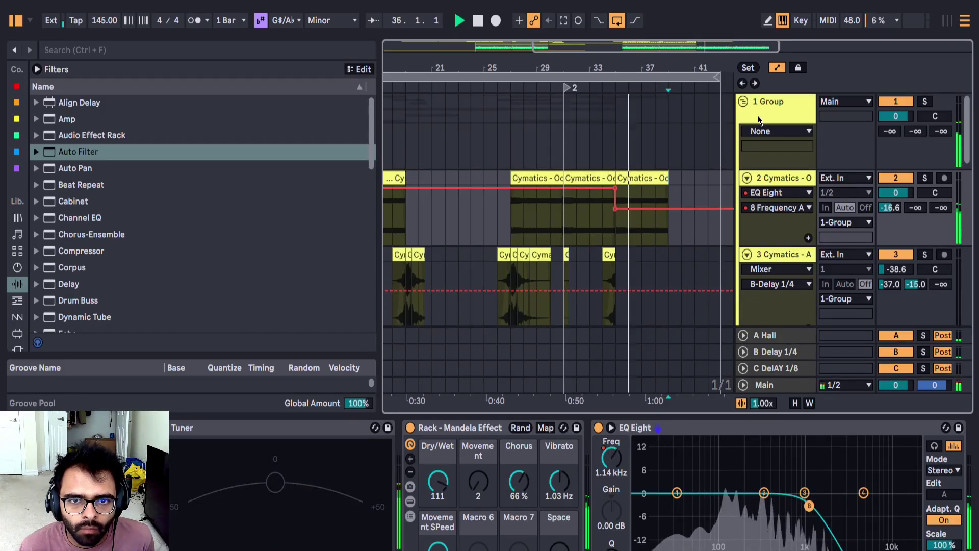
key(a)
Step: Duplicate the filtered guitar loop clip on track 2 to fill bars 39 to 43
key(ctrl+d)
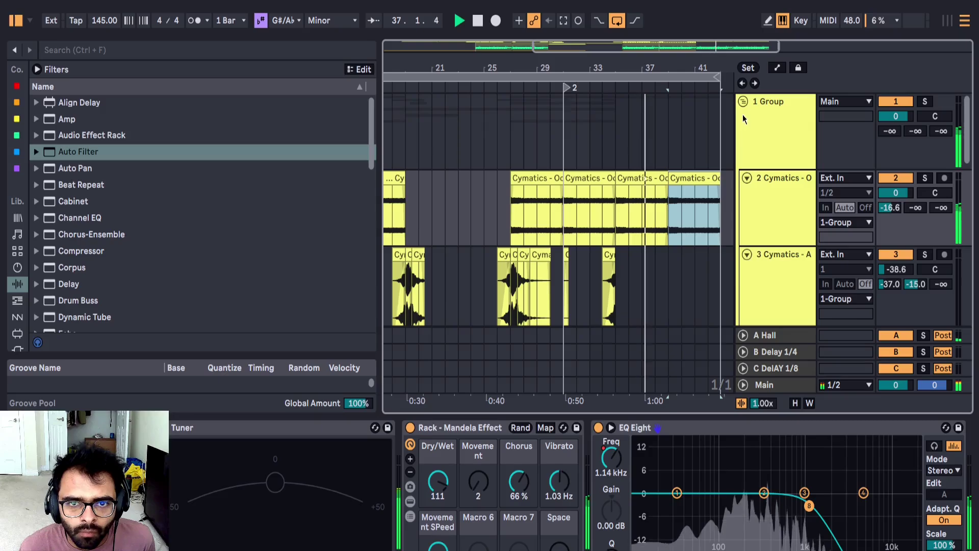
click(742, 101)
click(743, 102)
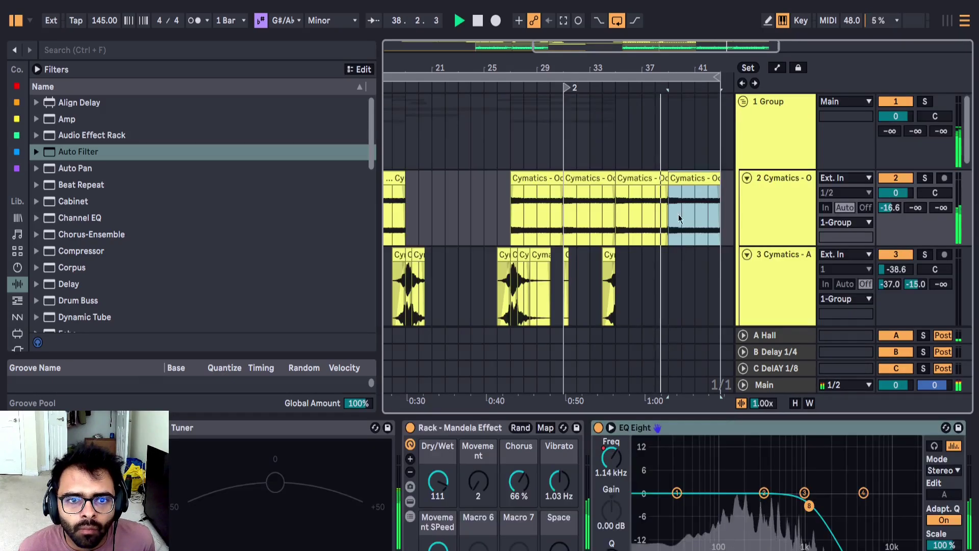
Step: Copy the Arp Strike clips starting at bar 26 to bar 38 on track 3 and audition them from there
click(503, 253)
key(space)
drag(525, 254, 687, 281)
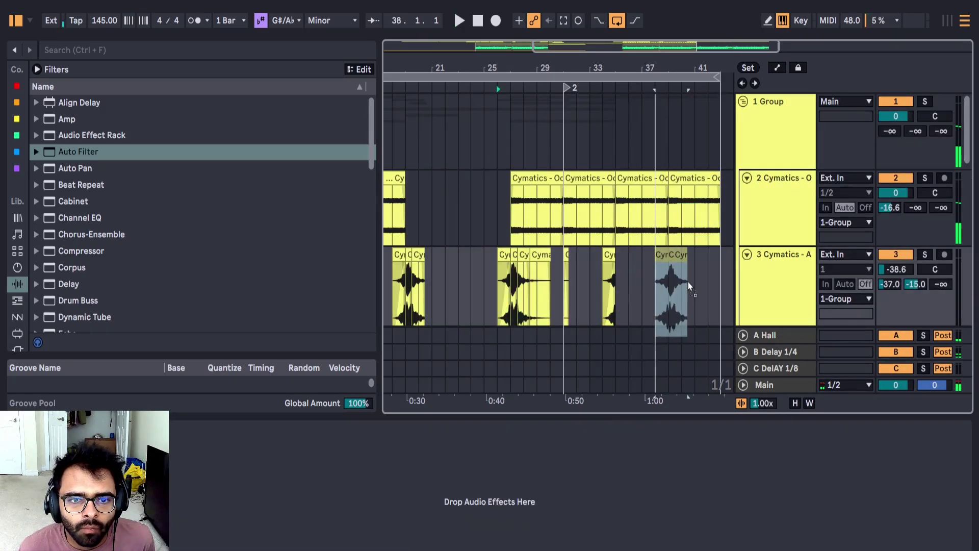
click(656, 280)
key(space)
scroll(696, 252, down, 3)
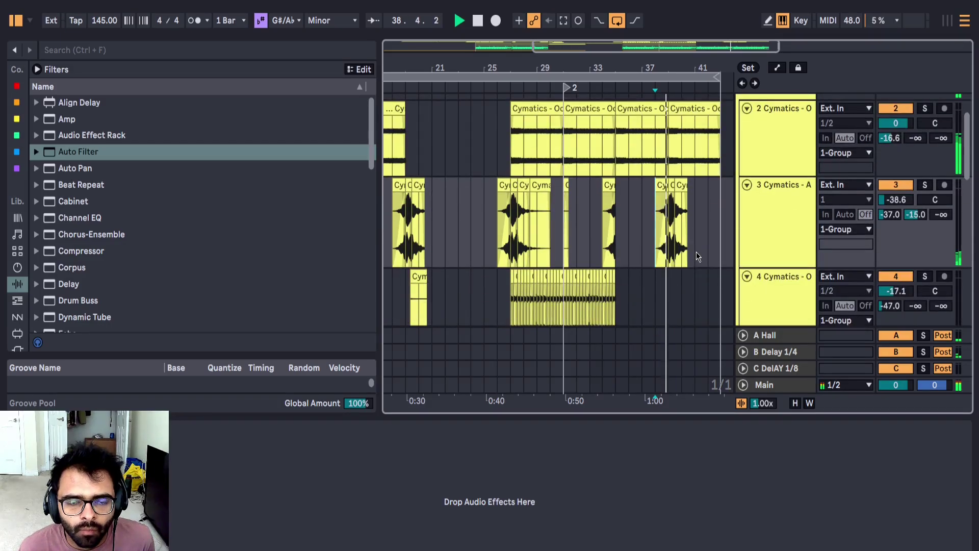
Step: Extend the loop's end to bar 59 and fold 1 Group
scroll(696, 252, down, 3)
scroll(684, 196, up, 3)
drag(621, 76, 720, 76)
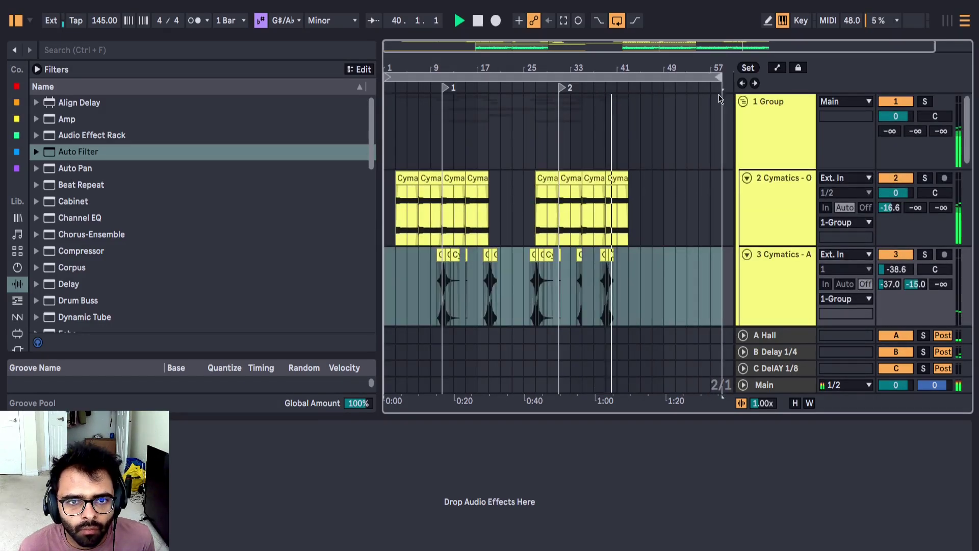
click(744, 101)
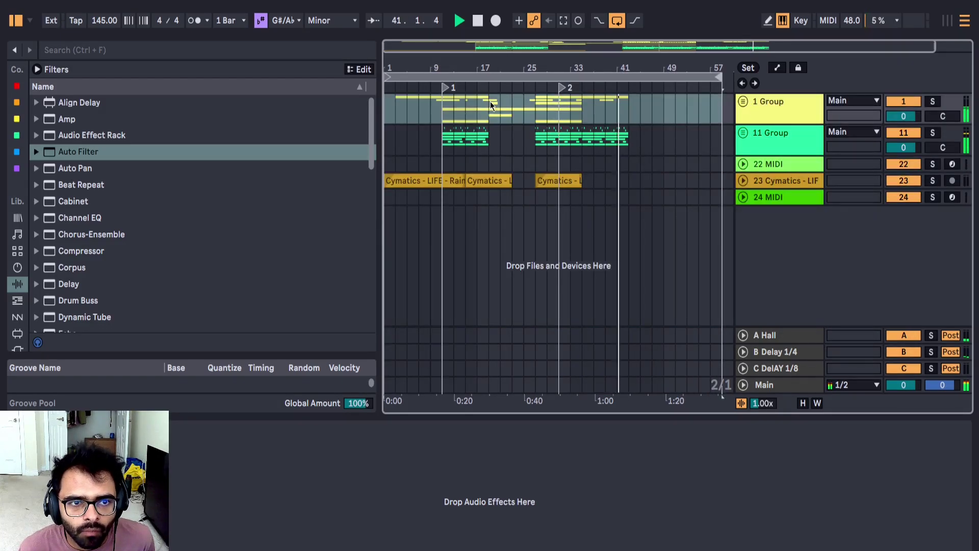
Step: Copy the section from bar 19 to bar 35 across all tracks, paste it at bar 43 and play from there
drag(491, 102, 588, 225)
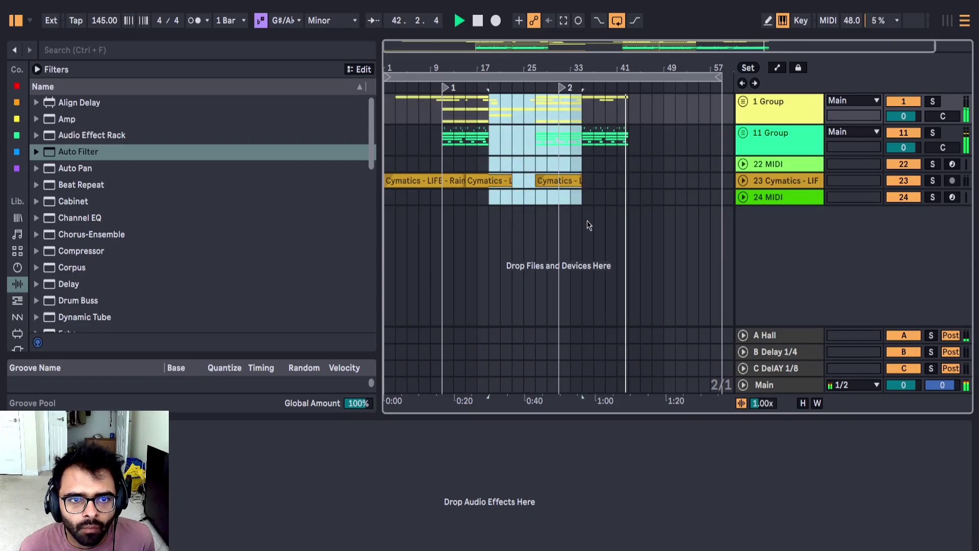
key(ctrl+d)
click(630, 101)
key(ctrl+z)
key(space)
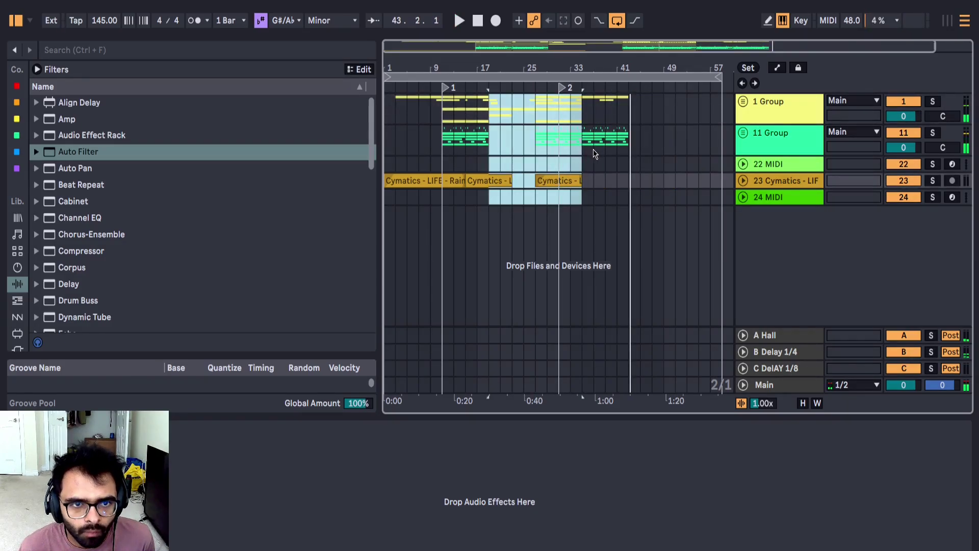
click(628, 103)
key(ctrl+v)
click(627, 103)
key(space)
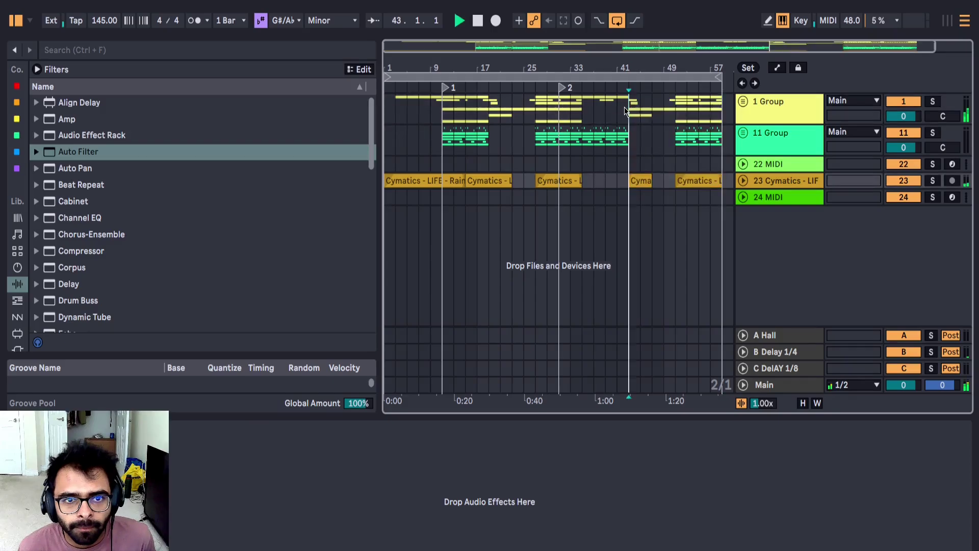
Step: Copy the one-bar Arp Strike clip at bar 34 to bar 42 on track 3 and fold 1 Group again
click(742, 102)
click(743, 102)
click(743, 102)
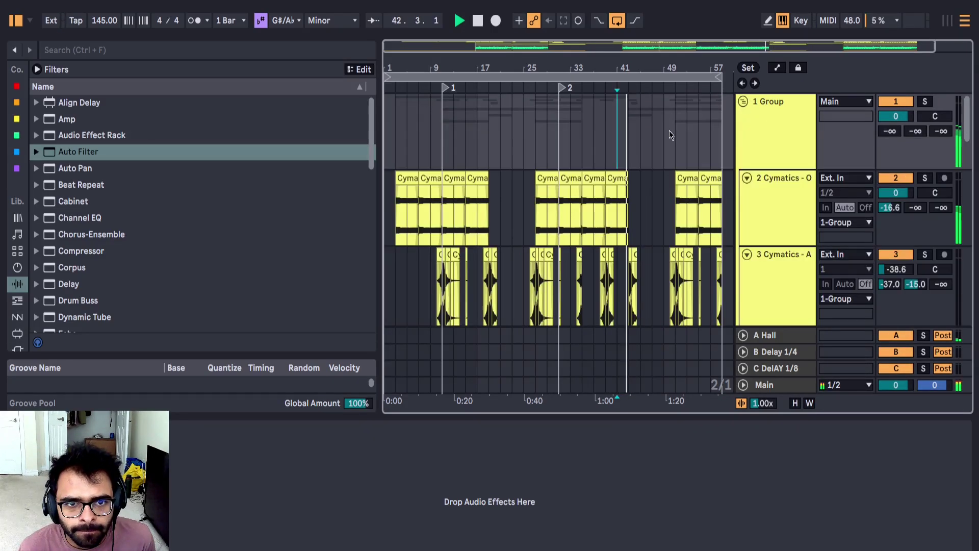
drag(579, 252, 626, 289)
scroll(629, 283, up, 10)
click(743, 101)
scroll(650, 121, down, 10)
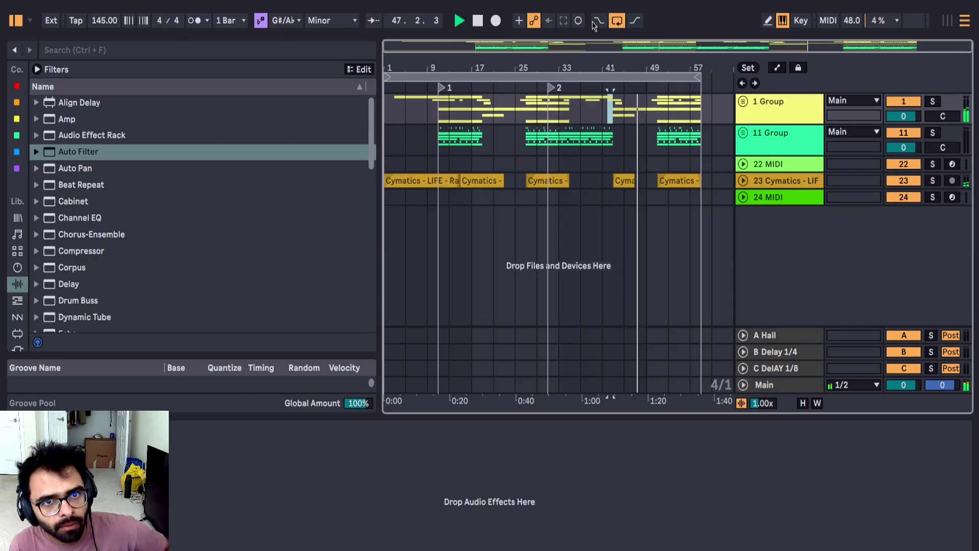
Step: Lengthen the Rain and Windchimes clip at bar 43 on track 23 so that it ends at bar 50
click(631, 180)
mouse_move(648, 177)
mouse_down()
mouse_move(656, 177)
mouse_move(647, 179)
mouse_up()
scroll(657, 177, up, 5)
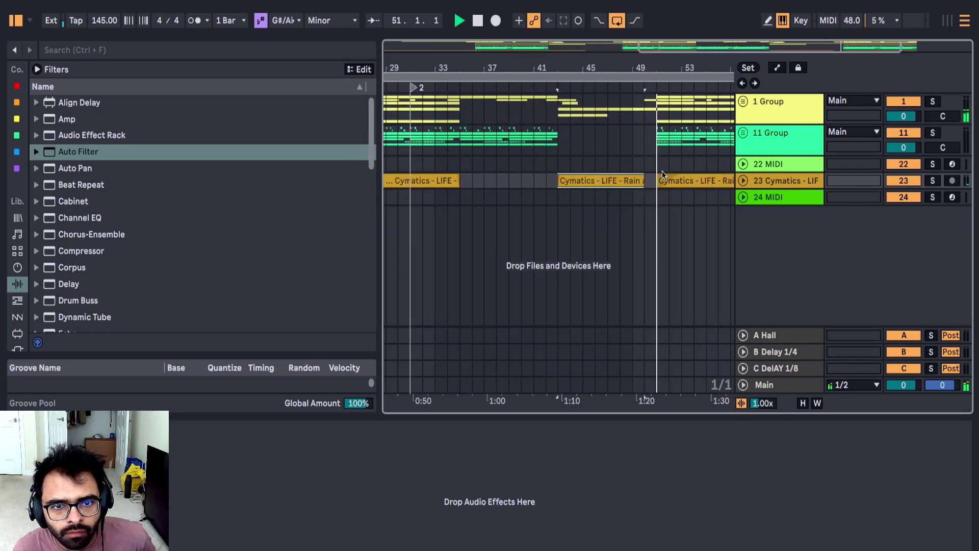
scroll(661, 171, down, 3)
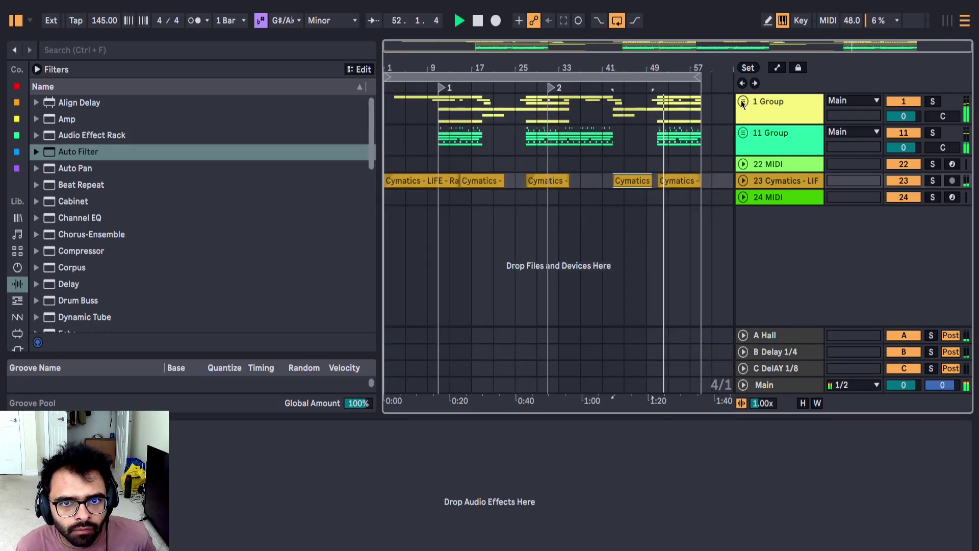
Step: Duplicate the section from bar 51 to bar 59 to bar 59 and extend the loop's end to bar 69
click(659, 109)
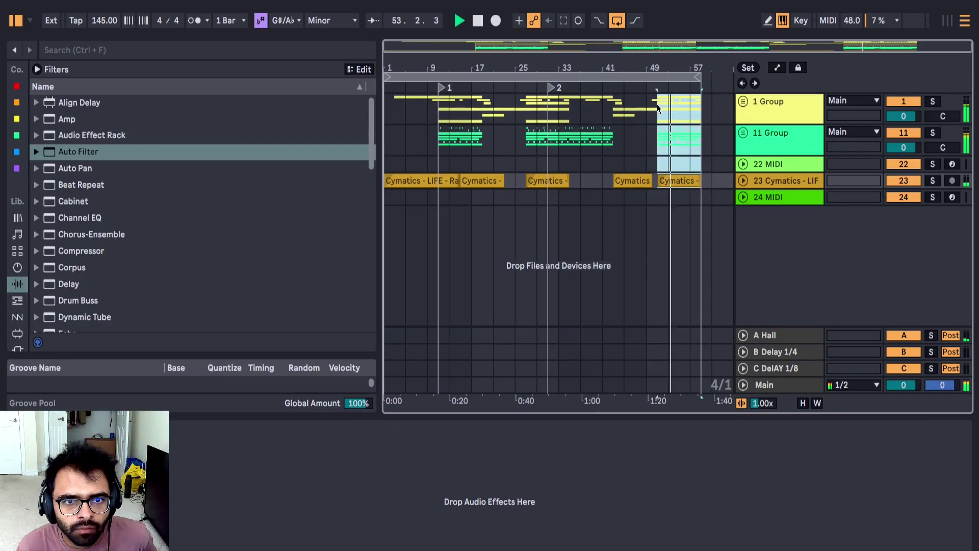
key(ctrl+d)
drag(642, 79, 693, 97)
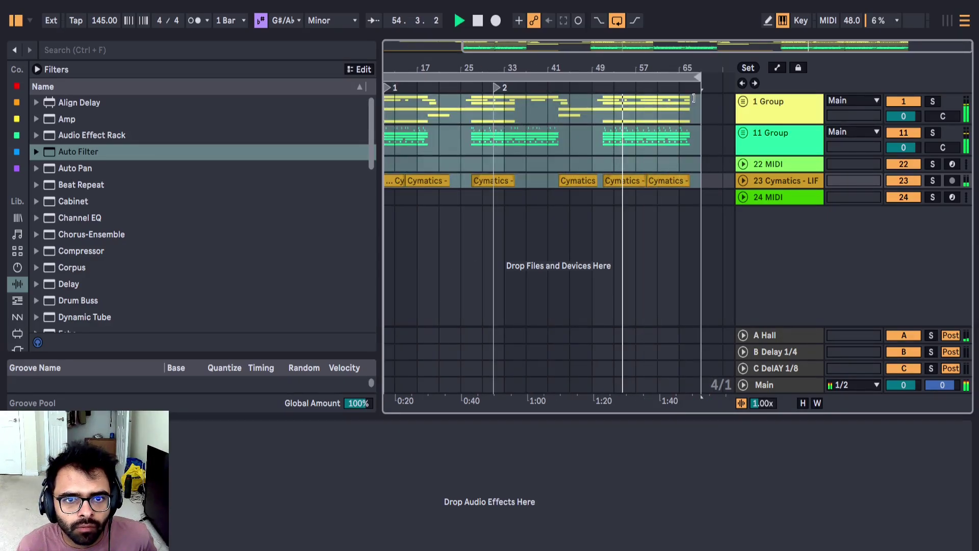
Step: Set track 4's volume to -20.1 dB and pan it to 5R
click(742, 106)
scroll(699, 205, down, 2)
scroll(662, 251, down, 2)
scroll(640, 253, up, 4)
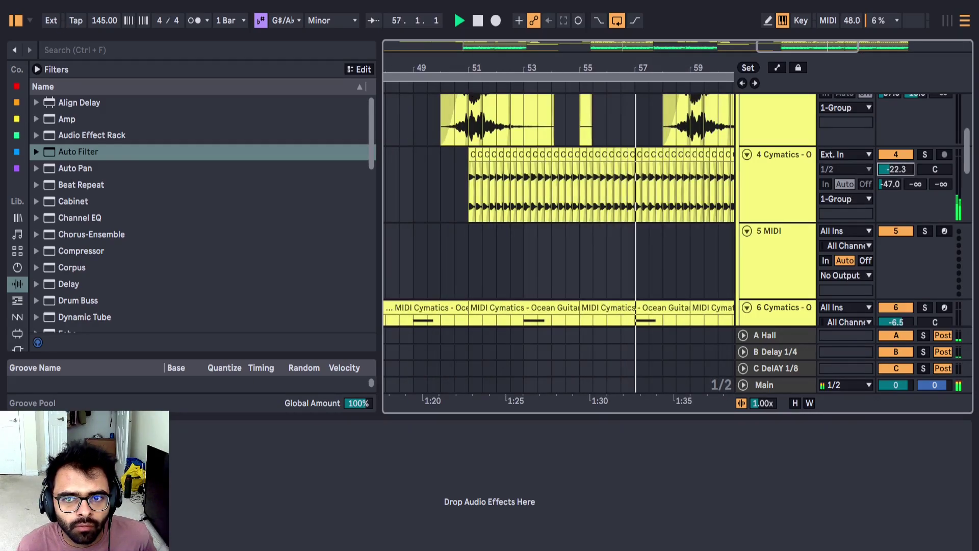
mouse_move(923, 173)
mouse_down()
mouse_move(923, 154)
mouse_move(924, 179)
mouse_up()
scroll(691, 194, down, 3)
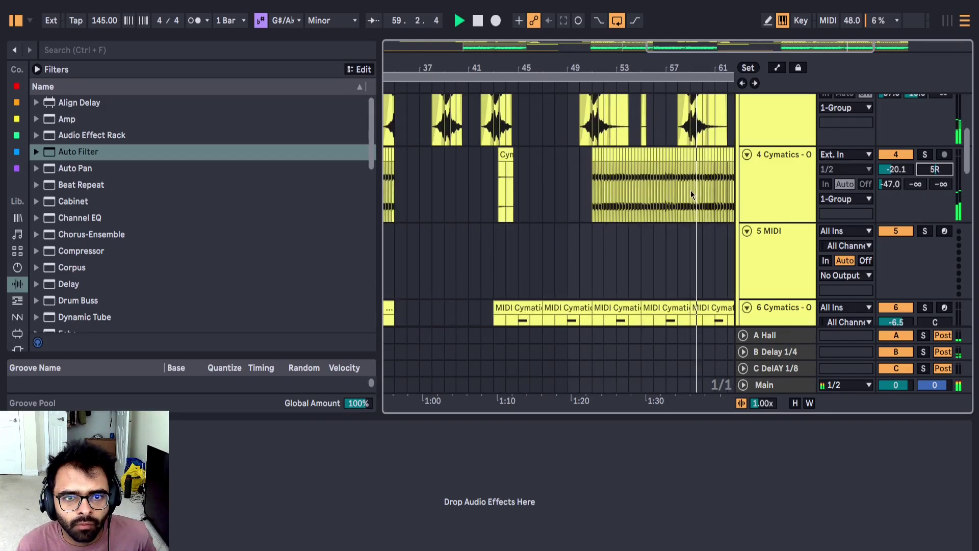
Step: Remove the copied section after bar 59 and duplicate bars 51 to 59 again with all tracks, including 24 MIDI
scroll(708, 216, up, 5)
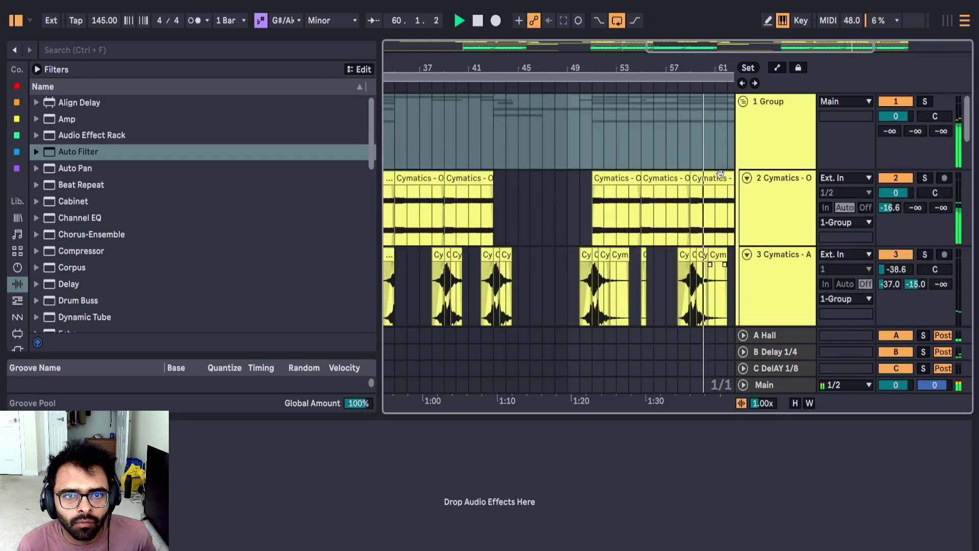
click(743, 104)
scroll(620, 136, down, 3)
click(606, 105)
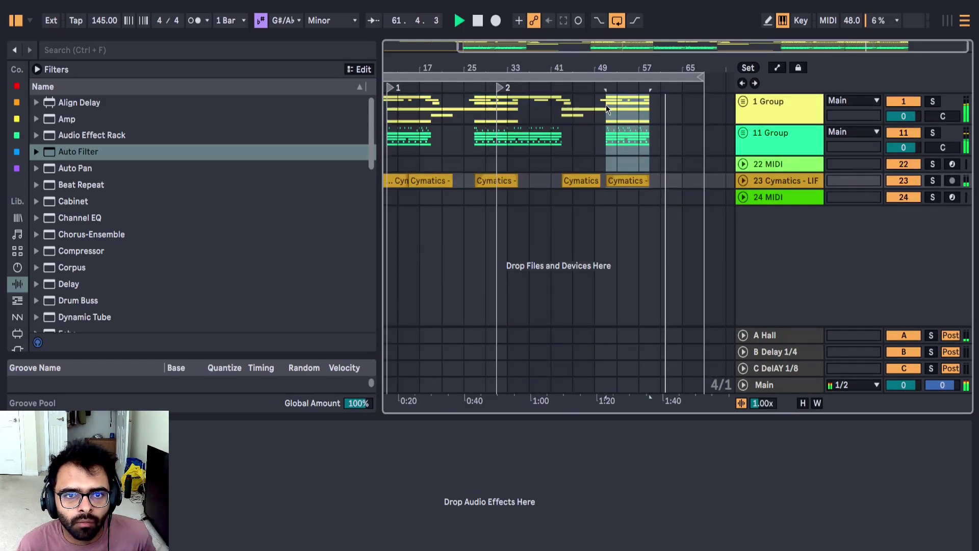
scroll(650, 128, up, 5)
click(435, 109)
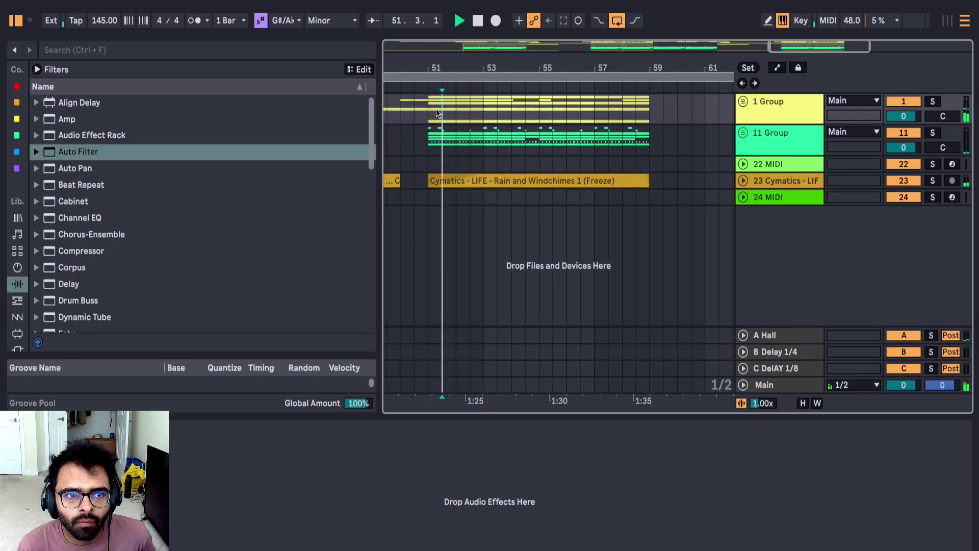
shift+click(647, 203)
key(ctrl+d)
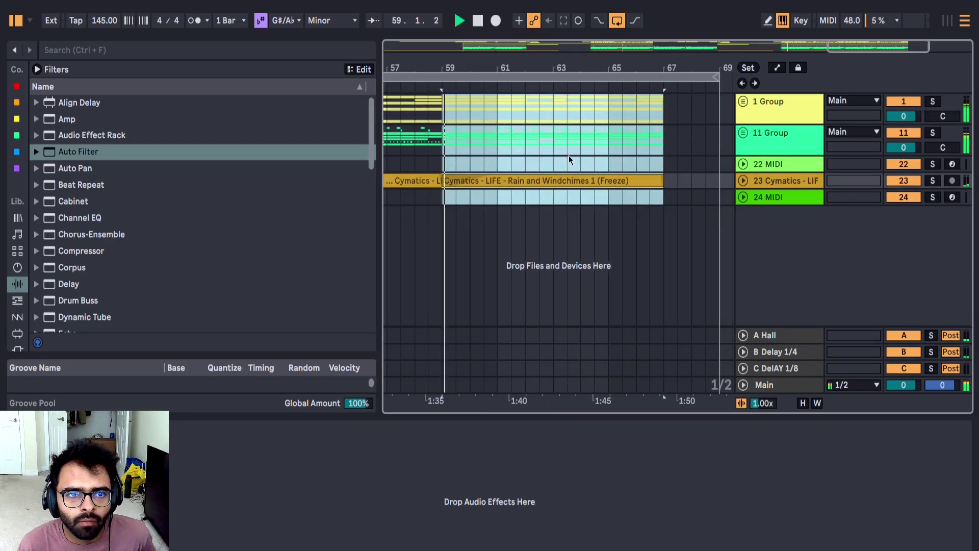
Step: Unfold the track groups, including drum group 12, and examine the duplicated clips across bars 51 to 67
scroll(568, 155, down, 3)
alt+click(743, 132)
scroll(641, 184, down, 2)
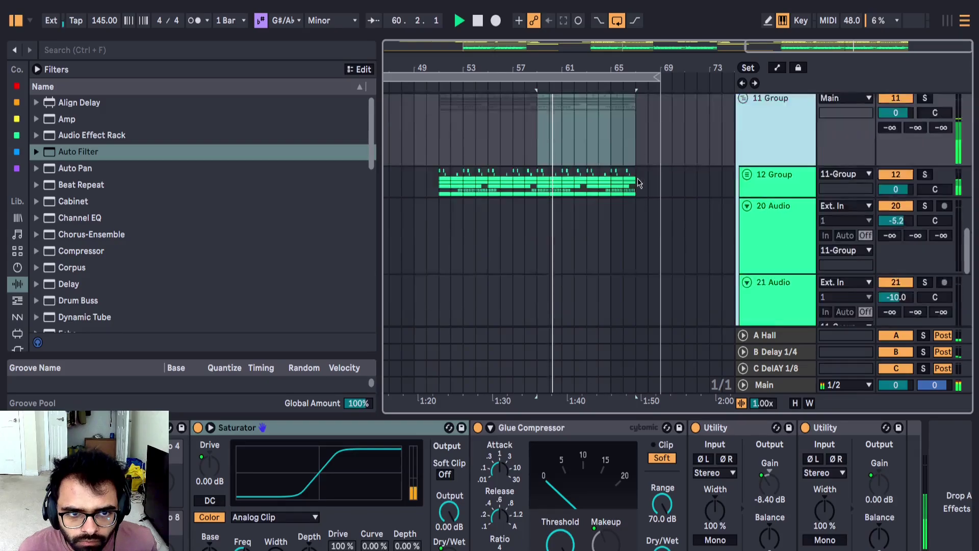
scroll(641, 183, up, 5)
scroll(602, 229, down, 10)
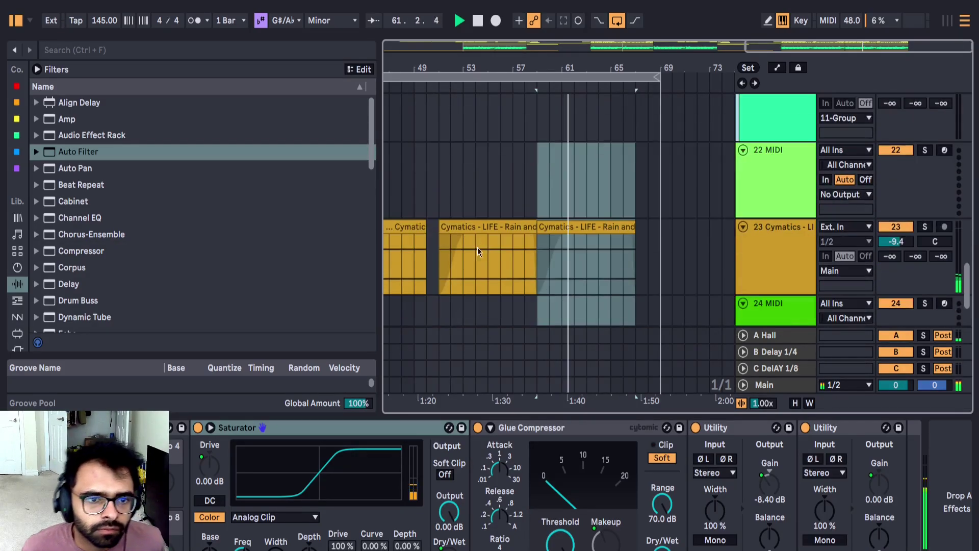
scroll(640, 182, up, 5)
scroll(632, 188, down, 3)
click(592, 247)
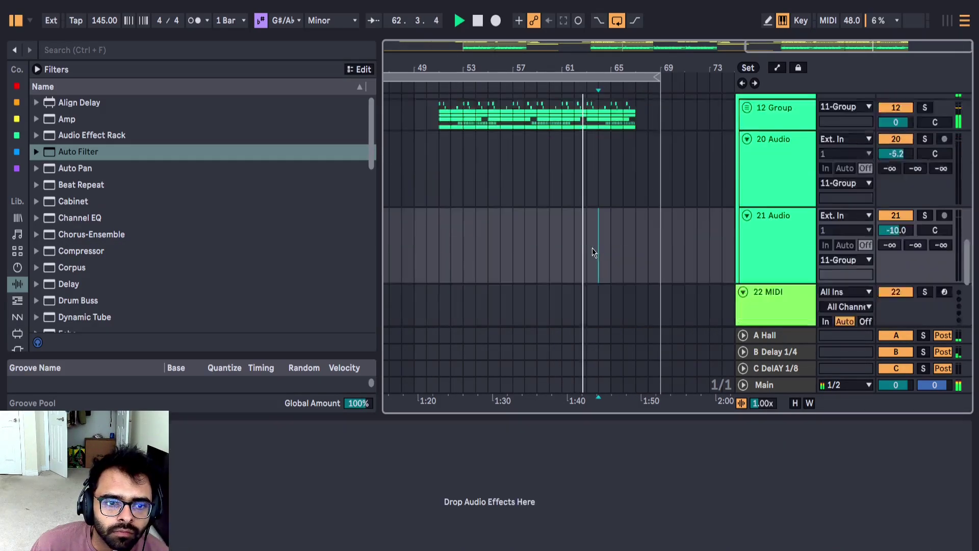
scroll(592, 249, down, 3)
click(560, 276)
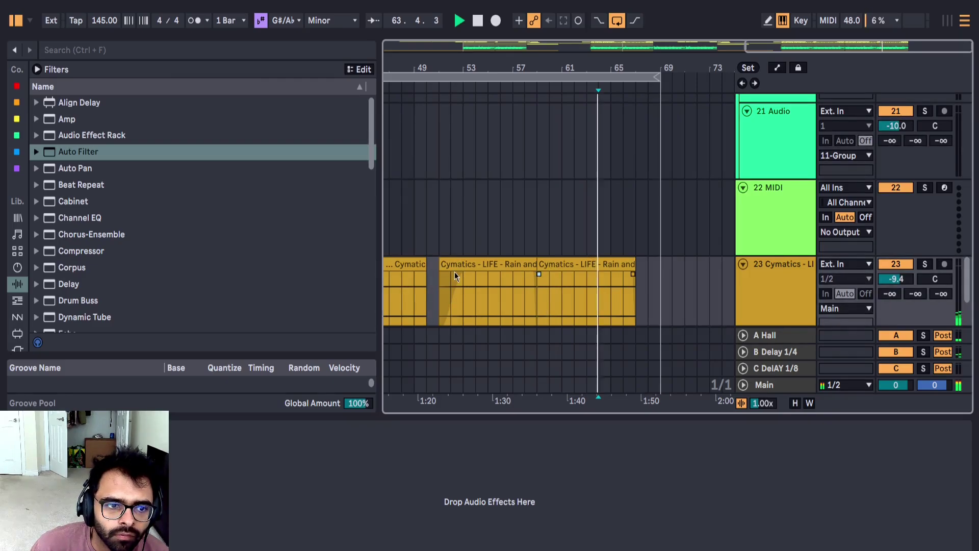
scroll(535, 197, up, 6)
scroll(561, 204, down, 2)
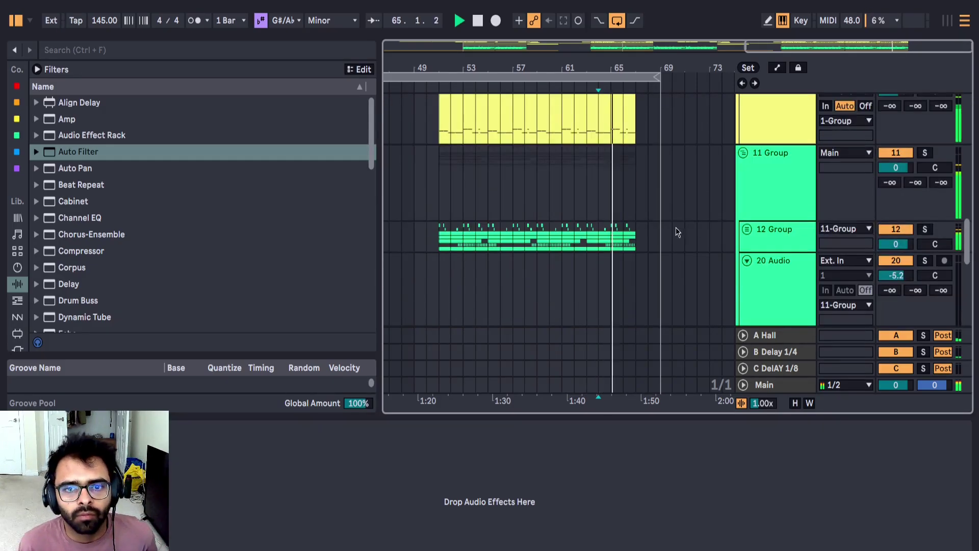
click(746, 229)
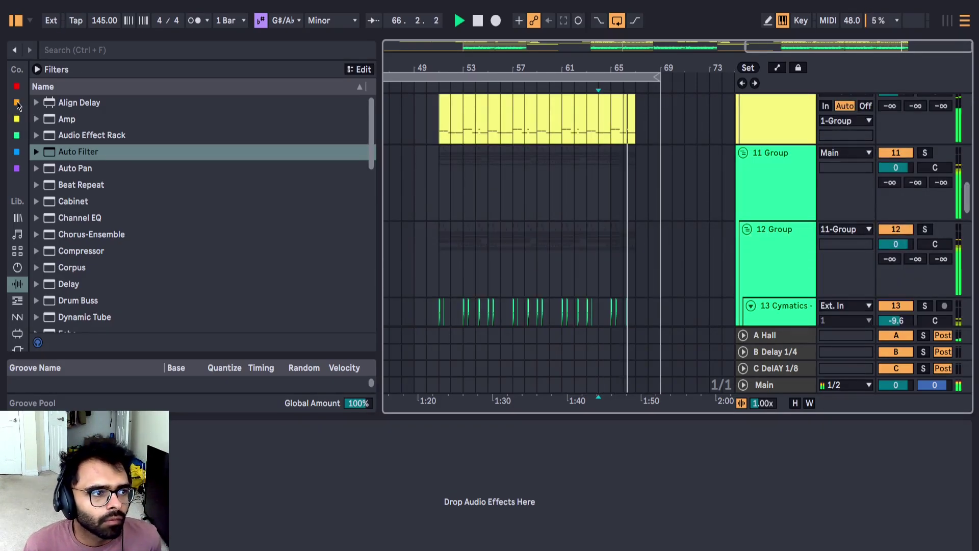
Step: Audition the Cymatics hi-hat, Deluxe Lofi Ride 4 and Deluxe Lofi Crash 1 samples in the red collection
click(16, 86)
scroll(122, 245, down, 3)
click(122, 244)
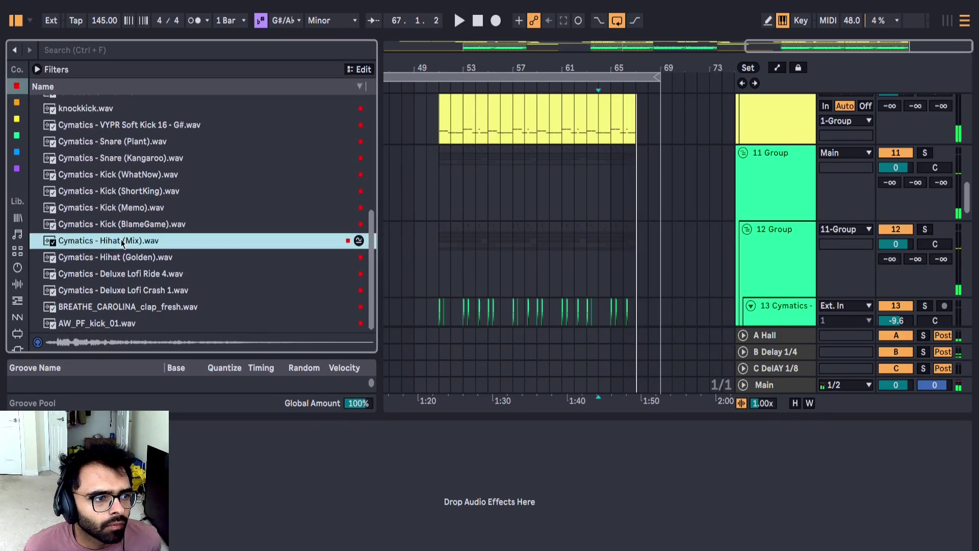
click(123, 258)
click(123, 275)
click(125, 294)
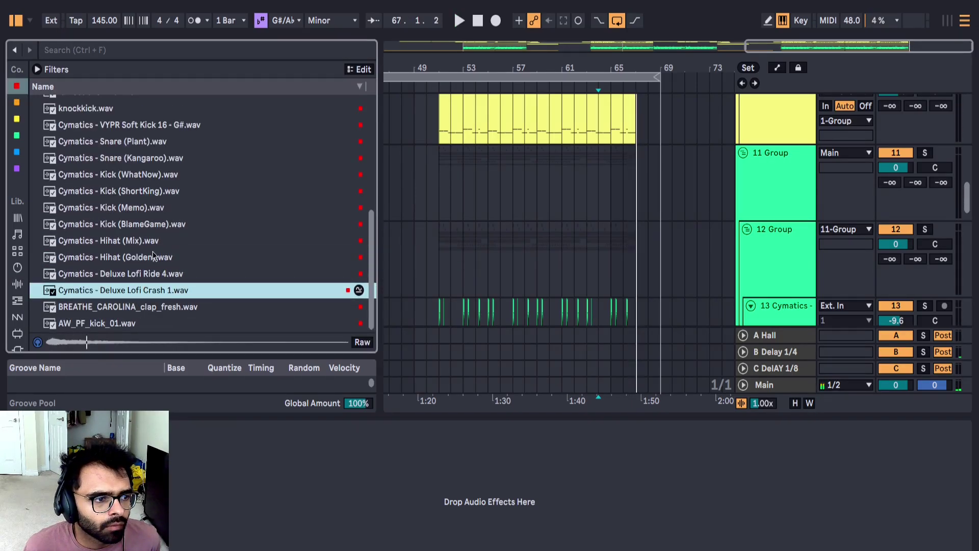
click(152, 255)
scroll(13, 288, down, 2)
Step: Insert an audio track below track 18 and place the Cymatics - Hihat (Golden) sample on it at bar 60
scroll(573, 259, down, 5)
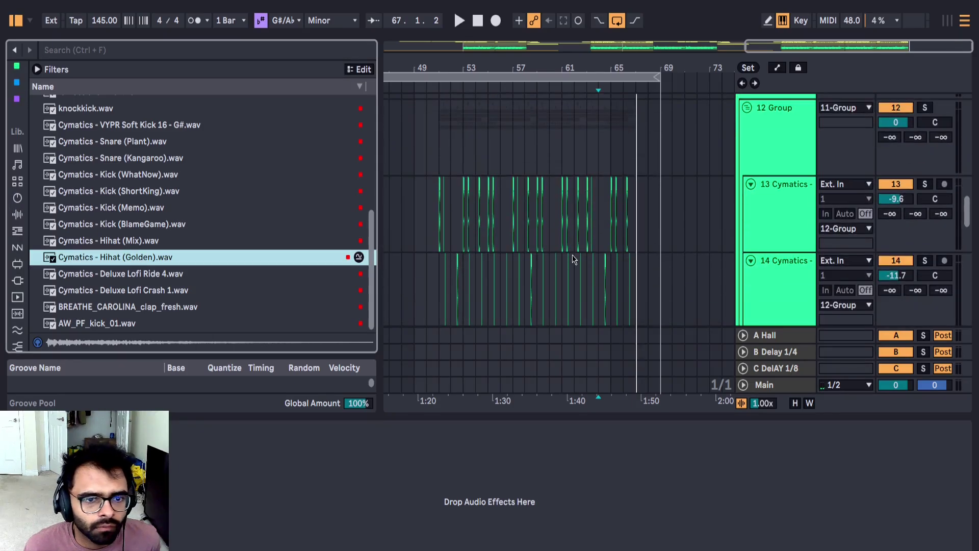
click(533, 250)
key(space)
scroll(538, 266, down, 5)
scroll(537, 237, up, 4)
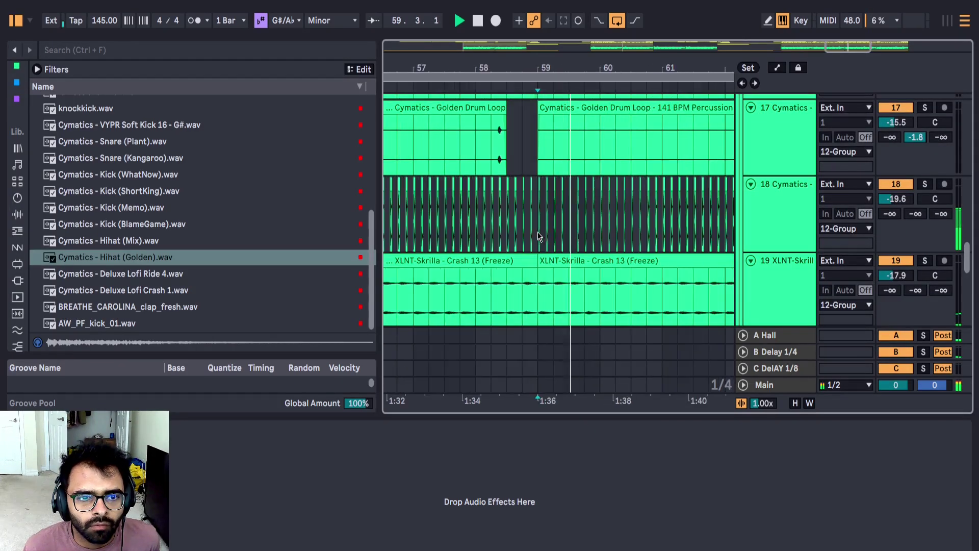
click(757, 209)
key(ctrl+t)
drag(85, 253, 595, 300)
key(space)
Step: Shift the hi-hat clip to just before bar 60 and set track 19's volume to -18.9 dB
scroll(594, 300, up, 5)
drag(612, 252, 580, 275)
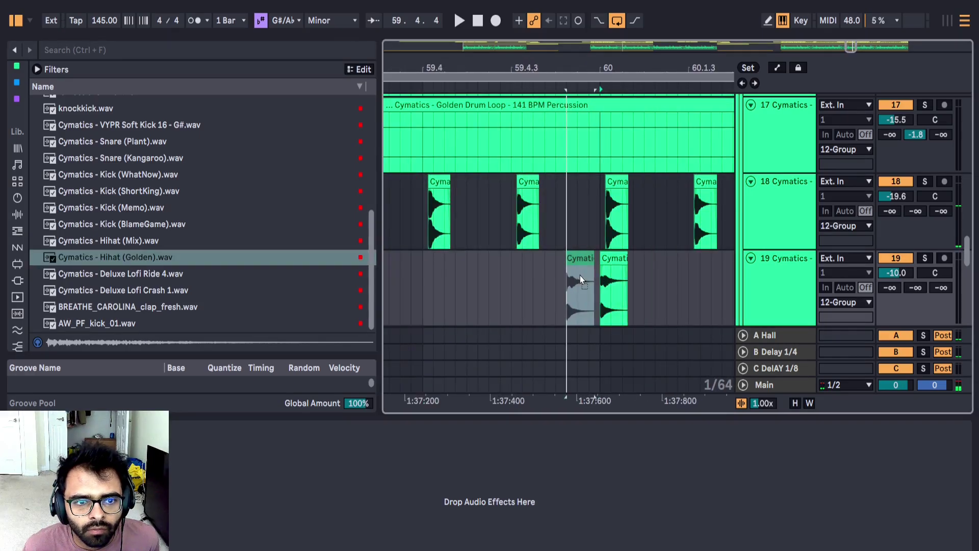
scroll(580, 275, down, 3)
key(space)
drag(907, 274, 906, 274)
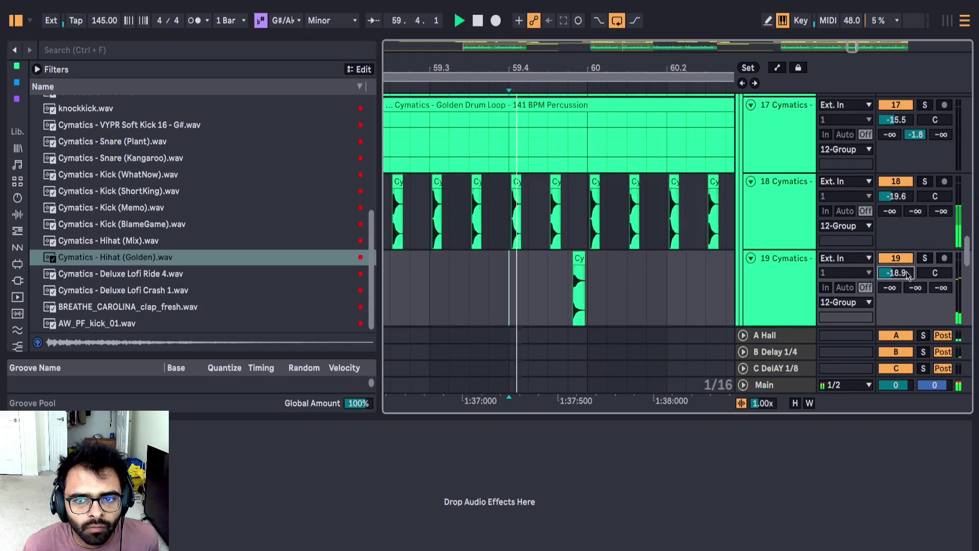
scroll(548, 289, down, 5)
click(484, 292)
key(space)
key(space)
Step: Duplicate a short slice of the hi-hat before bar 60 and move the first slice slightly earlier
scroll(554, 290, up, 8)
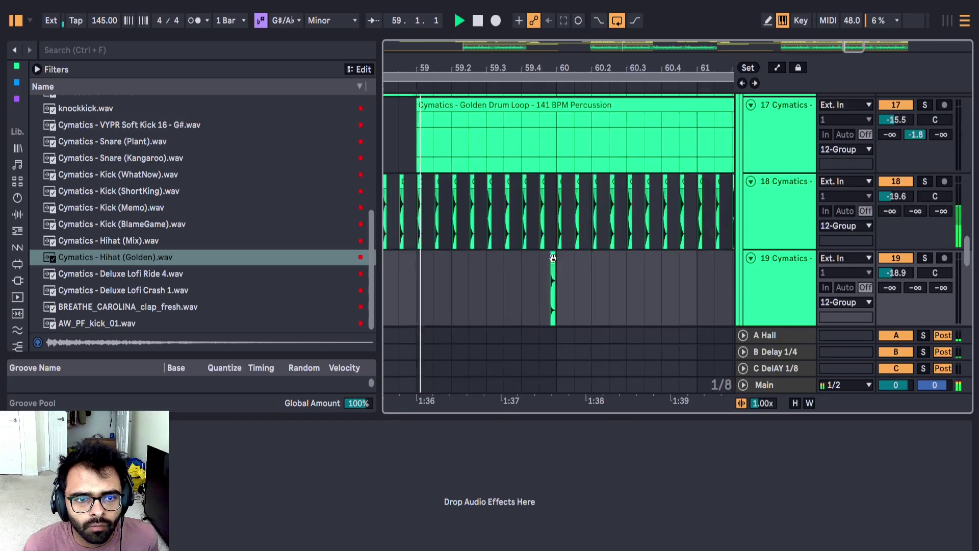
key(ctrl+d)
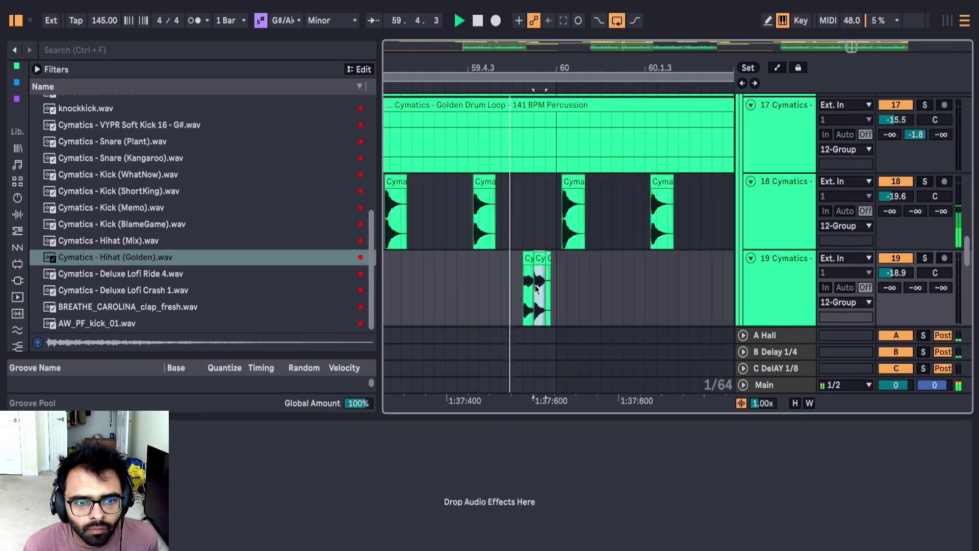
click(529, 259)
key(space)
drag(528, 259, 516, 275)
click(445, 278)
key(space)
scroll(591, 287, down, 5)
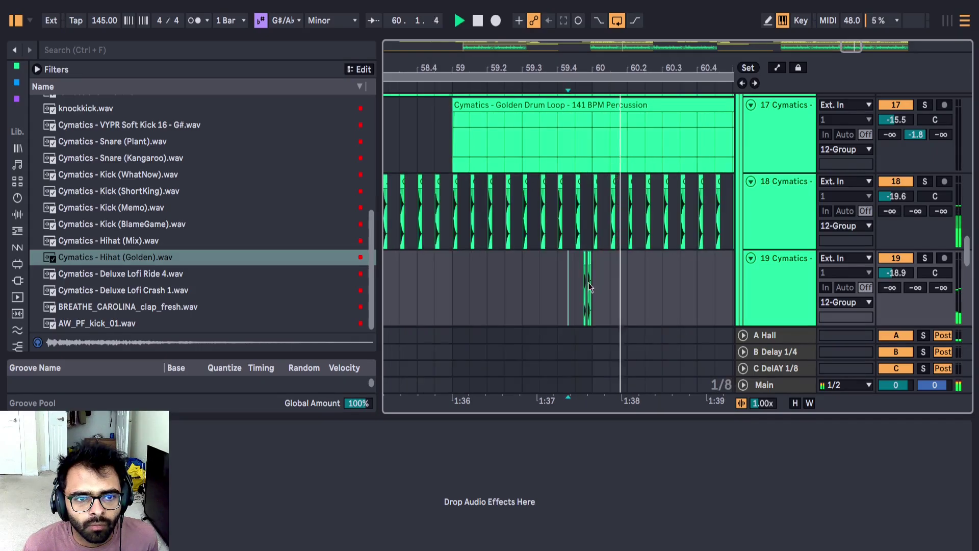
Step: Play back the hi-hat fill and set track 19's volume to -22.1 dB
click(526, 290)
key(space)
key(space)
key(space)
scroll(585, 274, up, 5)
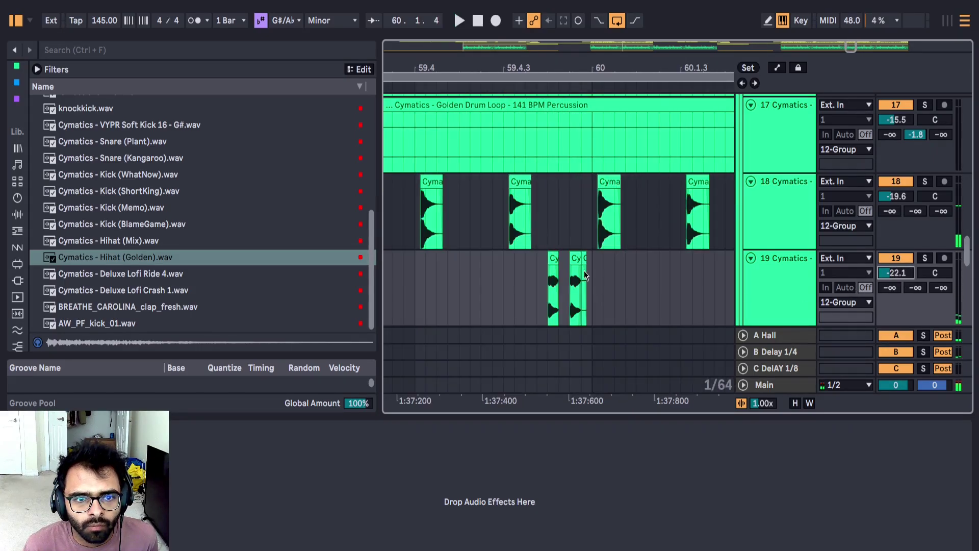
Step: Copy the hi-hat slice to line up with track 18's hit near 59.4.3 and lengthen the slices into a roll
drag(553, 257, 512, 280)
key(ctrl+z)
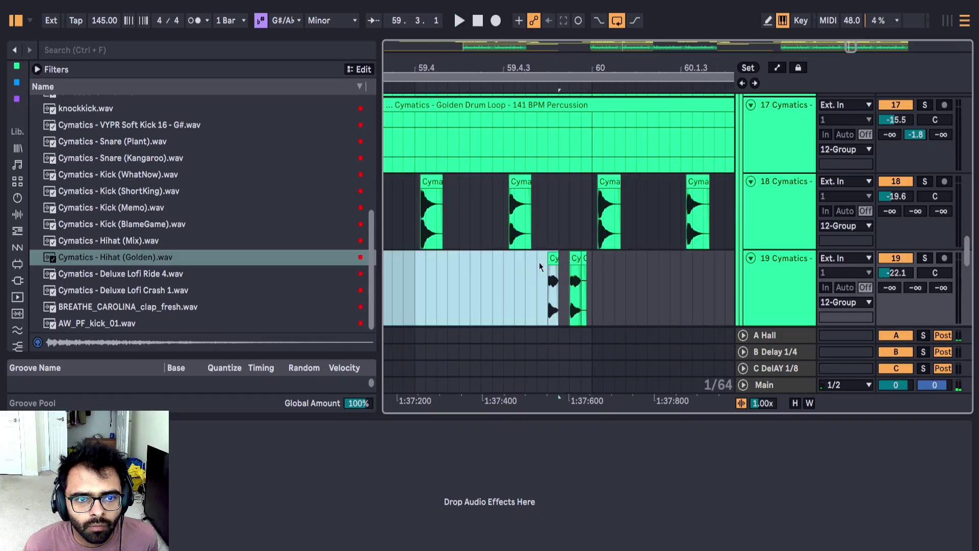
scroll(496, 269, up, 3)
click(629, 261)
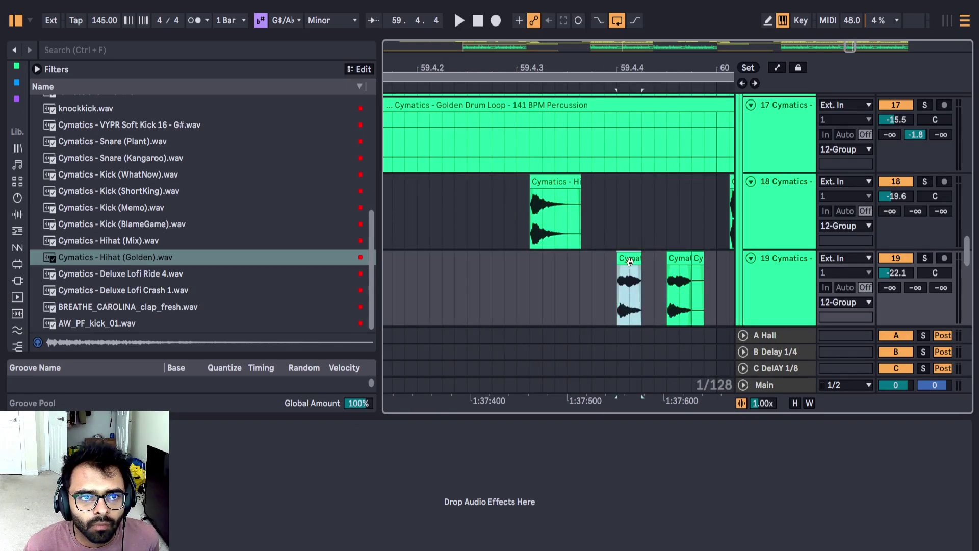
drag(563, 279, 625, 261)
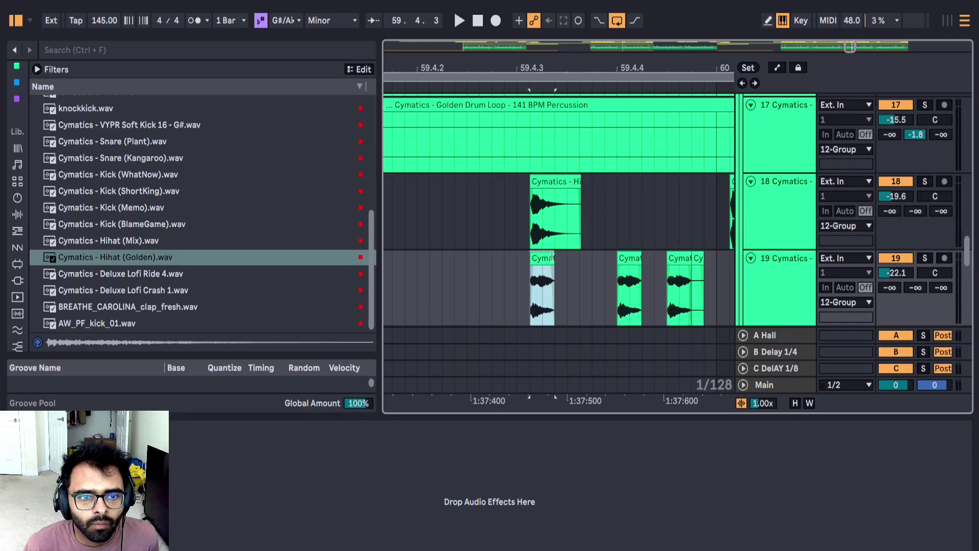
drag(552, 258, 655, 259)
click(635, 260)
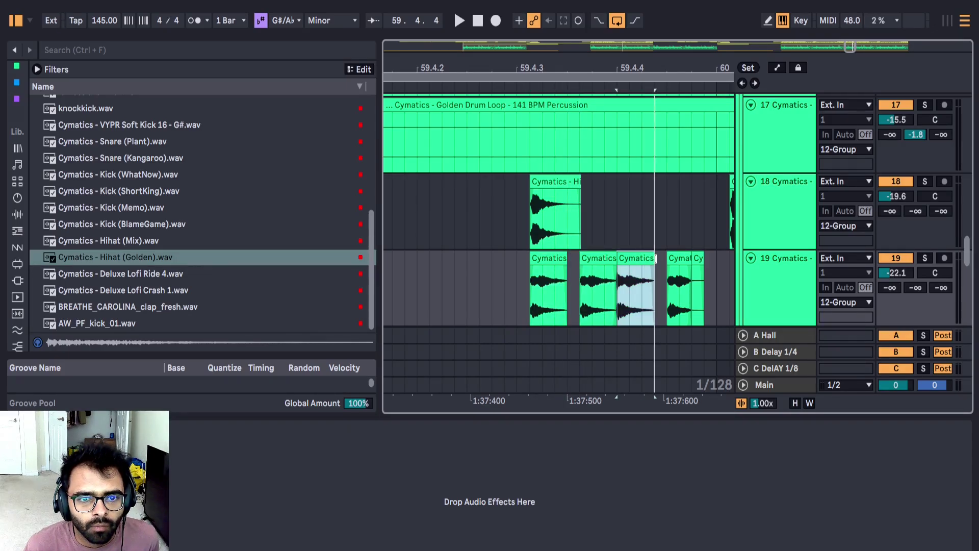
Step: Deactivate the last full hi-hat slice before bar 60, check the roll in playback and set track 19's volume to -32.0 dB
click(682, 260)
click(454, 296)
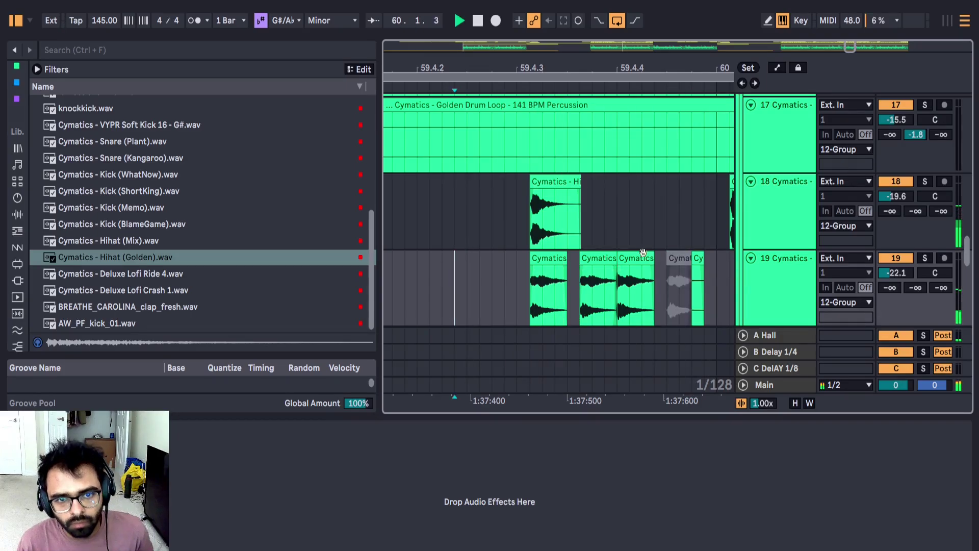
scroll(565, 254, down, 5)
scroll(570, 259, up, 3)
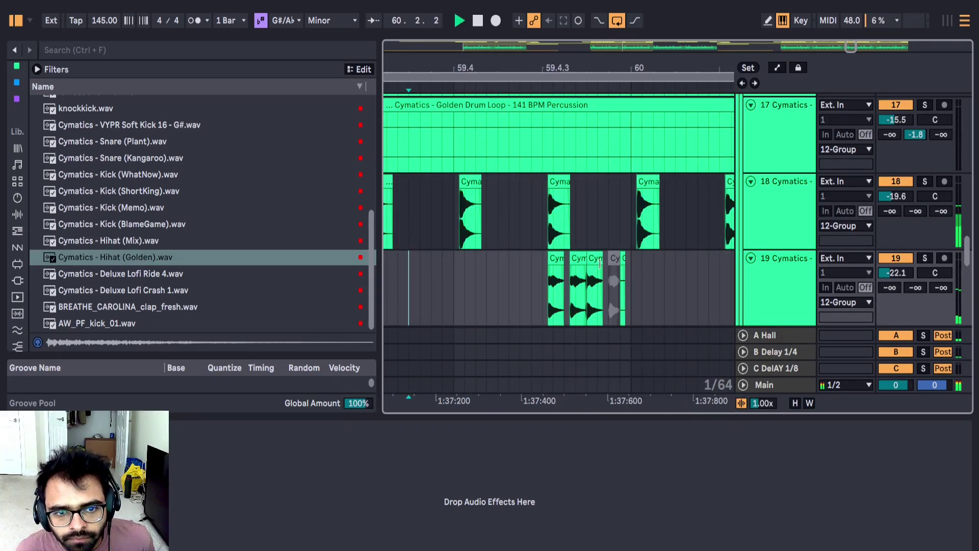
shift+click(592, 258)
key(space)
key(space)
drag(896, 273, 896, 295)
Step: Duplicate the two-bar section with the hi-hat roll on track 19 from bar 59 repeatedly up to bar 67
scroll(556, 270, down, 6)
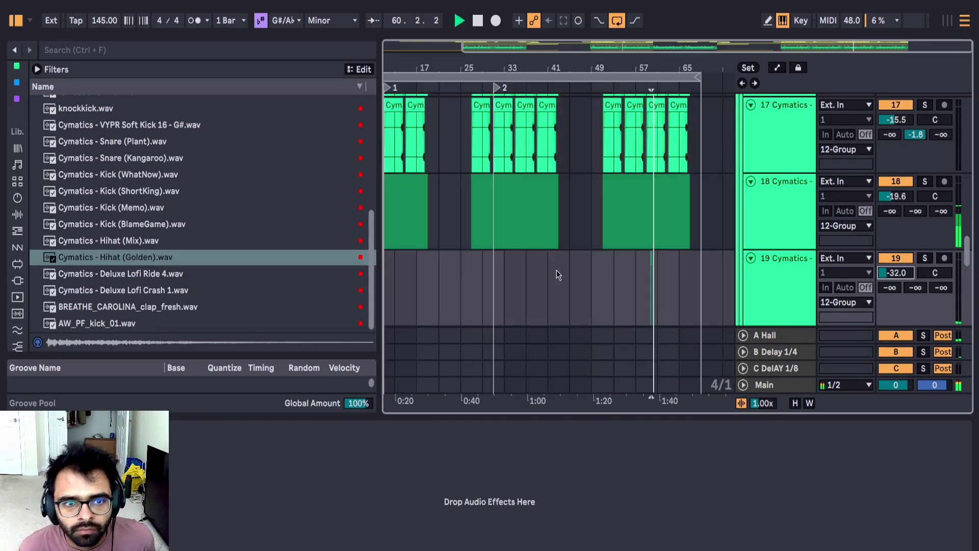
scroll(664, 275, up, 5)
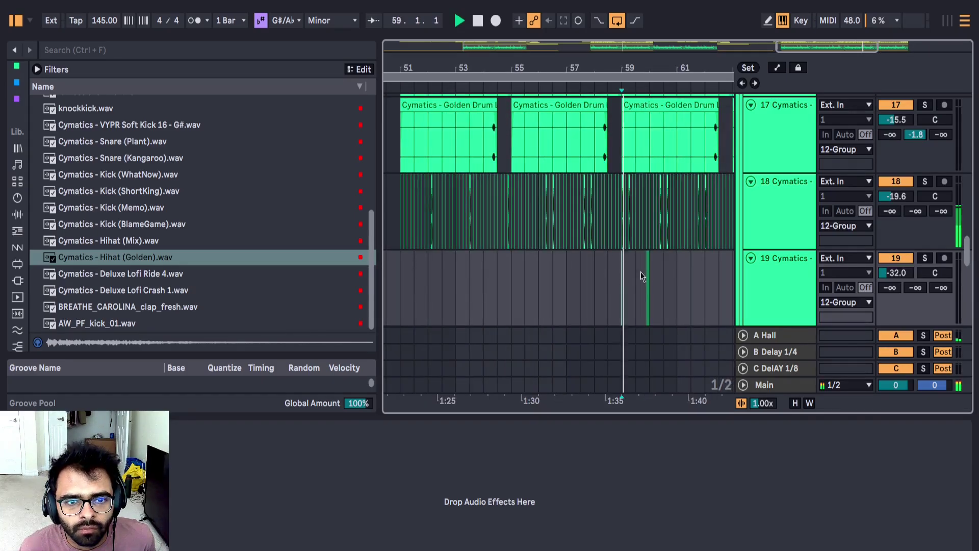
drag(620, 270, 684, 264)
scroll(620, 277, down, 5)
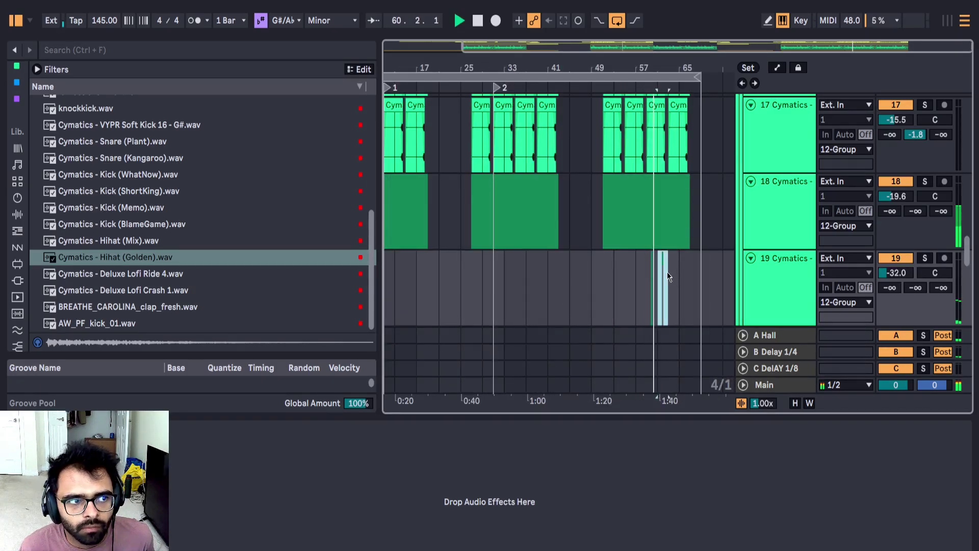
key(ctrl+d)
scroll(684, 274, up, 5)
scroll(683, 275, down, 5)
scroll(643, 266, up, 5)
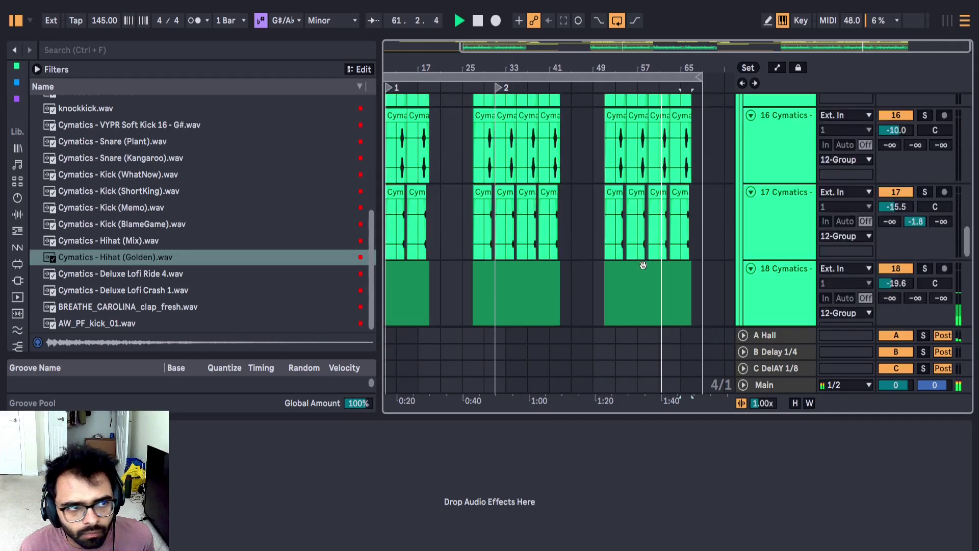
Step: Search the sample pack folder for "OPEN"
scroll(673, 240, up, 3)
scroll(678, 232, down, 5)
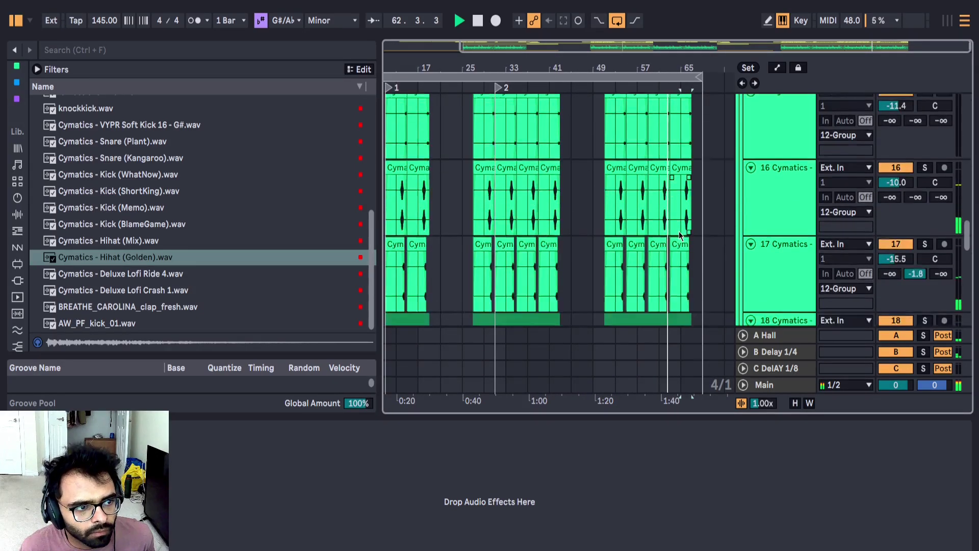
scroll(179, 225, up, 3)
scroll(179, 226, up, 5)
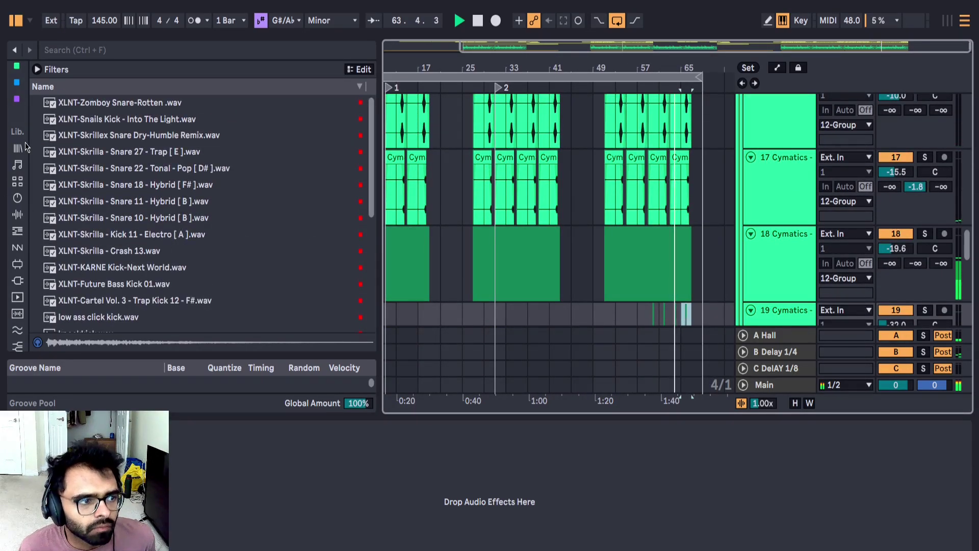
scroll(23, 216, down, 5)
click(17, 260)
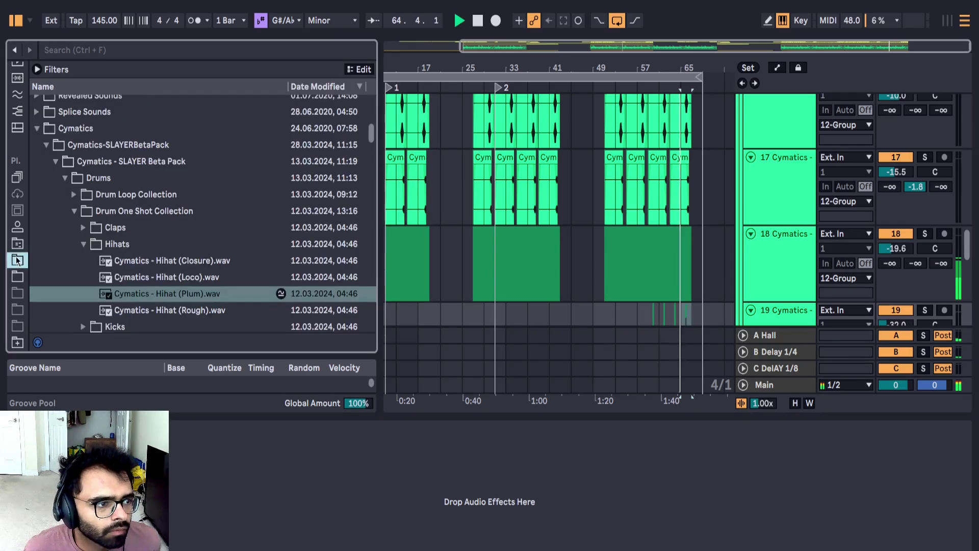
click(98, 48)
text(OPEN)
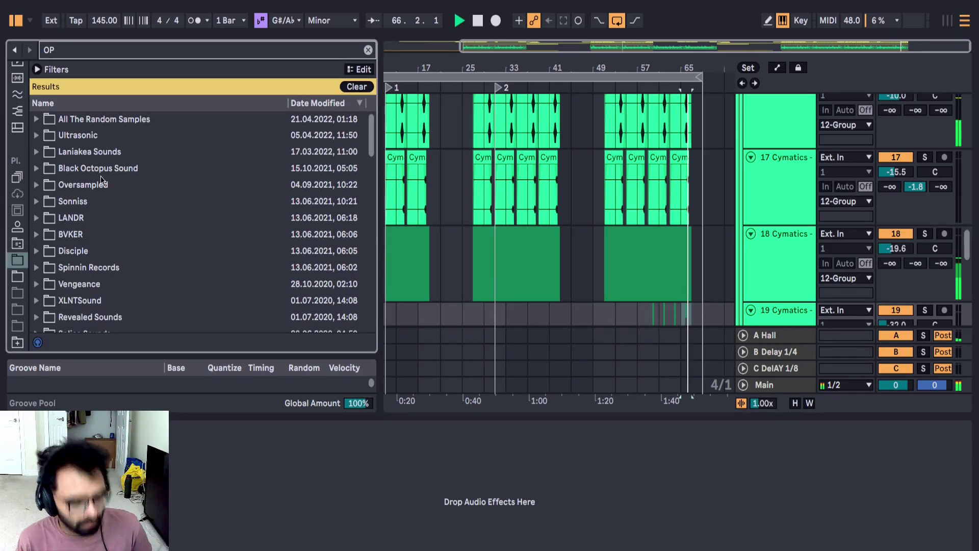
Step: Audition the open hats in the Black Octopus Sound Delicious House Drums & Loops pack down to DHDL_Open_Hat_01.wav
click(37, 152)
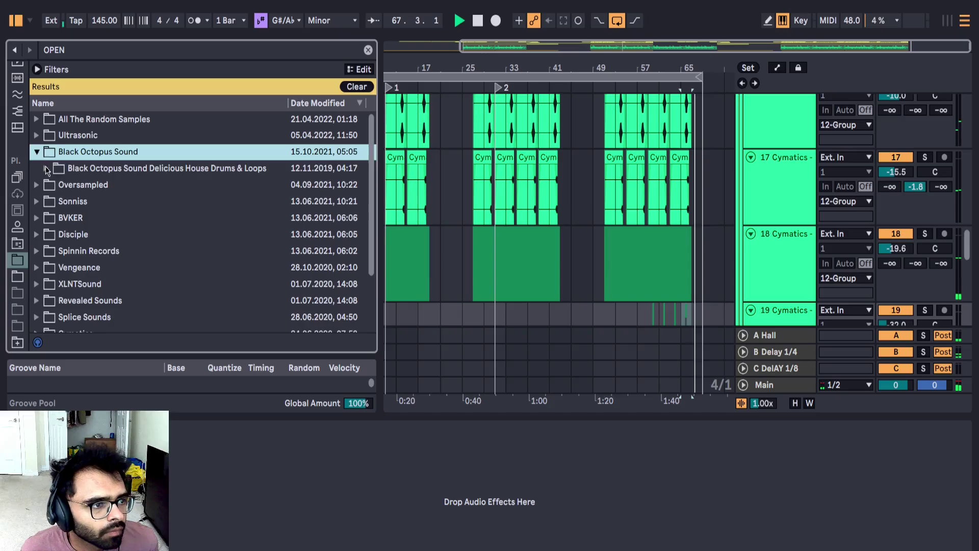
click(46, 169)
click(55, 185)
click(98, 202)
key(Down)
key(Down)
key(Down)
key(Down)
key(Down)
key(Down)
key(Down)
key(Down)
key(Down)
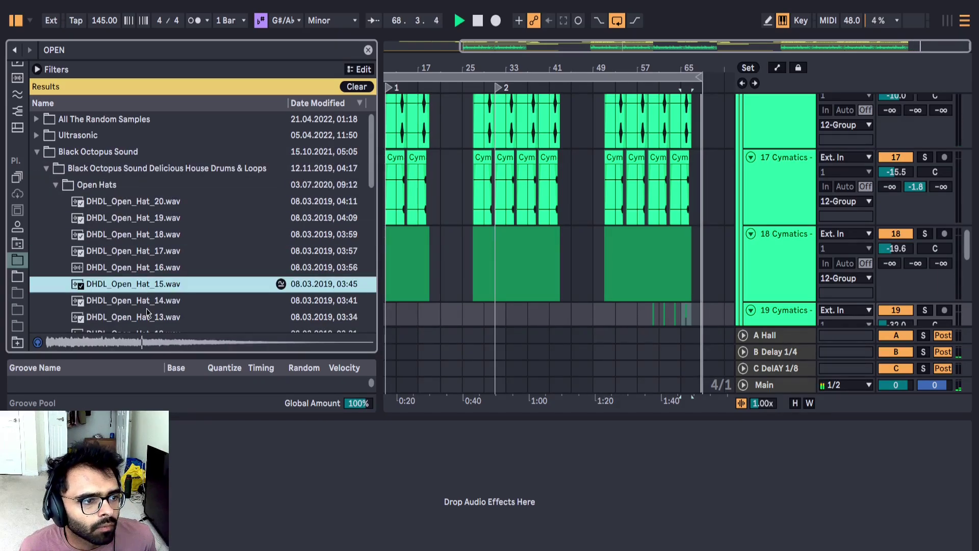
key(Down)
key(Down)
key(Down)
key(Down)
key(Down)
key(Down)
key(Down)
key(Down)
key(Down)
key(Down)
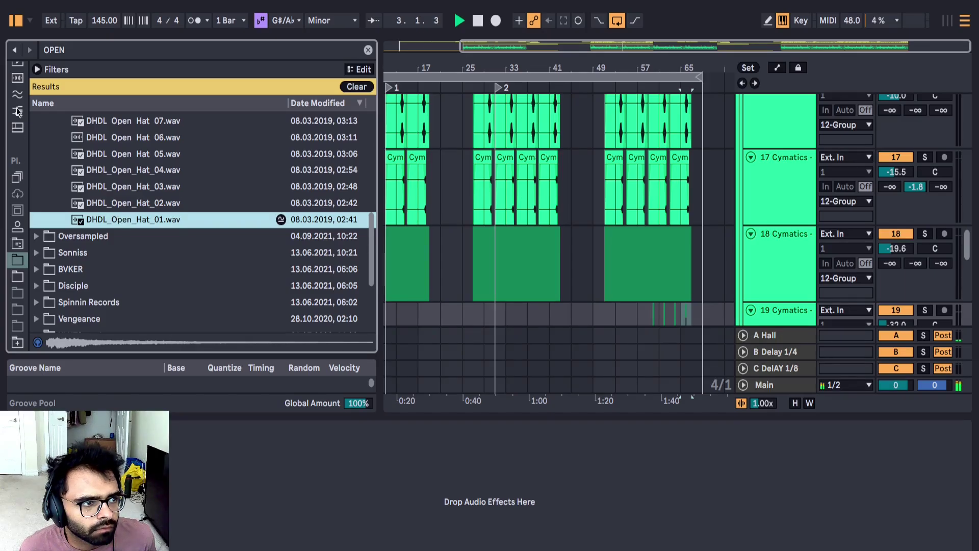
Step: Switch the "OPEN" search to all samples and audition the BRLY_ALVE open hi-hats down to open_hi_hat_tsssss.wav
click(17, 78)
click(127, 252)
click(136, 286)
scroll(135, 286, down, 3)
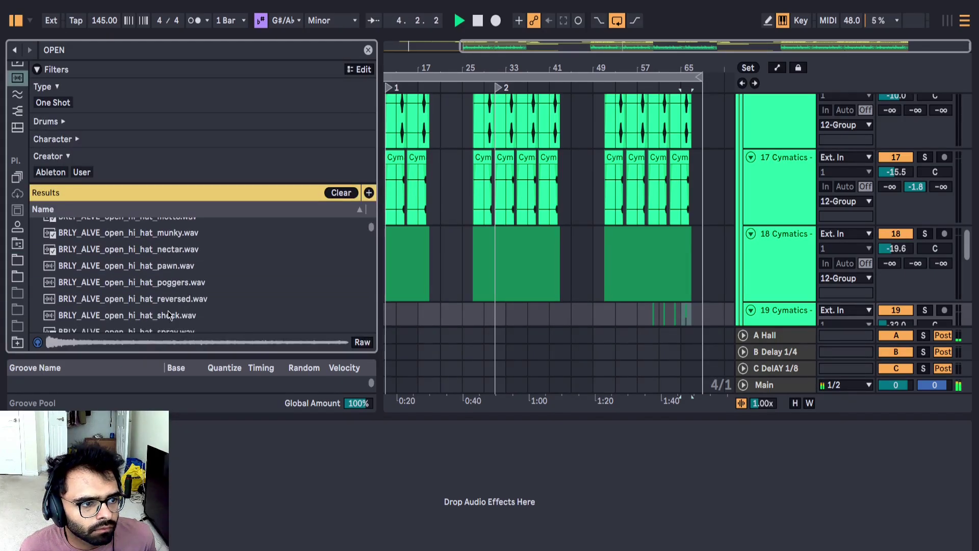
click(136, 271)
click(143, 284)
click(143, 309)
scroll(142, 308, down, 2)
click(138, 300)
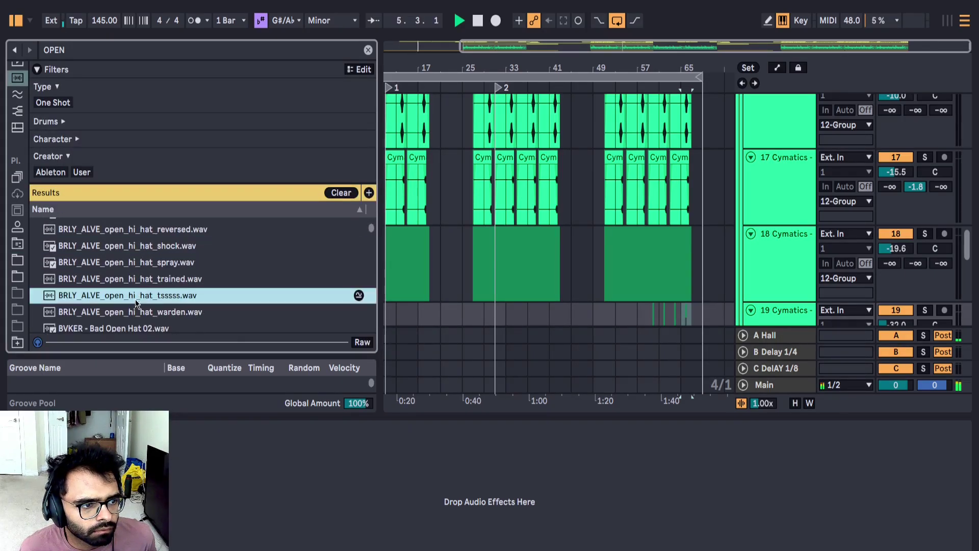
Step: Audition the BVKER Bad Open Hat samples and settle on BVKER - Bad Open Hat 05.wav
click(136, 308)
scroll(136, 303, down, 1)
key(Down)
key(Down)
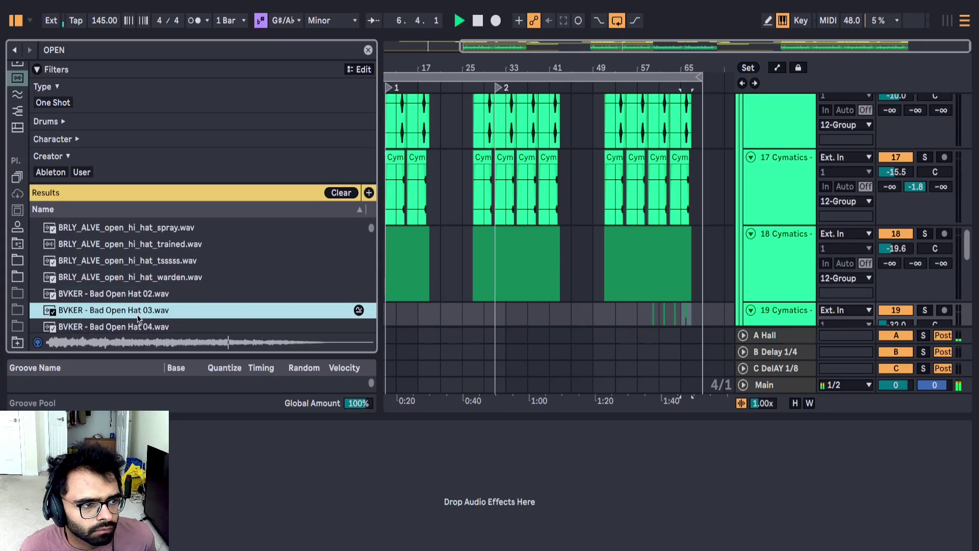
key(Down)
key(Up)
key(Up)
click(134, 317)
scroll(136, 295, down, 1)
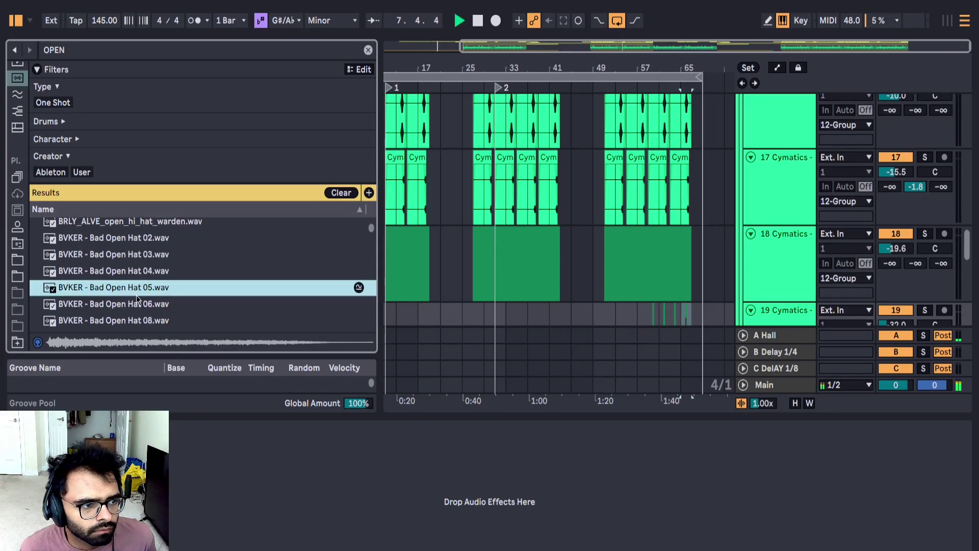
click(136, 310)
key(Up)
Step: Play the arrangement from bar 51 to hear where an open hat fits
scroll(645, 185, up, 5)
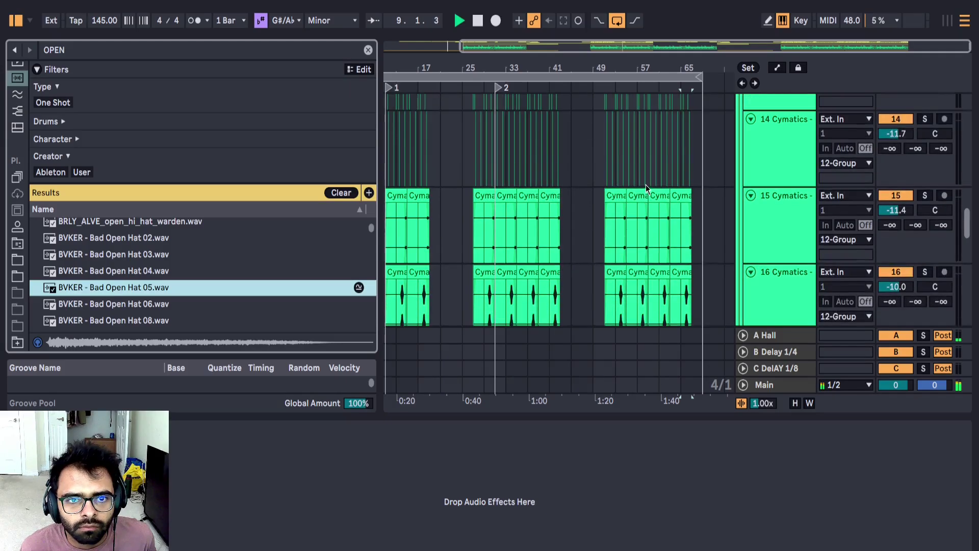
click(622, 160)
key(space)
key(space)
click(606, 155)
scroll(603, 155, up, 5)
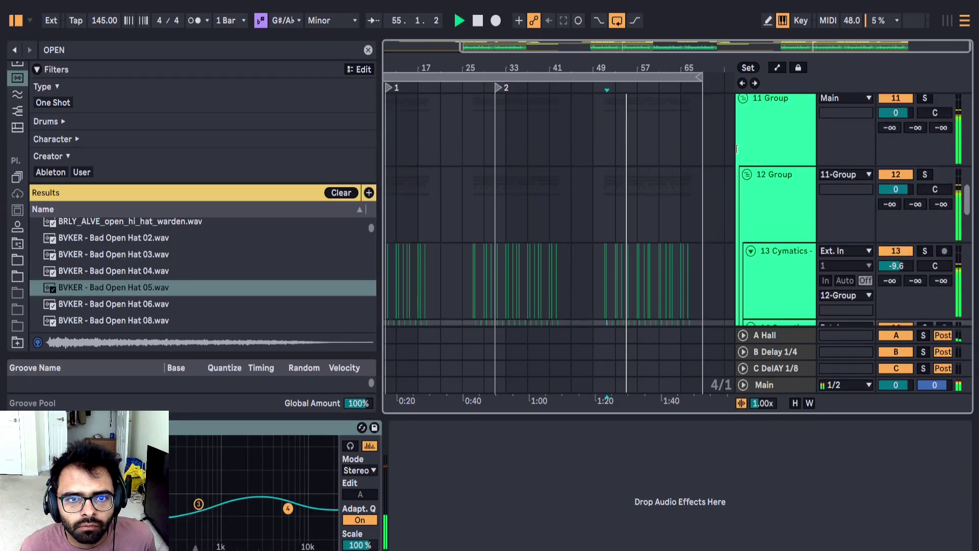
Step: Insert an audio track below track 13 and place BVKER - Bad Open Hat 05.wav on it at 59.4
click(746, 247)
scroll(727, 277, down, 2)
scroll(655, 248, up, 4)
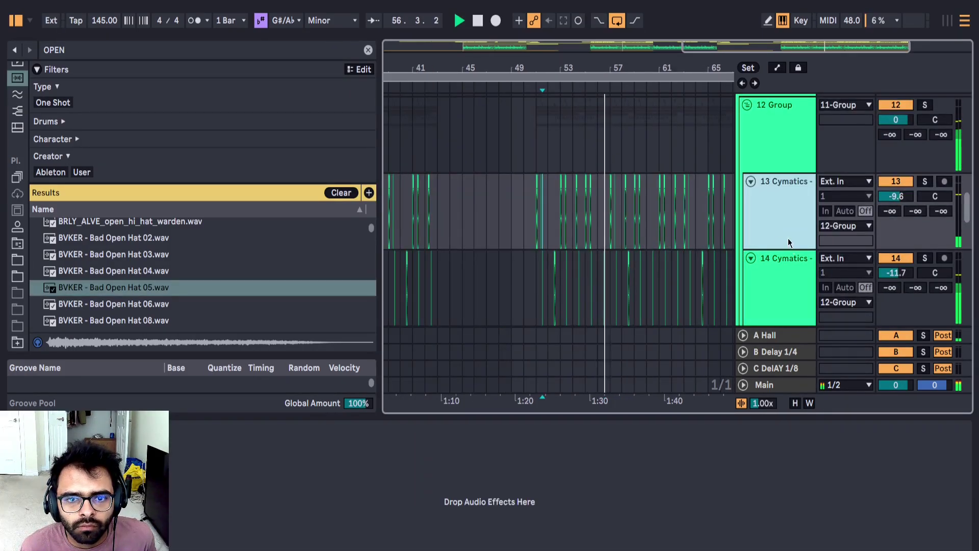
scroll(788, 237, down, 2)
click(766, 177)
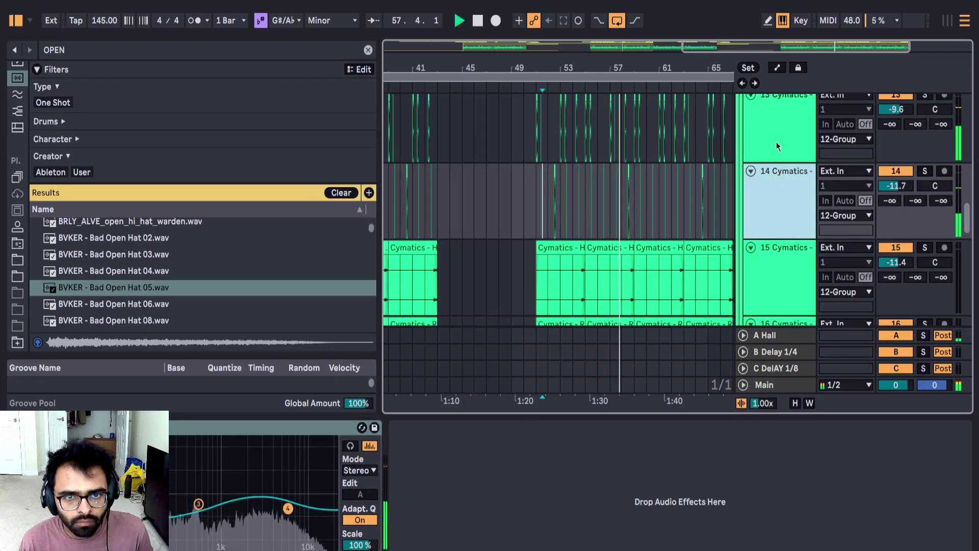
key(ctrl+t)
mouse_move(147, 289)
mouse_down()
mouse_move(651, 201)
mouse_move(578, 190)
mouse_up()
scroll(652, 192, up, 8)
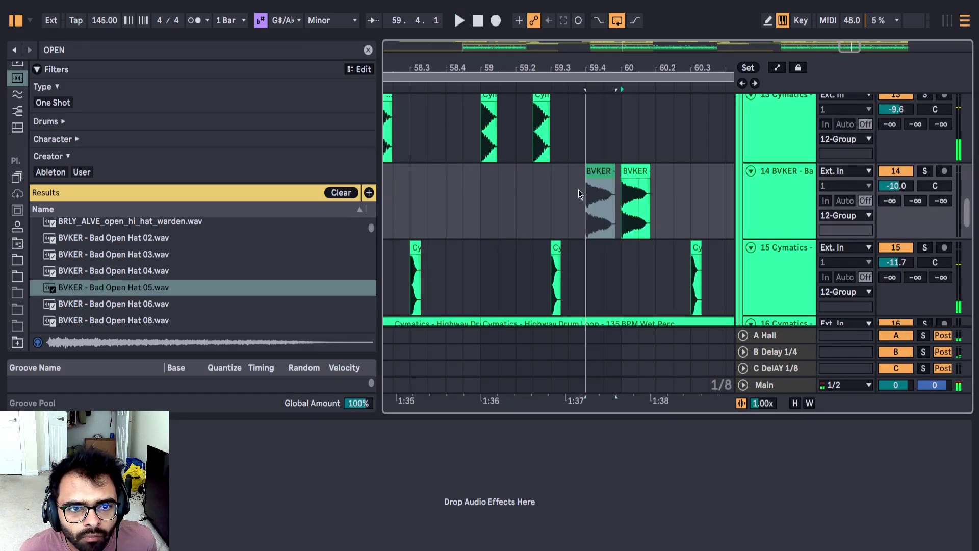
Step: Play the open hat from bar 59 and set track 14's volume to -19.3 dB
click(481, 214)
drag(902, 185, 901, 196)
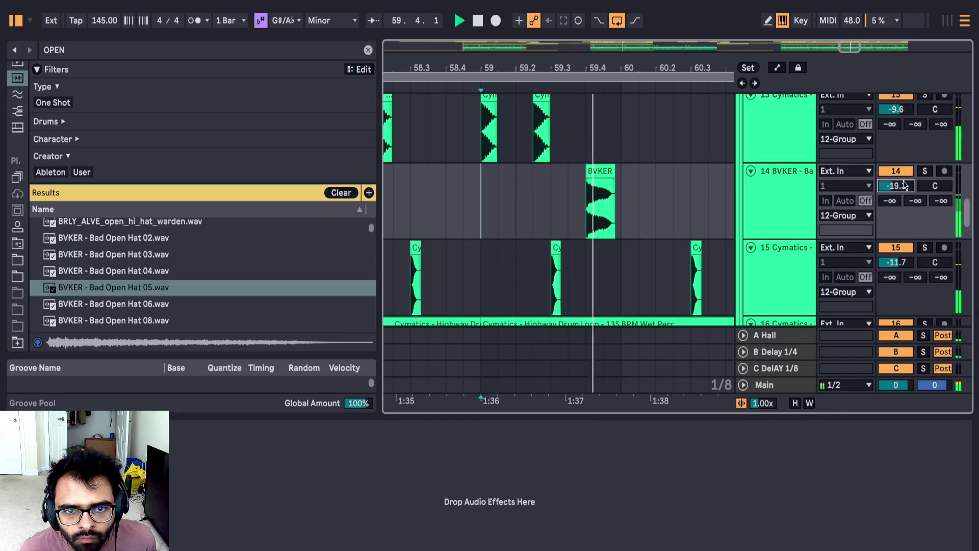
key(space)
shift+click(621, 202)
key(space)
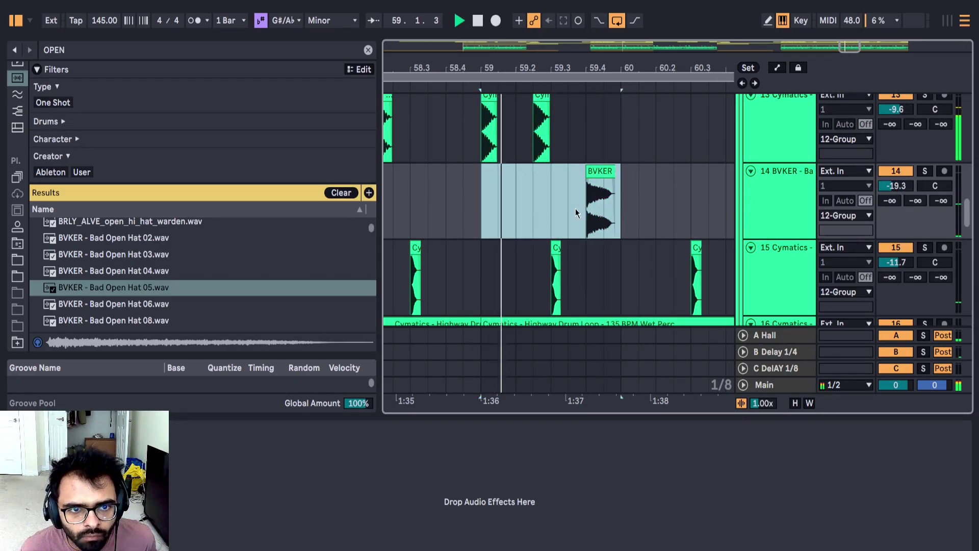
Step: Duplicate the one-bar open hat section on track 14 from bar 59 repeatedly up to bar 67
drag(552, 209, 673, 212)
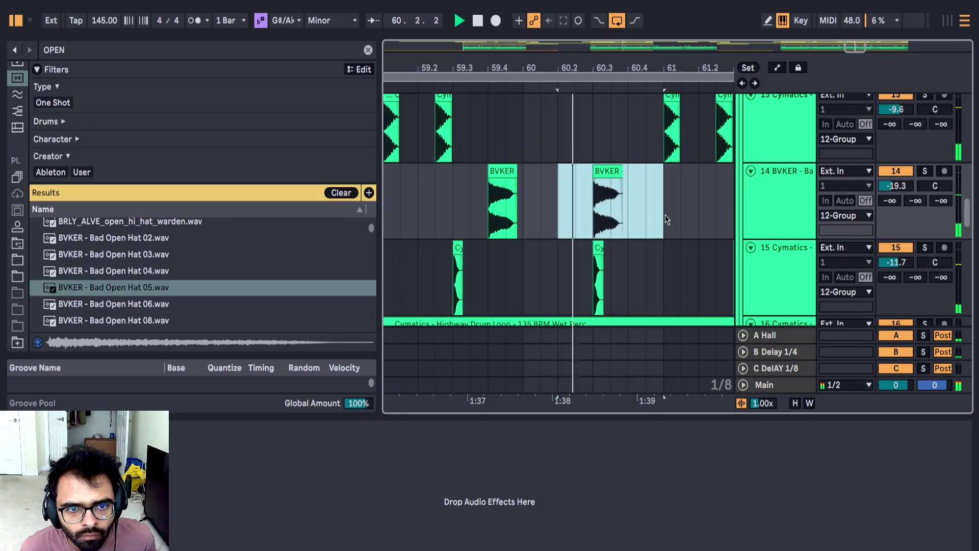
key(minus)
key(minus)
drag(452, 196, 515, 199)
key(space)
key(space)
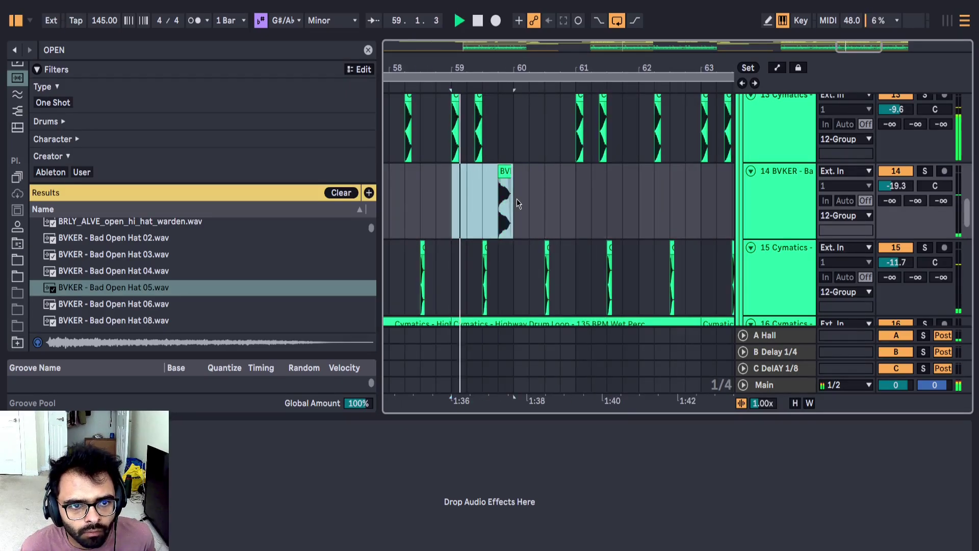
key(minus)
key(minus)
key(ctrl+d)
key(ctrl+d)
key(ctrl+d)
key(ctrl+d)
key(ctrl+d)
key(ctrl+d)
key(ctrl+d)
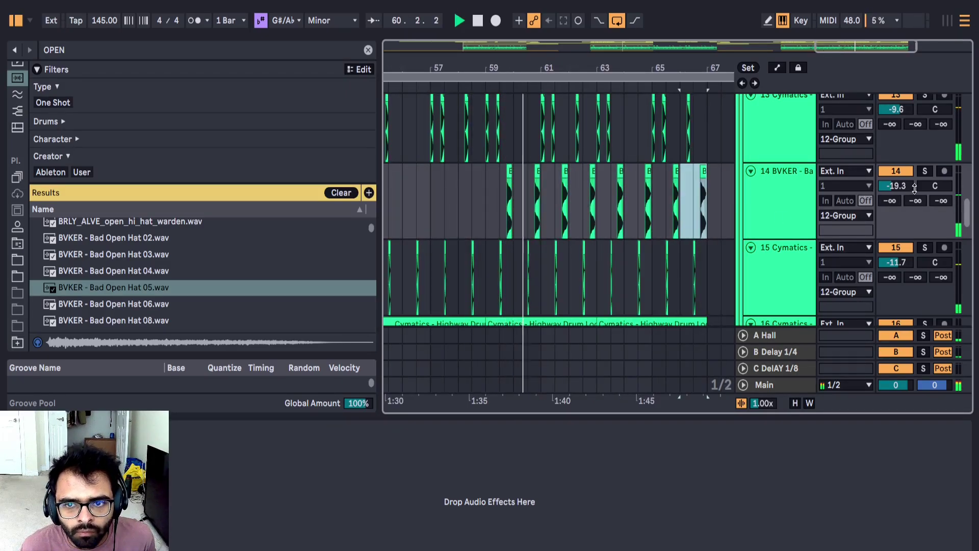
Step: Compare playback with track 14 off and on, and set its volume to -39.0 dB
click(895, 171)
click(898, 173)
drag(897, 186, 897, 205)
key(Down)
key(Down)
key(Down)
key(Down)
key(Down)
key(Down)
key(Down)
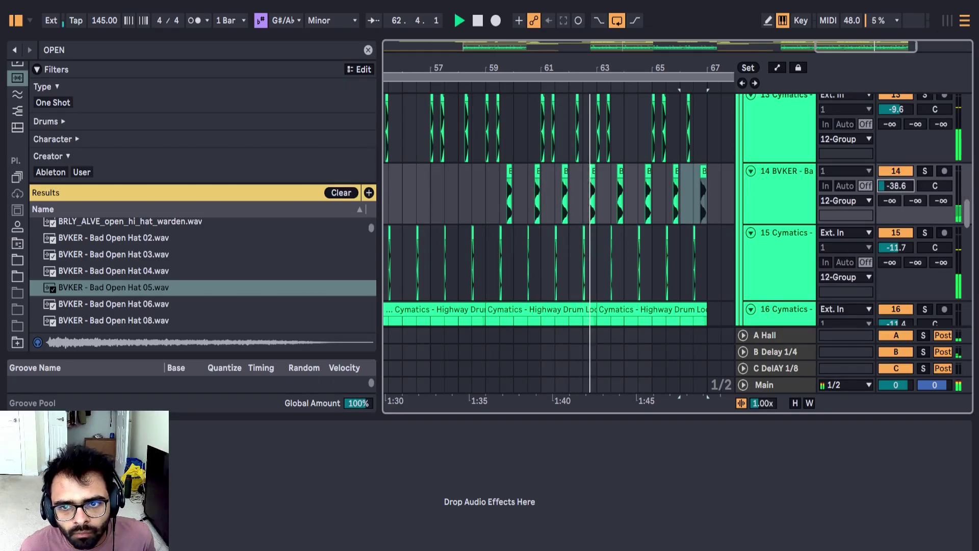
scroll(621, 203, down, 3)
scroll(910, 182, down, 1)
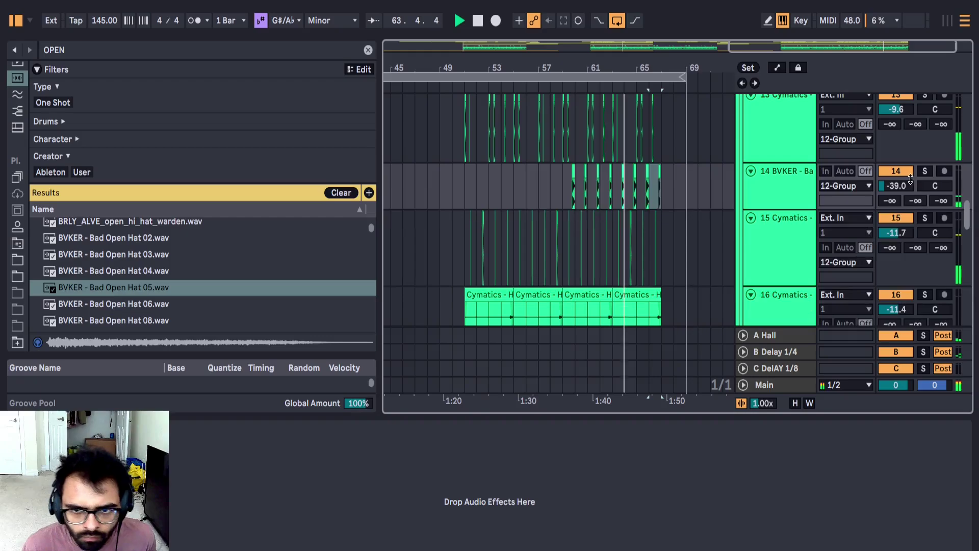
Step: Collapse the drum group, fit the whole arrangement in view and play it from bar 49
scroll(695, 158, up, 5)
click(745, 172)
key(h)
key(w)
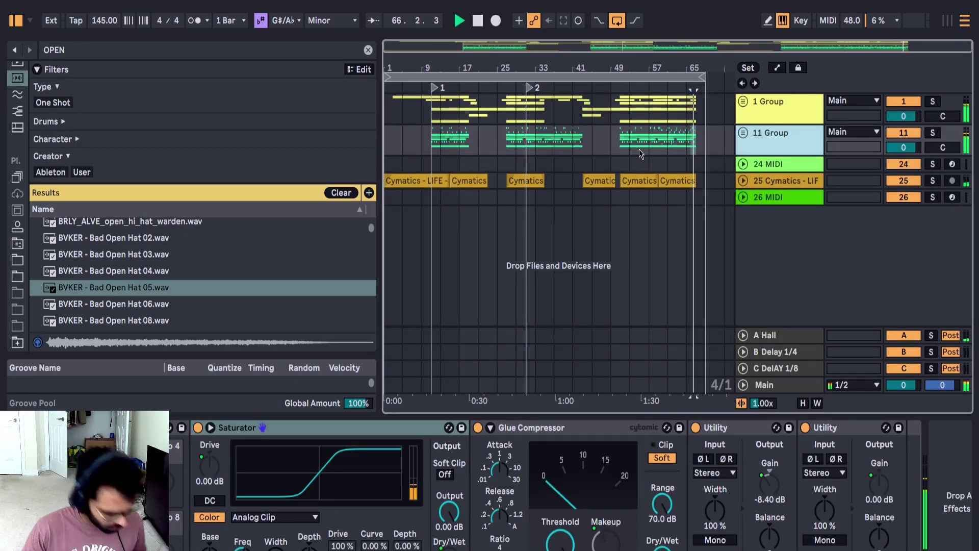
click(610, 146)
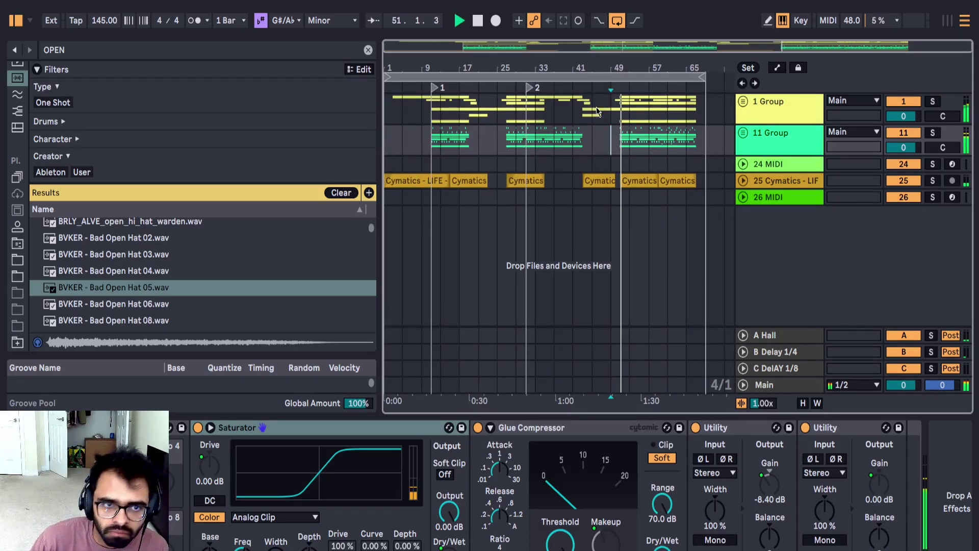
Step: Expand 1 Group and examine its melodic tracks across the whole arrangement during playback
click(743, 102)
scroll(721, 159, down, 5)
scroll(635, 212, up, 5)
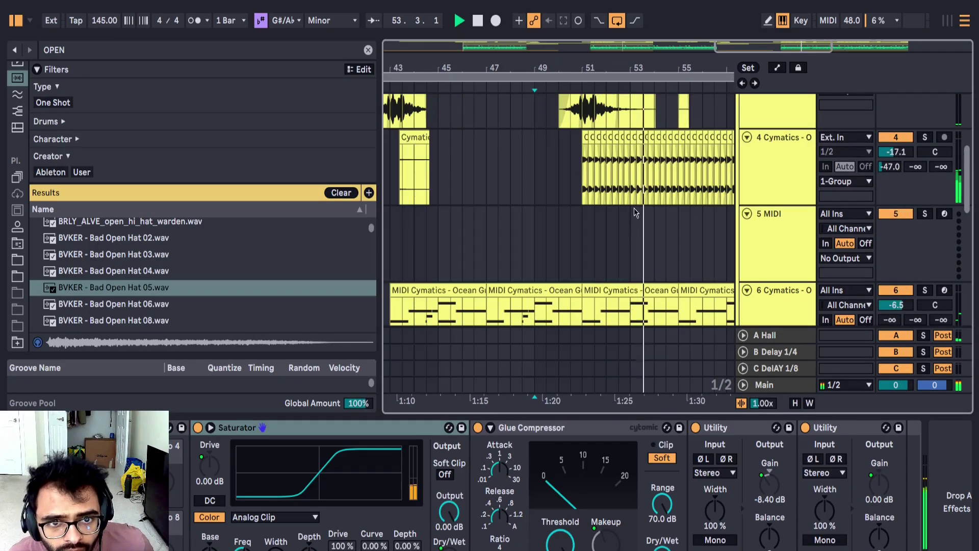
scroll(665, 230, down, 5)
scroll(708, 206, down, 4)
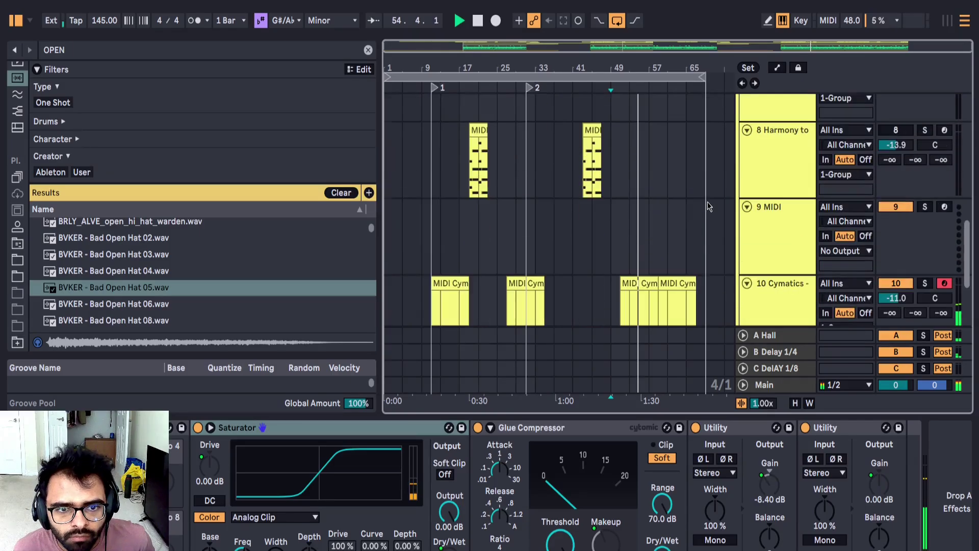
scroll(709, 205, down, 5)
alt+click(747, 138)
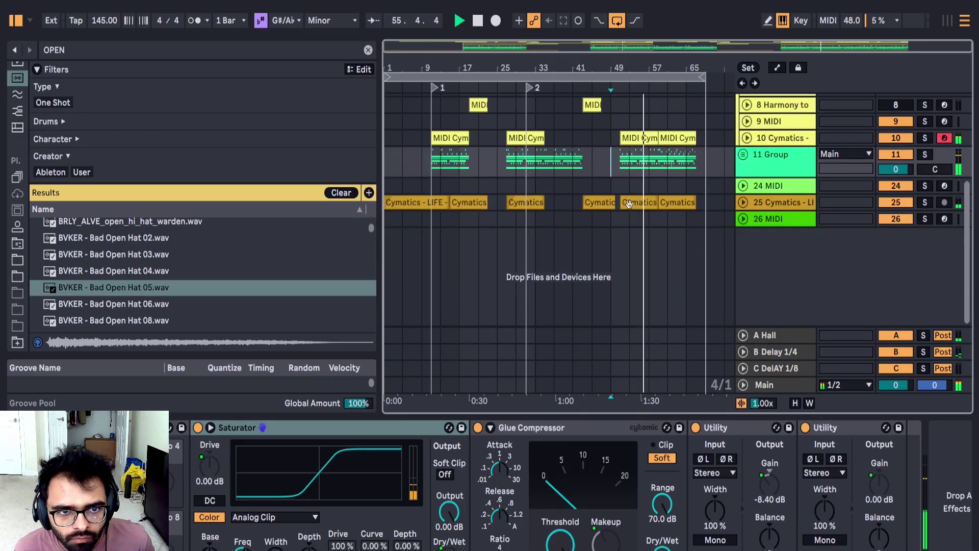
scroll(461, 138, up, 5)
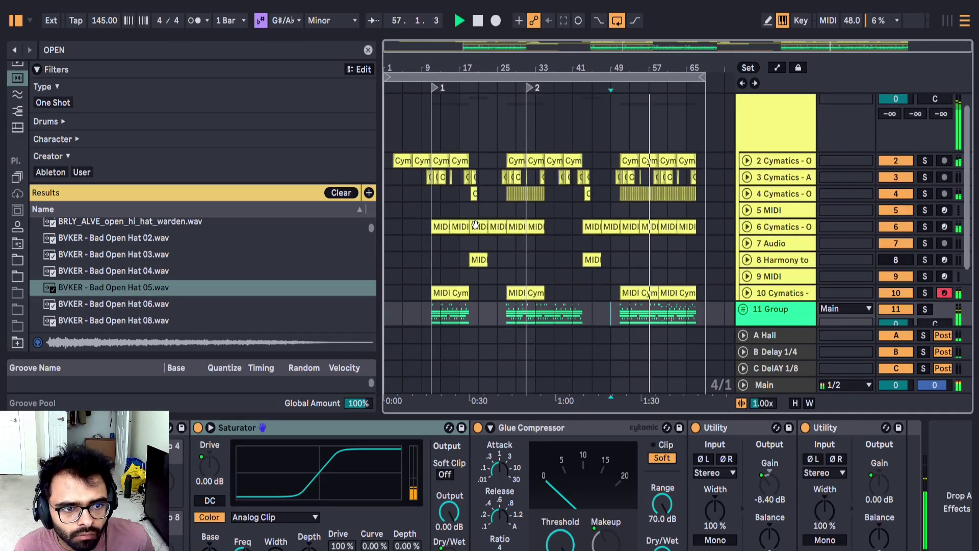
Step: Copy a four-bar MIDI clip on track 6 to bar 67 and extend the loop's end to the middle of bar 73
alt+click(747, 209)
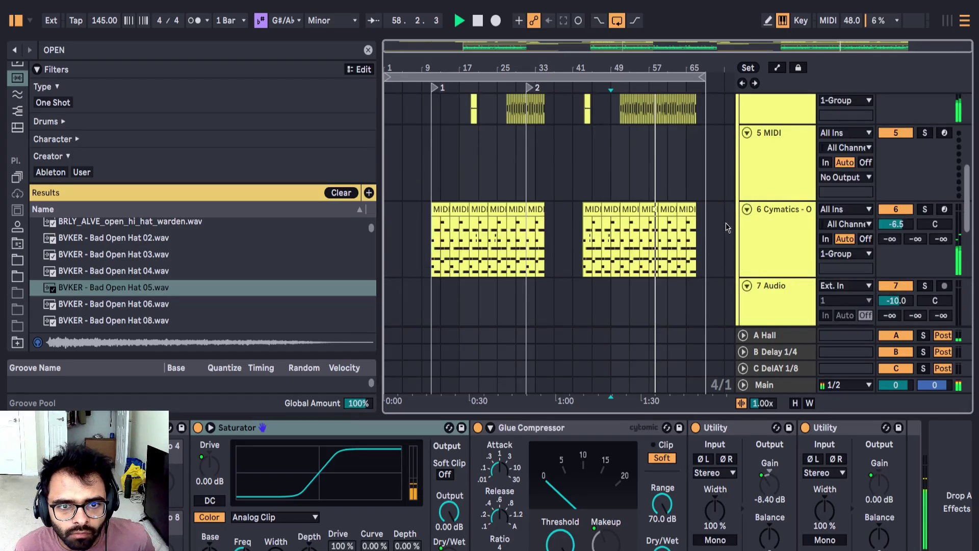
scroll(687, 206, up, 5)
scroll(543, 223, down, 10)
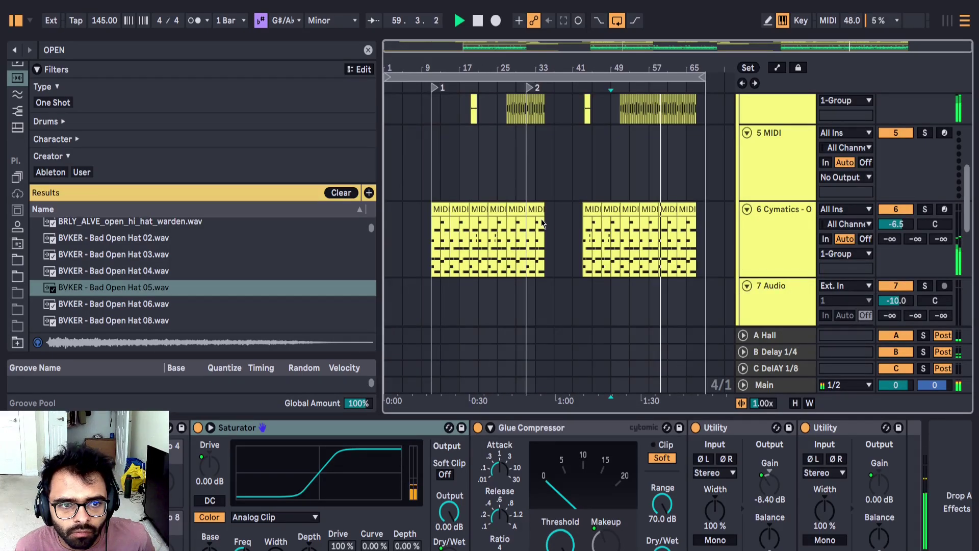
drag(489, 216, 708, 231)
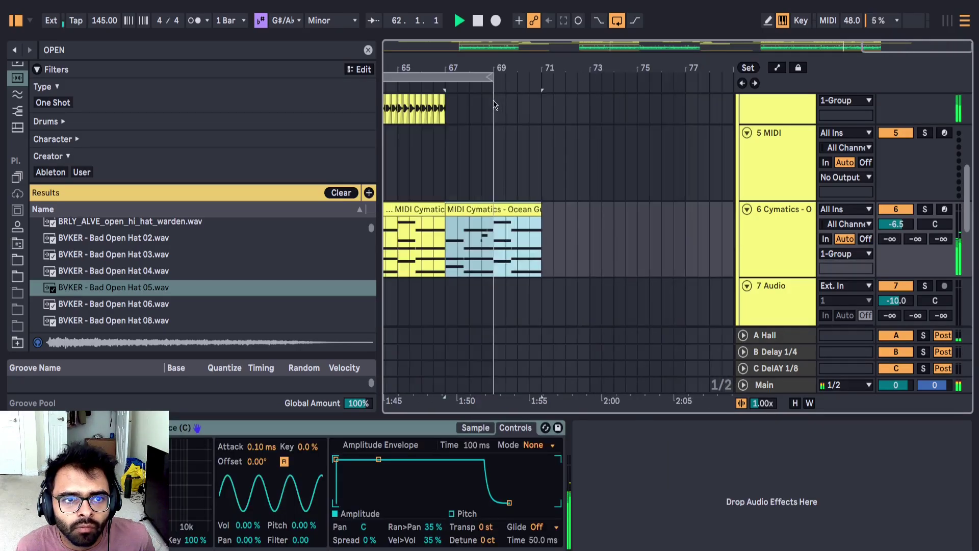
drag(488, 74, 602, 116)
Step: Extend the Rain and Windchimes audio on track 25 from bar 67 to the loop's end in bar 73
scroll(586, 193, down, 5)
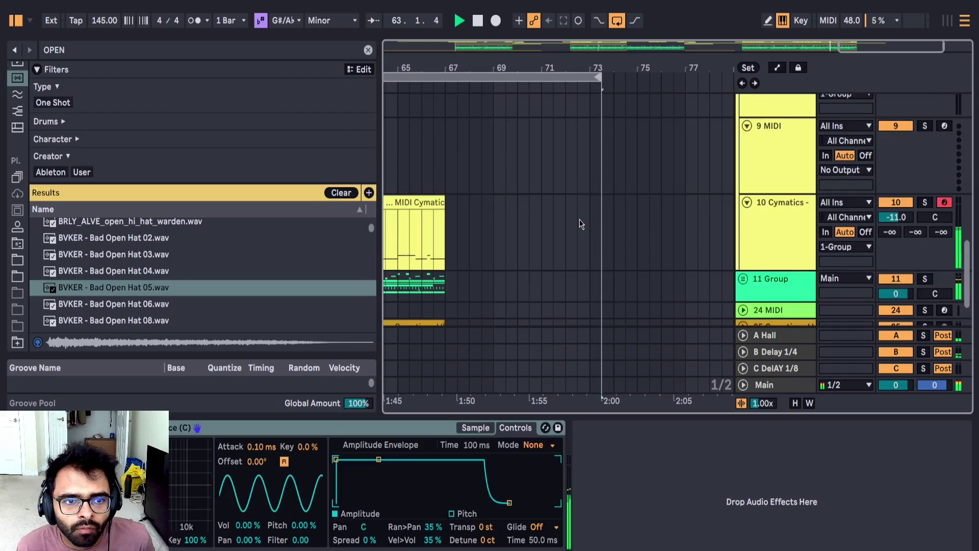
drag(445, 269, 602, 265)
click(743, 262)
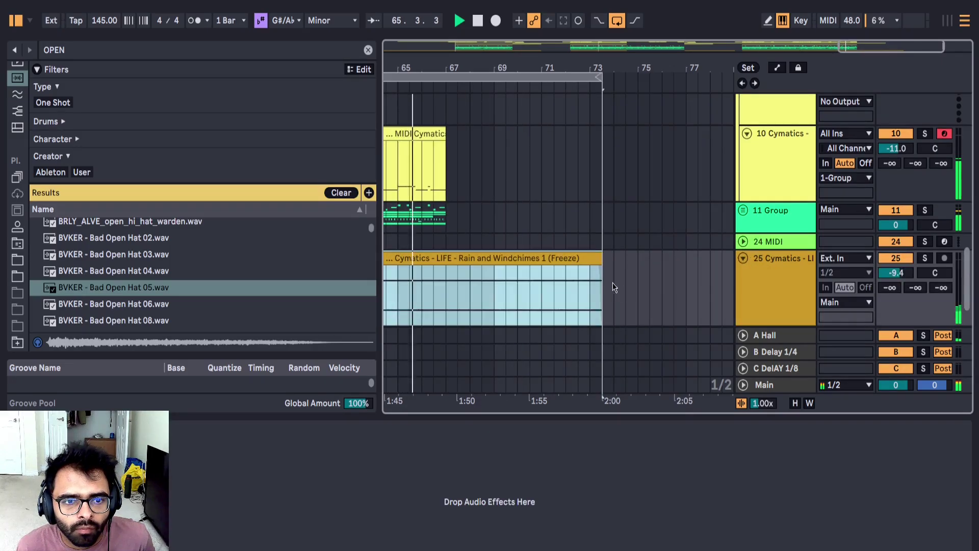
scroll(572, 190, up, 5)
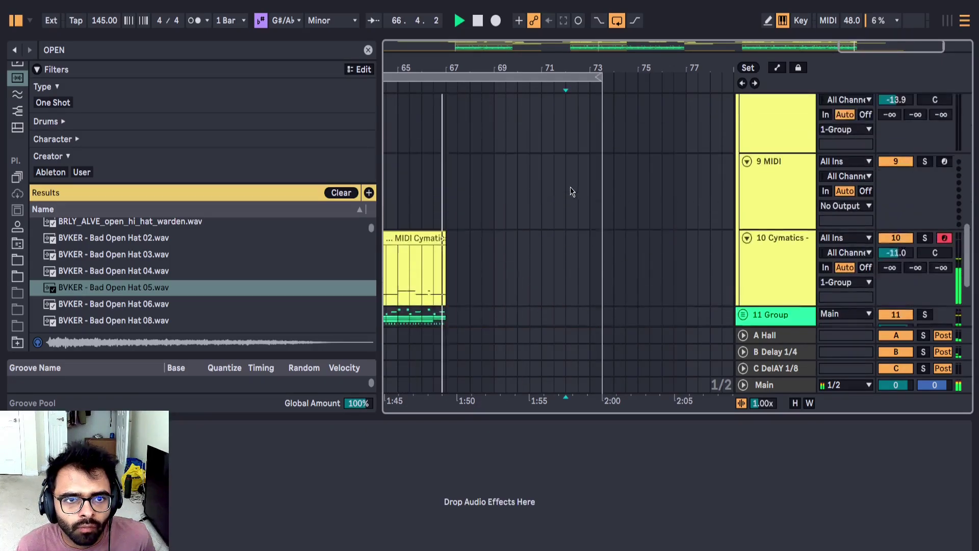
scroll(574, 167, down, 3)
scroll(21, 160, up, 3)
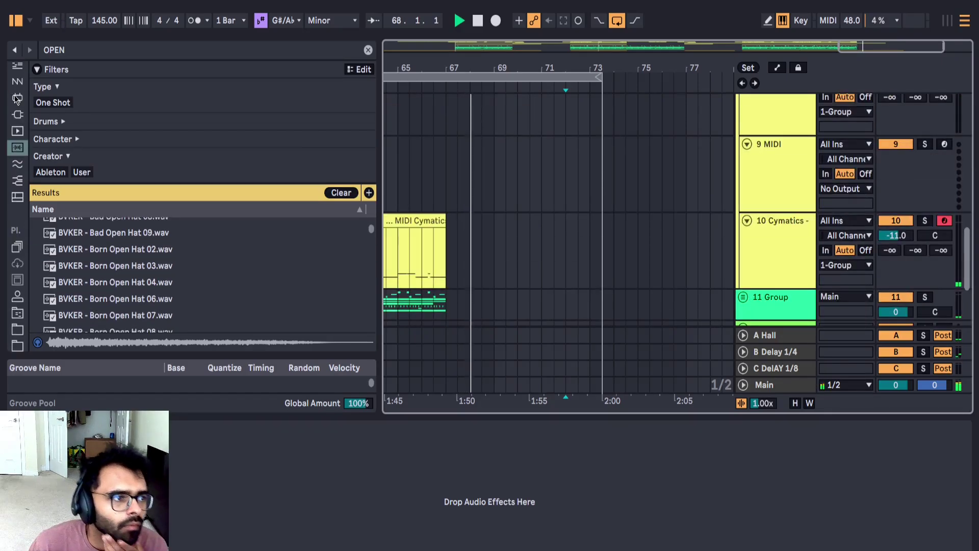
Step: Clear the browser search and look through the plug-in vendor folders for an effect for the Main track
click(17, 201)
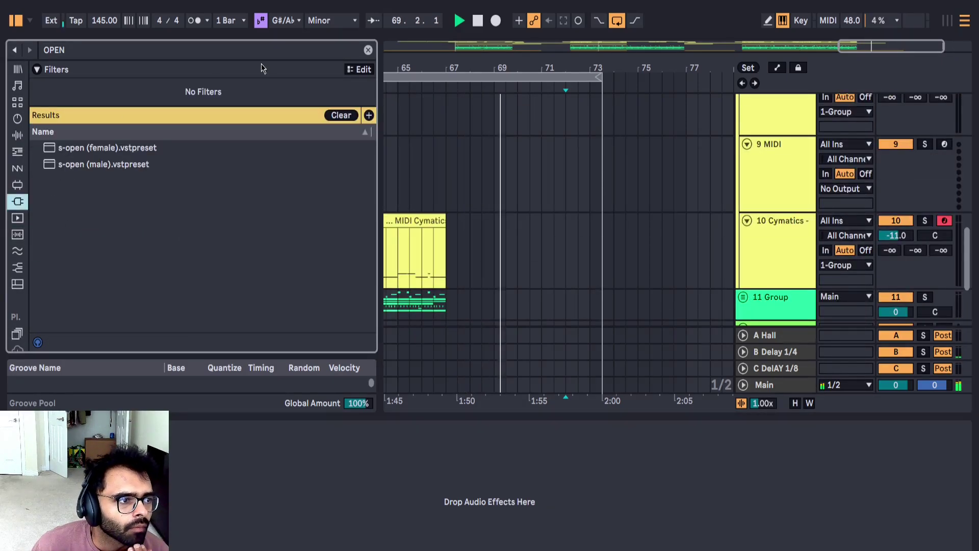
click(368, 49)
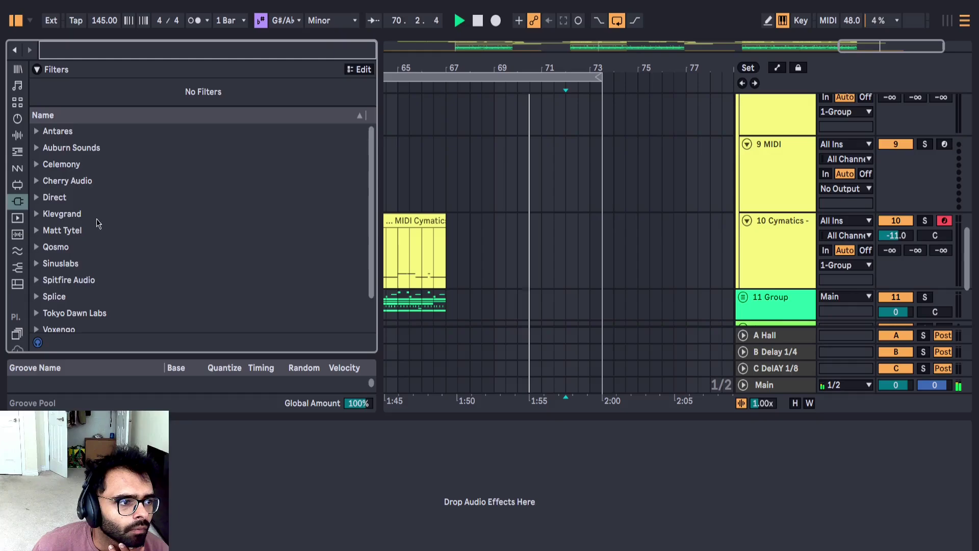
scroll(96, 225, down, 2)
click(36, 207)
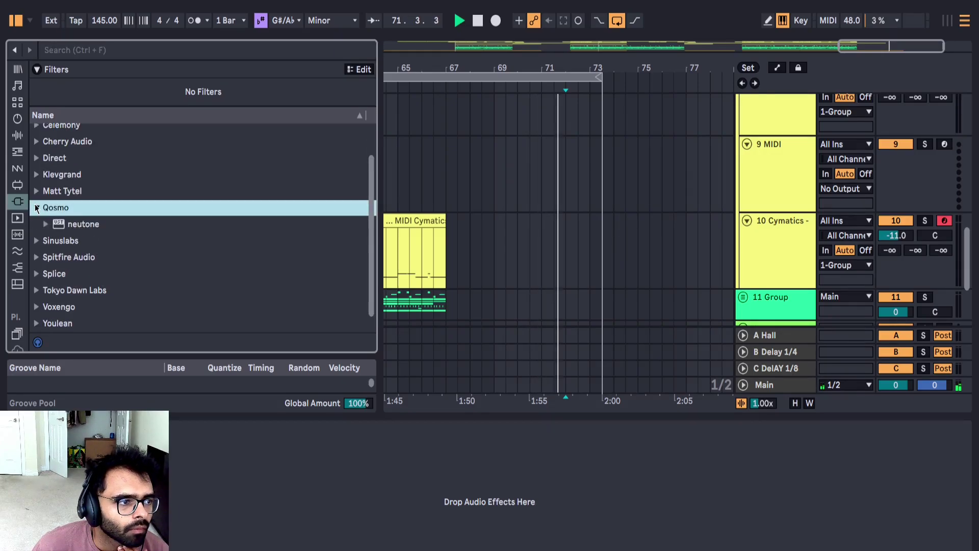
click(37, 190)
click(36, 174)
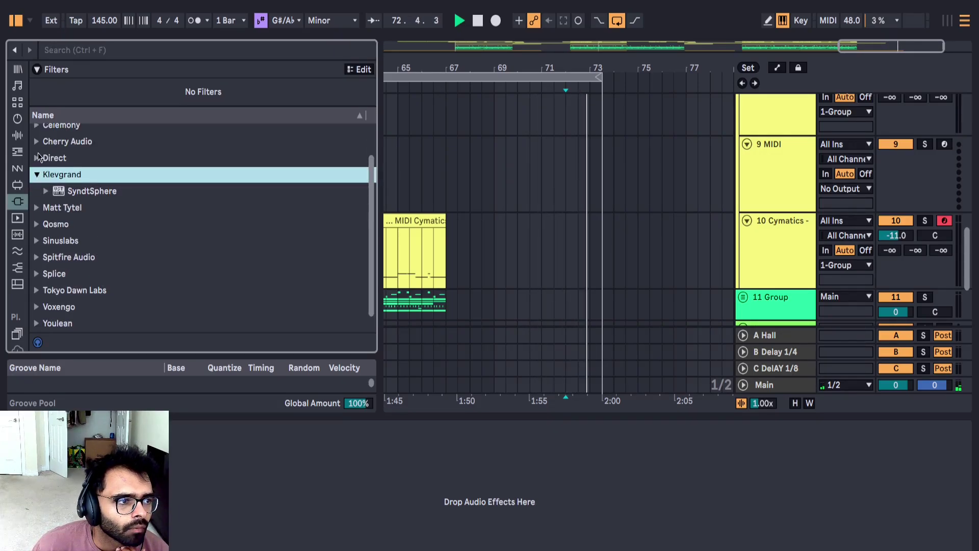
click(36, 157)
scroll(38, 161, up, 2)
click(38, 172)
click(37, 160)
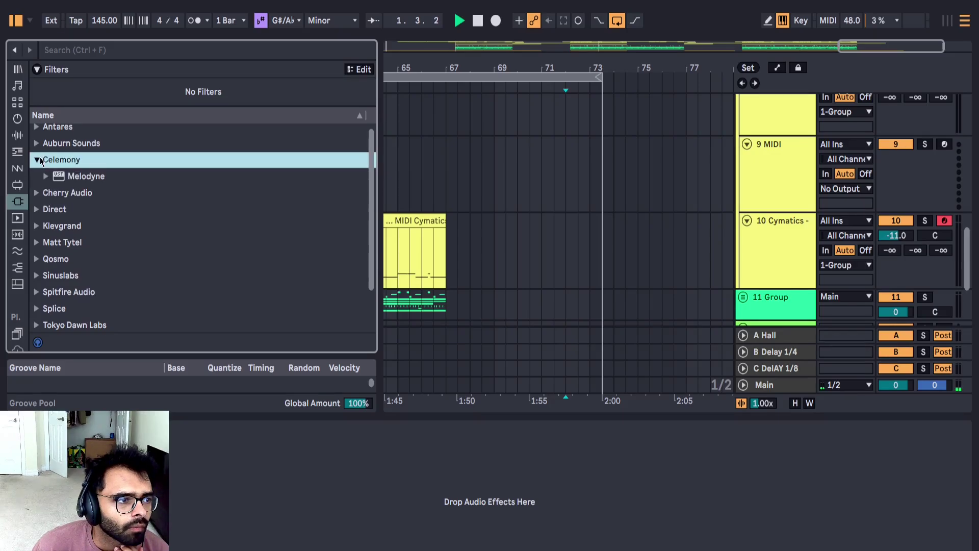
click(37, 160)
click(37, 127)
scroll(42, 155, down, 5)
scroll(43, 156, down, 5)
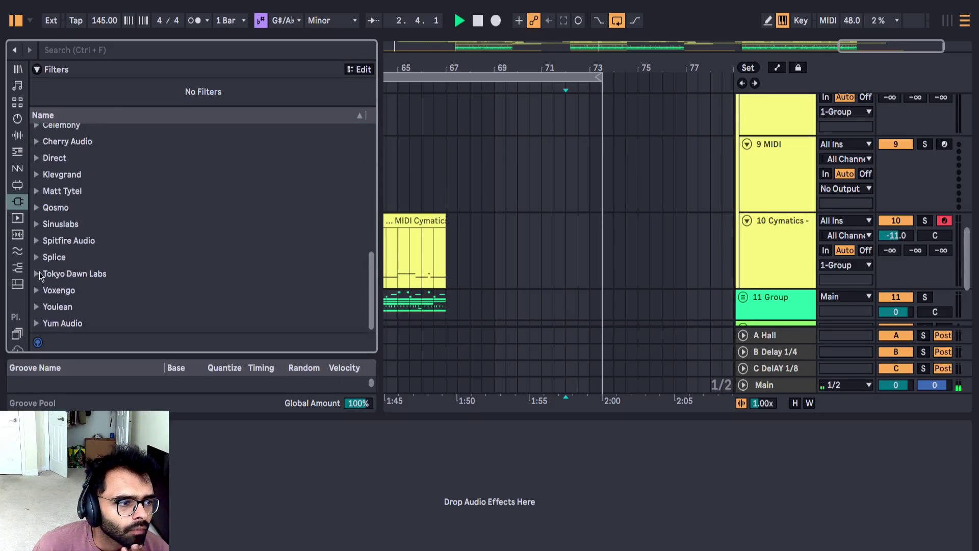
Step: Add Yum Audio's Crispy Clip Light plug-in to the end of the Main track's effect chain
click(36, 306)
scroll(36, 308, down, 1)
click(35, 309)
click(34, 313)
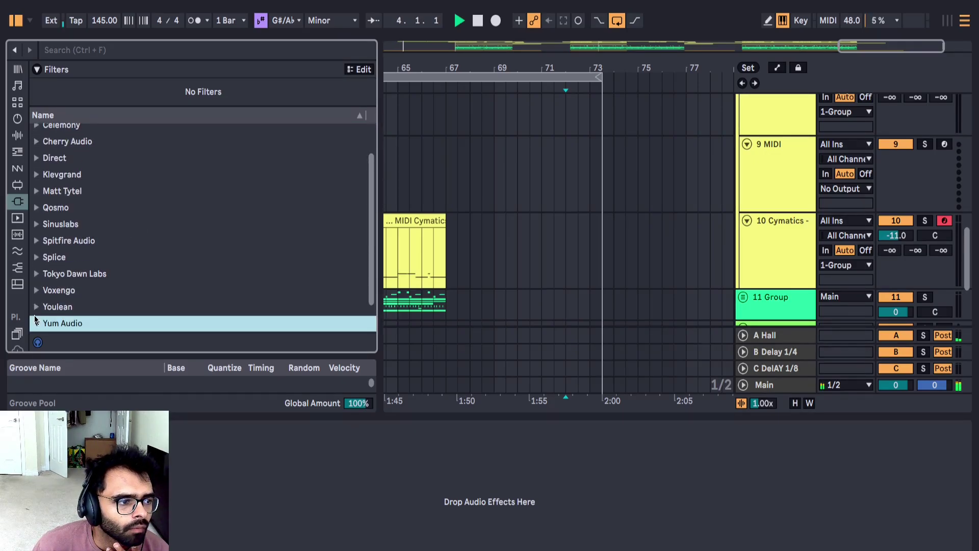
click(36, 323)
drag(61, 312, 429, 342)
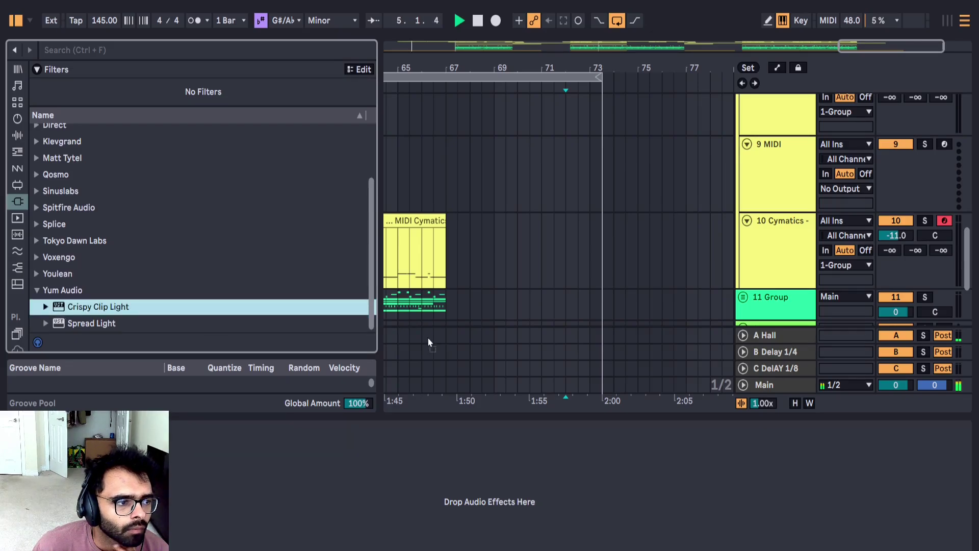
Step: Audition the arrangement from bar 51 through Crispy Clip Light and delete the plug-in from the Main track
key(w)
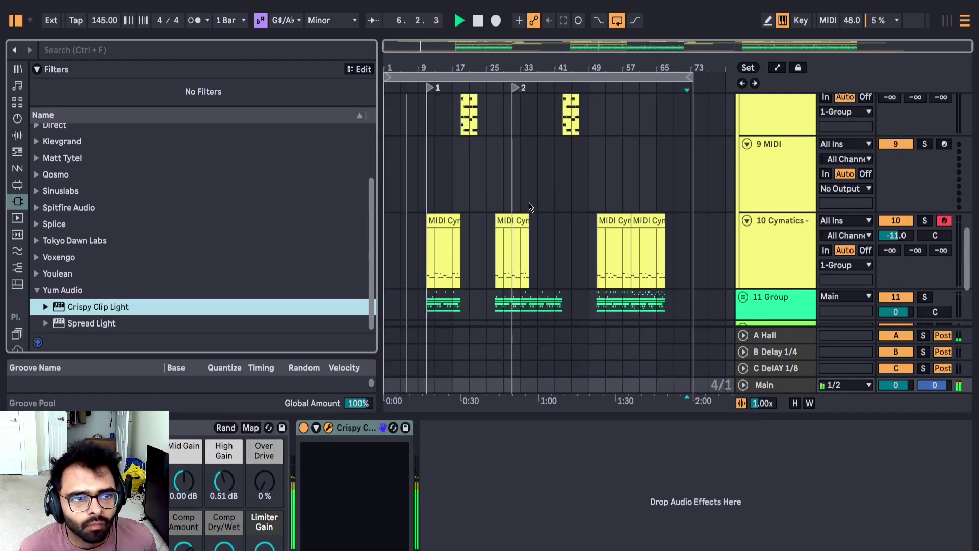
click(600, 270)
key(space)
click(804, 391)
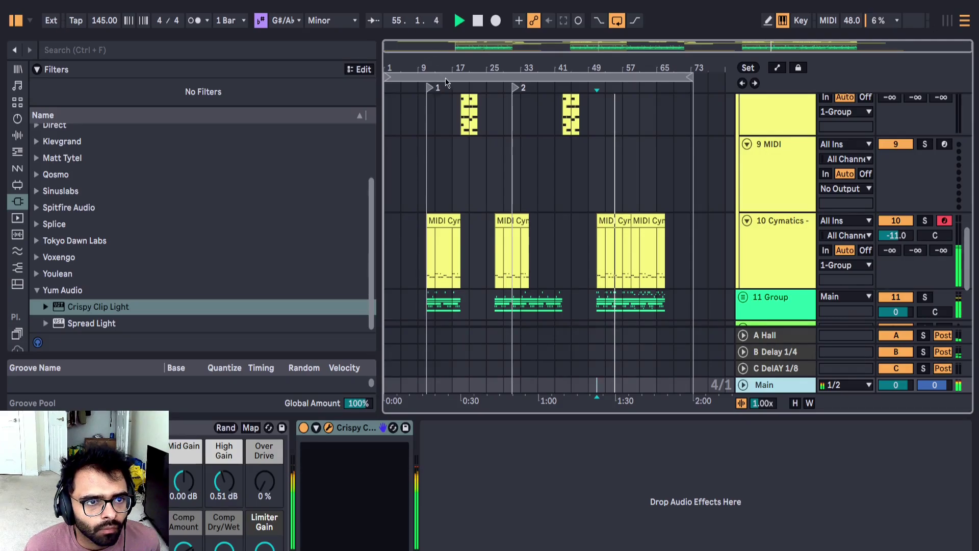
click(224, 547)
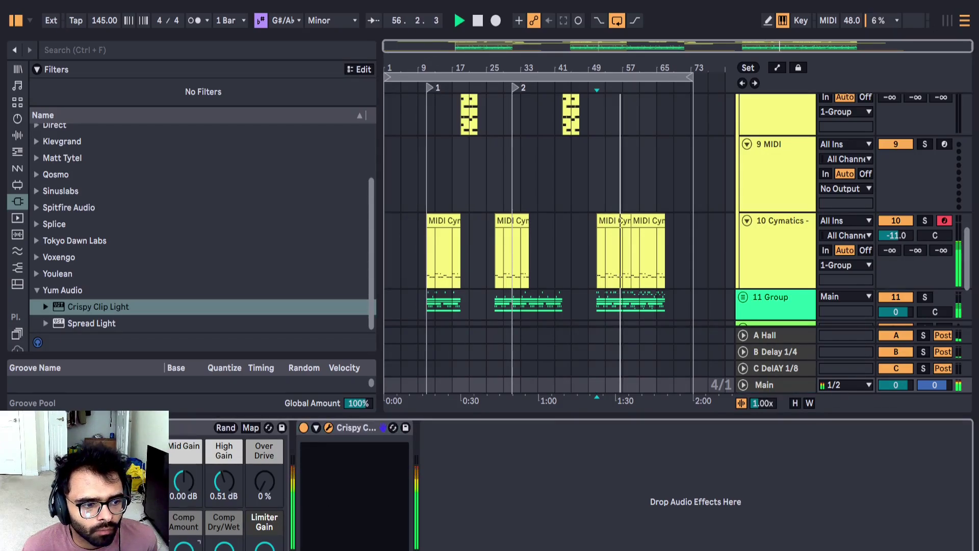
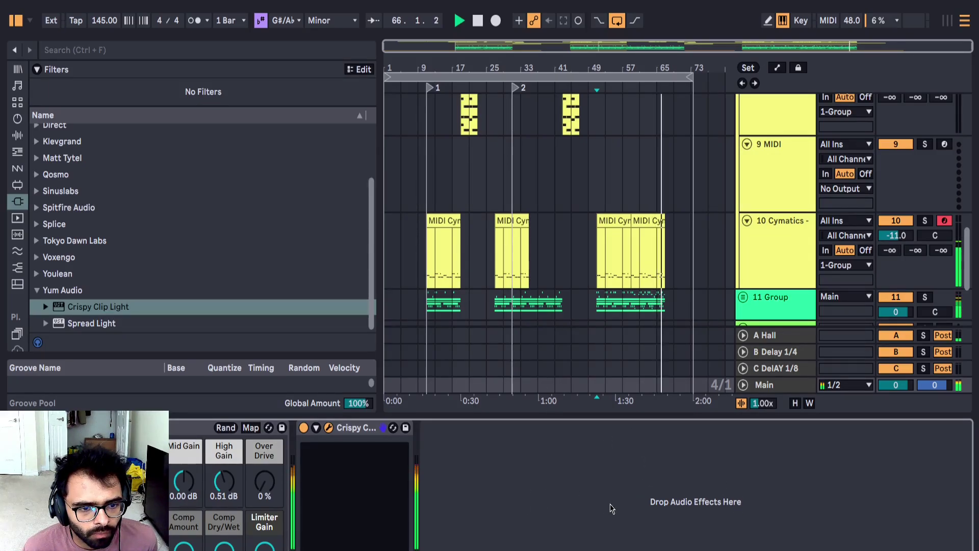
key(space)
key(space)
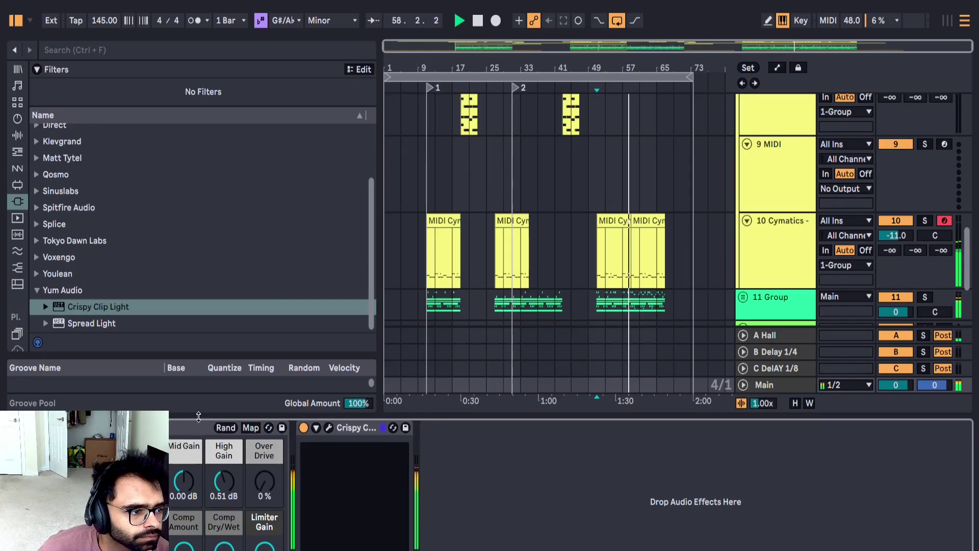
click(353, 428)
key(Delete)
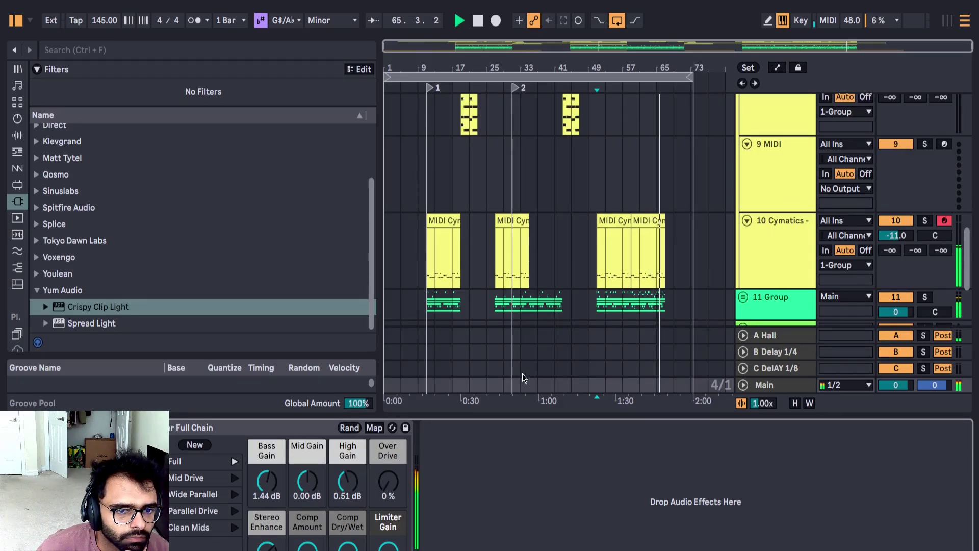
Step: Lower the volume of 1 Group to -3.0 dB
scroll(821, 197, up, 15)
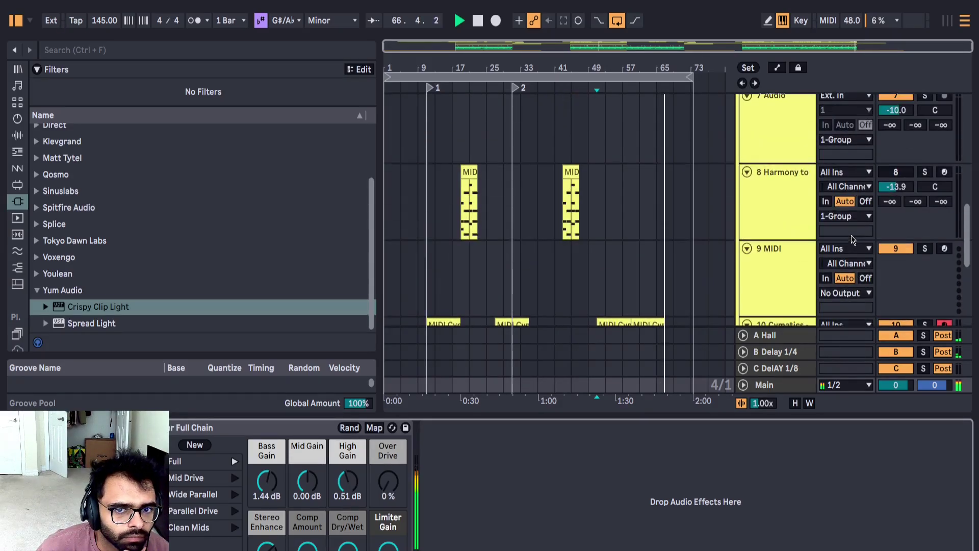
scroll(820, 196, up, 2)
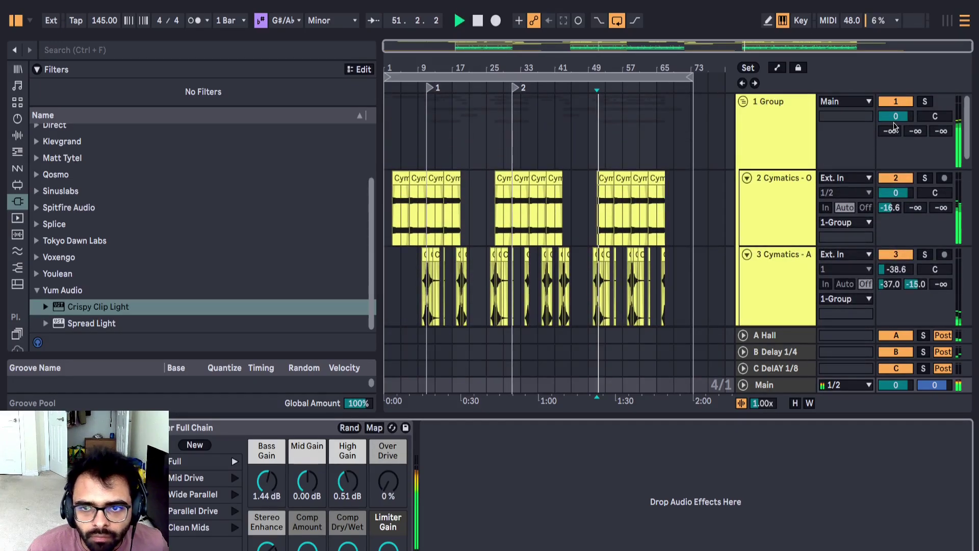
drag(894, 127, 894, 134)
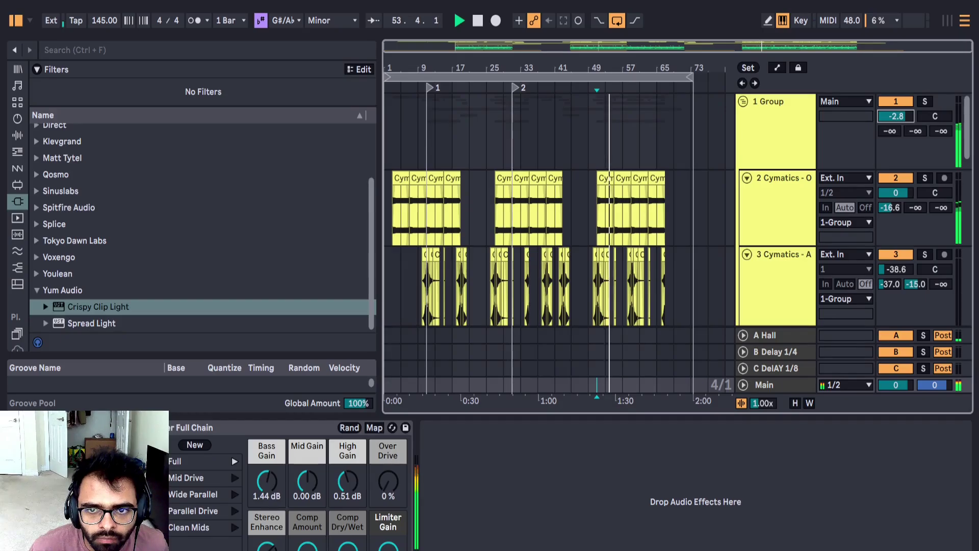
Step: Raise the volume of MIDI track 10 to -9.0 dB
scroll(646, 210, down, 15)
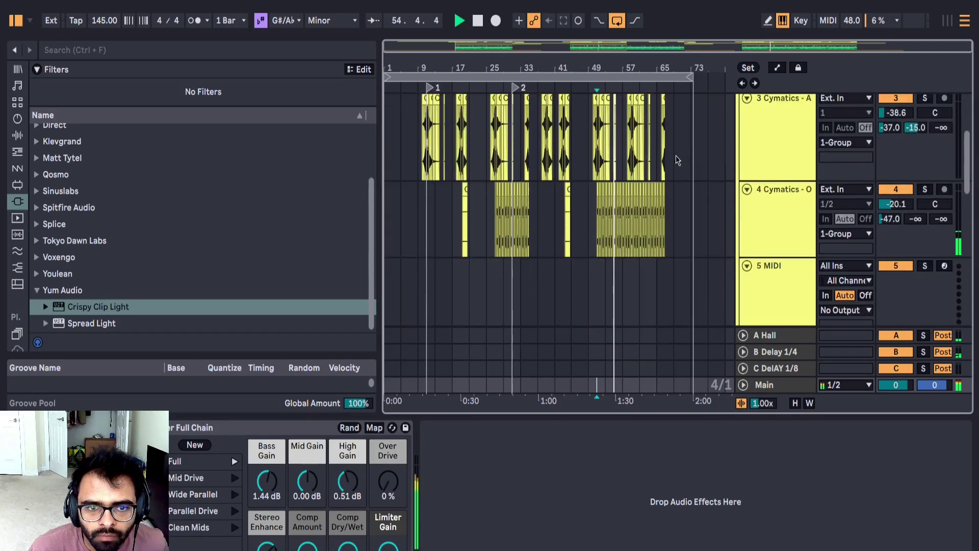
scroll(647, 210, down, 4)
scroll(600, 202, up, 3)
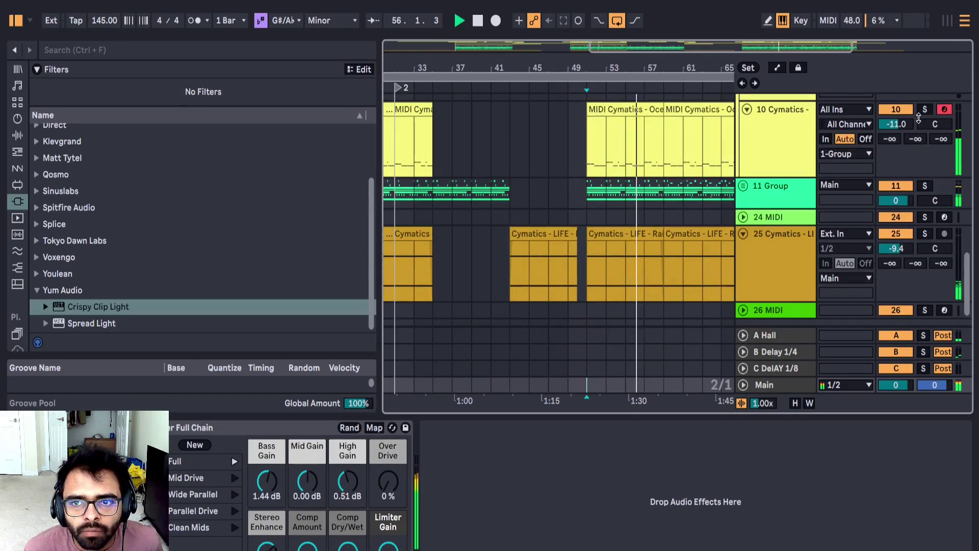
drag(918, 118, 918, 113)
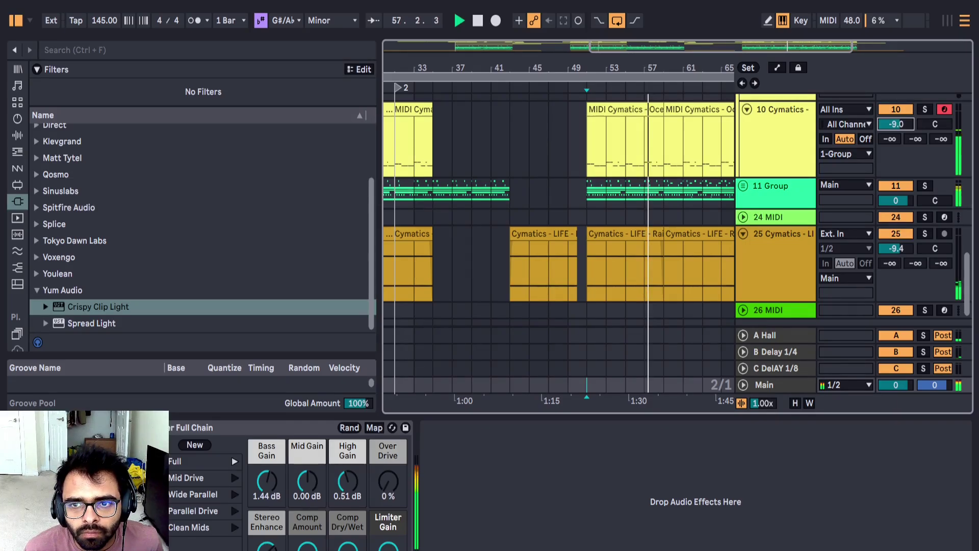
Step: Set the threshold of the sidechain Compressor on track 10 to -29.8 dB
click(796, 130)
mouse_move(769, 447)
mouse_down()
mouse_move(769, 459)
mouse_move(769, 449)
mouse_up()
drag(697, 544, 698, 546)
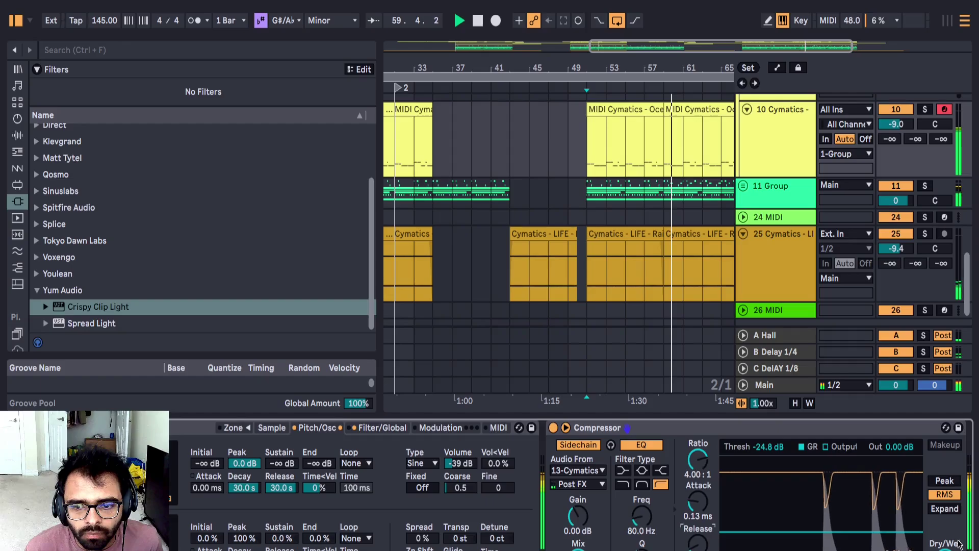
drag(769, 447, 769, 469)
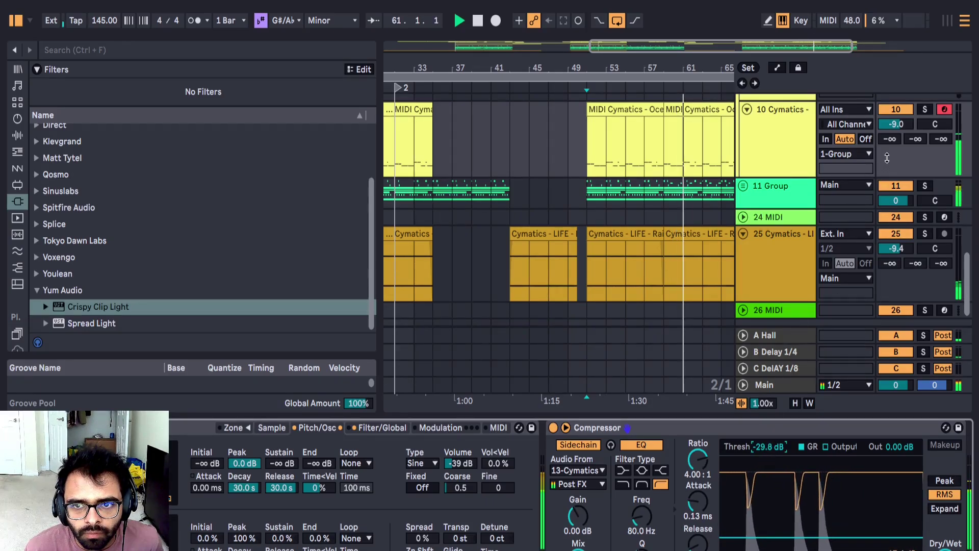
Step: Set track 10's volume to -9.2 dB and its Compressor's sidechain EQ frequency to 138 Hz
drag(896, 124, 896, 126)
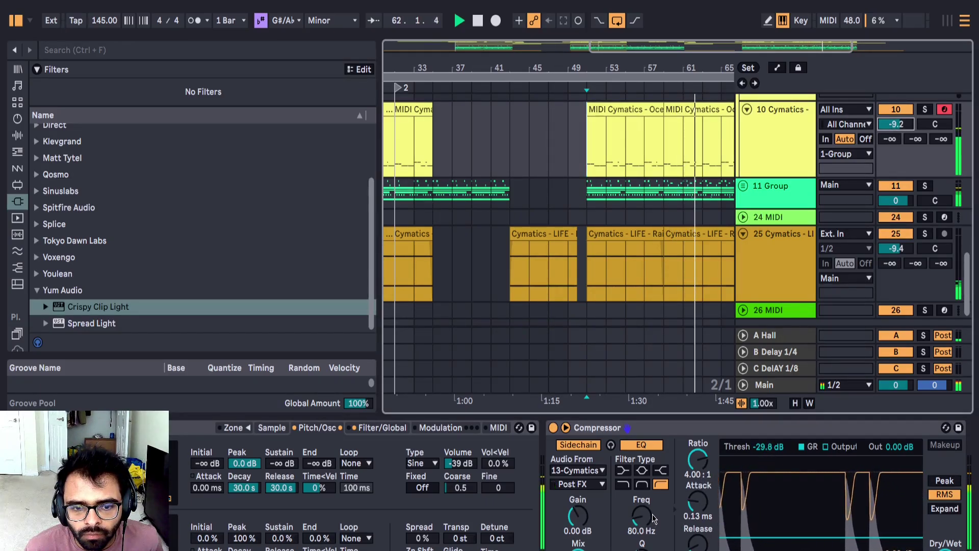
drag(653, 518, 653, 516)
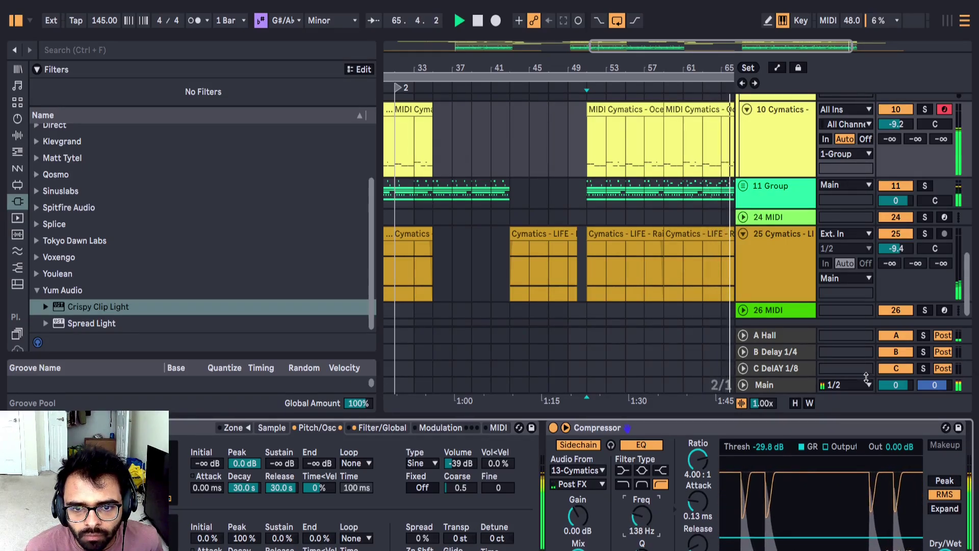
Step: Add Youlean Loudness Meter 2 to the end of Main's effect chain and lower the chain's Bass Gain to 0.90 dB
click(793, 385)
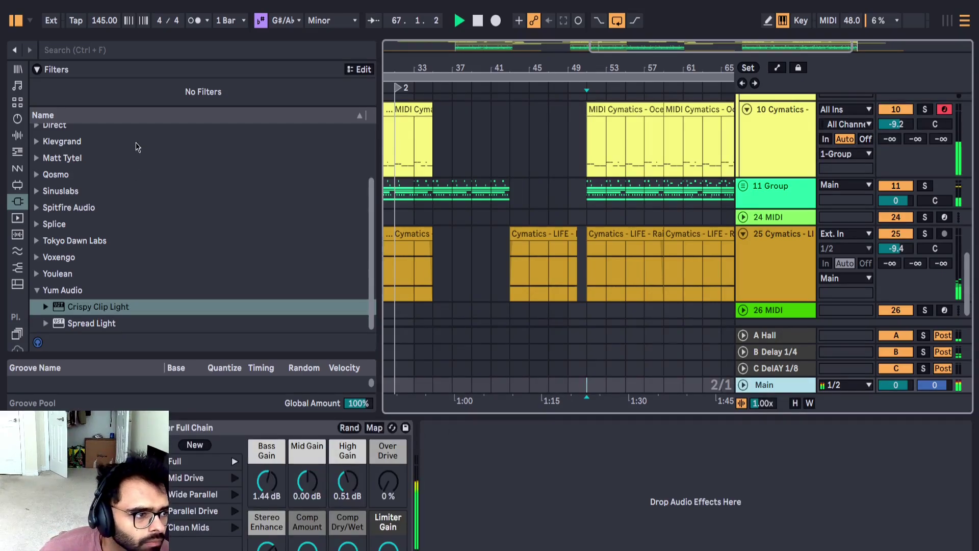
key(space)
click(36, 275)
drag(86, 307, 477, 467)
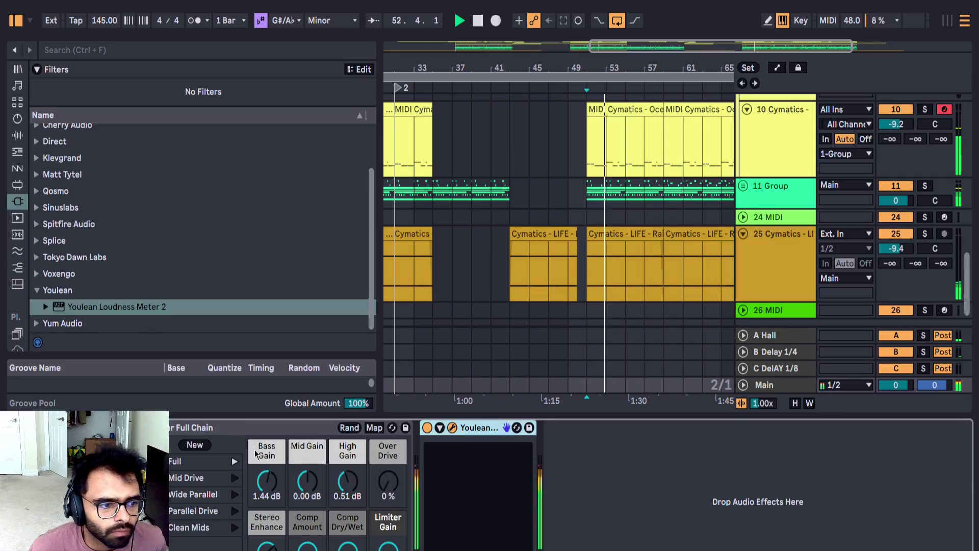
drag(256, 454, 256, 458)
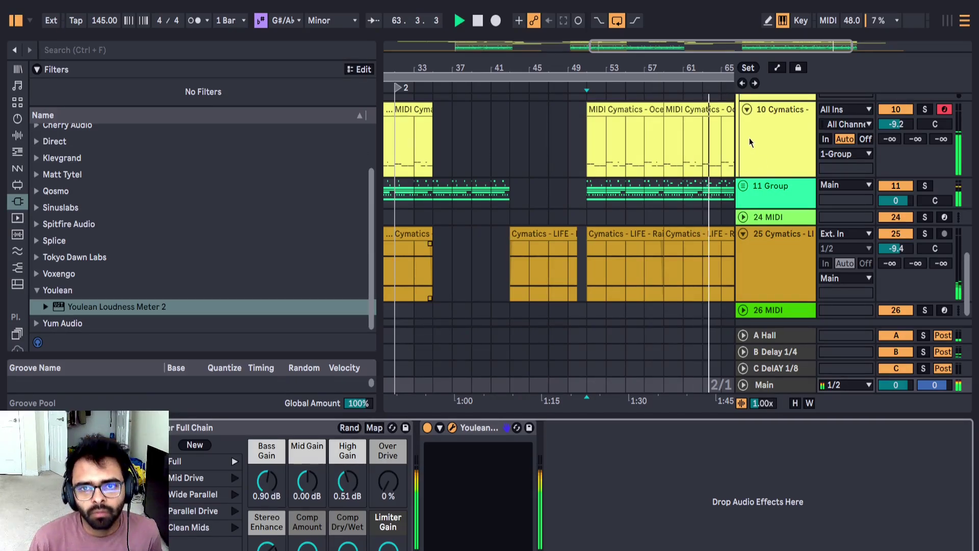
Step: Fit the whole arrangement in view and insert a new audio track below 26 MIDI
click(808, 404)
scroll(719, 262, down, 1)
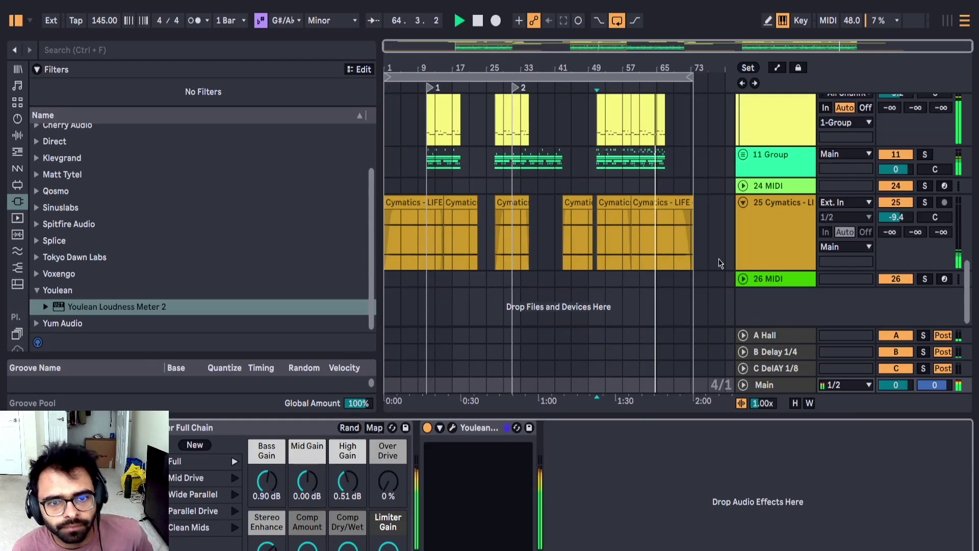
click(749, 278)
key(ctrl+t)
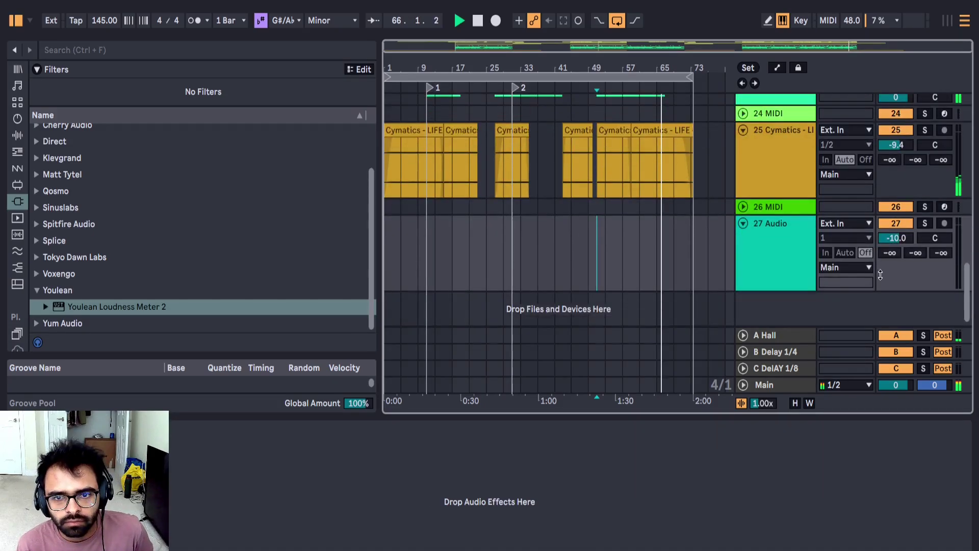
Step: Set the input of audio track 27 to Resampling and arm the track for recording
click(846, 223)
click(78, 32)
click(944, 223)
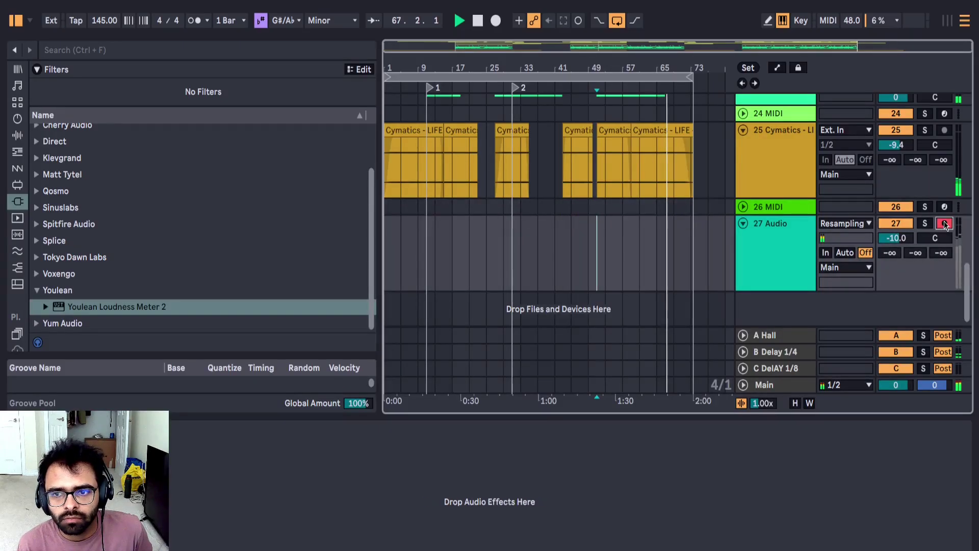
Step: Return playback to bar 1, fold all tracks and start recording the arrangement onto track 27
double_click(477, 20)
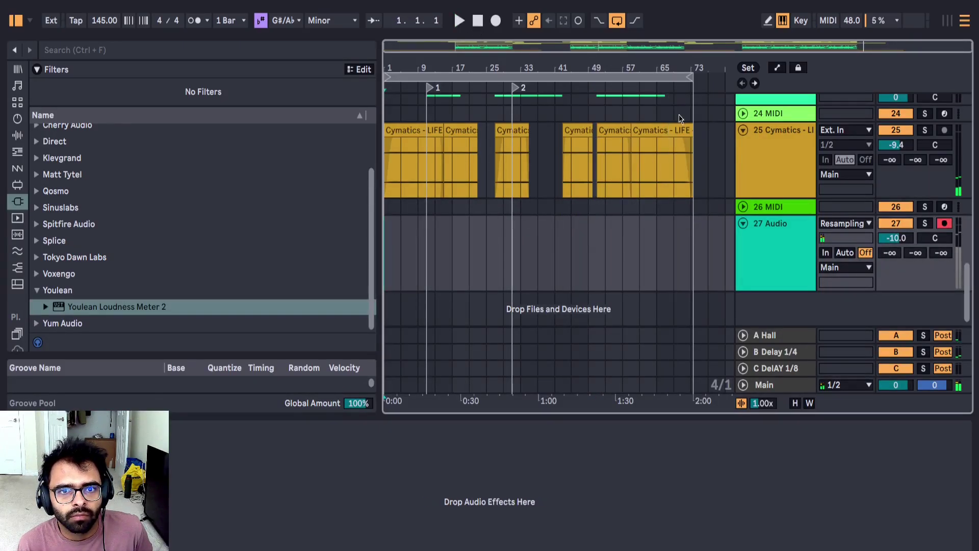
alt+click(743, 130)
key(space)
click(493, 22)
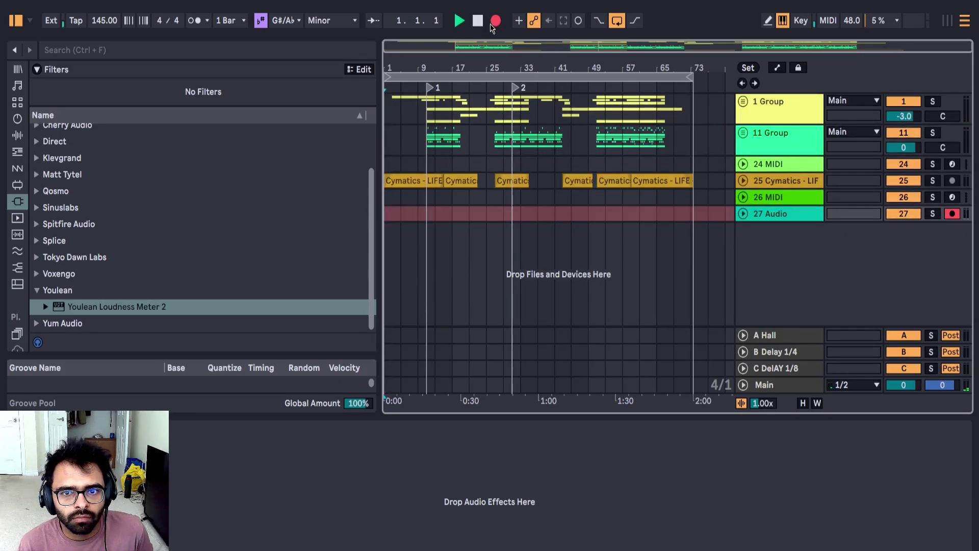
Step: Unfold track 27 and examine the recorded waveform where the melody enters at bar 3
click(744, 219)
scroll(452, 266, up, 5)
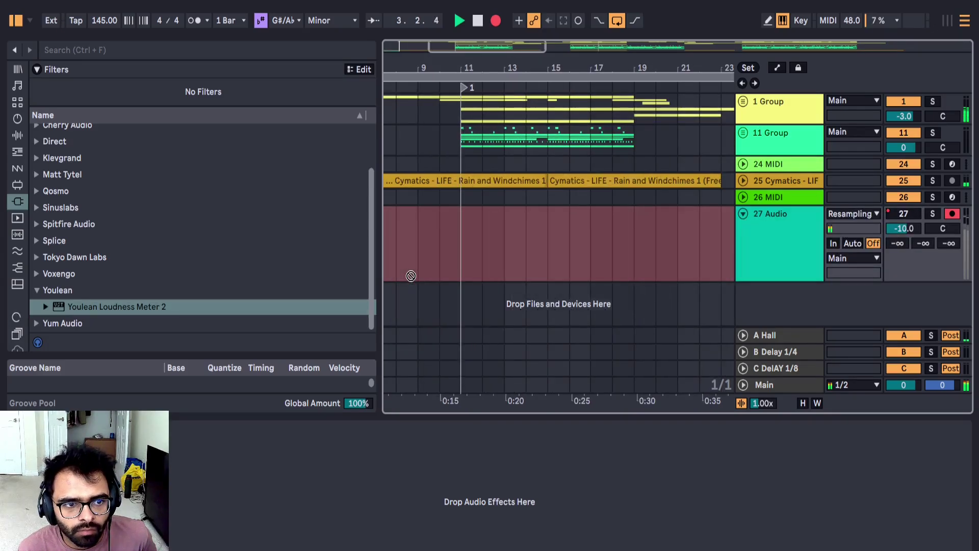
scroll(408, 278, up, 8)
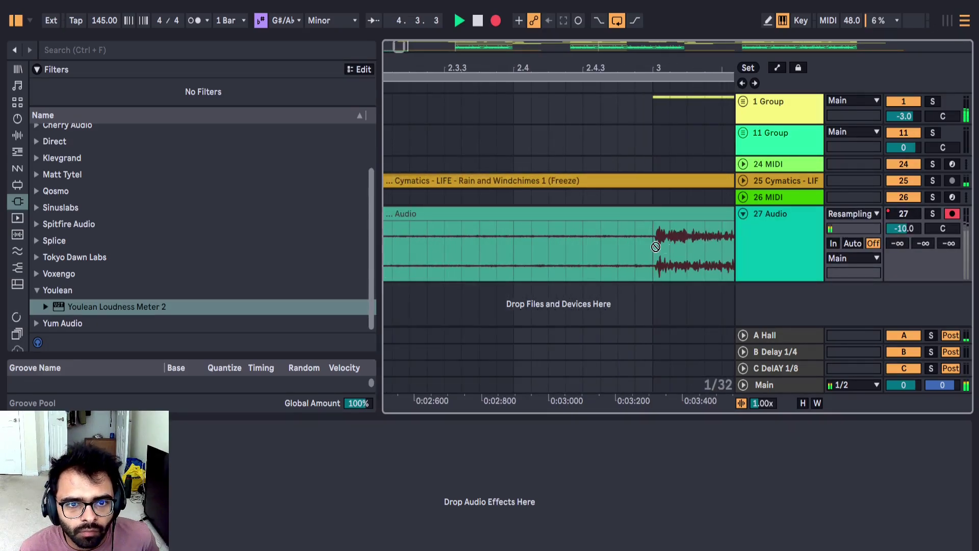
scroll(517, 234, down, 10)
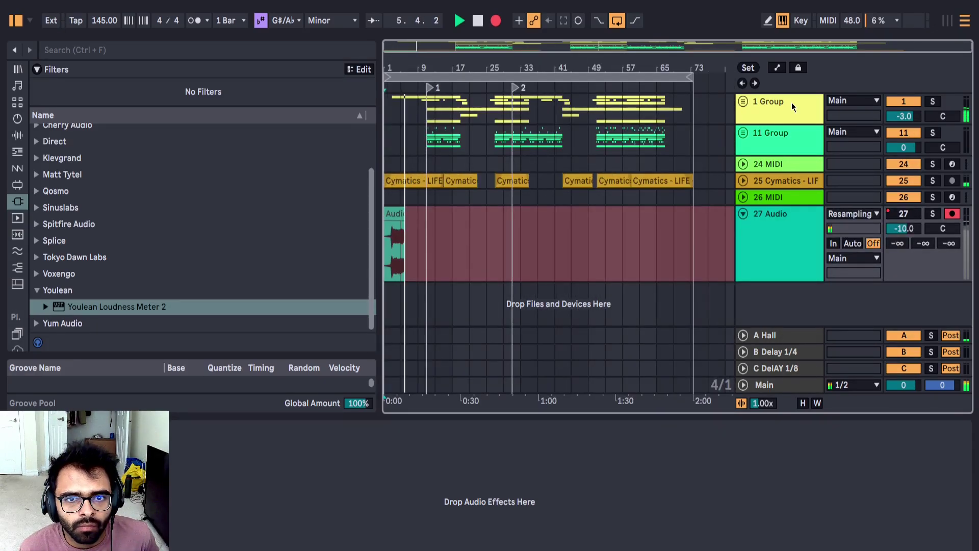
Step: Unfold 1 Group, add an EQ Eight to the end of track 2's device chain and set its low cut to 66.4 Hz
click(744, 103)
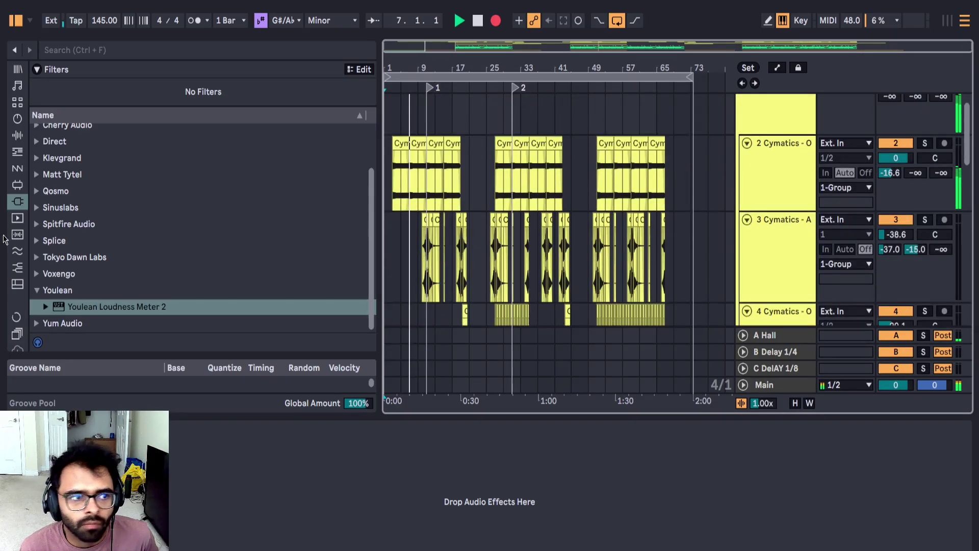
click(17, 136)
scroll(85, 249, down, 3)
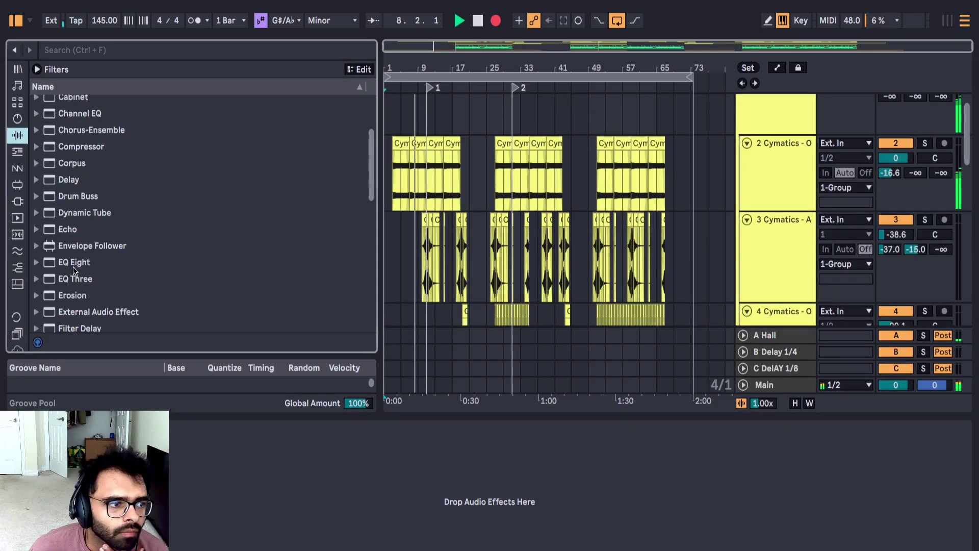
drag(74, 262, 442, 169)
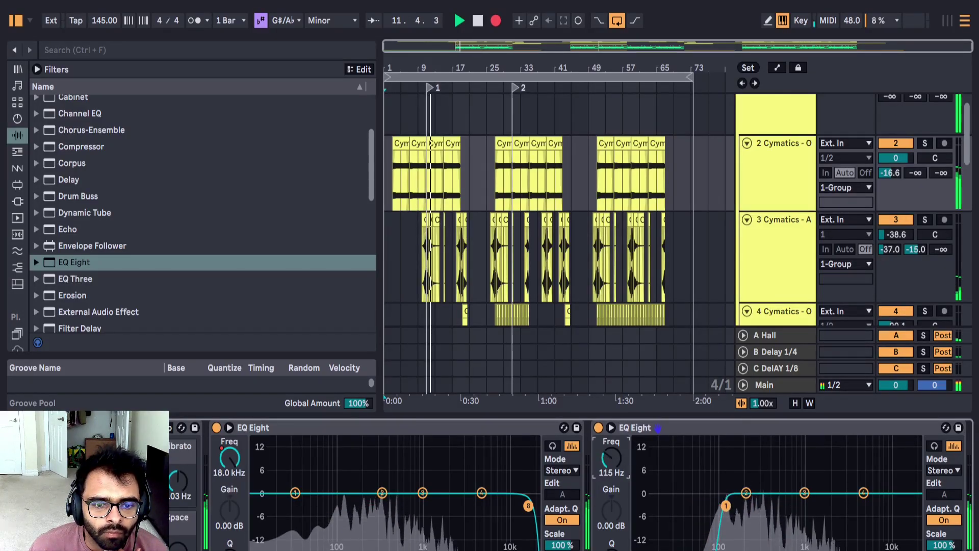
scroll(599, 383, down, 3)
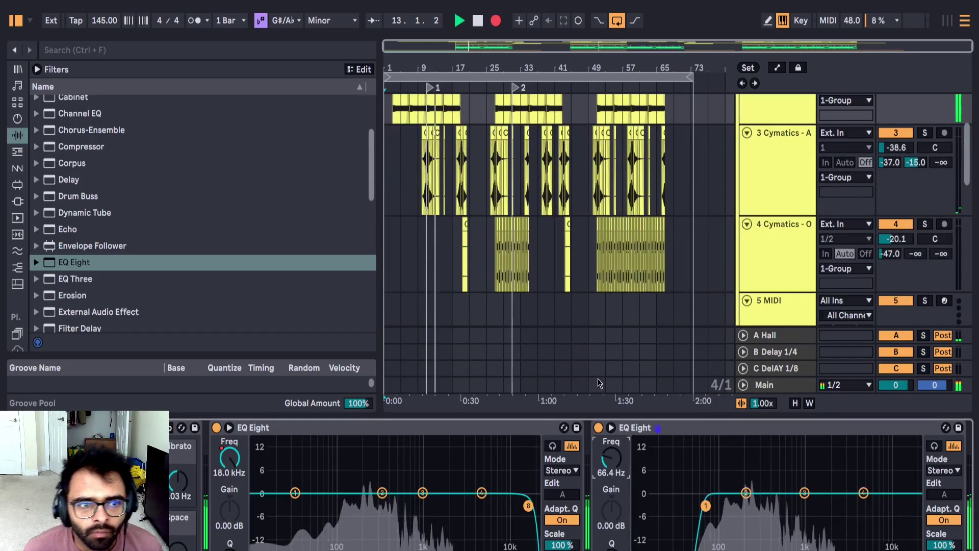
Step: Copy track 2's low-cut EQ Eight onto tracks 3, 4 and 6
drag(644, 428, 445, 179)
scroll(605, 316, down, 2)
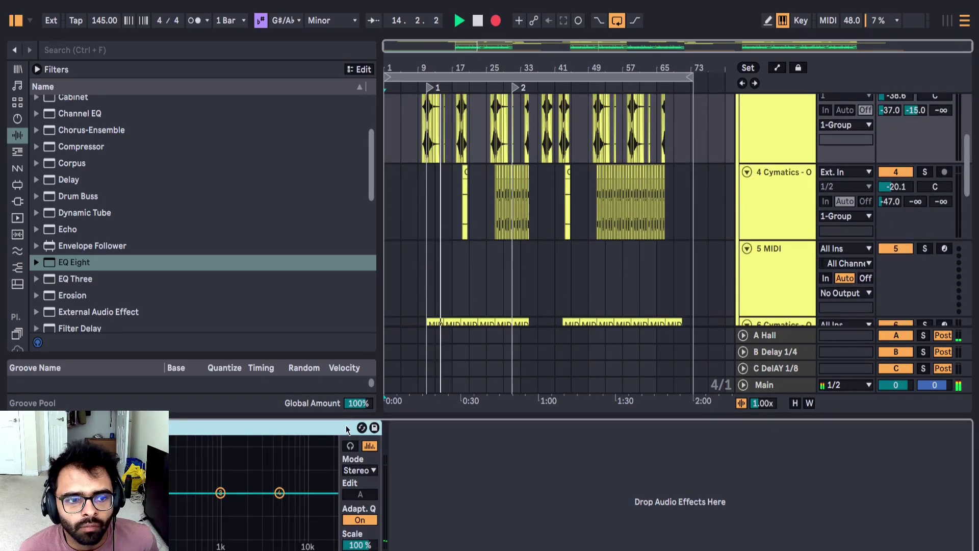
drag(500, 206, 501, 207)
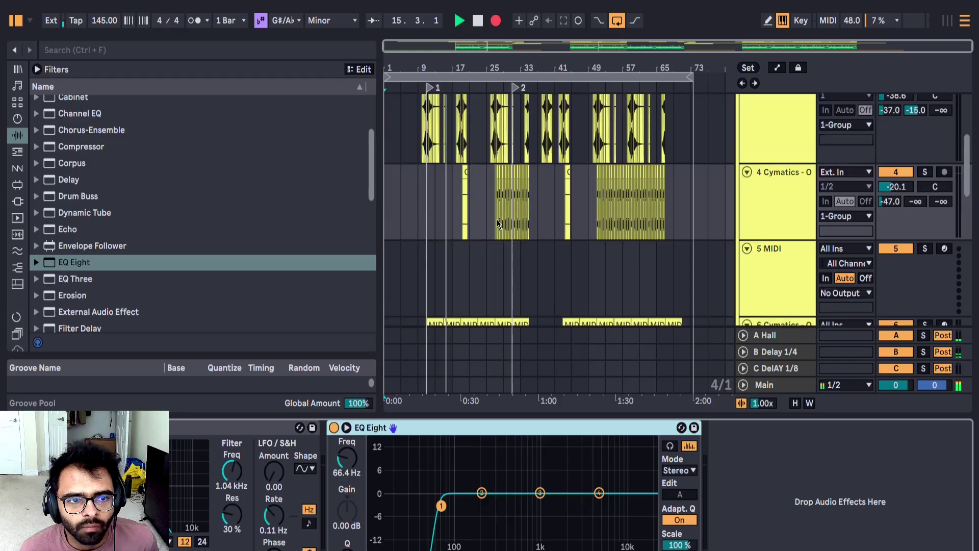
scroll(457, 386, down, 5)
drag(448, 228, 450, 229)
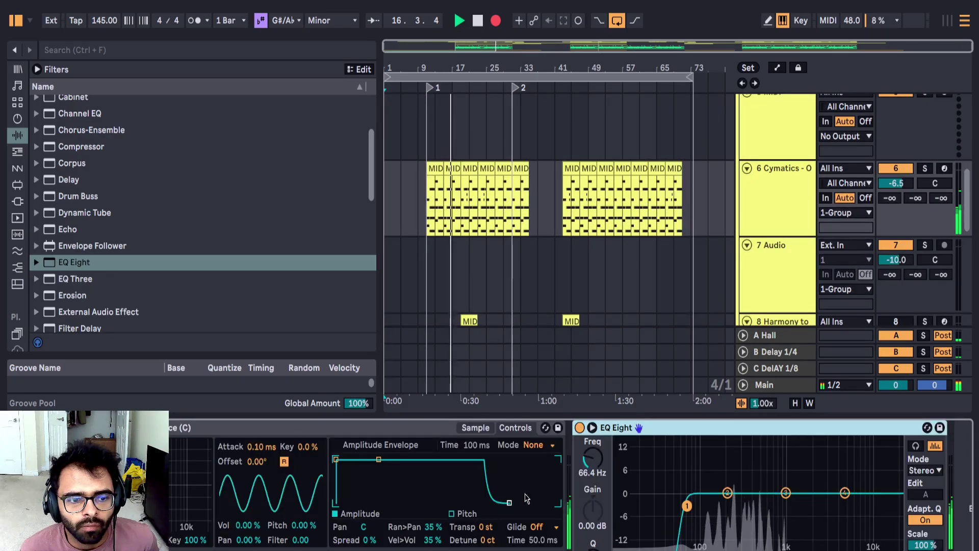
Step: Set the low cut of track 6's EQ Eight to 109 Hz and copy the EQ Eight onto the rain and windchimes track 25
drag(593, 464, 593, 460)
scroll(468, 230, down, 5)
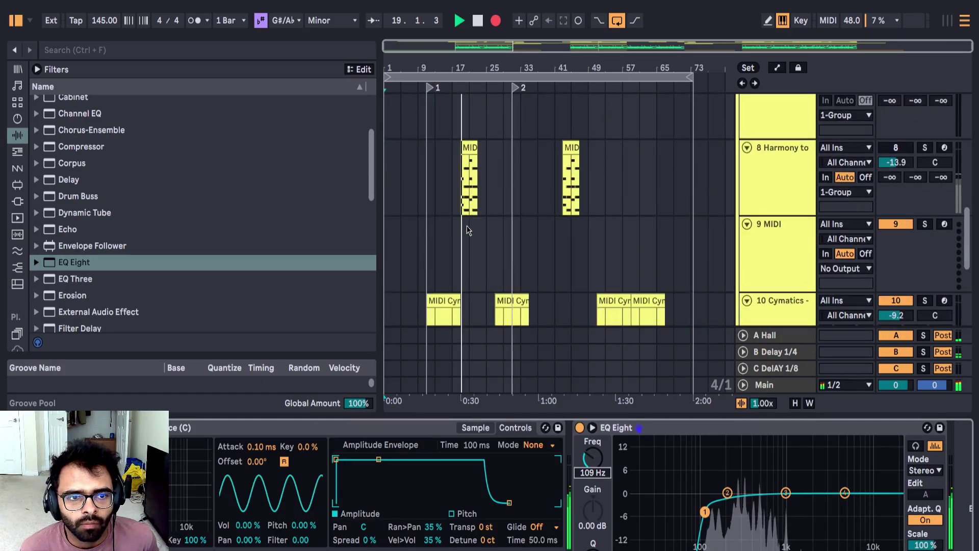
scroll(469, 235, down, 3)
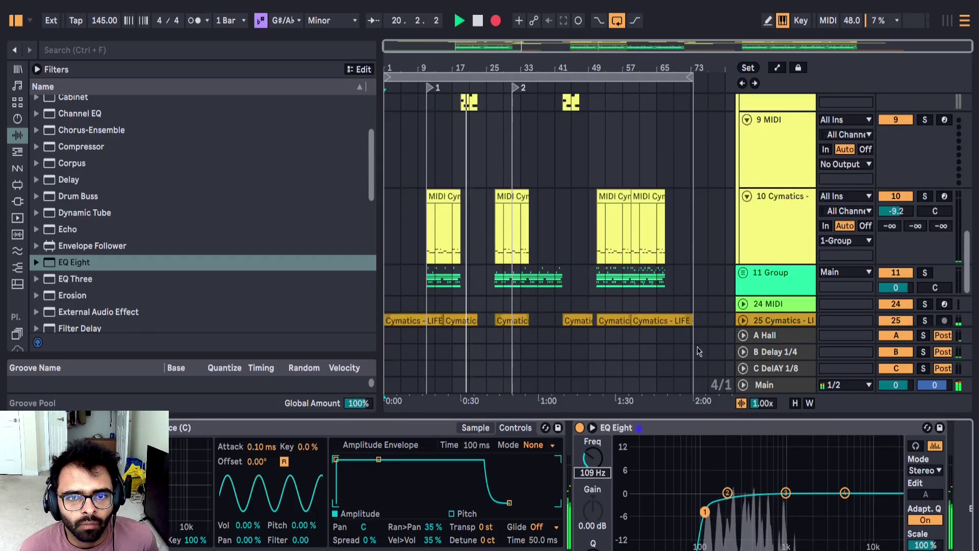
scroll(699, 351, down, 4)
scroll(454, 247, up, 4)
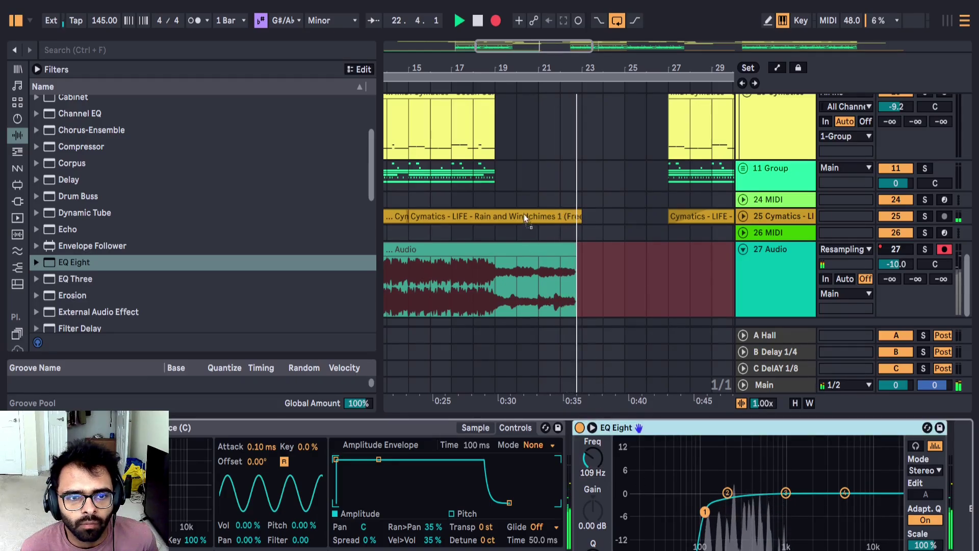
drag(524, 214, 528, 220)
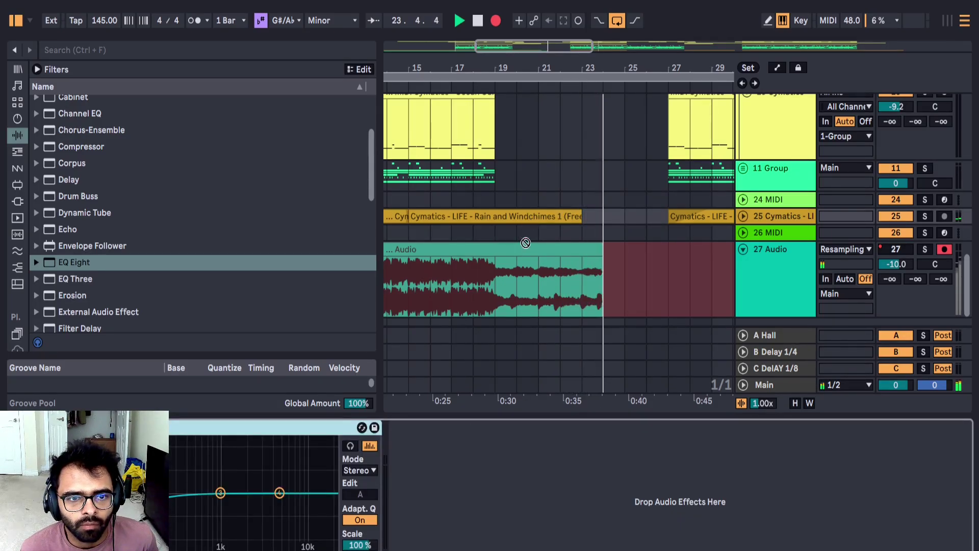
Step: Fold all tracks and show the device chain of the Main track
click(741, 218)
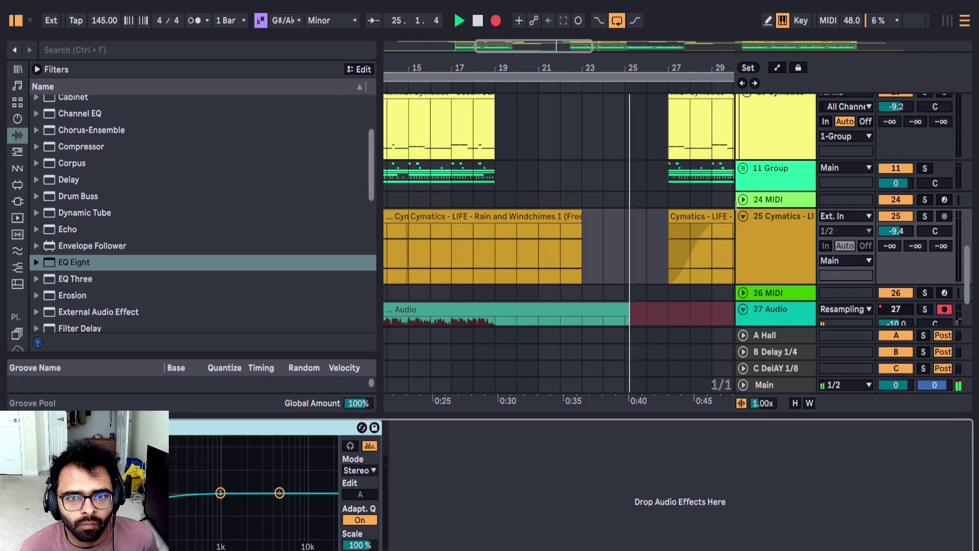
alt+click(743, 215)
click(775, 389)
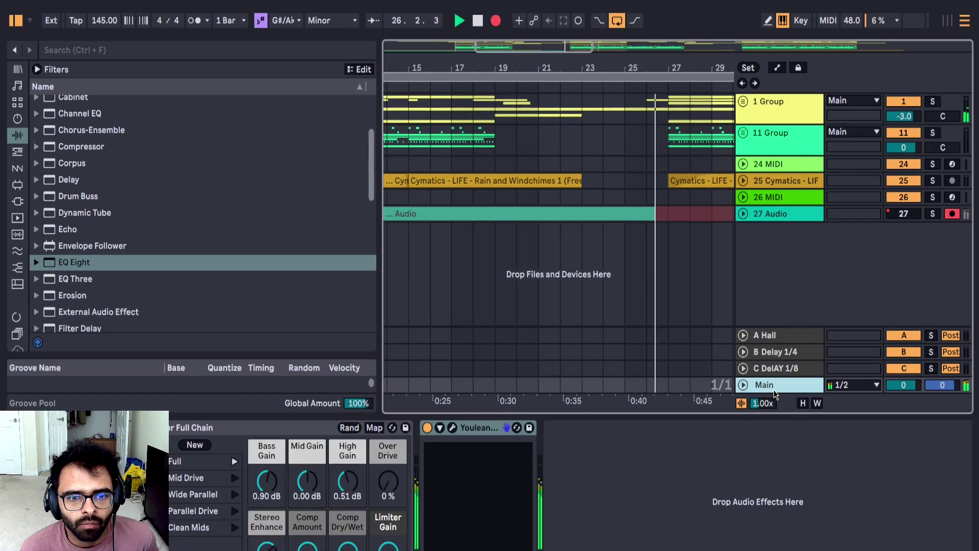
Step: Unfold tracks 27 and 25 with the whole arrangement in view and set track 25's volume to -11.1 dB
click(742, 215)
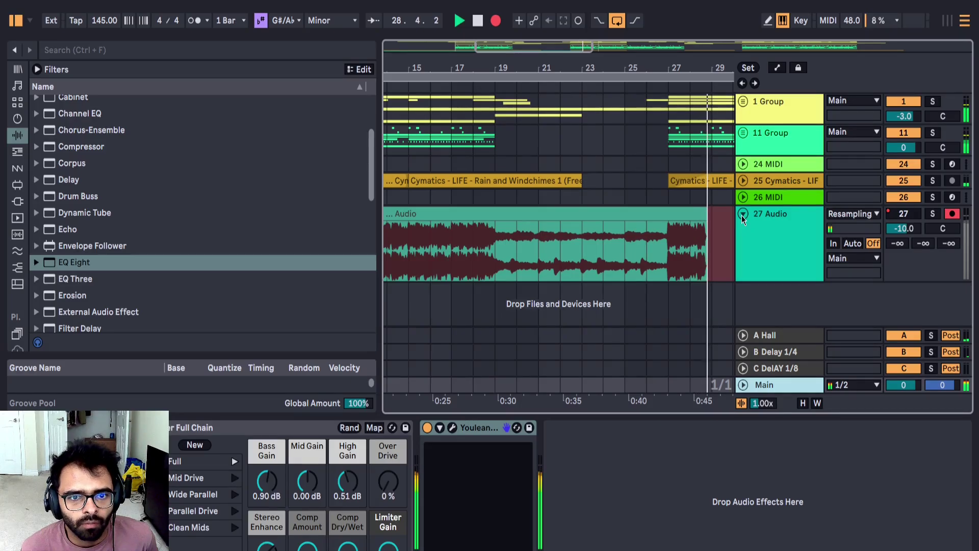
scroll(600, 240, down, 3)
scroll(651, 185, down, 3)
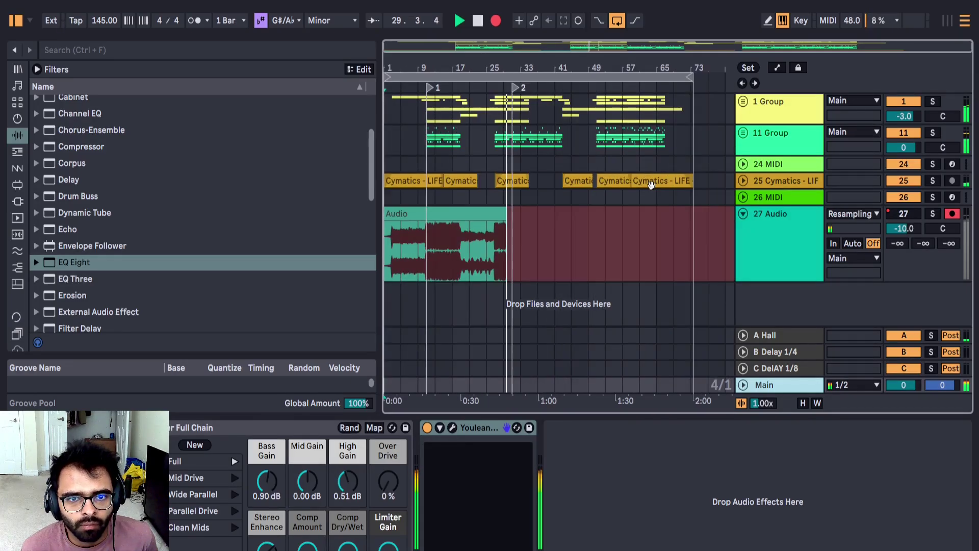
click(743, 181)
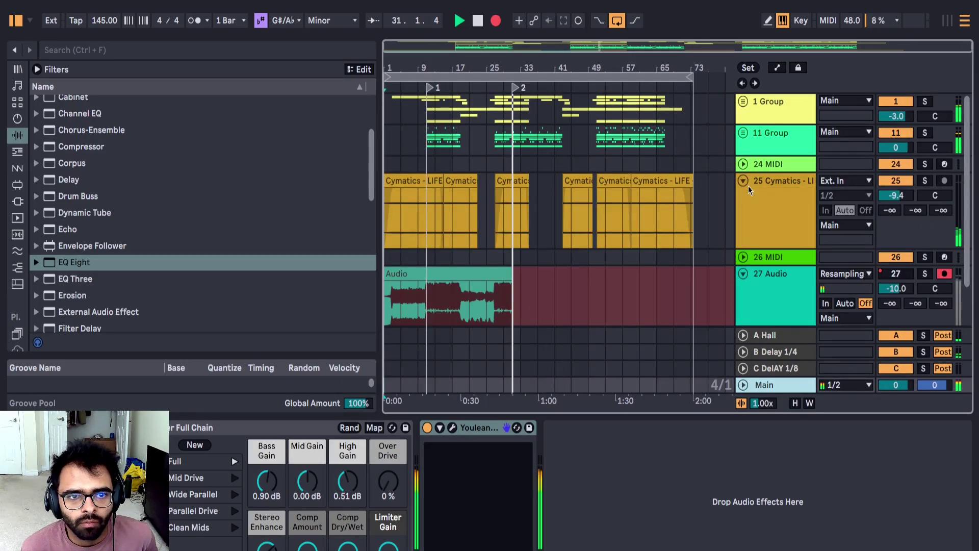
drag(884, 198, 884, 203)
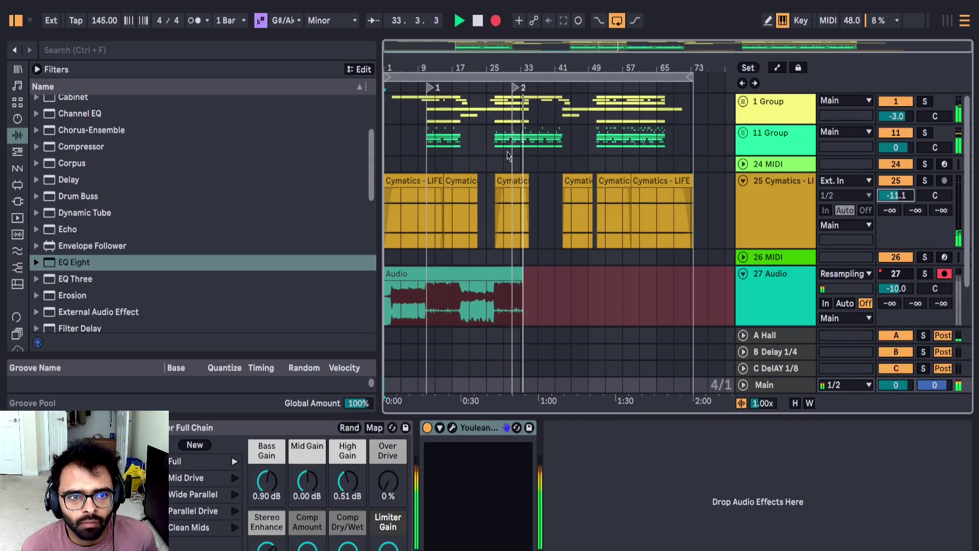
Step: Extend the rain and windchimes clip ending before bar 27 up to bar 35 and crossfade it into the following clip
drag(474, 187, 528, 197)
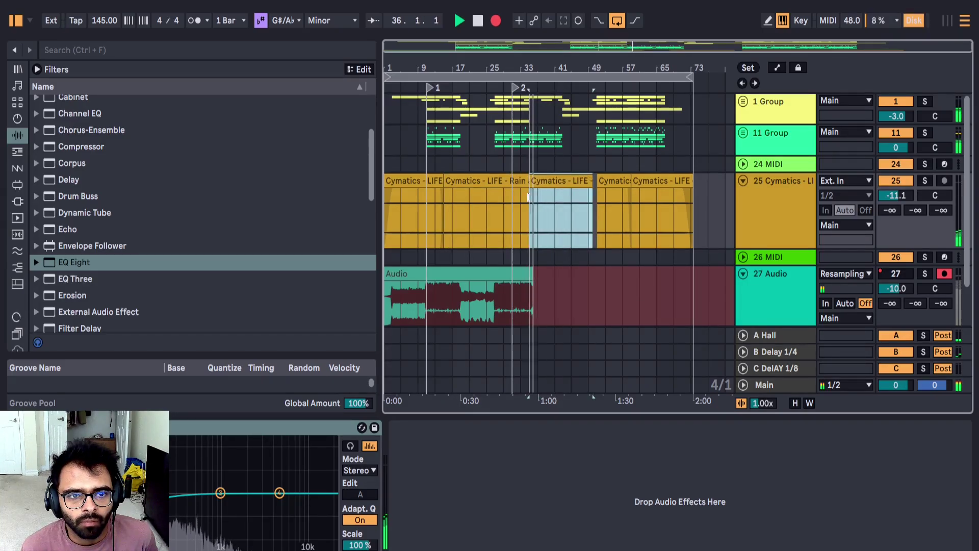
scroll(528, 195, up, 8)
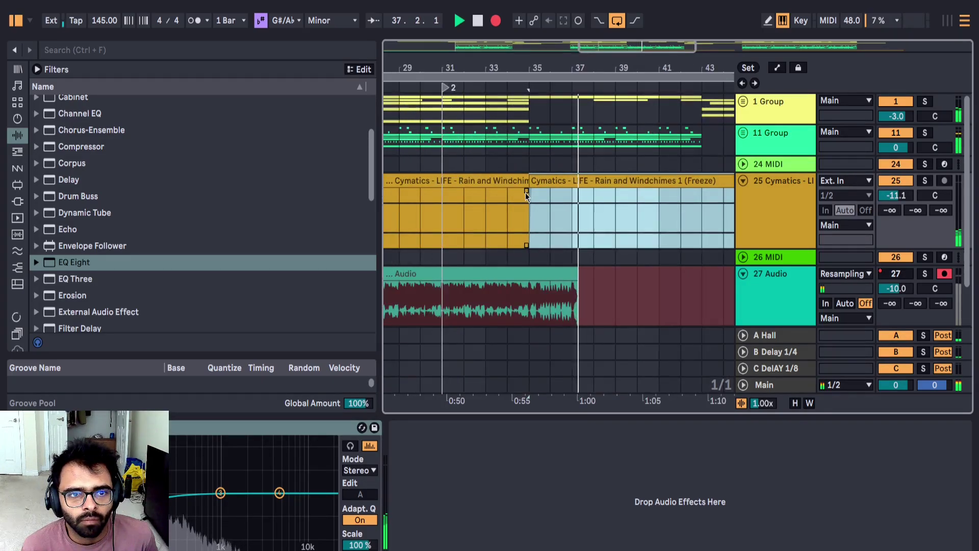
drag(526, 190, 543, 195)
Step: Examine the recorded waveform on track 27 around bars 37 and 13, including the kick transients
scroll(620, 244, up, 8)
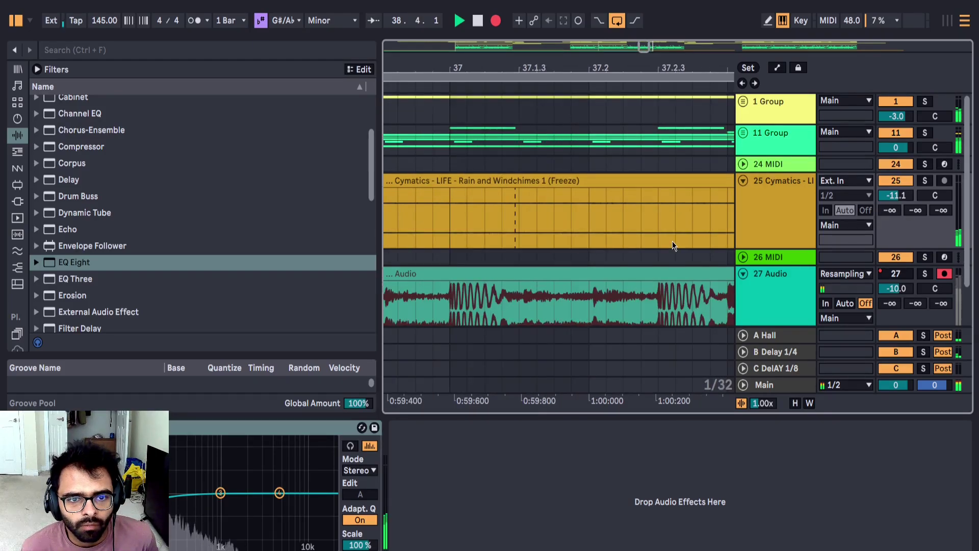
scroll(476, 246, up, 4)
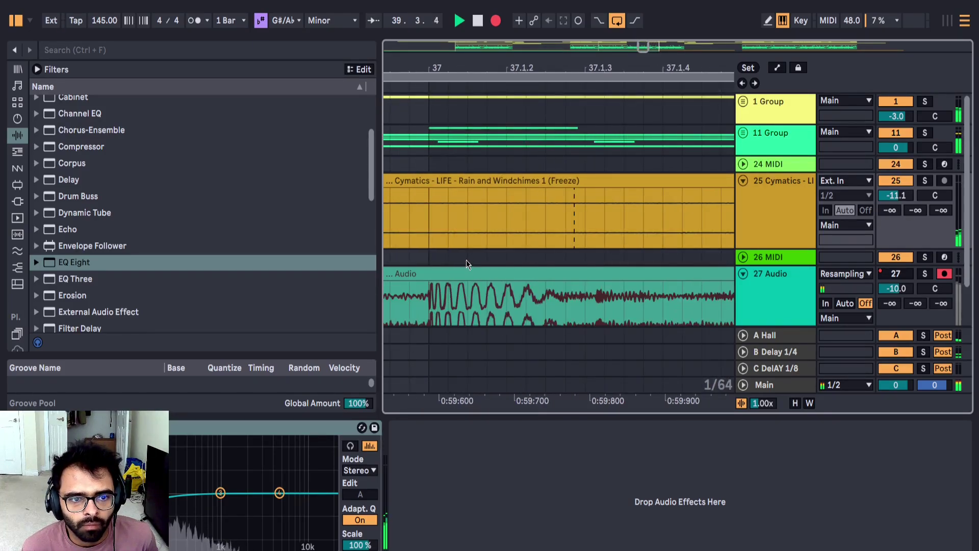
scroll(476, 247, down, 2)
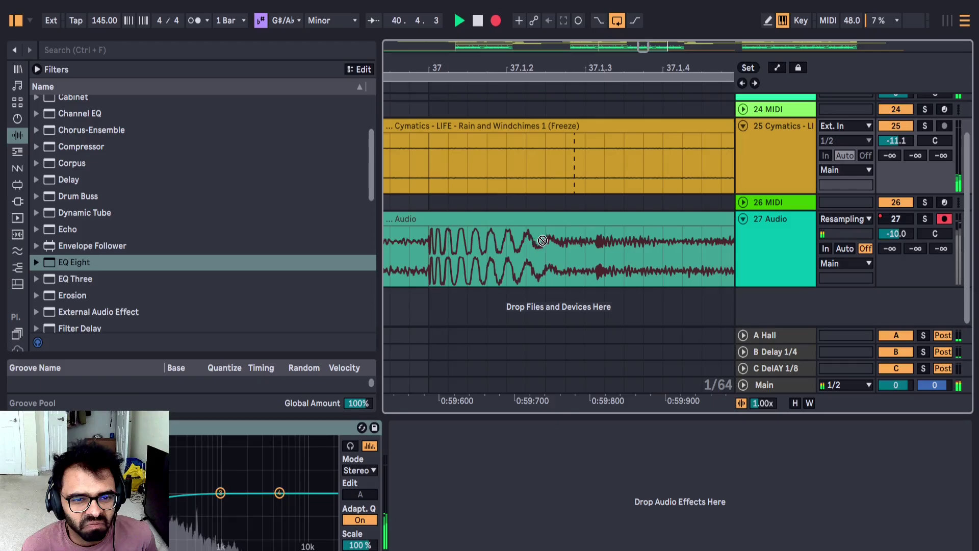
scroll(542, 240, down, 3)
scroll(581, 261, up, 1)
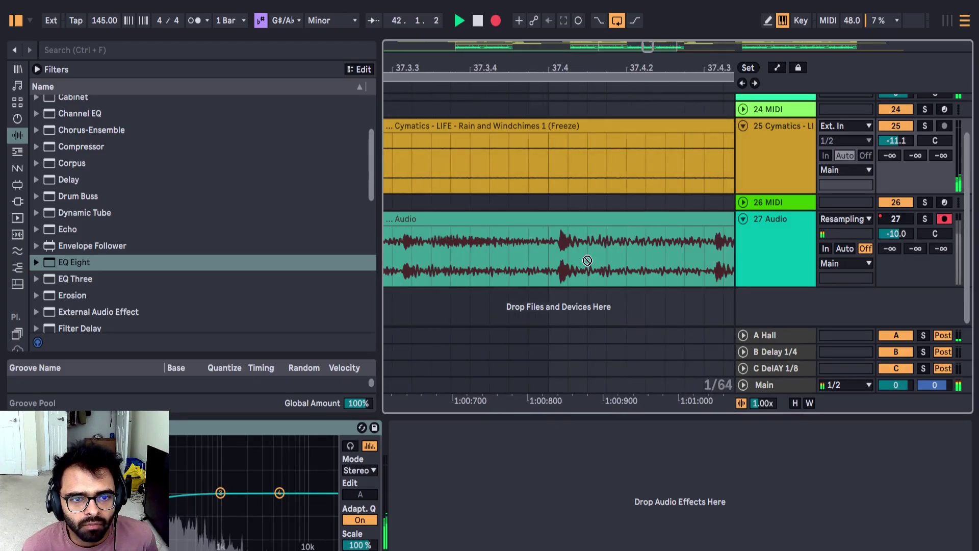
scroll(550, 261, down, 5)
scroll(555, 252, down, 3)
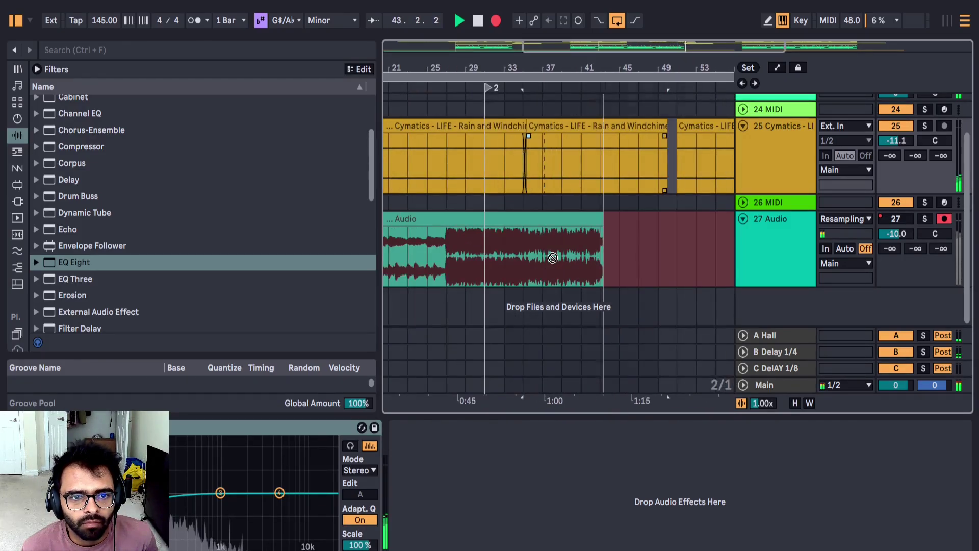
scroll(576, 246, down, 5)
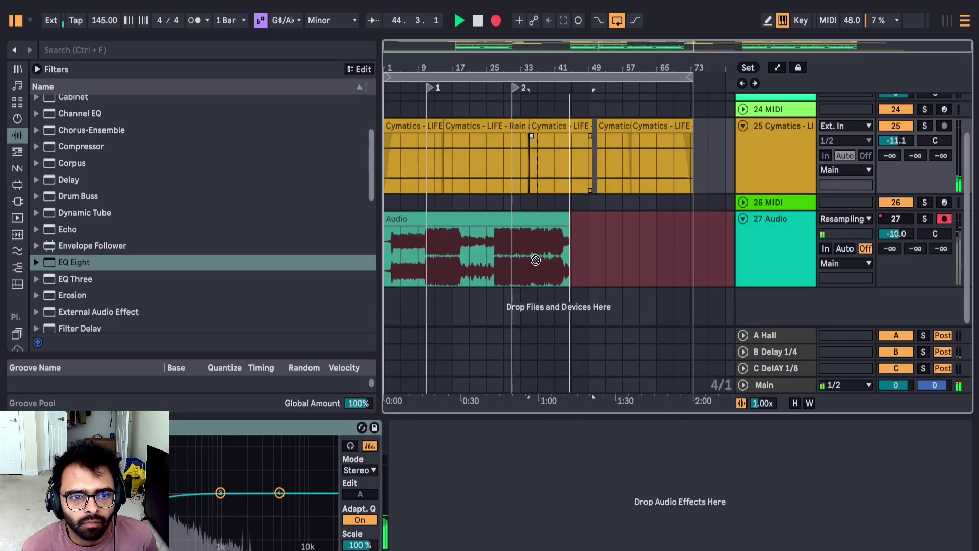
scroll(433, 258, up, 10)
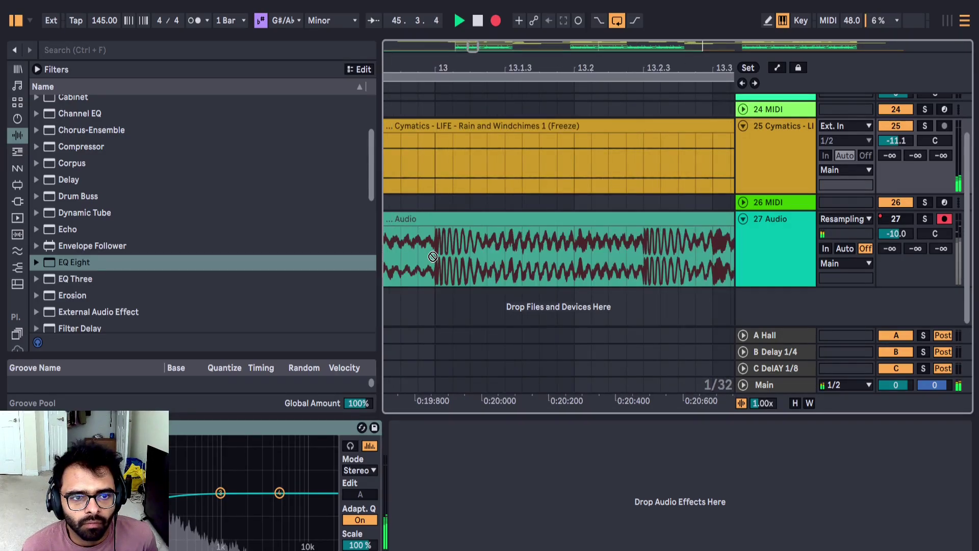
scroll(433, 256, down, 8)
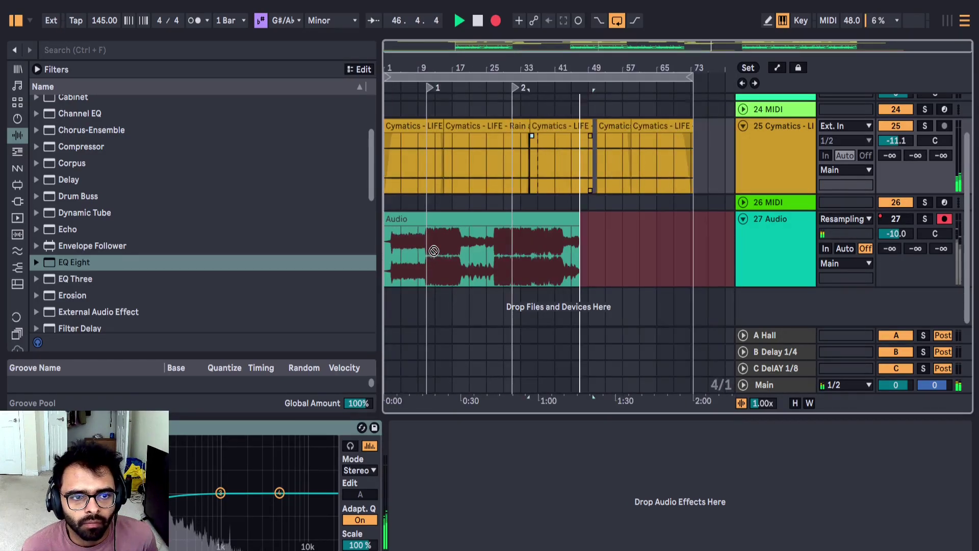
Step: Unfold 11 Group and set the volume of track 13 to -11.0 dB
scroll(656, 199, up, 2)
click(743, 132)
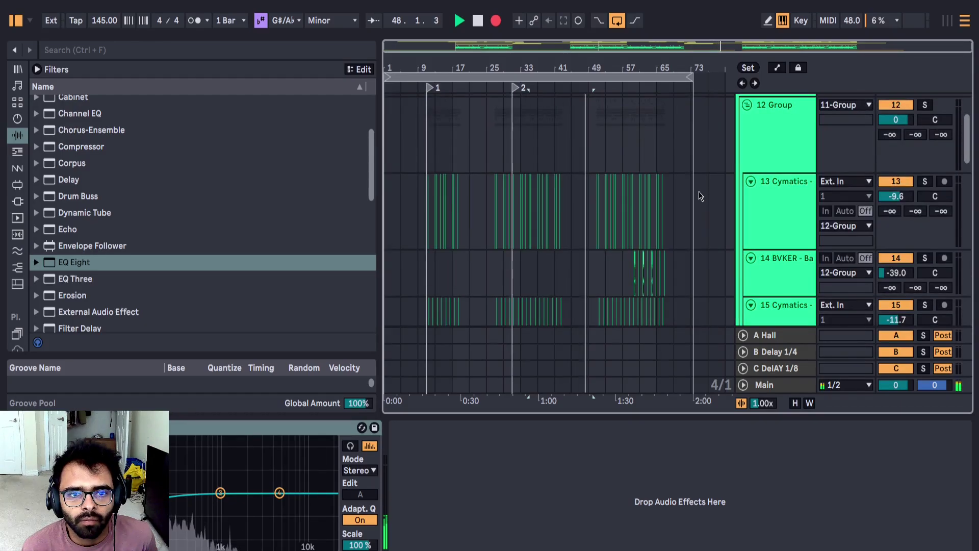
scroll(663, 204, up, 3)
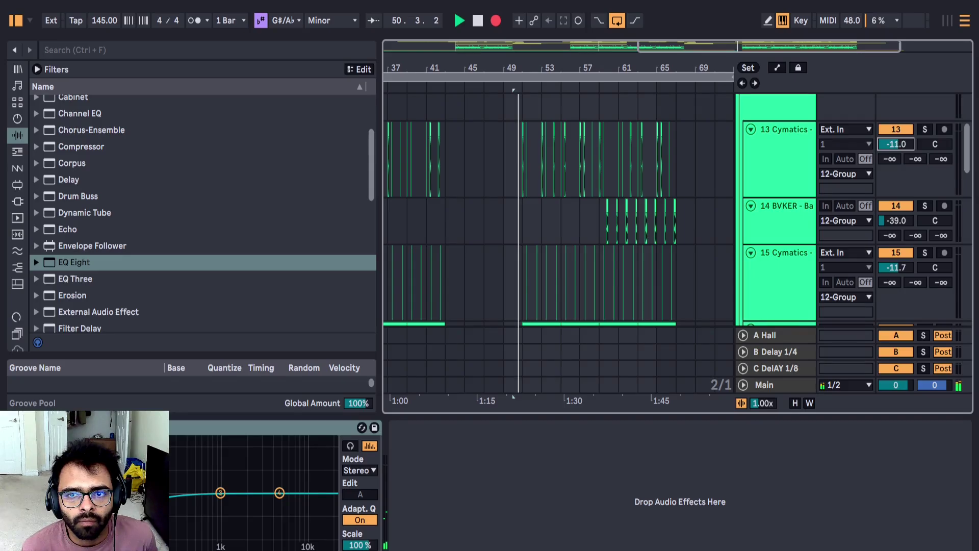
Step: Show the Main track's devices and examine the recorded waveform on track 27 where the drums re-enter at bar 51
scroll(818, 317, down, 3)
click(788, 378)
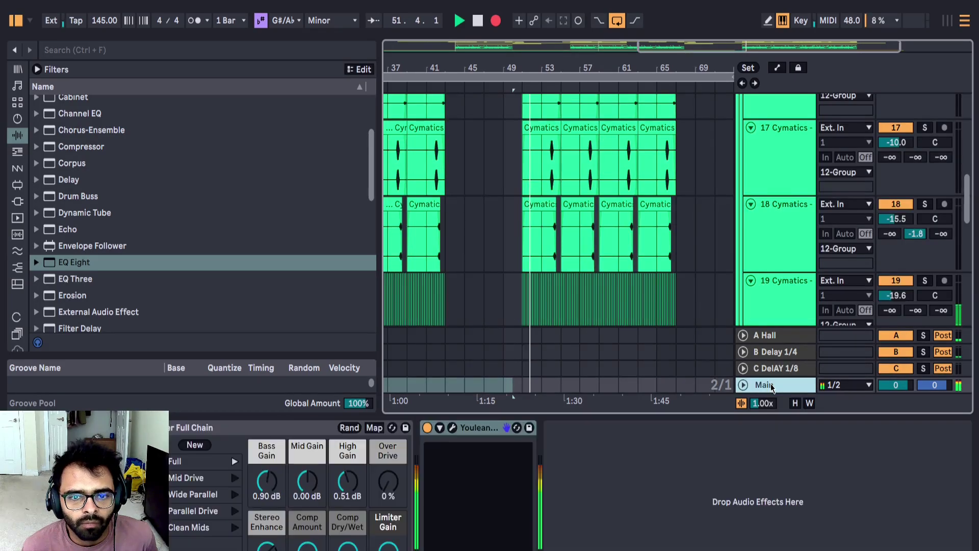
scroll(614, 261, down, 7)
scroll(615, 261, down, 2)
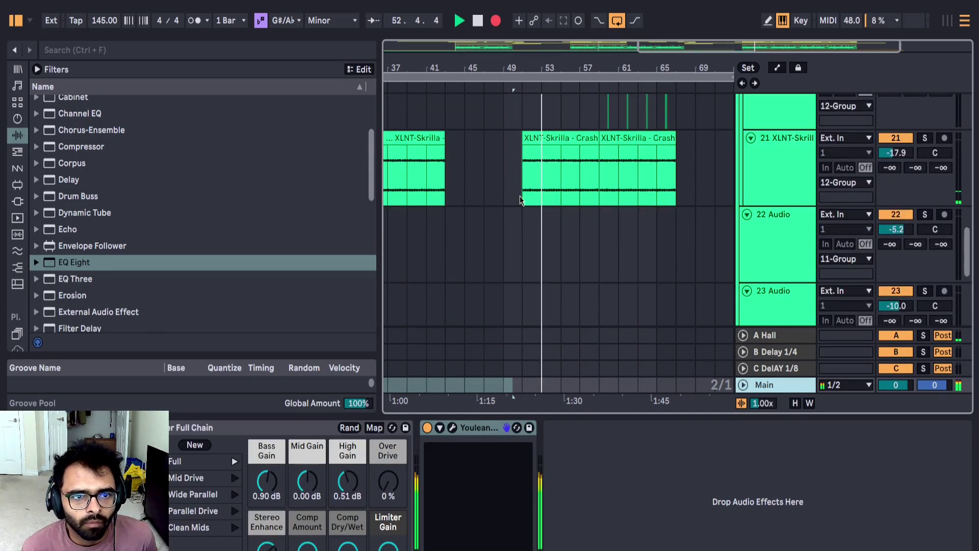
scroll(520, 204, down, 6)
scroll(482, 261, up, 10)
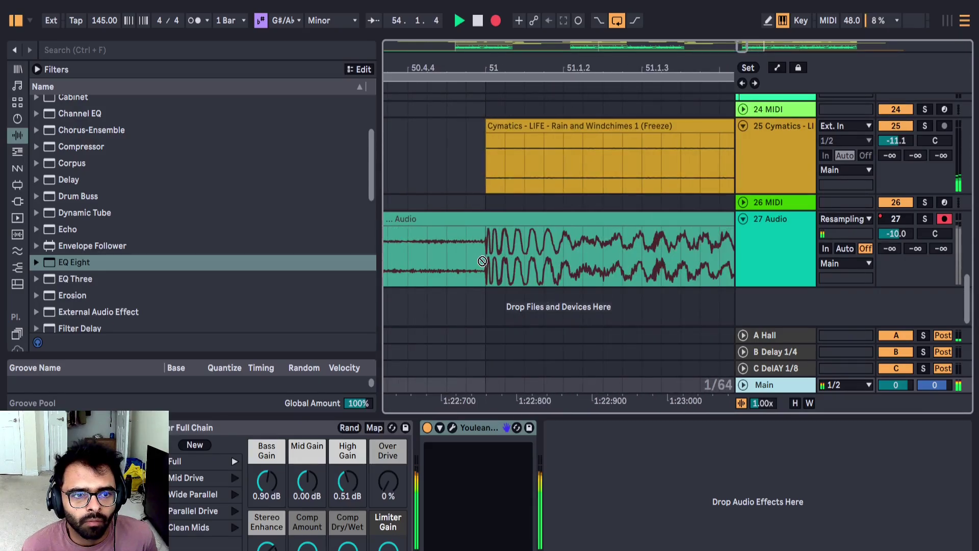
scroll(482, 261, down, 4)
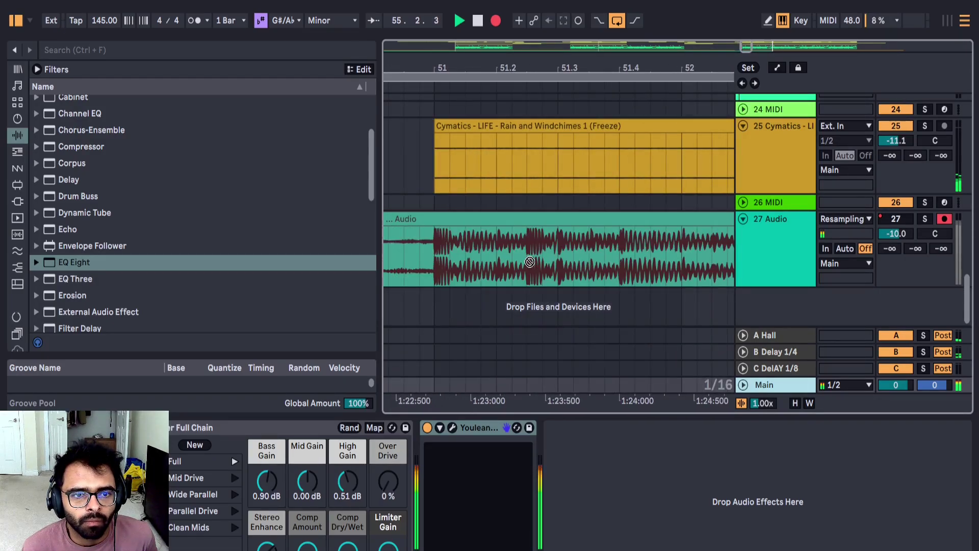
scroll(529, 261, down, 4)
scroll(623, 181, up, 5)
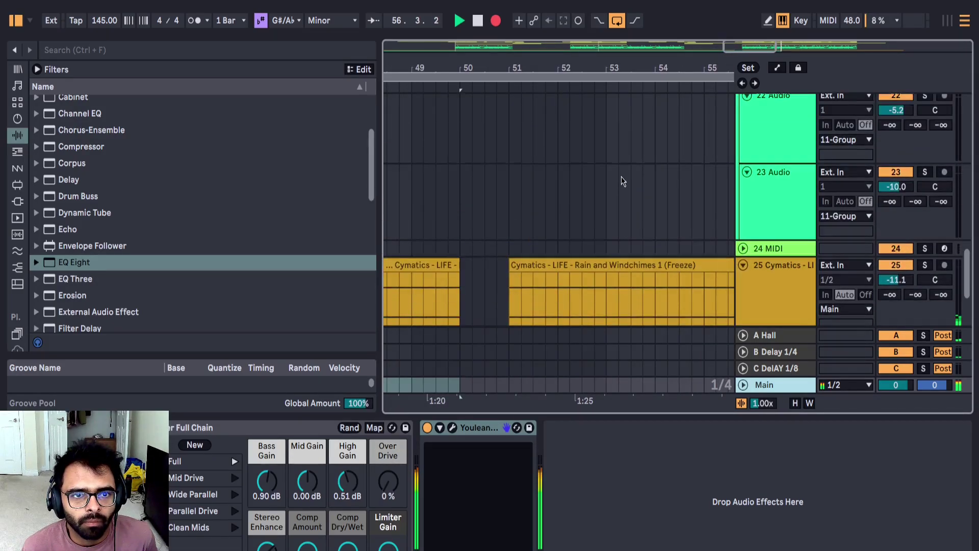
scroll(657, 184, up, 15)
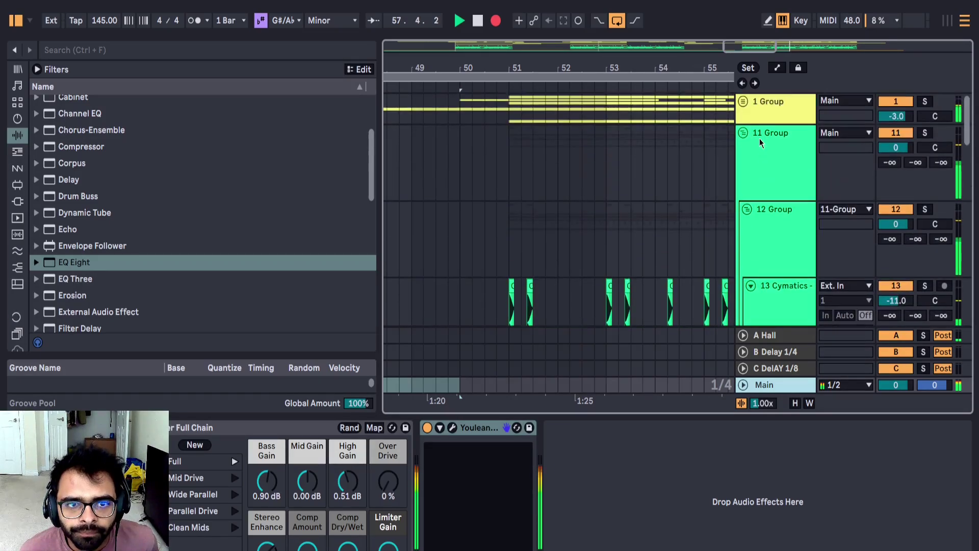
Step: Unfold 1 Group and set the threshold of track 10's sidechained Compressor to -26.3 dB
click(781, 108)
click(743, 102)
scroll(757, 261, down, 10)
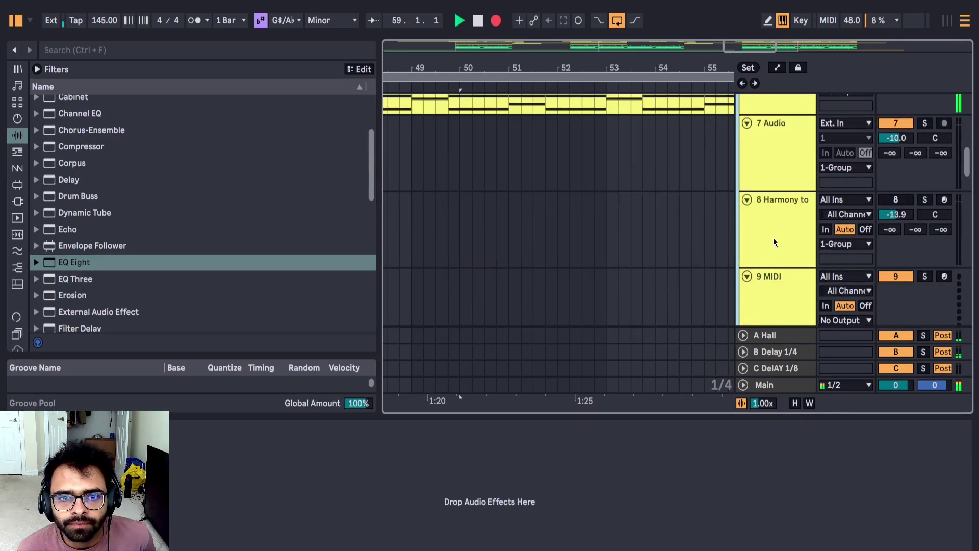
click(776, 183)
click(627, 427)
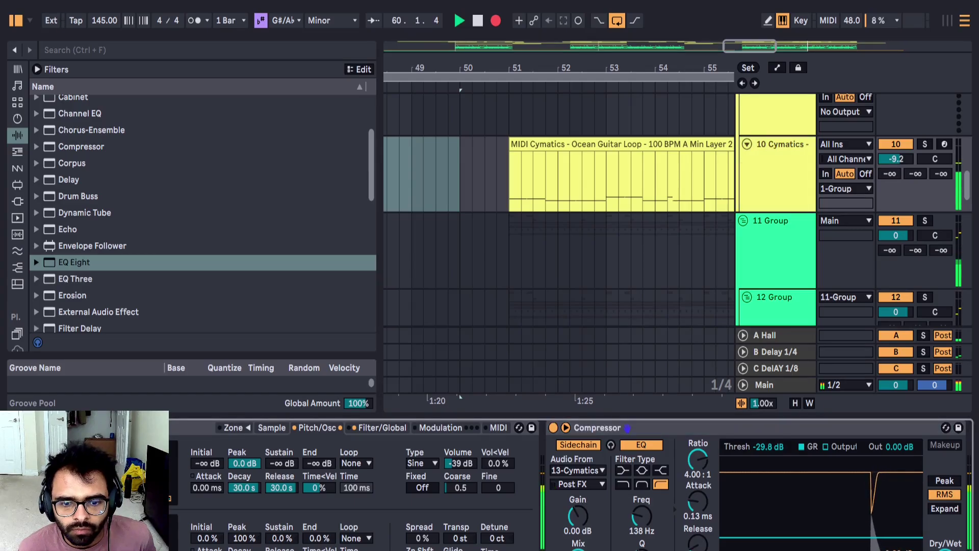
drag(769, 447, 782, 395)
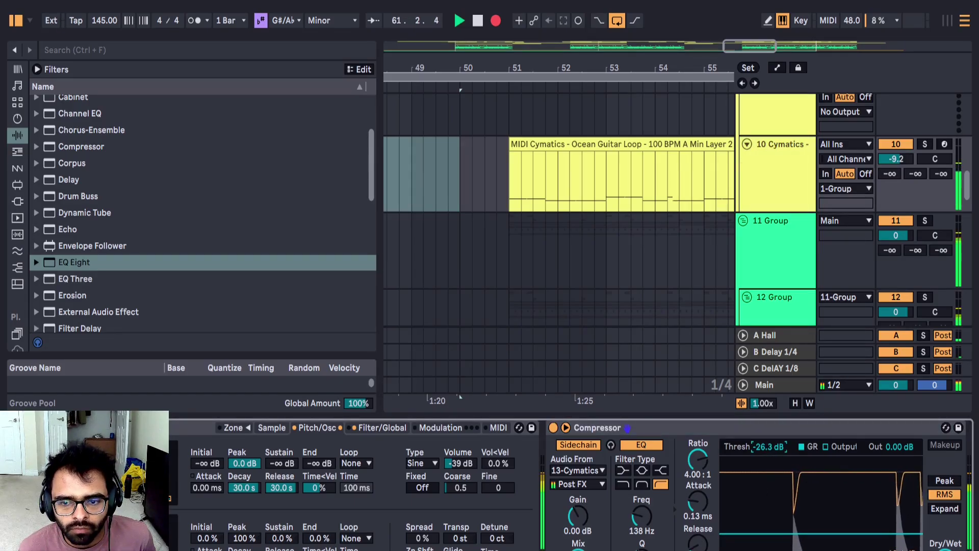
Step: Select the Main track and examine the recorded waveform on track 27 between bars 56 and 63
click(782, 392)
scroll(663, 255, down, 15)
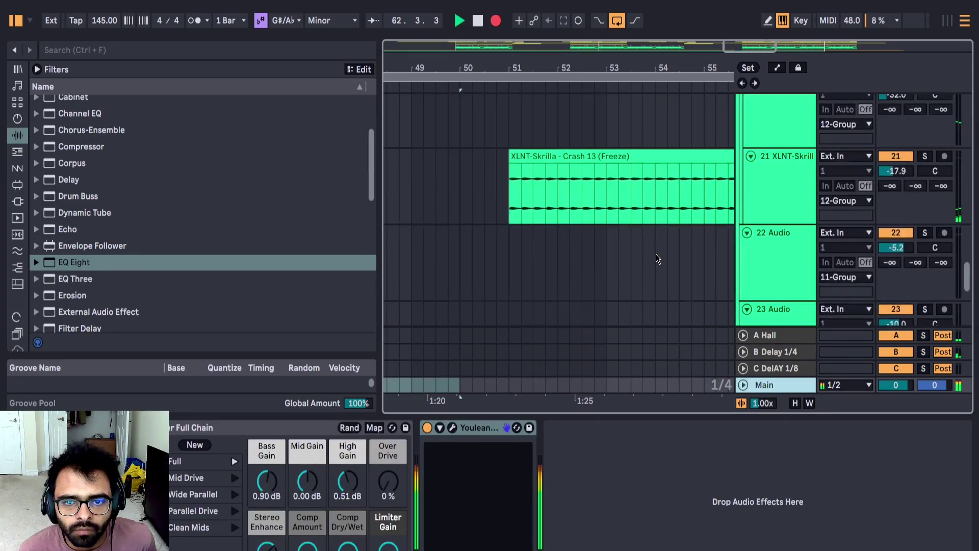
scroll(651, 252, down, 10)
scroll(643, 254, up, 20)
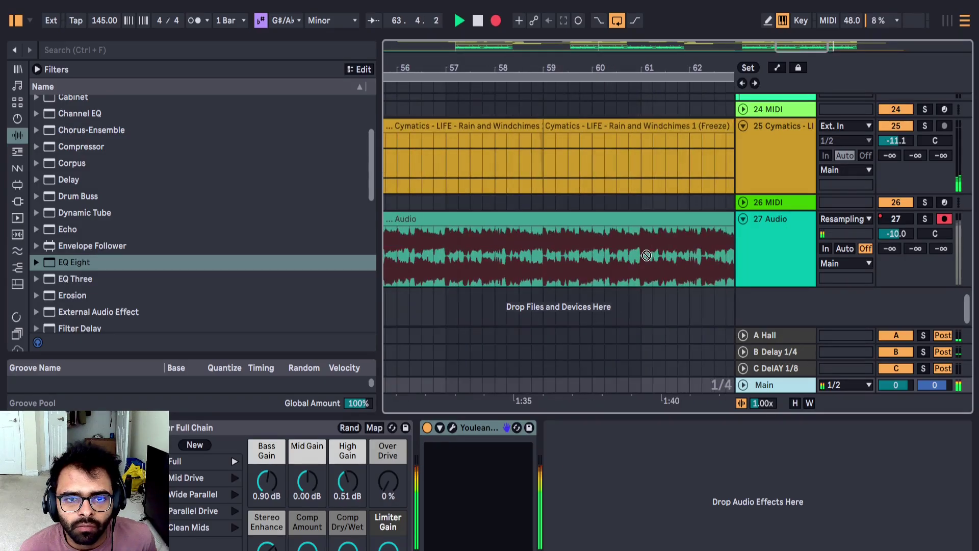
scroll(644, 255, down, 4)
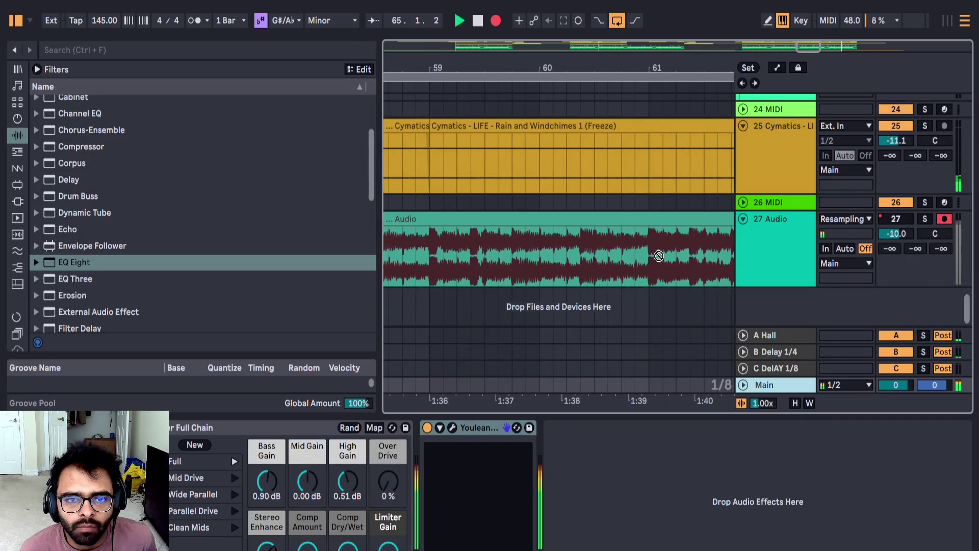
scroll(631, 243, down, 5)
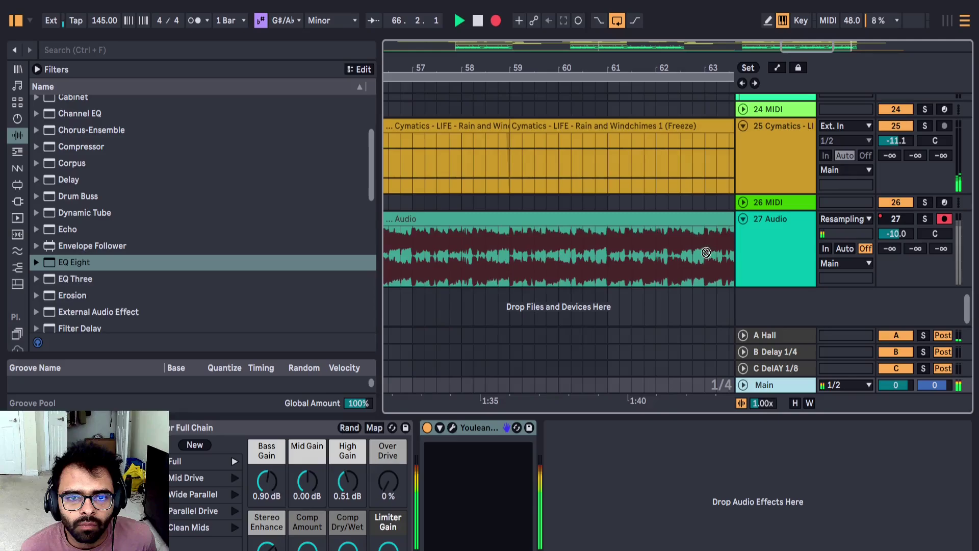
scroll(707, 256, down, 5)
scroll(642, 204, up, 10)
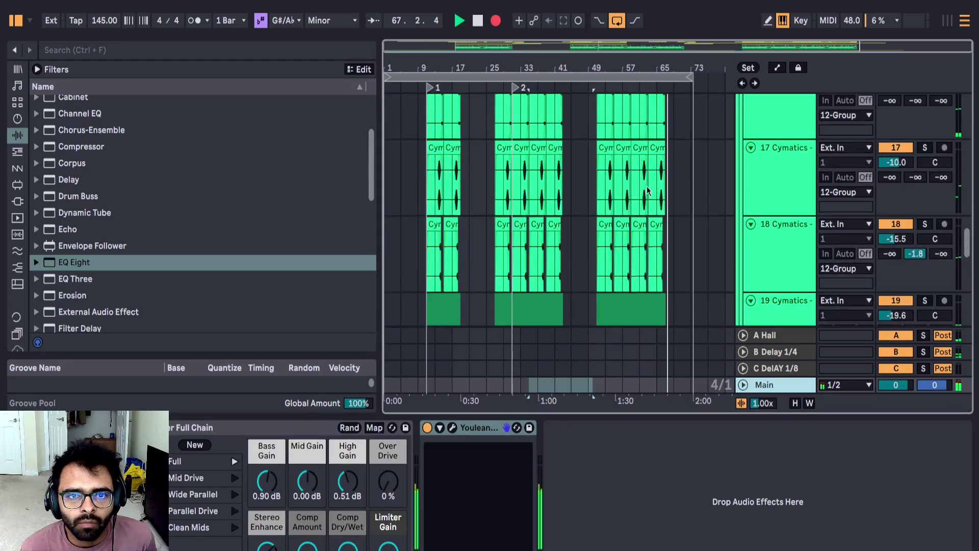
Step: Find the Glue Compressor preset Bass - Punch and add it after the Compressor on track 10
scroll(678, 168, up, 5)
click(807, 290)
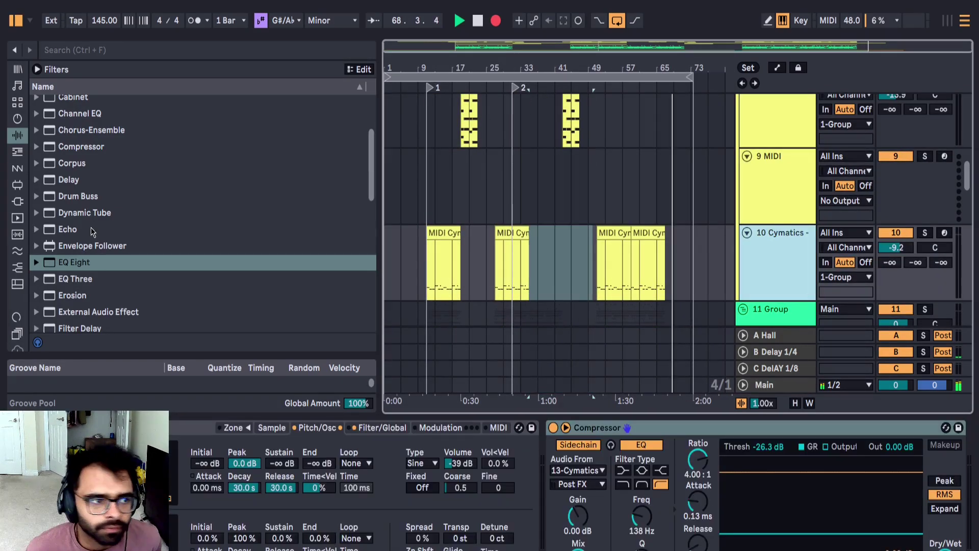
scroll(75, 171, up, 3)
scroll(51, 203, down, 3)
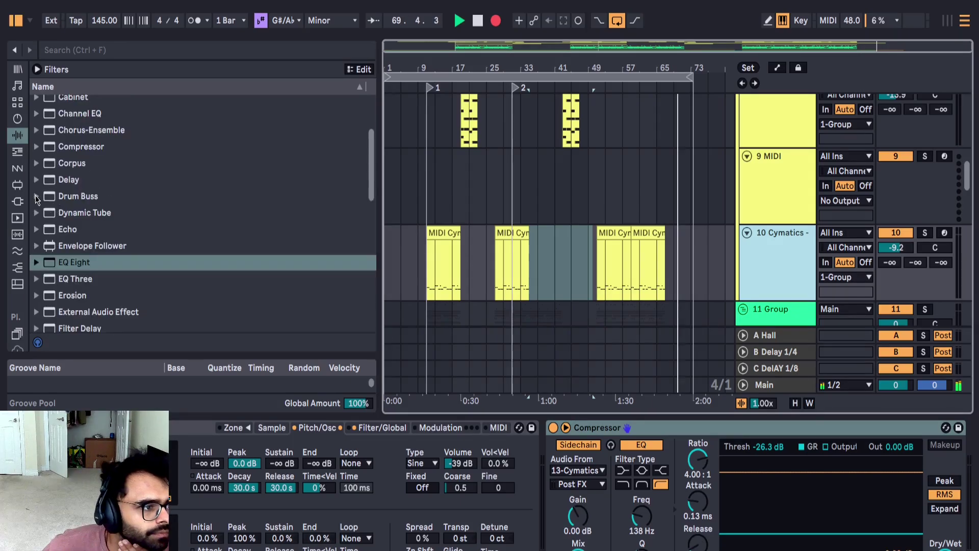
click(35, 196)
scroll(38, 206, down, 3)
scroll(39, 209, up, 3)
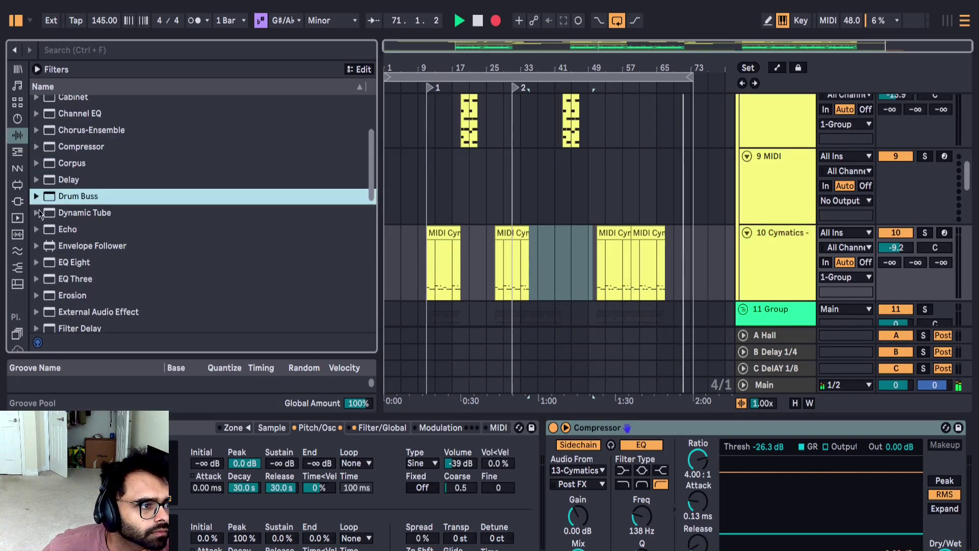
scroll(39, 209, up, 2)
scroll(36, 201, down, 5)
click(36, 204)
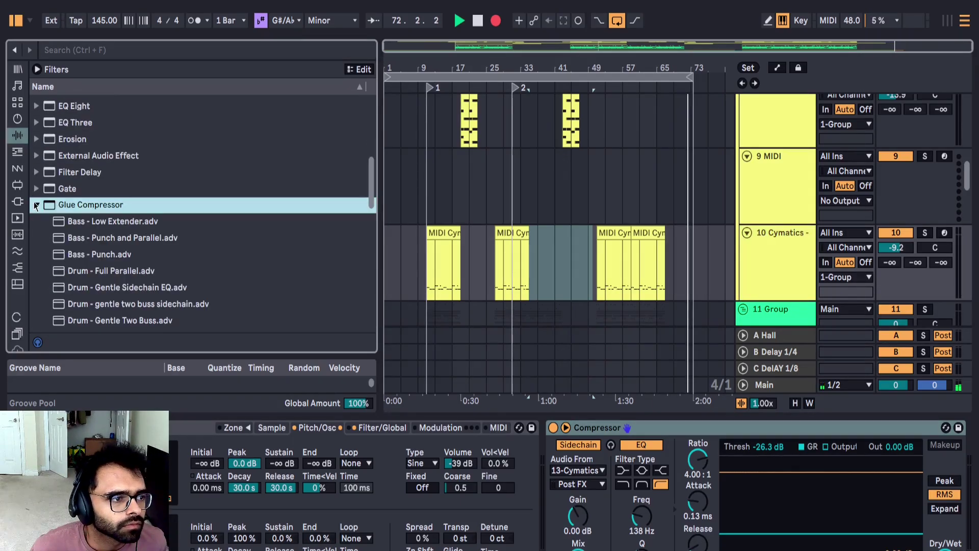
scroll(36, 204, down, 3)
drag(41, 202, 432, 245)
drag(622, 258, 622, 259)
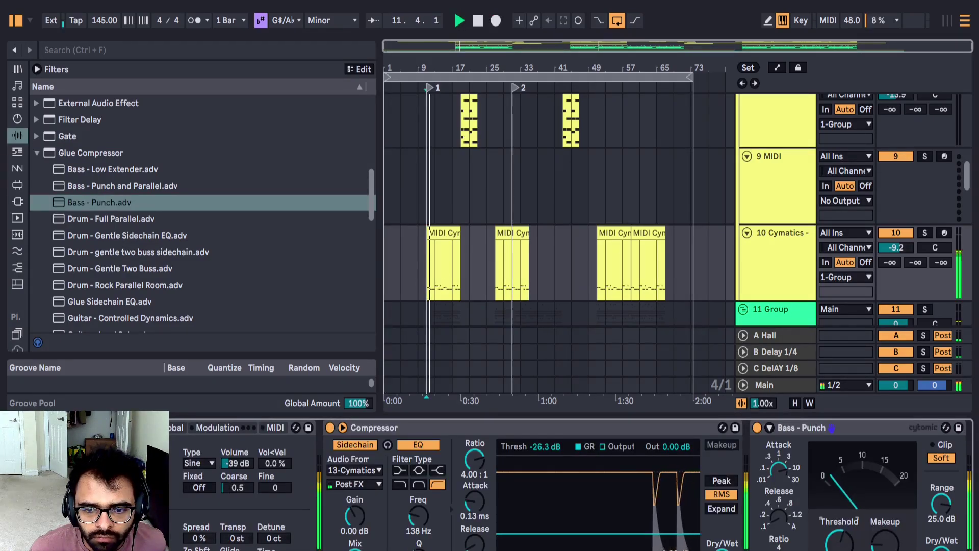
Step: Stop playback, return to the song start and record the arrangement onto track 27 from bar 1
click(475, 21)
click(476, 21)
click(495, 22)
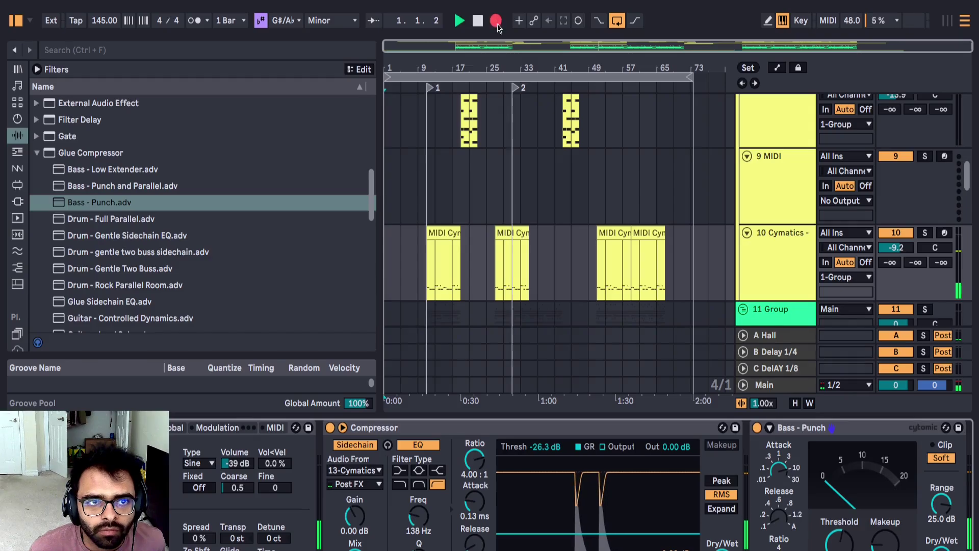
scroll(432, 286, up, 3)
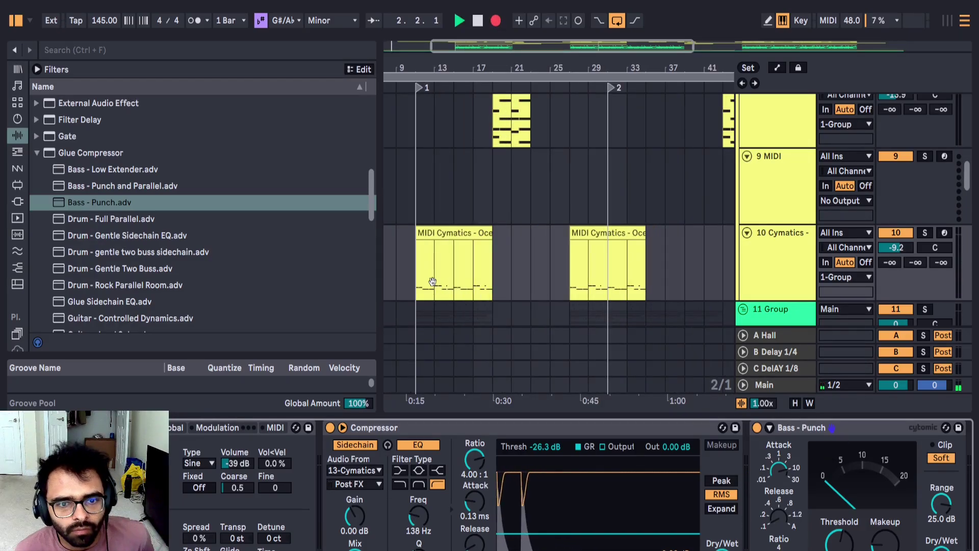
drag(432, 285, 683, 229)
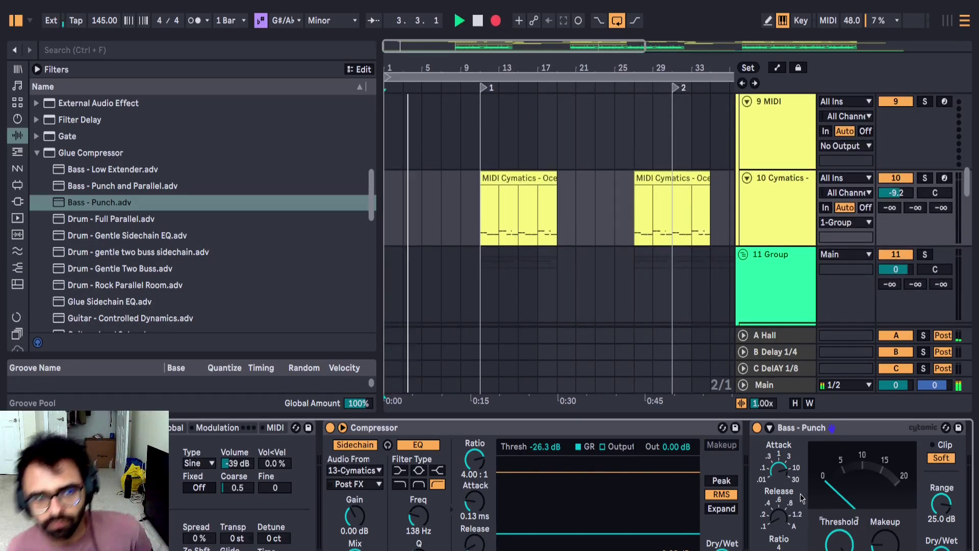
Step: Fold 11 Group and the tracks below it, and unfold track 27 to show its recording
scroll(512, 199, down, 7)
scroll(515, 198, up, 7)
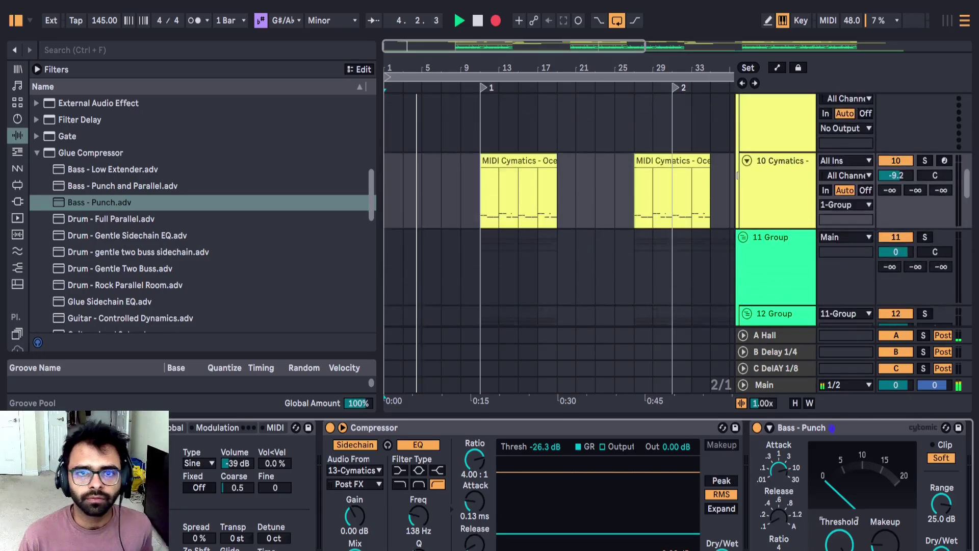
alt+click(744, 237)
click(744, 100)
scroll(747, 141, down, 1)
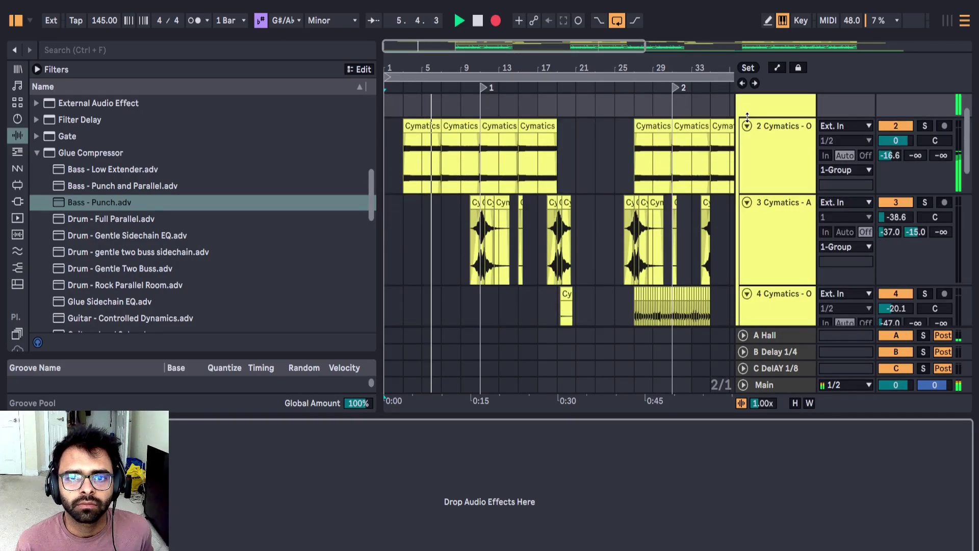
scroll(751, 199, down, 10)
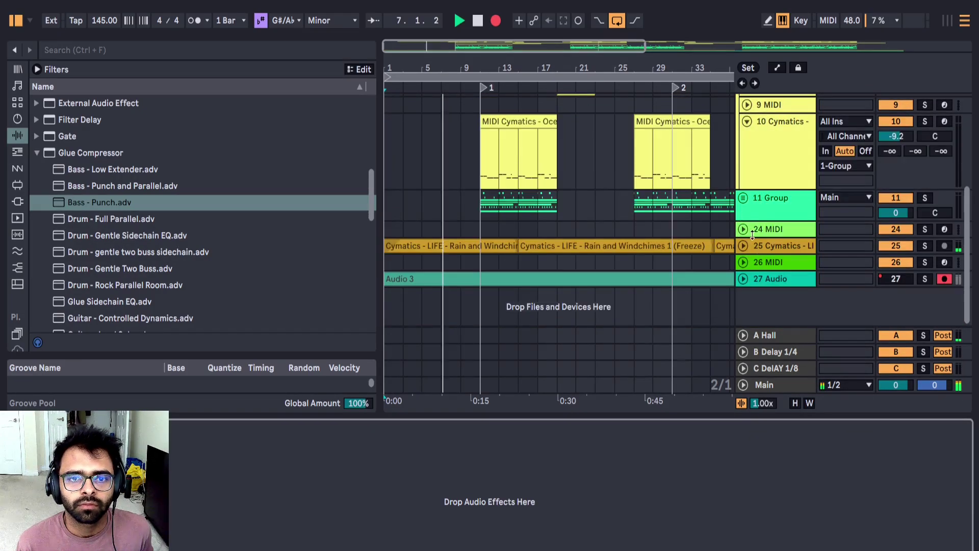
click(742, 278)
Step: Show track 10's devices and examine the earlier recorded waveform on track 27 where the drums enter at bar 11
scroll(487, 166, up, 3)
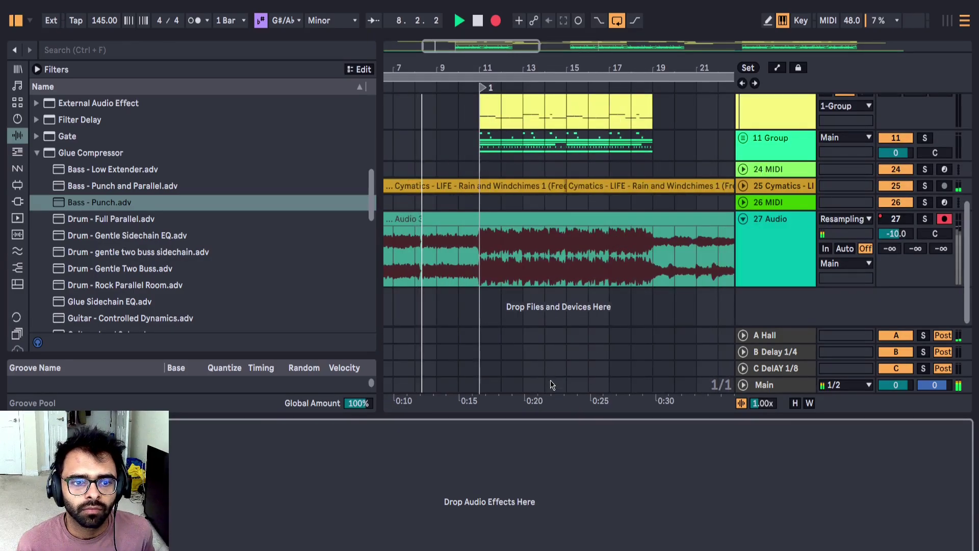
scroll(784, 160, up, 2)
click(784, 160)
scroll(420, 289, up, 10)
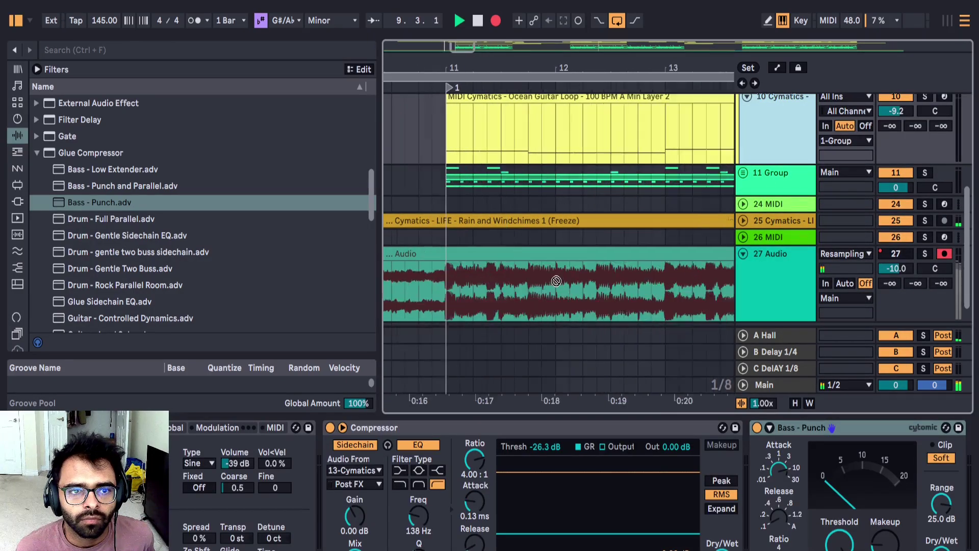
scroll(451, 294, up, 2)
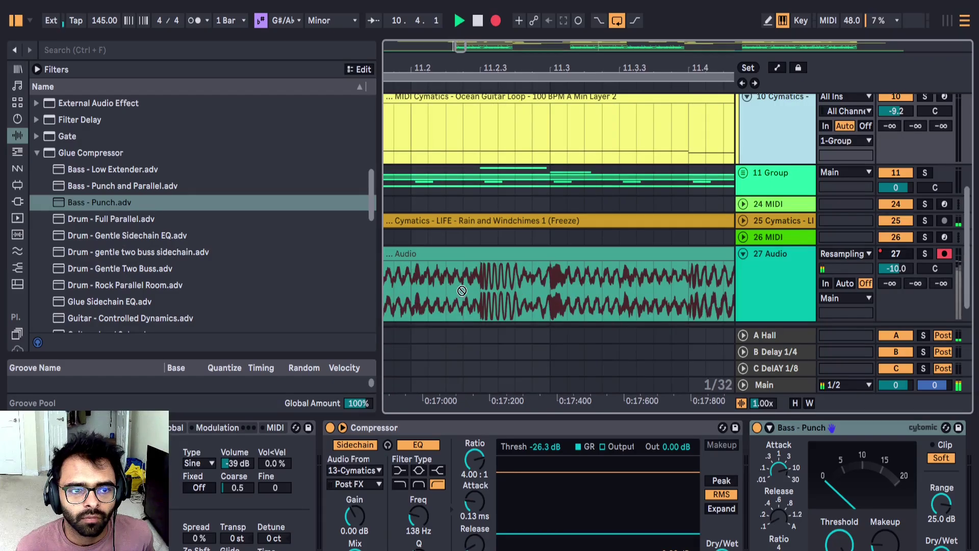
scroll(501, 289, down, 2)
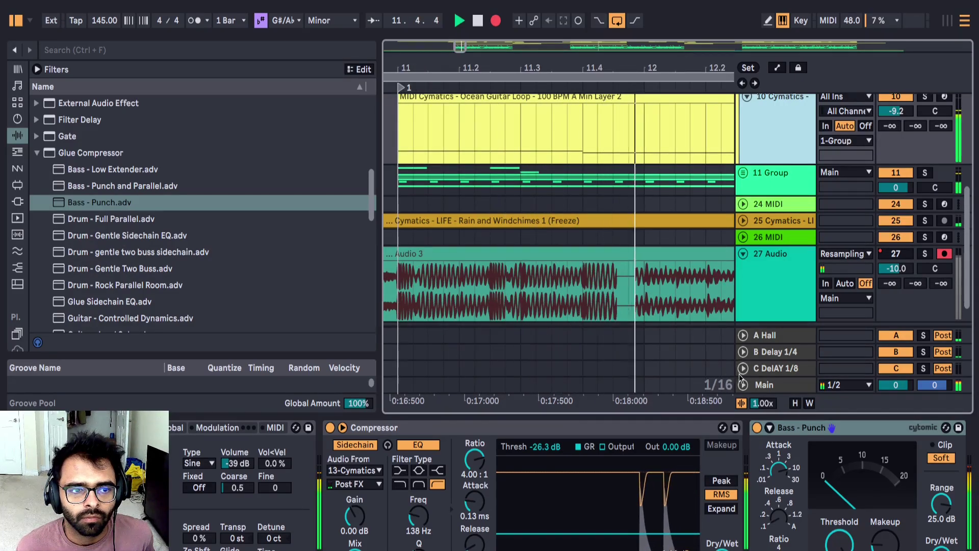
Step: Try lowering the volume of track 10 to -12.7 dB and -10.7 dB while track 27 records
scroll(678, 316, up, 3)
drag(895, 163, 895, 167)
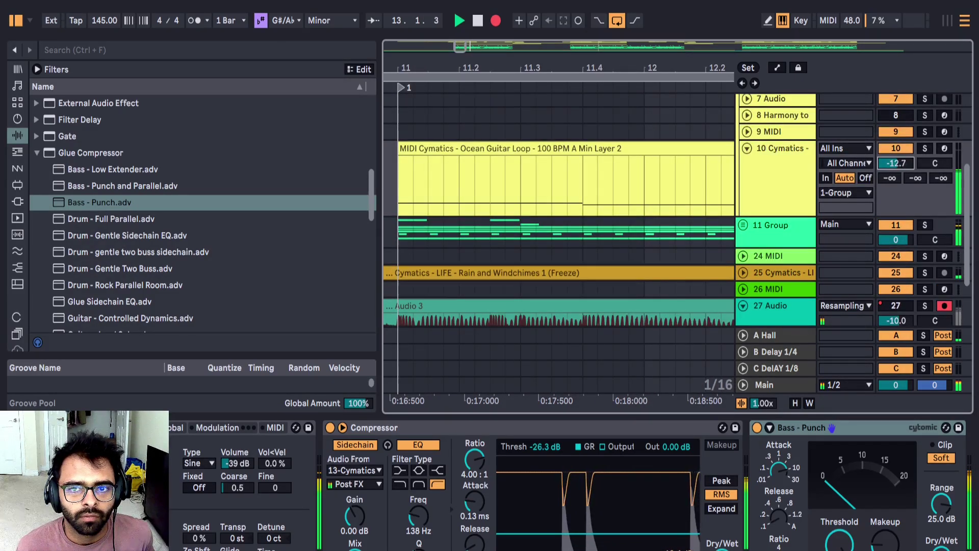
scroll(537, 175, down, 5)
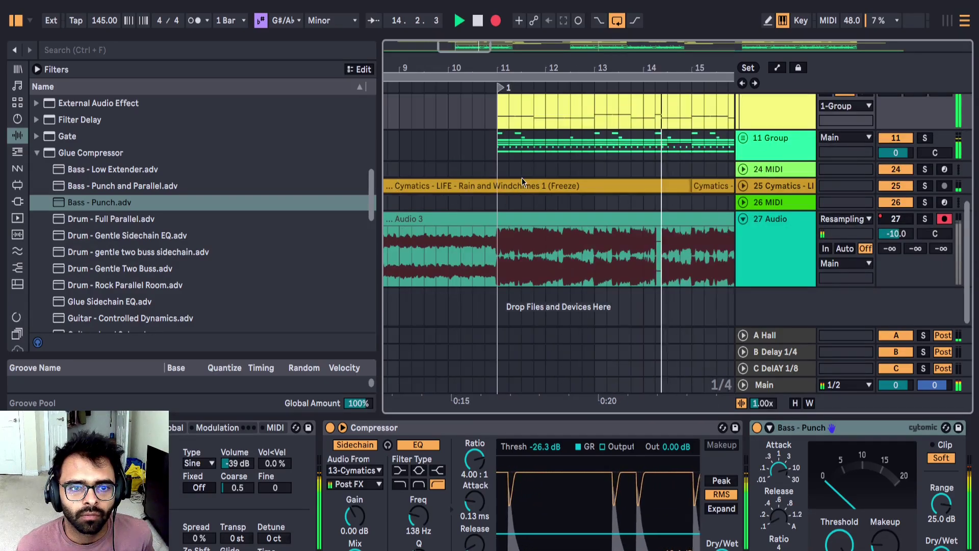
click(839, 540)
scroll(570, 124, down, 10)
scroll(569, 124, up, 3)
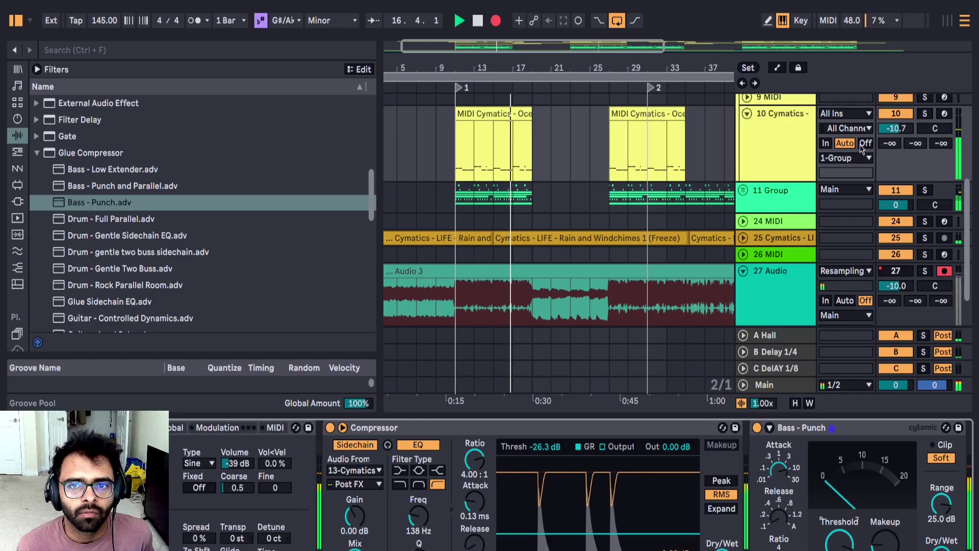
scroll(485, 286, up, 10)
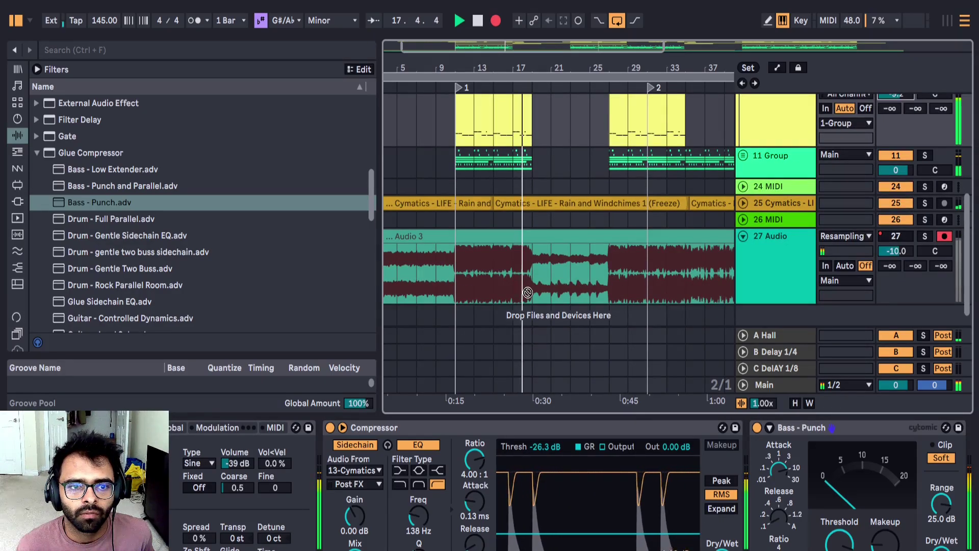
Step: Stop the recording and set the playback start position at bar 11
key(space)
key(space)
scroll(543, 284, down, 10)
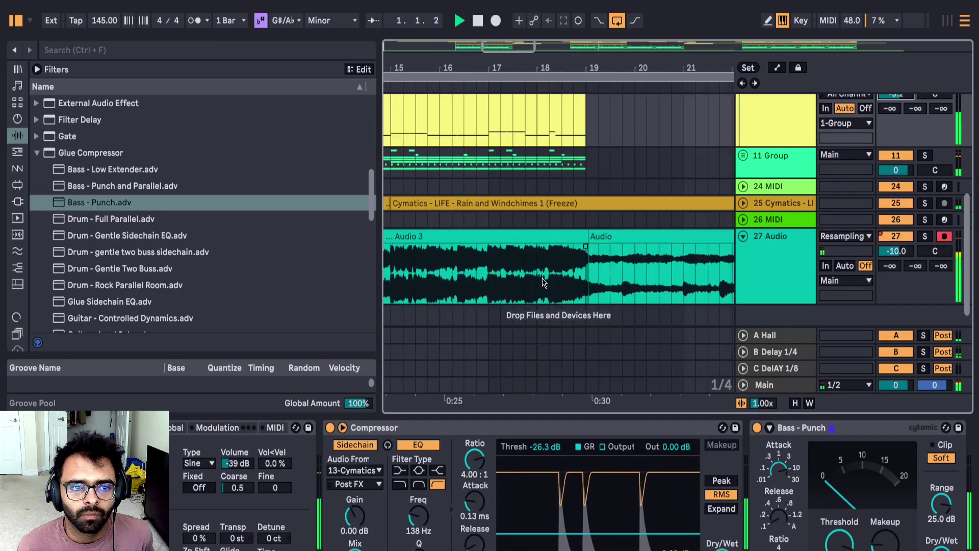
scroll(467, 143, up, 3)
click(467, 142)
key(space)
scroll(467, 142, up, 10)
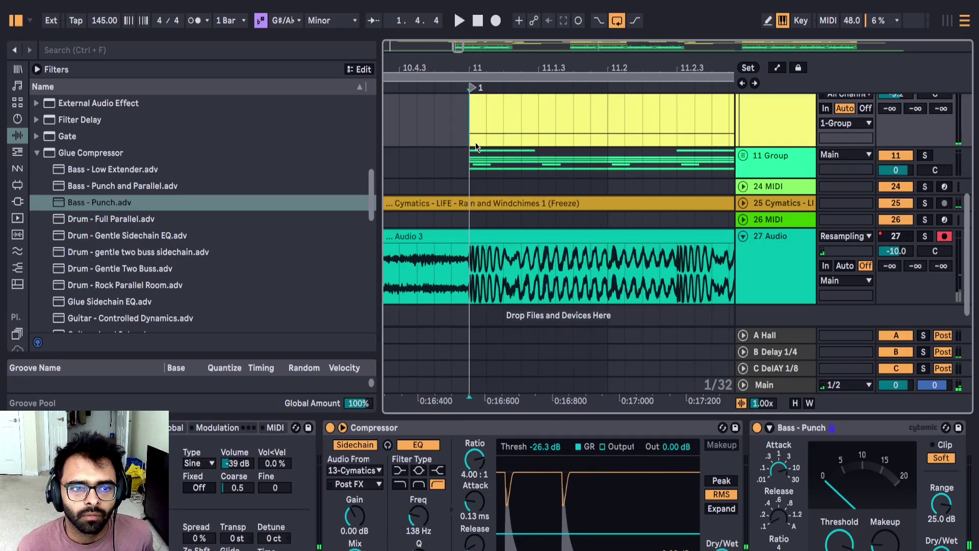
Step: Record a new short take onto track 27 from bar 11 to about bar 12
key(space)
key(space)
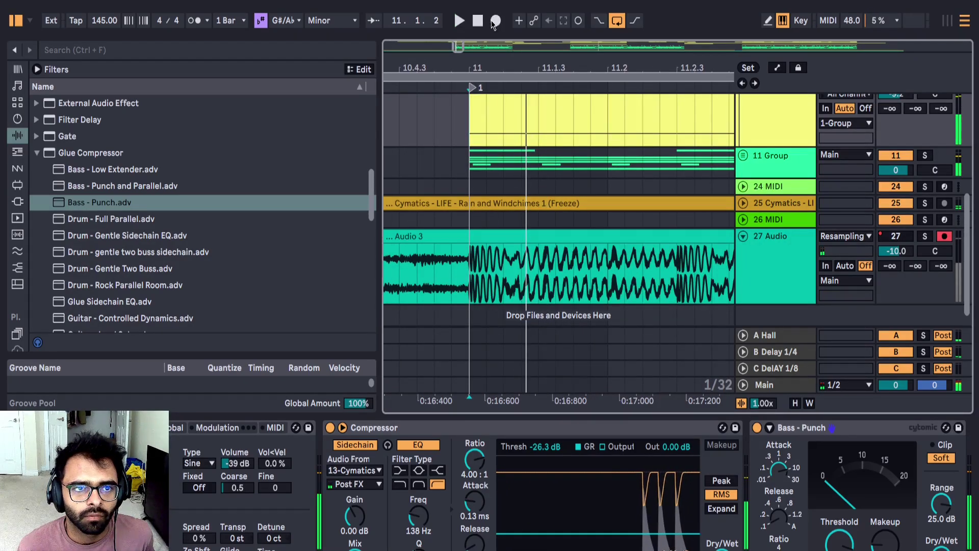
click(493, 24)
scroll(445, 291, down, 5)
key(space)
Step: Adjust the threshold of track 10's Bass - Punch Glue Compressor and play back from bar 11
scroll(443, 291, up, 3)
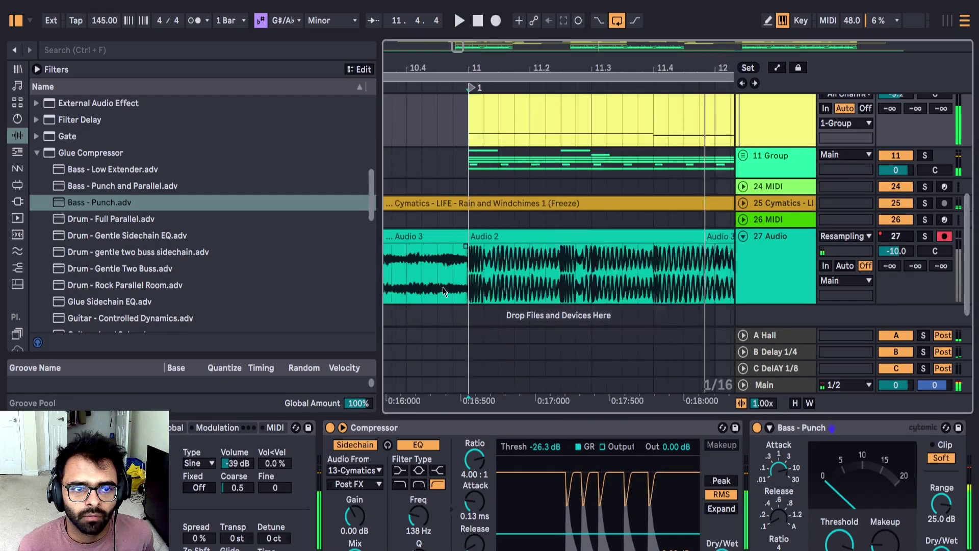
scroll(459, 285, up, 2)
click(840, 541)
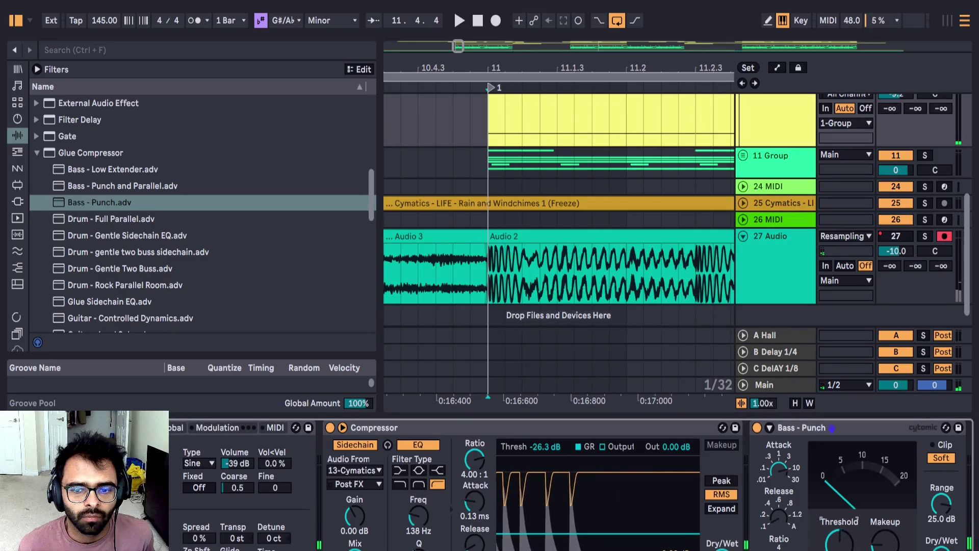
key(space)
scroll(452, 312, down, 5)
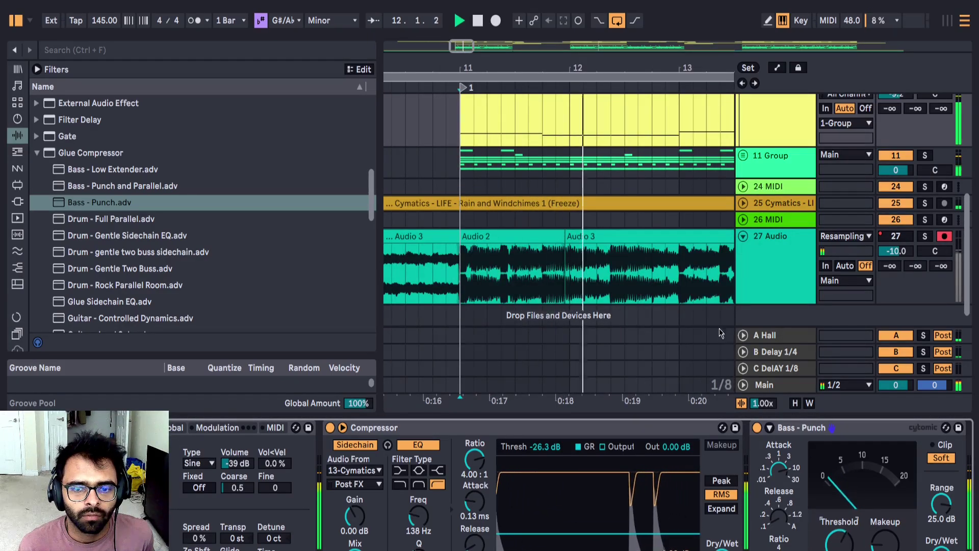
Step: Examine the waveform on track 27 around bar 12, where the new take meets the previous recording
scroll(659, 286, up, 5)
click(660, 281)
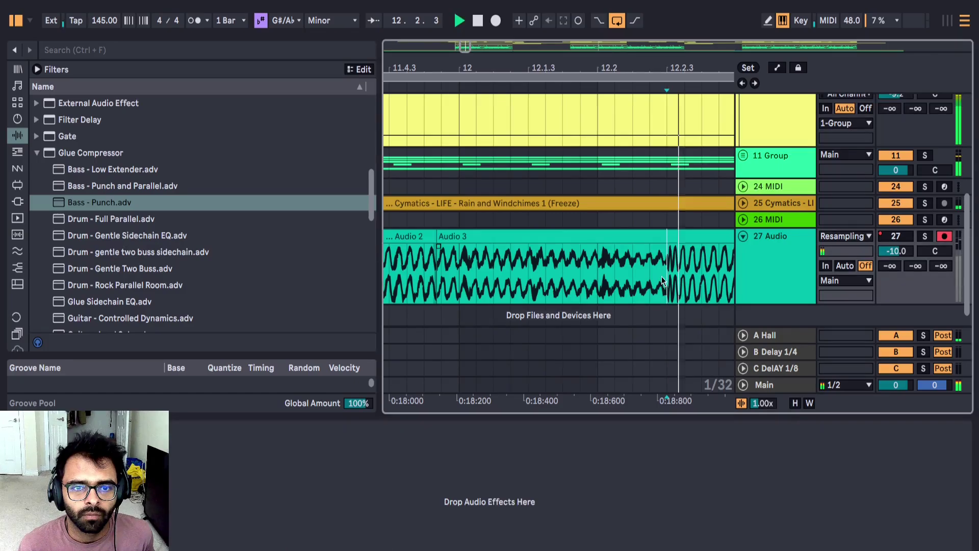
scroll(661, 277, down, 4)
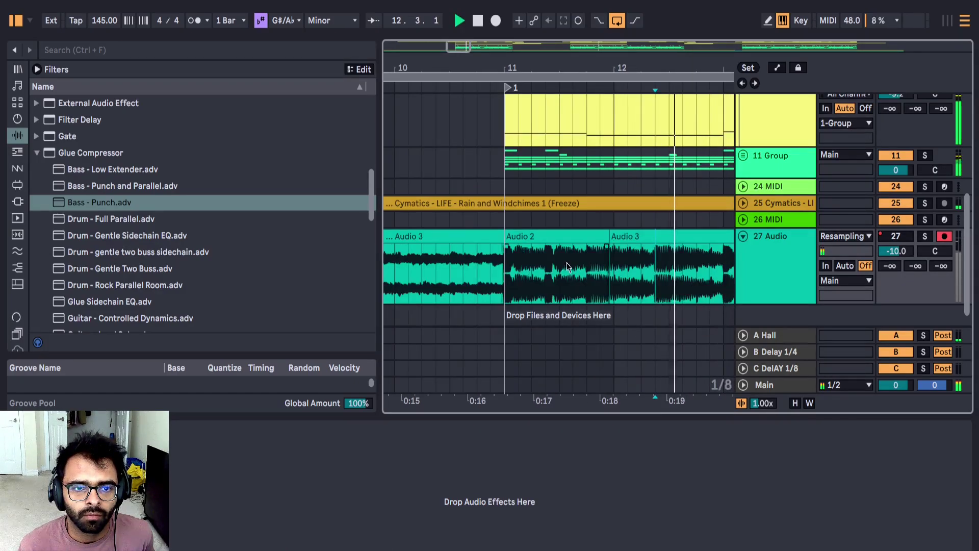
Step: Set track 10's volume to -10.0 dB during playback from just before bar 11
scroll(497, 273, up, 2)
key(space)
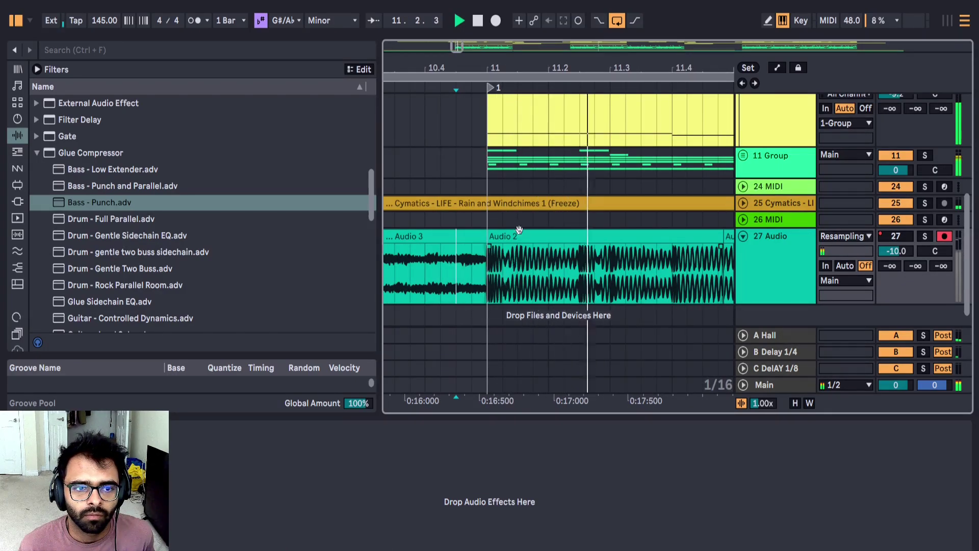
scroll(521, 223, up, 2)
click(779, 163)
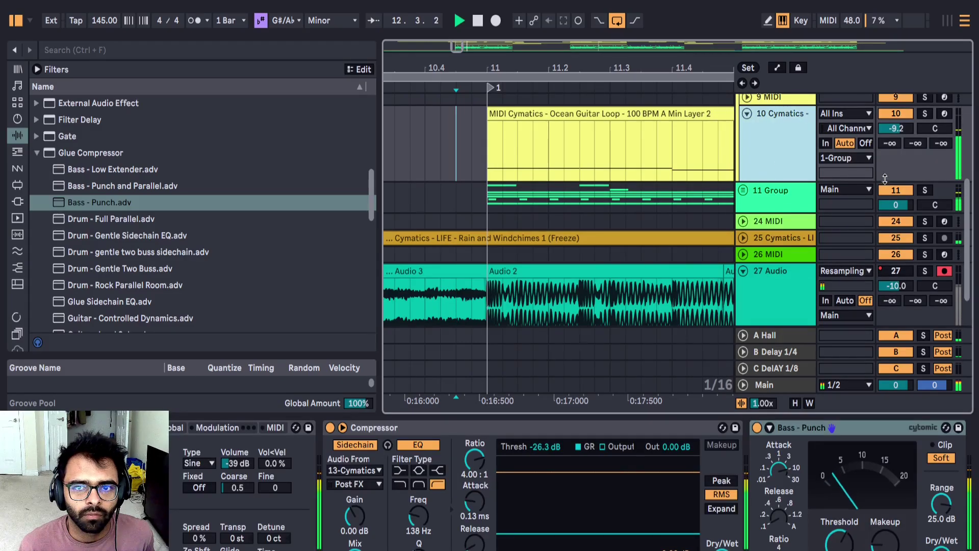
drag(890, 135, 890, 140)
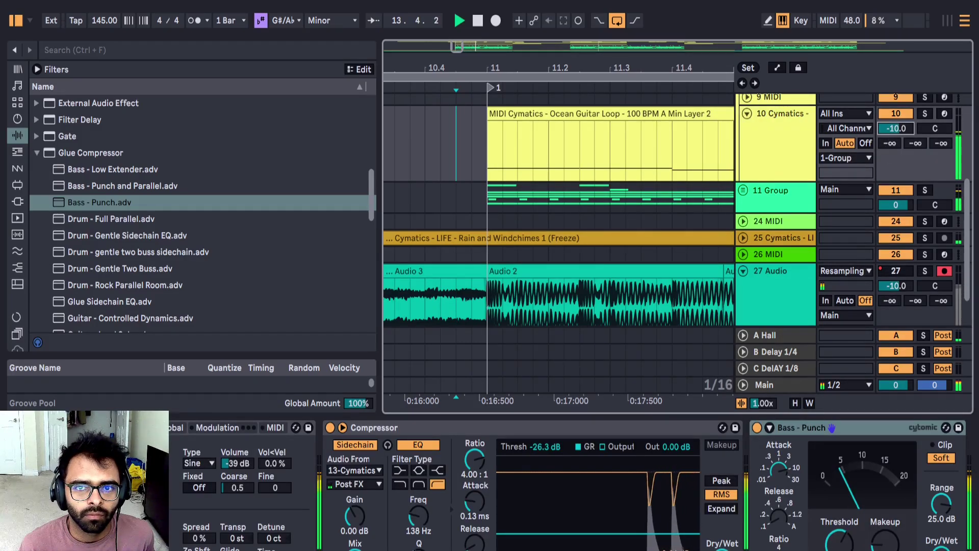
Step: Record a new resampled take onto track 27 from just before bar 11 and inspect its waveform
click(781, 386)
scroll(585, 246, down, 8)
scroll(450, 305, up, 5)
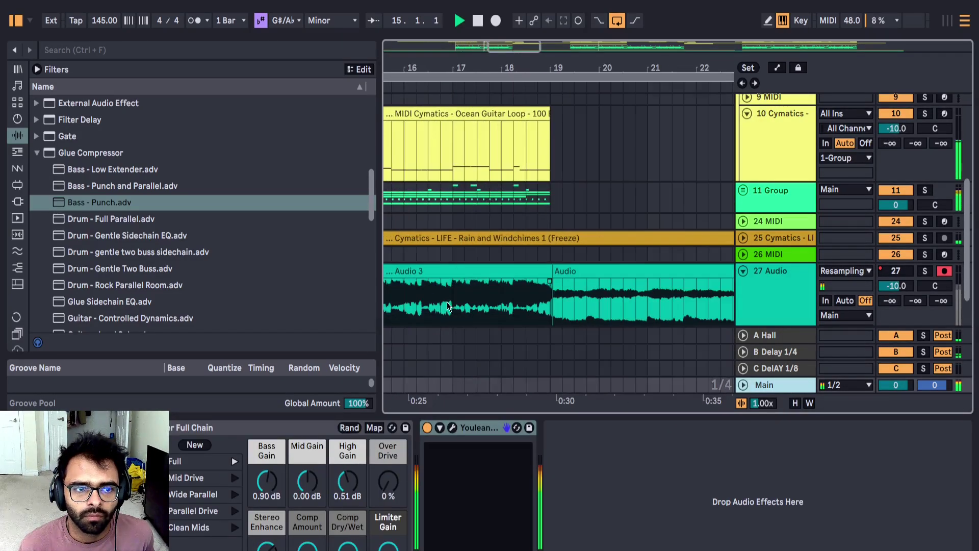
scroll(474, 293, down, 4)
key(F9)
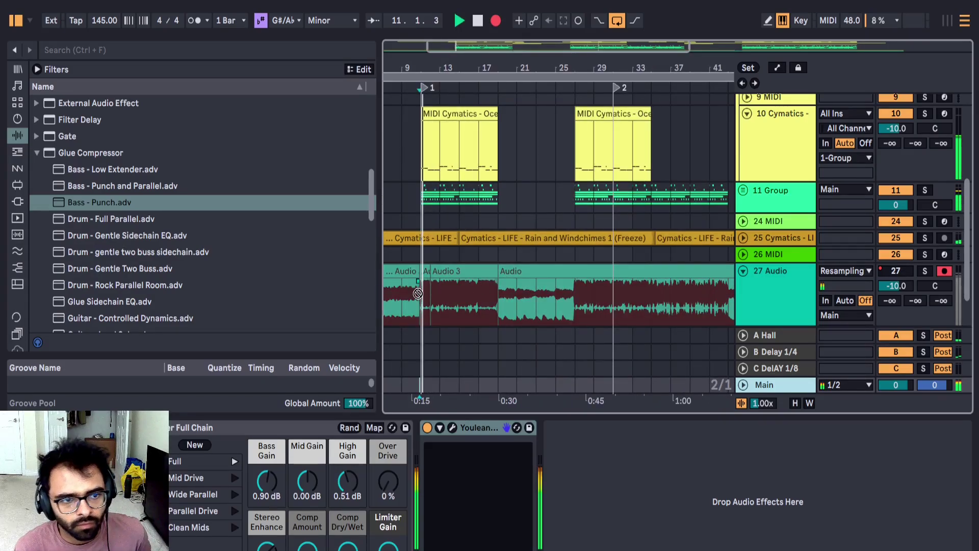
scroll(418, 293, up, 8)
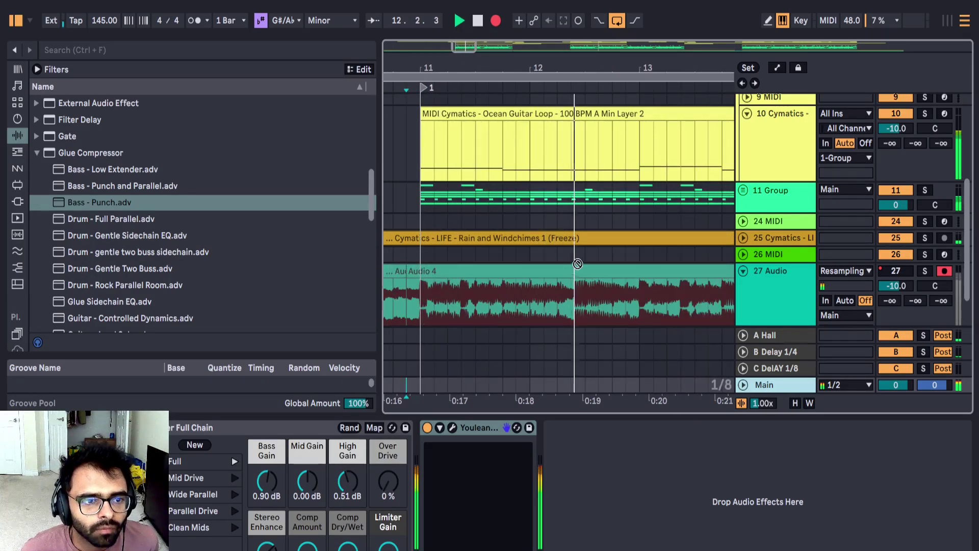
scroll(529, 263, down, 2)
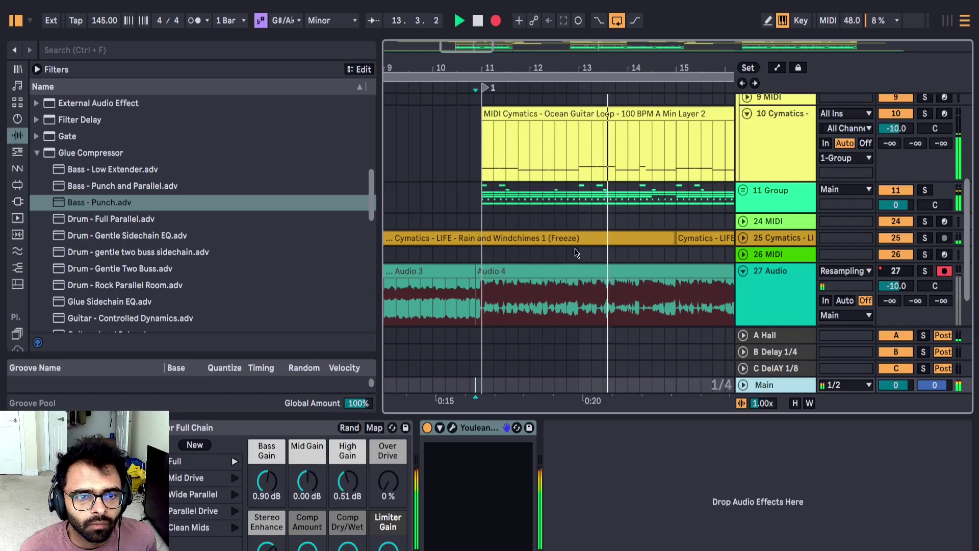
Step: Set track 10's volume to -8.8 dB, end the take and restart playback before bar 11
drag(903, 132, 903, 128)
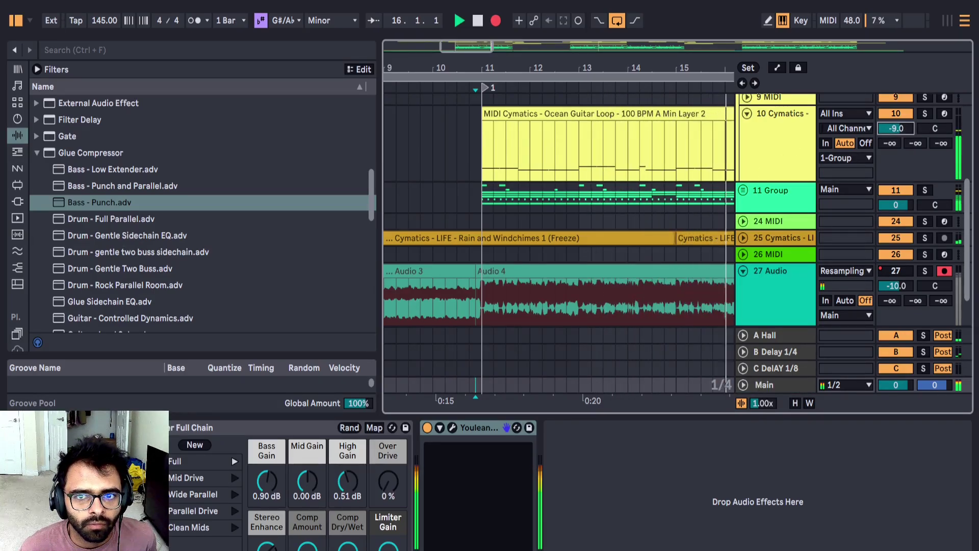
scroll(479, 233, down, 3)
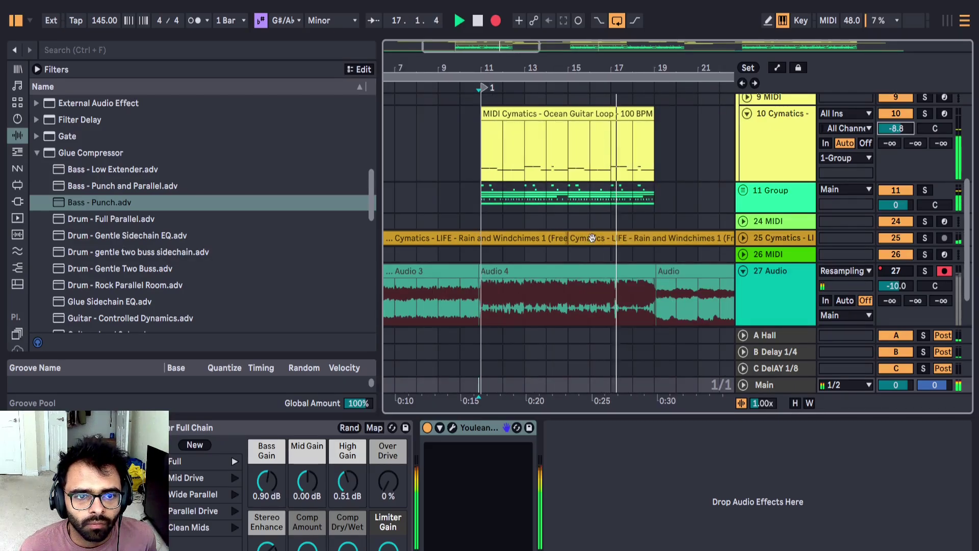
key(space)
key(space)
Step: Open the Youlean loudness meter on the Main track and check the level from bar 11
click(774, 371)
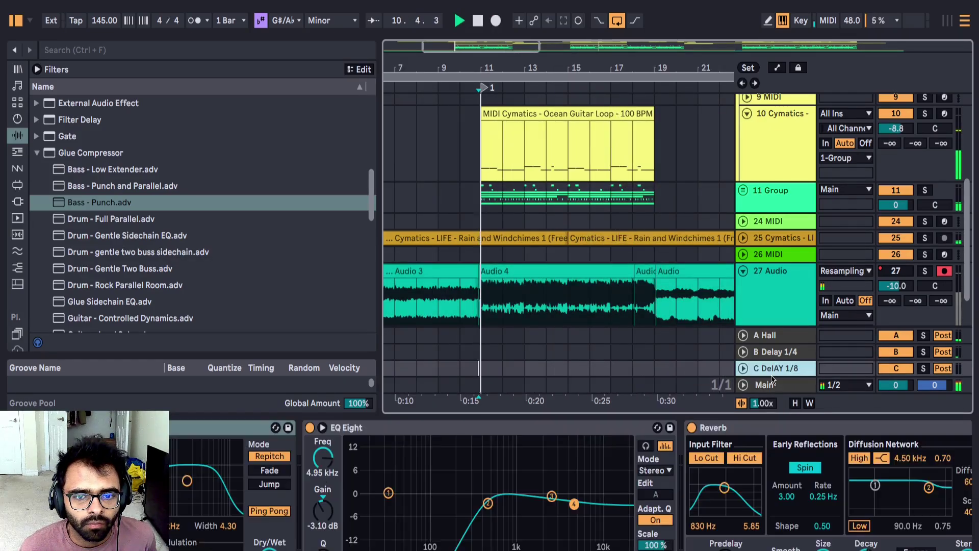
click(773, 385)
key(space)
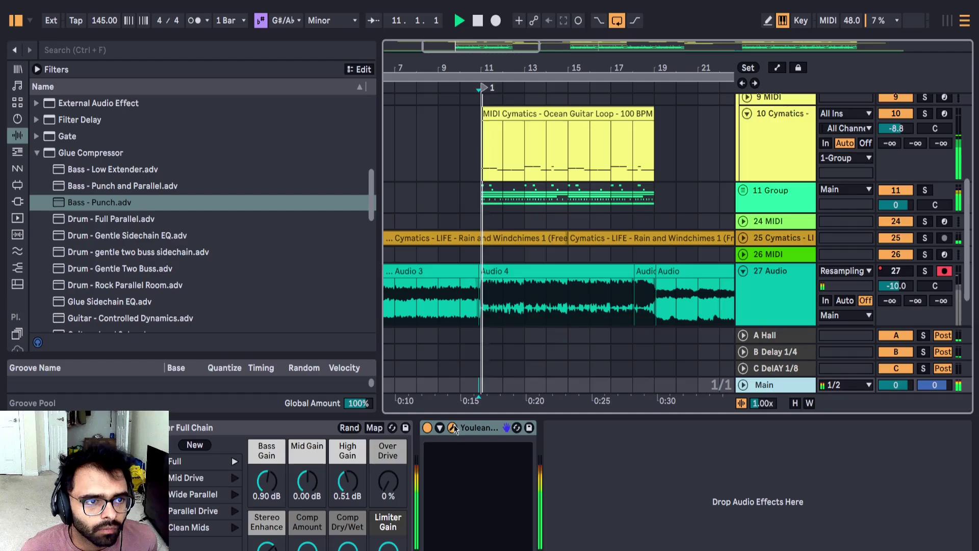
click(747, 105)
click(388, 548)
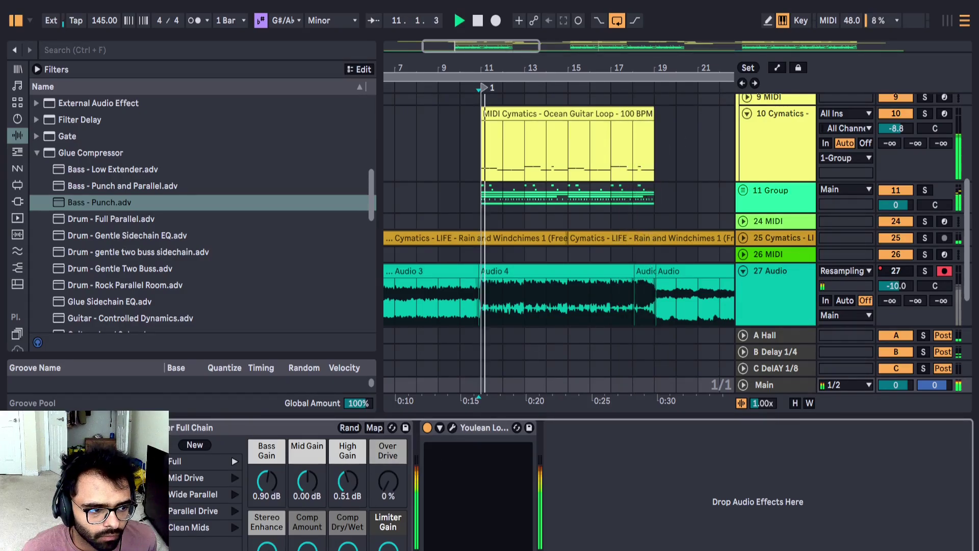
Step: Unmap the Limiter's gain in the Main track's full chain from its macro and set it to 7.62 dB
click(141, 493)
scroll(560, 485, right, 2)
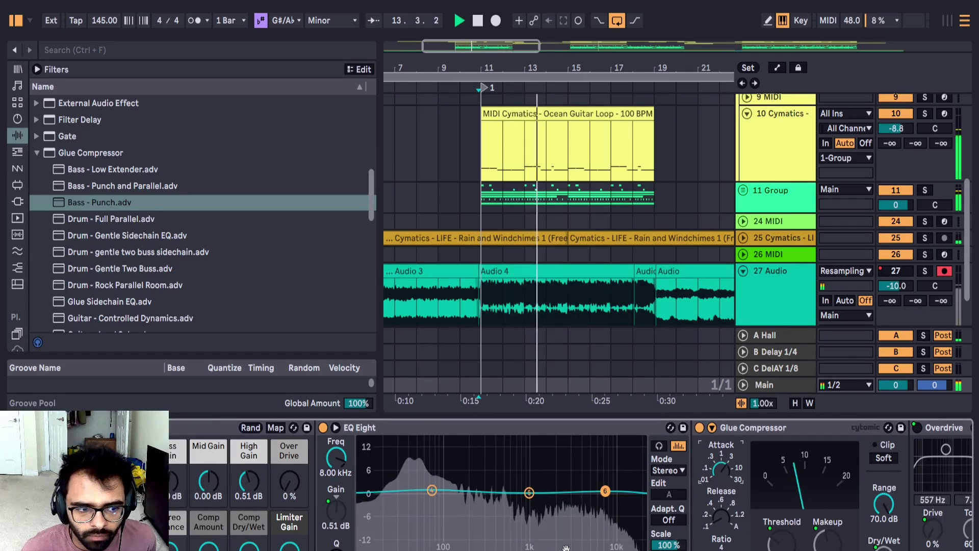
scroll(565, 547, right, 5)
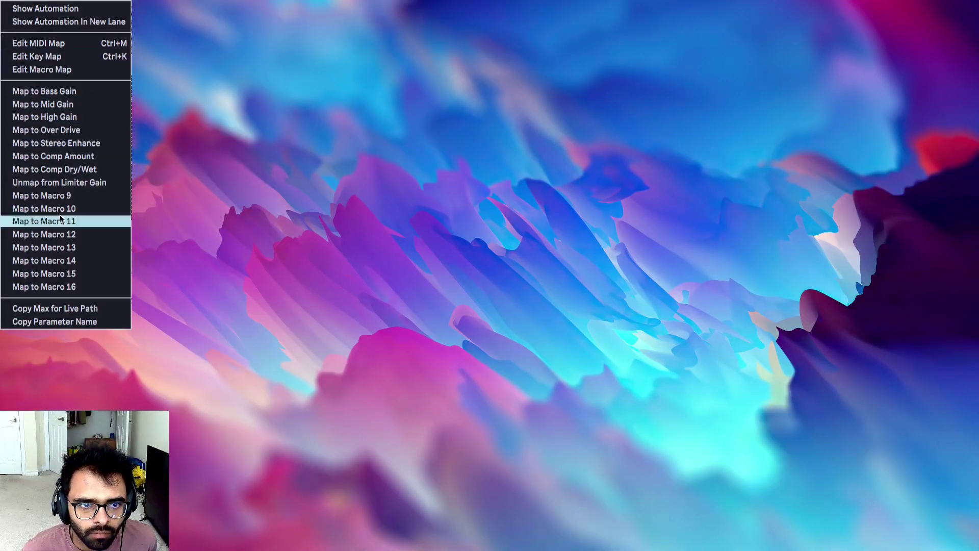
click(60, 322)
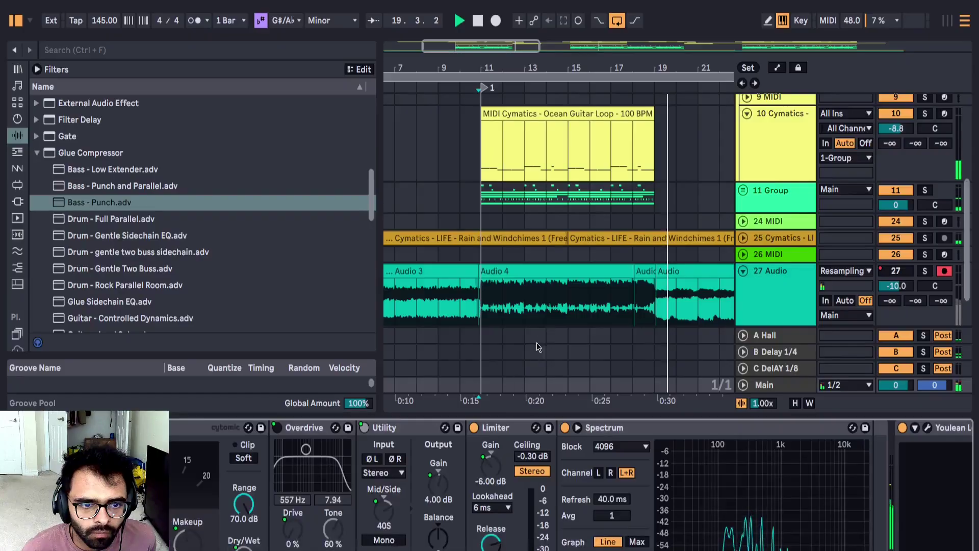
key(space)
key(space)
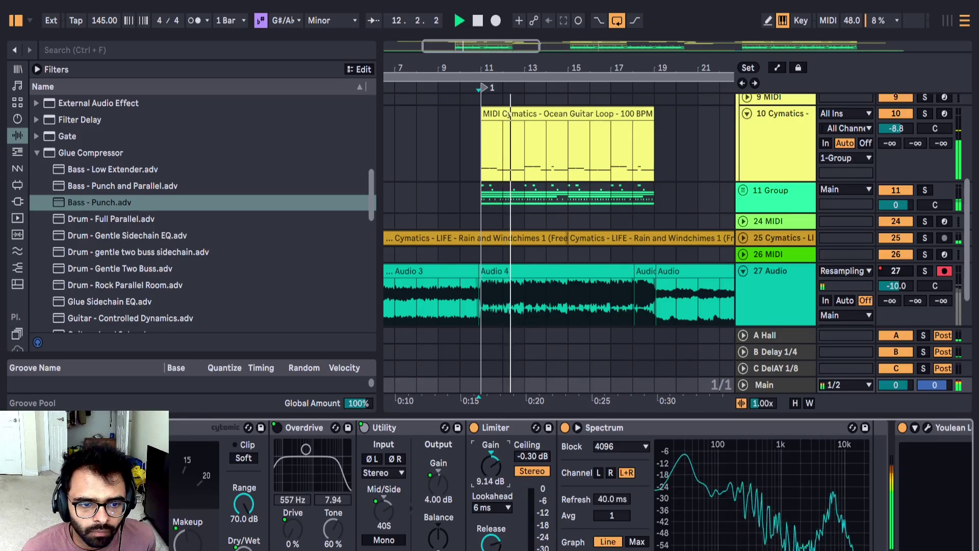
drag(491, 466, 490, 471)
Step: Record a new take onto track 27 from bar 11 to about the middle of bar 12
scroll(488, 266, down, 2)
click(490, 219)
key(space)
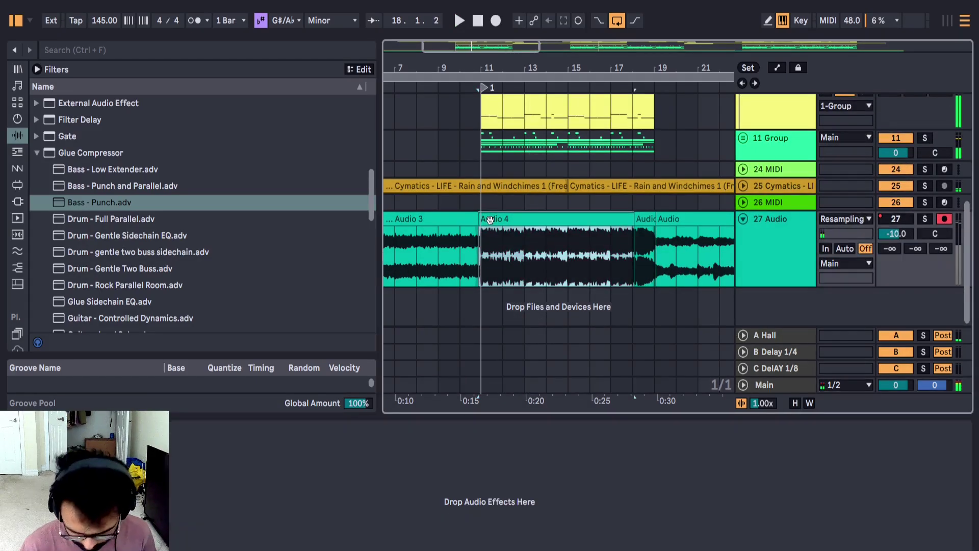
key(F9)
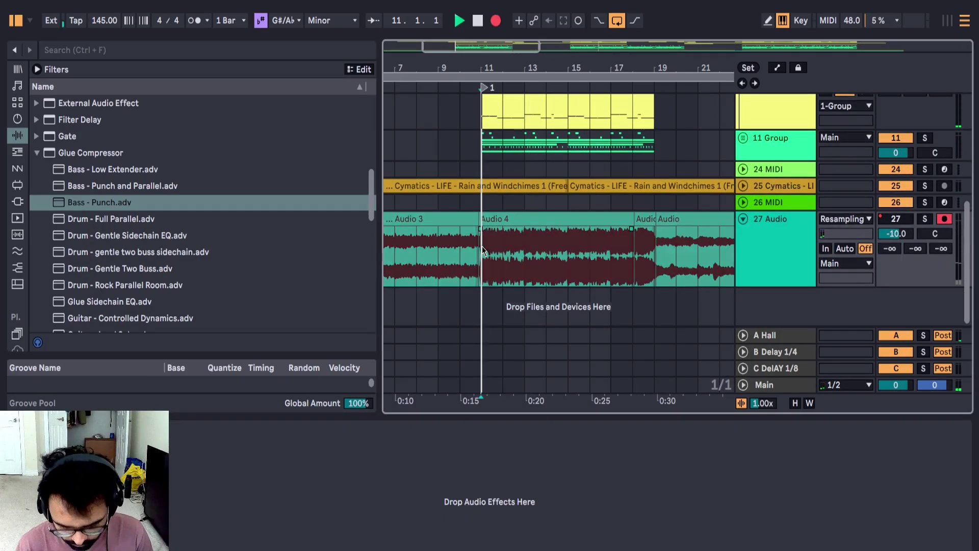
scroll(483, 256, up, 6)
scroll(483, 257, down, 1)
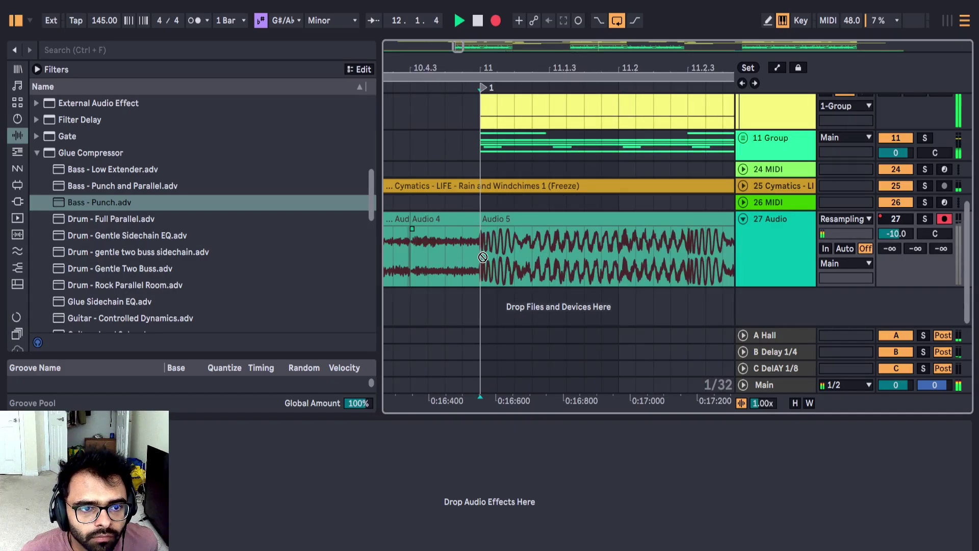
key(space)
Step: Adjust the attack of the Main track's Glue Compressor and record a short take onto track 27 from bar 11
click(780, 387)
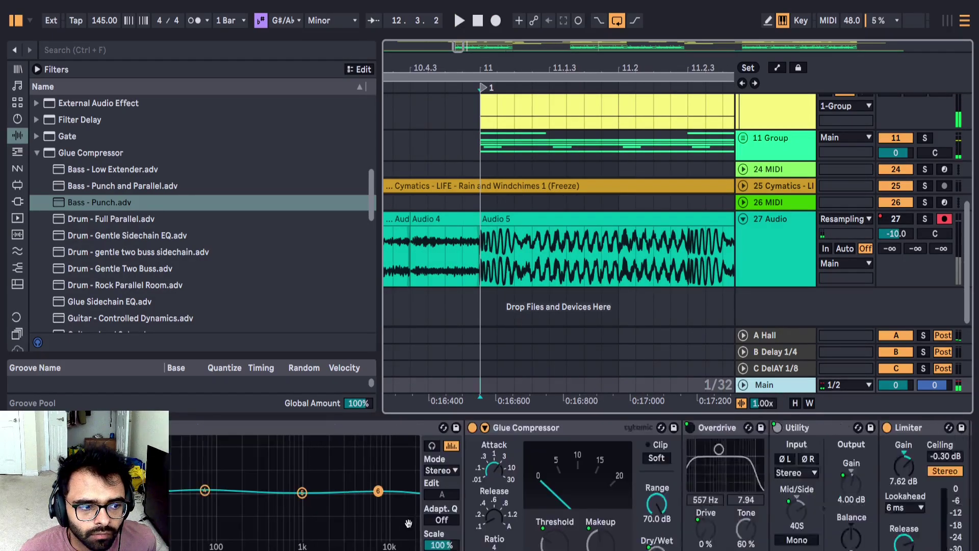
click(690, 459)
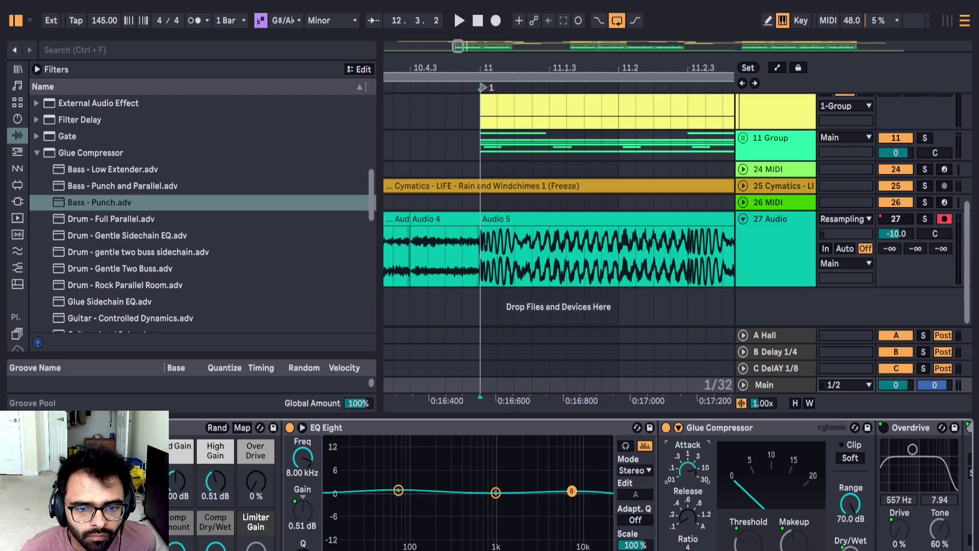
key(F9)
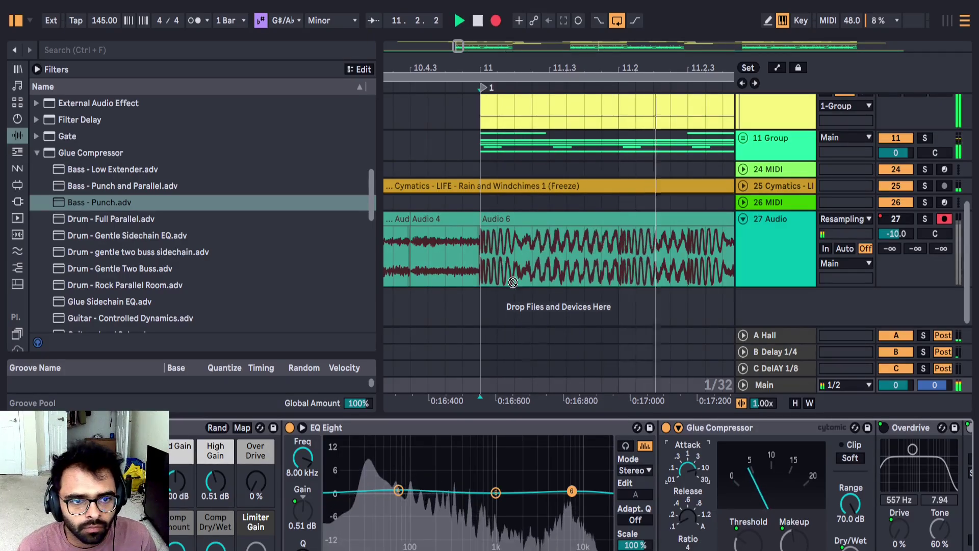
key(space)
key(space)
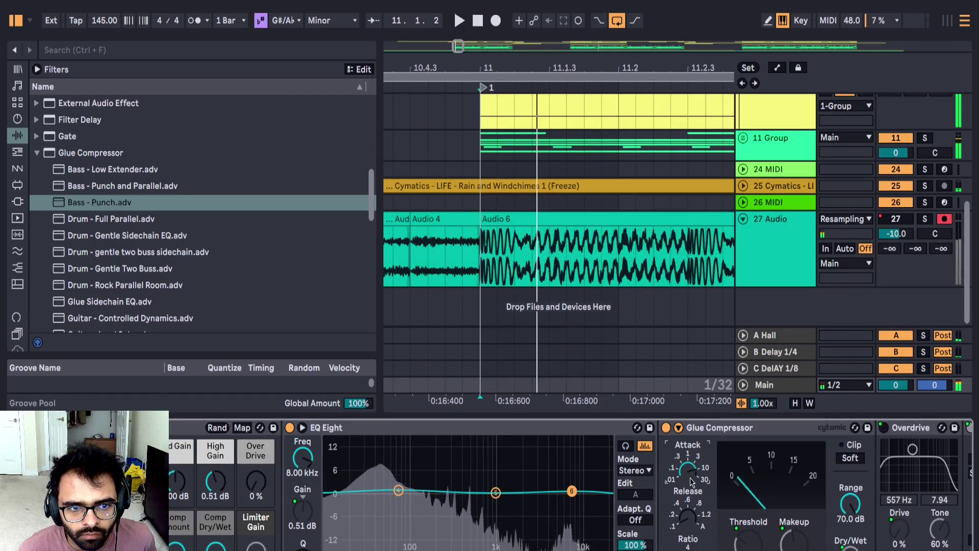
Step: Record another comparison take onto track 27 from bar 11 to past bar 12 with the Glue Compressor's current attack
key(space)
key(space)
key(space)
key(F9)
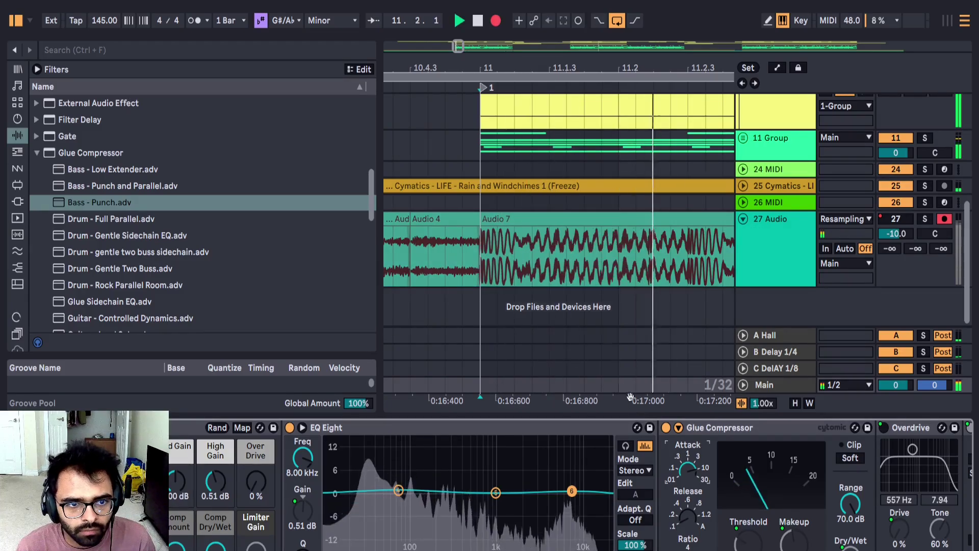
key(minus)
key(minus)
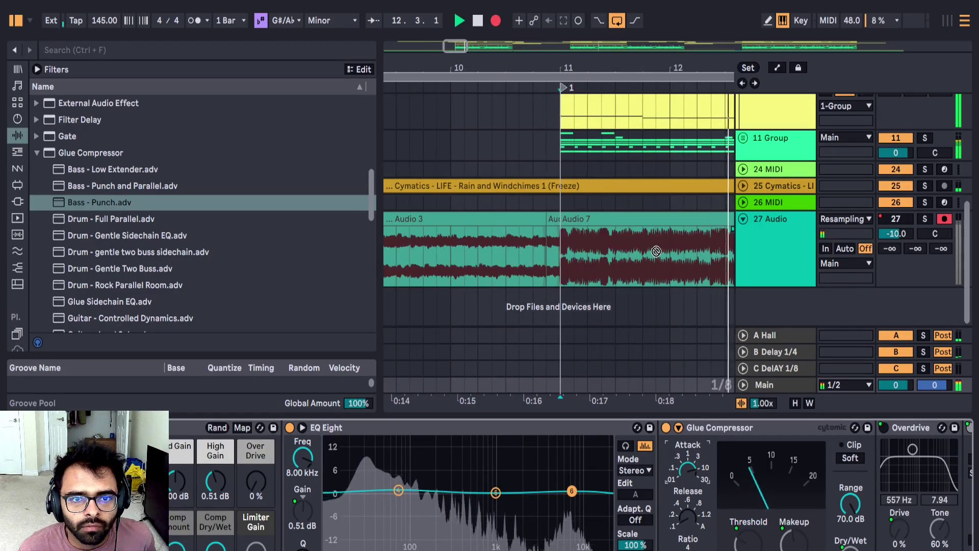
key(minus)
key(space)
Step: Play back from bar 11 and examine the waveform of the newest takes on track 27 up close
key(plus)
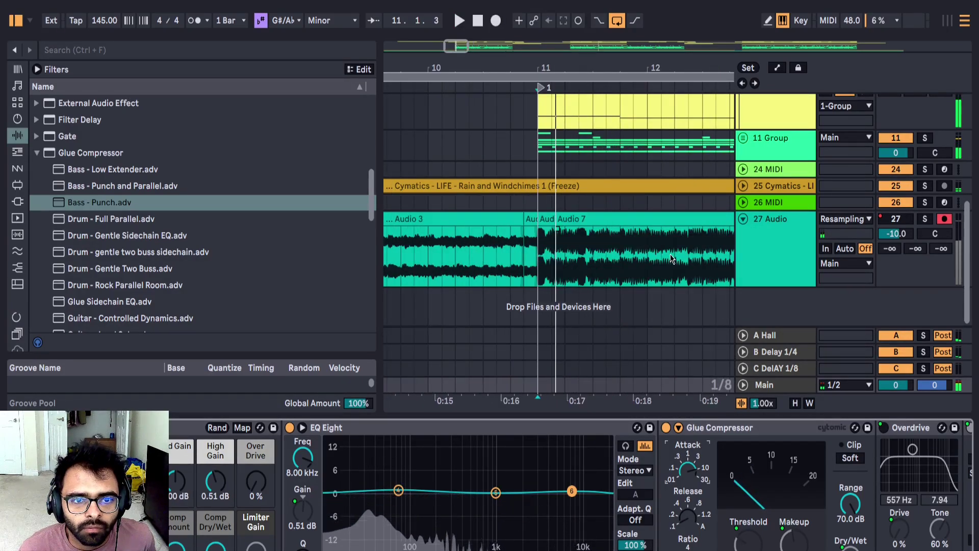
key(space)
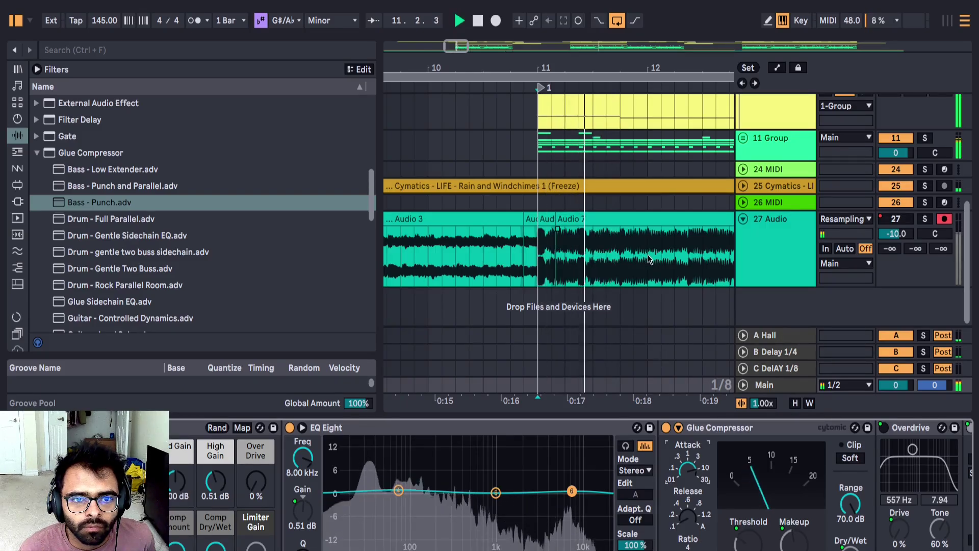
key(plus)
key(plus)
key(plus)
key(minus)
key(minus)
key(minus)
key(minus)
key(minus)
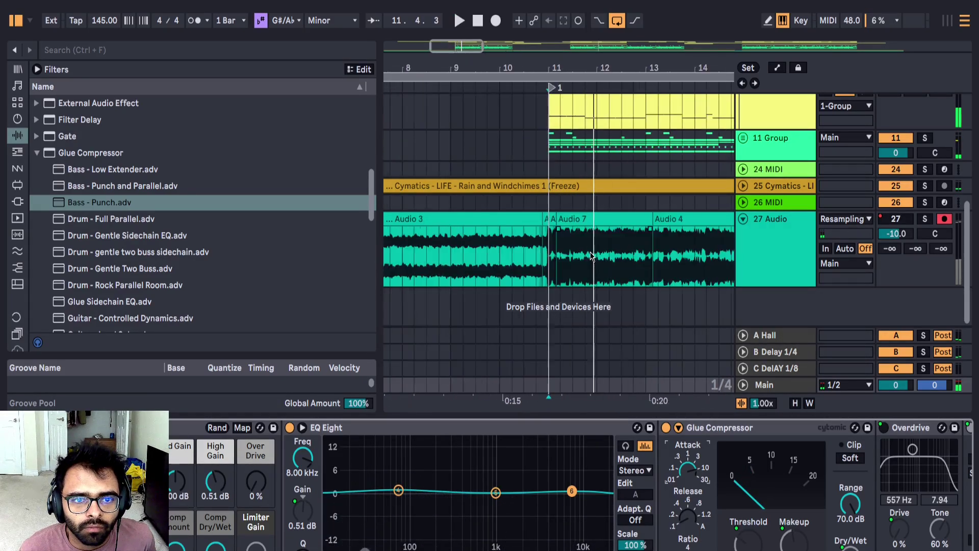
Step: Move the playback start to just before bar 11 and examine the transition into bar 11 on track 27
click(537, 265)
key(plus)
key(plus)
key(plus)
key(plus)
key(minus)
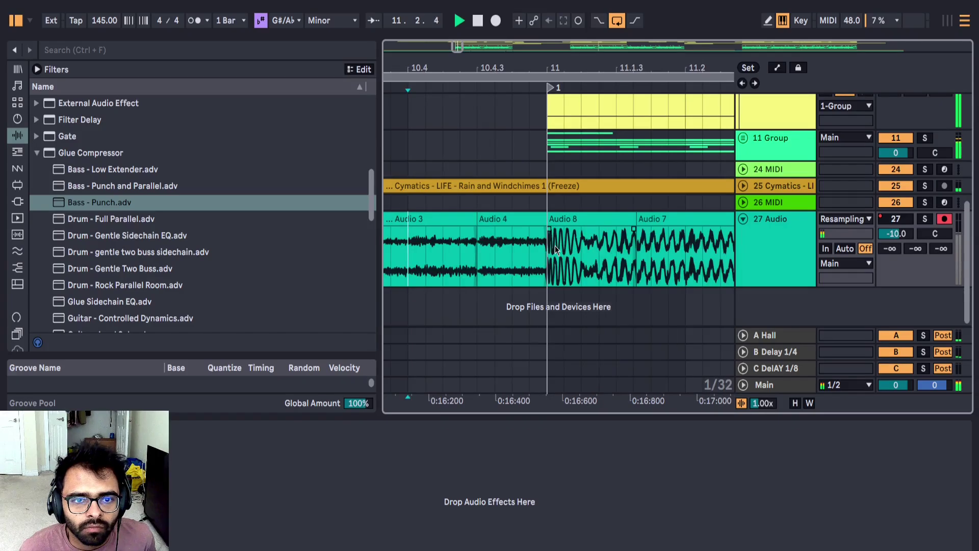
key(minus)
key(minus)
key(minus)
key(minus)
key(minus)
key(minus)
Step: Record a fresh take onto track 27 from just before bar 11, then stop the recording
click(765, 265)
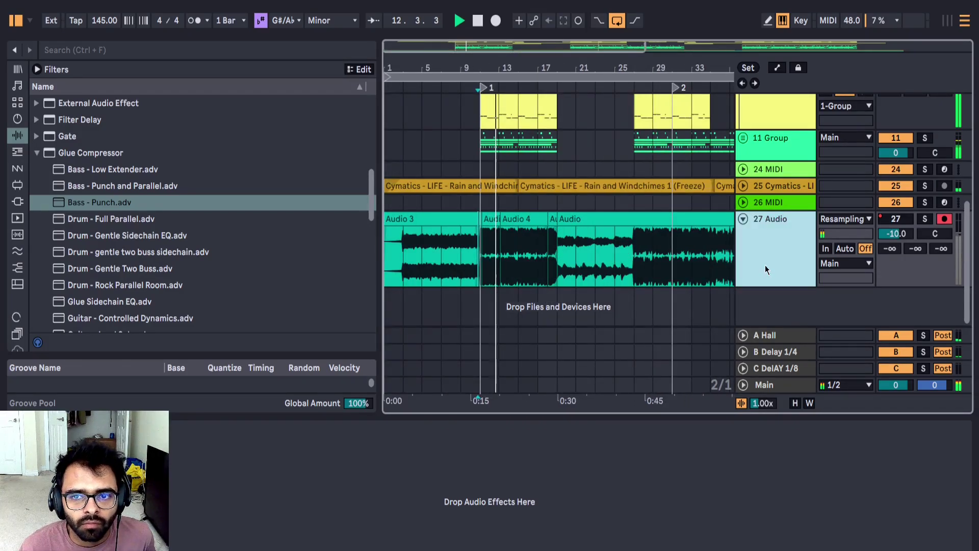
click(496, 20)
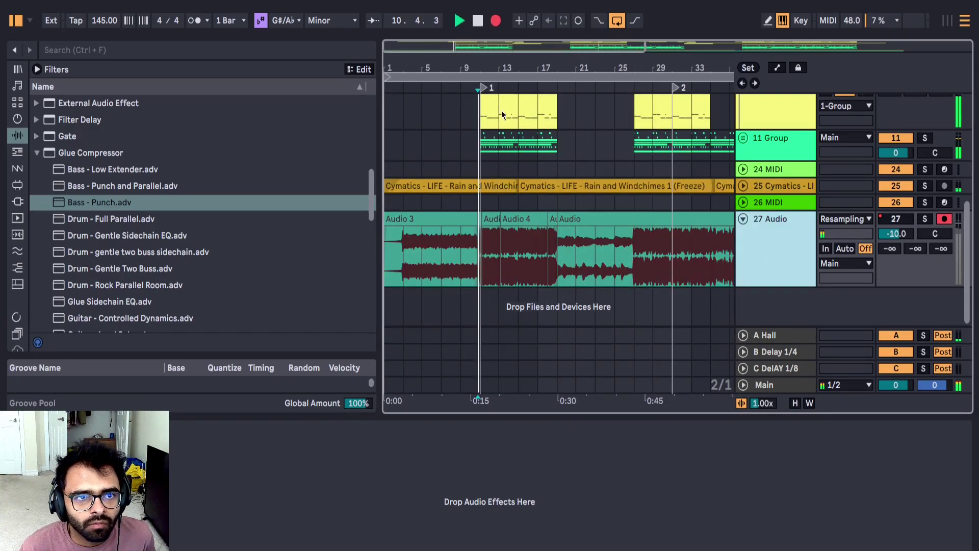
key(plus)
key(plus)
key(plus)
key(plus)
key(plus)
key(minus)
scroll(403, 256, down, 8)
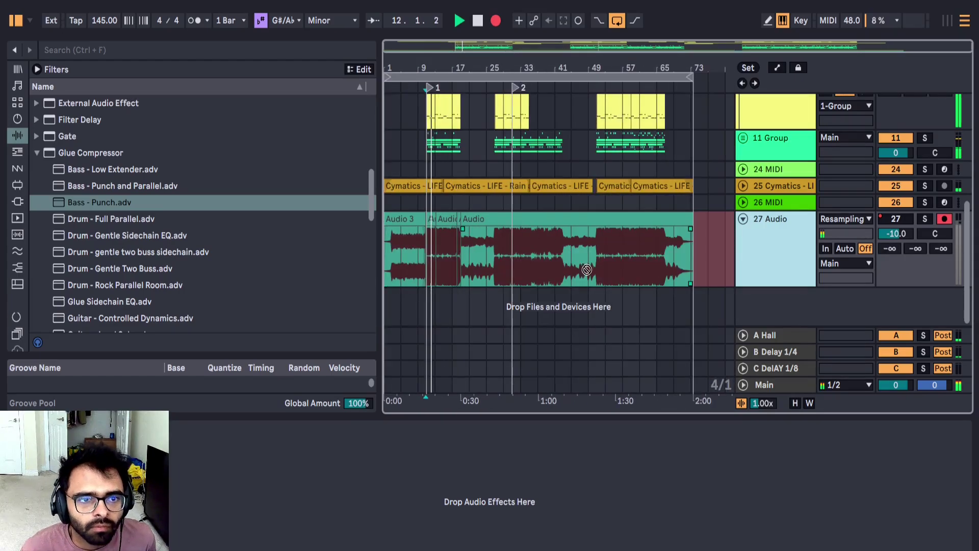
key(space)
Step: Record a fresh resampled take onto track 27 starting just before bar 51
scroll(599, 279, up, 6)
click(494, 268)
scroll(504, 251, up, 3)
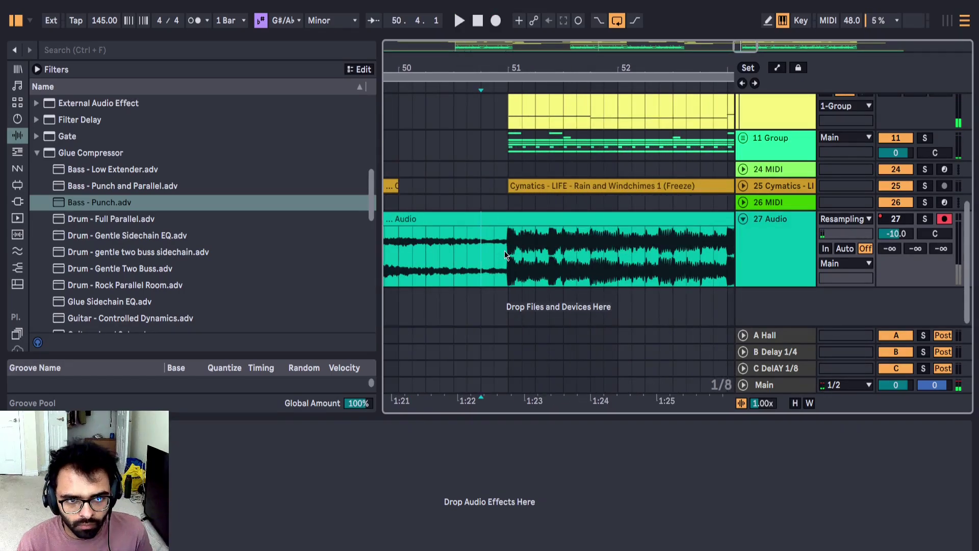
key(F9)
scroll(514, 254, up, 3)
scroll(514, 254, up, 2)
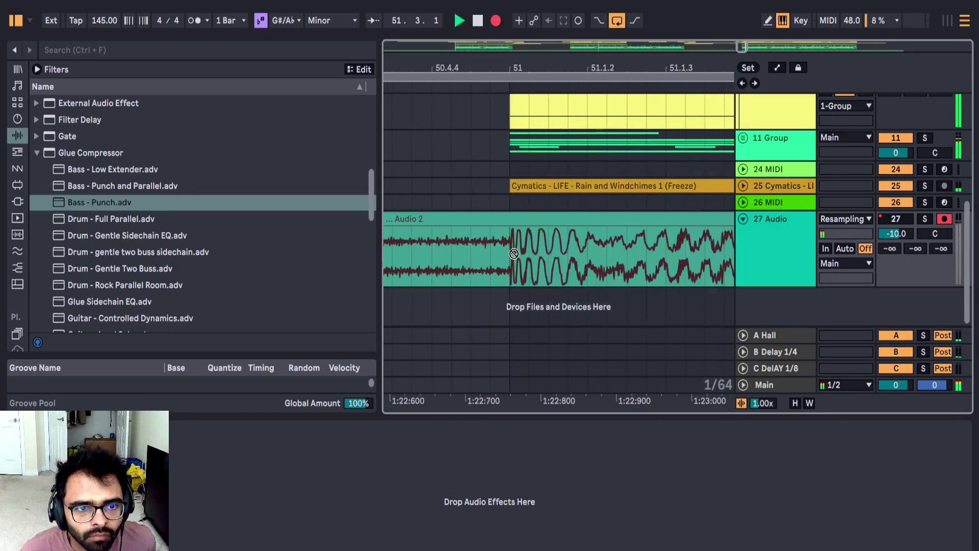
Step: Examine the waveform of the take being recorded on track 27 from bar 51 to past bar 57, up close and in overview
scroll(530, 253, down, 3)
scroll(544, 252, up, 2)
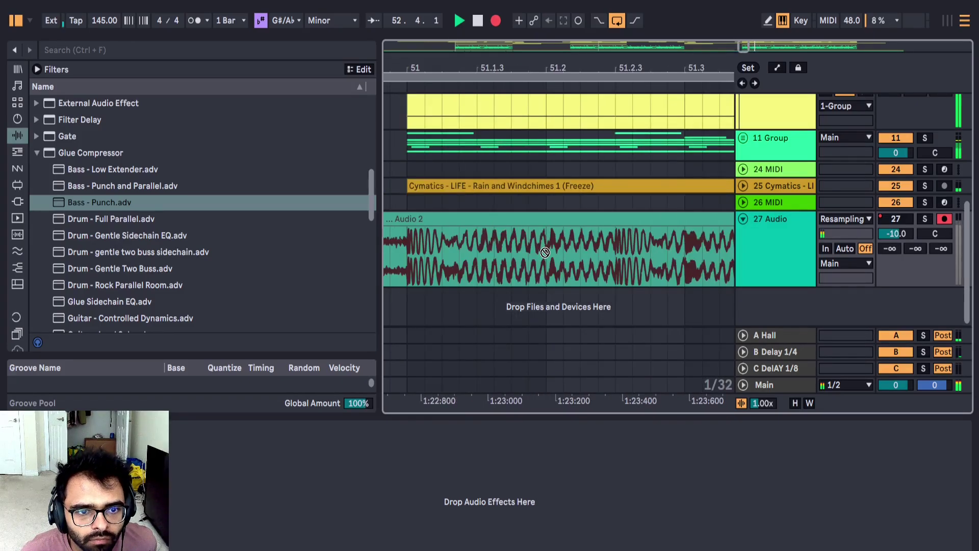
scroll(545, 252, down, 7)
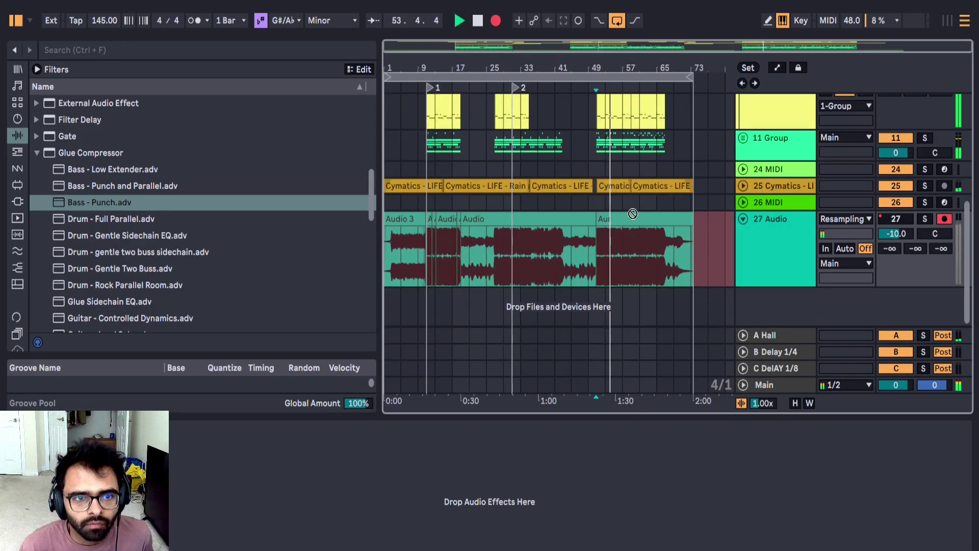
scroll(604, 204, up, 2)
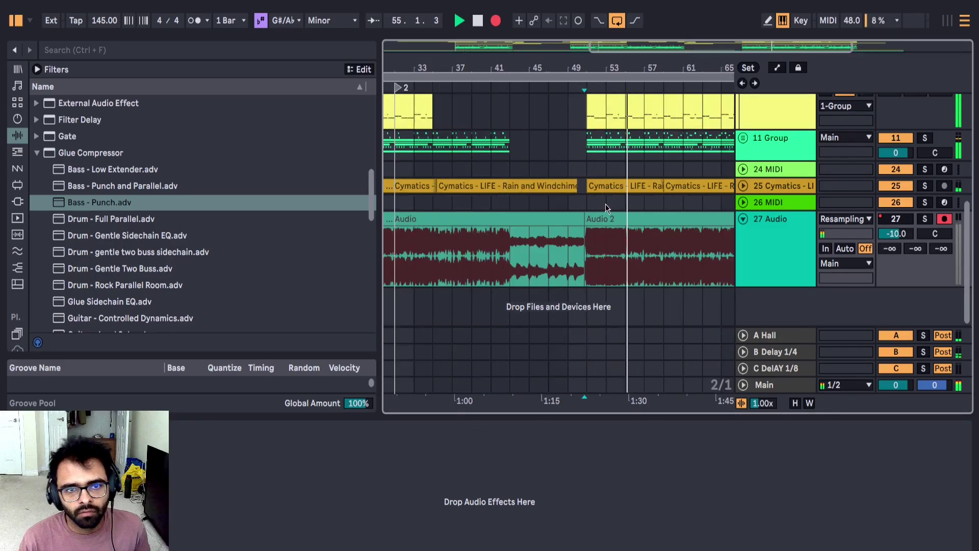
scroll(604, 204, down, 2)
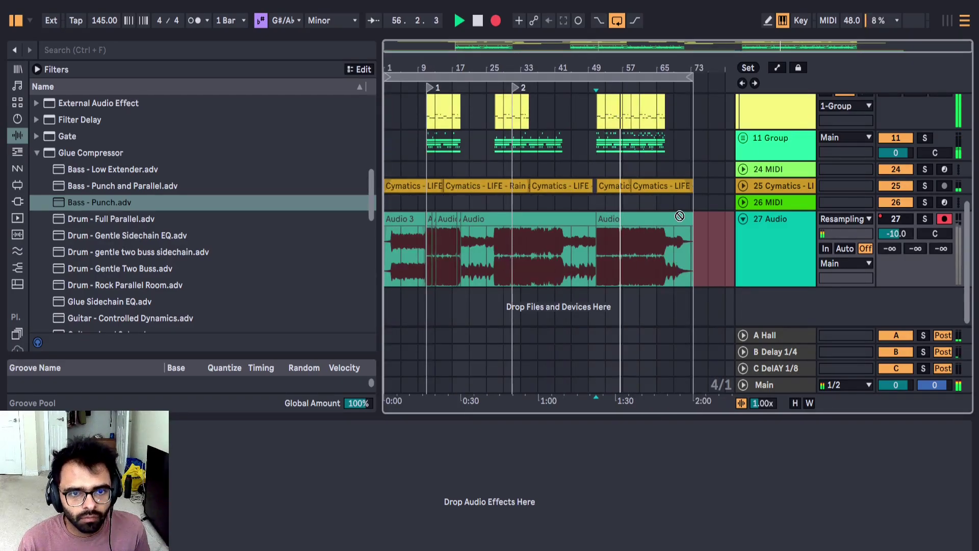
scroll(625, 251, up, 6)
scroll(607, 237, down, 2)
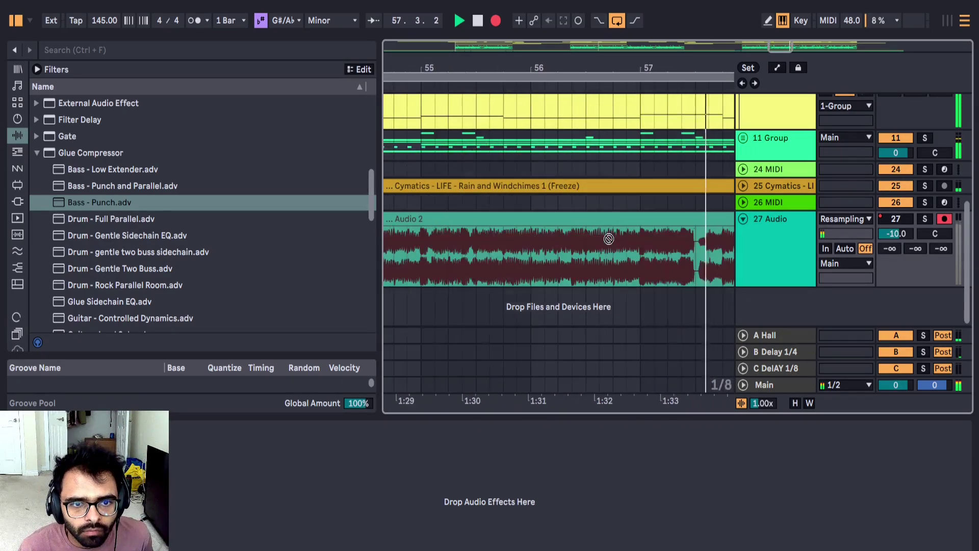
scroll(627, 239, up, 2)
scroll(646, 240, down, 6)
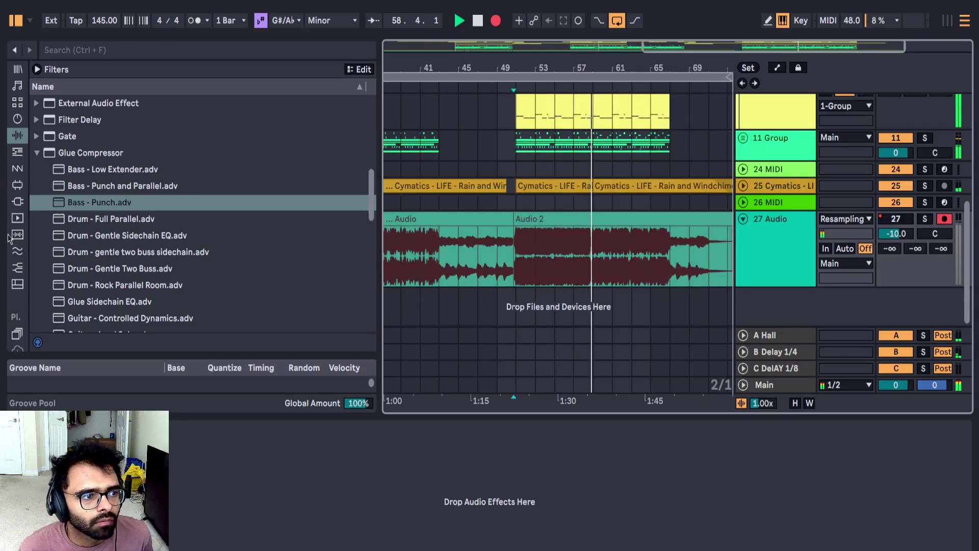
Step: Add the Voxengo SPAN plug-in to the end of the Main track's effect chain
click(16, 204)
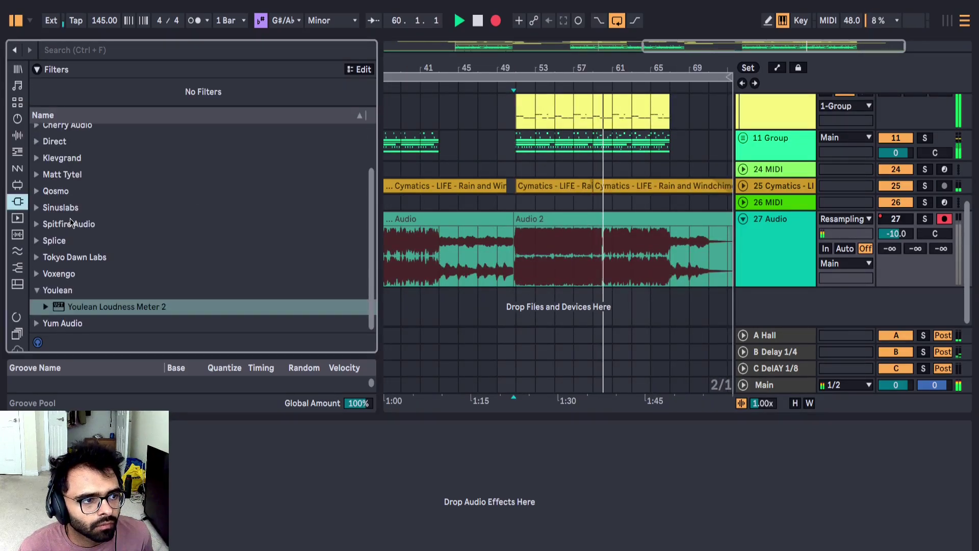
click(40, 276)
drag(76, 289, 281, 320)
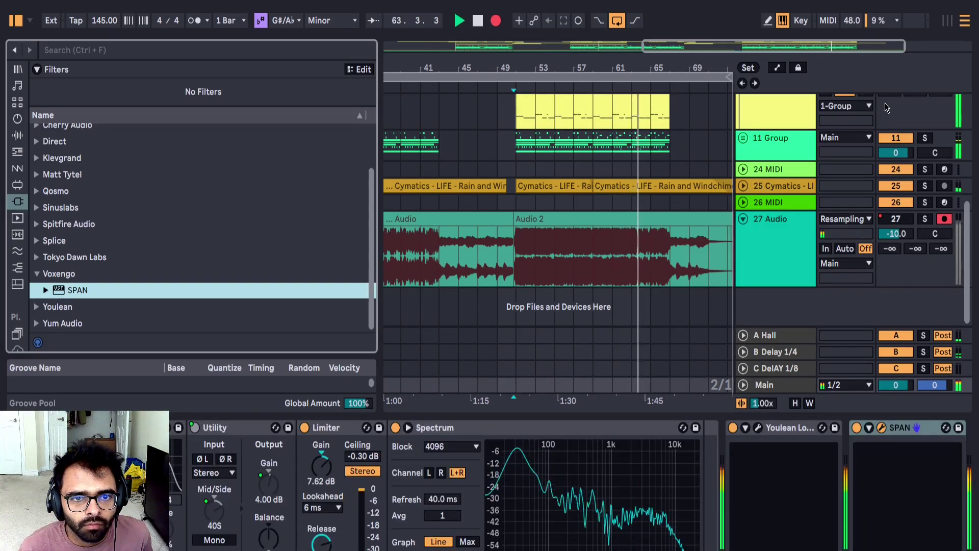
Step: Set the 1 Group track's volume to -3.5 dB and fold the group
scroll(725, 142, up, 8)
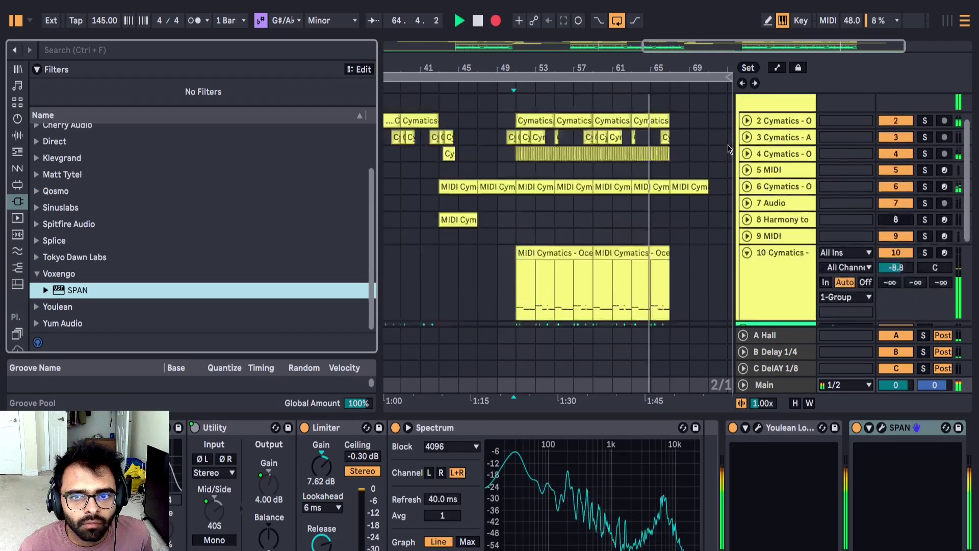
drag(906, 120, 907, 121)
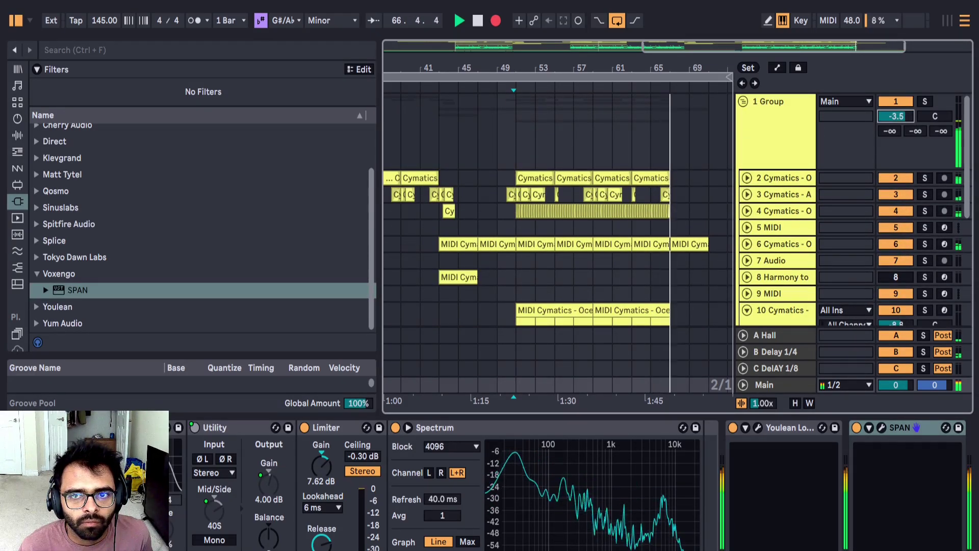
click(745, 101)
click(743, 213)
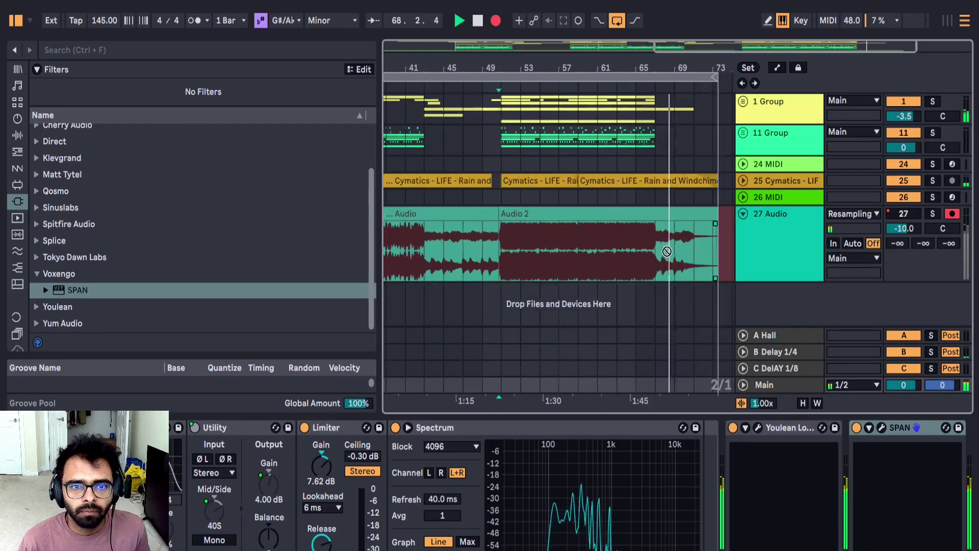
Step: Stop the recording and delete the resampling track 27, then select the arrangement's loop range
scroll(576, 243, up, 5)
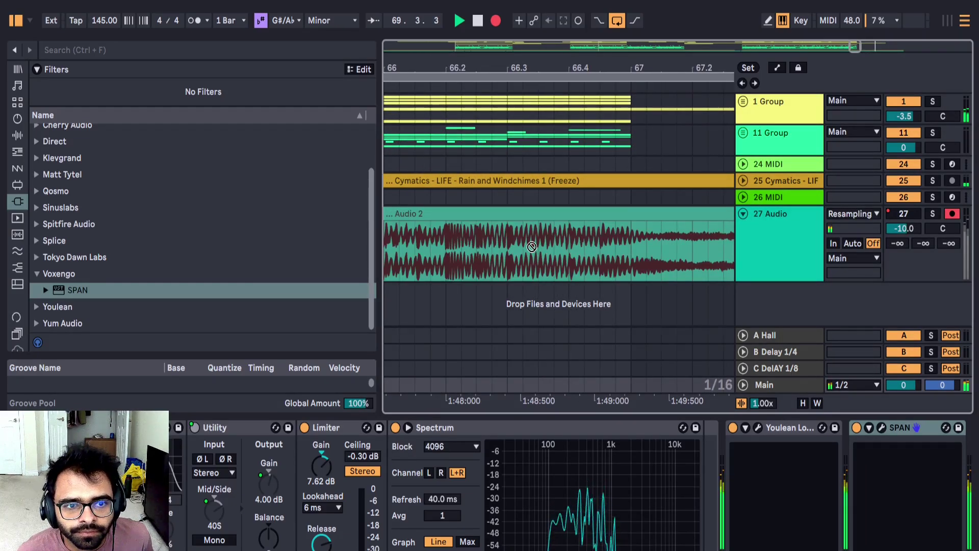
scroll(531, 247, down, 5)
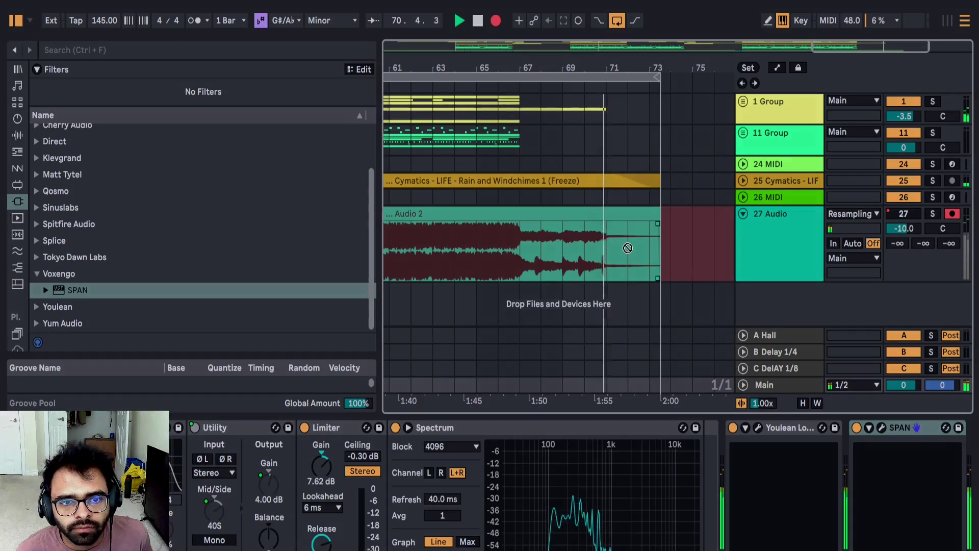
scroll(632, 239, down, 4)
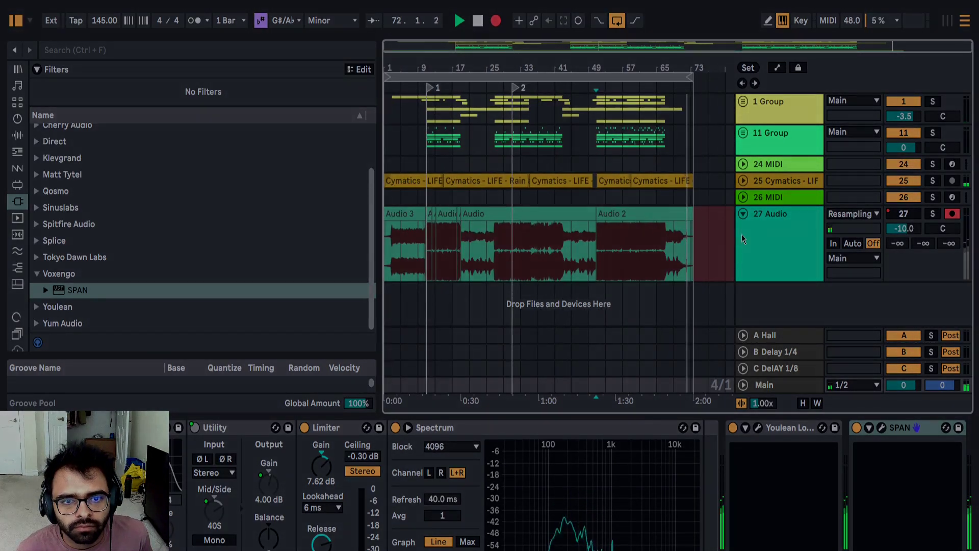
key(space)
click(759, 235)
key(Delete)
click(550, 77)
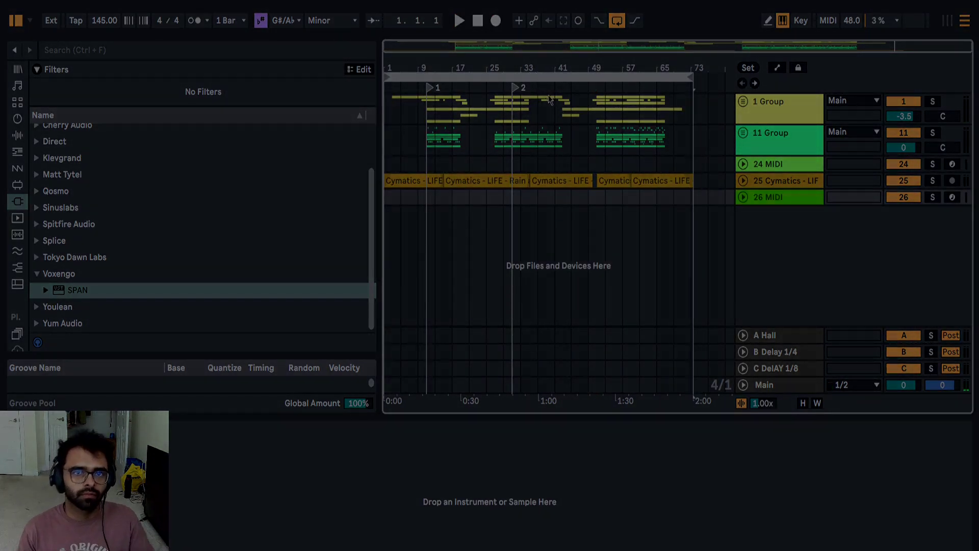
key(F11)
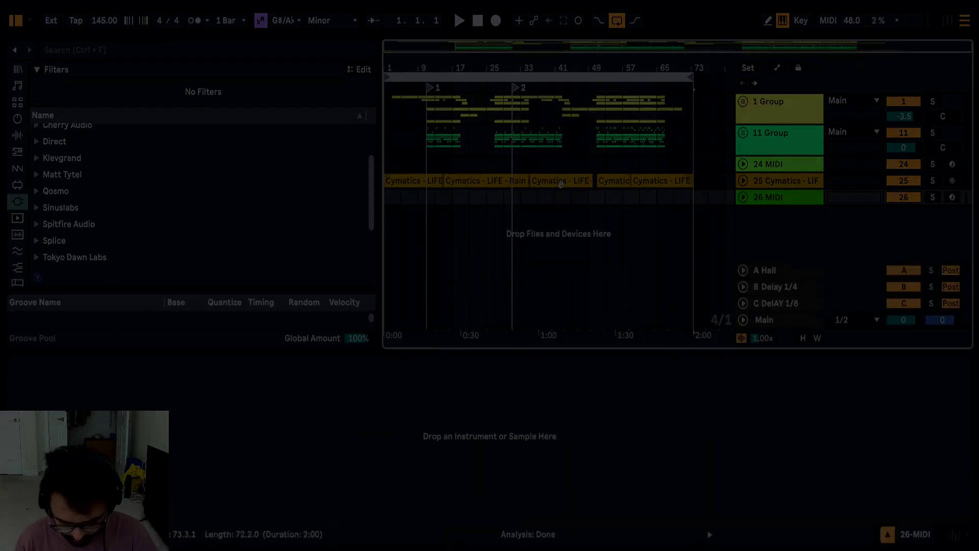